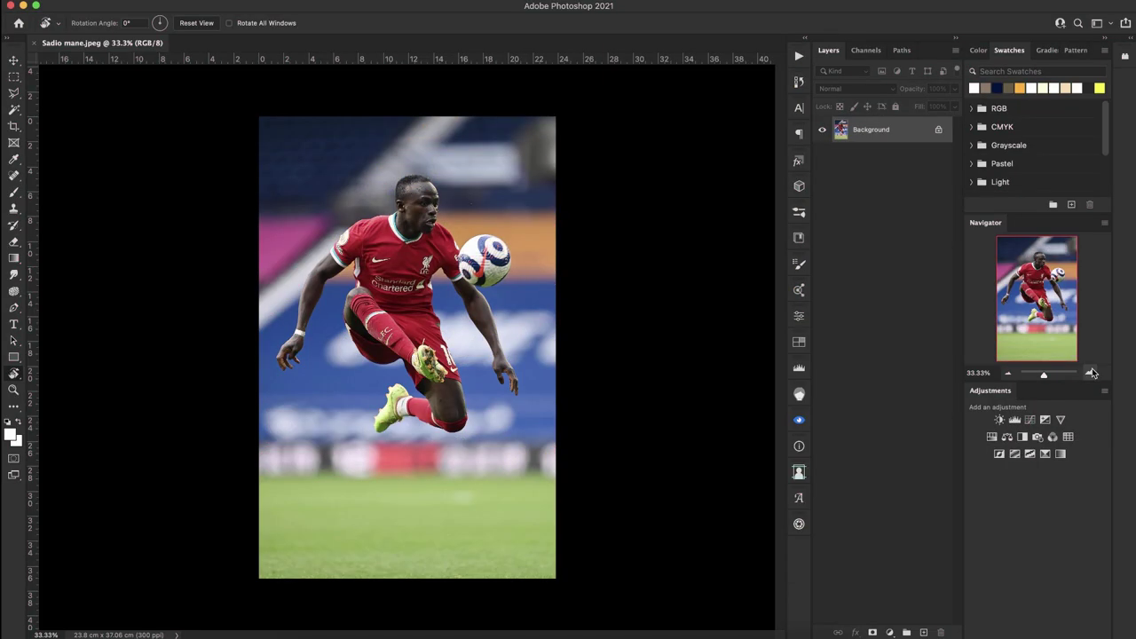
# Zoom the Sadio mane photo to 300% then 500%, panning to the shoulder and arm edge.
pyautogui.hotkey('ctrl', '+')
pyautogui.hotkey('ctrl', '+')
pyautogui.hotkey('ctrl', '+')
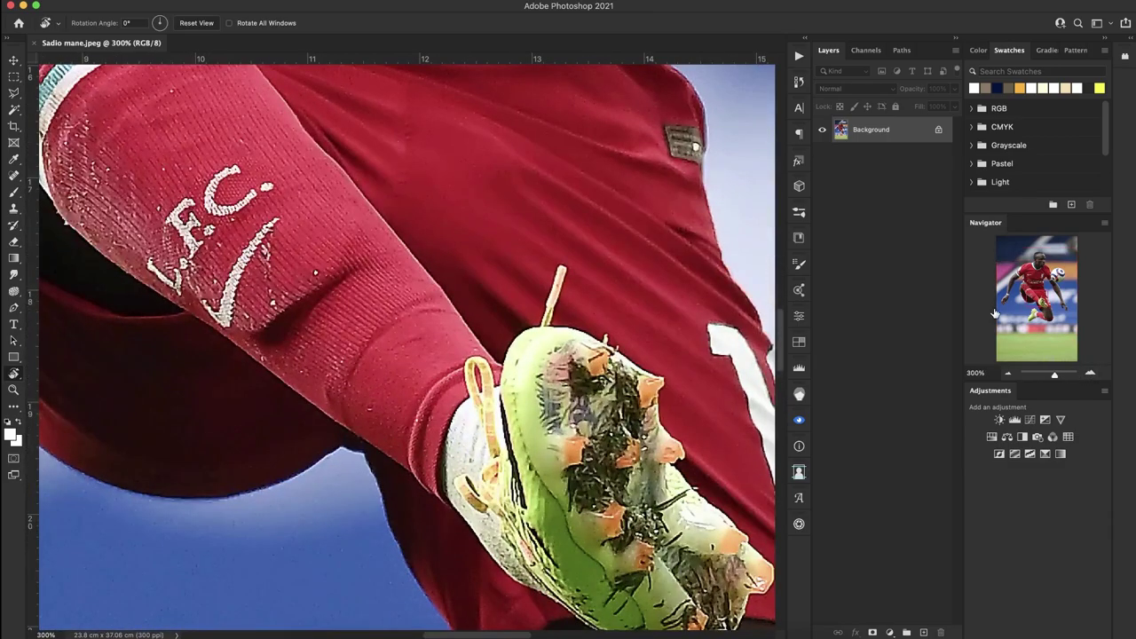
pyautogui.moveTo(298, 189)
pyautogui.mouseDown()
pyautogui.moveTo(388, 327)
pyautogui.moveTo(534, 202)
pyautogui.mouseUp()
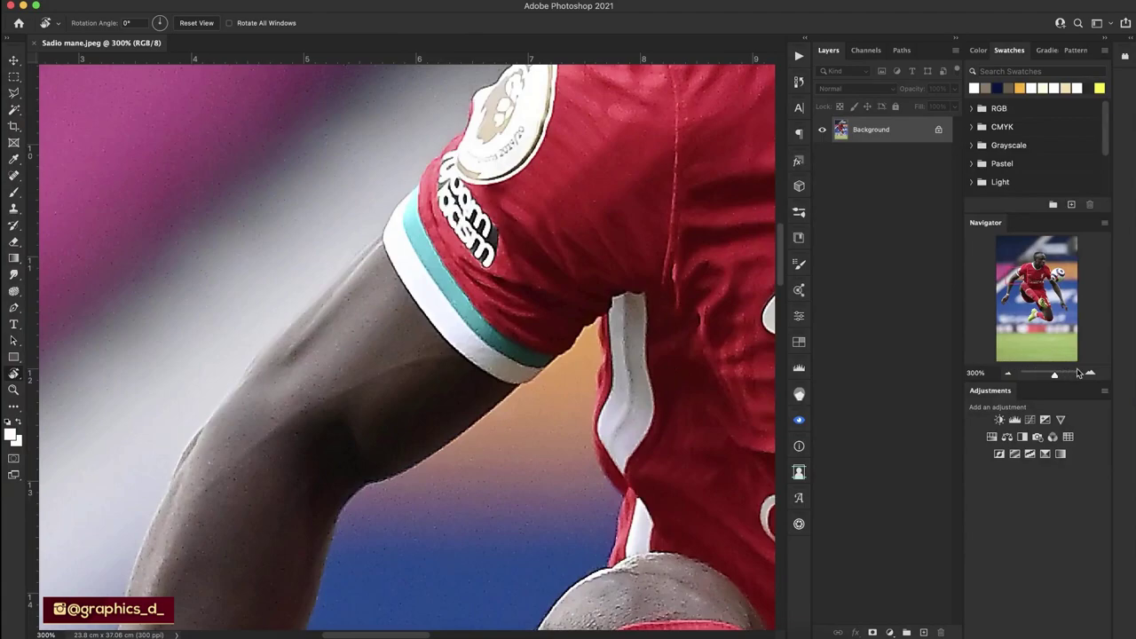
pyautogui.click(1090, 373)
pyautogui.click(1090, 373)
# With the Pen tool, start tracing the path by placing anchors along the player's arm edge.
pyautogui.click(13, 307)
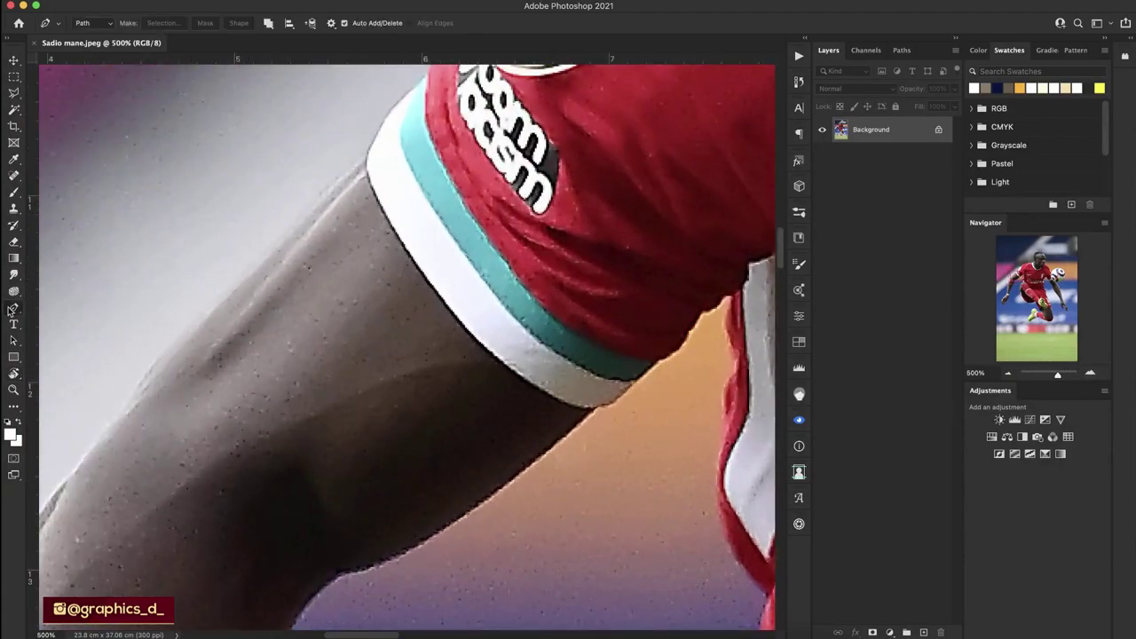
pyautogui.scroll(2, 294, 228)
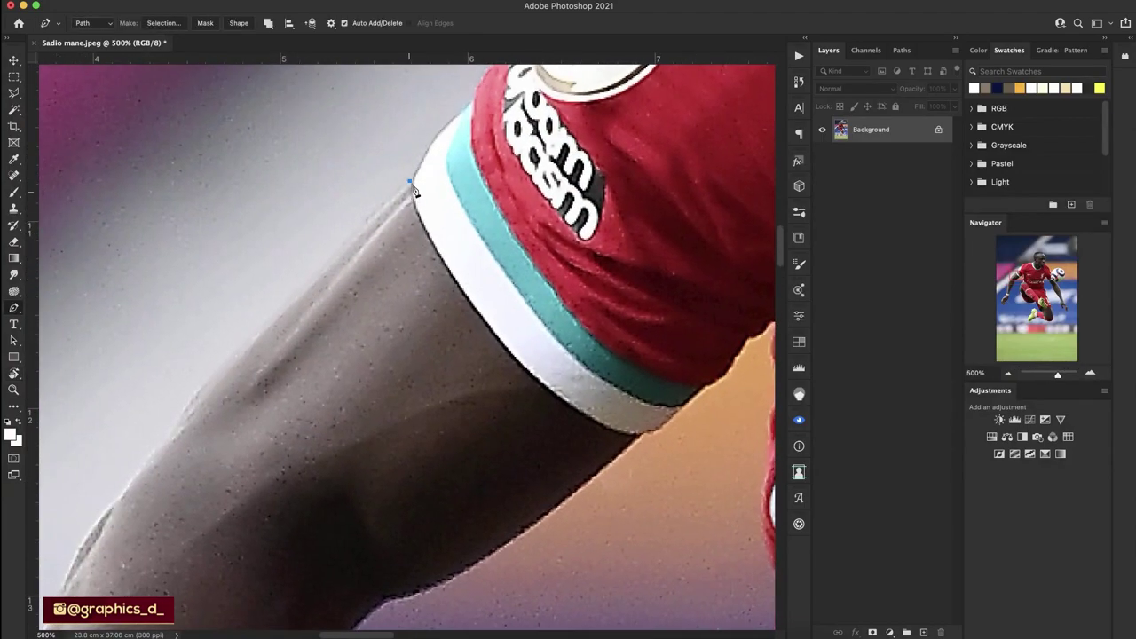
pyautogui.scroll(-3, 401, 204)
pyautogui.hscroll(-3, 400, 204)
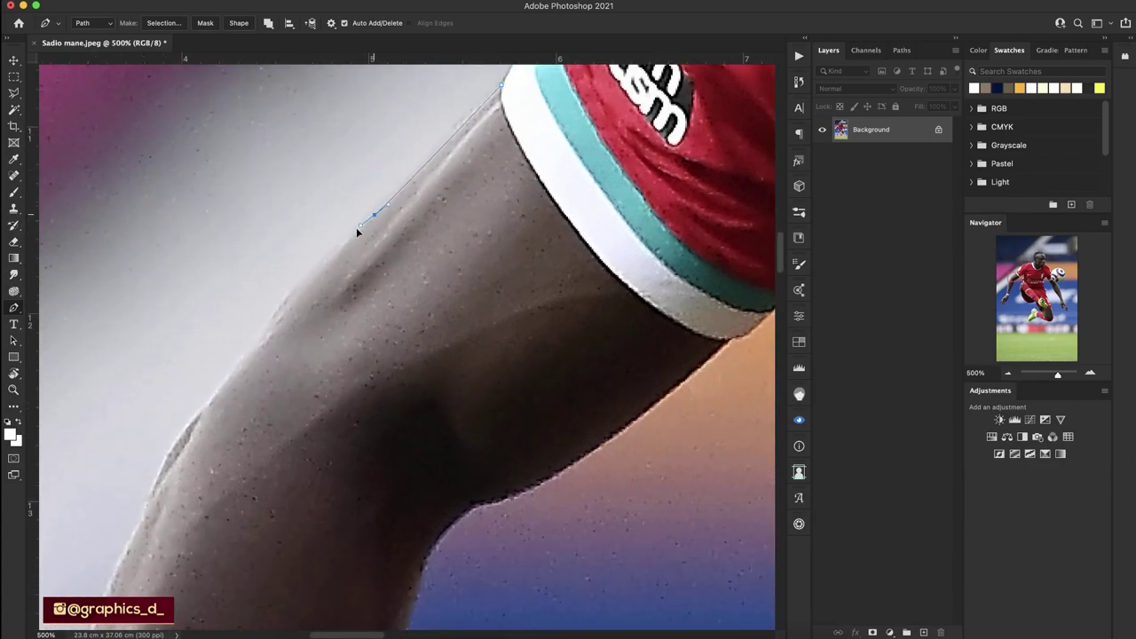
pyautogui.scroll(-3, 294, 296)
pyautogui.hscroll(-3, 294, 296)
pyautogui.click(361, 229)
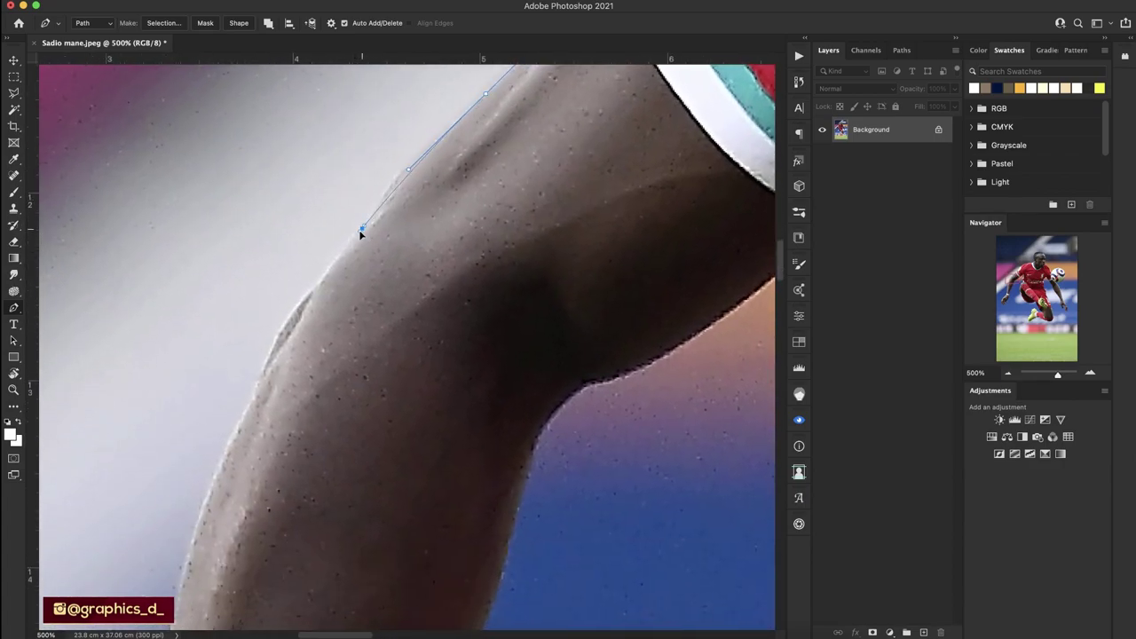
pyautogui.click(316, 292)
pyautogui.scroll(-3, 316, 292)
pyautogui.hscroll(-2, 316, 292)
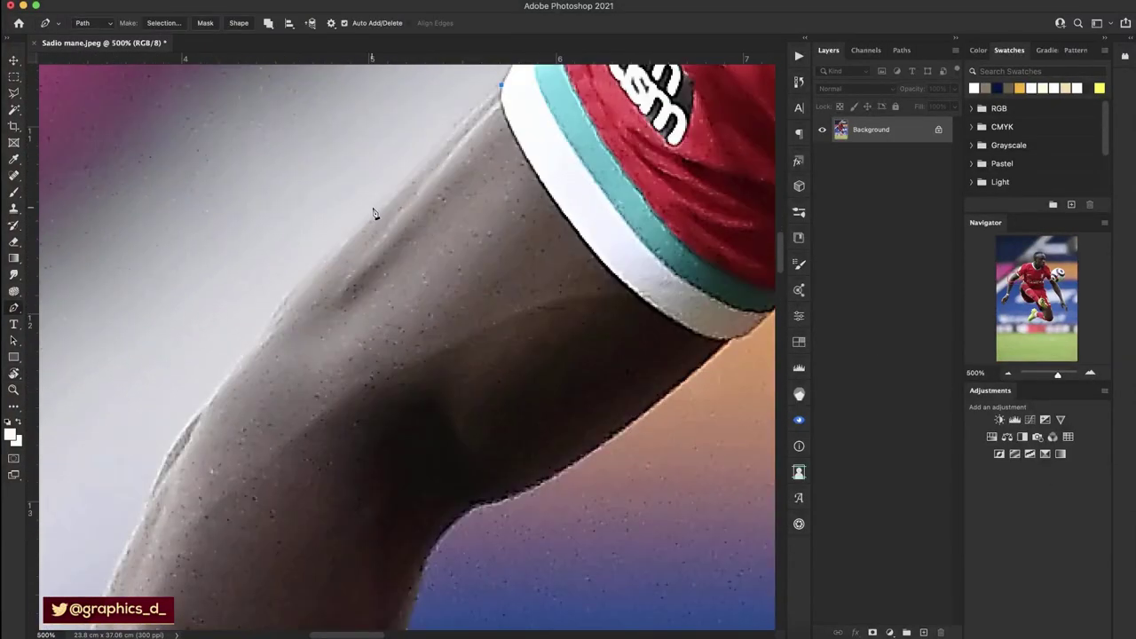
# Continue the path with curved anchors around the jersey, hand, leg, ball, head and sleeve.
pyautogui.hscroll(3, 322, 266)
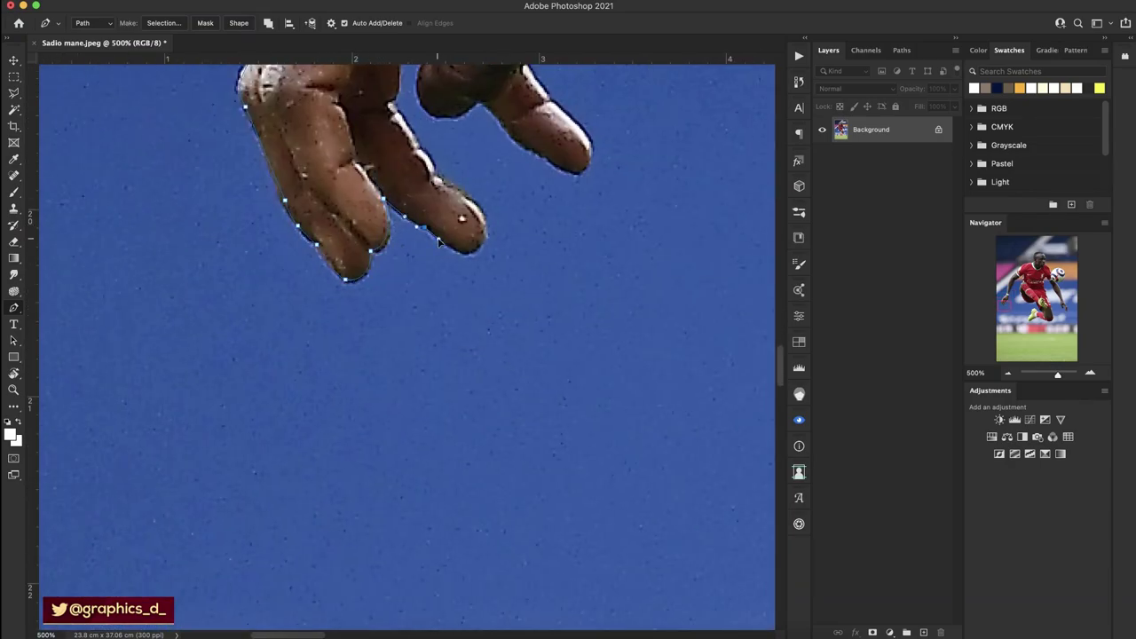
pyautogui.scroll(4, 388, 226)
pyautogui.scroll(5, 388, 226)
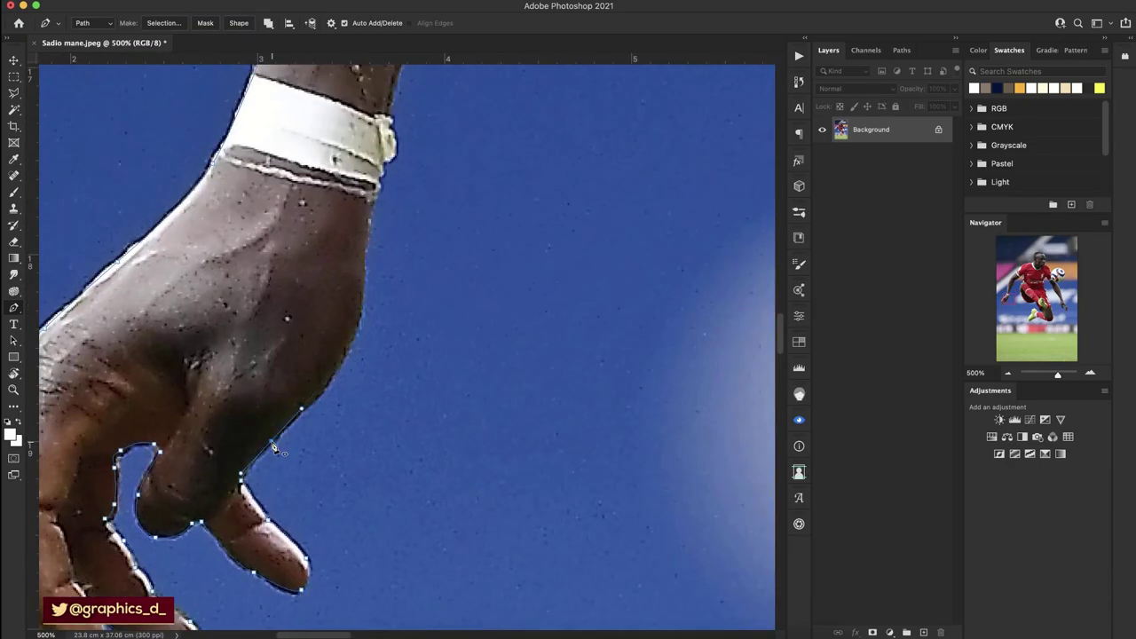
pyautogui.scroll(-5, 399, 249)
pyautogui.hscroll(5, 417, 266)
pyautogui.hscroll(5, 444, 293)
pyautogui.hscroll(5, 450, 302)
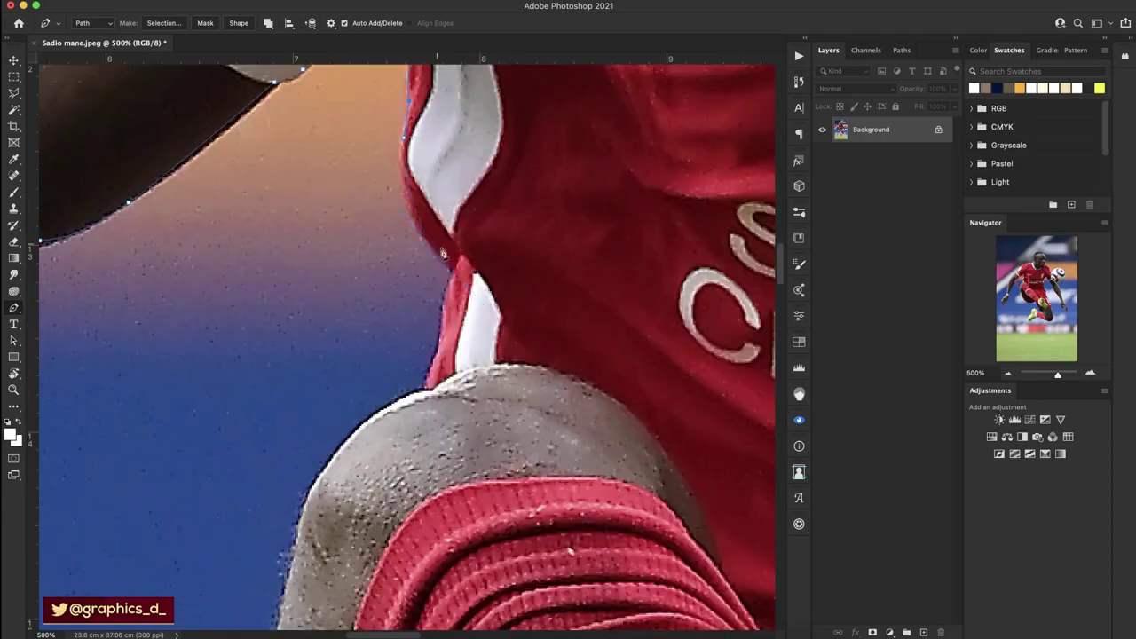
pyautogui.scroll(-5, 449, 302)
pyautogui.hscroll(5, 450, 301)
pyautogui.moveTo(492, 309); pyautogui.dragTo(615, 218)
pyautogui.scroll(5, 615, 217)
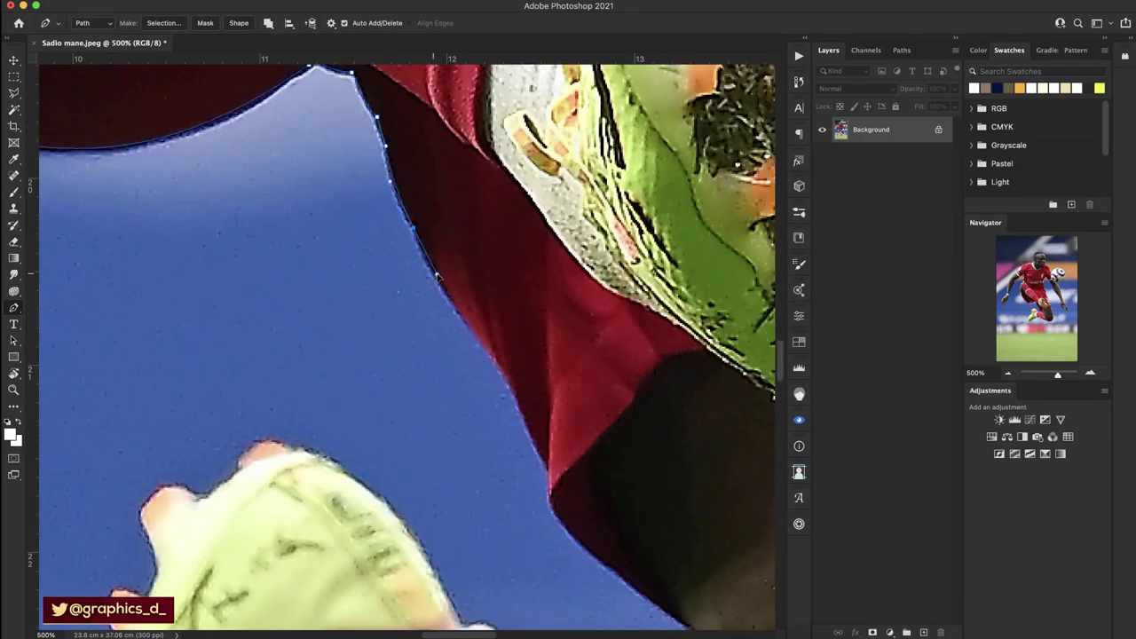
pyautogui.hscroll(5, 532, 249)
pyautogui.scroll(3, 443, 257)
pyautogui.scroll(3, 362, 269)
pyautogui.scroll(-5, 362, 269)
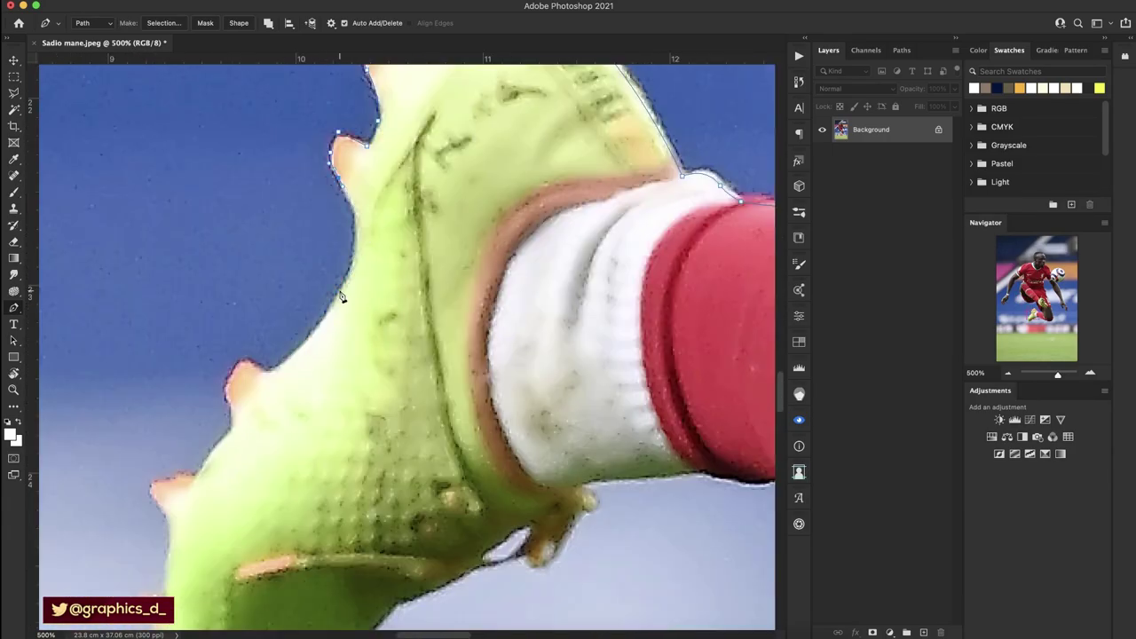
pyautogui.scroll(-5, 362, 275)
pyautogui.scroll(-5, 361, 297)
pyautogui.scroll(3, 444, 240)
pyautogui.hscroll(5, 533, 188)
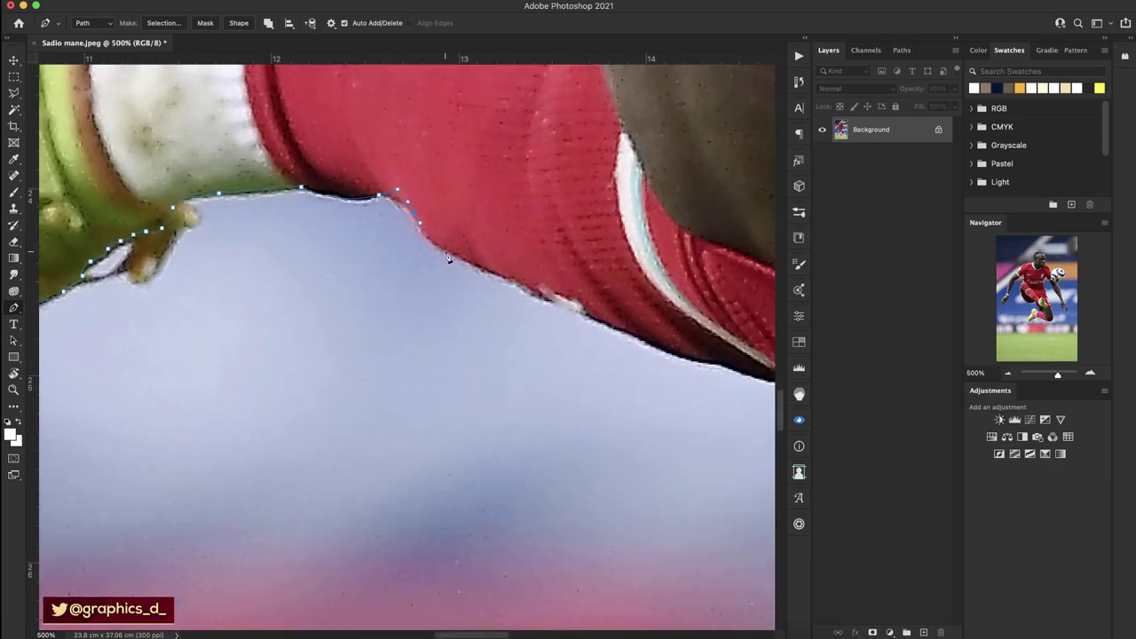
pyautogui.scroll(5, 515, 204)
pyautogui.scroll(5, 495, 222)
pyautogui.scroll(5, 467, 234)
pyautogui.scroll(5, 468, 234)
pyautogui.hscroll(-3, 356, 187)
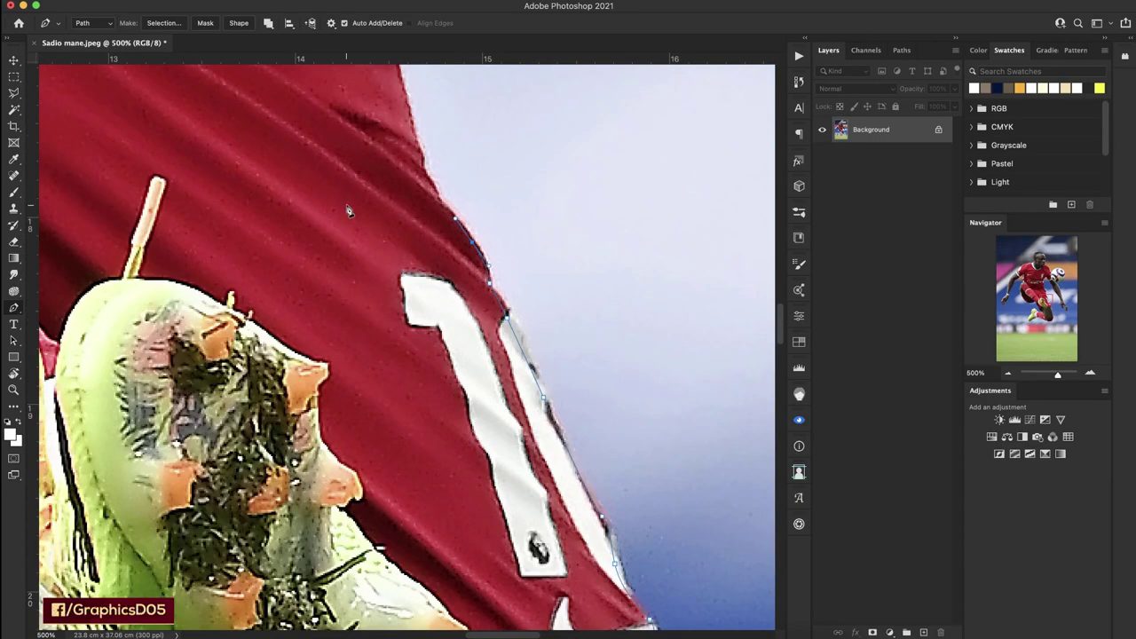
pyautogui.scroll(5, 348, 210)
pyautogui.scroll(5, 393, 304)
pyautogui.scroll(5, 444, 284)
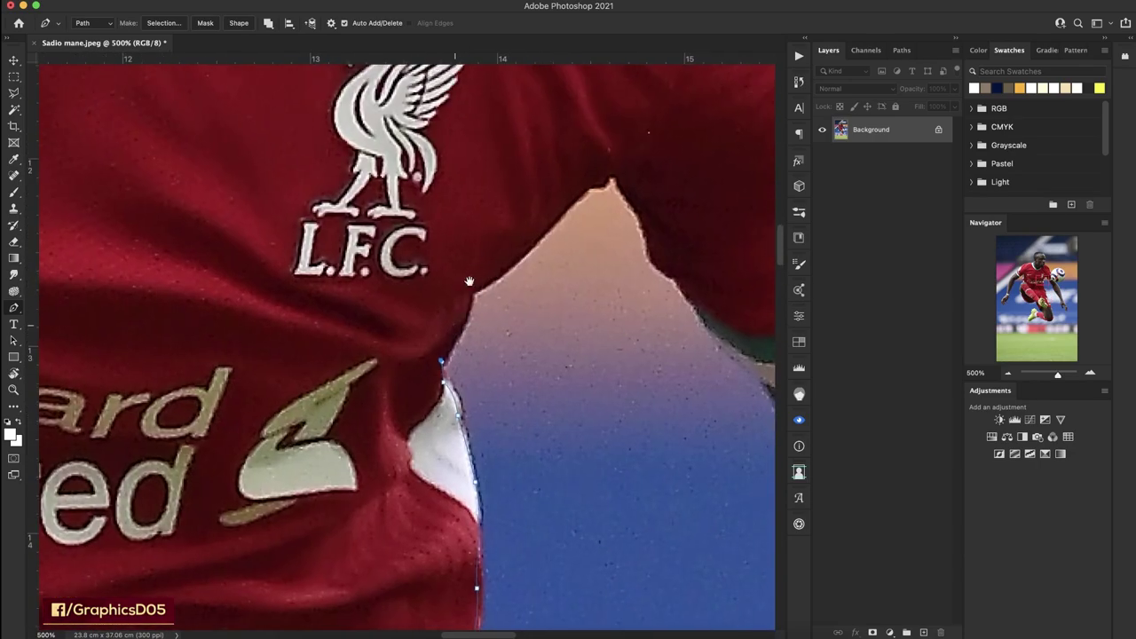
pyautogui.hscroll(5, 469, 275)
pyautogui.scroll(-5, 523, 225)
pyautogui.hscroll(5, 532, 249)
pyautogui.scroll(-5, 546, 275)
pyautogui.scroll(-2, 556, 297)
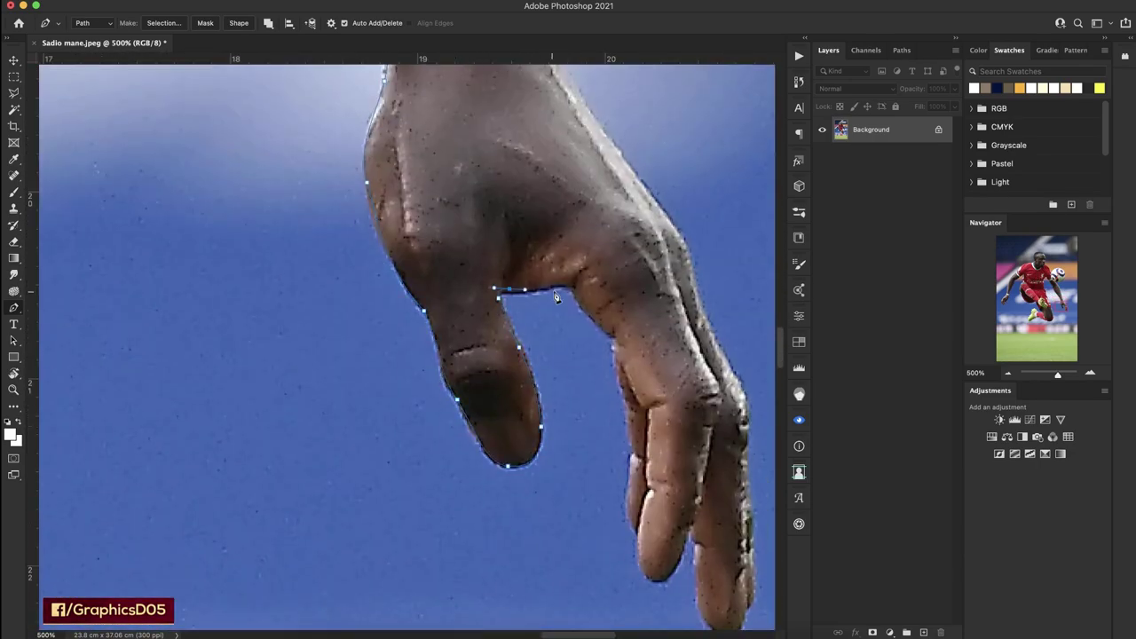
pyautogui.scroll(-5, 616, 362)
pyautogui.hscroll(3, 616, 362)
pyautogui.scroll(3, 577, 355)
pyautogui.hscroll(-5, 551, 351)
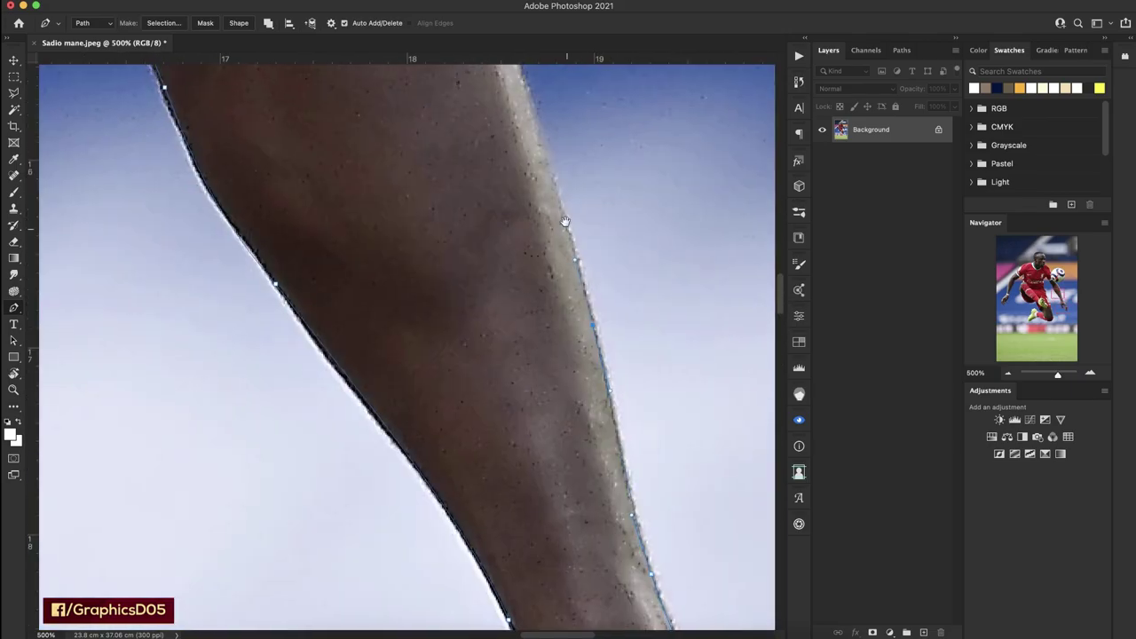
pyautogui.scroll(5, 527, 344)
pyautogui.scroll(5, 497, 337)
pyautogui.hscroll(3, 479, 333)
pyautogui.scroll(5, 444, 328)
pyautogui.hscroll(-5, 399, 320)
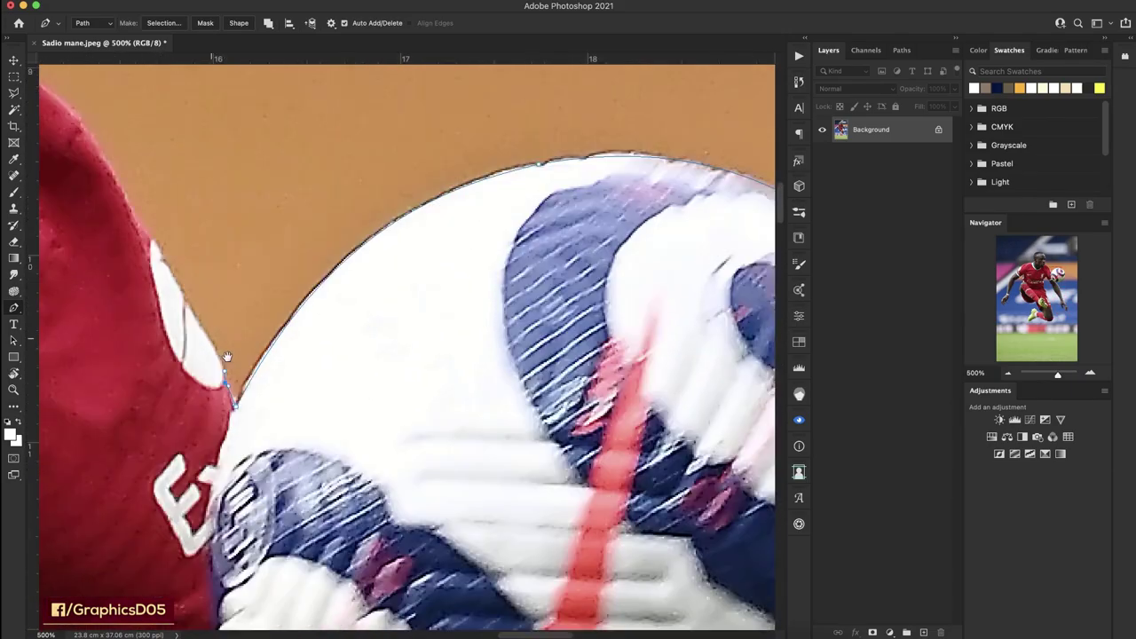
pyautogui.scroll(5, 337, 311)
pyautogui.hscroll(-3, 299, 305)
pyautogui.scroll(5, 299, 306)
pyautogui.scroll(6, 301, 311)
pyautogui.hscroll(-5, 306, 319)
pyautogui.scroll(-5, 307, 319)
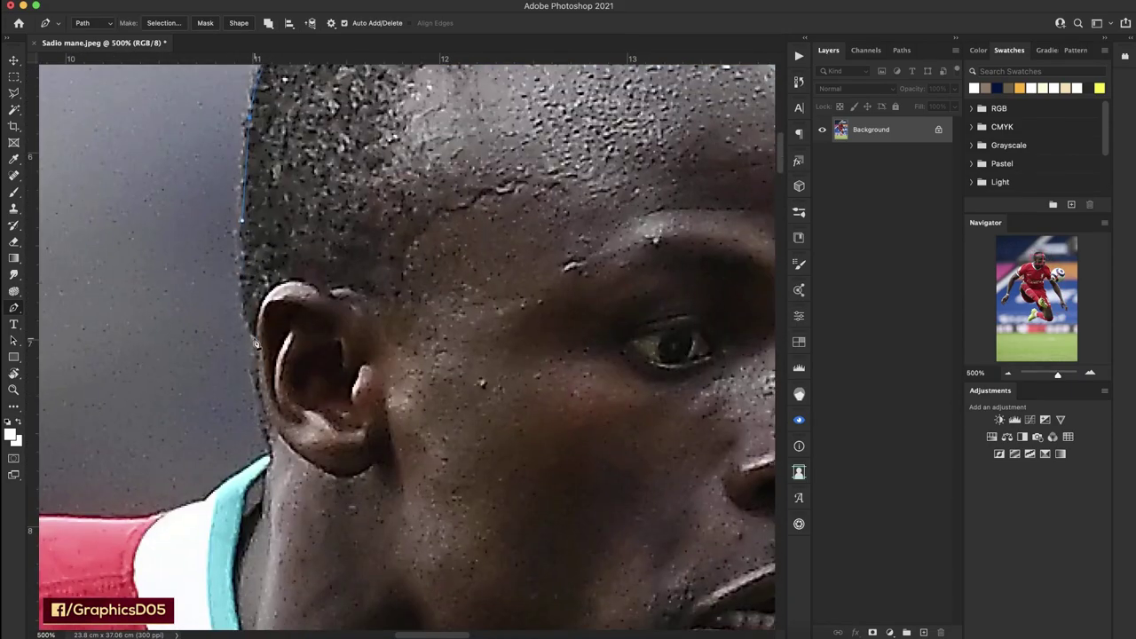
pyautogui.hscroll(-5, 315, 333)
pyautogui.scroll(-5, 320, 341)
pyautogui.hscroll(-5, 319, 341)
pyautogui.scroll(-3, 306, 391)
pyautogui.scroll(-3, 273, 446)
pyautogui.hscroll(-3, 334, 368)
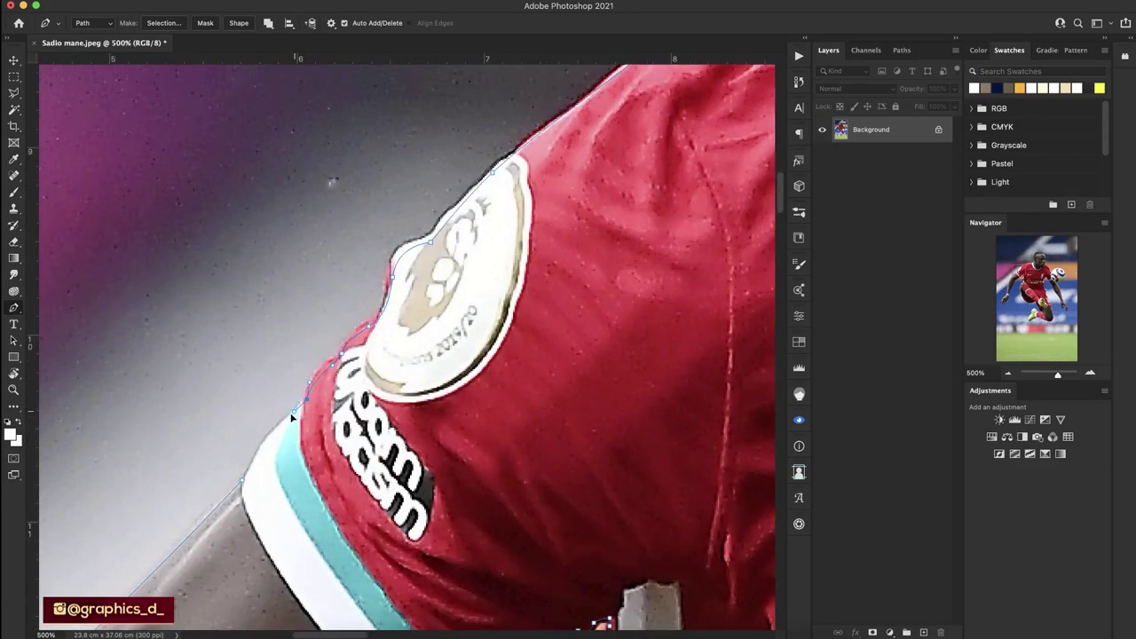
pyautogui.scroll(-5, 306, 390)
pyautogui.hscroll(-3, 318, 350)
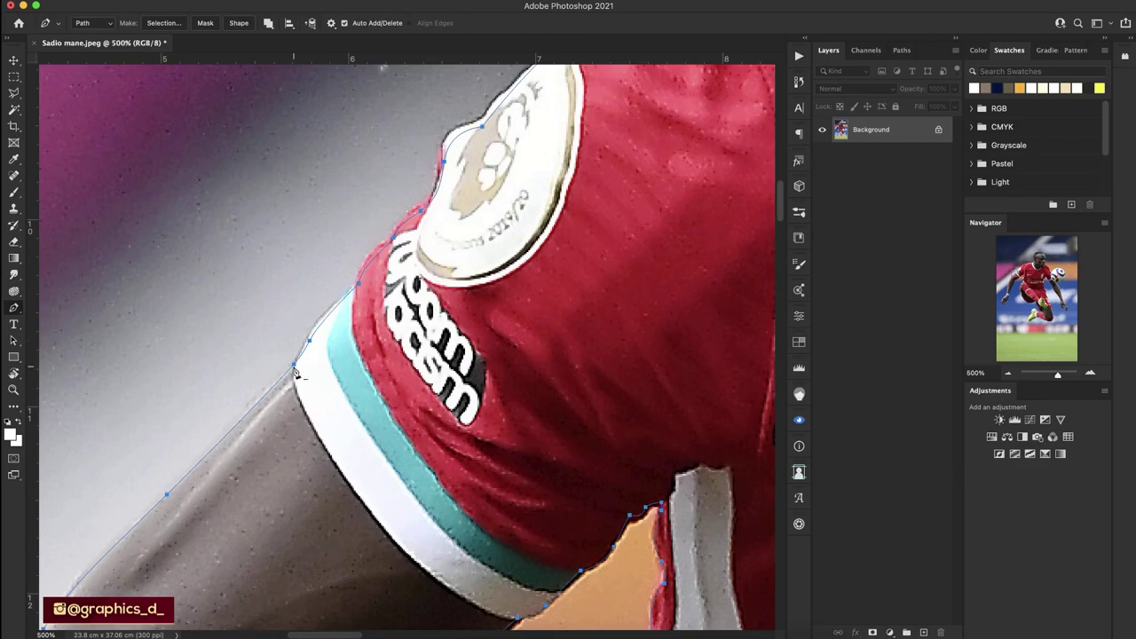
# Turn the path into a selection, mask out the background and apply the layer mask.
pyautogui.click(164, 22)
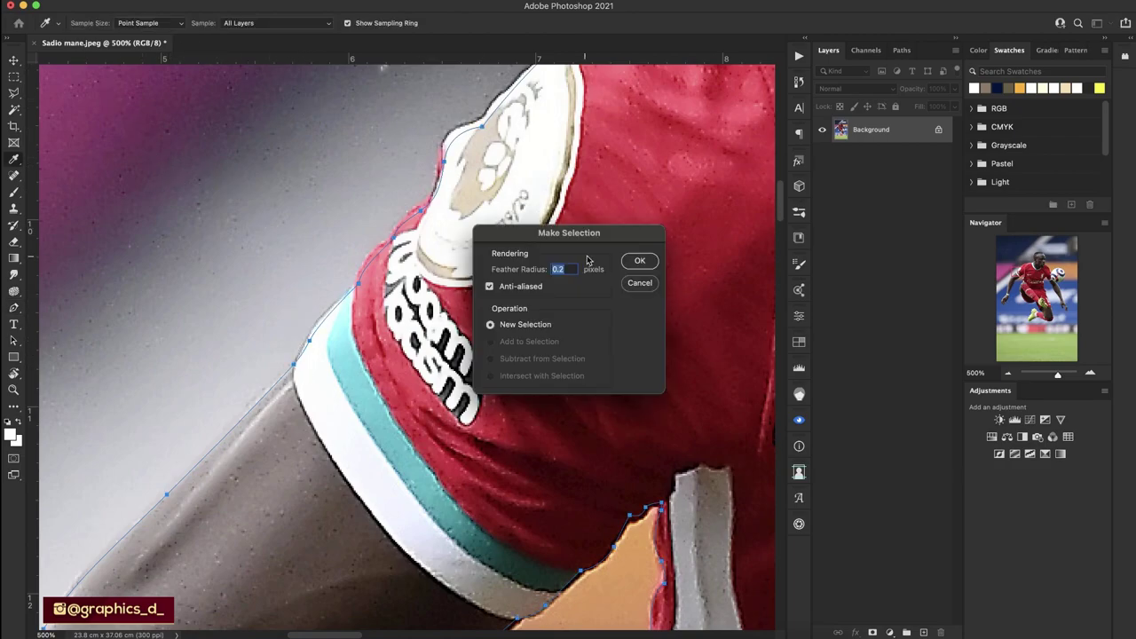
pyautogui.click(639, 261)
pyautogui.click(873, 632)
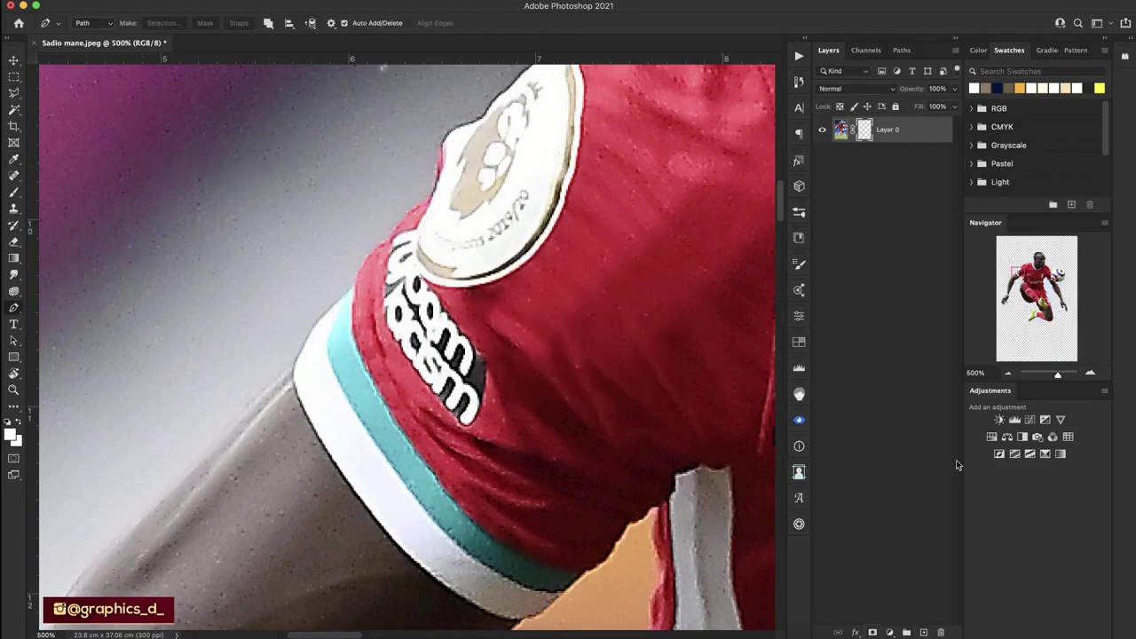
pyautogui.moveTo(1052, 382); pyautogui.dragTo(1047, 376)
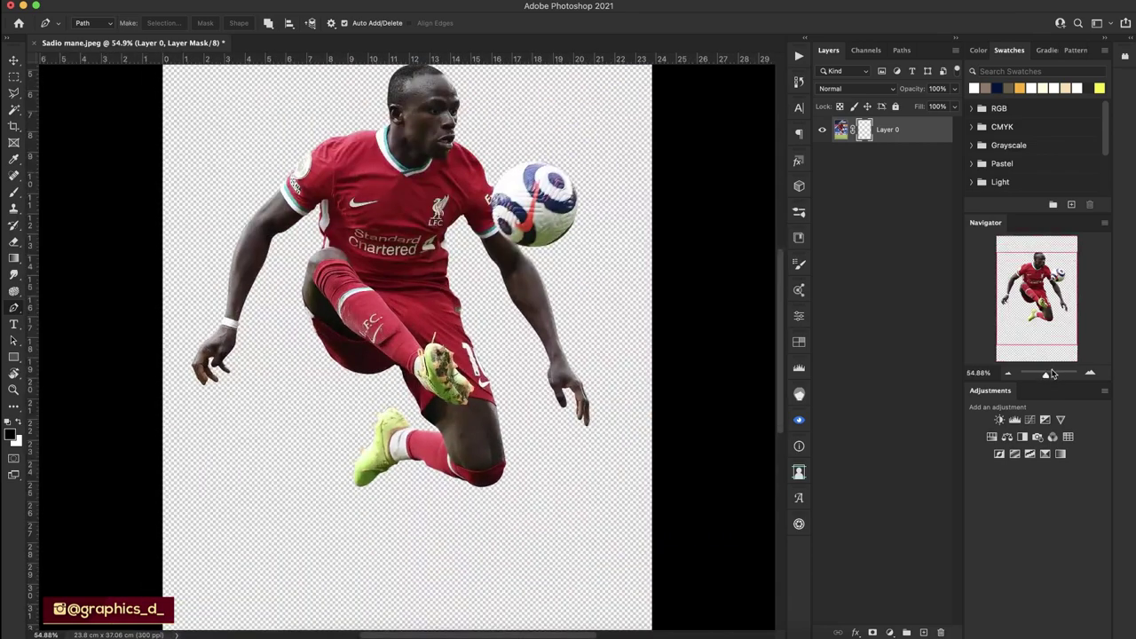
pyautogui.rightClick(861, 129)
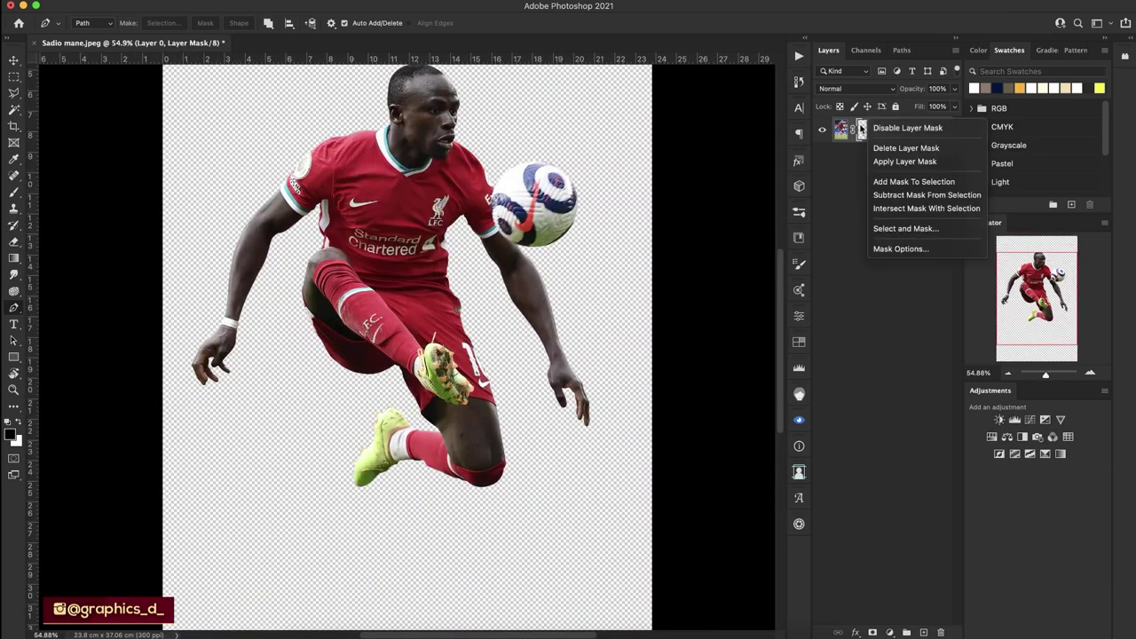
pyautogui.click(898, 163)
# Save the cutout as Sadio mane.psb and duplicate the player layer.
pyautogui.hotkey('ctrl', 's')
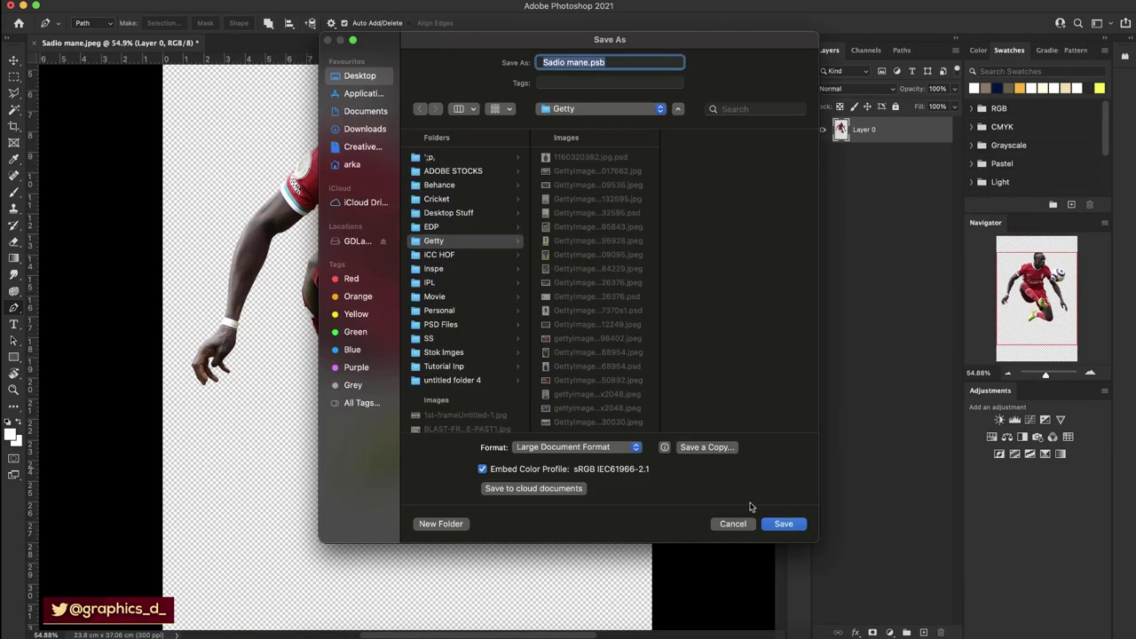
pyautogui.click(772, 525)
pyautogui.press('Return')
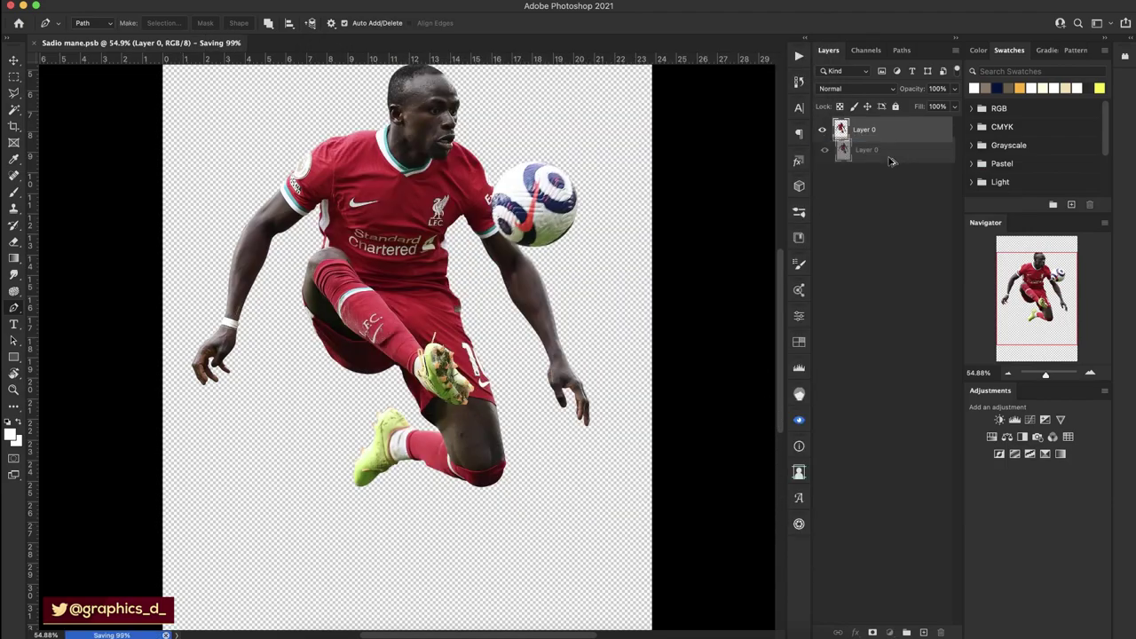
pyautogui.hotkey('ctrl', 'j')
pyautogui.hotkey('ctrl', '+')
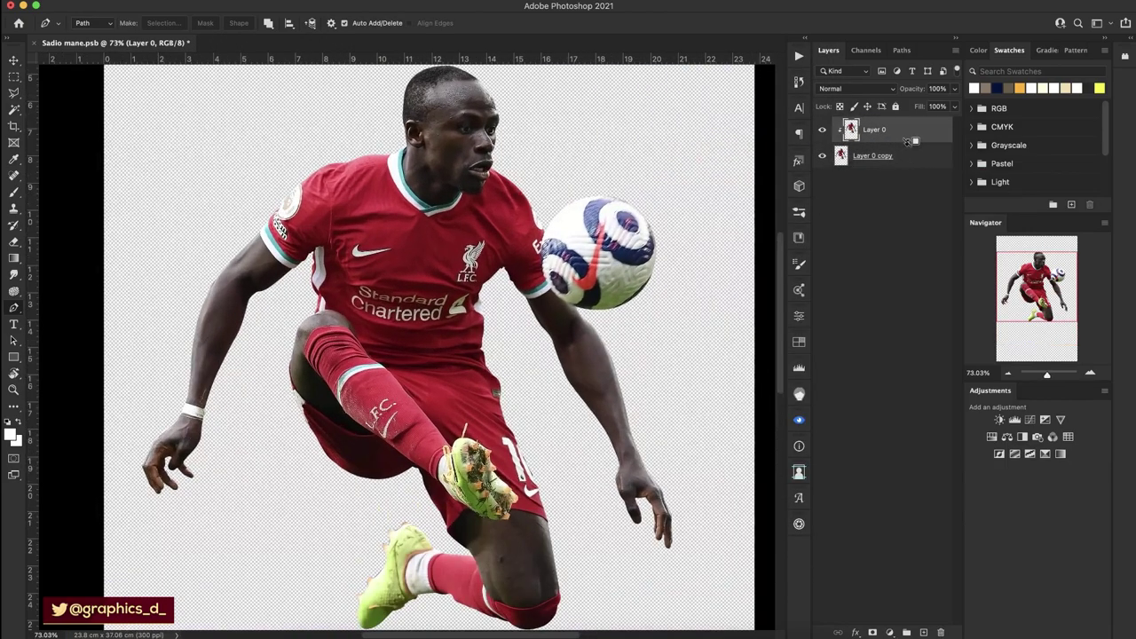
# Apply Reduce Noise with Strength 10, Preserve Details 3% and Color Noise 6%, previewing the collar.
pyautogui.click(1090, 373)
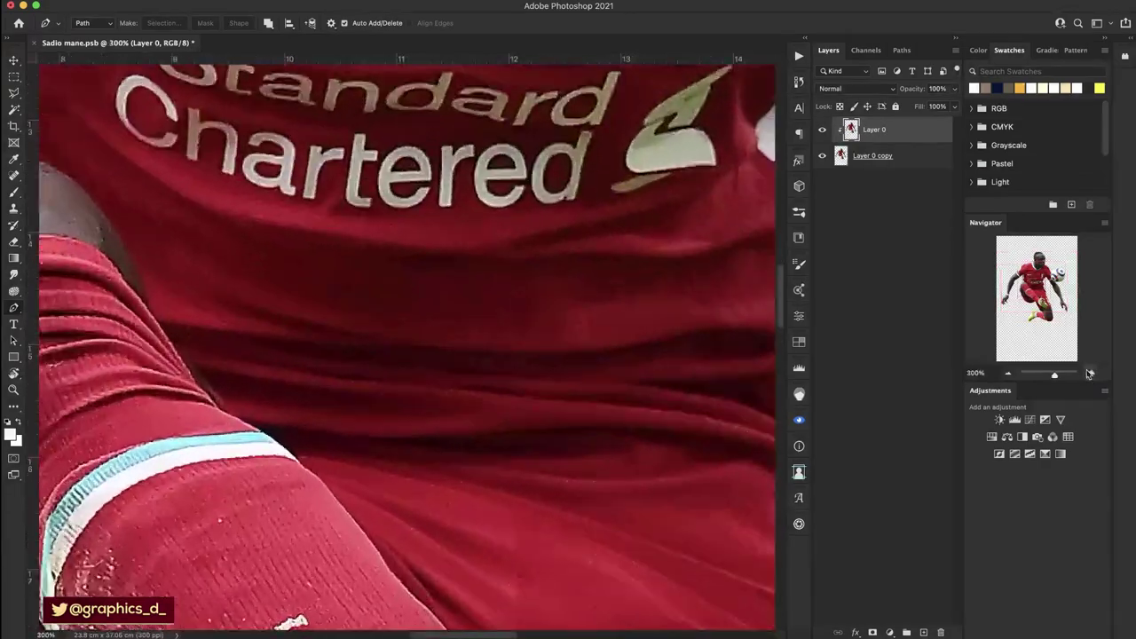
pyautogui.click(1090, 373)
pyautogui.scroll(10, 664, 441)
pyautogui.scroll(10, 621, 453)
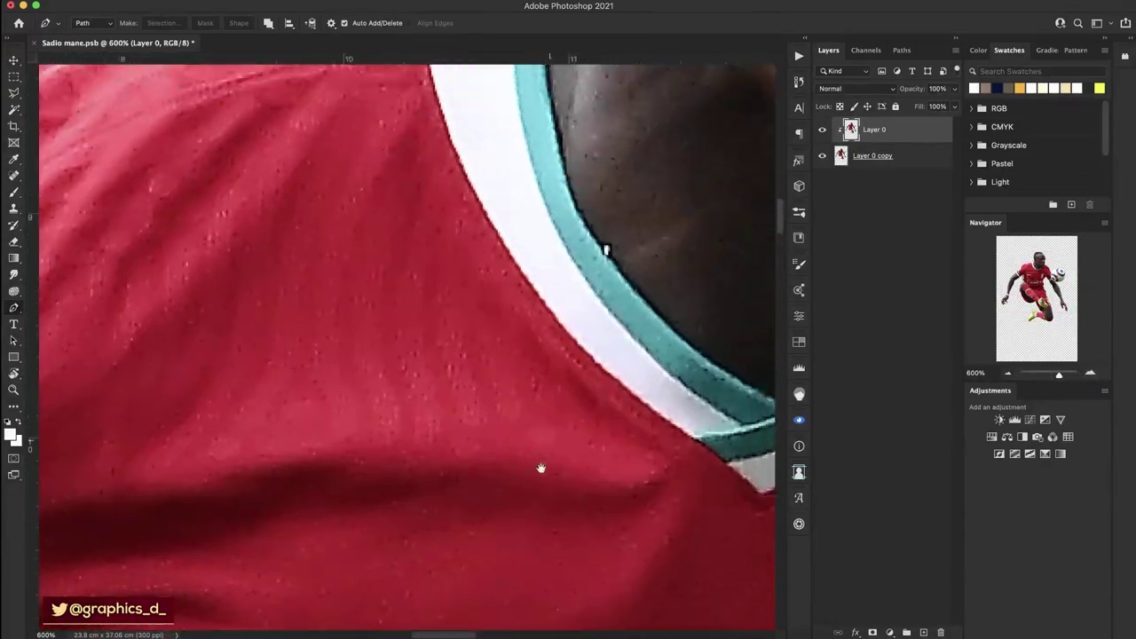
pyautogui.scroll(5, 577, 457)
pyautogui.scroll(1, 594, 471)
pyautogui.click(298, 0)
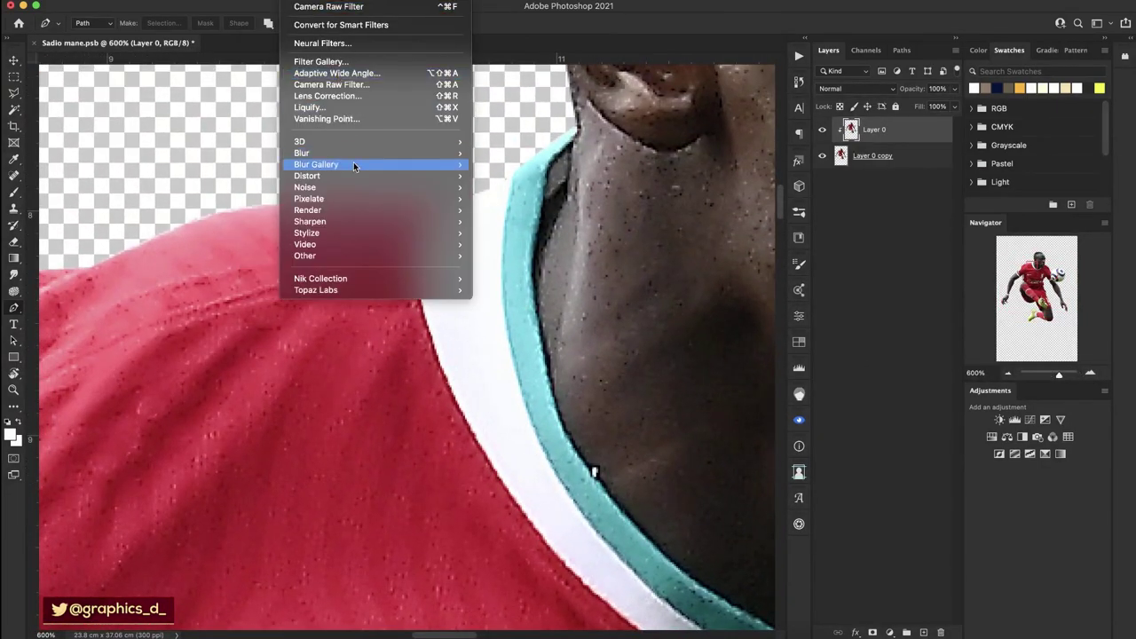
pyautogui.moveTo(305, 187)
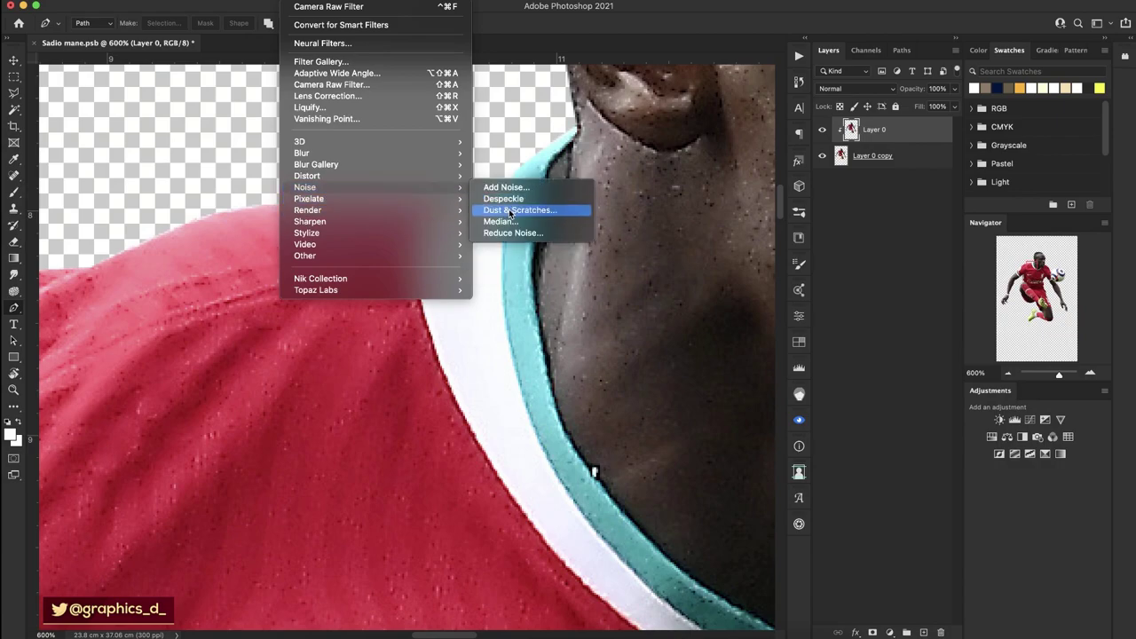
pyautogui.click(509, 232)
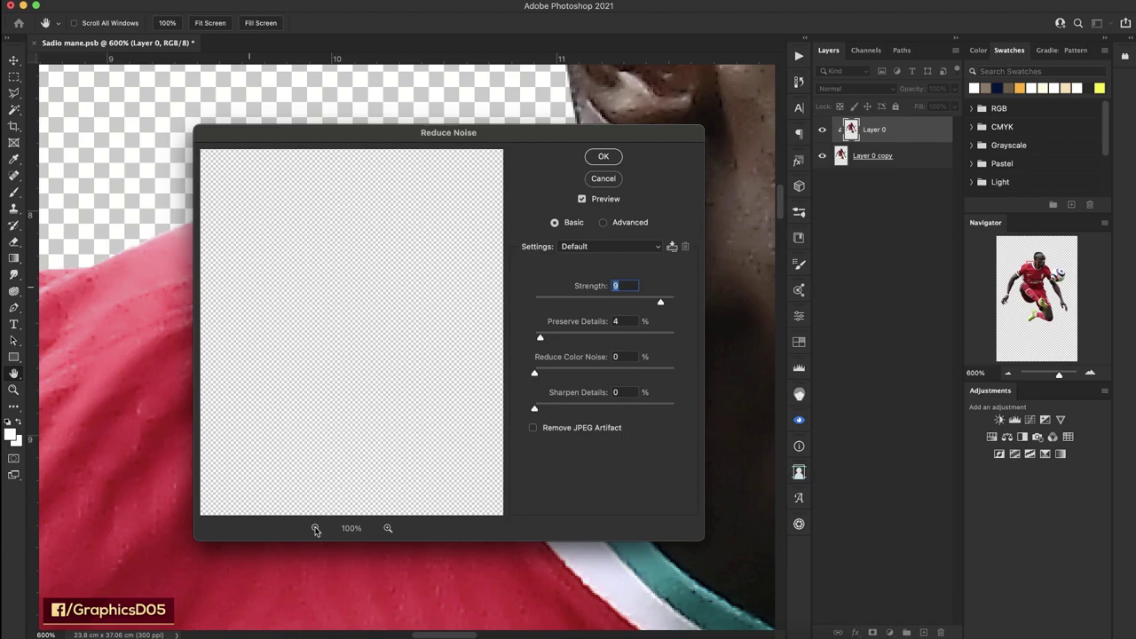
pyautogui.click(315, 528)
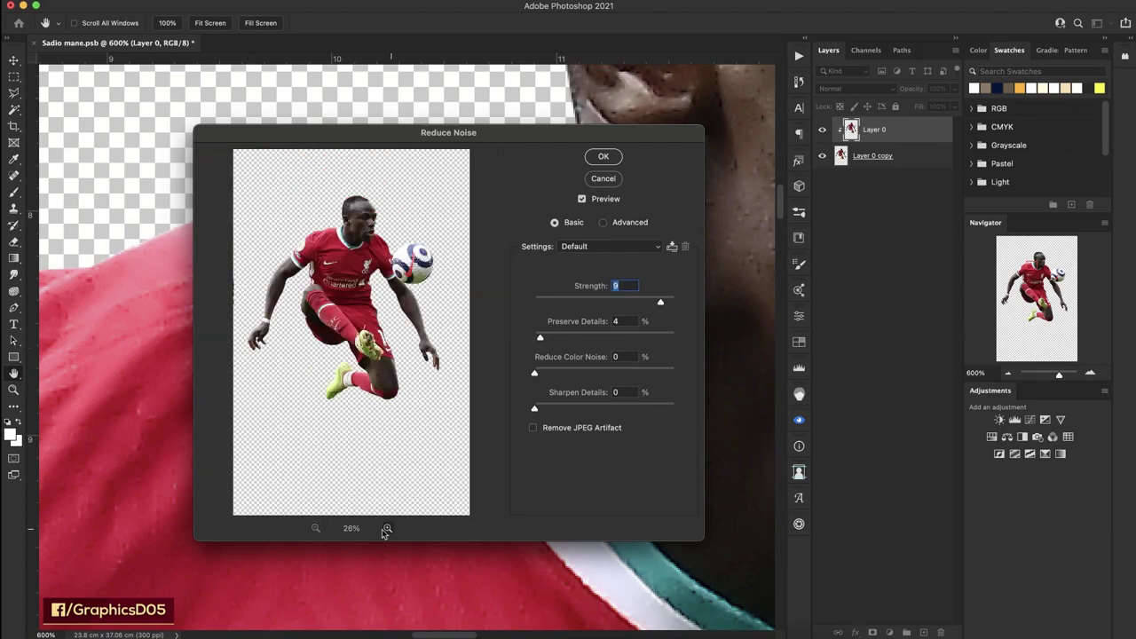
pyautogui.click(386, 528)
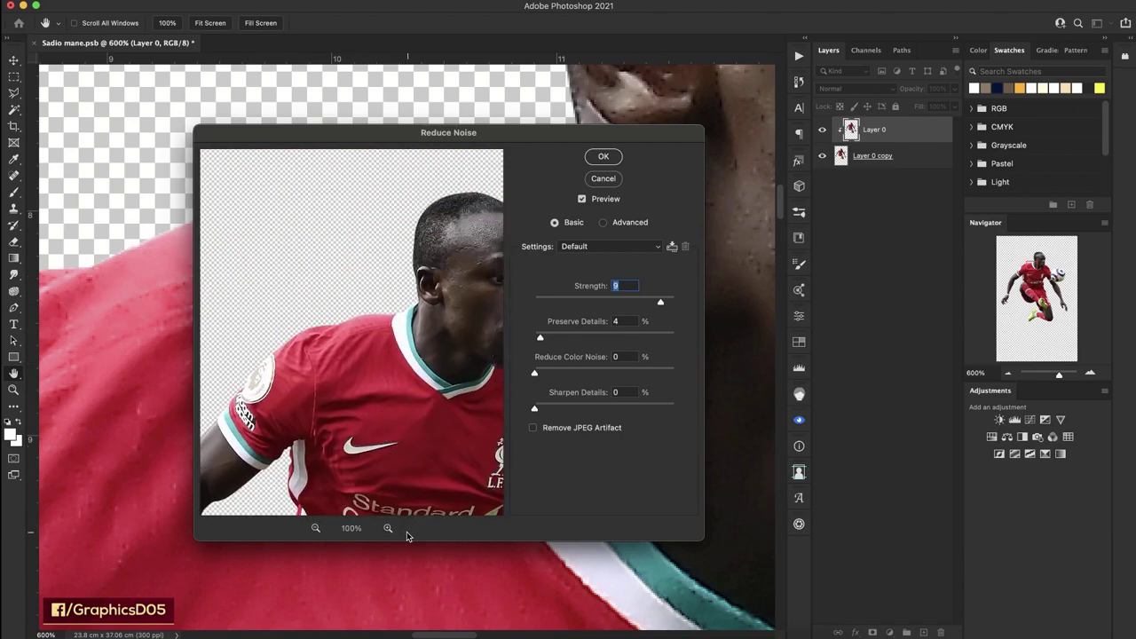
pyautogui.click(388, 528)
pyautogui.click(388, 528)
pyautogui.moveTo(434, 409); pyautogui.dragTo(342, 397)
pyautogui.moveTo(480, 391); pyautogui.dragTo(418, 387)
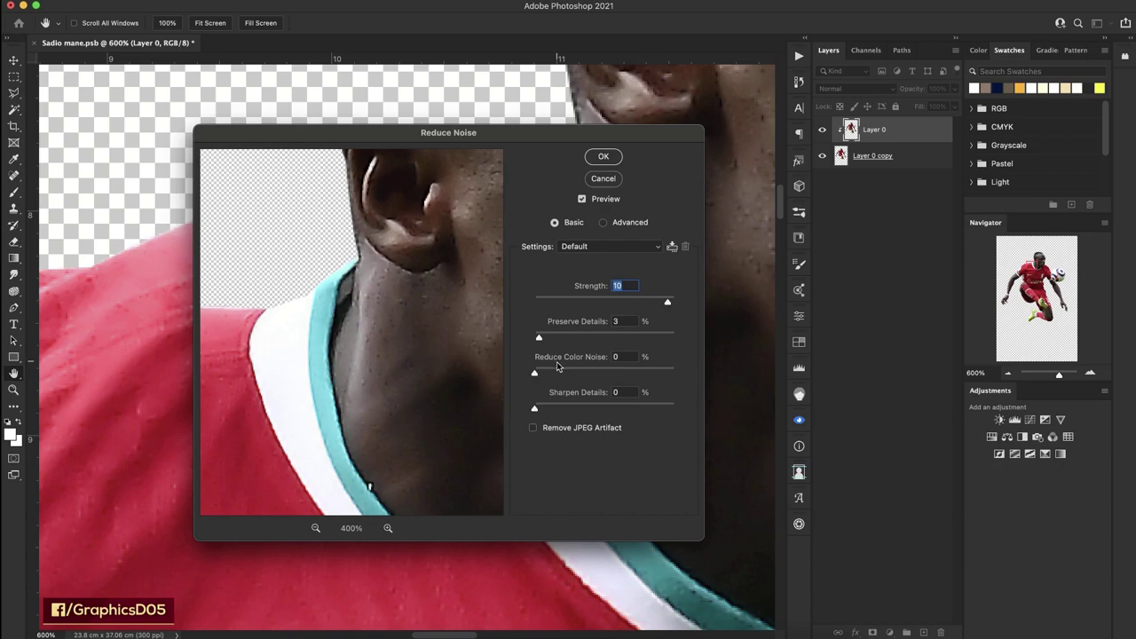
pyautogui.click(605, 156)
pyautogui.press('p')
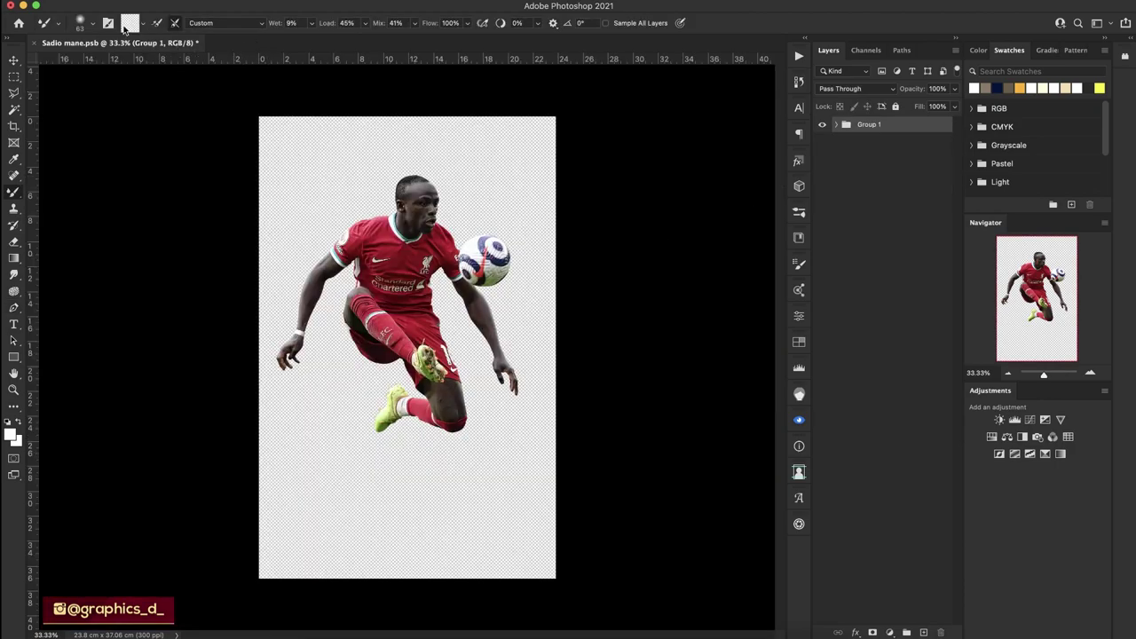
# Create a new white 1080 × 1350 px document from the preset, setting the resolution value.
pyautogui.click(102, 2)
pyautogui.click(114, 10)
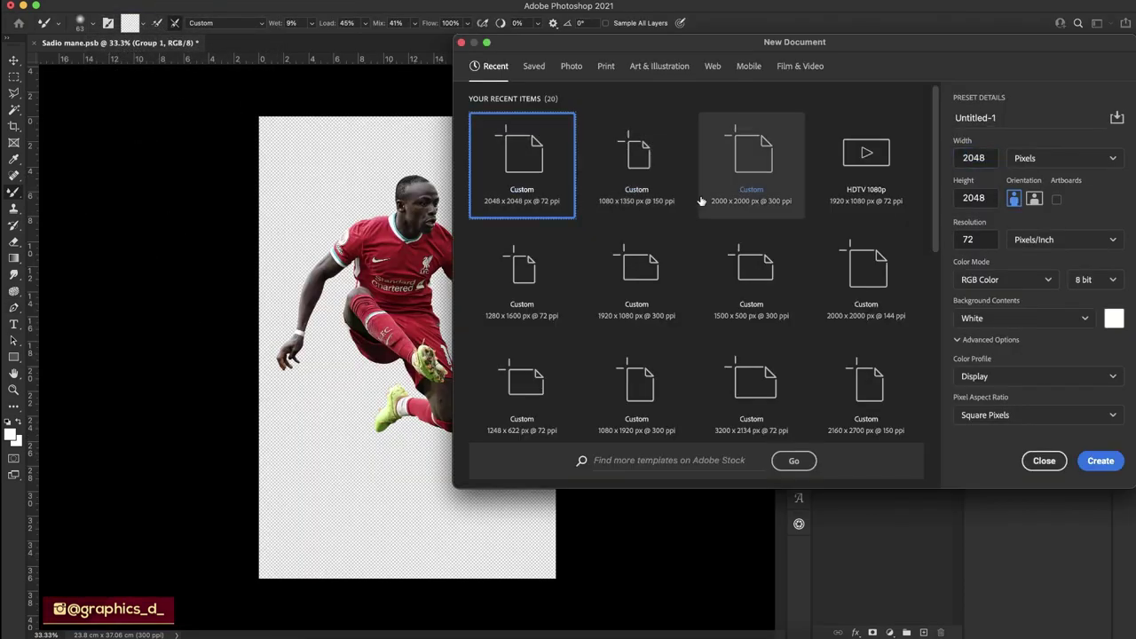
pyautogui.click(670, 166)
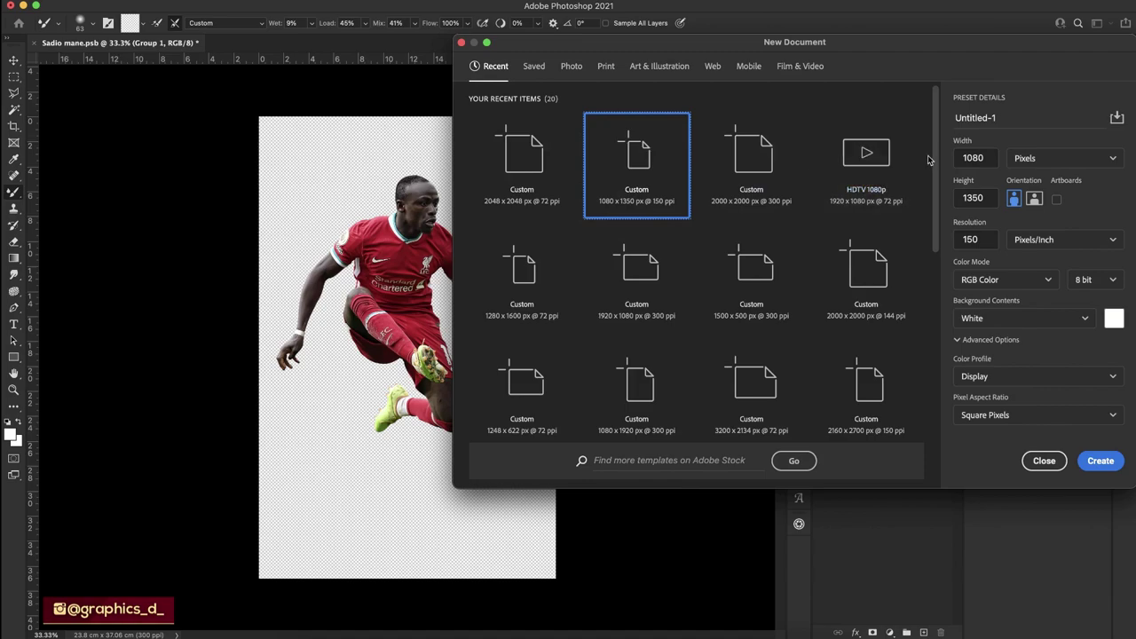
pyautogui.doubleClick(987, 239)
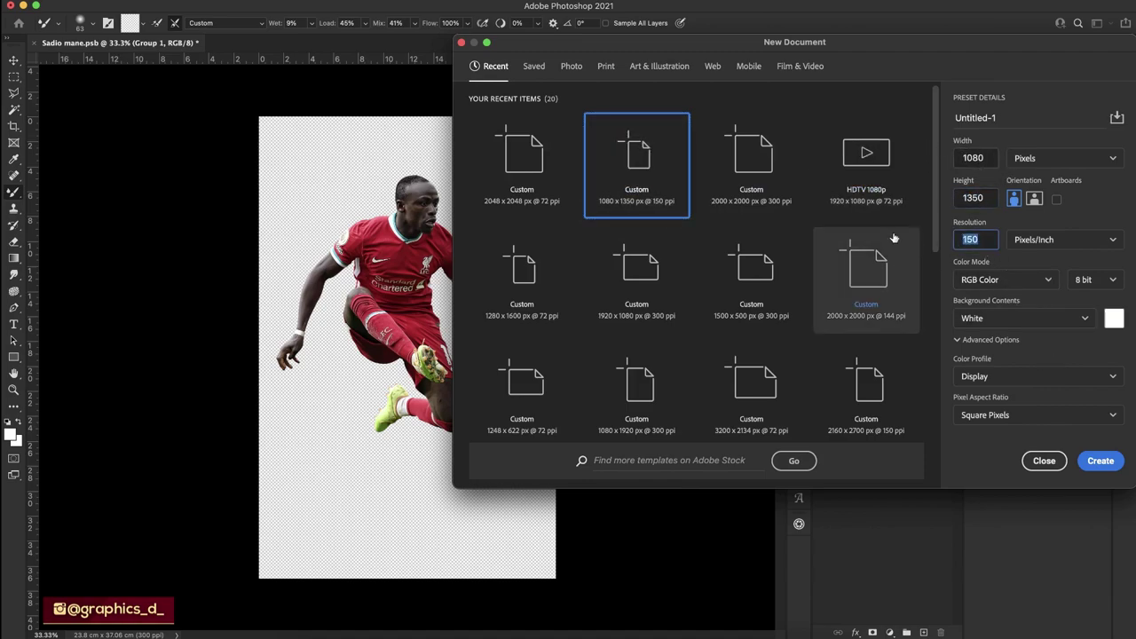
pyautogui.write('300')
pyautogui.press('Return')
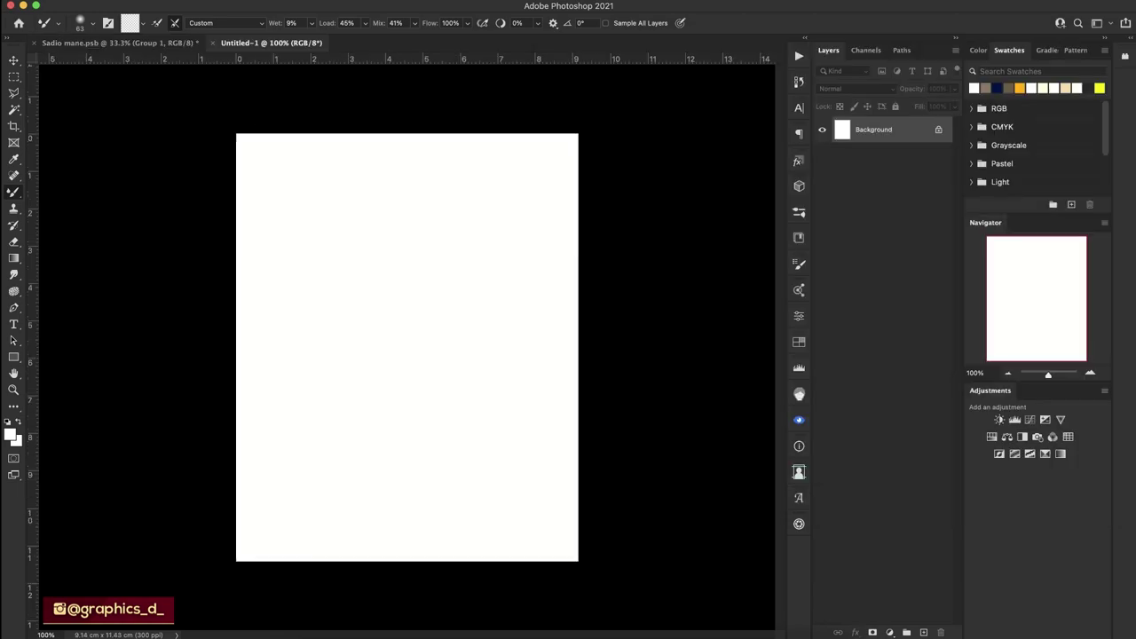
# Move Group 1 into the Untitled-1 document and convert it to a smart object.
pyautogui.click(95, 41)
pyautogui.press('v')
pyautogui.moveTo(408, 236)
pyautogui.mouseDown()
pyautogui.moveTo(281, 44)
pyautogui.moveTo(301, 81)
pyautogui.mouseUp()
pyautogui.moveTo(487, 295); pyautogui.dragTo(674, 171)
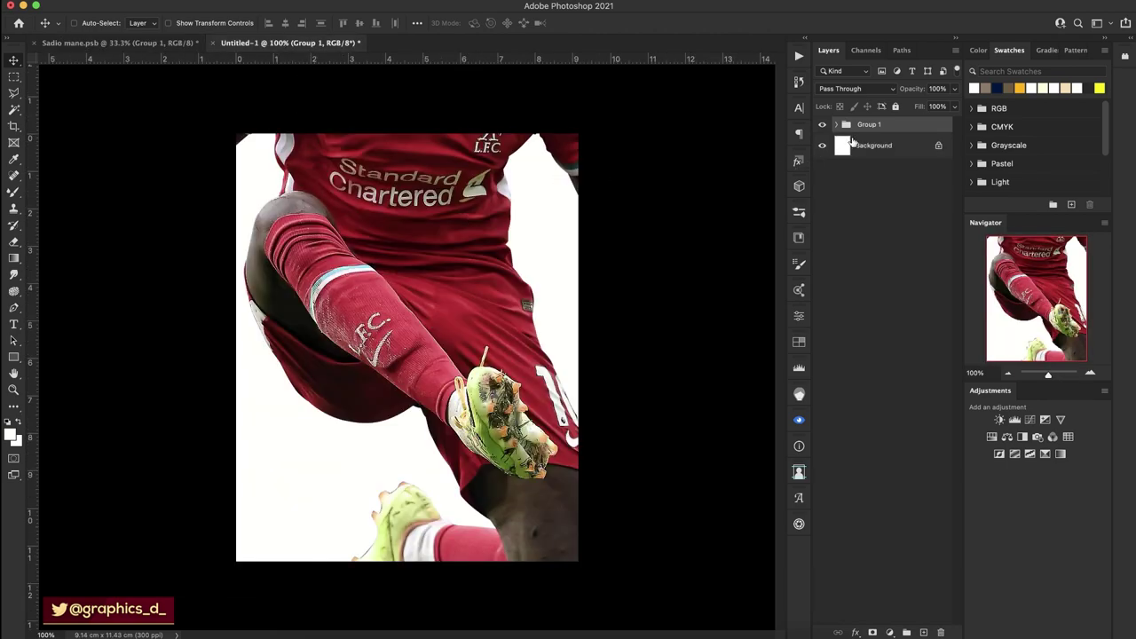
pyautogui.rightClick(863, 132)
pyautogui.click(921, 213)
# Scale the player to about 30% and centre it on the canvas.
pyautogui.hotkey('ctrl', 't')
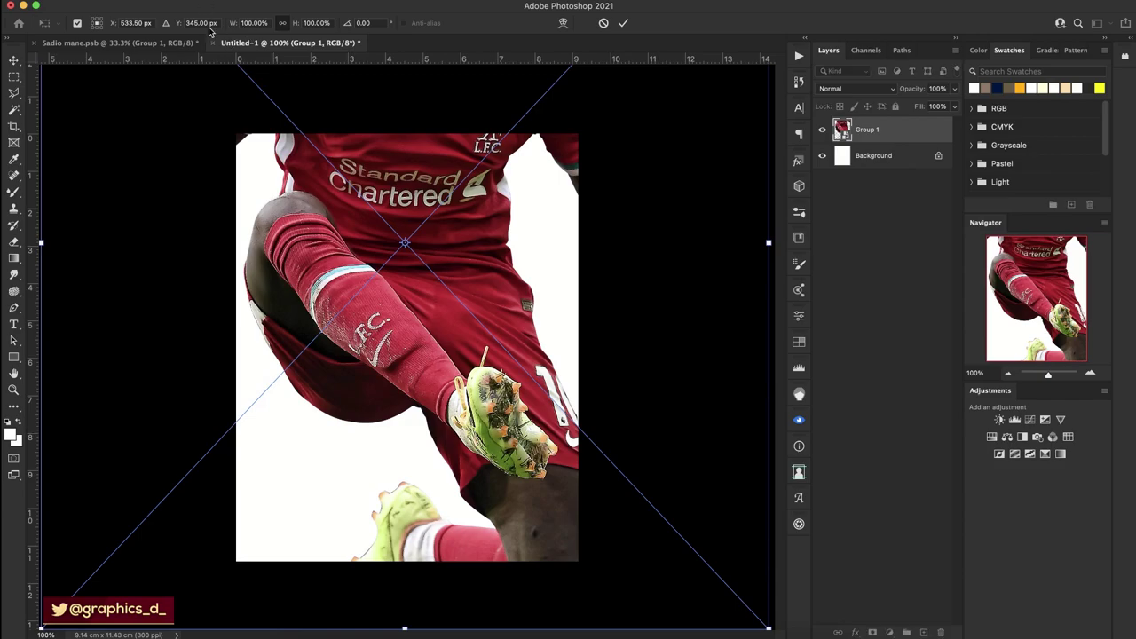
pyautogui.moveTo(232, 25); pyautogui.dragTo(193, 27)
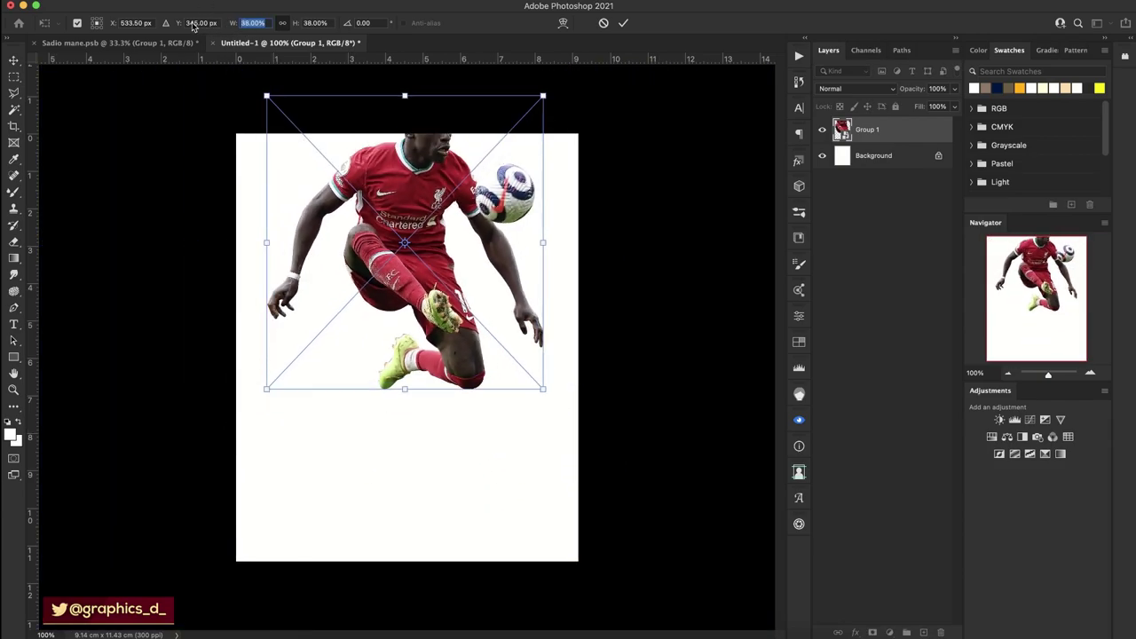
pyautogui.moveTo(450, 211); pyautogui.dragTo(453, 290)
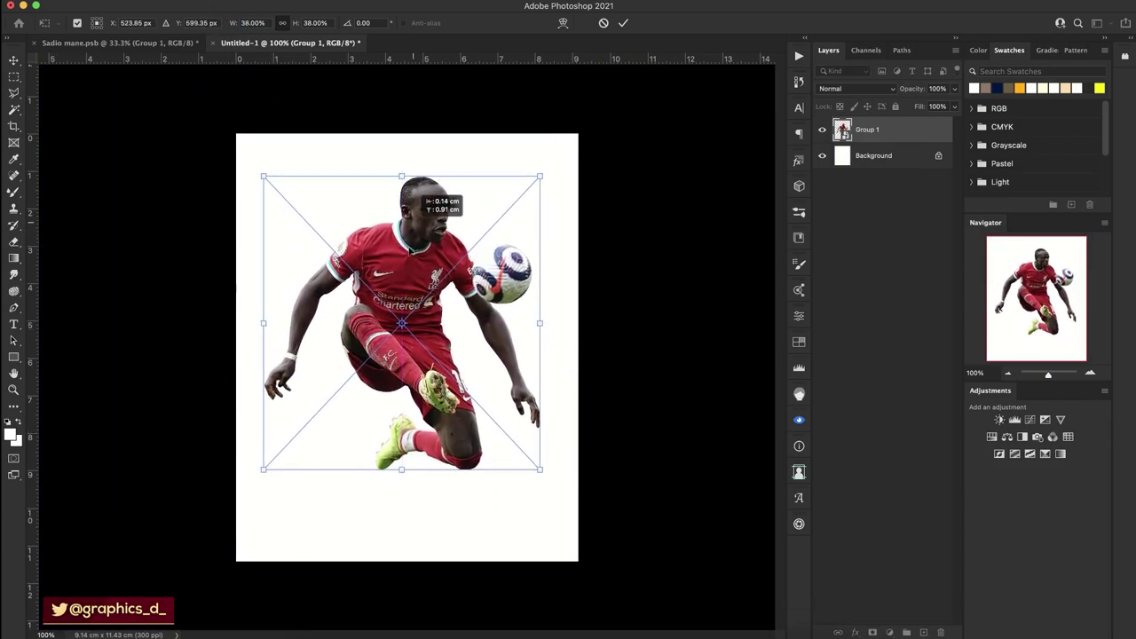
pyautogui.moveTo(411, 466); pyautogui.dragTo(407, 419)
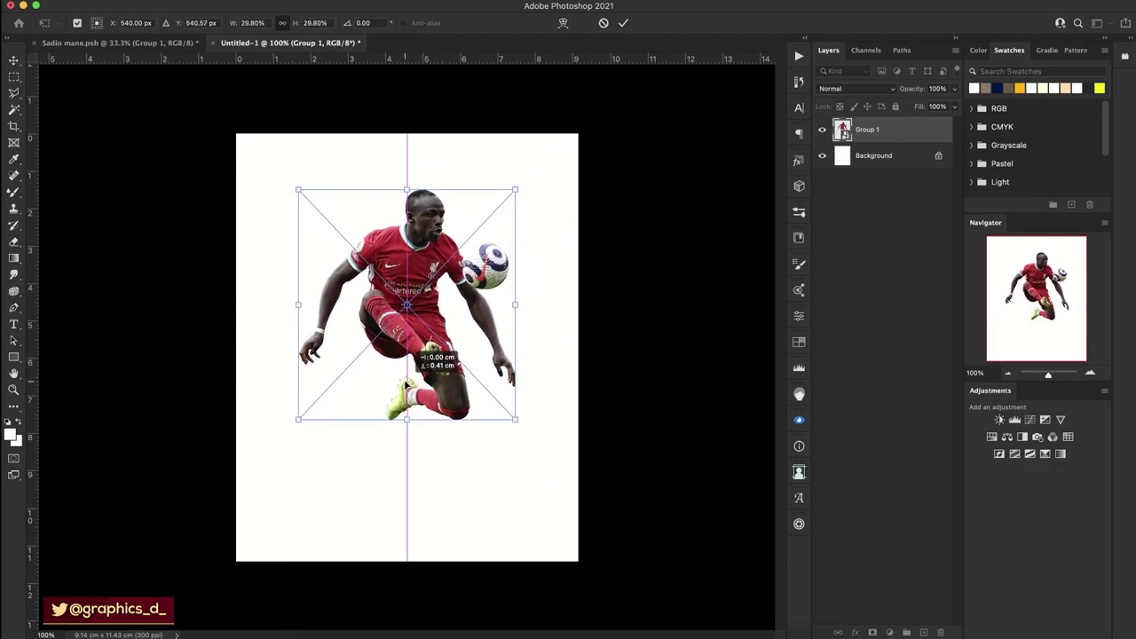
pyautogui.press('Return')
pyautogui.moveTo(423, 337); pyautogui.dragTo(423, 348)
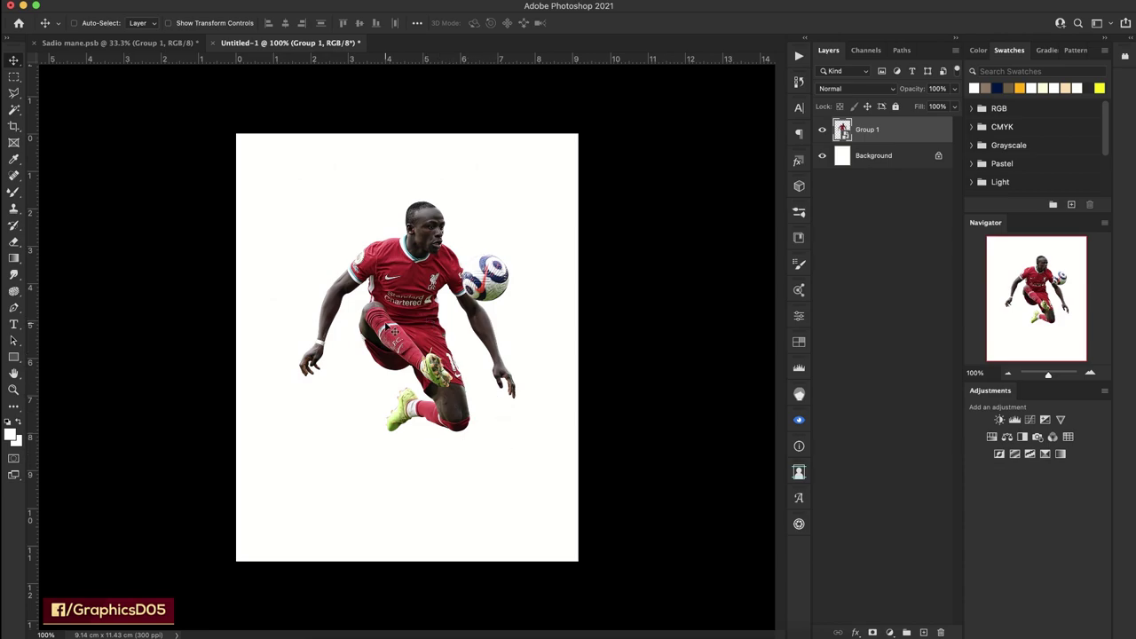
# Paste a rock image and a stone platform image, moving the rocks down and hiding Layer 1.
pyautogui.press('super+v')
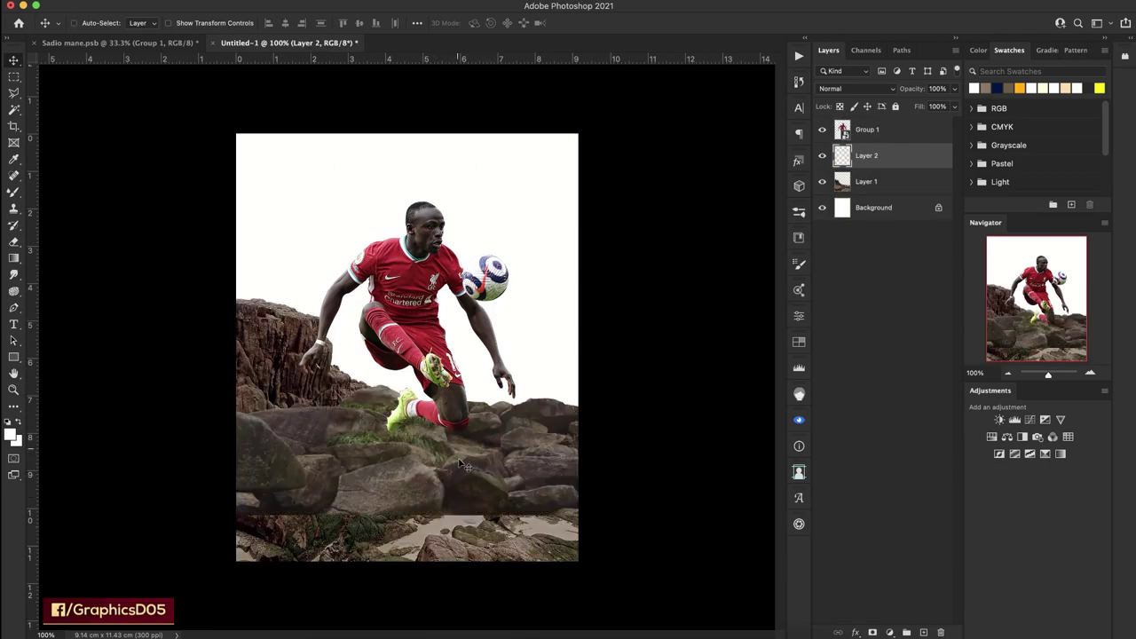
pyautogui.moveTo(460, 466); pyautogui.dragTo(460, 577)
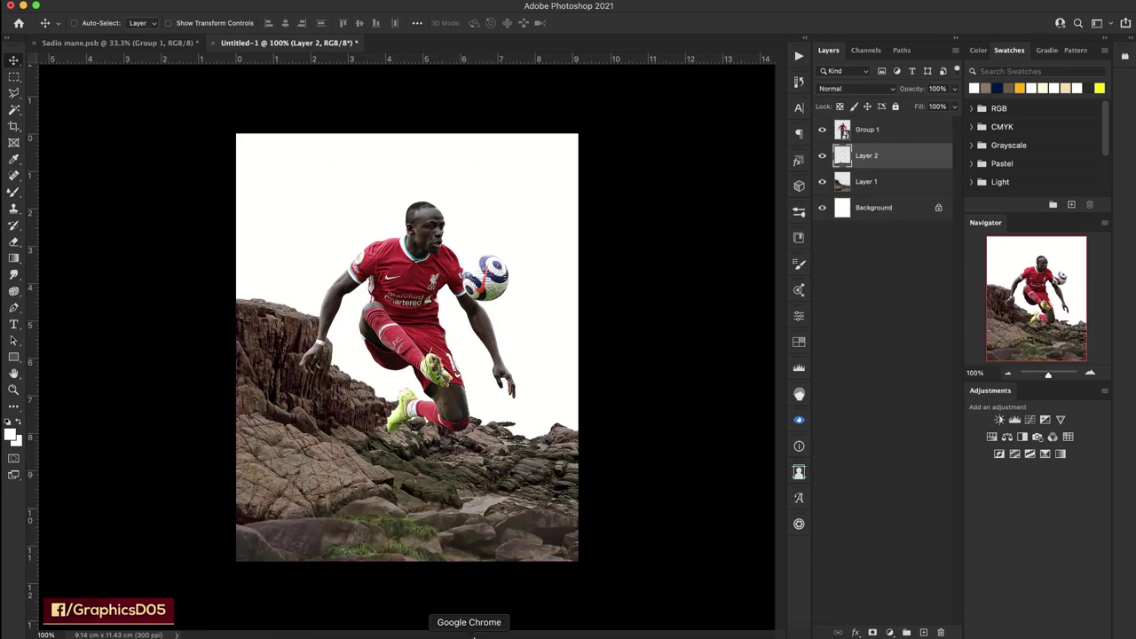
pyautogui.press('super+v')
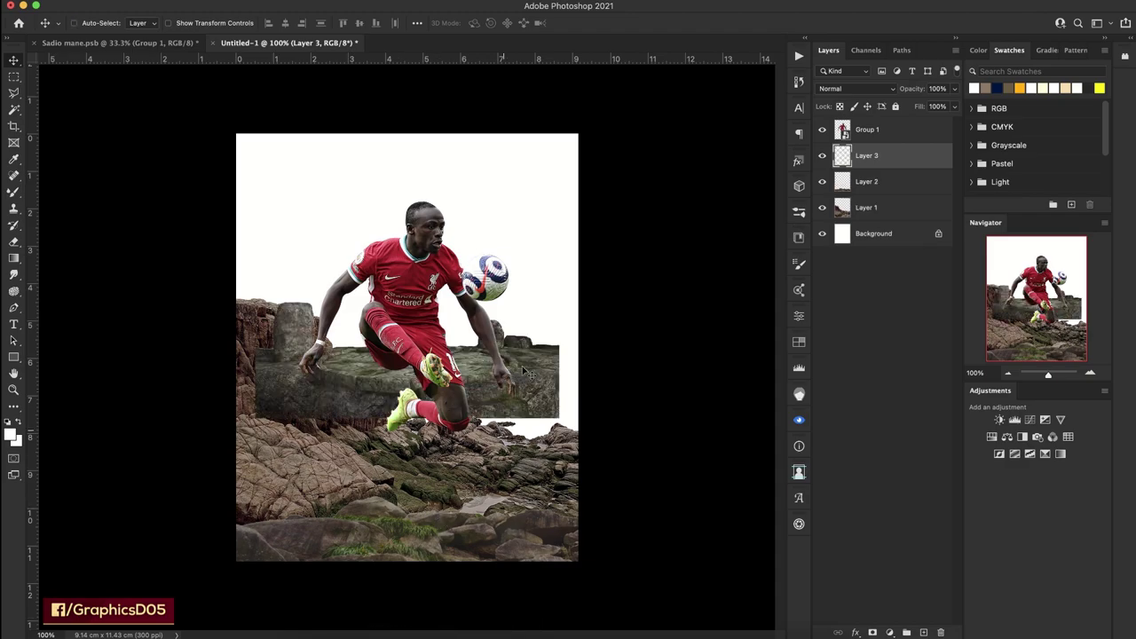
pyautogui.click(823, 206)
# Enlarge and stretch the stone platform across the canvas bottom, then paste a rock wall image.
pyautogui.press('super+t')
pyautogui.moveTo(548, 306); pyautogui.dragTo(539, 463)
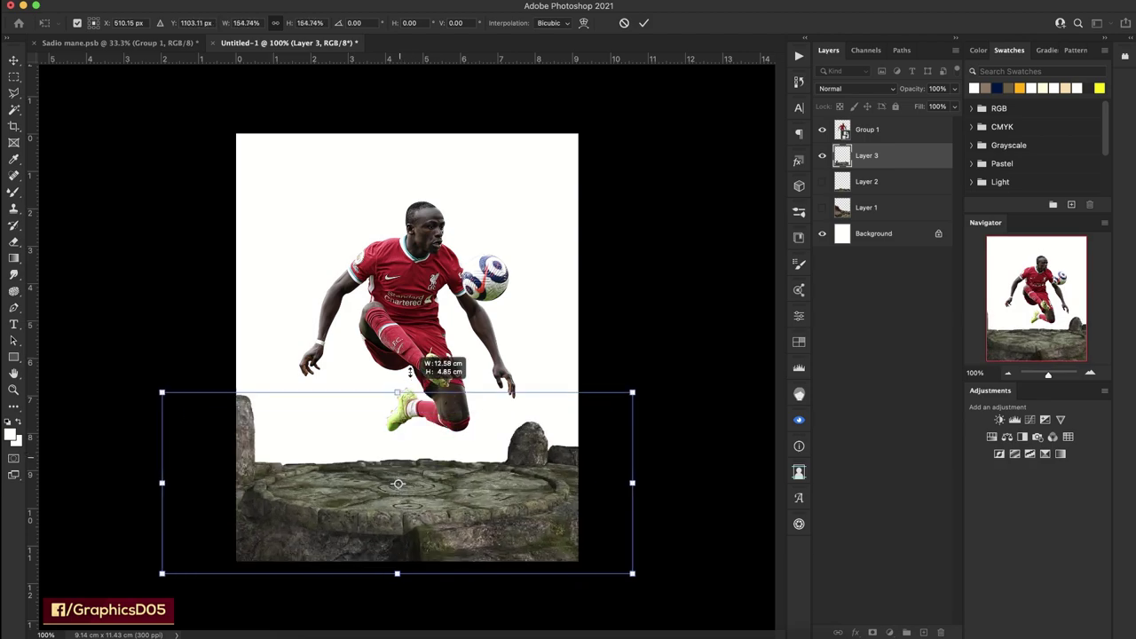
pyautogui.moveTo(411, 452); pyautogui.dragTo(417, 331)
pyautogui.moveTo(439, 395); pyautogui.dragTo(448, 473)
pyautogui.moveTo(426, 595); pyautogui.dragTo(428, 517)
pyautogui.moveTo(407, 333); pyautogui.dragTo(410, 439)
pyautogui.moveTo(407, 570); pyautogui.dragTo(406, 582)
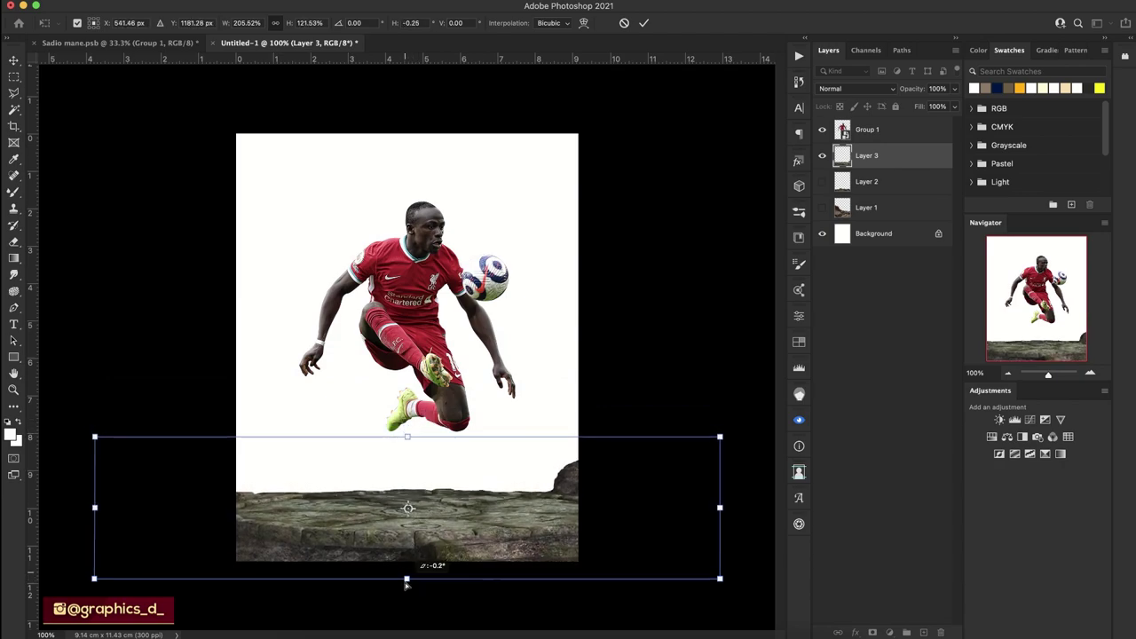
pyautogui.moveTo(420, 543)
pyautogui.mouseDown()
pyautogui.moveTo(426, 556)
pyautogui.moveTo(438, 536)
pyautogui.mouseUp()
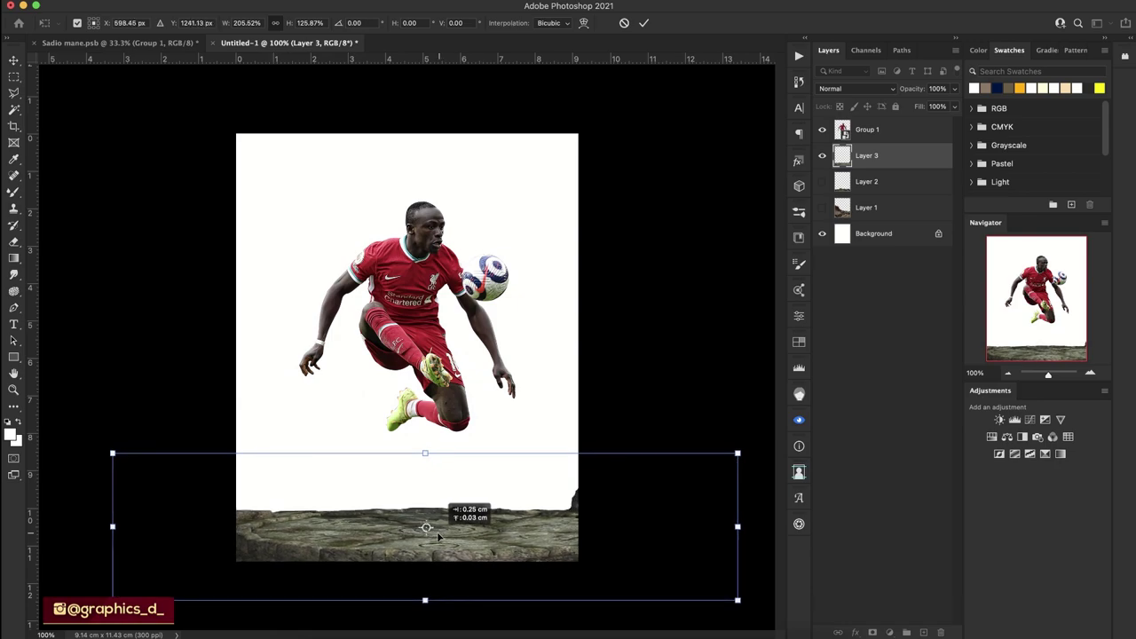
pyautogui.click(644, 22)
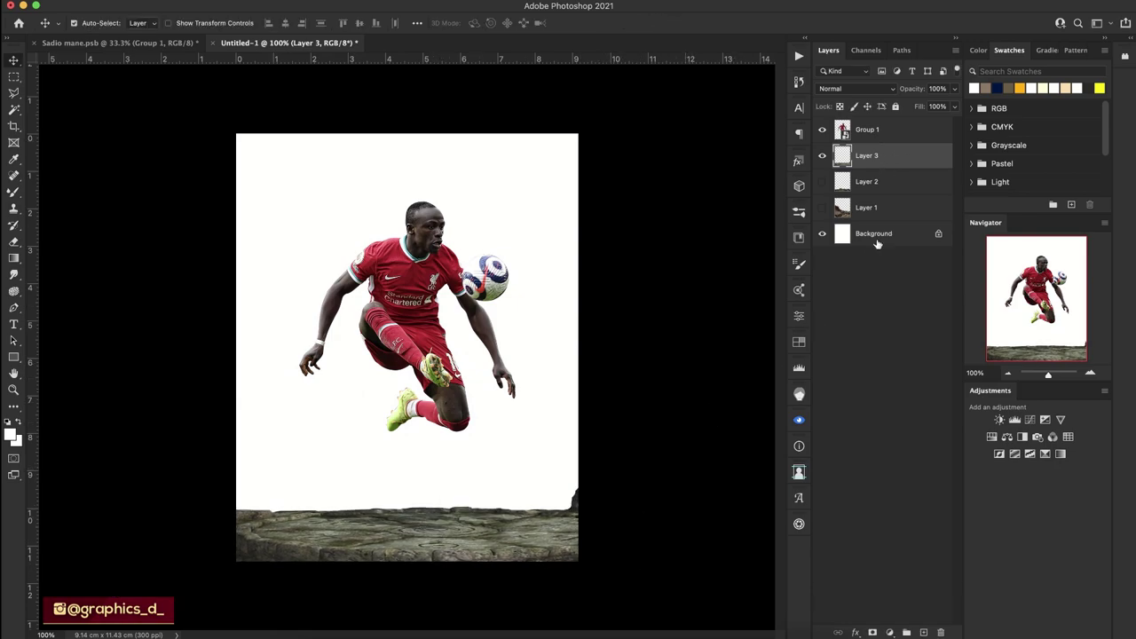
pyautogui.hotkey('ctrl', 'v')
# Move Layer 4 above Background, hide the rock wall, and set the Layer 2 rocks onto the stone platform.
pyautogui.moveTo(893, 157); pyautogui.dragTo(832, 236)
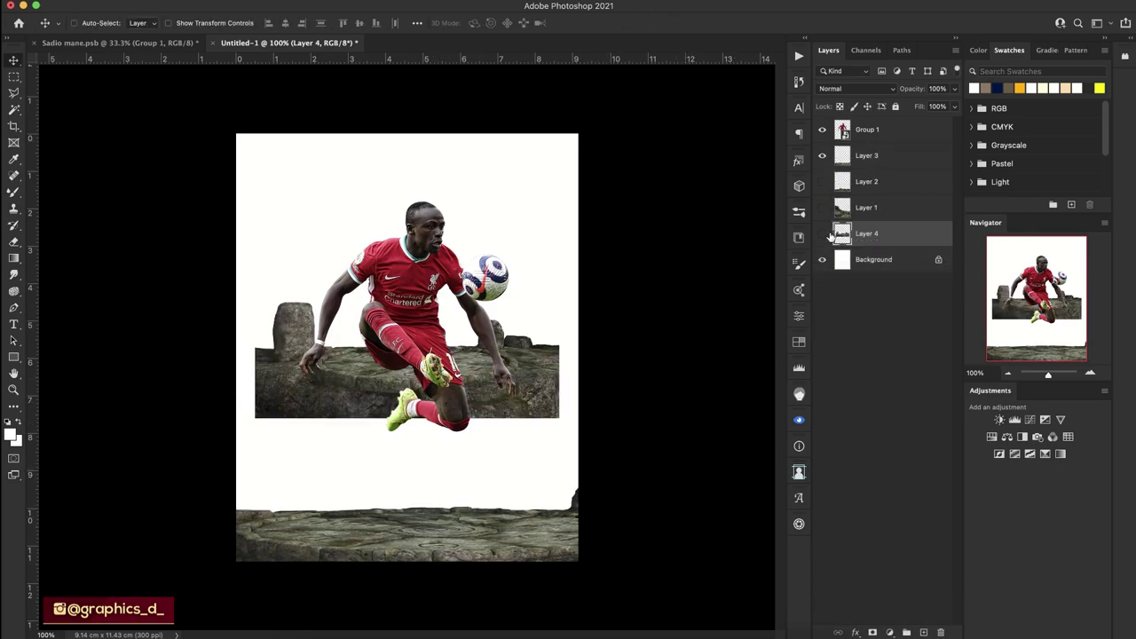
pyautogui.click(823, 234)
pyautogui.click(824, 182)
pyautogui.click(866, 182)
pyautogui.moveTo(661, 343); pyautogui.dragTo(501, 461)
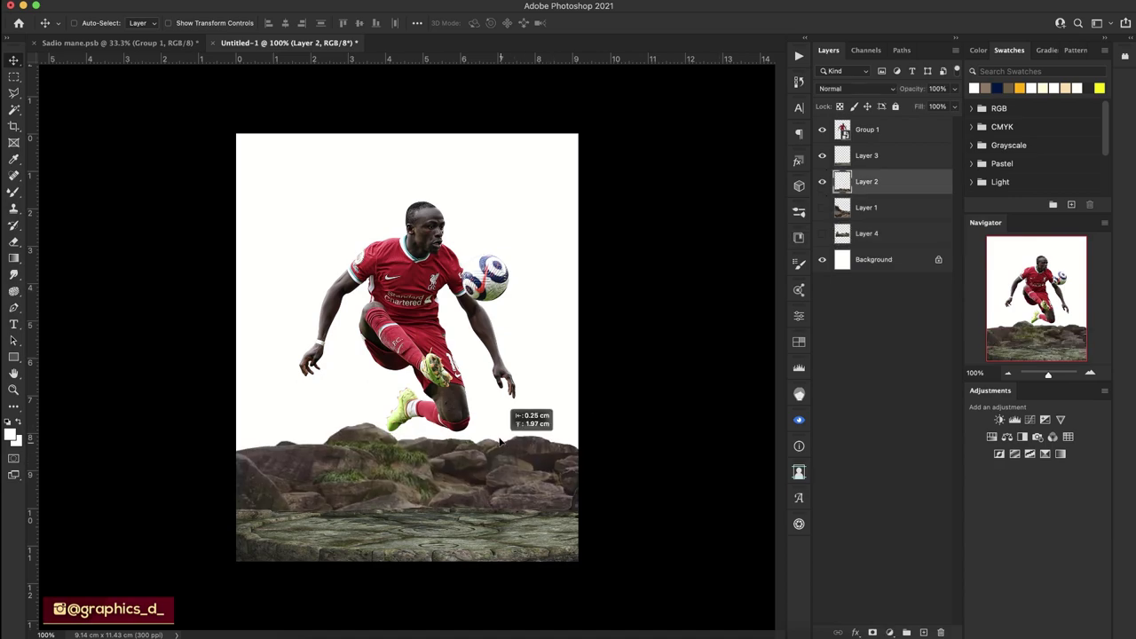
pyautogui.moveTo(408, 476)
pyautogui.mouseDown()
pyautogui.moveTo(409, 487)
pyautogui.moveTo(441, 484)
pyautogui.mouseUp()
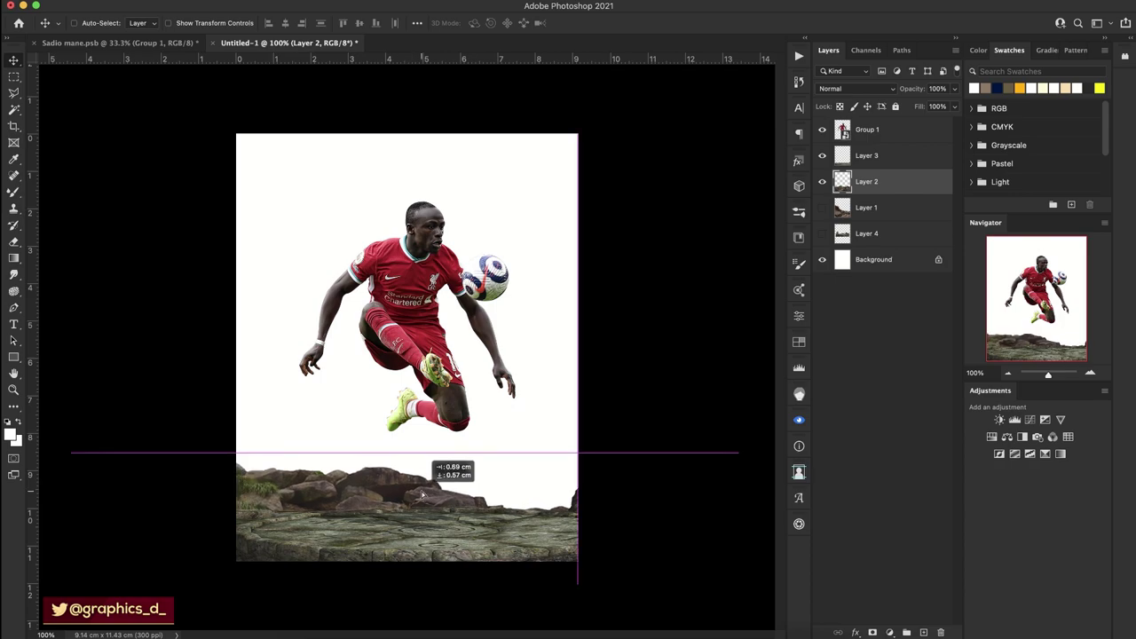
# Duplicate the Layer 2 rocks, flip the copy horizontally, and tilt it to about 185° at right.
pyautogui.moveTo(843, 210); pyautogui.dragTo(844, 213)
pyautogui.hotkey('ctrl', 't')
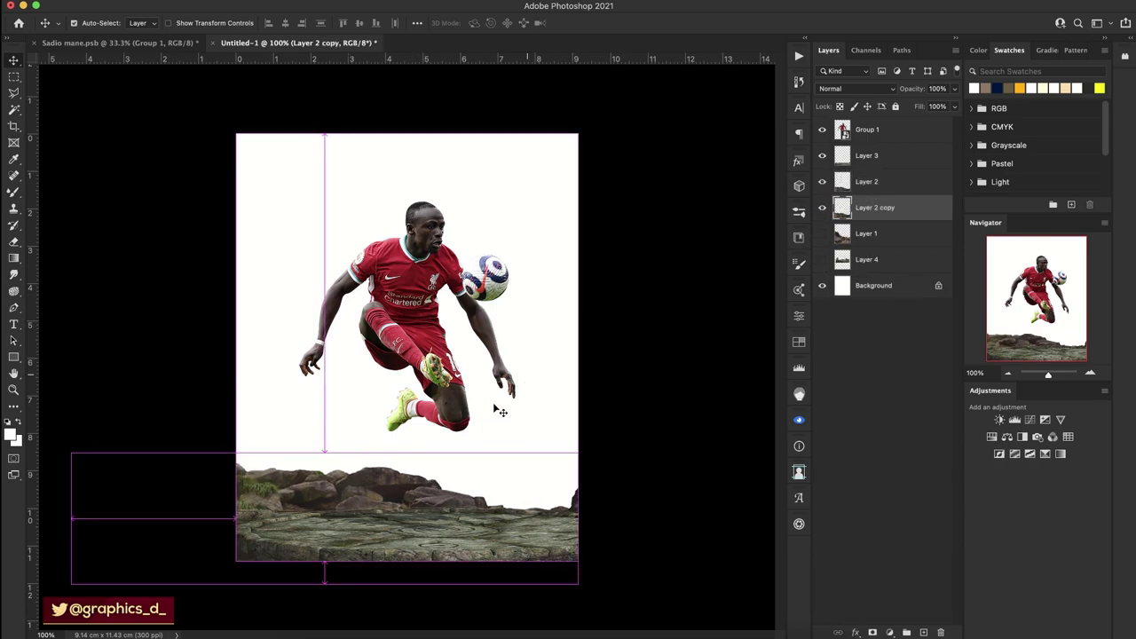
pyautogui.rightClick(459, 530)
pyautogui.click(477, 613)
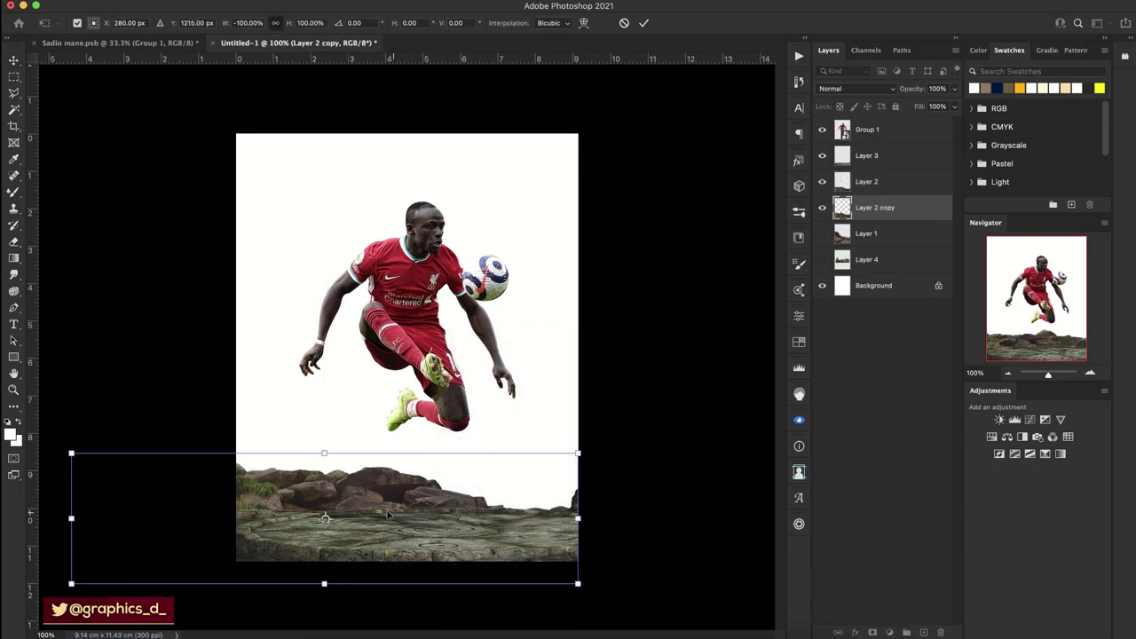
pyautogui.moveTo(397, 513)
pyautogui.mouseDown()
pyautogui.moveTo(700, 490)
pyautogui.moveTo(458, 524)
pyautogui.mouseUp()
pyautogui.moveTo(616, 468); pyautogui.dragTo(658, 525)
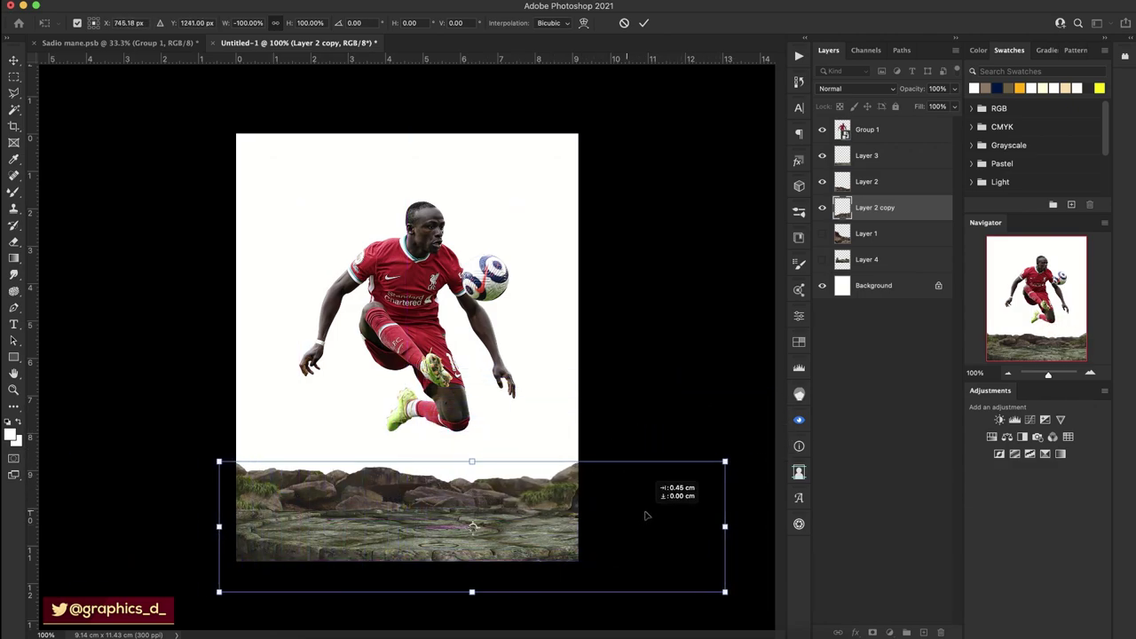
pyautogui.moveTo(680, 418); pyautogui.dragTo(677, 385)
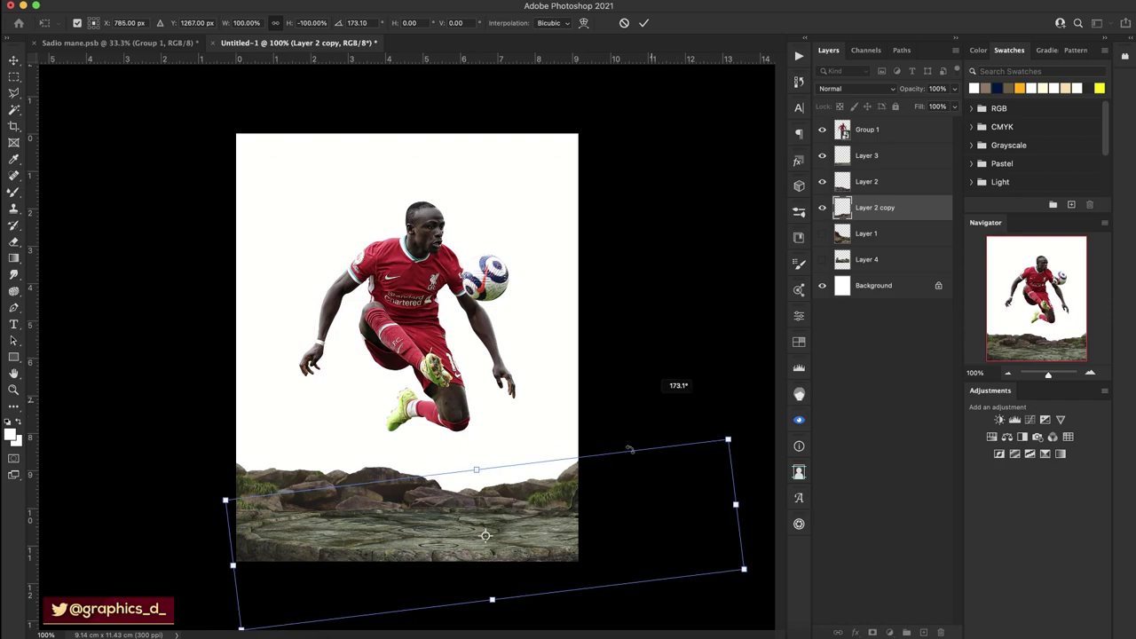
pyautogui.moveTo(621, 492); pyautogui.dragTo(592, 492)
pyautogui.moveTo(666, 383); pyautogui.dragTo(693, 431)
pyautogui.moveTo(564, 511)
pyautogui.mouseDown()
pyautogui.moveTo(583, 495)
pyautogui.moveTo(581, 477)
pyautogui.mouseUp()
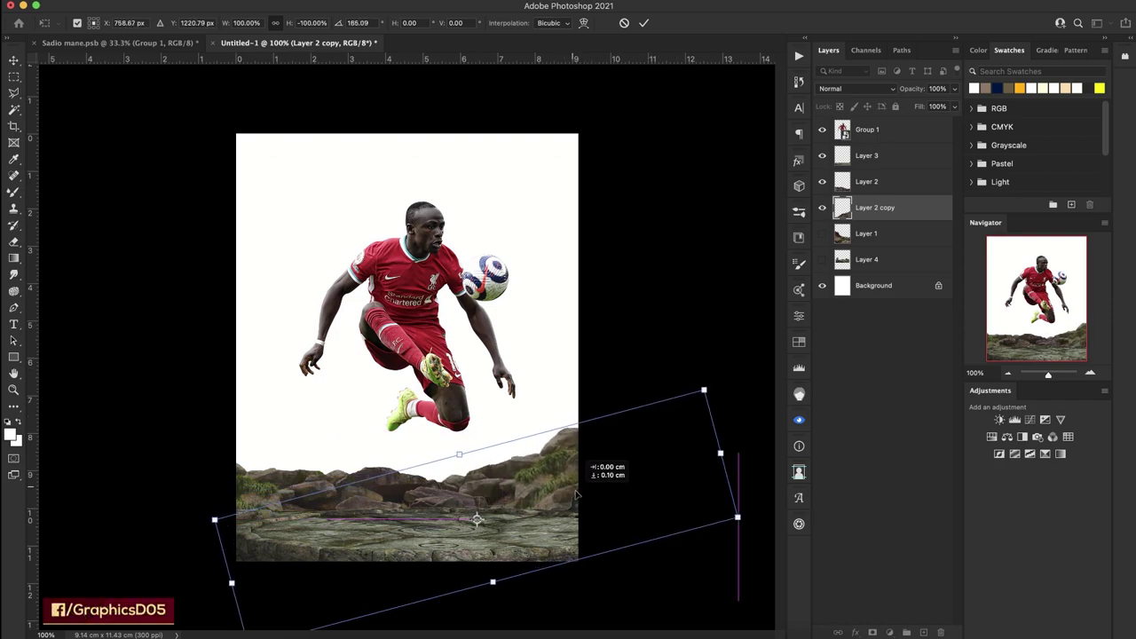
pyautogui.click(645, 23)
# Show the Layer 1 rock cliff again and move it lower and to the right.
pyautogui.click(822, 233)
pyautogui.click(874, 233)
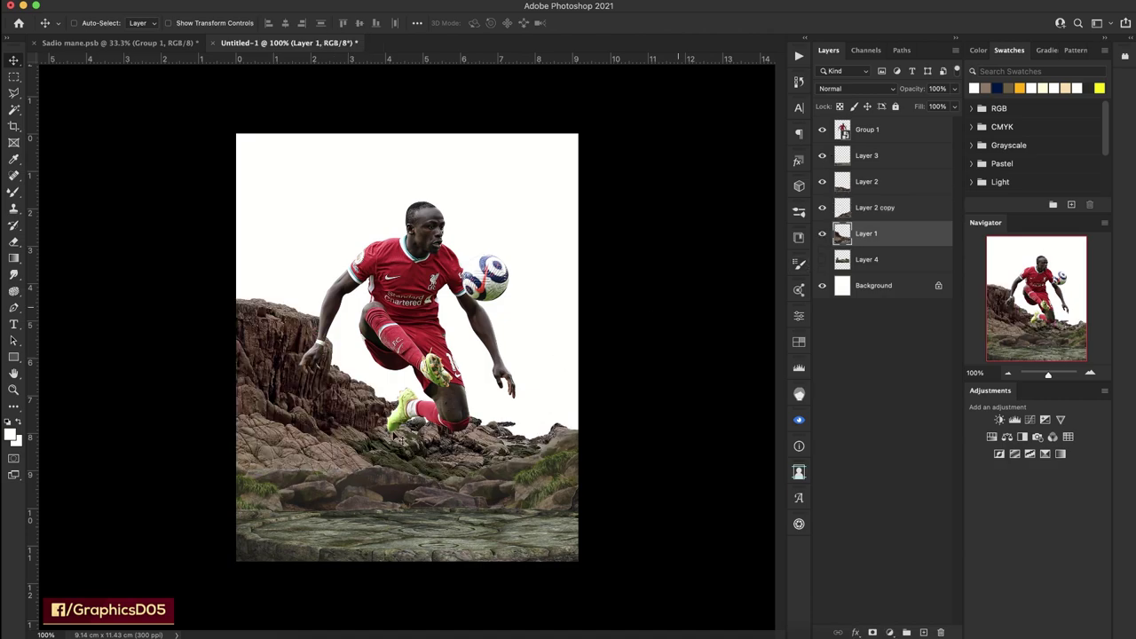
pyautogui.moveTo(371, 480); pyautogui.dragTo(424, 475)
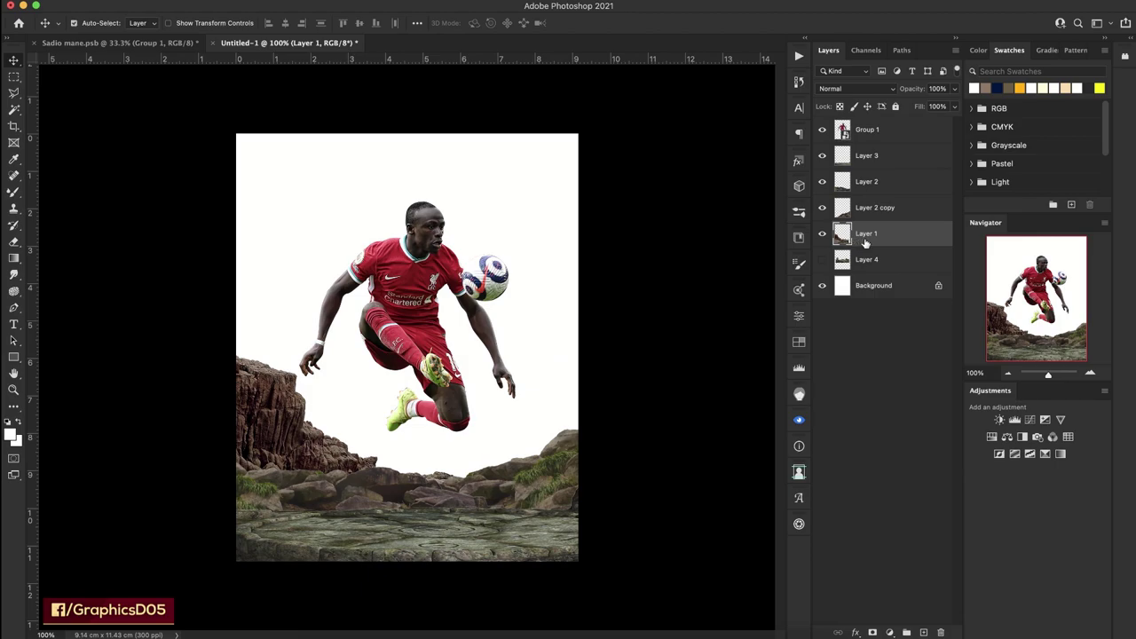
# Duplicate the cliff, flip the copy horizontally, and tilt it onto the right side, then reset view rotation to 0°.
pyautogui.keyDown('alt'); pyautogui.moveTo(865, 238); pyautogui.dragTo(865, 264); pyautogui.keyUp('alt')
pyautogui.hotkey('ctrl', 't')
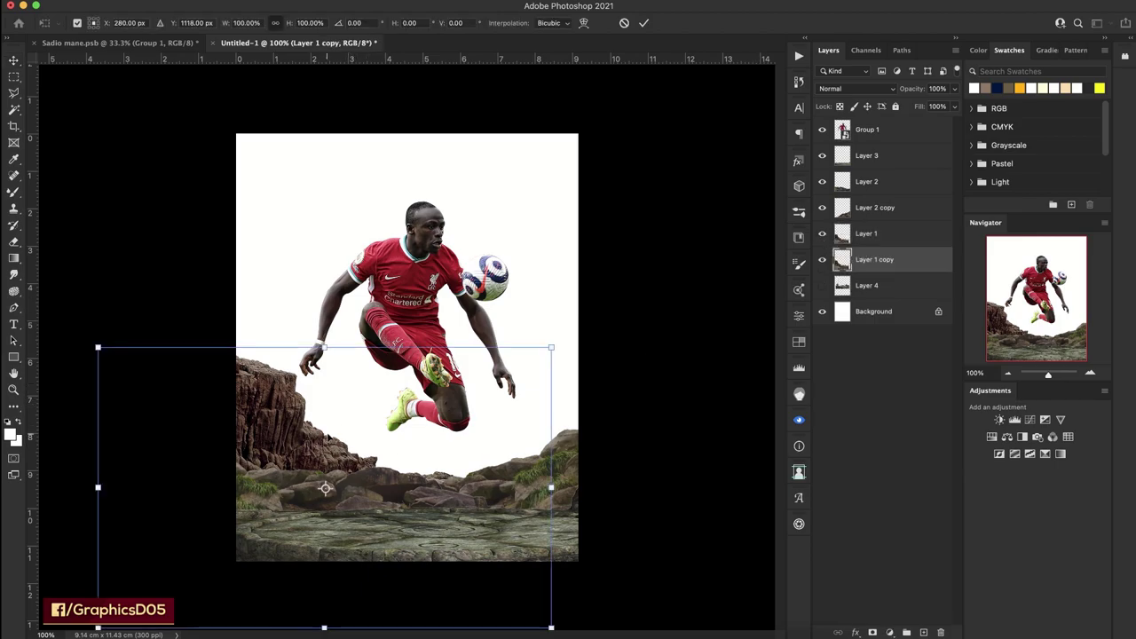
pyautogui.rightClick(324, 487)
pyautogui.click(405, 614)
pyautogui.moveTo(390, 453)
pyautogui.mouseDown()
pyautogui.moveTo(513, 344)
pyautogui.moveTo(611, 416)
pyautogui.moveTo(601, 404)
pyautogui.mouseUp()
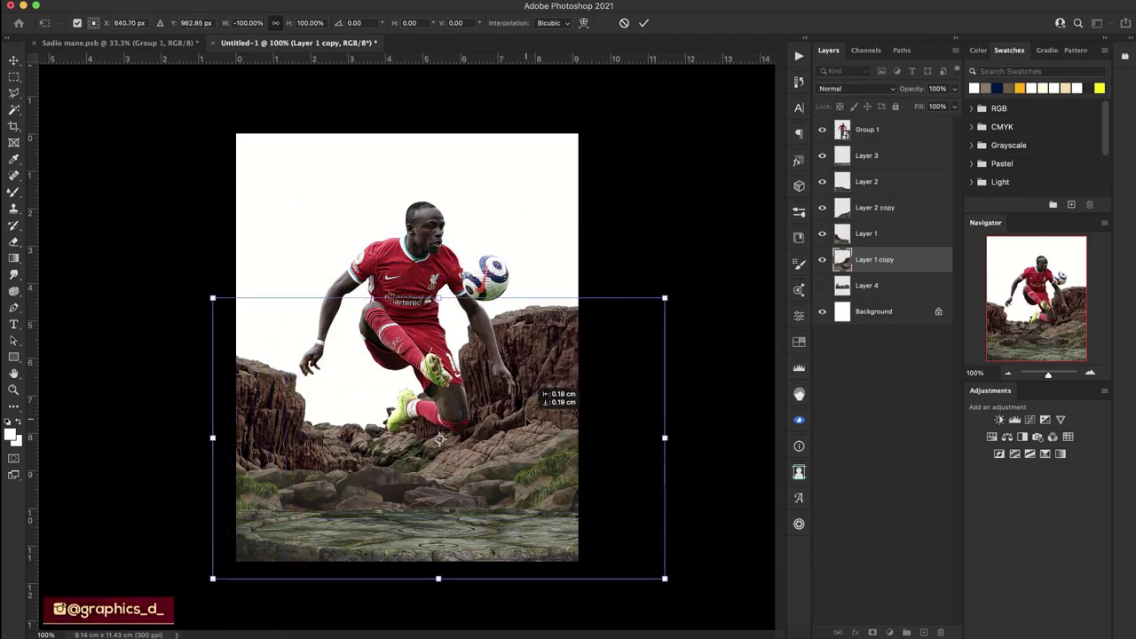
pyautogui.moveTo(743, 337)
pyautogui.mouseDown()
pyautogui.moveTo(715, 322)
pyautogui.moveTo(674, 351)
pyautogui.moveTo(649, 316)
pyautogui.mouseUp()
pyautogui.moveTo(604, 414); pyautogui.dragTo(637, 420)
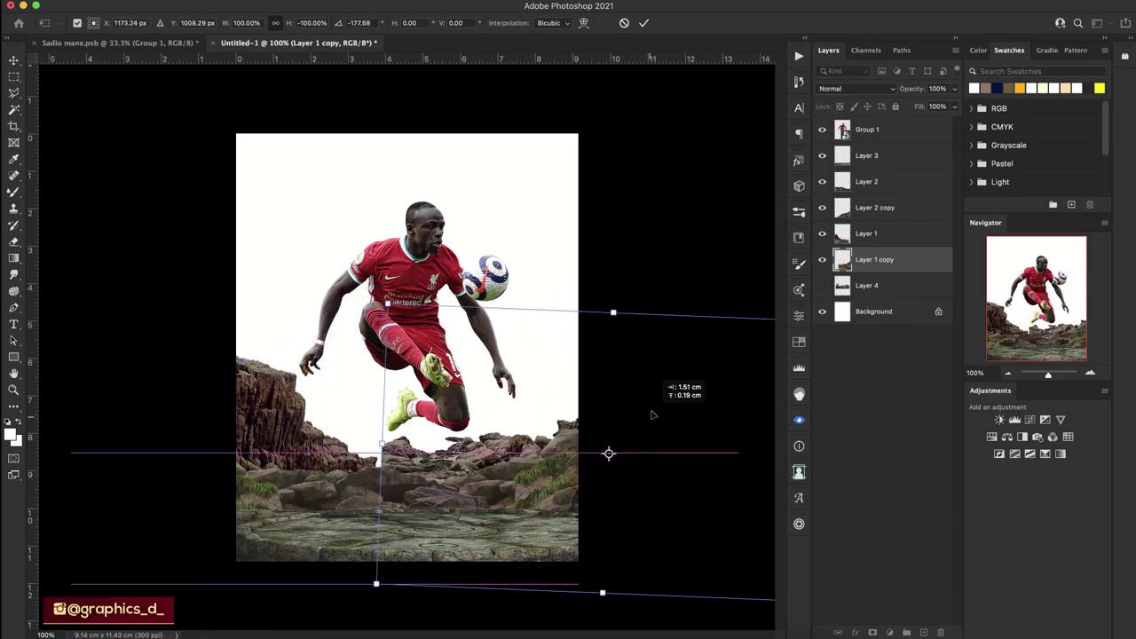
pyautogui.click(639, 24)
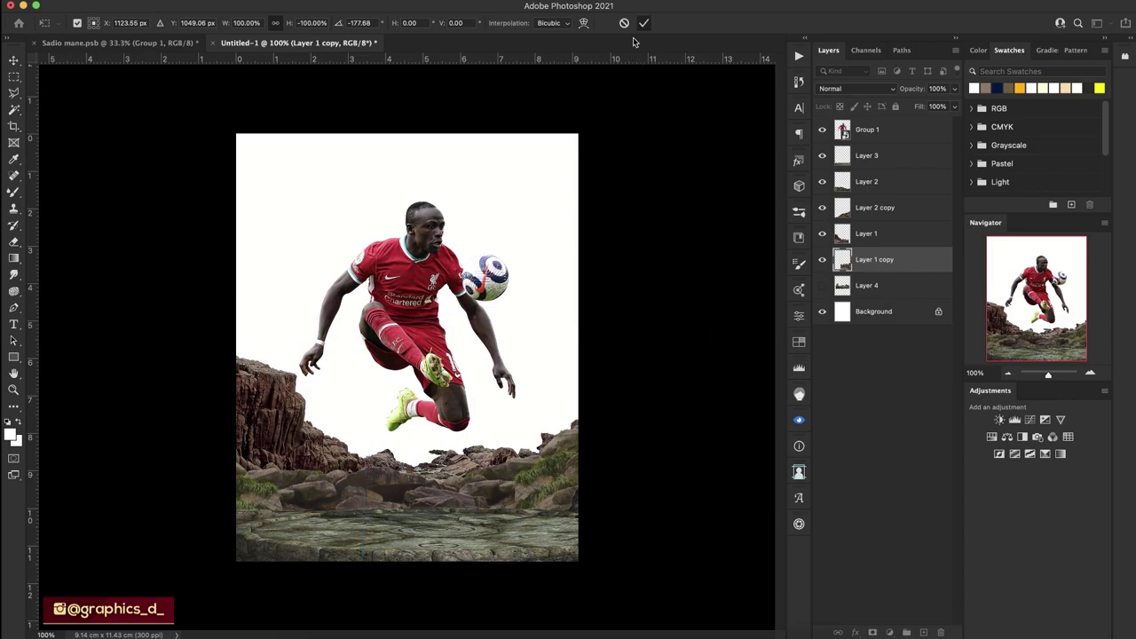
pyautogui.press('r')
pyautogui.moveTo(468, 373); pyautogui.dragTo(464, 301)
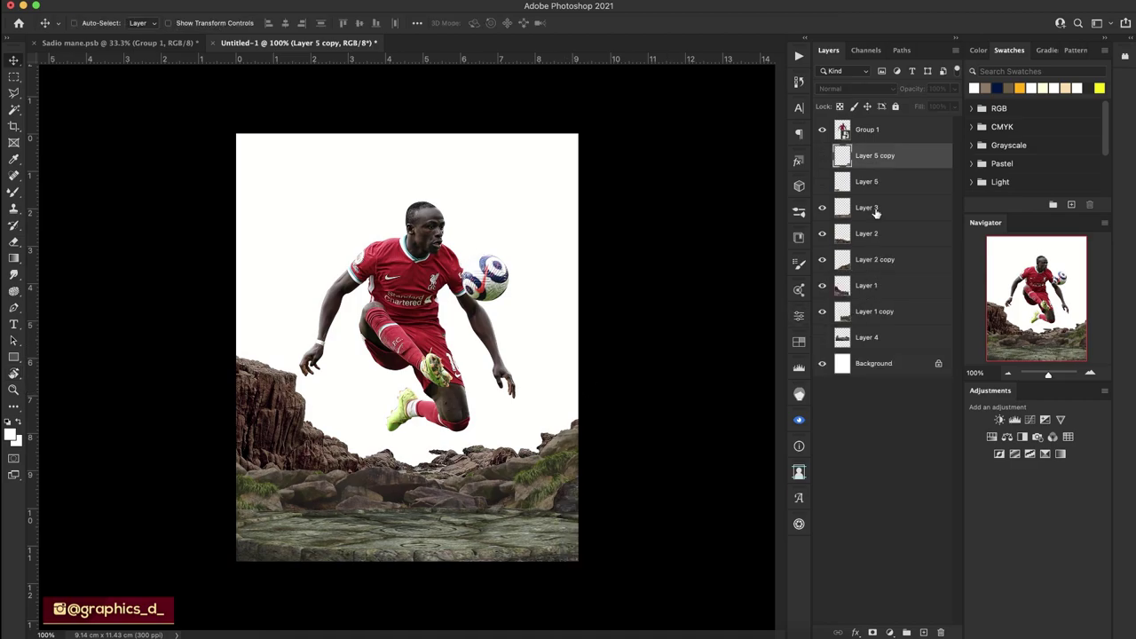
# Paste the cloudy sky image, move it down the layer stack, and scale it to about 49% behind the player.
pyautogui.hotkey('ctrl', 'v')
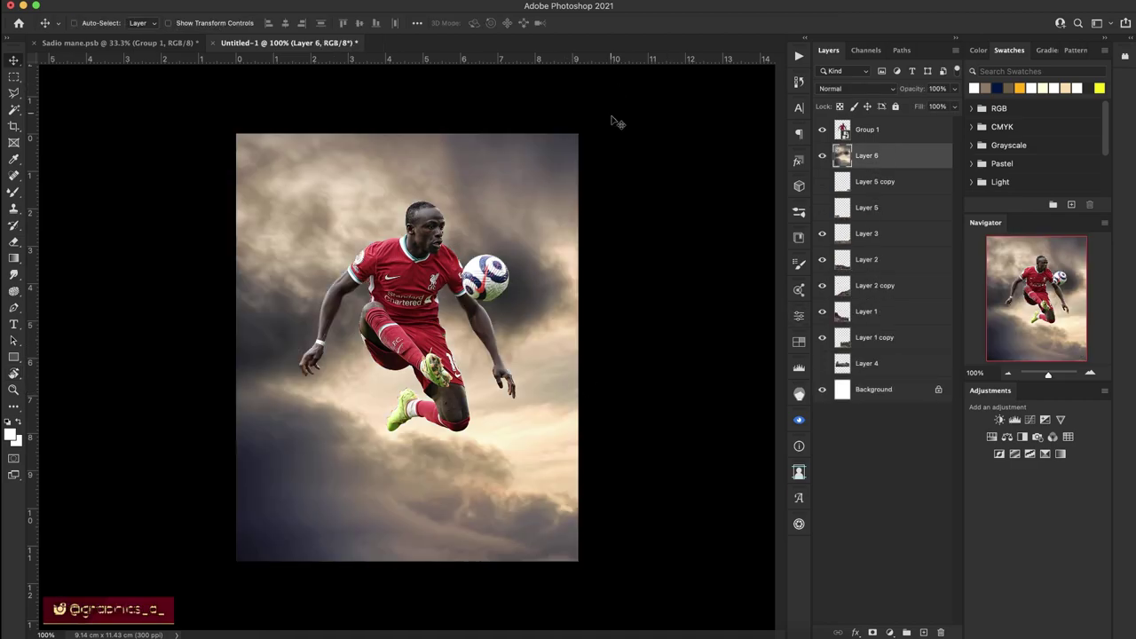
pyautogui.moveTo(870, 160)
pyautogui.mouseDown()
pyautogui.moveTo(863, 370)
pyautogui.moveTo(834, 380)
pyautogui.moveTo(847, 325)
pyautogui.mouseUp()
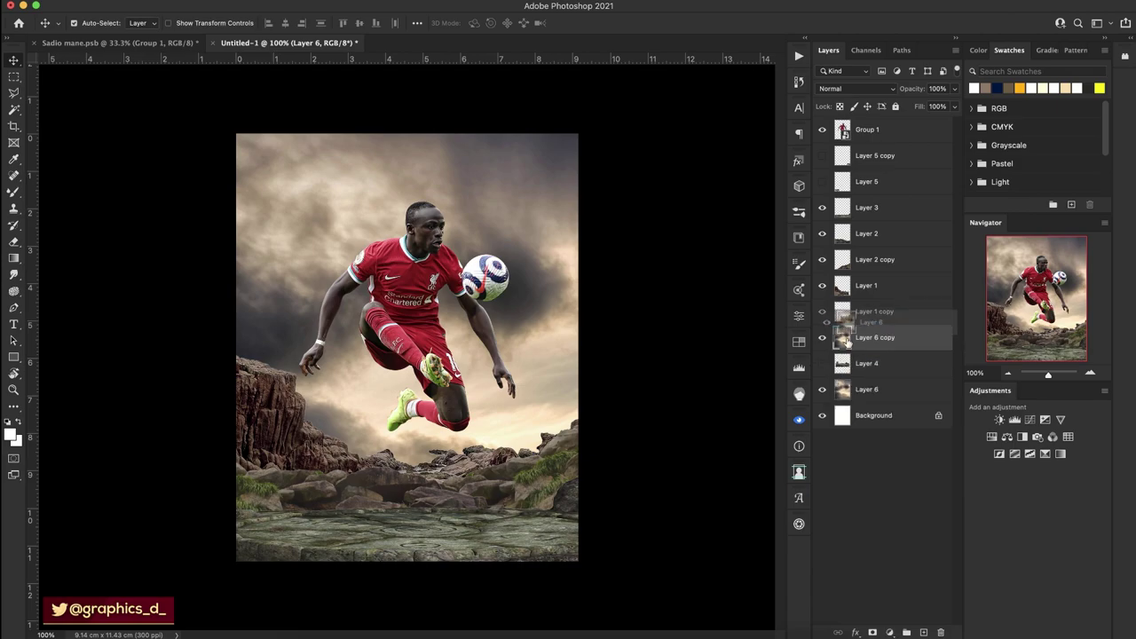
pyautogui.hotkey('ctrl', 't')
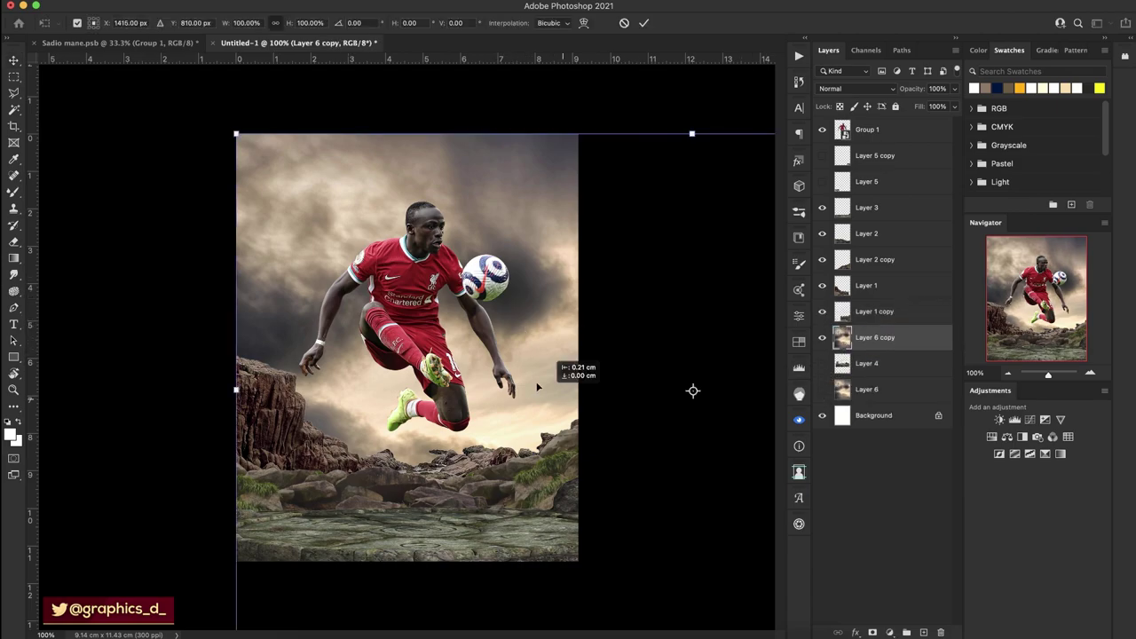
pyautogui.moveTo(563, 373)
pyautogui.mouseDown()
pyautogui.moveTo(482, 151)
pyautogui.moveTo(473, 264)
pyautogui.moveTo(494, 334)
pyautogui.mouseUp()
pyautogui.moveTo(494, 77)
pyautogui.mouseDown()
pyautogui.moveTo(494, 338)
pyautogui.moveTo(463, 304)
pyautogui.mouseUp()
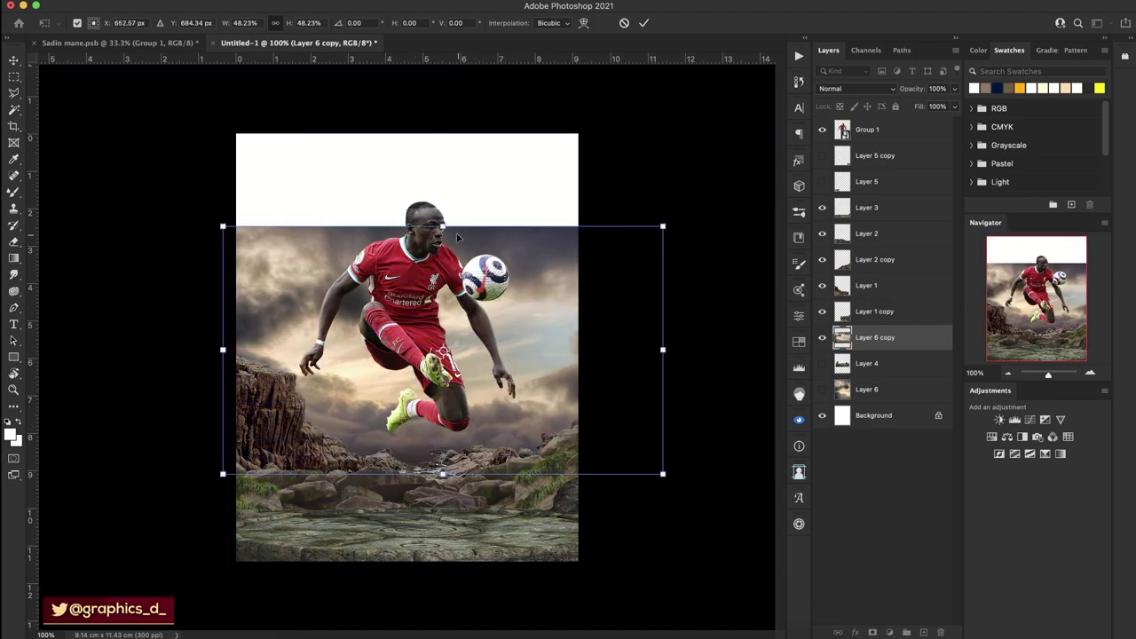
pyautogui.moveTo(442, 226); pyautogui.dragTo(442, 220)
pyautogui.click(644, 23)
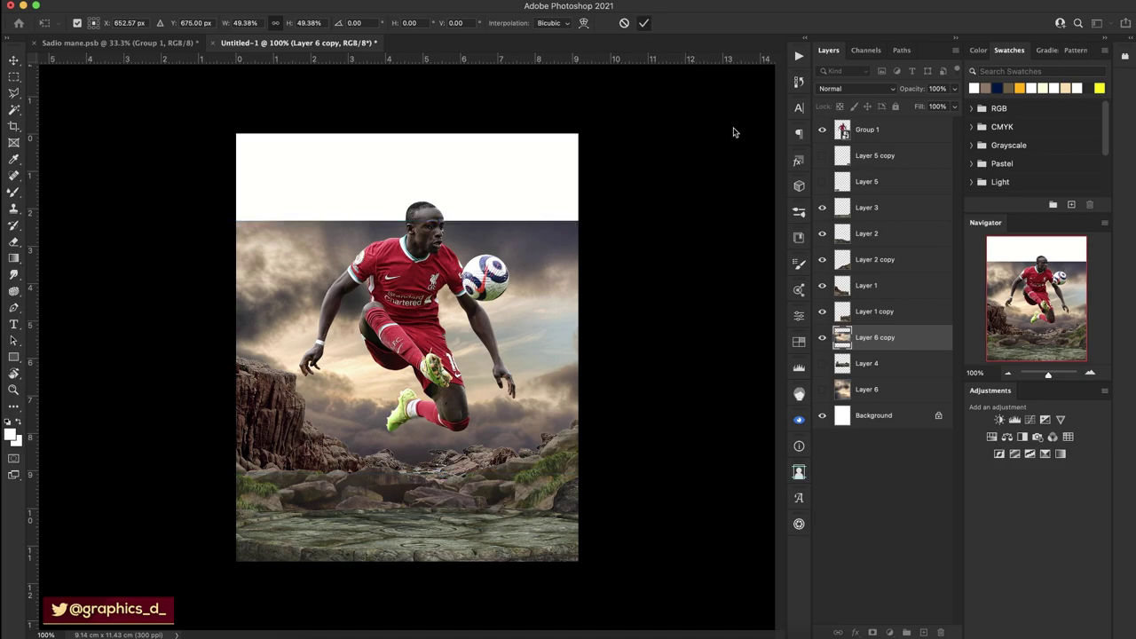
pyautogui.click(874, 363)
# Add a Solid Color fill layer in dark grey #383838.
pyautogui.click(888, 632)
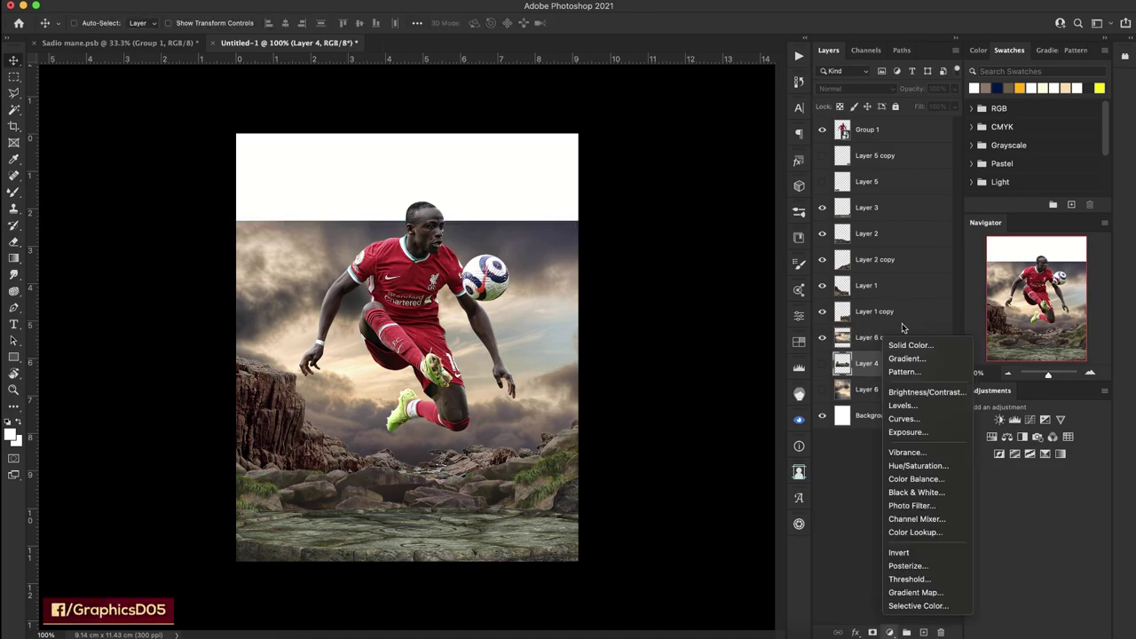
pyautogui.click(905, 345)
pyautogui.click(712, 465)
pyautogui.write('383838')
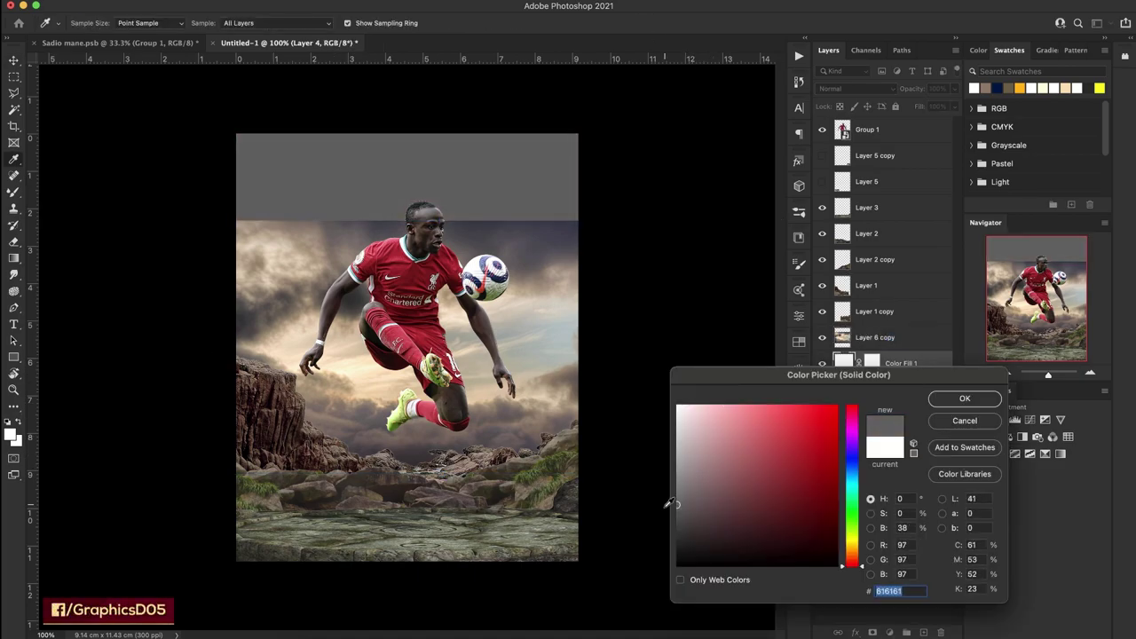
pyautogui.click(948, 399)
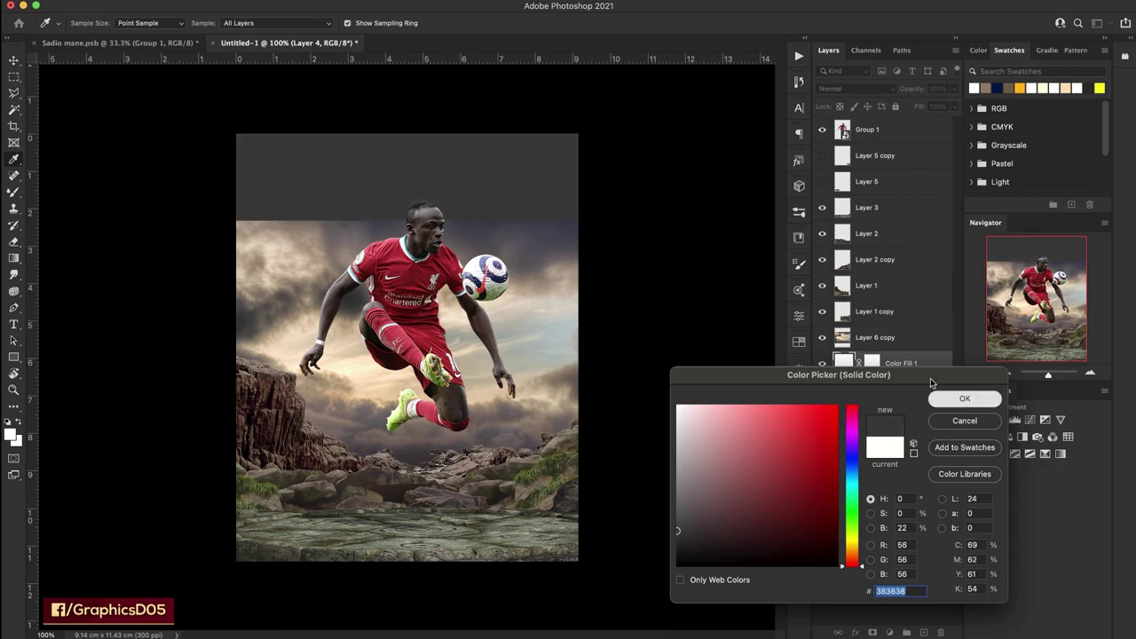
# Mask the cloudy sky copy and fade its top into the grey with a black-to-white gradient.
pyautogui.hotkey('alt', ']')
pyautogui.click(873, 633)
pyautogui.press('g')
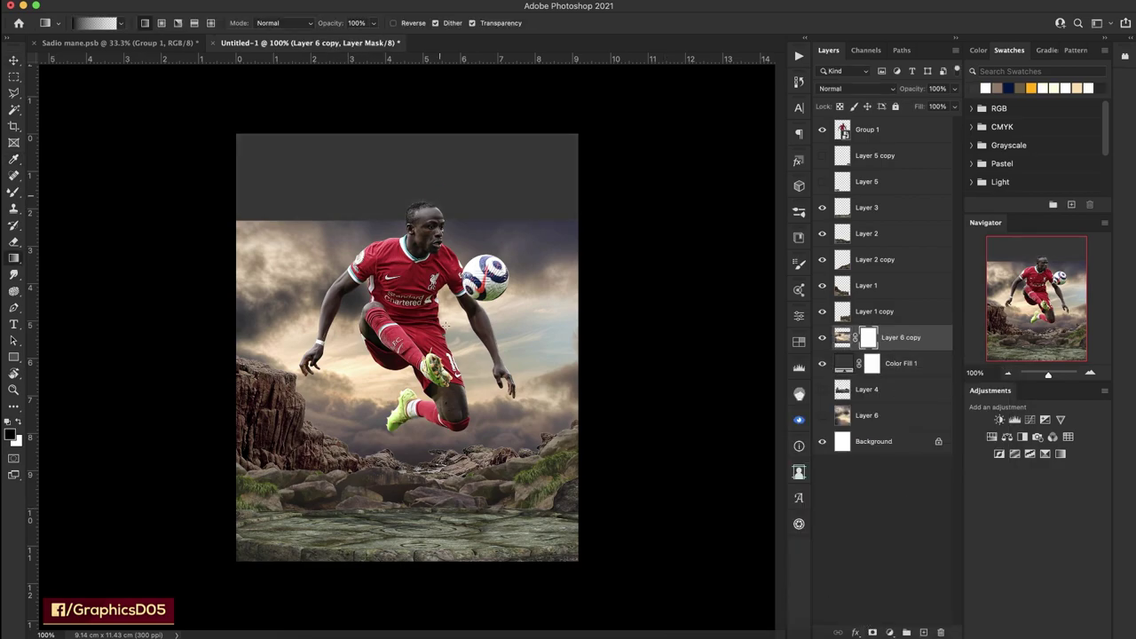
pyautogui.moveTo(440, 225); pyautogui.dragTo(439, 408)
# Choose a smoke brush preset and turn off pen-pressure size jitter.
pyautogui.press('b')
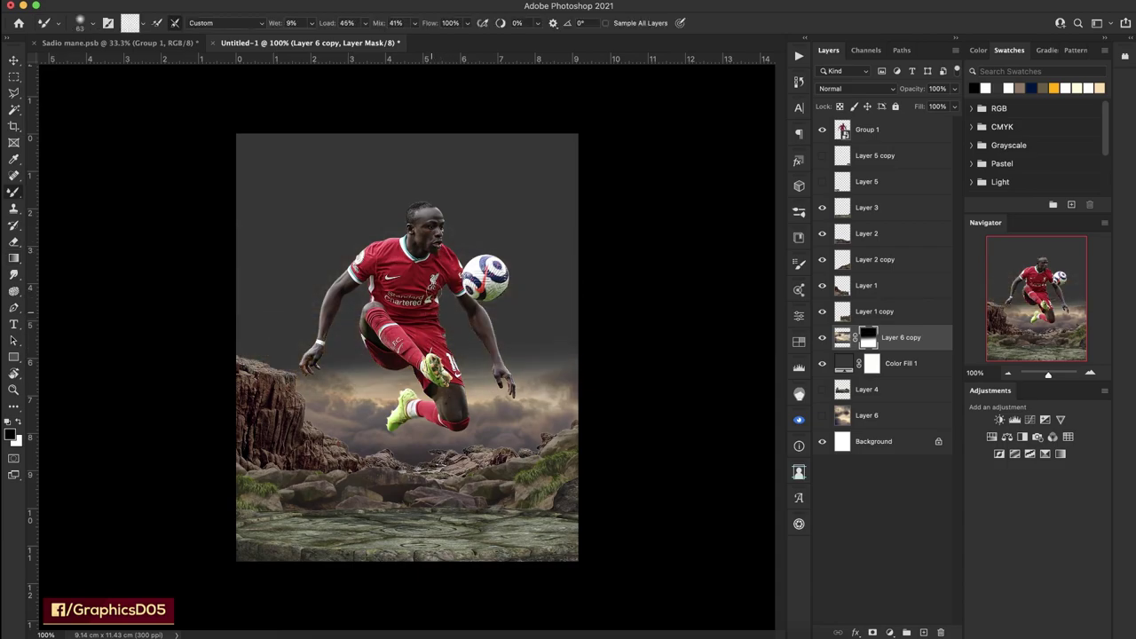
pyautogui.hotkey('shift', 'b')
pyautogui.rightClick(657, 167)
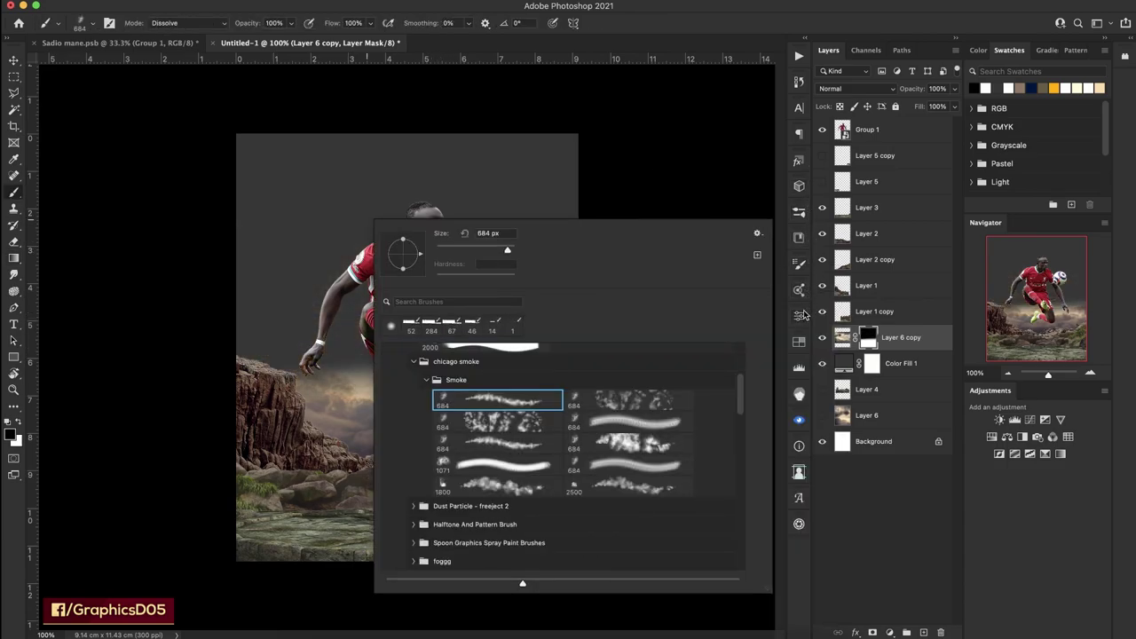
pyautogui.click(802, 315)
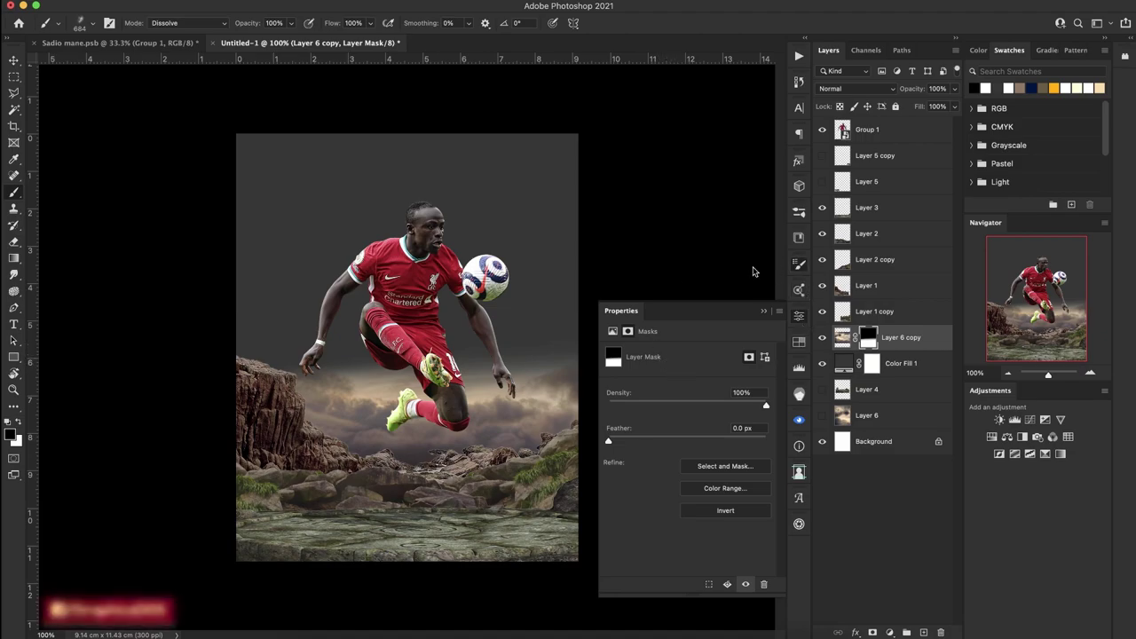
pyautogui.click(799, 263)
pyautogui.click(582, 315)
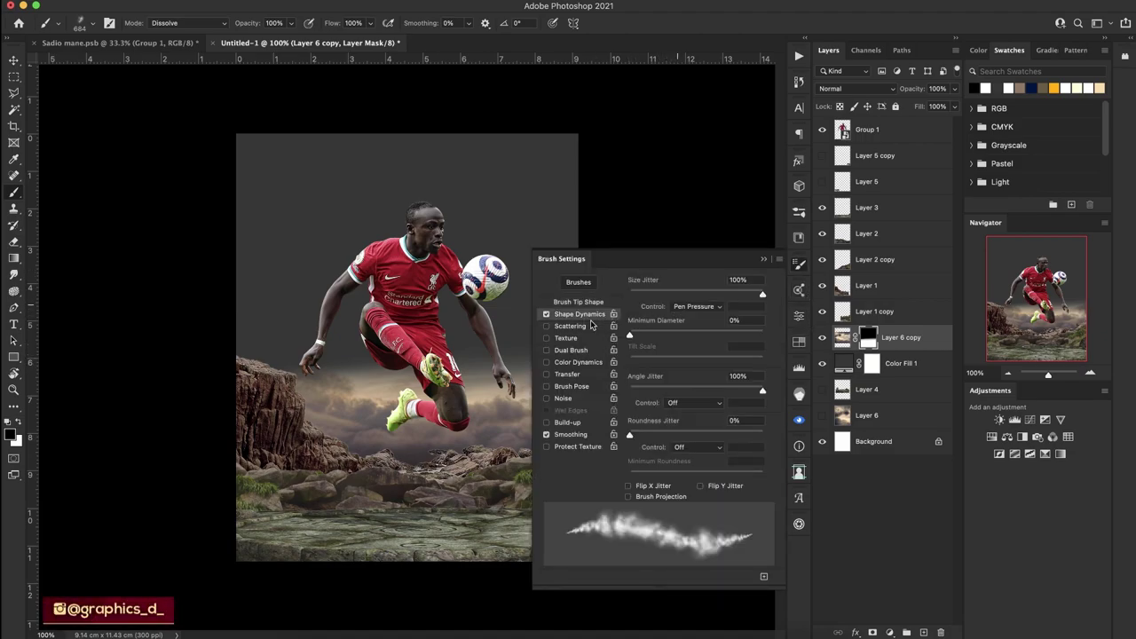
pyautogui.click(704, 283)
pyautogui.click(763, 259)
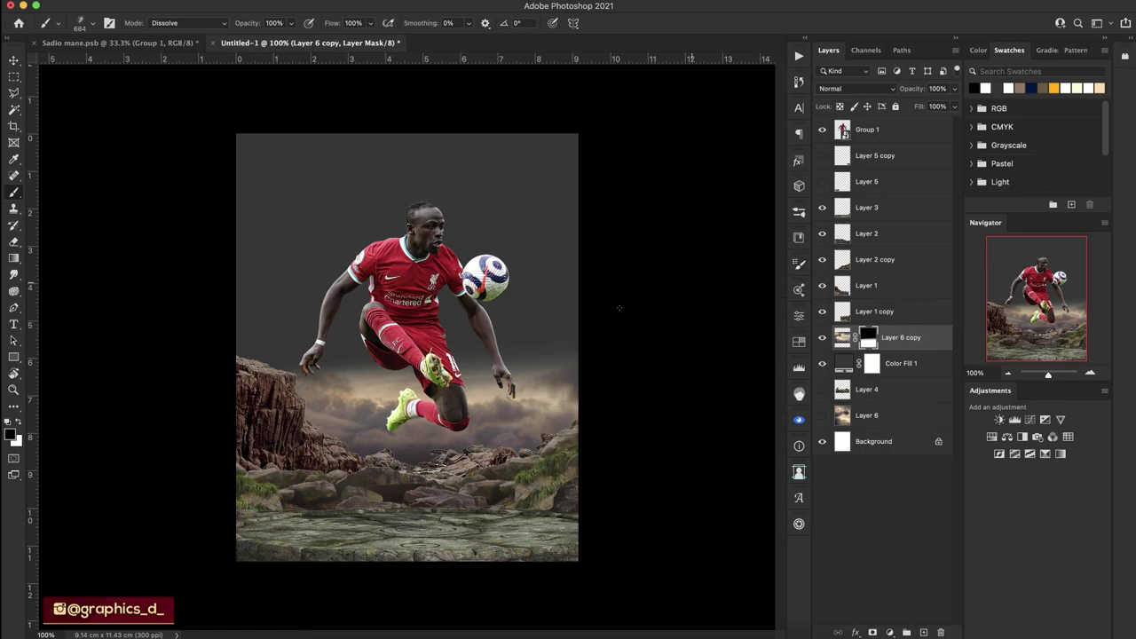
# Paint the sky mask in Normal mode to reveal cloud texture around the legs and hand.
pyautogui.moveTo(403, 382); pyautogui.dragTo(315, 408)
pyautogui.hotkey('ctrl', 'z')
pyautogui.click(218, 24)
pyautogui.click(164, 12)
pyautogui.moveTo(315, 338); pyautogui.dragTo(395, 417)
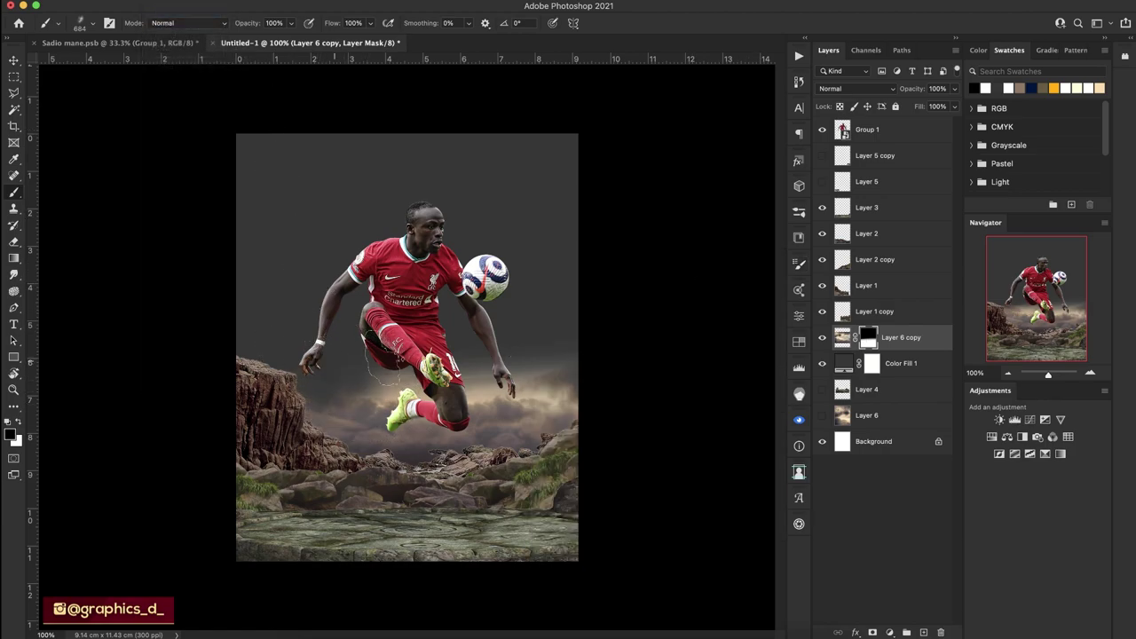
pyautogui.moveTo(395, 373)
pyautogui.mouseDown()
pyautogui.moveTo(581, 330)
pyautogui.moveTo(532, 381)
pyautogui.mouseUp()
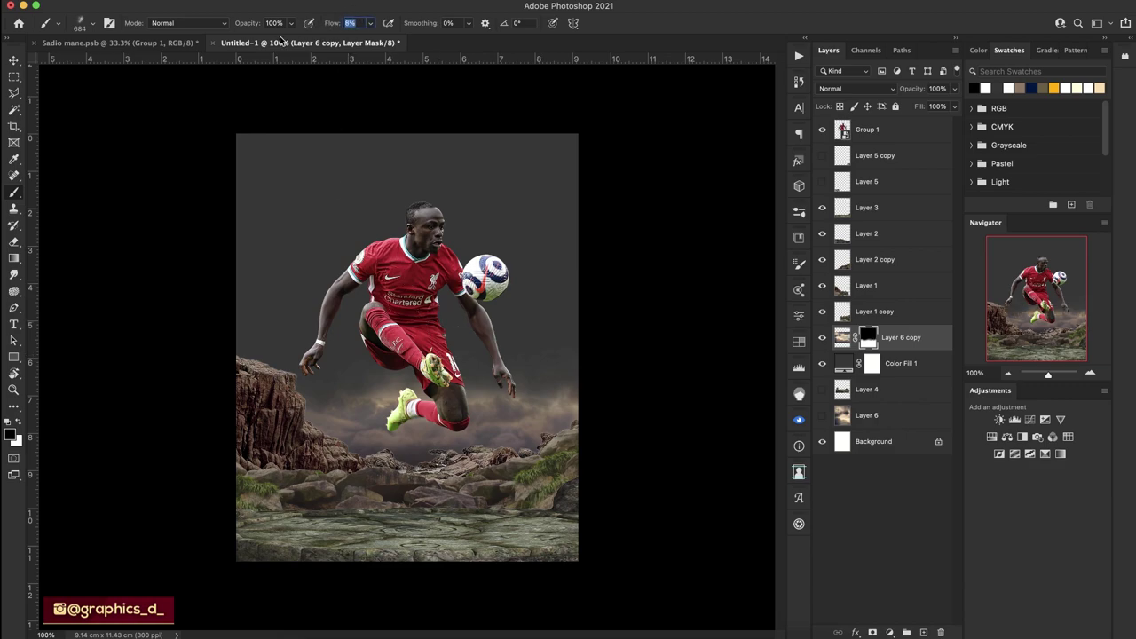
pyautogui.moveTo(316, 391)
pyautogui.mouseDown()
pyautogui.moveTo(545, 380)
pyautogui.moveTo(373, 382)
pyautogui.moveTo(284, 360)
pyautogui.moveTo(364, 382)
pyautogui.mouseUp()
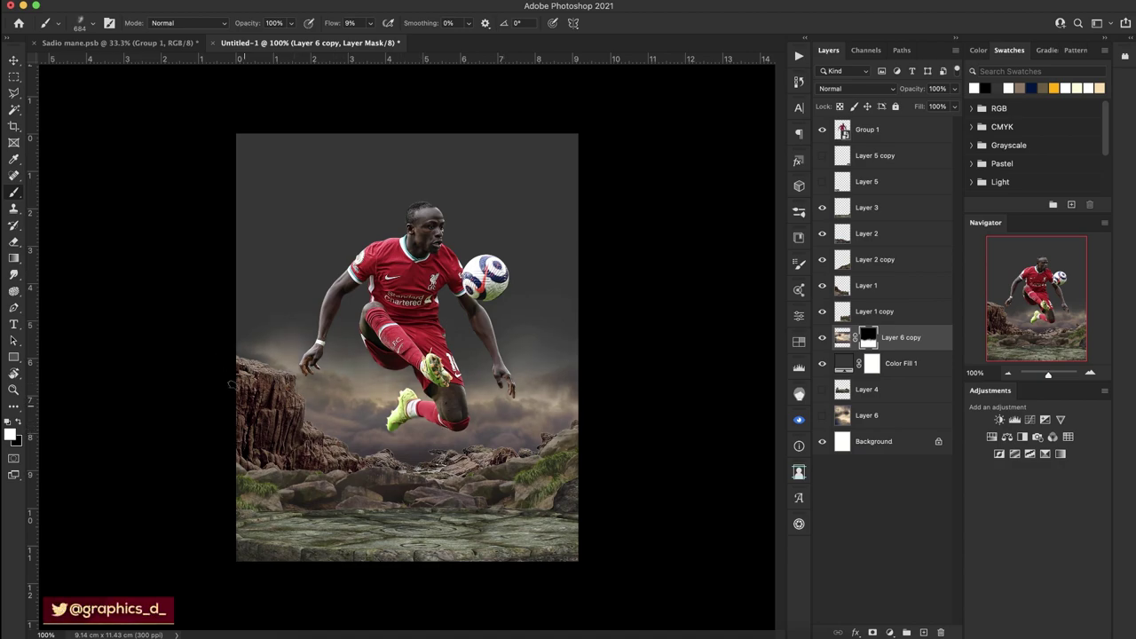
pyautogui.moveTo(244, 328)
pyautogui.mouseDown()
pyautogui.moveTo(293, 364)
pyautogui.moveTo(570, 355)
pyautogui.mouseUp()
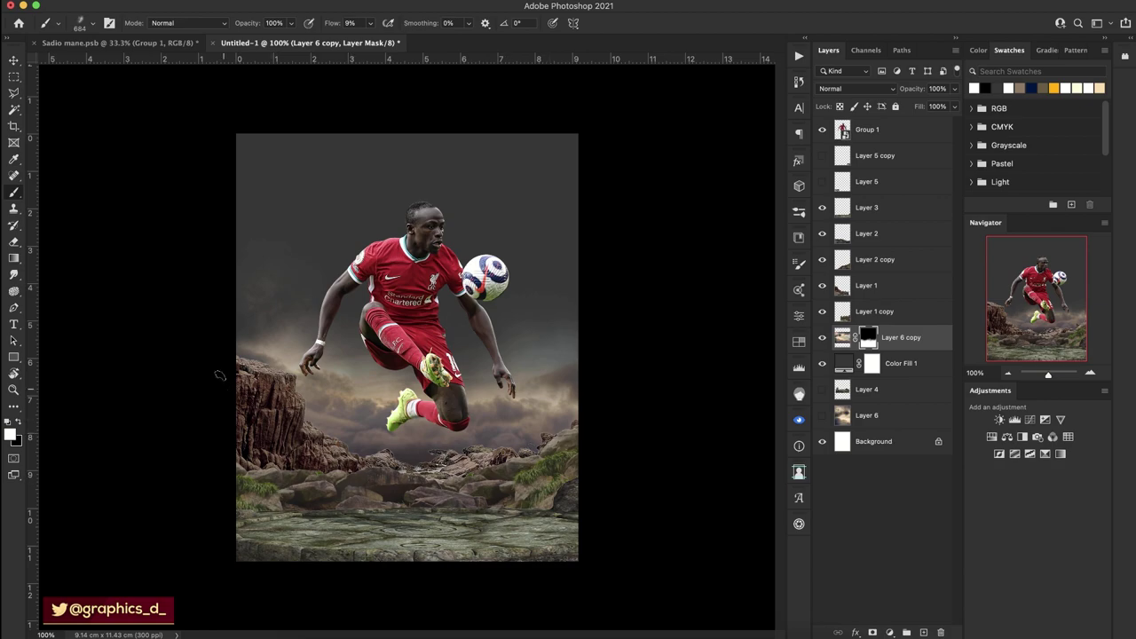
pyautogui.click(822, 311)
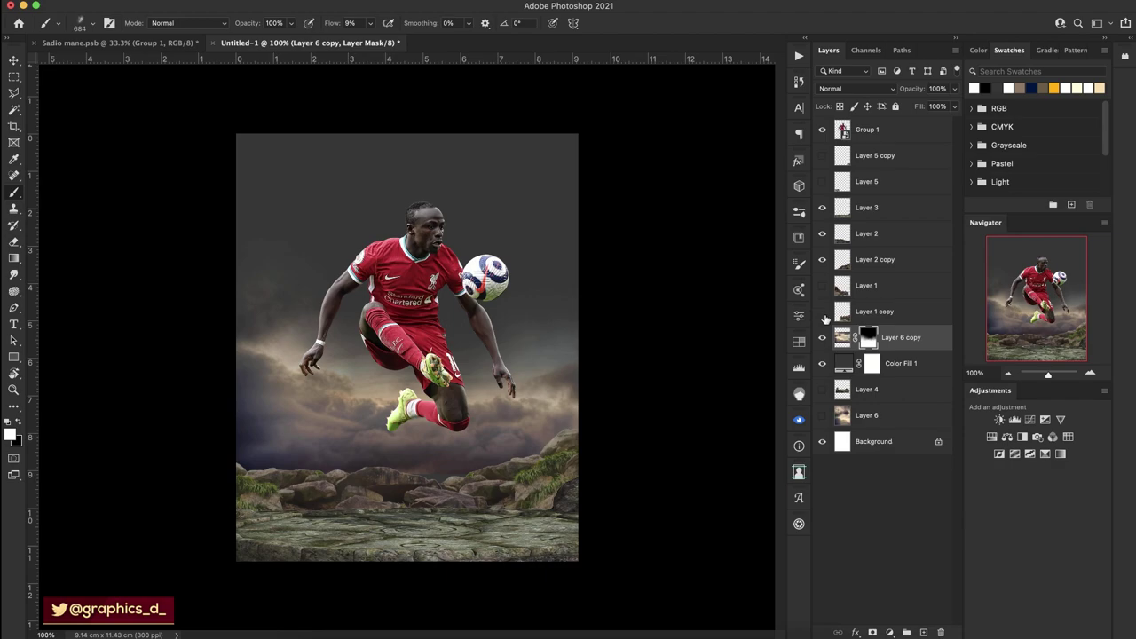
pyautogui.moveTo(822, 311); pyautogui.dragTo(822, 285)
pyautogui.moveTo(471, 333); pyautogui.dragTo(568, 355)
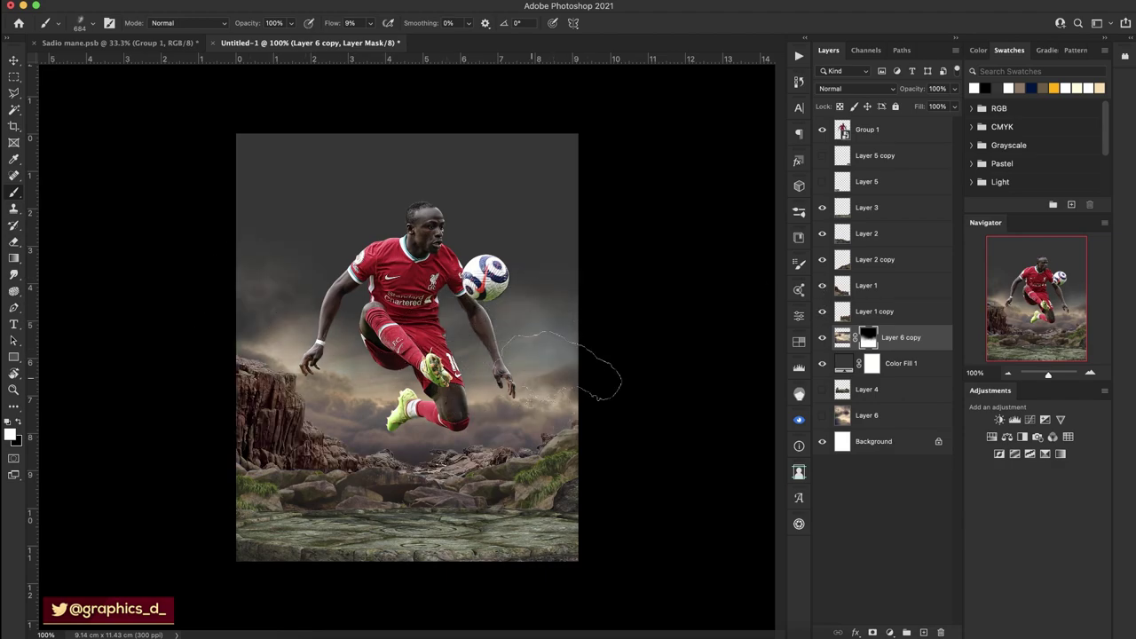
pyautogui.press('x')
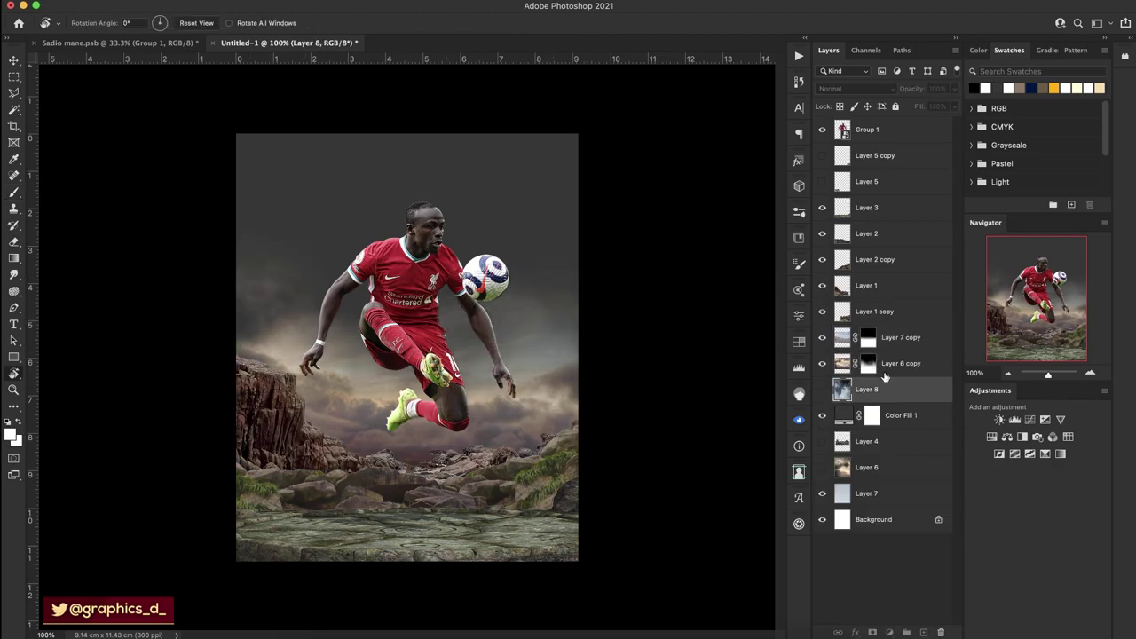
# Duplicate the masked sky, delete the copy's layer mask, and move it up into place.
pyautogui.moveTo(884, 377); pyautogui.dragTo(884, 384)
pyautogui.rightClick(866, 387)
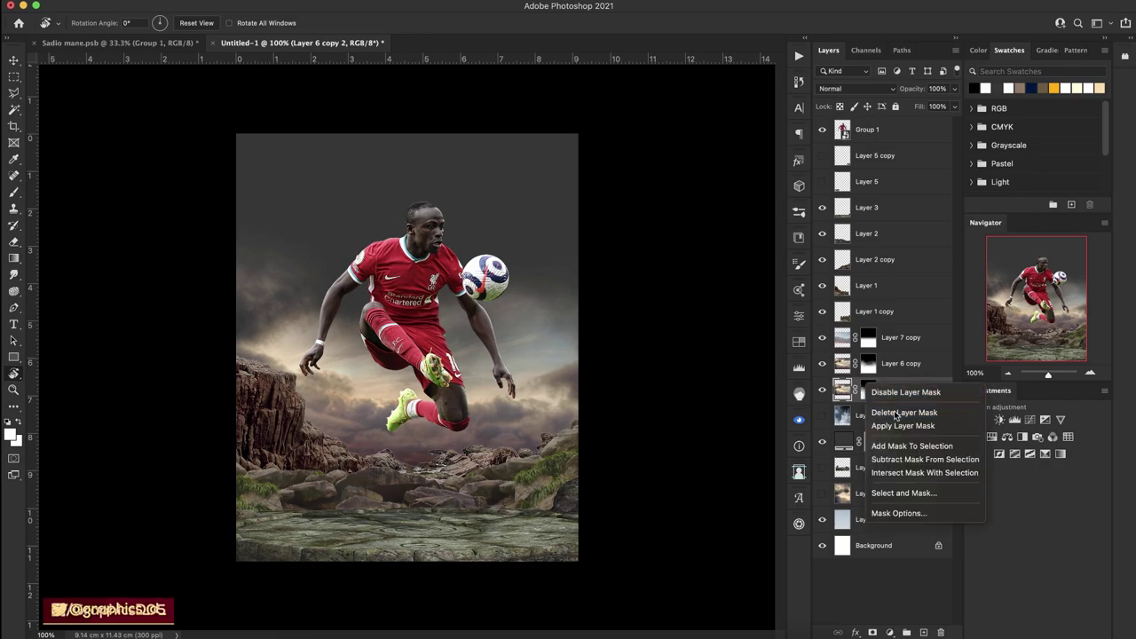
pyautogui.click(897, 412)
pyautogui.press('v')
pyautogui.moveTo(532, 355); pyautogui.dragTo(527, 297)
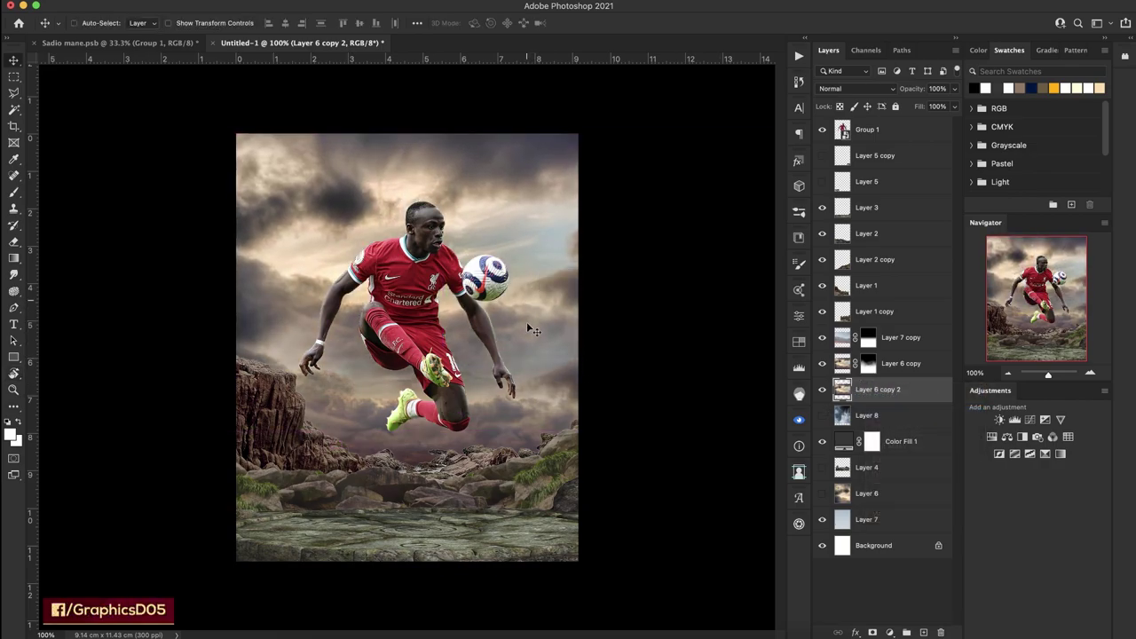
# Hide Layer 6 copy 2 and stretch a new duplicate, Layer 6 copy 3, to fill the canvas.
pyautogui.click(821, 390)
pyautogui.hotkey('ctrl', 'j')
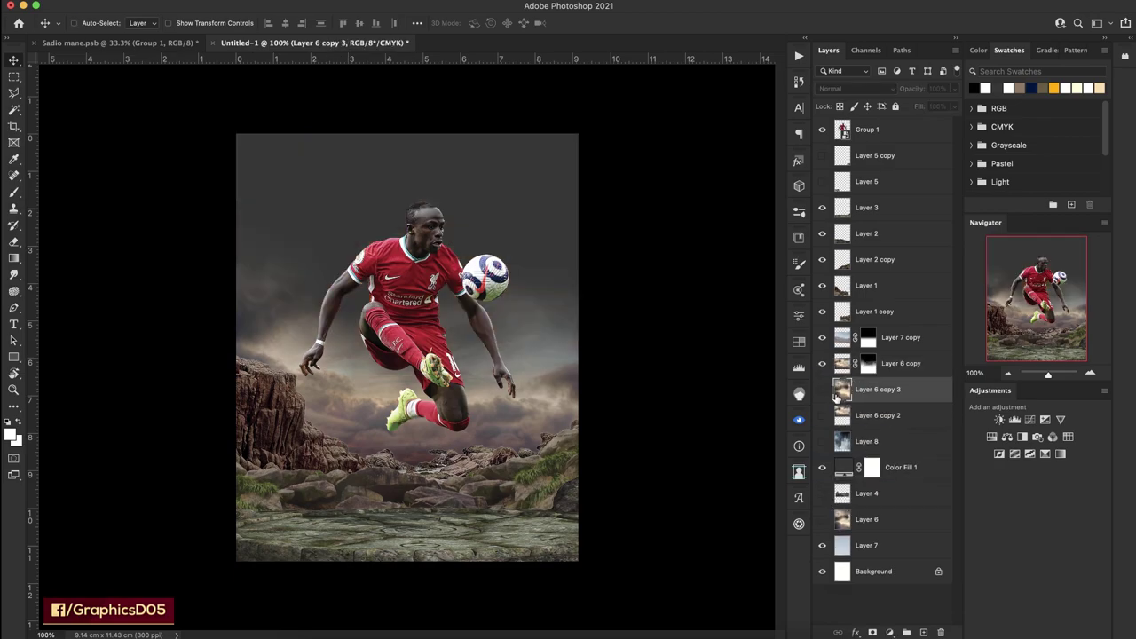
pyautogui.click(822, 390)
pyautogui.hotkey('ctrl', 't')
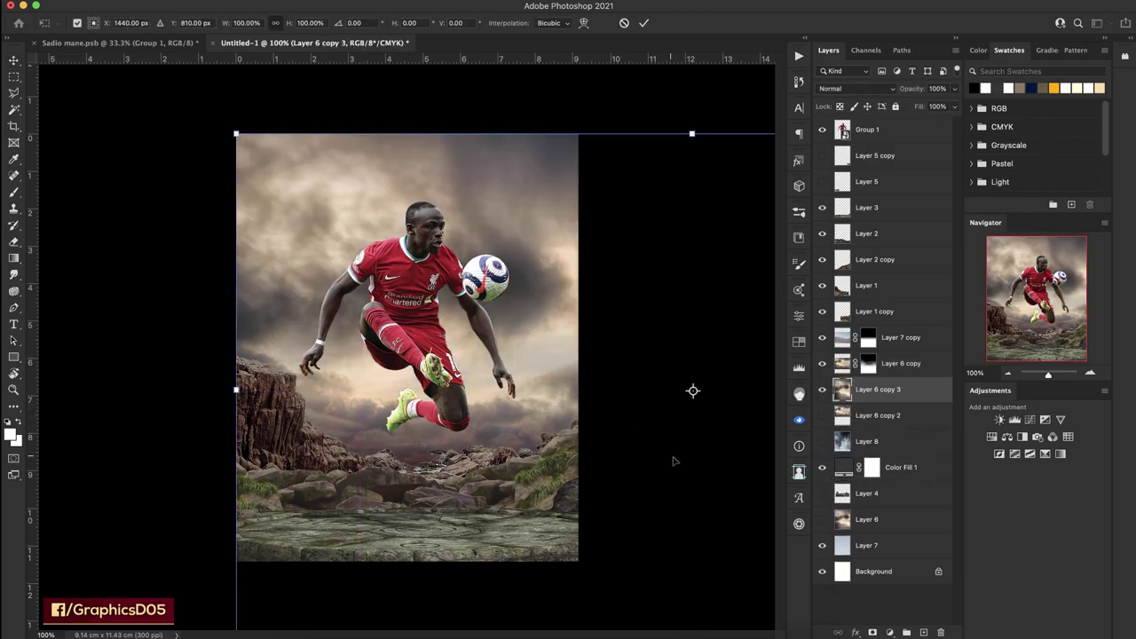
pyautogui.moveTo(675, 461); pyautogui.dragTo(479, 387)
pyautogui.moveTo(480, 300)
pyautogui.mouseDown()
pyautogui.moveTo(369, 338)
pyautogui.moveTo(379, 367)
pyautogui.mouseUp()
pyautogui.moveTo(355, 145); pyautogui.dragTo(385, 100)
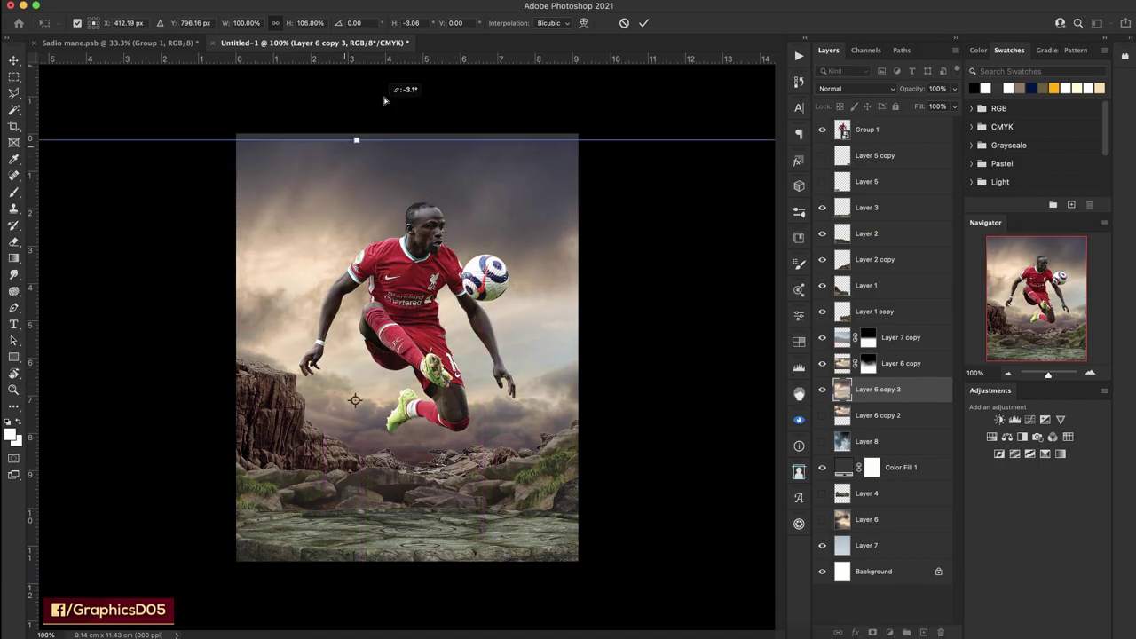
pyautogui.moveTo(357, 139)
pyautogui.mouseDown()
pyautogui.moveTo(460, 229)
pyautogui.moveTo(456, 77)
pyautogui.mouseUp()
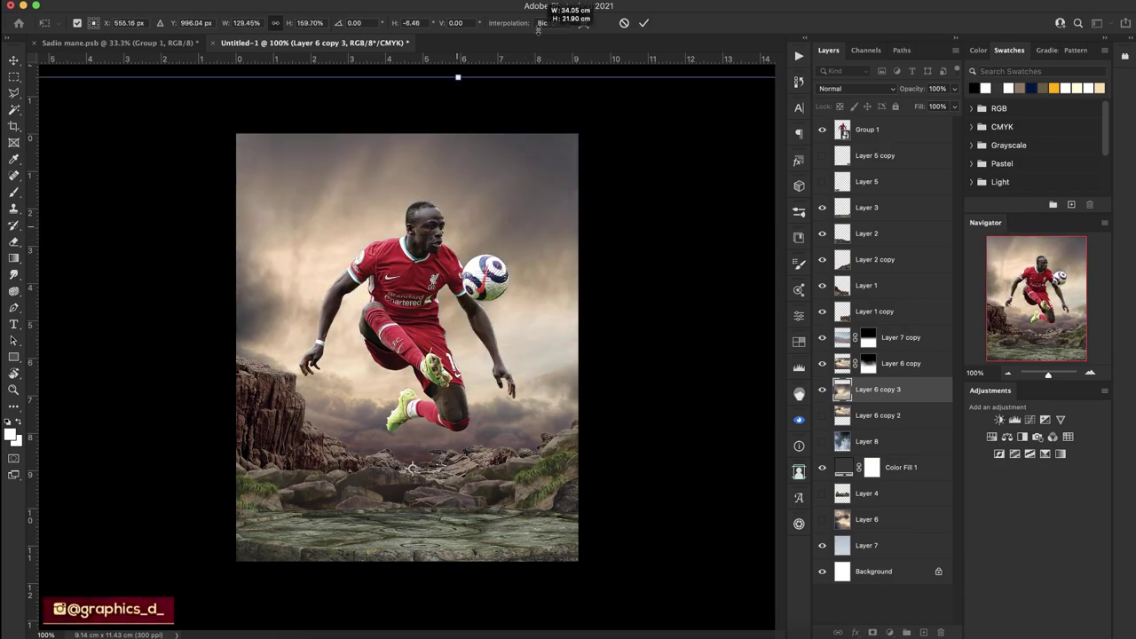
pyautogui.moveTo(521, 241)
pyautogui.mouseDown()
pyautogui.moveTo(533, 270)
pyautogui.moveTo(522, 268)
pyautogui.mouseUp()
pyautogui.click(646, 22)
# Move the stormy Layer 8 above Layer 6 copy 3 and select it.
pyautogui.press('r')
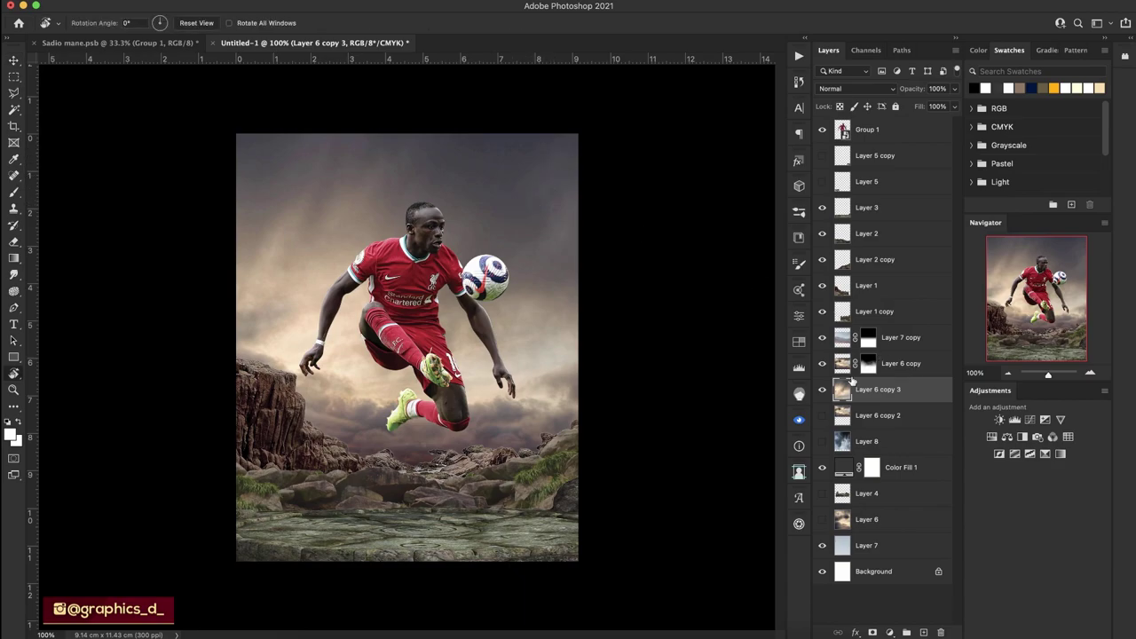
pyautogui.moveTo(874, 438); pyautogui.dragTo(873, 380)
pyautogui.click(822, 388)
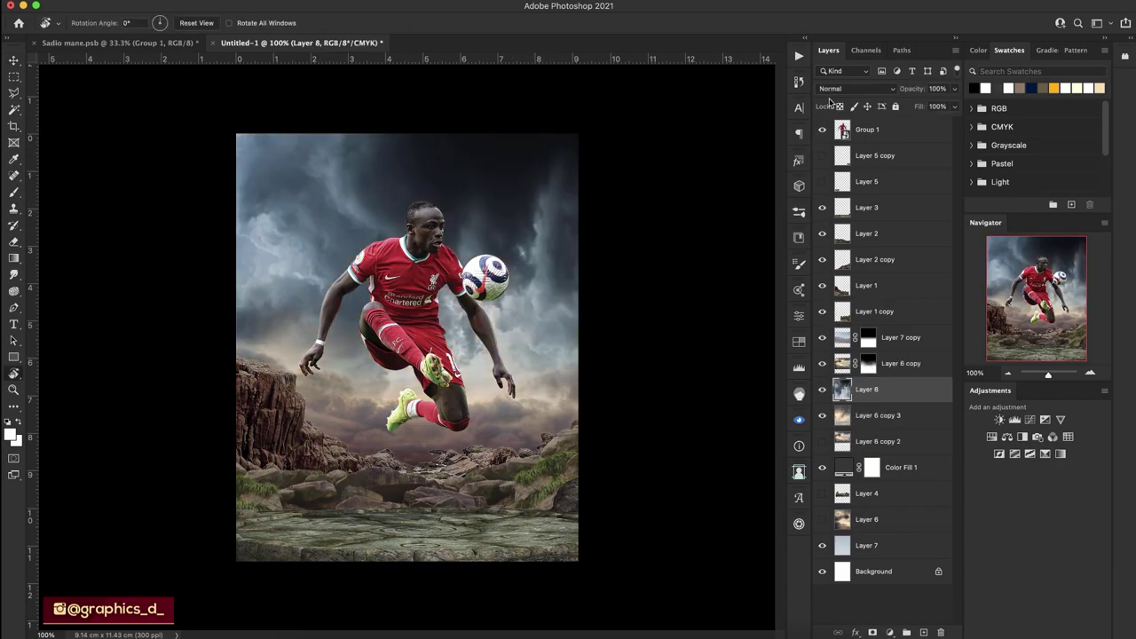
# Set Layer 8 to Multiply, reposition the storm clouds, and adjust its fill.
pyautogui.click(834, 89)
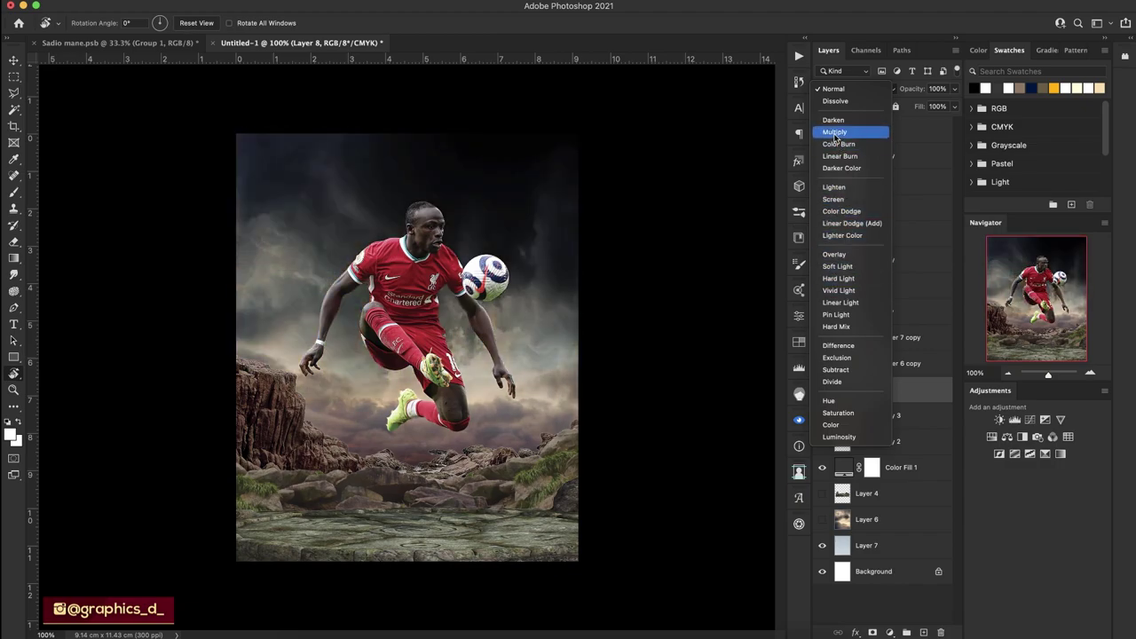
pyautogui.click(632, 268)
pyautogui.press('v')
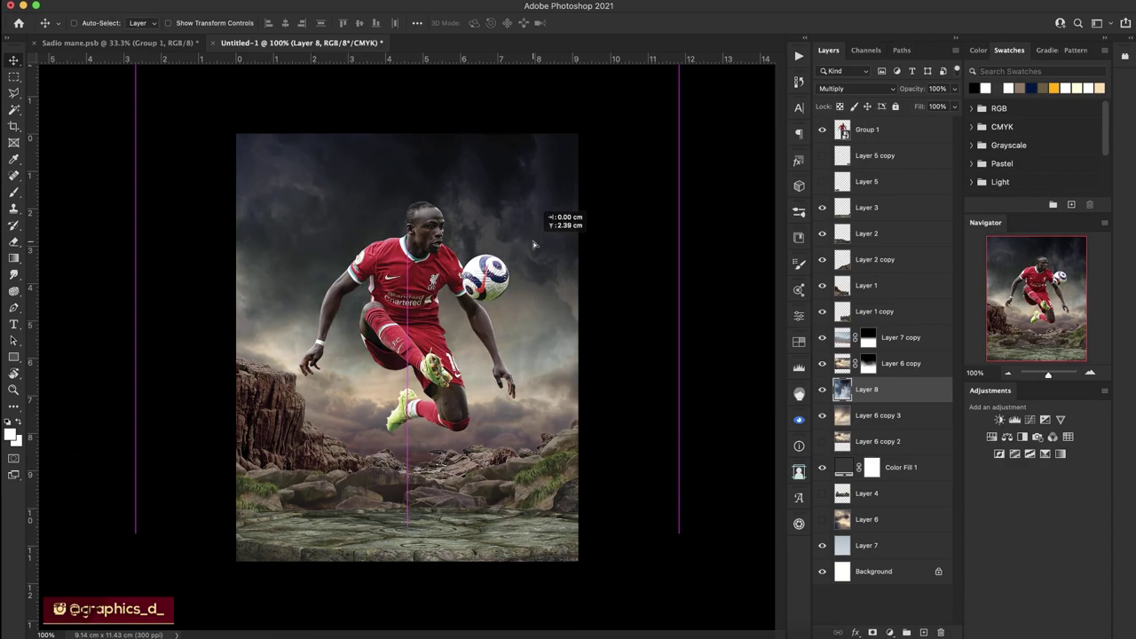
pyautogui.moveTo(538, 329); pyautogui.dragTo(539, 240)
pyautogui.hotkey('shift', '6')
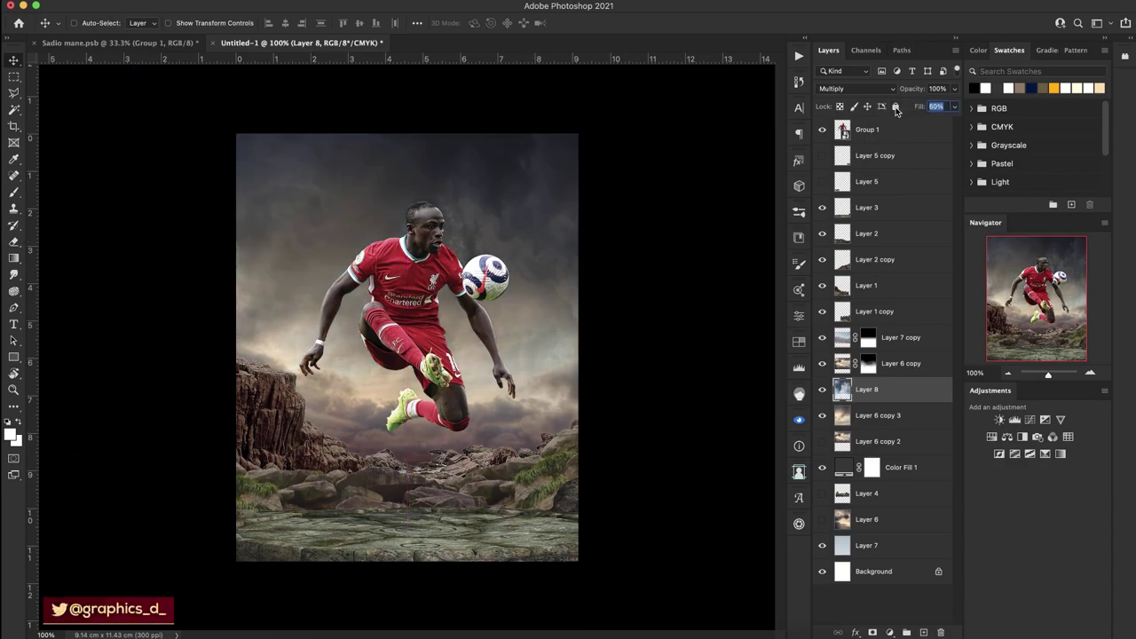
pyautogui.hotkey('shift', '8')
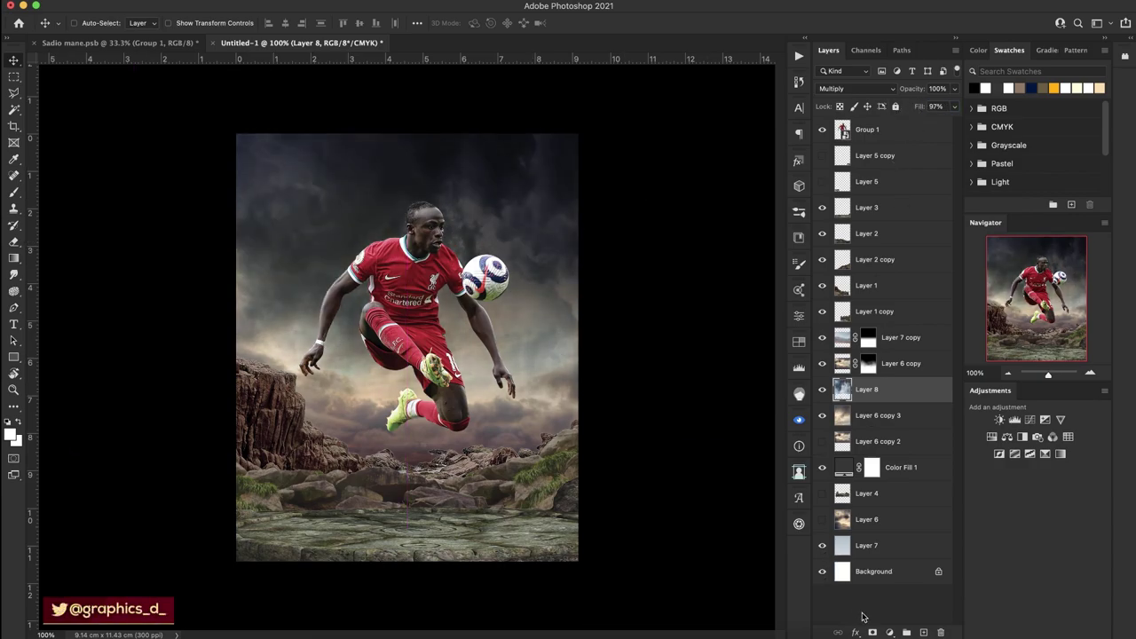
# Give Layer 8 a black mask and draw white gradients from the top to reveal the storm clouds.
pyautogui.keyDown('alt'); pyautogui.click(872, 632); pyautogui.keyUp('alt')
pyautogui.press('g')
pyautogui.press('x')
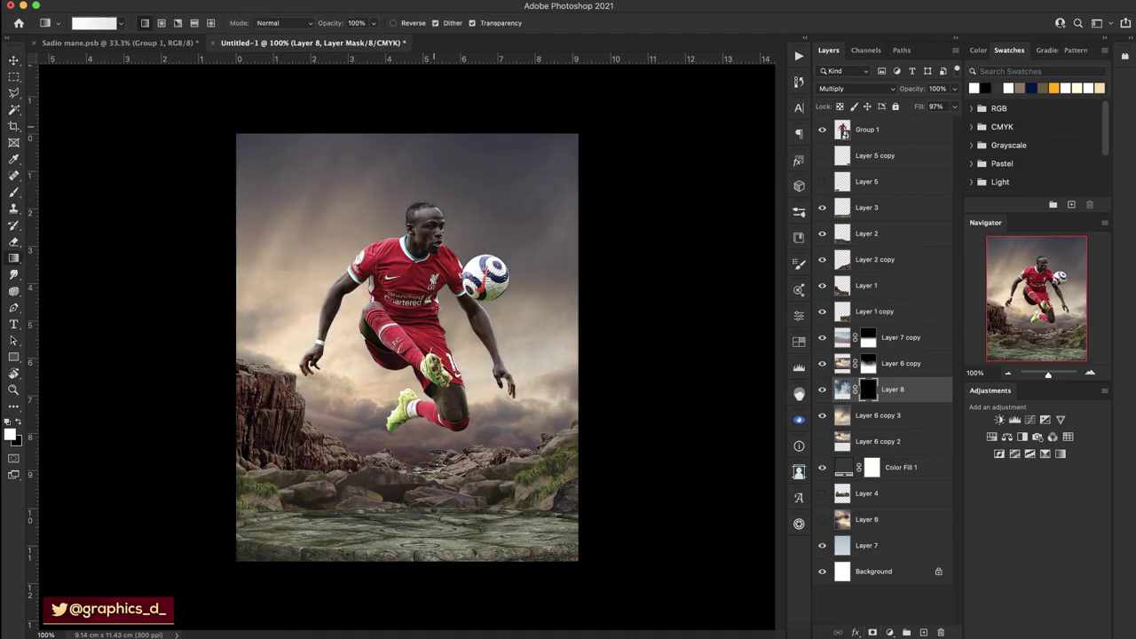
pyautogui.moveTo(429, 135); pyautogui.dragTo(429, 266)
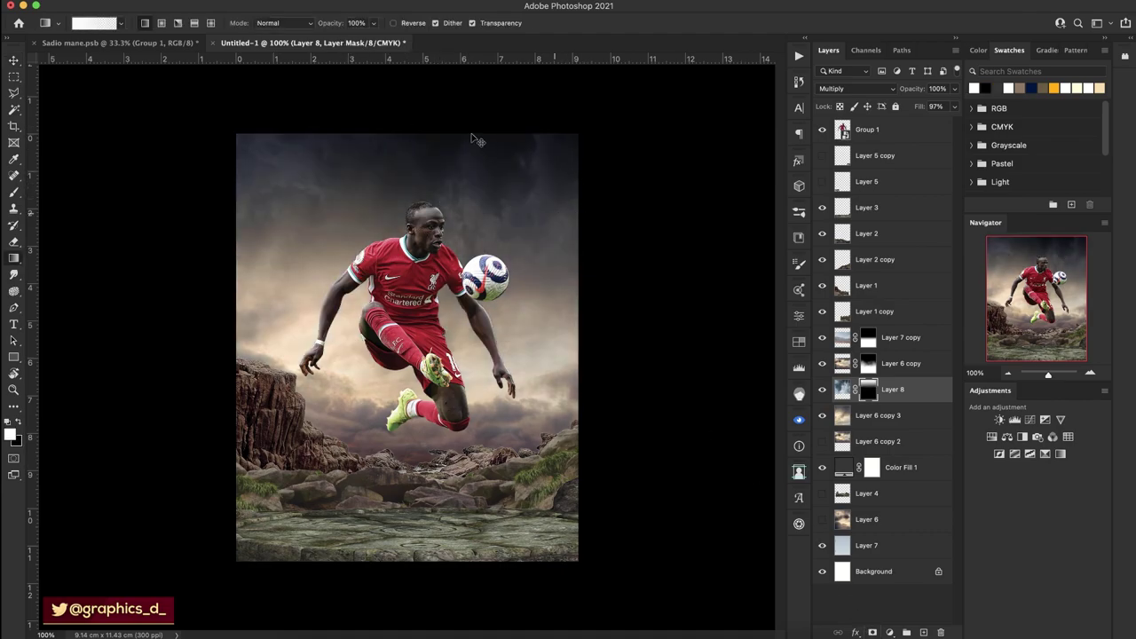
pyautogui.moveTo(475, 139); pyautogui.dragTo(498, 326)
pyautogui.moveTo(503, 127); pyautogui.dragTo(502, 293)
pyautogui.press('v')
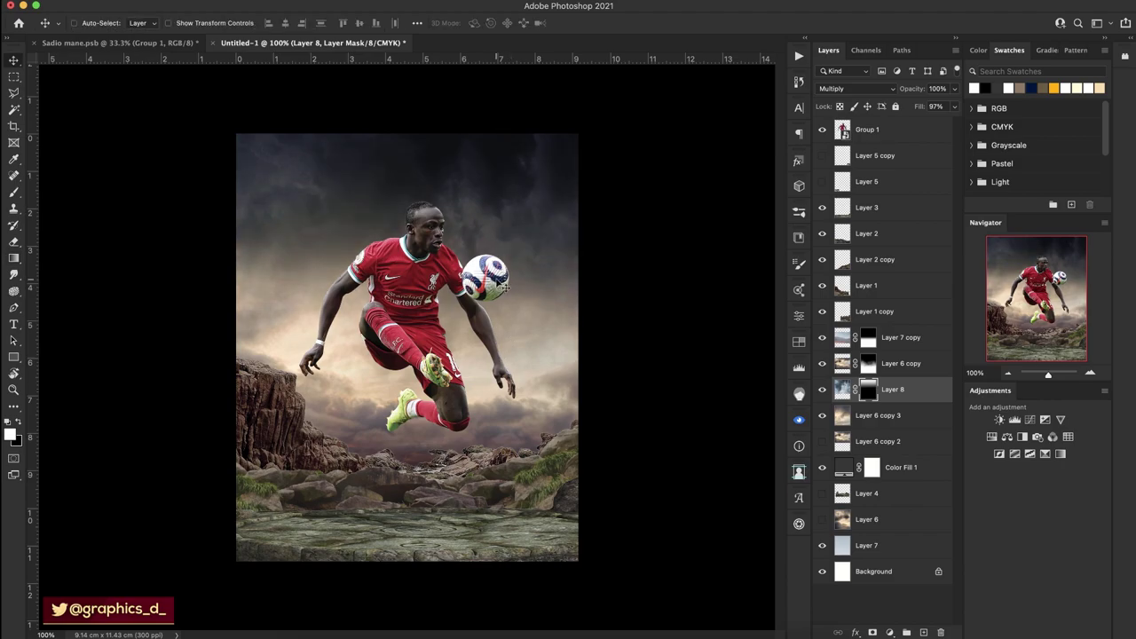
pyautogui.moveTo(511, 187); pyautogui.dragTo(510, 235)
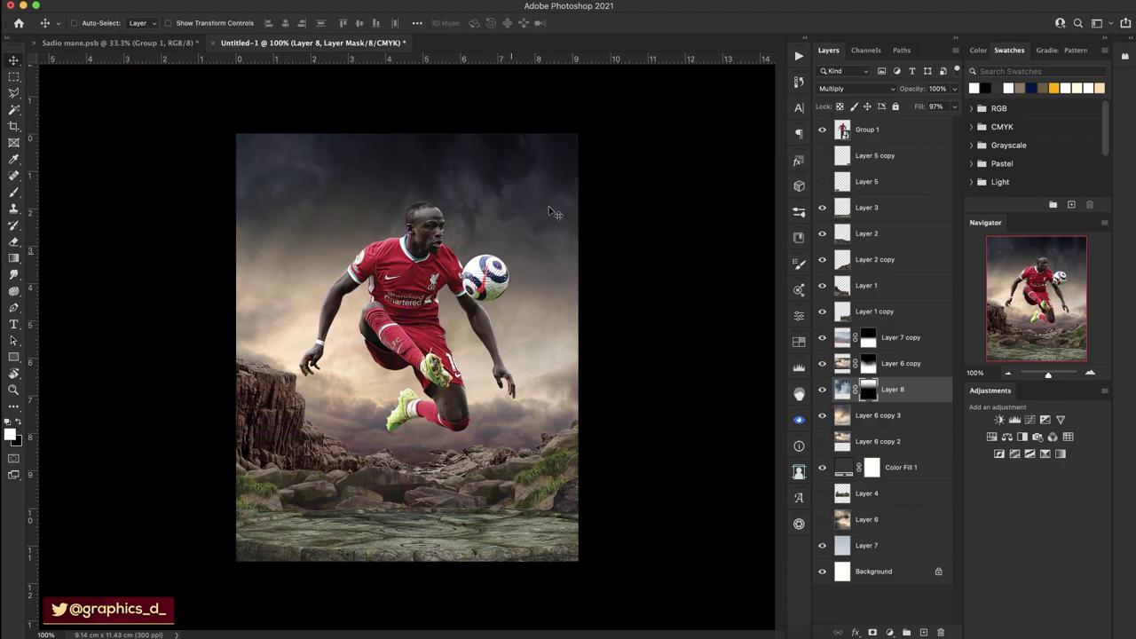
pyautogui.press('r')
pyautogui.moveTo(337, 257)
pyautogui.mouseDown()
pyautogui.moveTo(498, 278)
pyautogui.moveTo(346, 249)
pyautogui.mouseUp()
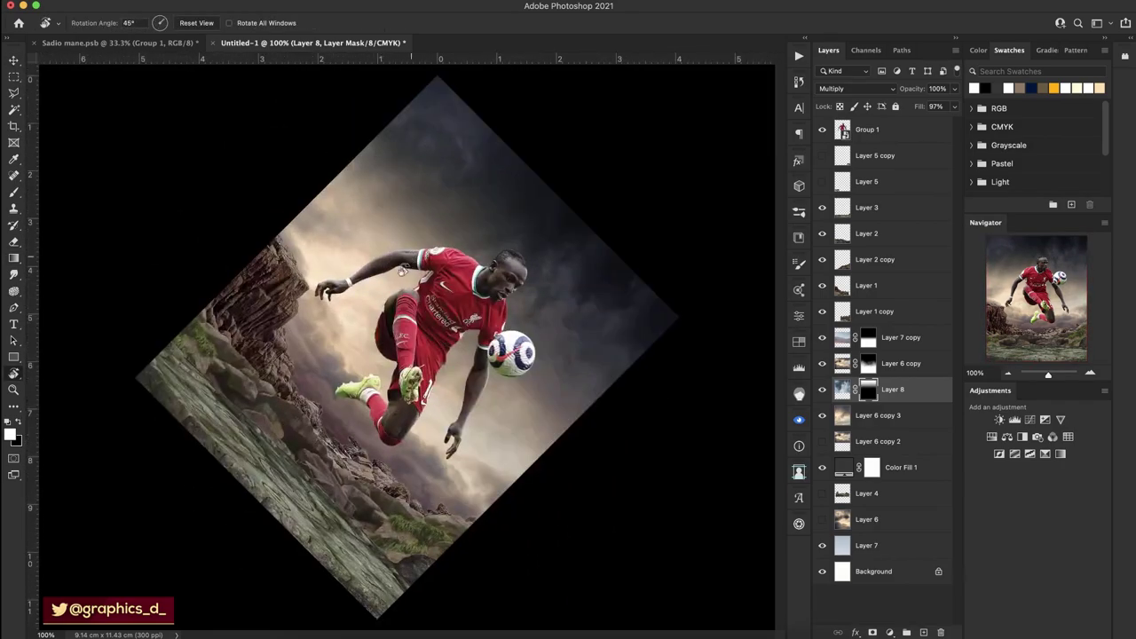
# Create Layer 9 above Layer 5 copy, sketch a light-direction guide with a hard round brush, then hide it.
pyautogui.click(887, 155)
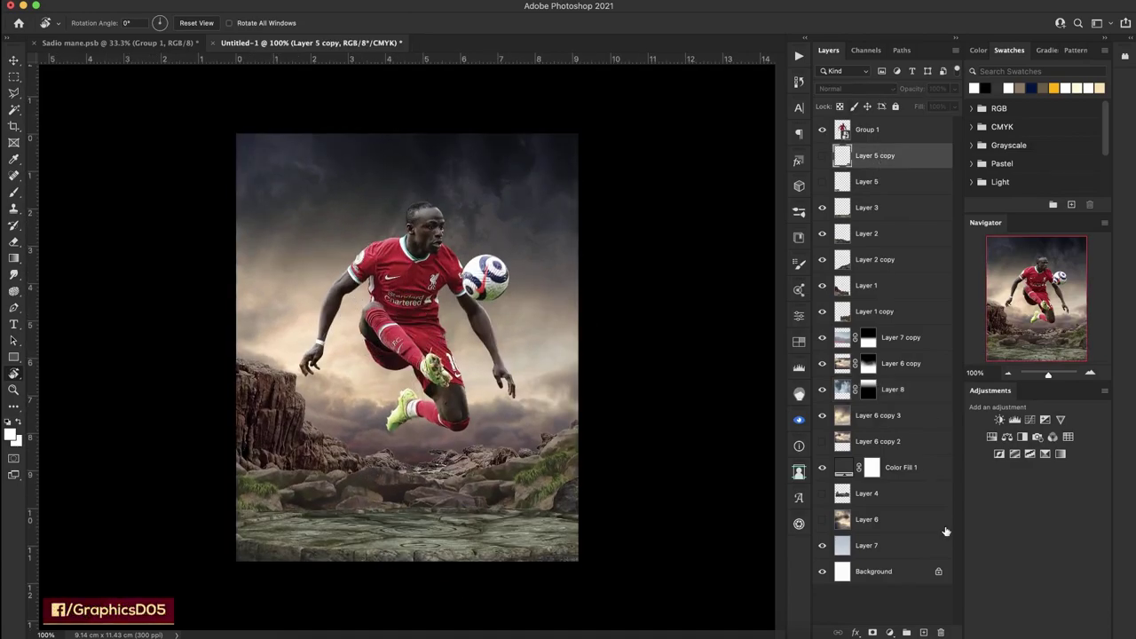
pyautogui.hotkey('ctrl', 'shift', 'alt', 'n')
pyautogui.press('b')
pyautogui.rightClick(339, 194)
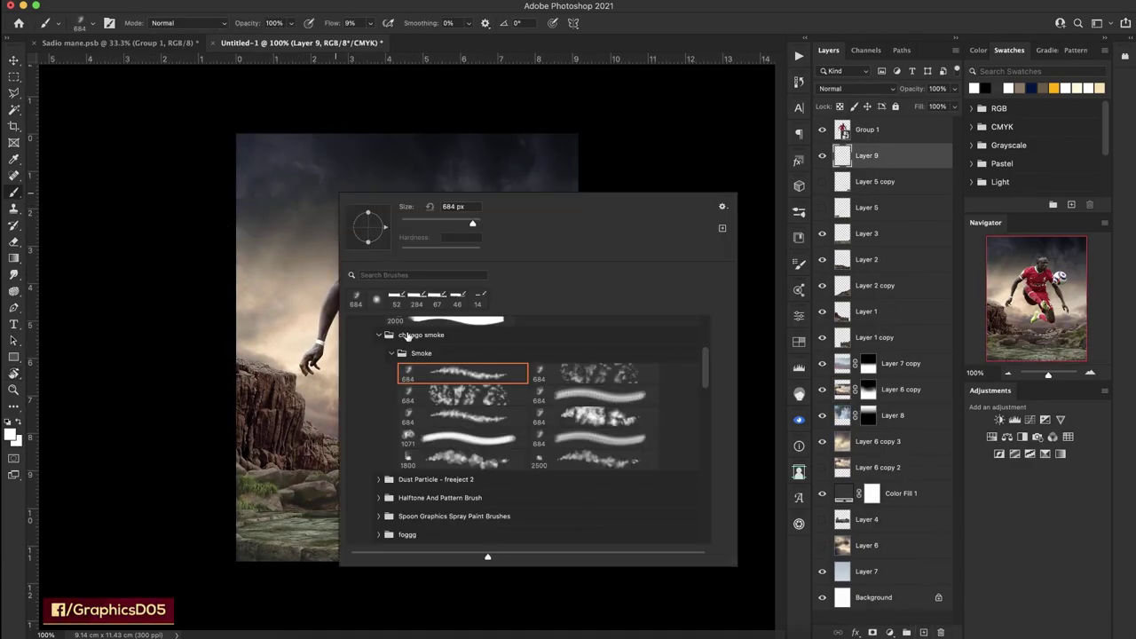
pyautogui.scroll(5, 399, 342)
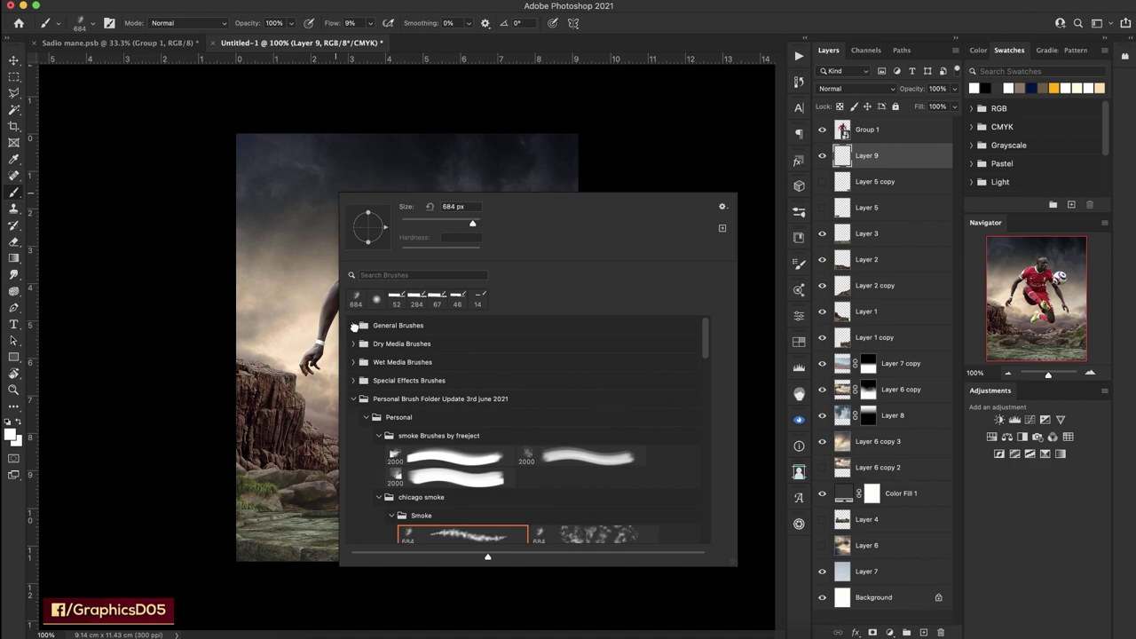
pyautogui.click(354, 326)
pyautogui.click(403, 368)
pyautogui.click(529, 364)
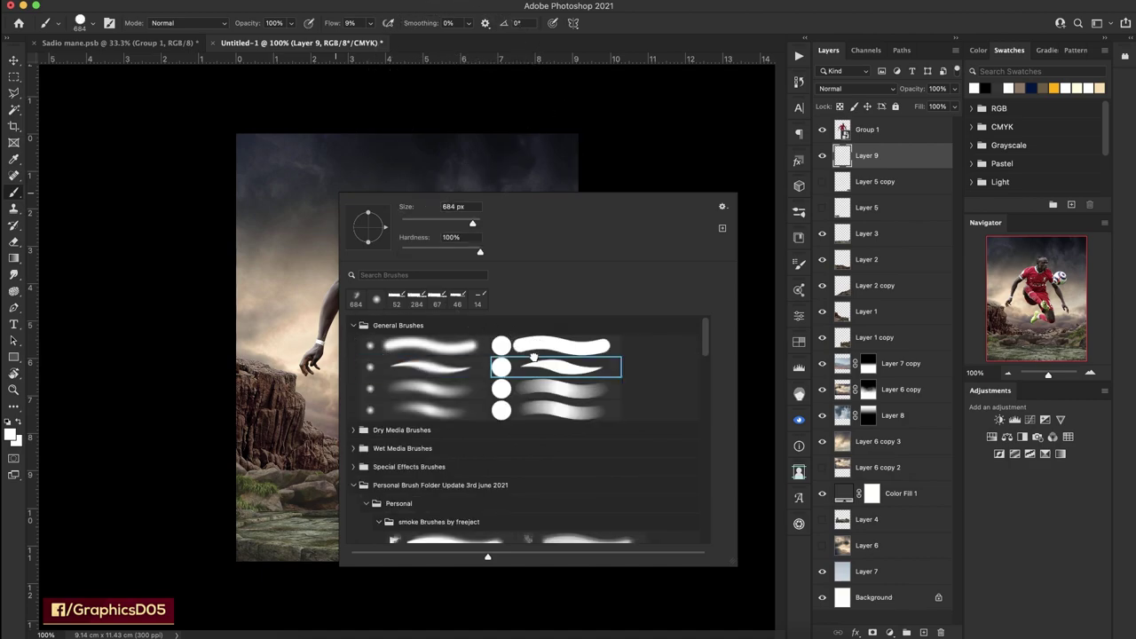
pyautogui.moveTo(263, 250); pyautogui.dragTo(325, 273)
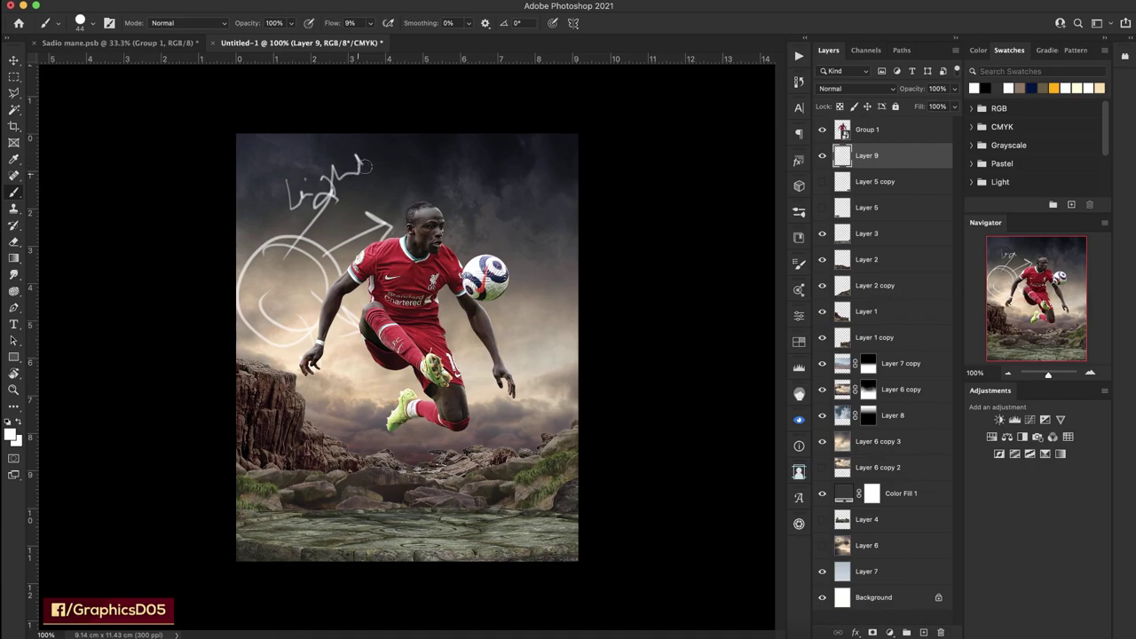
pyautogui.click(821, 155)
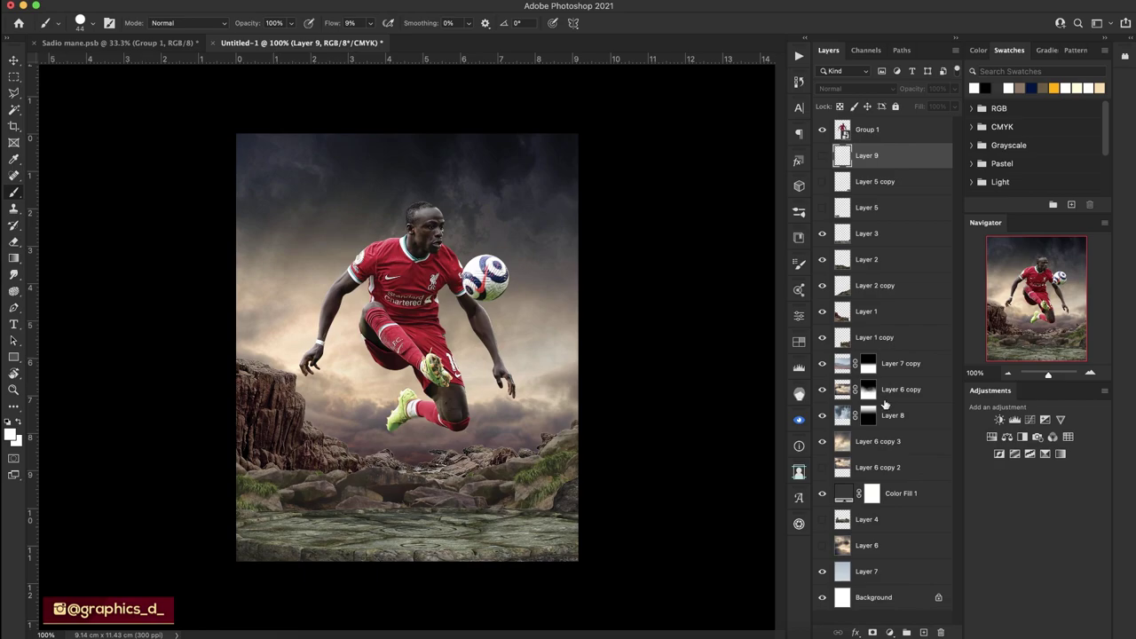
# Group the sky layers, Layer 6 copy 2 through Layer 7 copy, into a group named Sky.
pyautogui.click(901, 477)
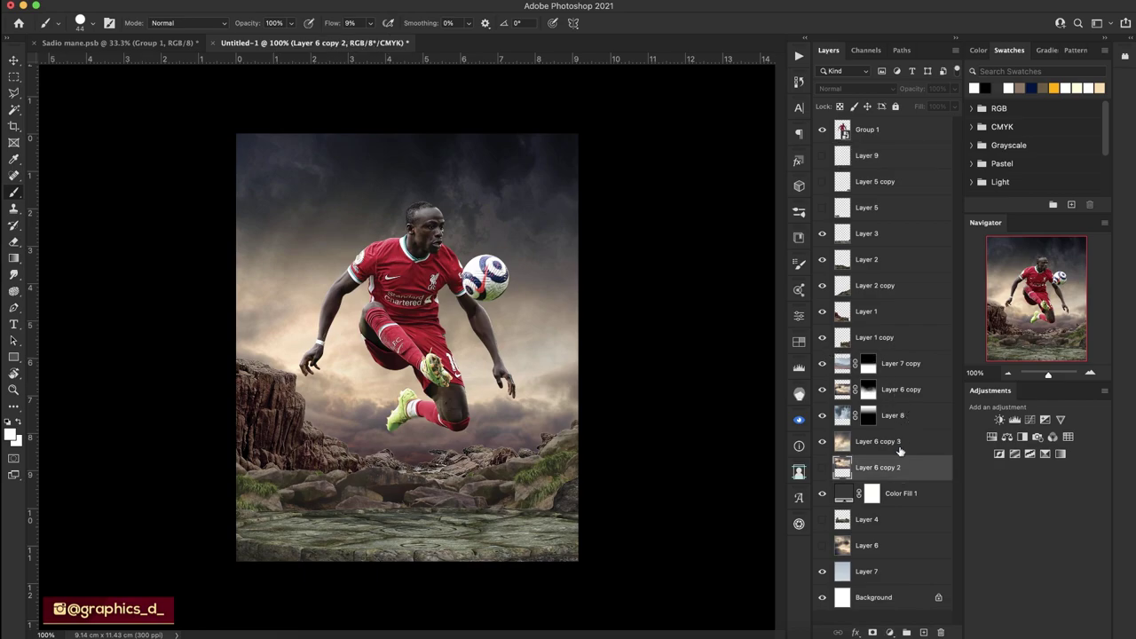
pyautogui.click(899, 443)
pyautogui.keyDown('shift'); pyautogui.click(919, 371); pyautogui.keyUp('shift')
pyautogui.hotkey('ctrl', 'g')
pyautogui.click(822, 357)
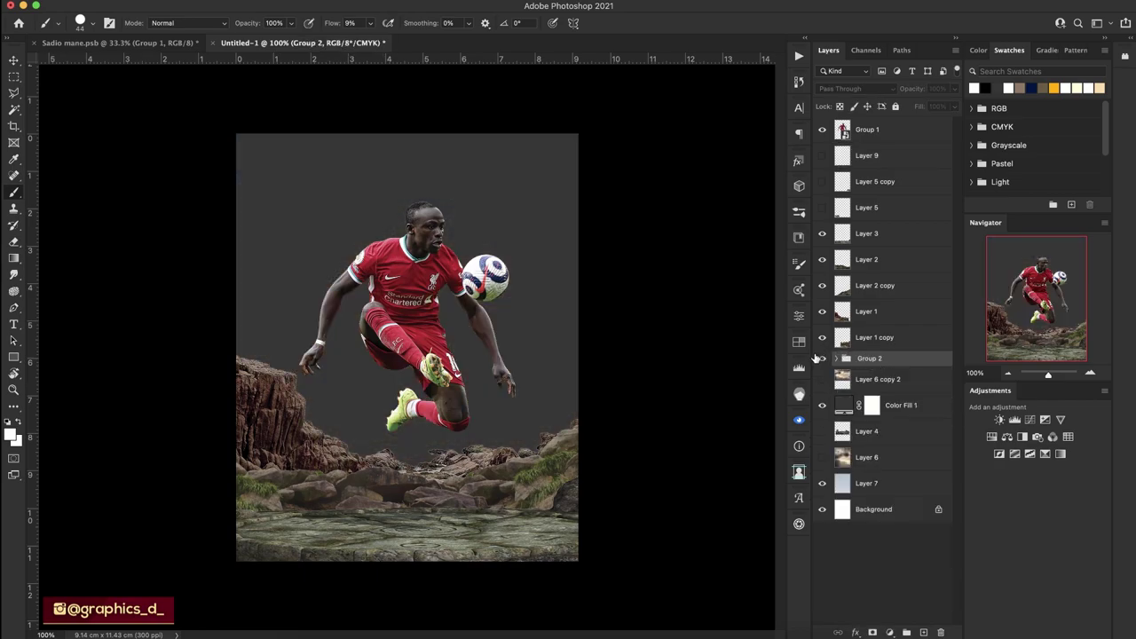
pyautogui.write('Sky')
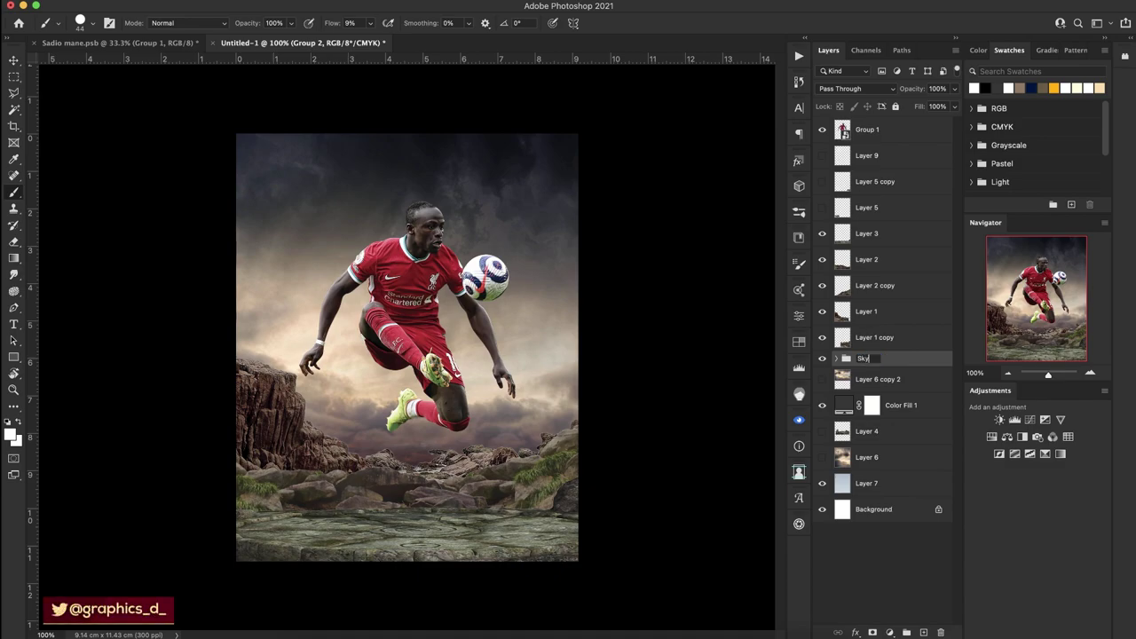
pyautogui.press('Return')
# Rename Group 1 to Mane and hide it.
pyautogui.doubleClick(867, 130)
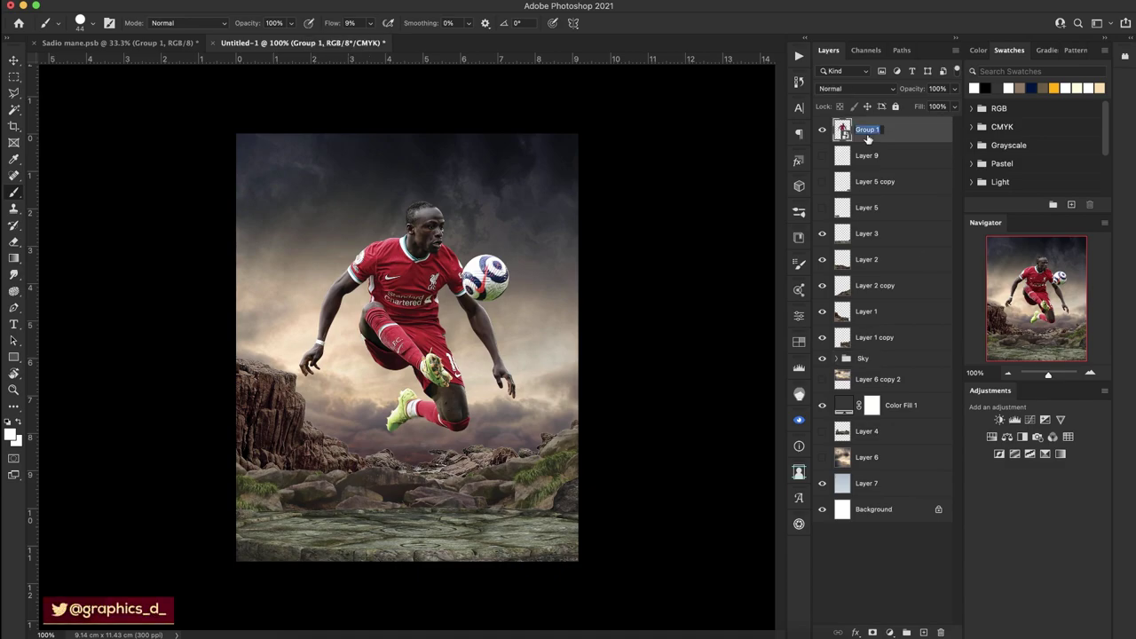
pyautogui.write('Mane')
pyautogui.press('Return')
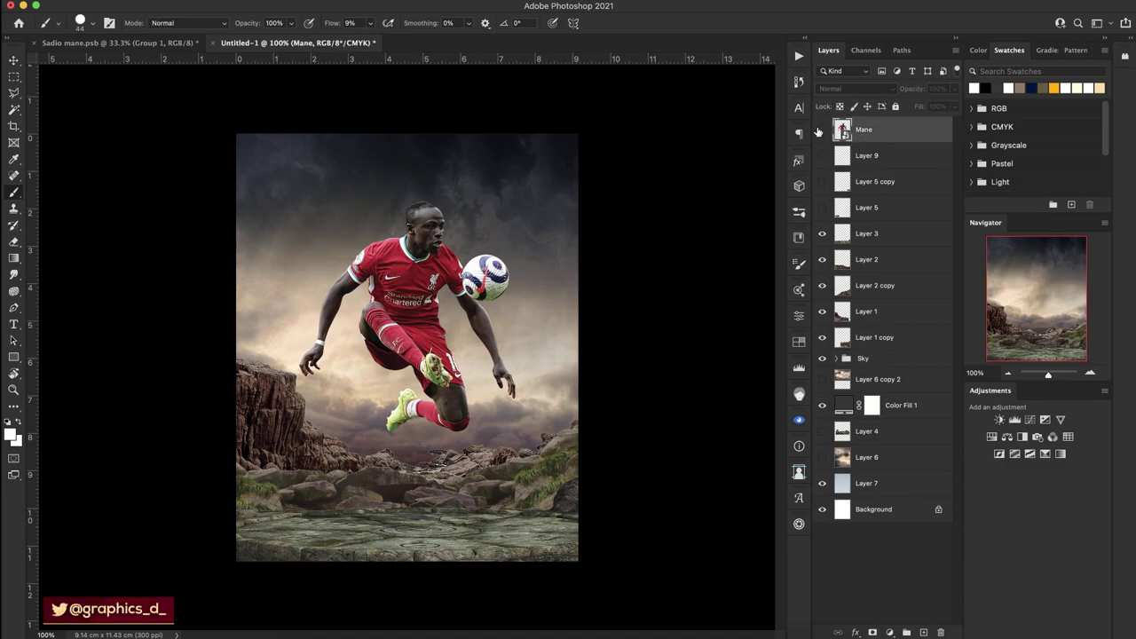
pyautogui.click(822, 130)
pyautogui.press('super+equal')
# Select Layer 1 copy, lasso the central rock cluster, and hide it with a layer mask.
pyautogui.press('super+equal')
pyautogui.press('super+equal')
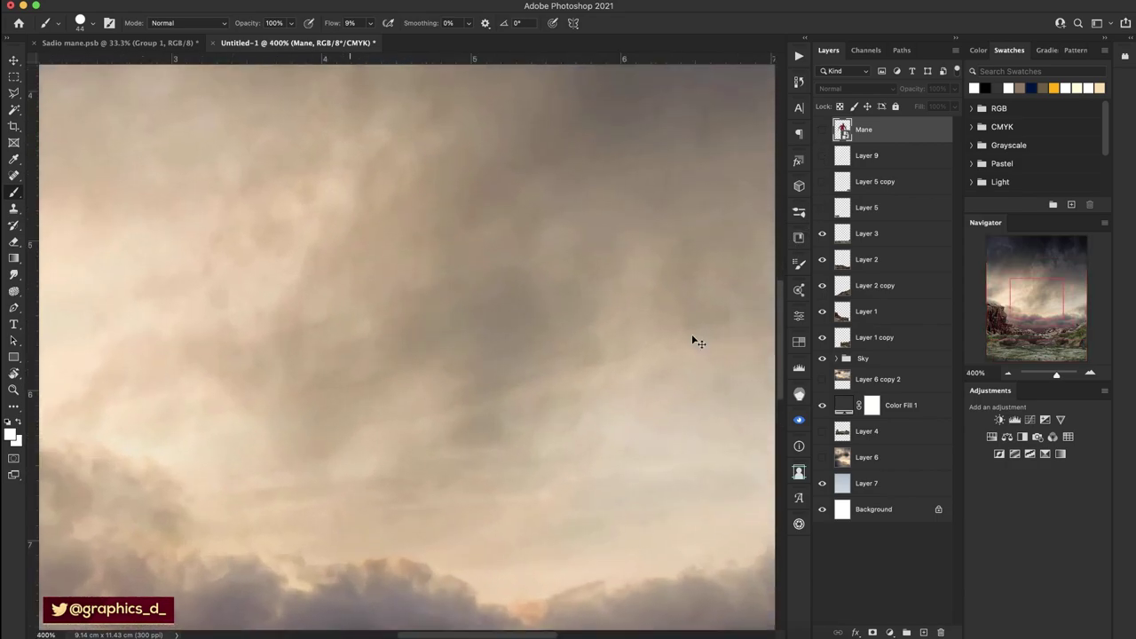
pyautogui.press('super+equal')
pyautogui.moveTo(444, 142)
pyautogui.mouseDown()
pyautogui.moveTo(535, 247)
pyautogui.moveTo(499, 329)
pyautogui.mouseUp()
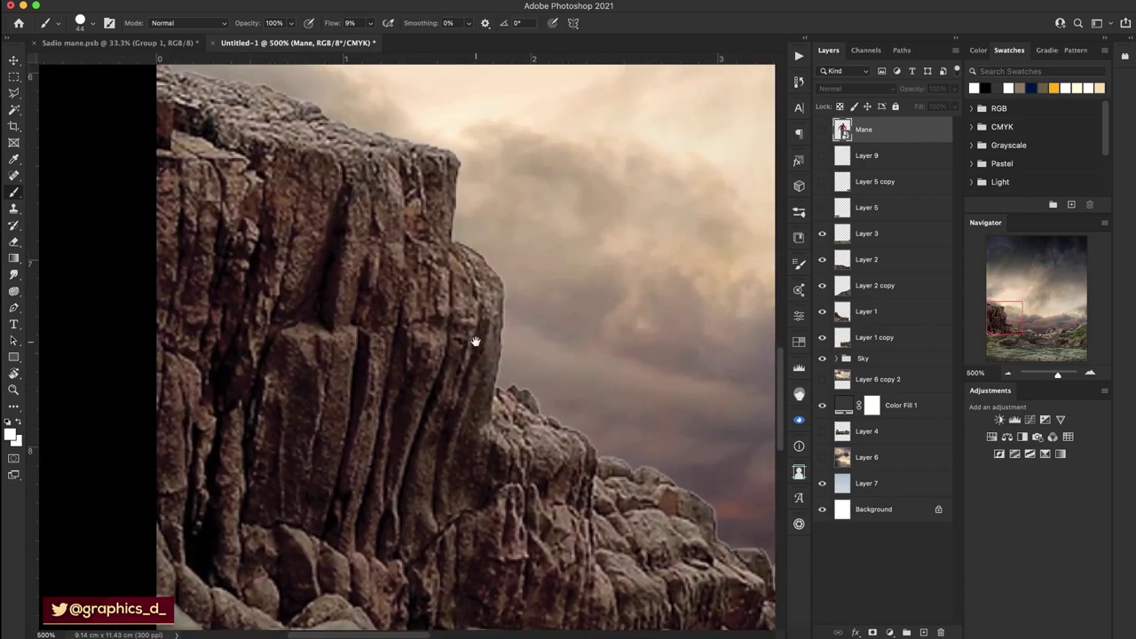
pyautogui.moveTo(662, 414)
pyautogui.mouseDown()
pyautogui.moveTo(414, 347)
pyautogui.moveTo(342, 340)
pyautogui.mouseUp()
pyautogui.click(822, 337)
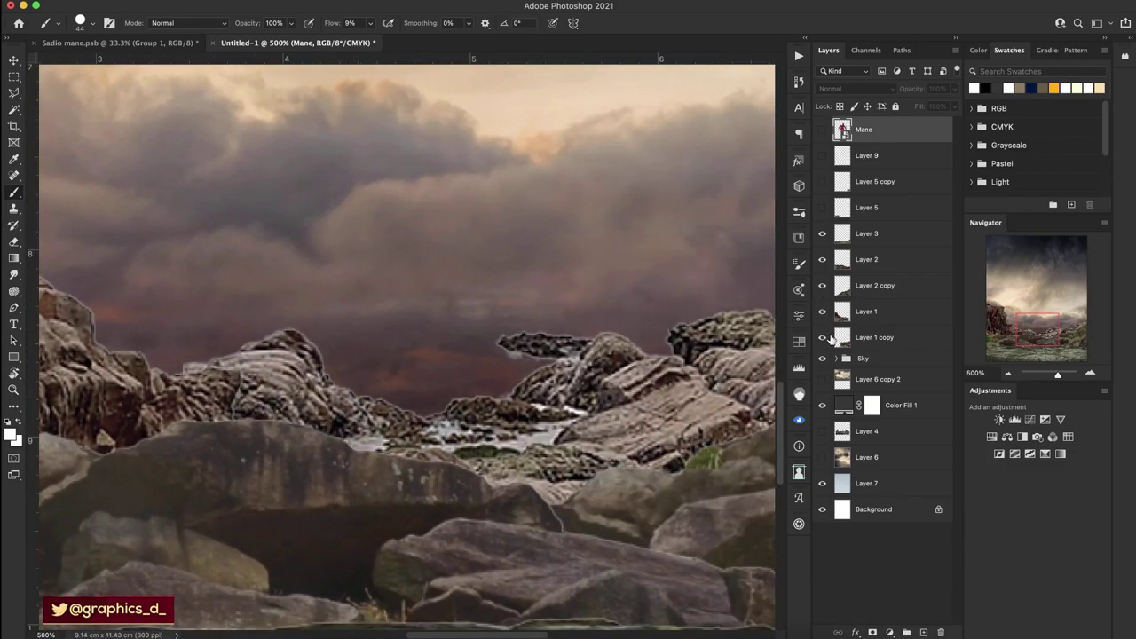
pyautogui.click(840, 337)
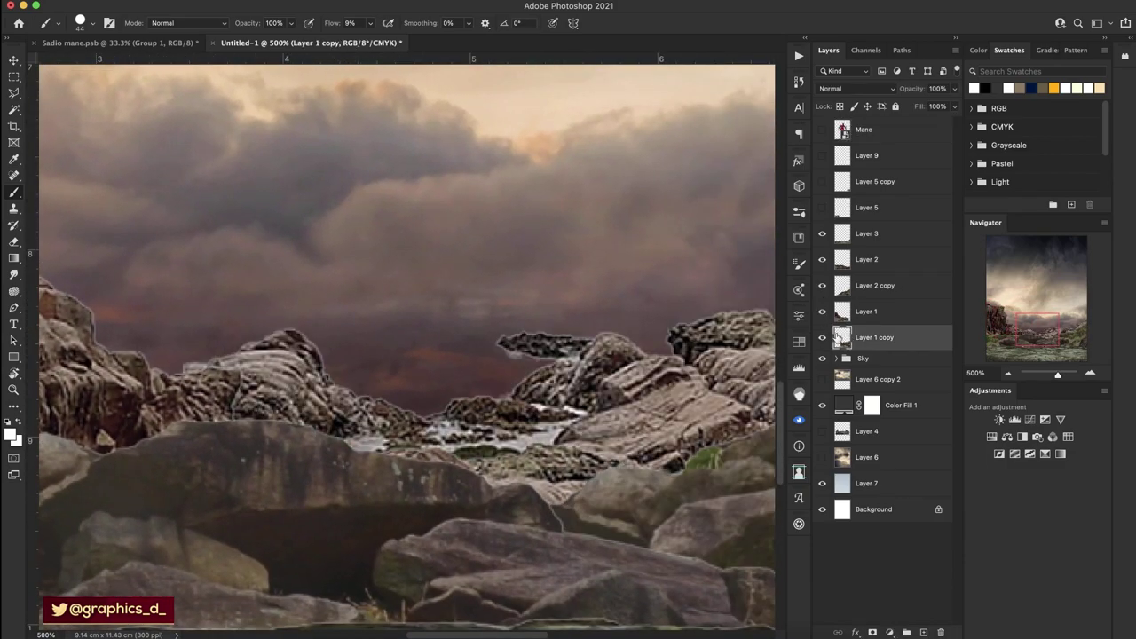
pyautogui.click(14, 94)
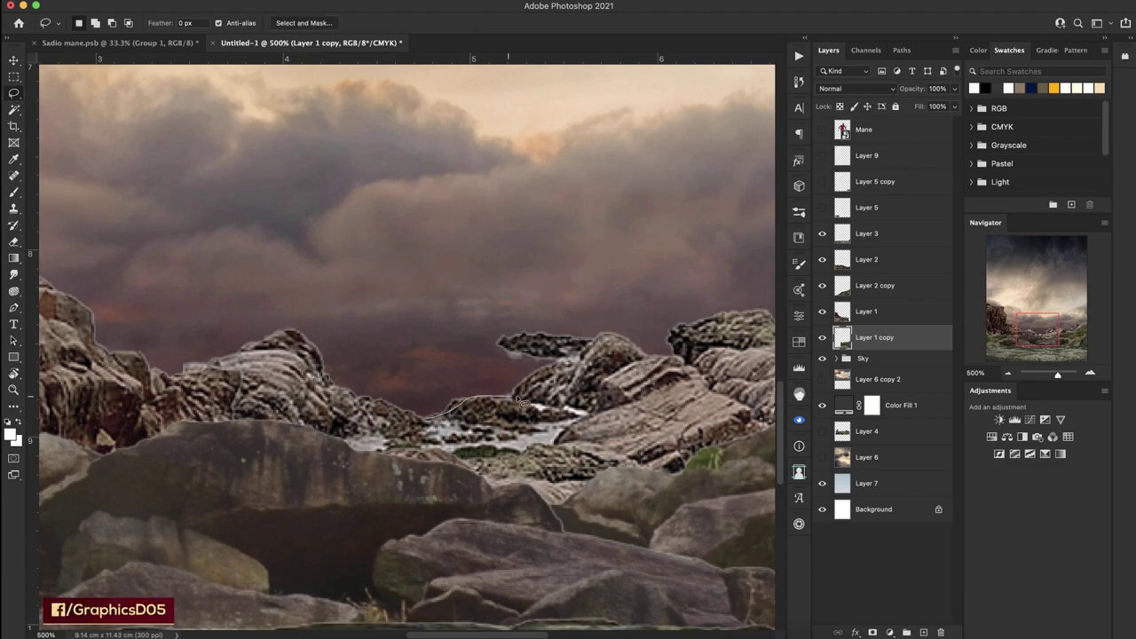
pyautogui.moveTo(438, 374); pyautogui.dragTo(446, 361)
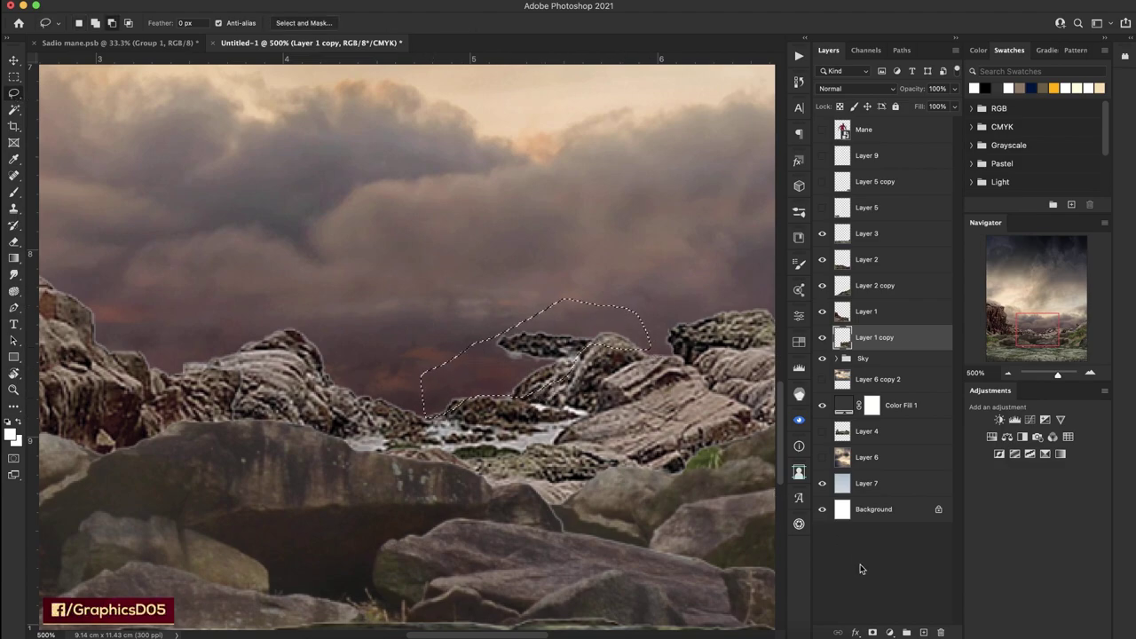
pyautogui.keyDown('alt'); pyautogui.click(873, 632); pyautogui.keyUp('alt')
# Add a new Layer 10 clipped to Layer 1 copy.
pyautogui.moveTo(772, 568)
pyautogui.mouseDown()
pyautogui.moveTo(423, 474)
pyautogui.moveTo(463, 503)
pyautogui.moveTo(333, 501)
pyautogui.mouseUp()
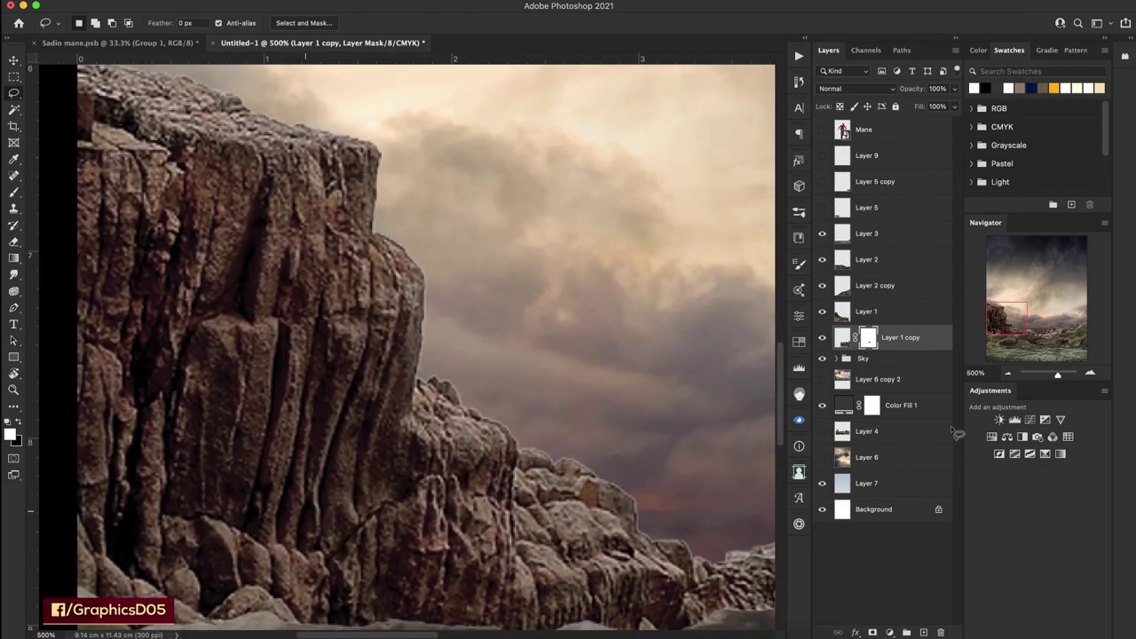
pyautogui.click(1015, 374)
pyautogui.moveTo(1020, 375); pyautogui.dragTo(1054, 374)
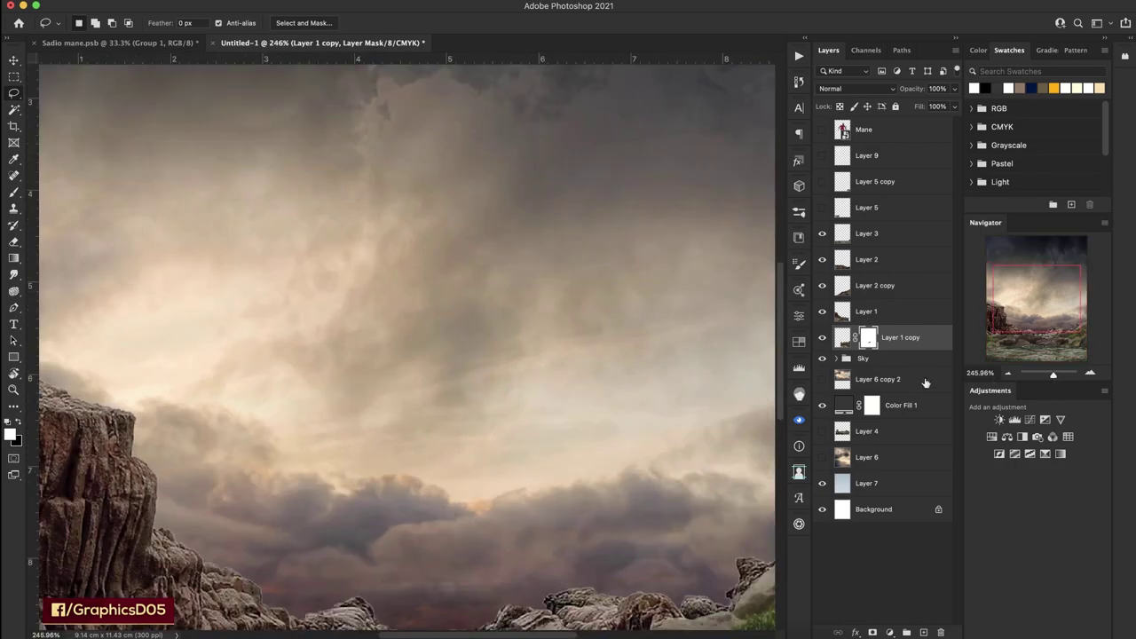
pyautogui.moveTo(500, 514); pyautogui.dragTo(426, 358)
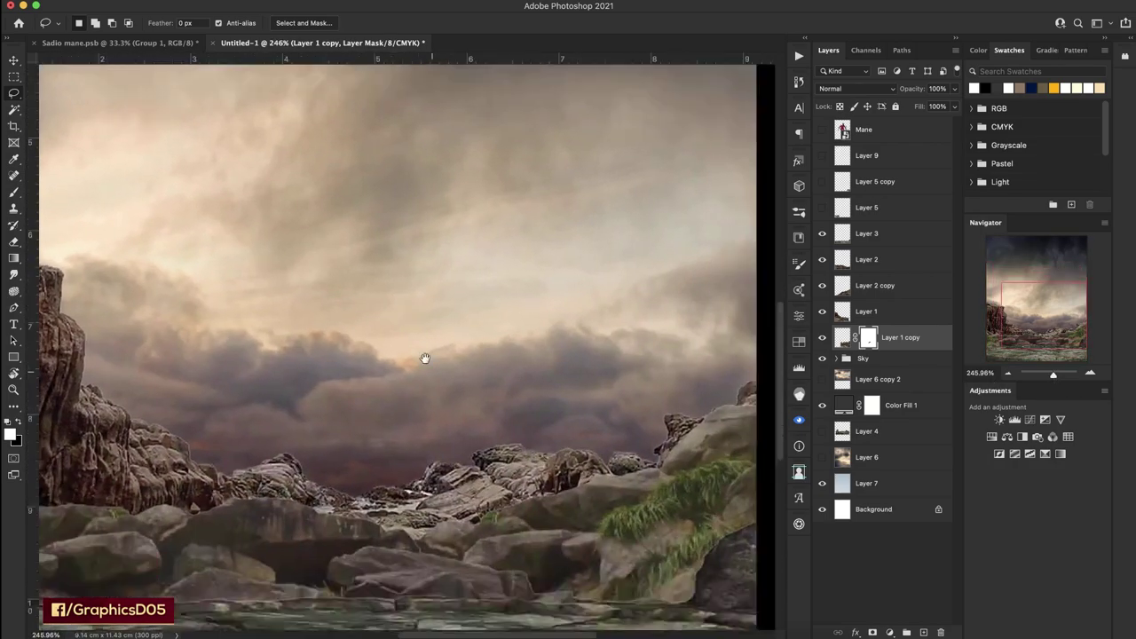
pyautogui.click(1091, 373)
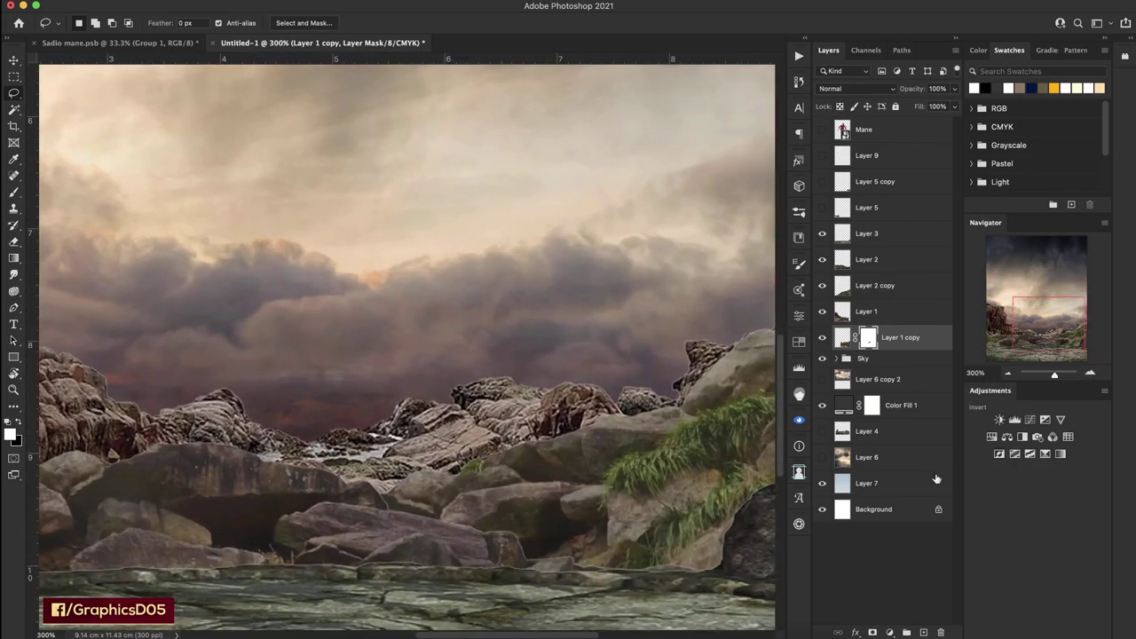
pyautogui.hotkey('ctrl', 'shift', 'alt', 'n')
pyautogui.hotkey('ctrl', 'alt', 'g')
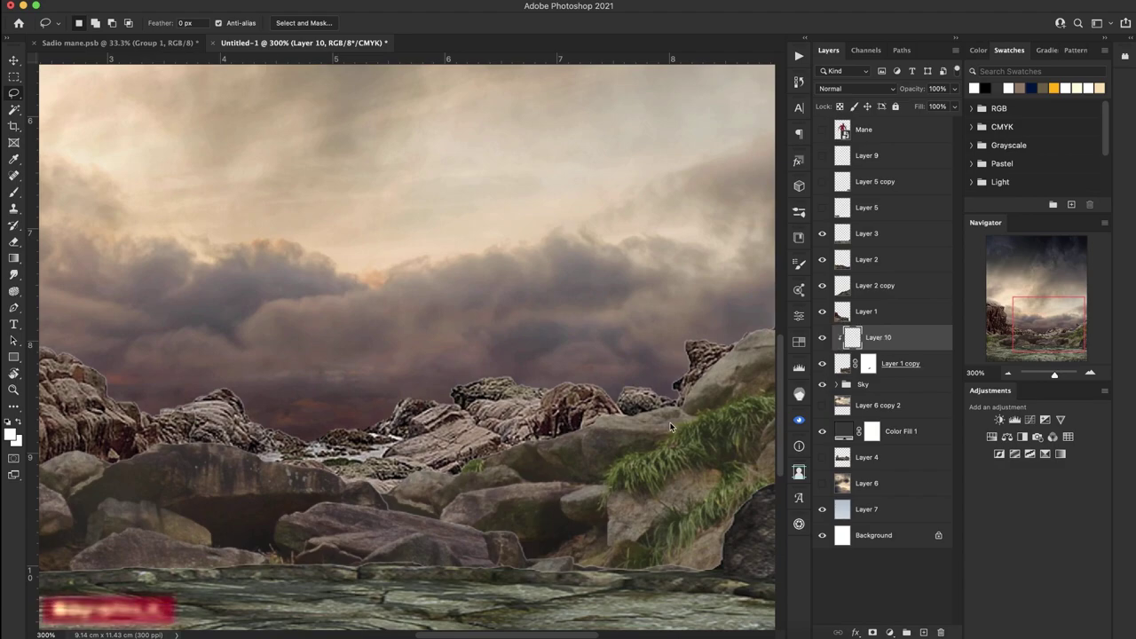
# Paint soft black shading over the middle rocks on Layer 10 with a soft round brush.
pyautogui.press('b')
pyautogui.rightClick(345, 382)
pyautogui.click(459, 421)
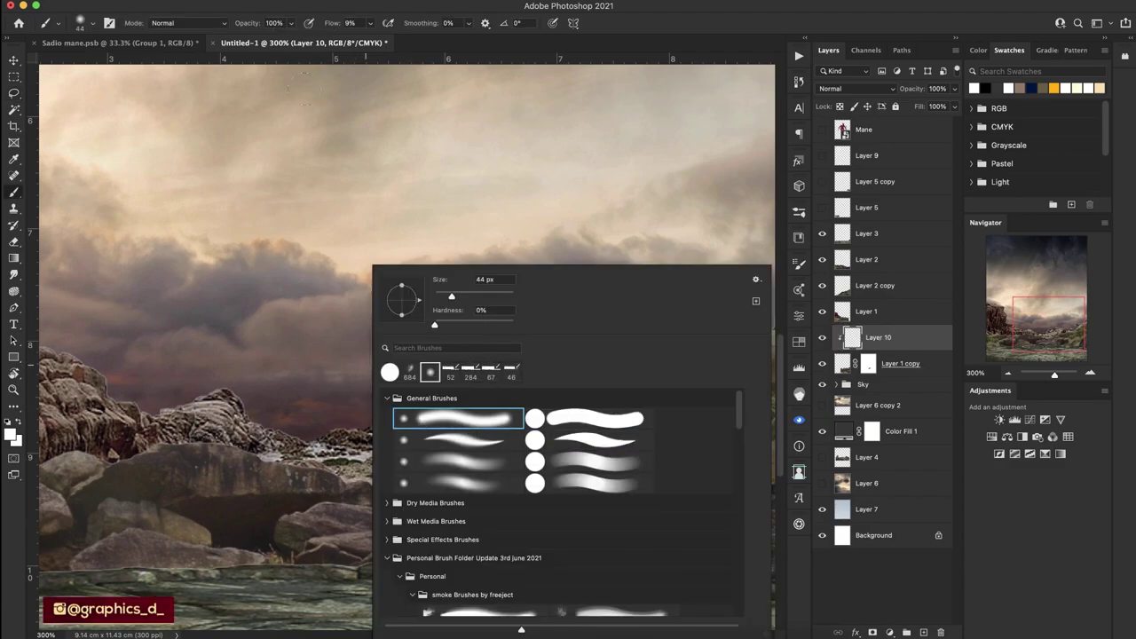
pyautogui.press('Return')
pyautogui.press('x')
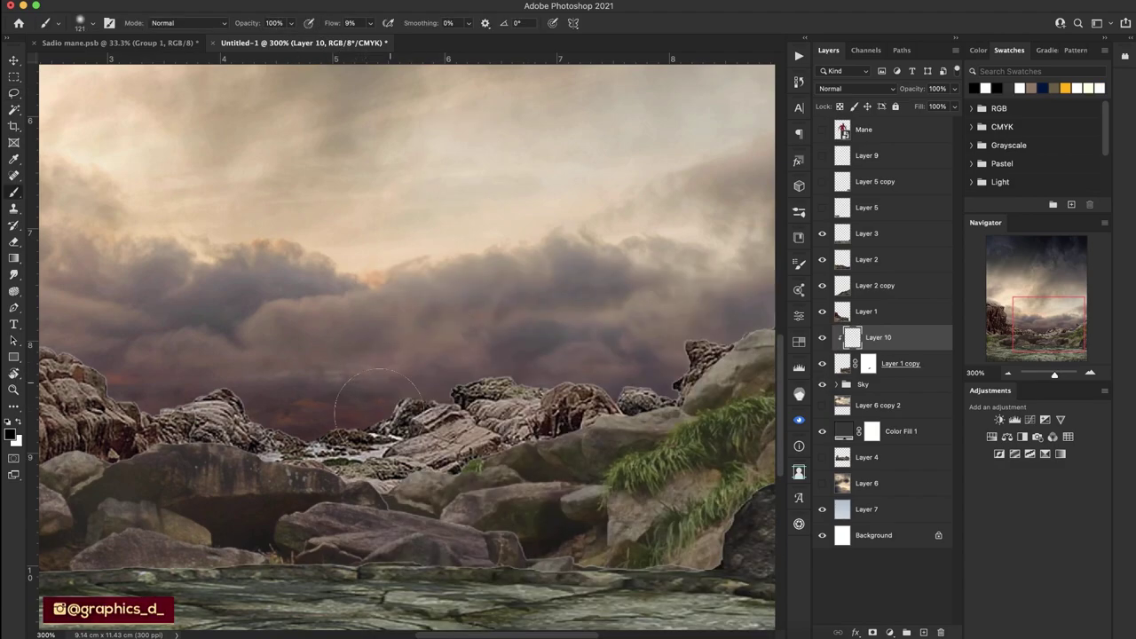
pyautogui.moveTo(338, 493)
pyautogui.mouseDown()
pyautogui.moveTo(593, 462)
pyautogui.moveTo(414, 496)
pyautogui.mouseUp()
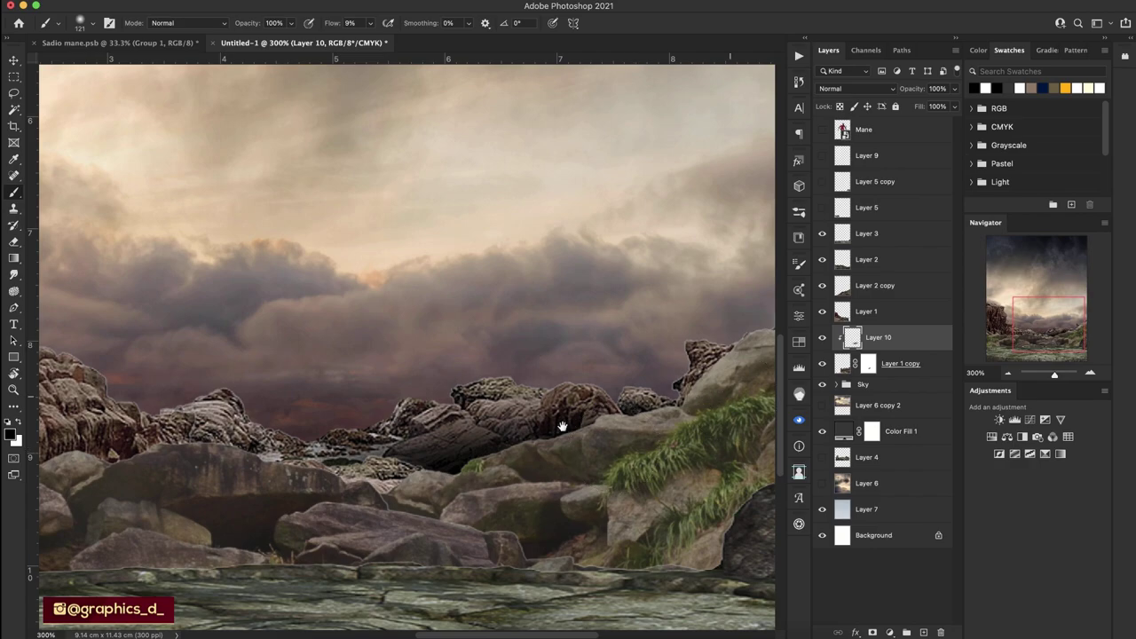
# Add Layer 11 clipped to Layer 1 and darken the lower rocks and cliff base with a 201 px brush.
pyautogui.moveTo(562, 427); pyautogui.dragTo(384, 430)
pyautogui.moveTo(317, 482); pyautogui.dragTo(624, 420)
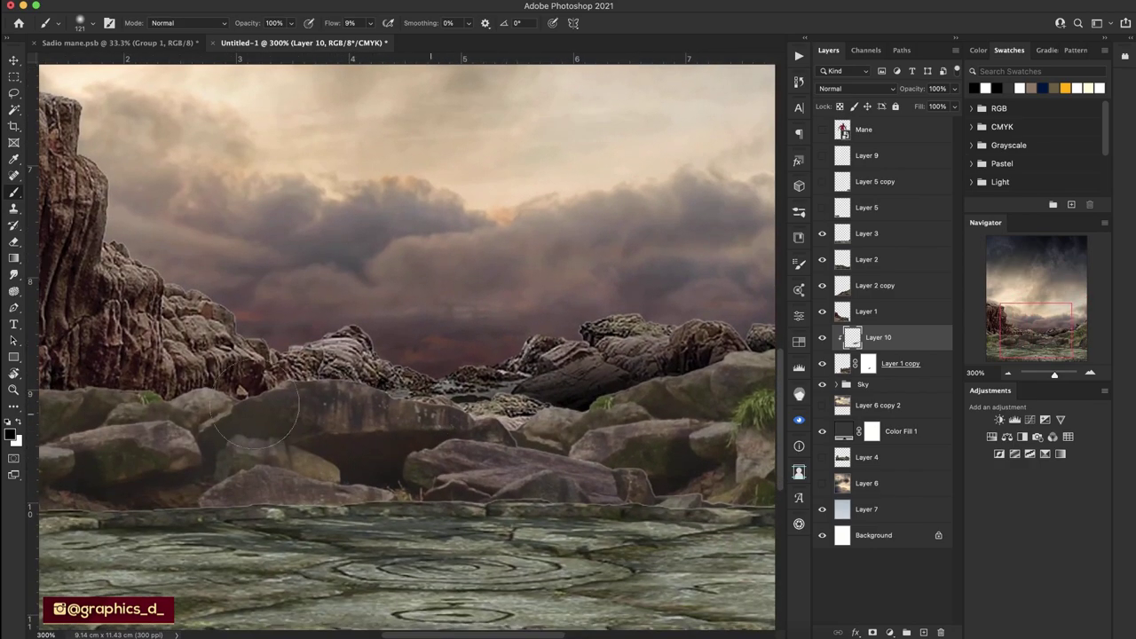
pyautogui.click(867, 319)
pyautogui.click(923, 633)
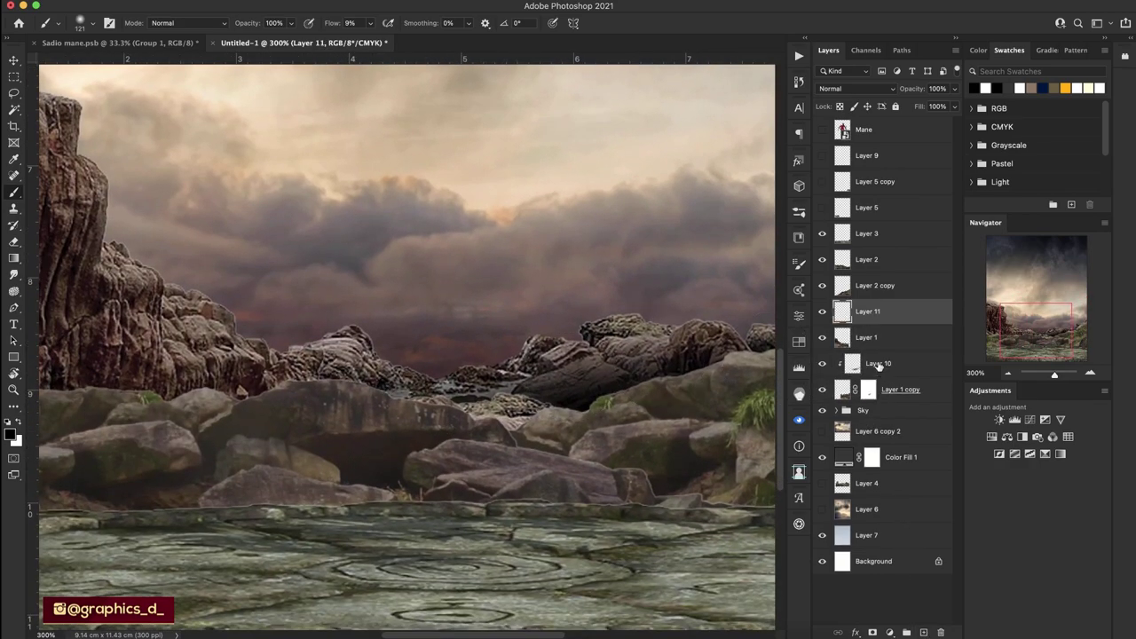
pyautogui.keyDown('alt'); pyautogui.click(874, 324); pyautogui.keyUp('alt')
pyautogui.moveTo(286, 405); pyautogui.dragTo(553, 486)
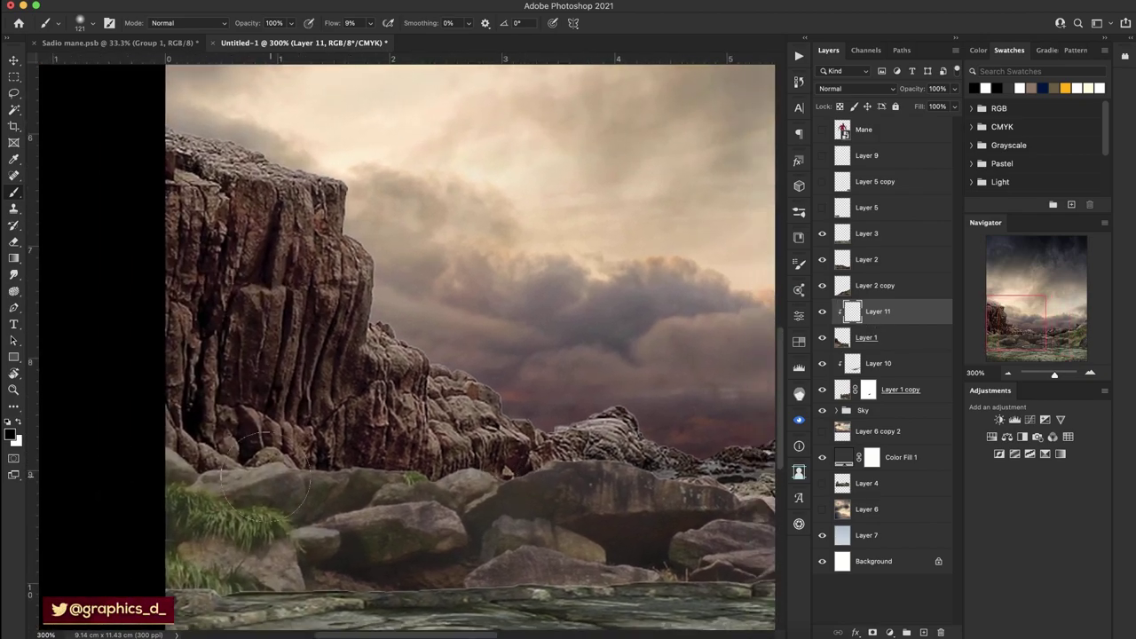
pyautogui.rightClick(247, 303)
pyautogui.write('201')
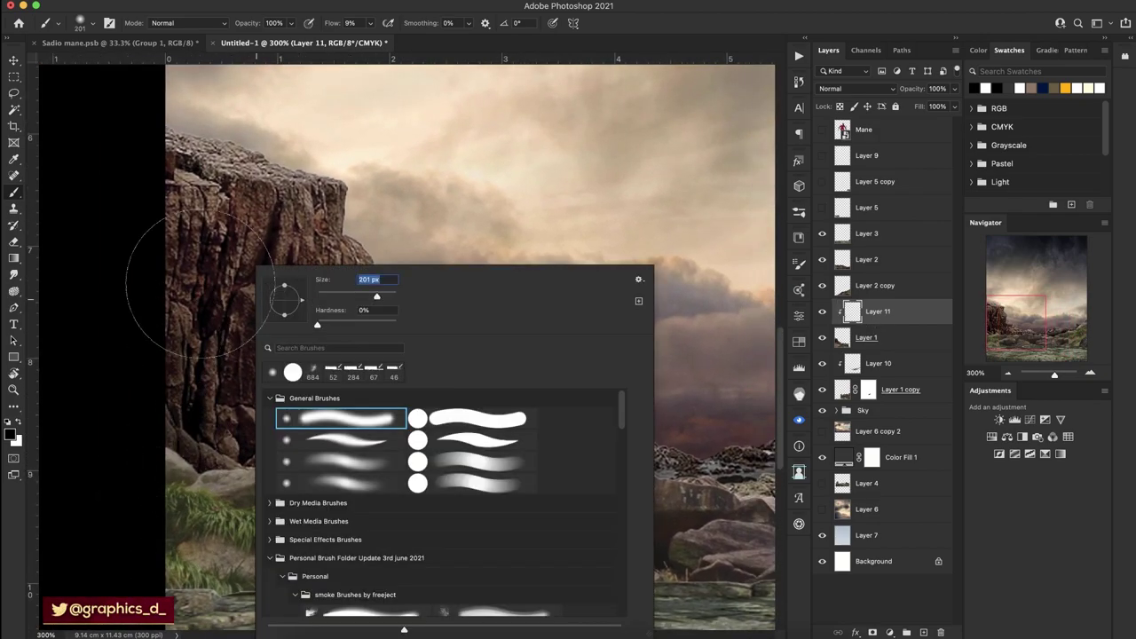
pyautogui.press('Return')
pyautogui.moveTo(352, 487)
pyautogui.mouseDown()
pyautogui.moveTo(255, 419)
pyautogui.moveTo(139, 469)
pyautogui.moveTo(165, 406)
pyautogui.moveTo(127, 151)
pyautogui.moveTo(284, 307)
pyautogui.moveTo(141, 217)
pyautogui.mouseUp()
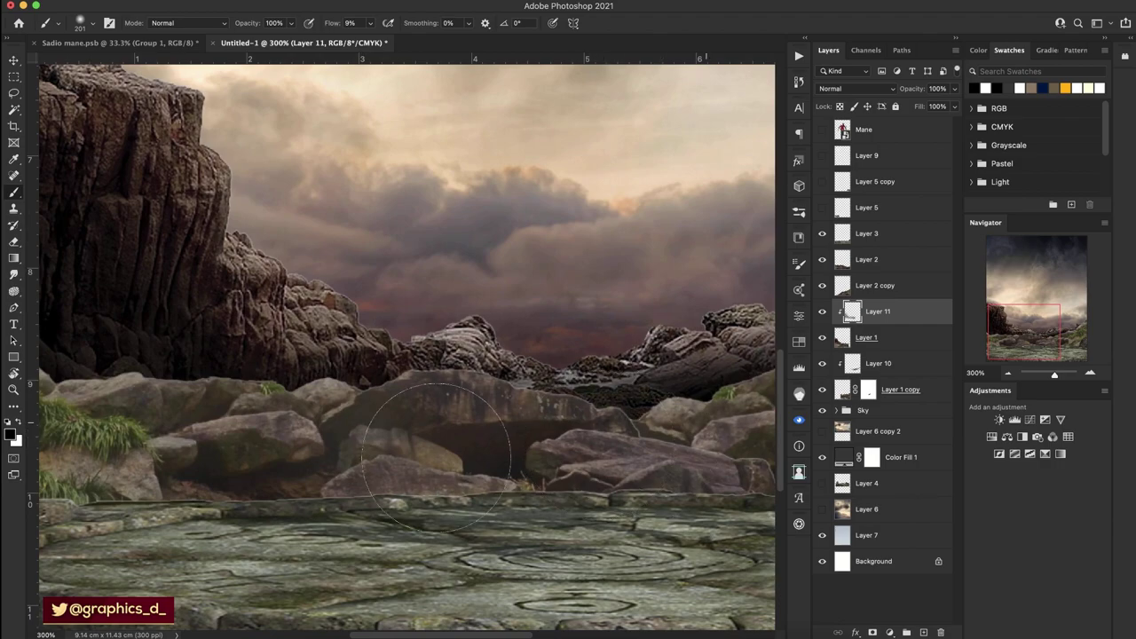
# Rotate and zoom the canvas view to check the rock shading.
pyautogui.click(1008, 373)
pyautogui.click(1007, 373)
pyautogui.press('r')
pyautogui.moveTo(455, 356); pyautogui.dragTo(419, 447)
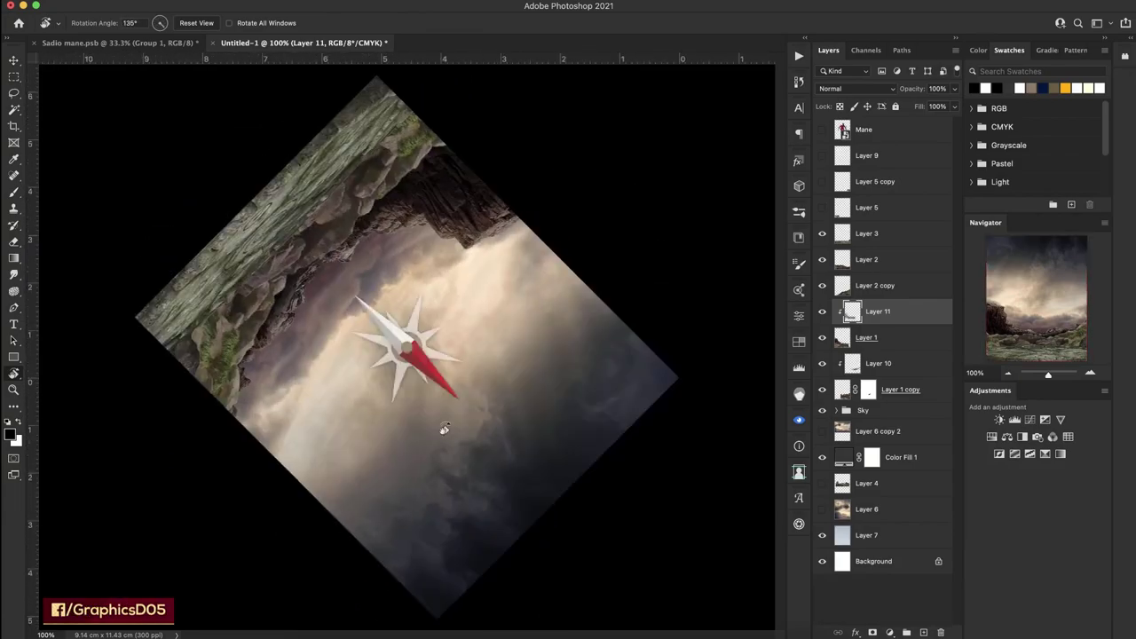
pyautogui.moveTo(420, 447)
pyautogui.mouseDown()
pyautogui.moveTo(733, 414)
pyautogui.moveTo(586, 488)
pyautogui.mouseUp()
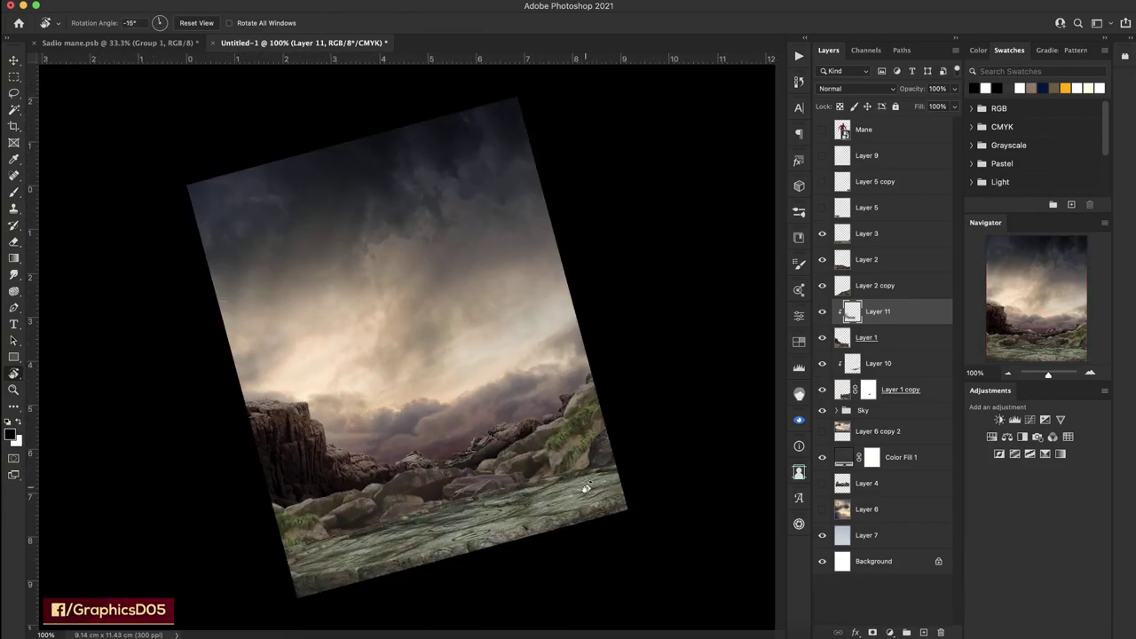
pyautogui.press('Escape')
pyautogui.click(1084, 372)
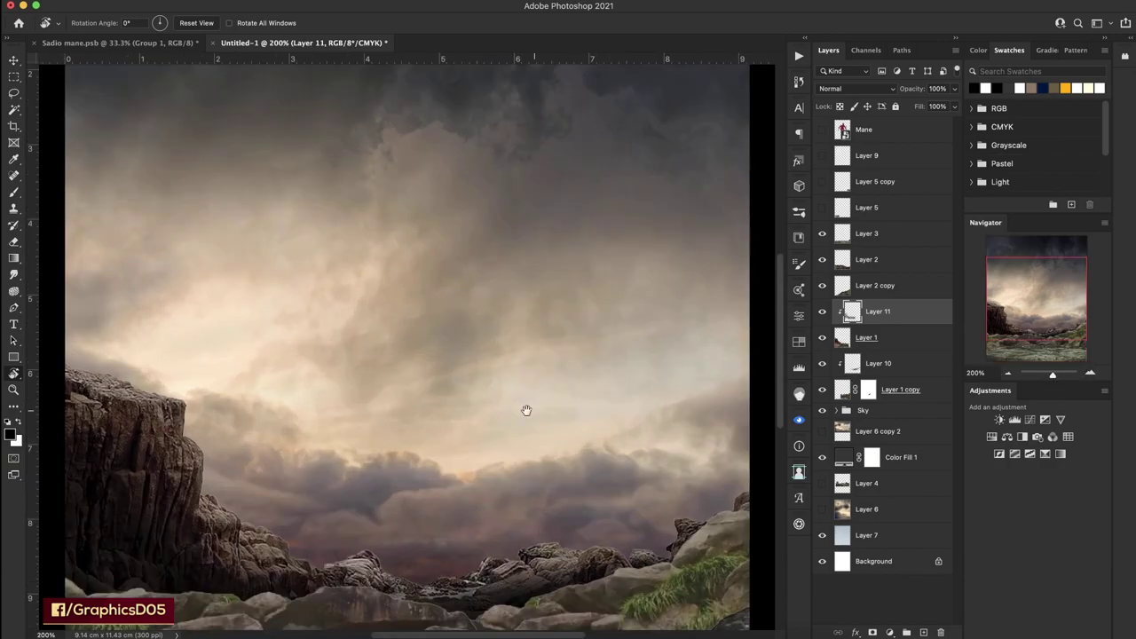
pyautogui.hscroll(-3, 512, 371)
# Dab a little more shading on the left cliff and recheck the tilted view.
pyautogui.press('b')
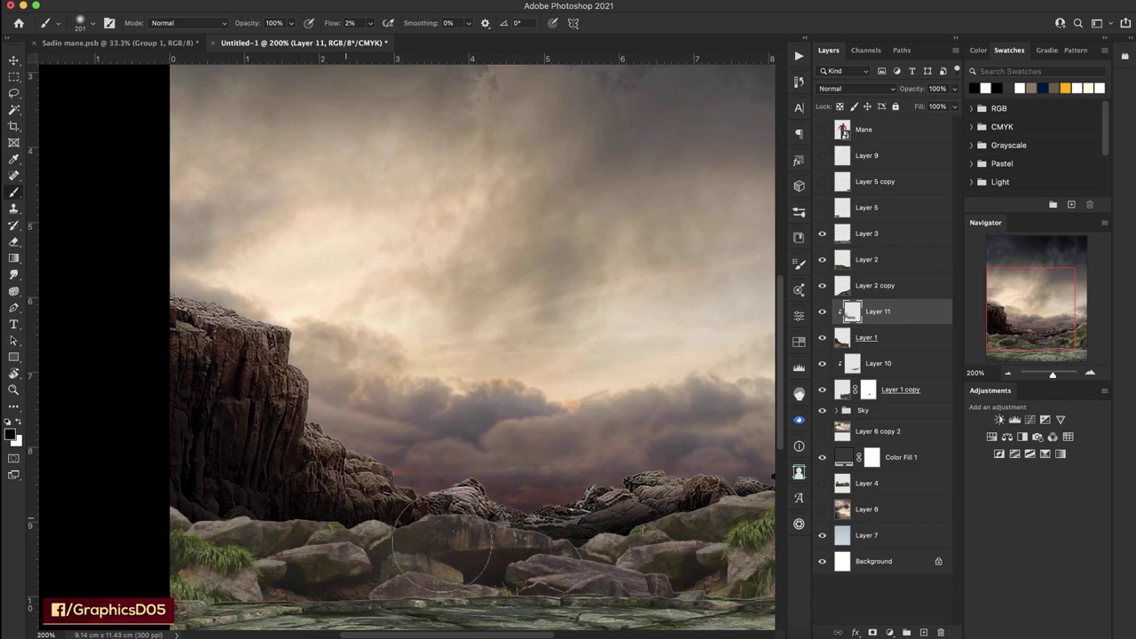
pyautogui.hscroll(5, 443, 462)
pyautogui.scroll(-2, 444, 461)
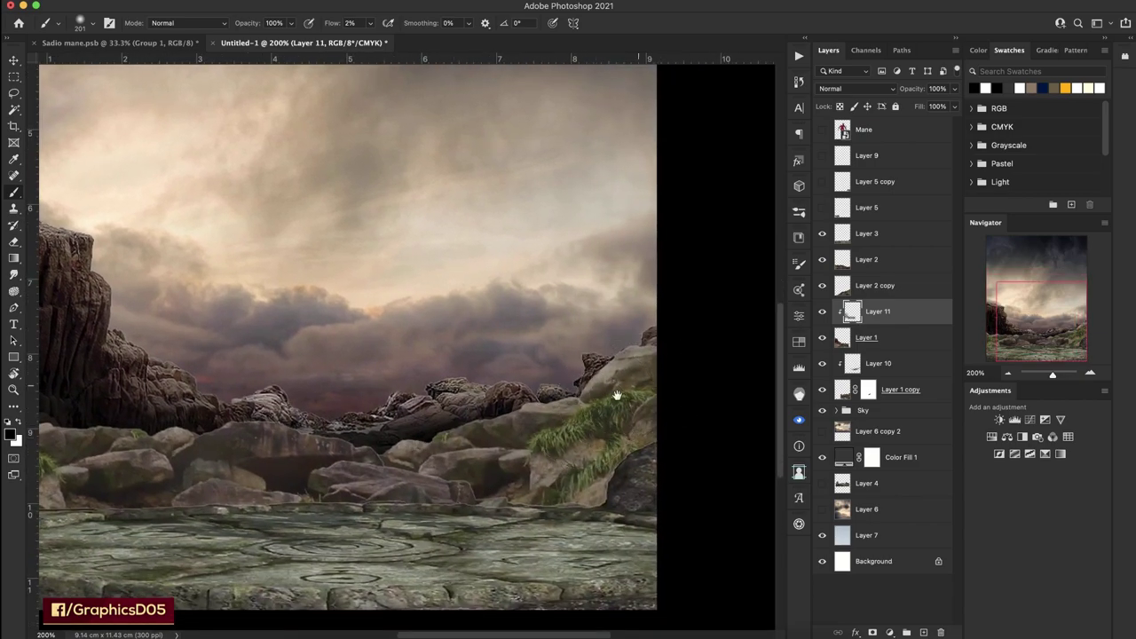
pyautogui.moveTo(433, 415); pyautogui.dragTo(571, 405)
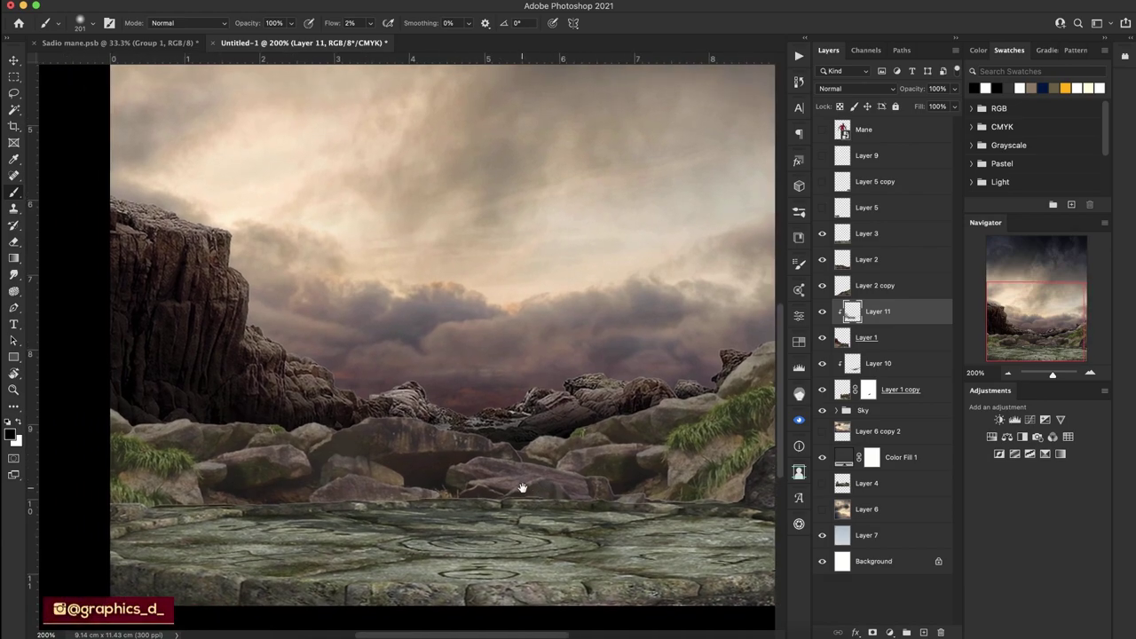
pyautogui.moveTo(522, 487); pyautogui.dragTo(523, 488)
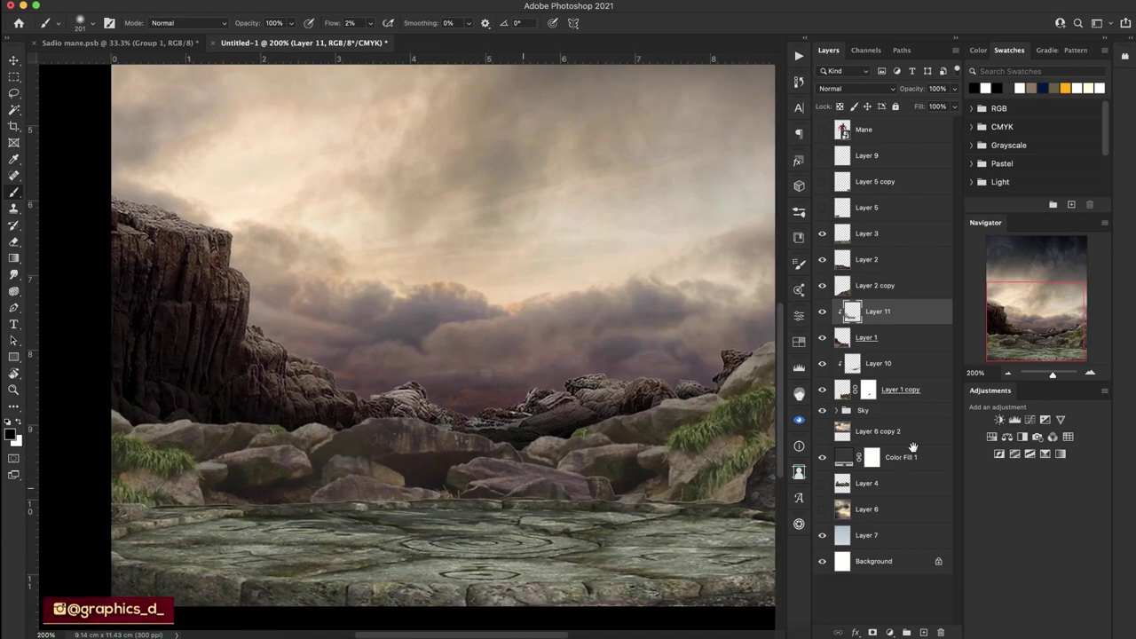
pyautogui.hotkey('ctrl', '1')
pyautogui.press('r')
pyautogui.moveTo(591, 372)
pyautogui.mouseDown()
pyautogui.moveTo(401, 354)
pyautogui.moveTo(482, 292)
pyautogui.mouseUp()
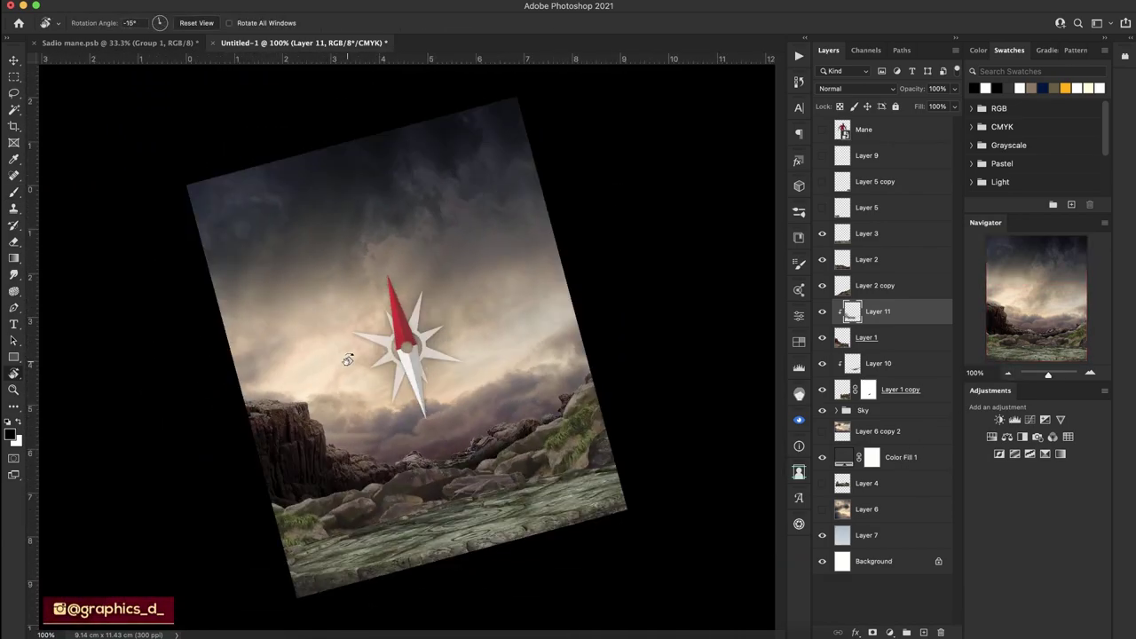
pyautogui.click(907, 341)
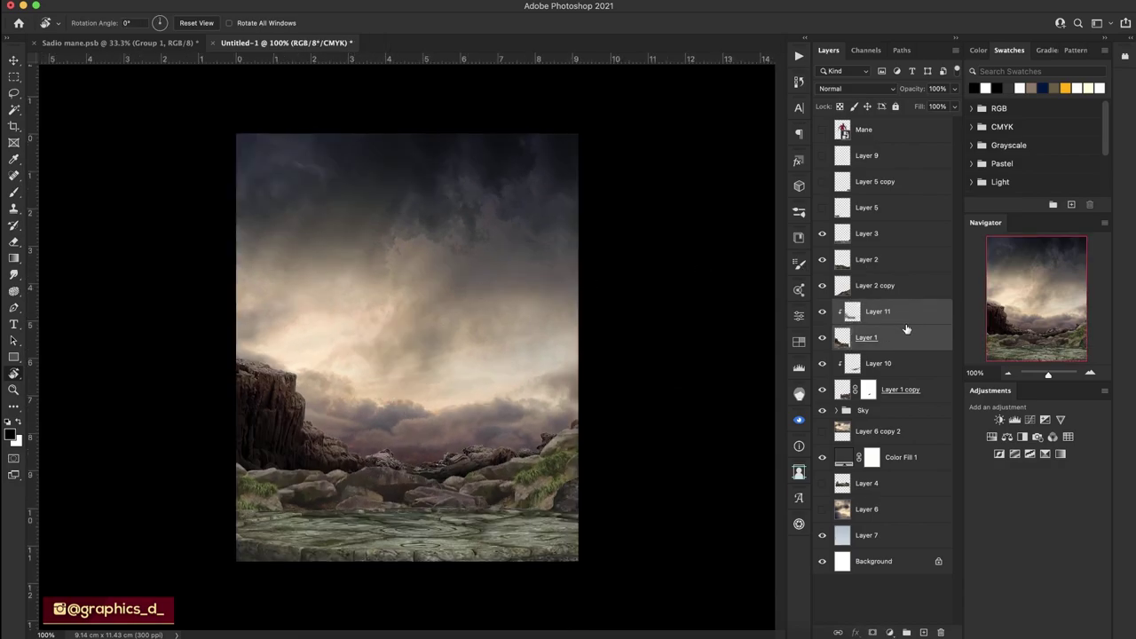
# Group the rock shading layers and Layer 1 copy into Group 1, then line up the ridge view.
pyautogui.click(910, 385)
pyautogui.keyDown('shift'); pyautogui.click(916, 327); pyautogui.keyUp('shift')
pyautogui.hotkey('ctrl', 'g')
pyautogui.click(1090, 373)
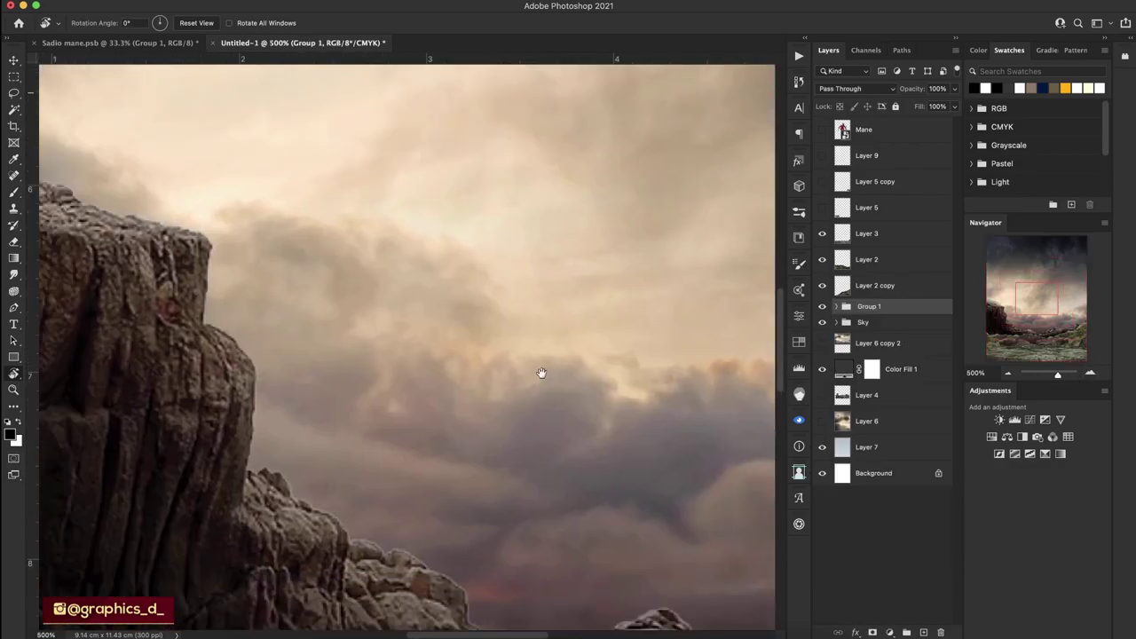
pyautogui.moveTo(541, 373); pyautogui.dragTo(629, 325)
pyautogui.press('r')
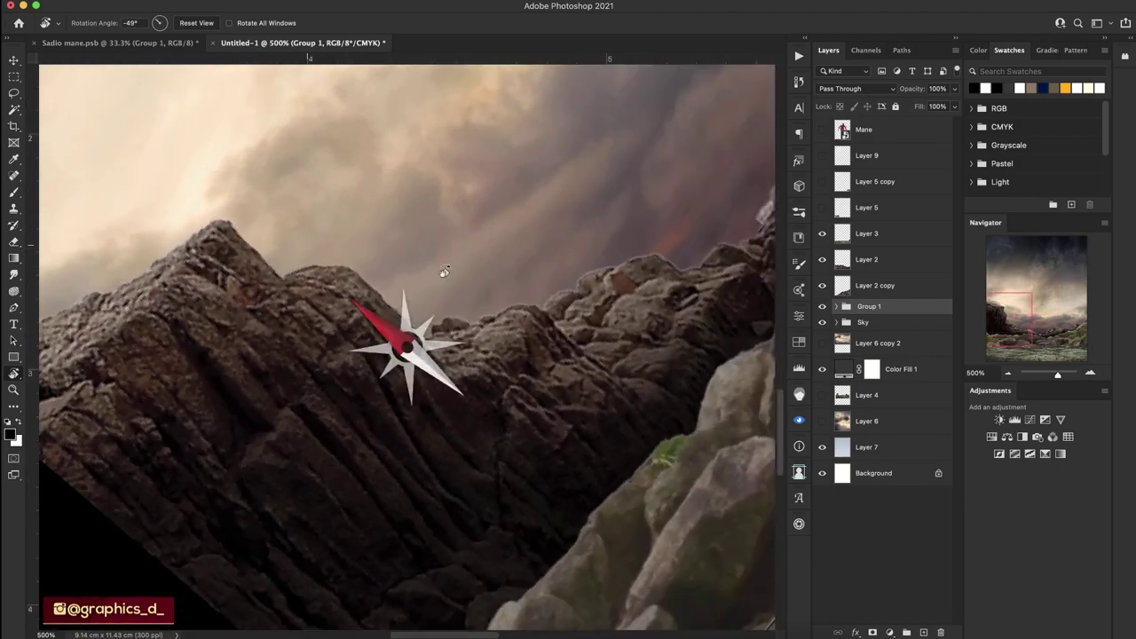
pyautogui.moveTo(443, 272); pyautogui.dragTo(60, 172)
# Lasso-trace the rock peak's edge and the sky above the ridge.
pyautogui.click(14, 94)
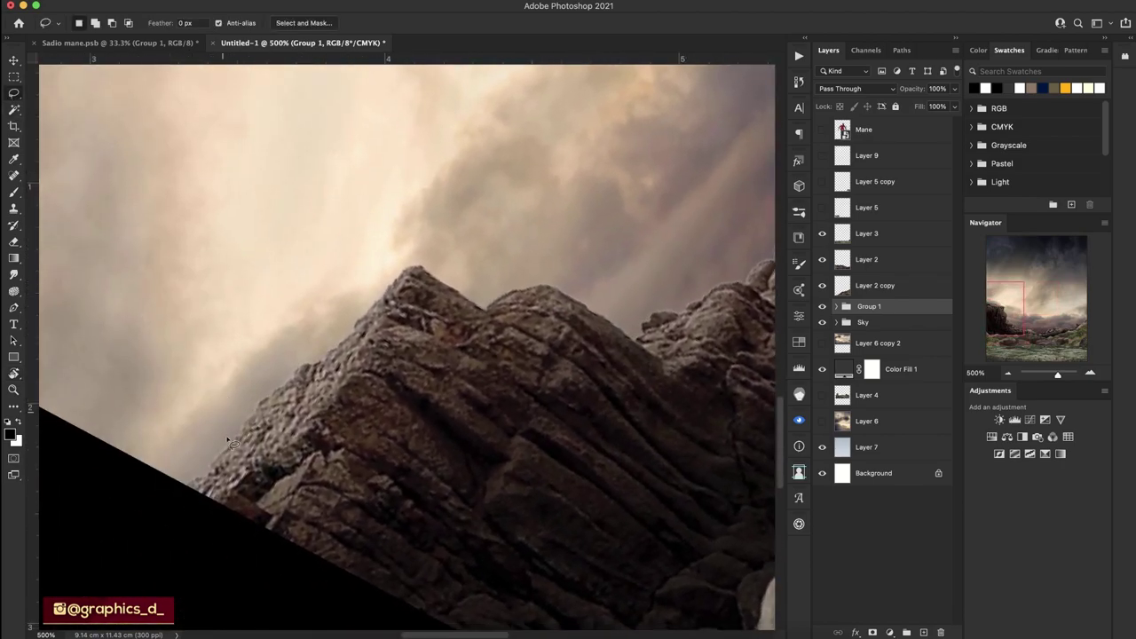
pyautogui.moveTo(231, 453); pyautogui.dragTo(274, 398)
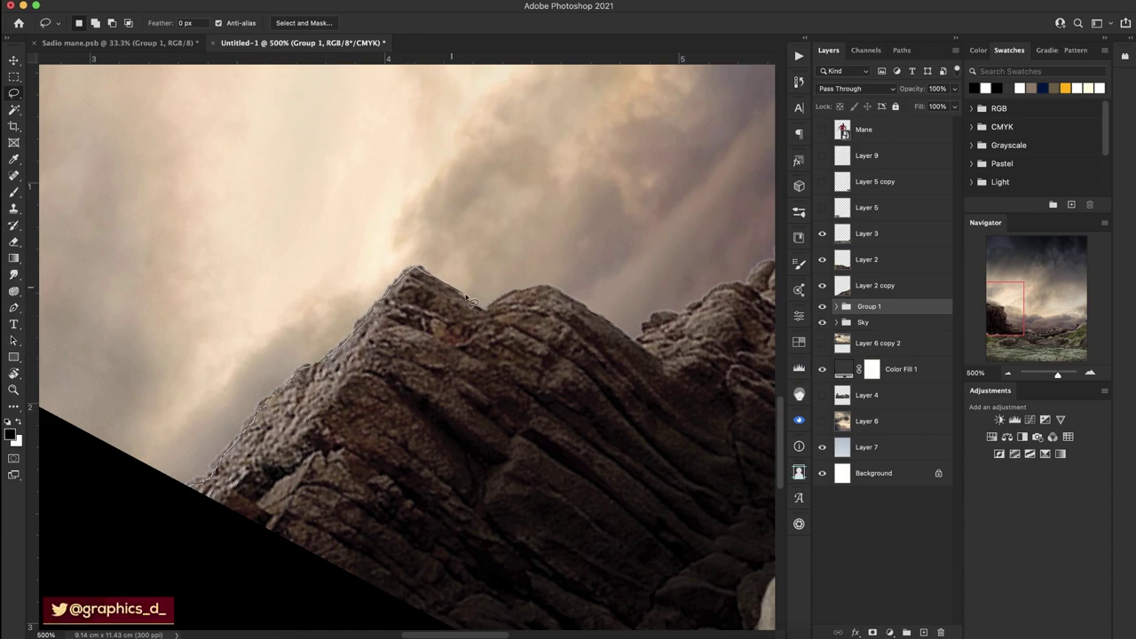
pyautogui.moveTo(473, 303); pyautogui.dragTo(175, 398)
pyautogui.moveTo(191, 468); pyautogui.dragTo(184, 482)
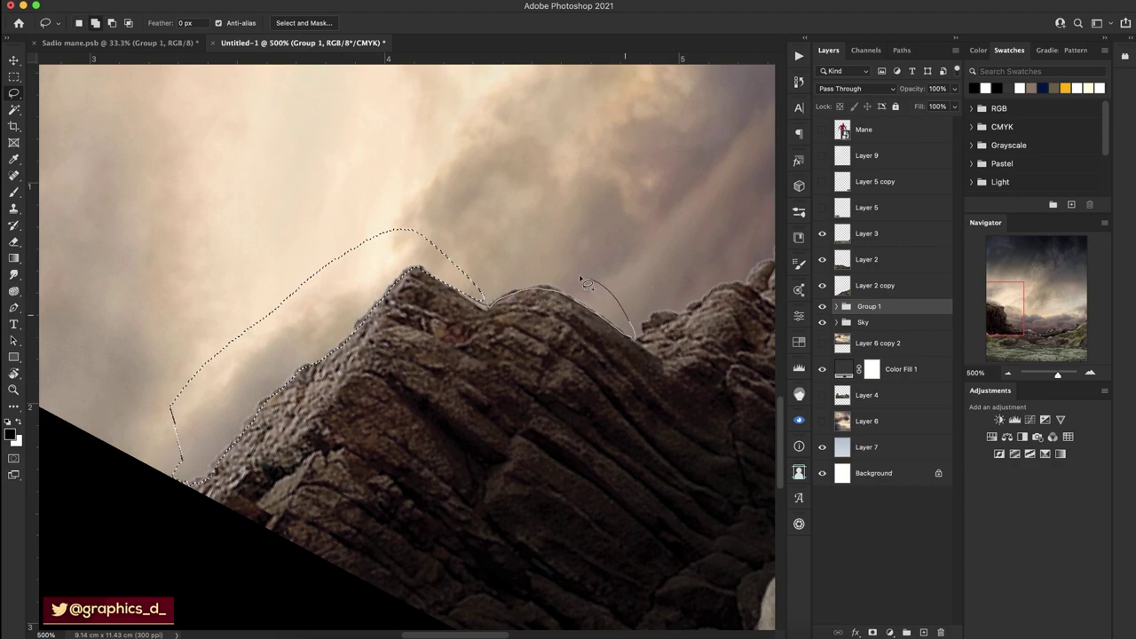
pyautogui.moveTo(632, 343); pyautogui.dragTo(473, 284)
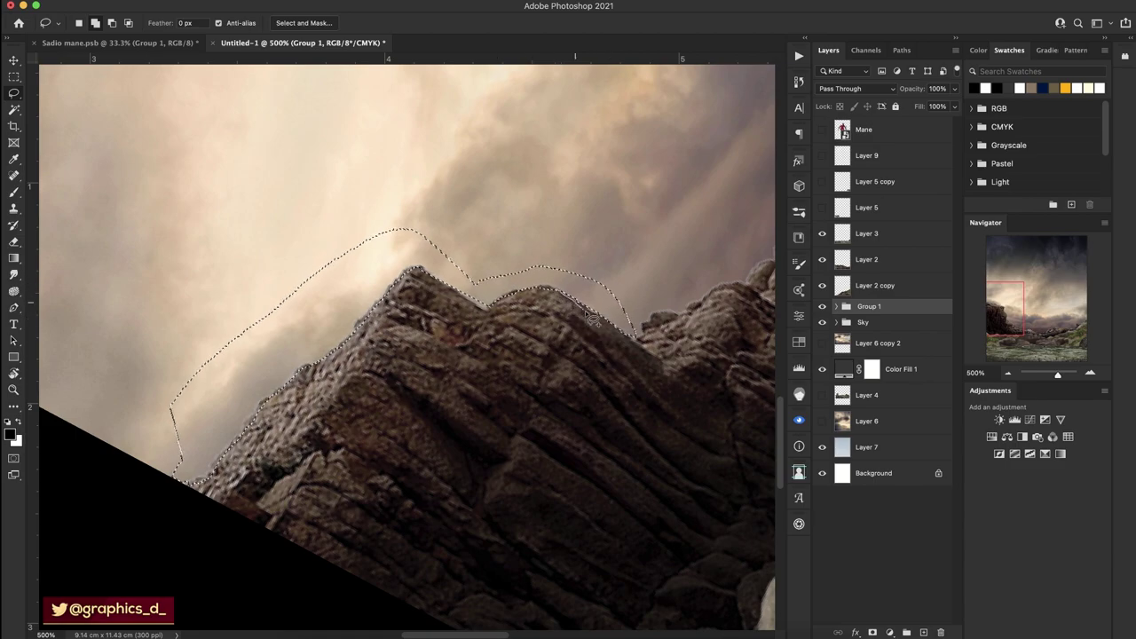
pyautogui.moveTo(628, 332); pyautogui.dragTo(486, 359)
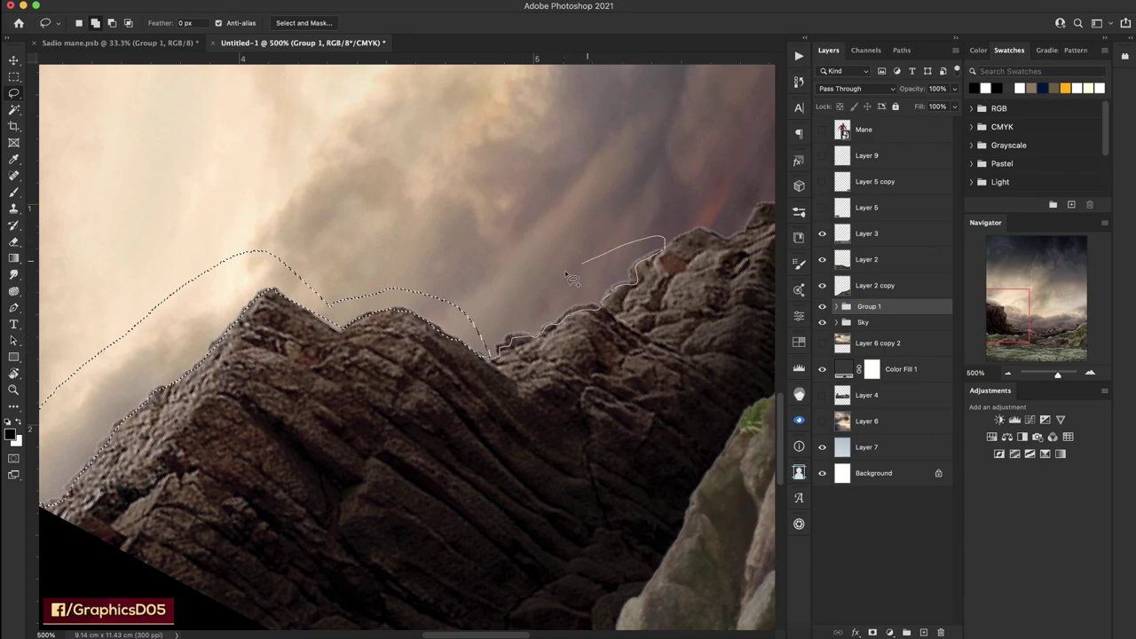
pyautogui.moveTo(664, 259)
pyautogui.mouseDown()
pyautogui.moveTo(462, 360)
pyautogui.moveTo(485, 346)
pyautogui.mouseUp()
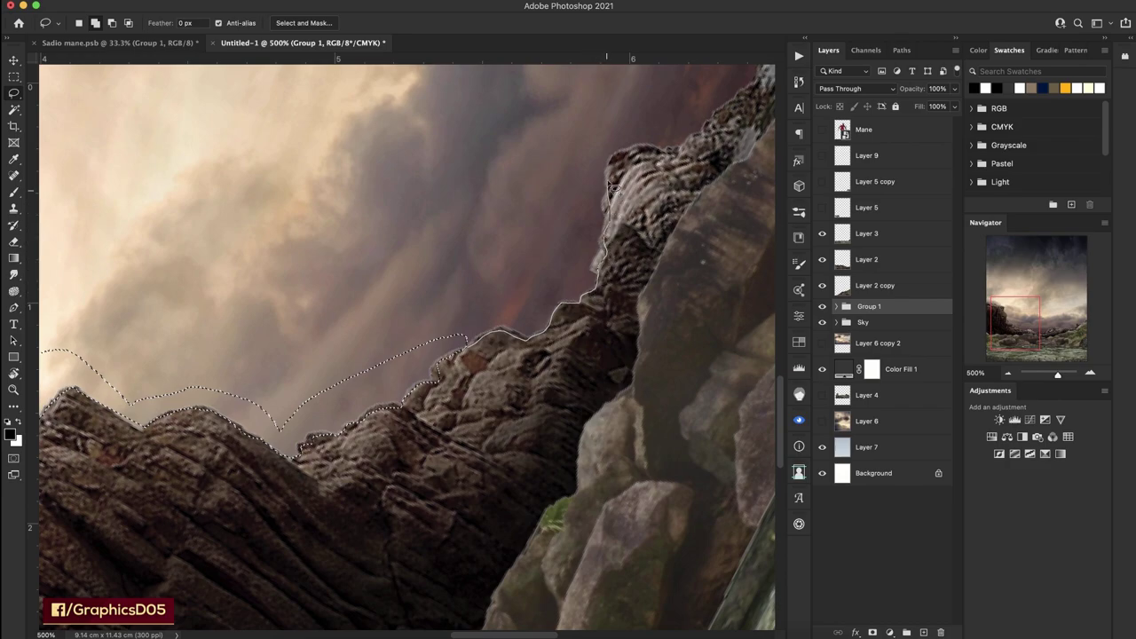
pyautogui.moveTo(624, 155); pyautogui.dragTo(536, 265)
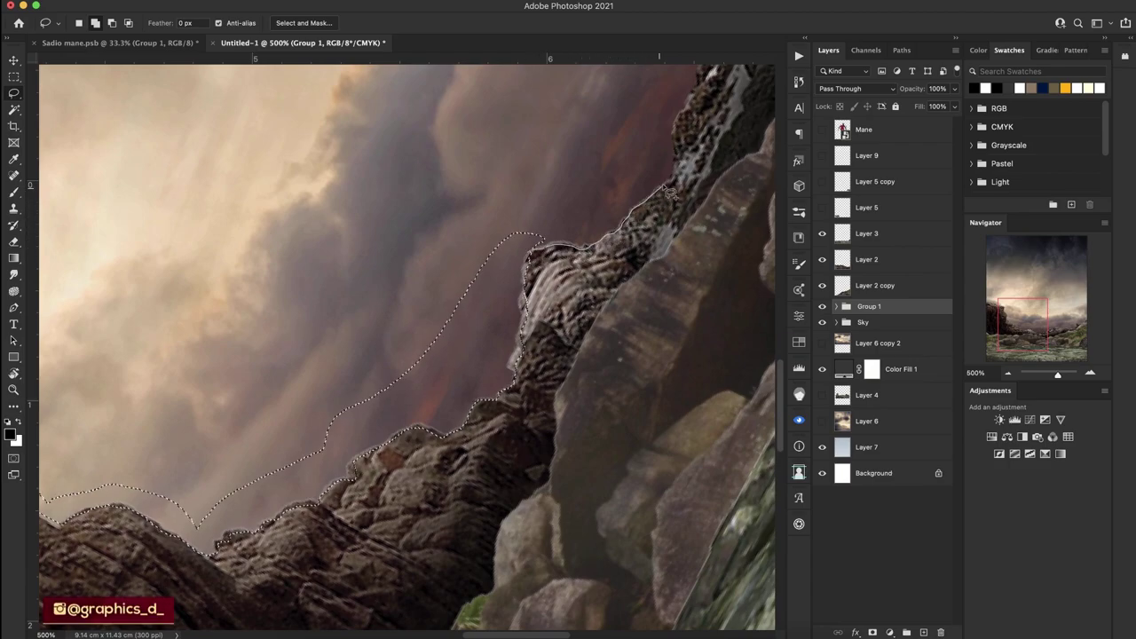
# Finish tracing down the rock and grass edge, then mask Group 1 with the selection.
pyautogui.moveTo(671, 165); pyautogui.dragTo(535, 393)
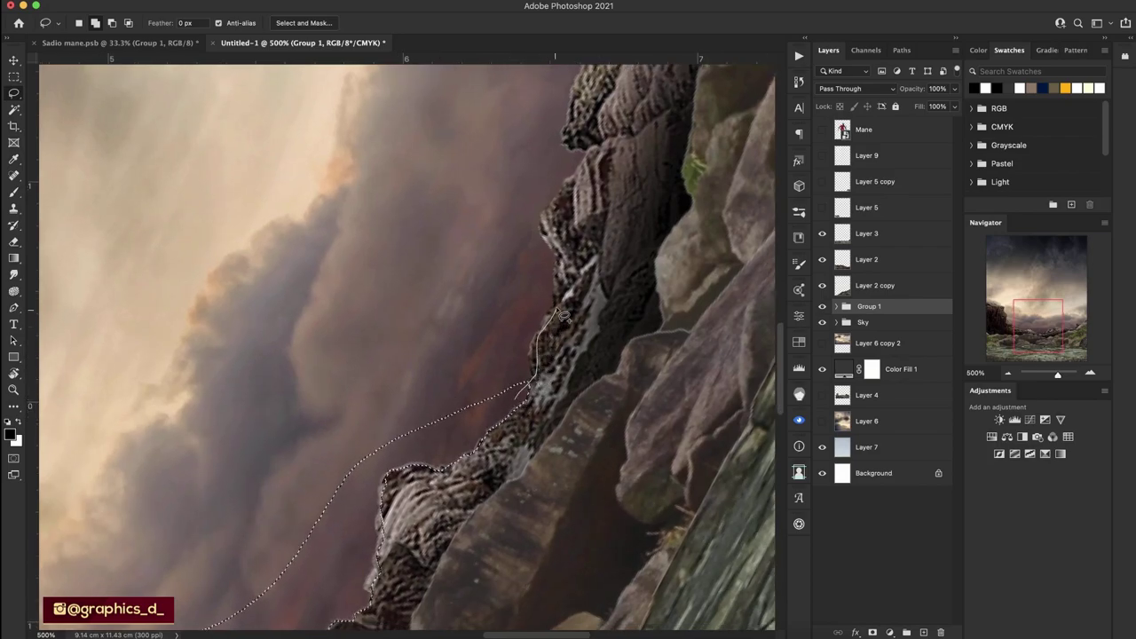
pyautogui.moveTo(562, 315); pyautogui.dragTo(533, 406)
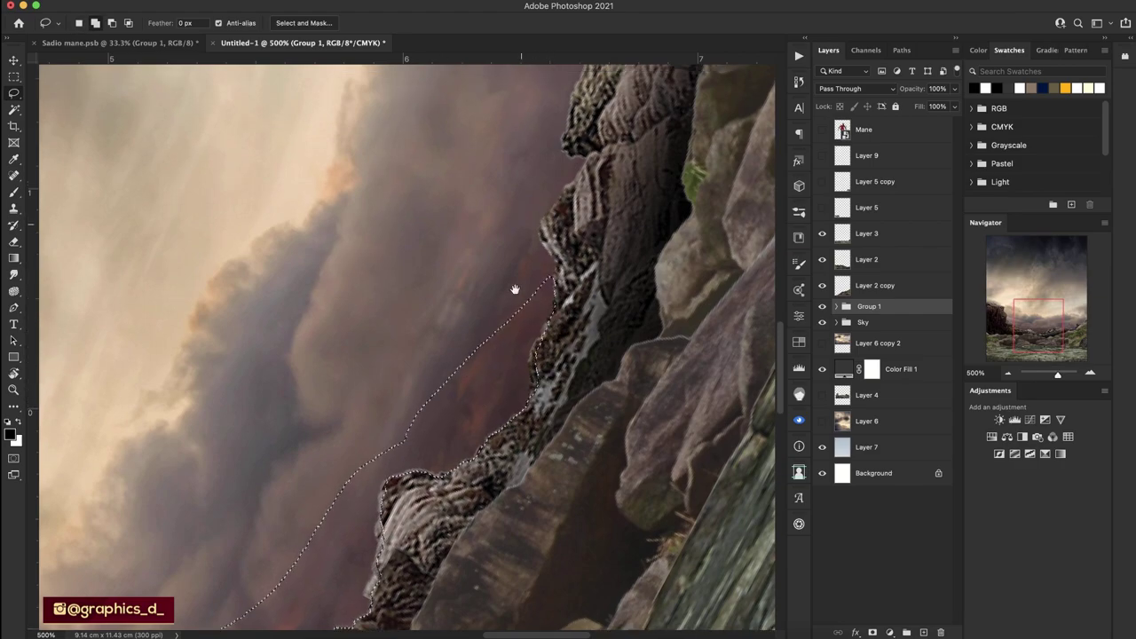
pyautogui.moveTo(514, 287); pyautogui.dragTo(497, 440)
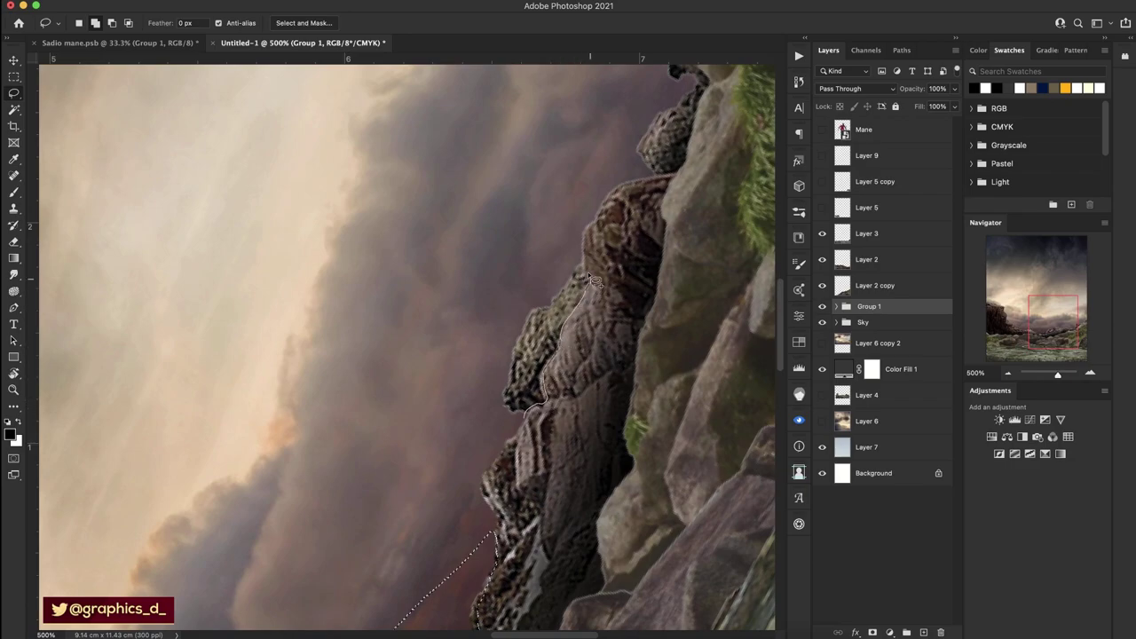
pyautogui.moveTo(573, 254); pyautogui.dragTo(575, 360)
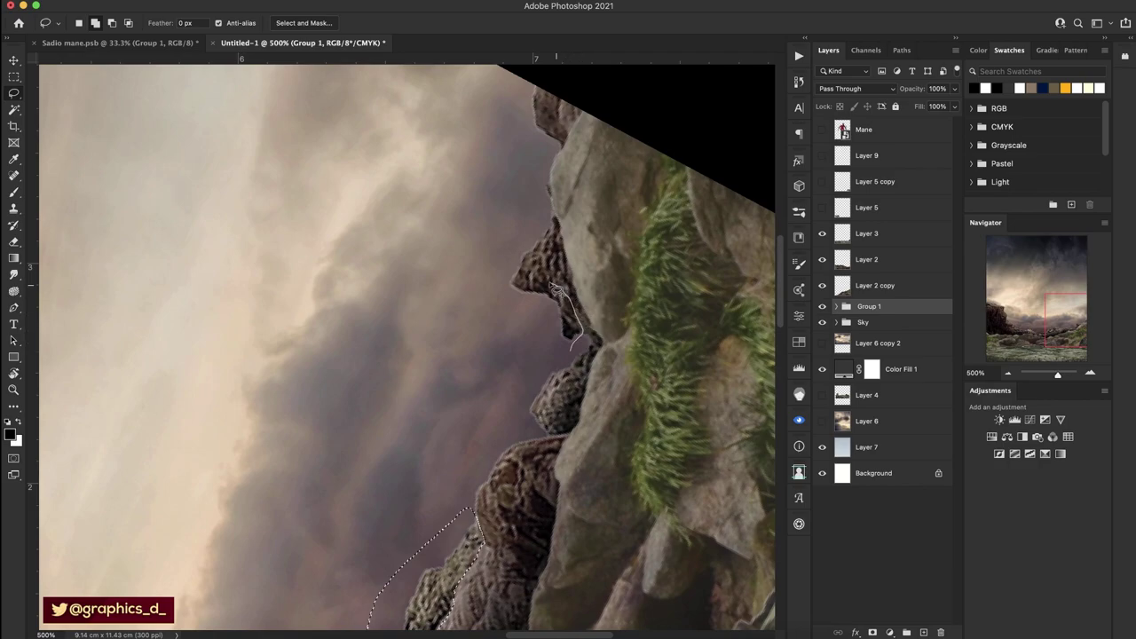
pyautogui.moveTo(529, 238); pyautogui.dragTo(575, 348)
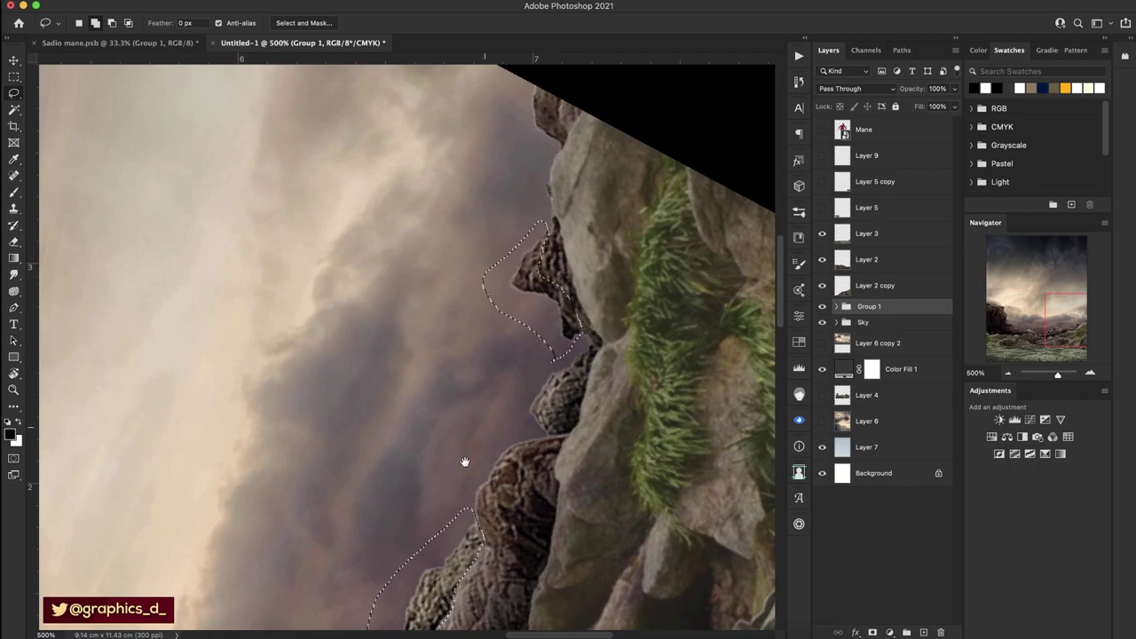
pyautogui.moveTo(464, 461)
pyautogui.mouseDown()
pyautogui.moveTo(435, 379)
pyautogui.moveTo(588, 266)
pyautogui.mouseUp()
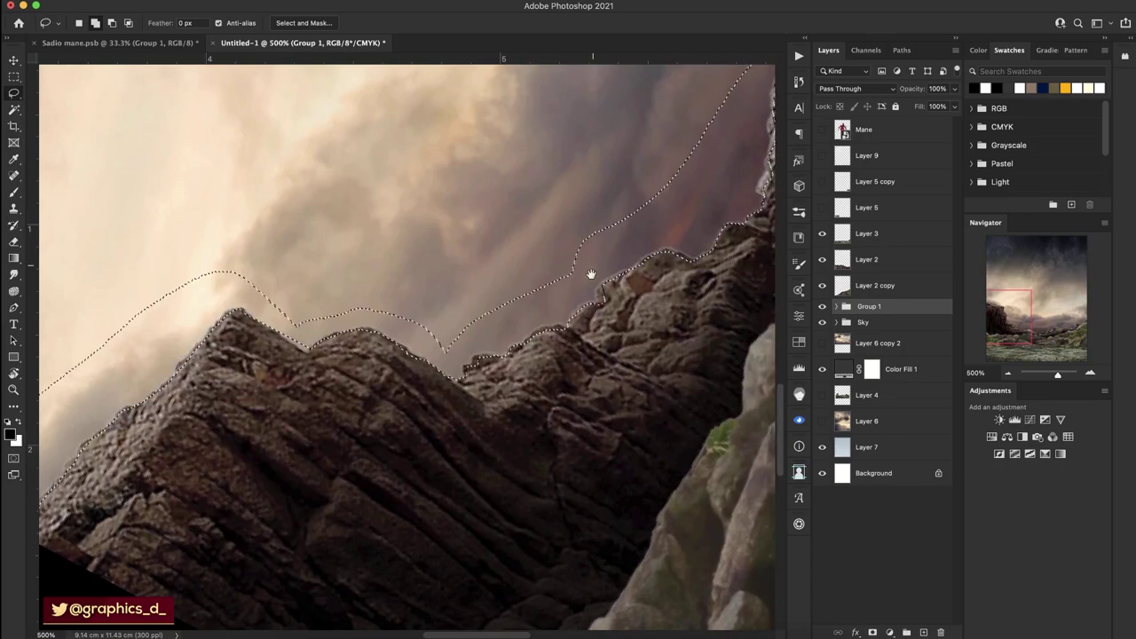
pyautogui.click(872, 632)
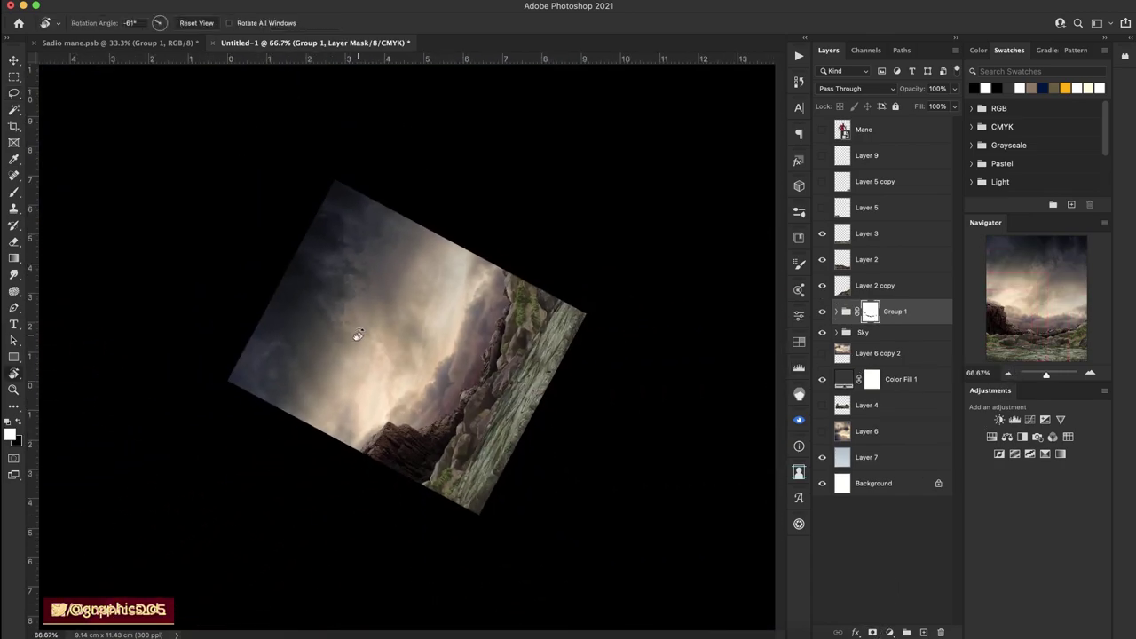
# Show Layer 2 copy and group it with Layer 2 as Group 2.
pyautogui.moveTo(418, 334); pyautogui.dragTo(479, 291)
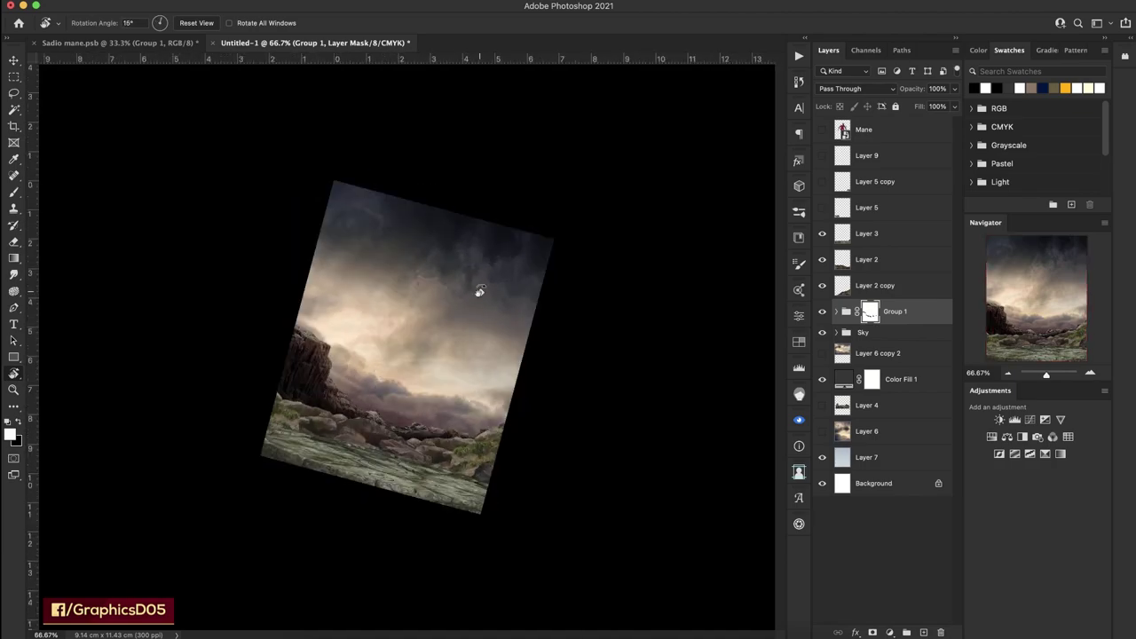
pyautogui.doubleClick(1090, 374)
pyautogui.press('Escape')
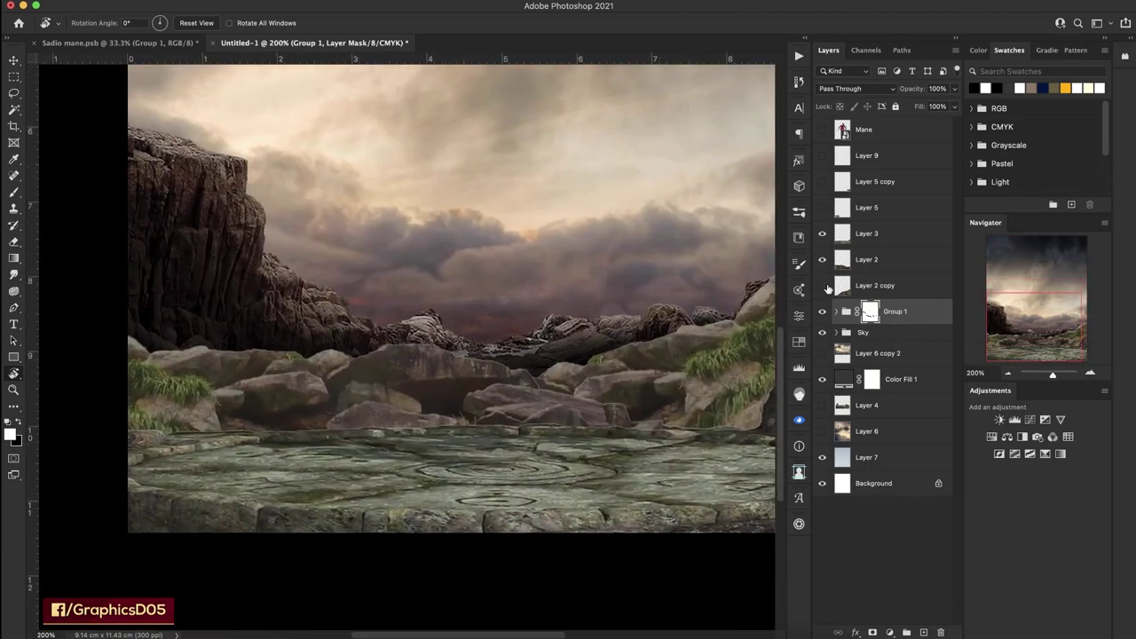
pyautogui.click(822, 285)
pyautogui.click(874, 284)
pyautogui.keyDown('shift'); pyautogui.click(868, 260); pyautogui.keyUp('shift')
pyautogui.hotkey('ctrl', 'g')
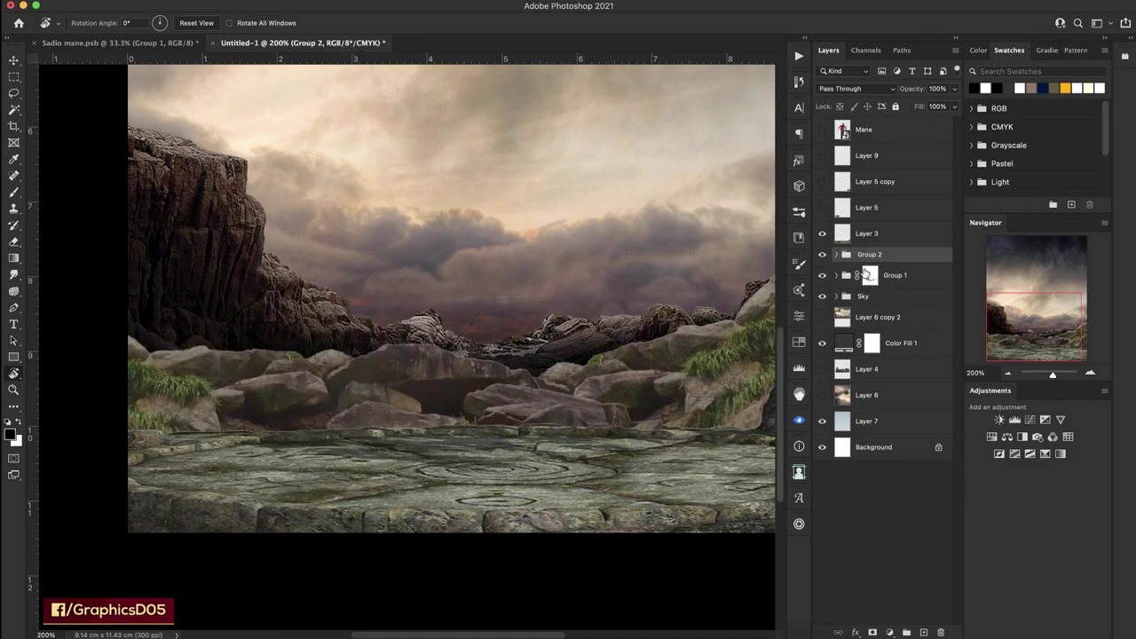
# Add an Exposure adjustment clipped to Group 2 (exposure -1.31, gamma 0.84), then show Layer 3.
pyautogui.click(889, 632)
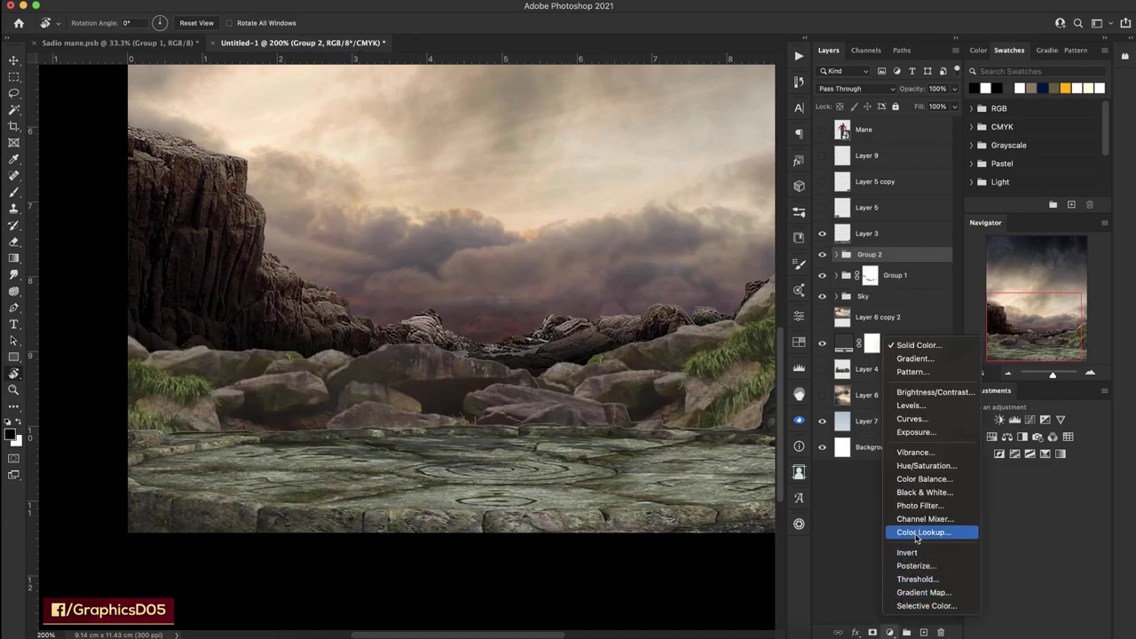
pyautogui.click(915, 432)
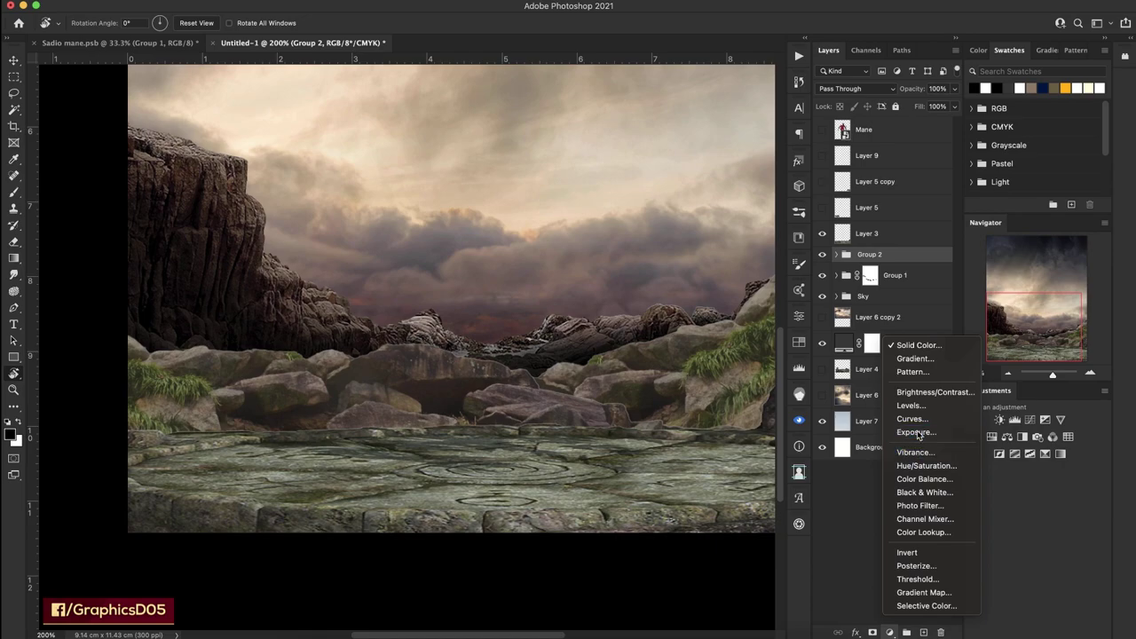
pyautogui.click(689, 584)
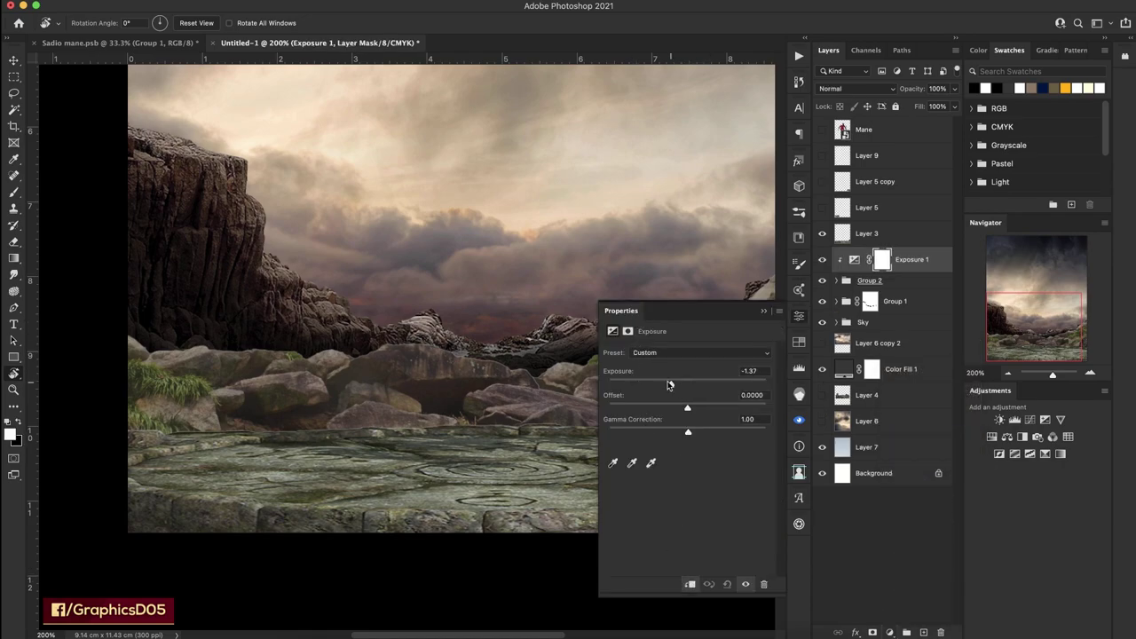
pyautogui.moveTo(670, 384); pyautogui.dragTo(667, 384)
pyautogui.moveTo(689, 433); pyautogui.dragTo(702, 435)
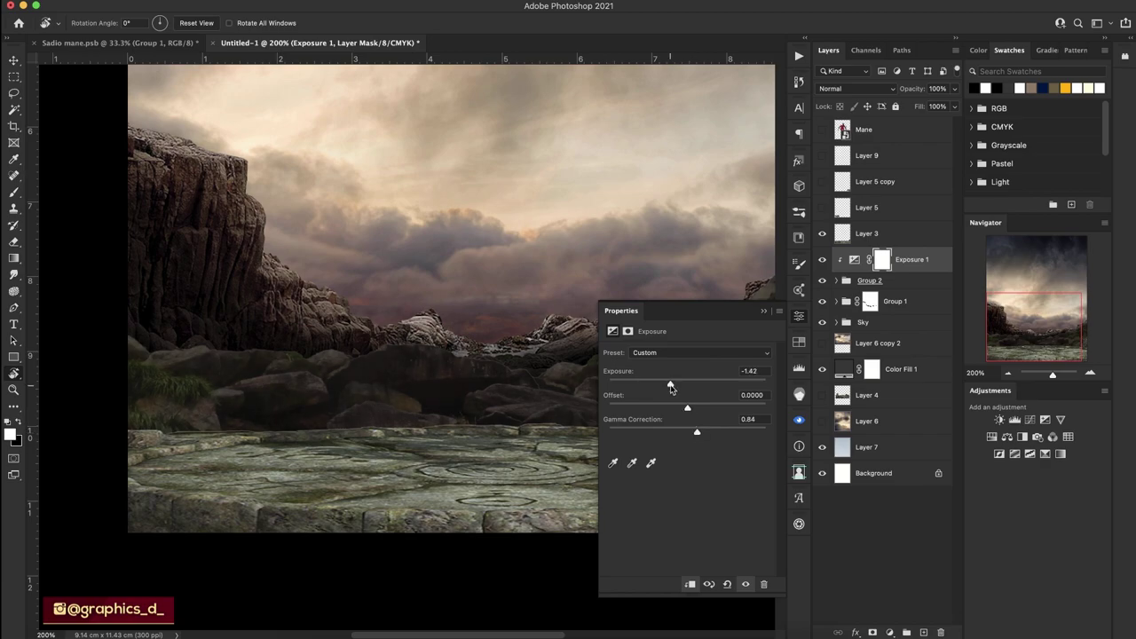
pyautogui.click(990, 373)
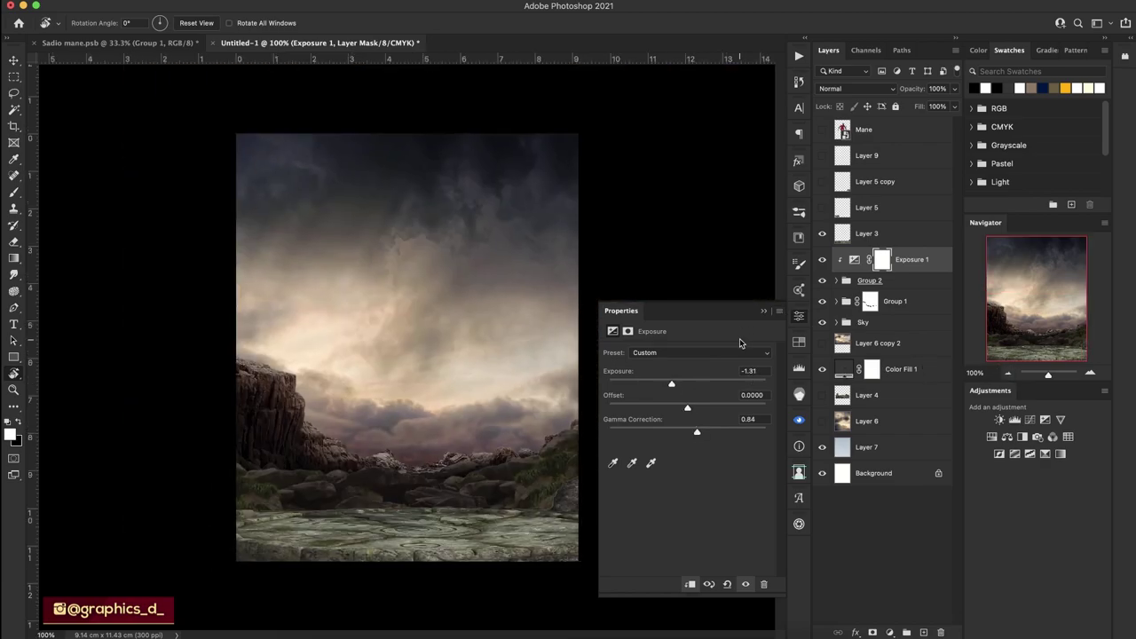
pyautogui.click(764, 311)
pyautogui.moveTo(470, 371)
pyautogui.mouseDown()
pyautogui.moveTo(496, 397)
pyautogui.moveTo(451, 223)
pyautogui.moveTo(400, 317)
pyautogui.moveTo(423, 398)
pyautogui.moveTo(501, 400)
pyautogui.moveTo(520, 388)
pyautogui.mouseUp()
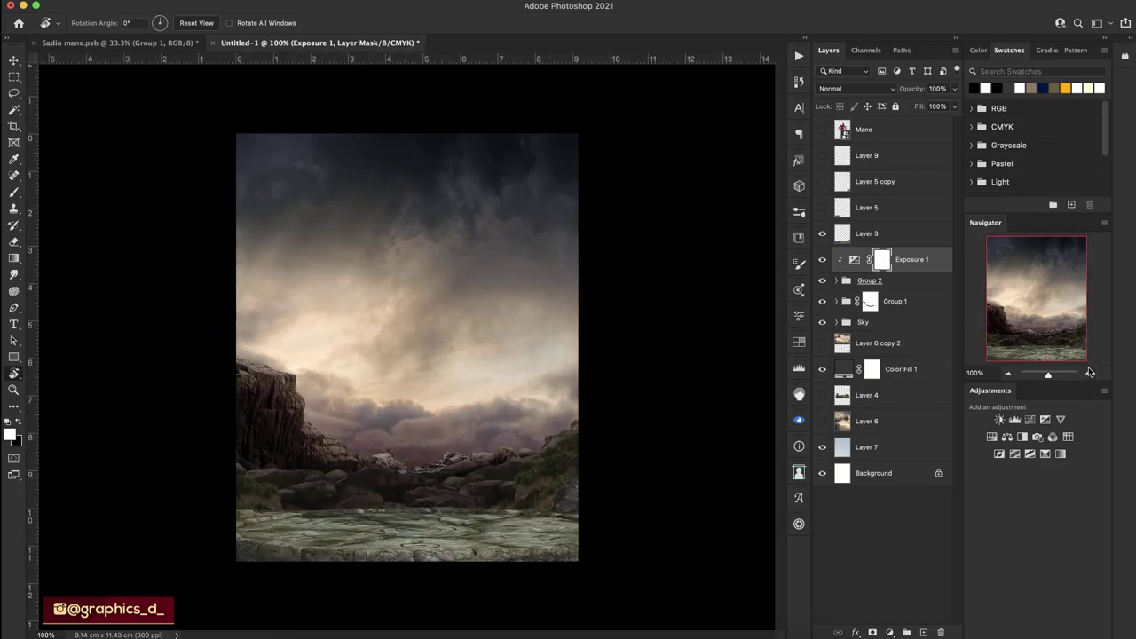
pyautogui.click(822, 233)
pyautogui.click(867, 233)
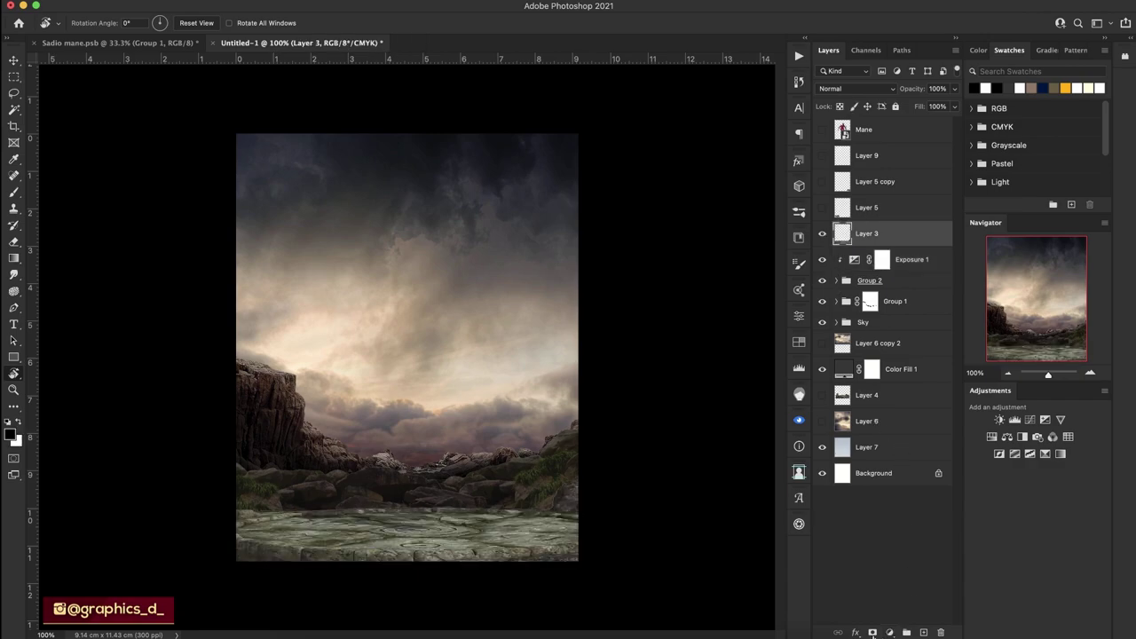
# Add a black Solid Color fill layer clipped to Layer 3, discarding a stray Exposure layer.
pyautogui.click(890, 632)
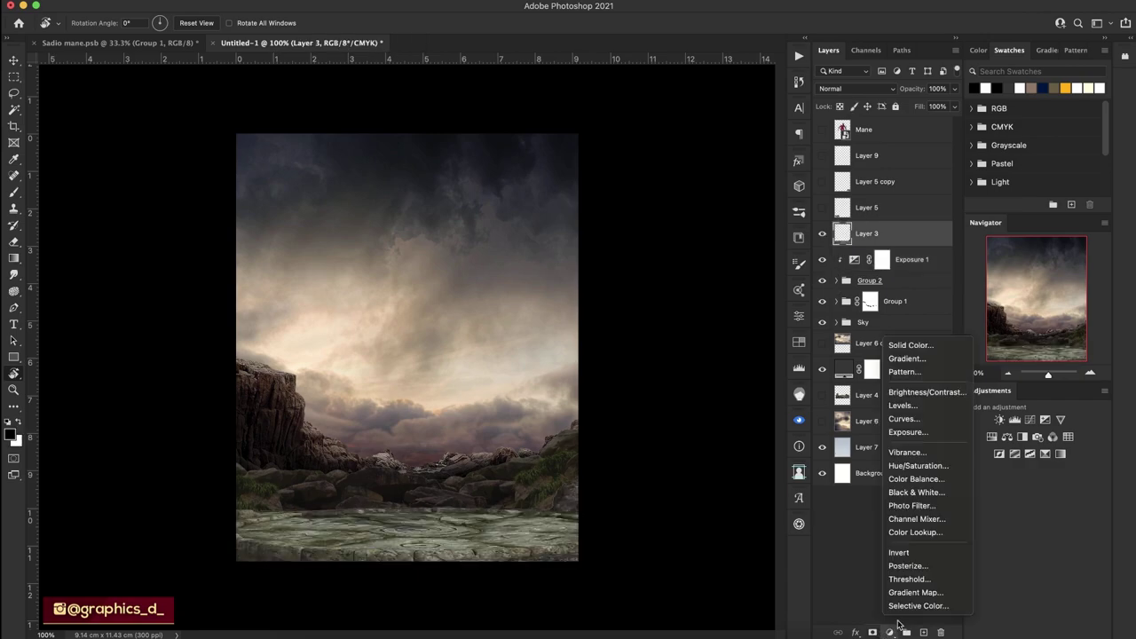
pyautogui.click(907, 432)
pyautogui.click(763, 584)
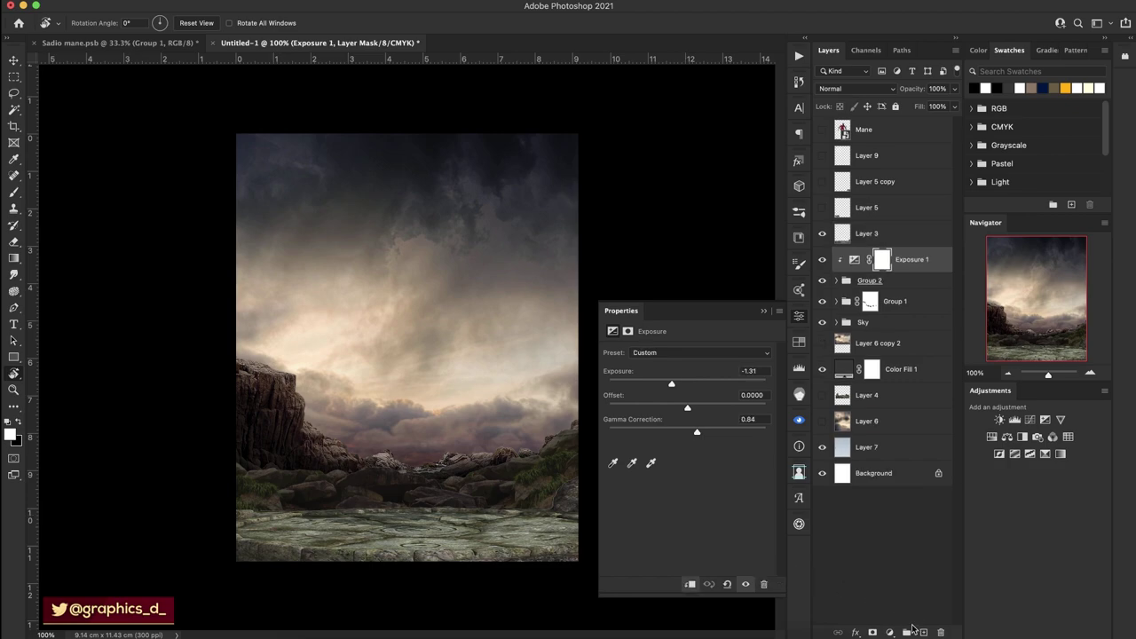
pyautogui.click(889, 632)
pyautogui.click(889, 632)
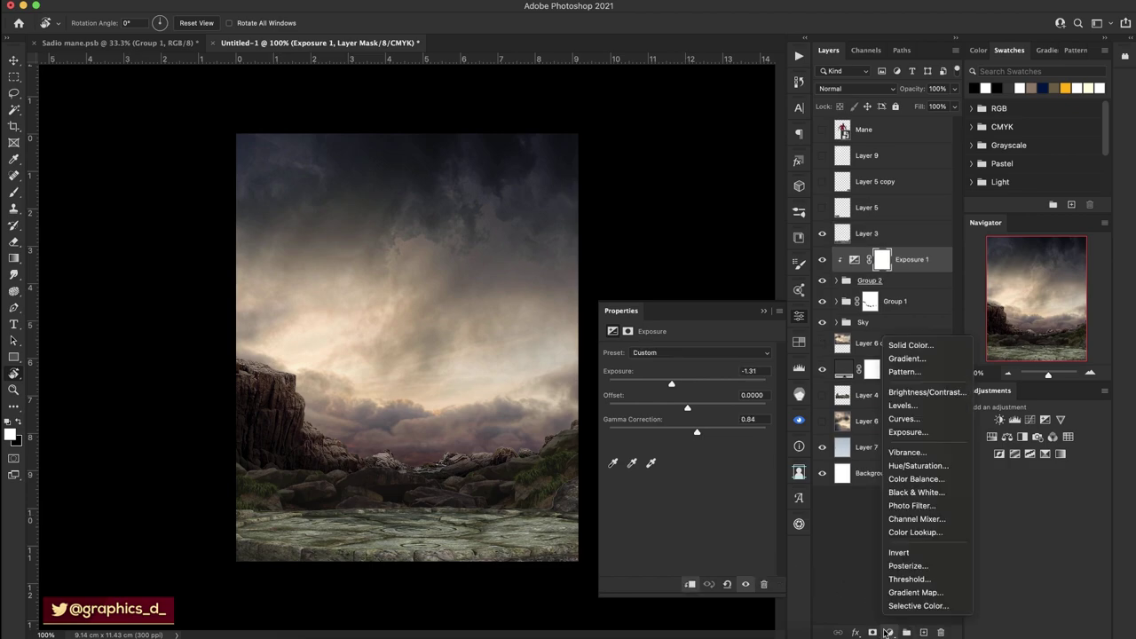
pyautogui.click(910, 345)
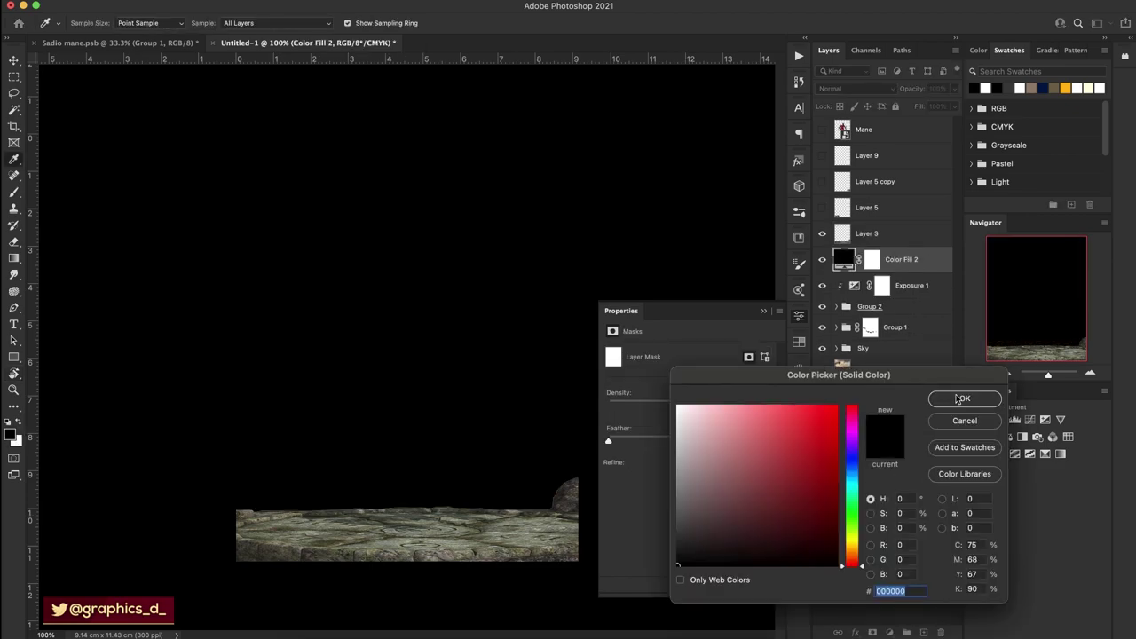
pyautogui.click(961, 400)
pyautogui.moveTo(843, 260); pyautogui.dragTo(854, 240)
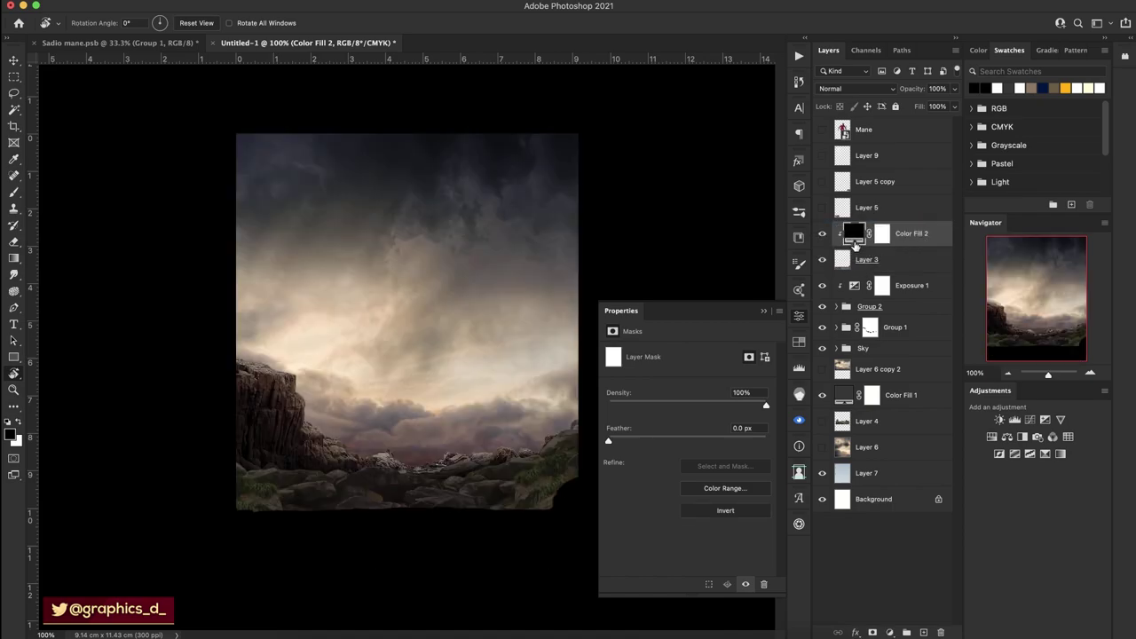
# Lower the black fill to 42% and set the canvas surround to default grey.
pyautogui.moveTo(912, 113); pyautogui.dragTo(877, 118)
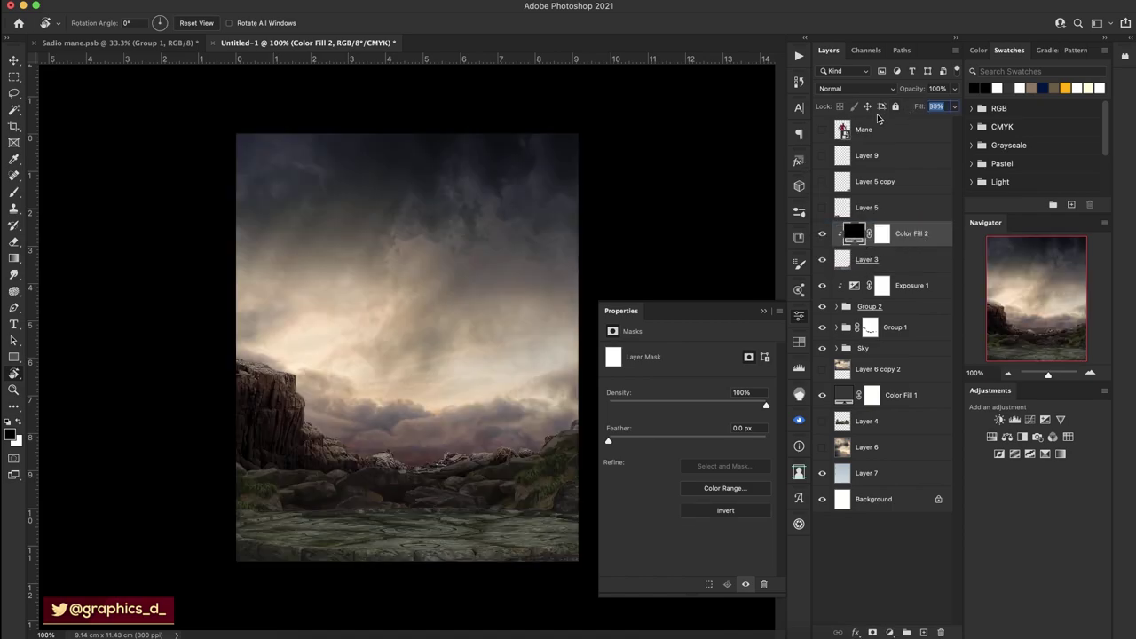
pyautogui.write('42')
pyautogui.click(763, 311)
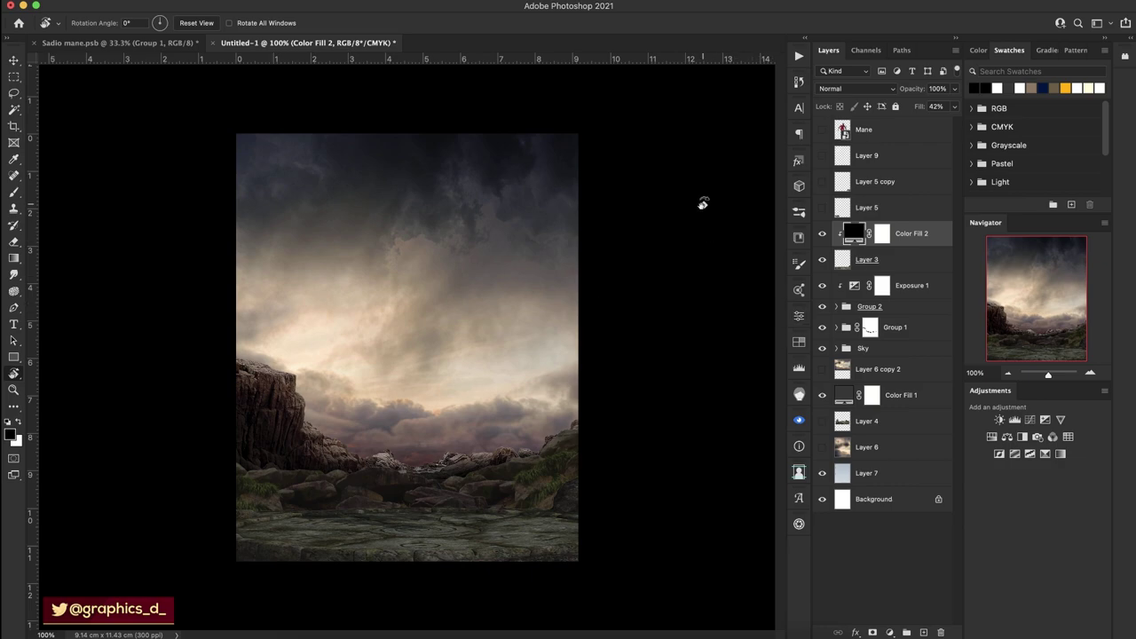
pyautogui.rightClick(703, 202)
pyautogui.click(737, 210)
# Add a Hue/Saturation adjustment on Layer 3 with saturation -33.
pyautogui.click(896, 260)
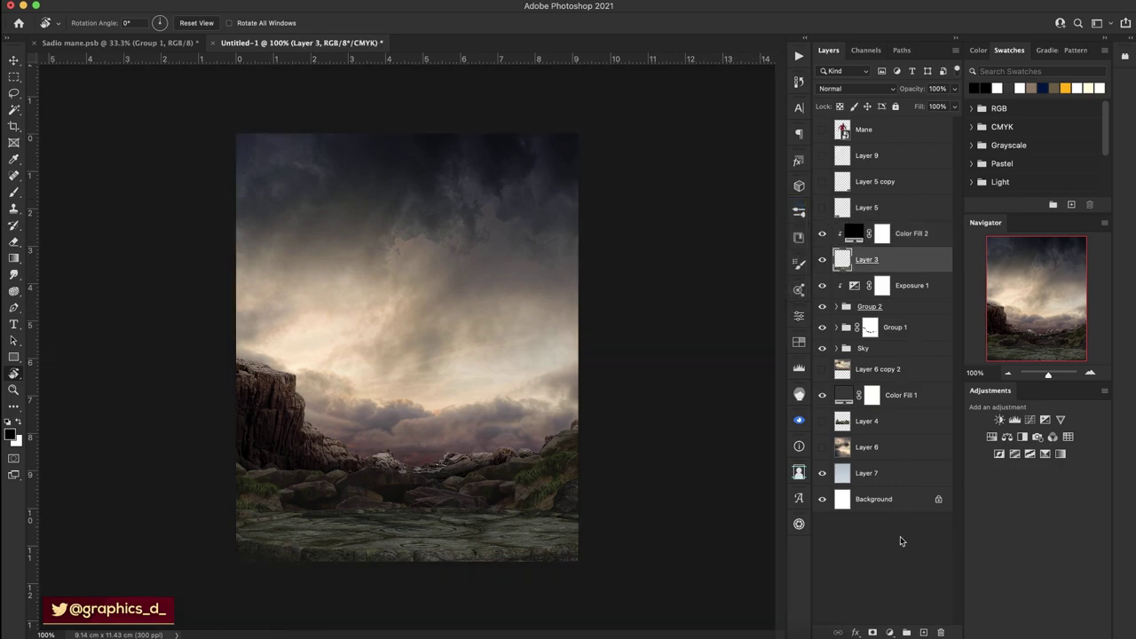
pyautogui.click(890, 632)
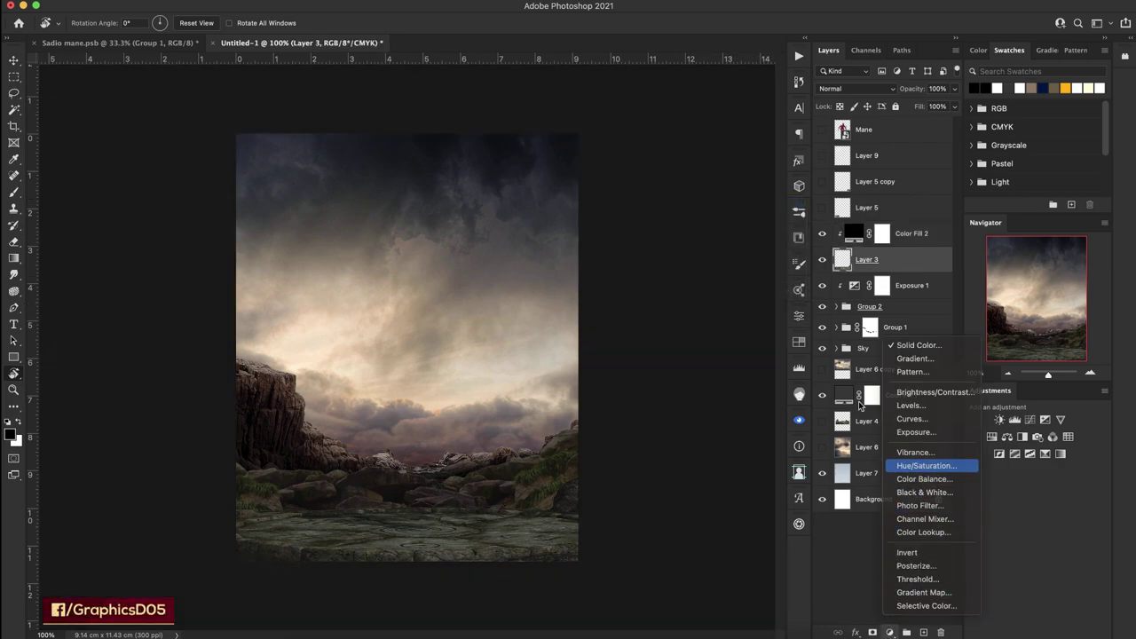
pyautogui.click(919, 465)
pyautogui.click(657, 426)
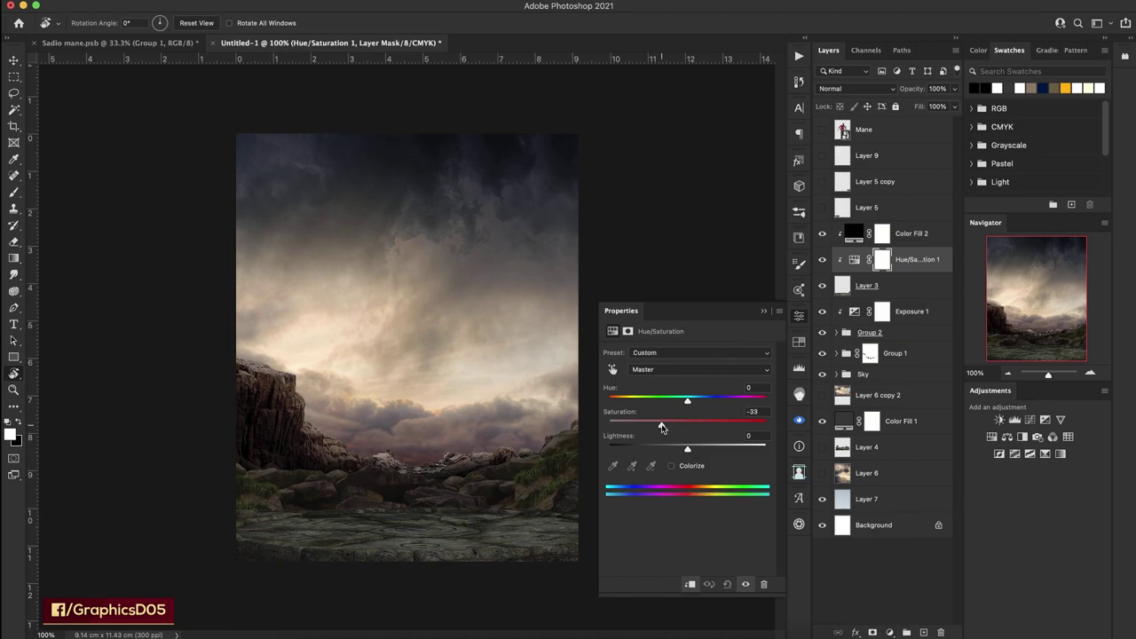
pyautogui.click(762, 313)
pyautogui.moveTo(532, 322); pyautogui.dragTo(513, 357)
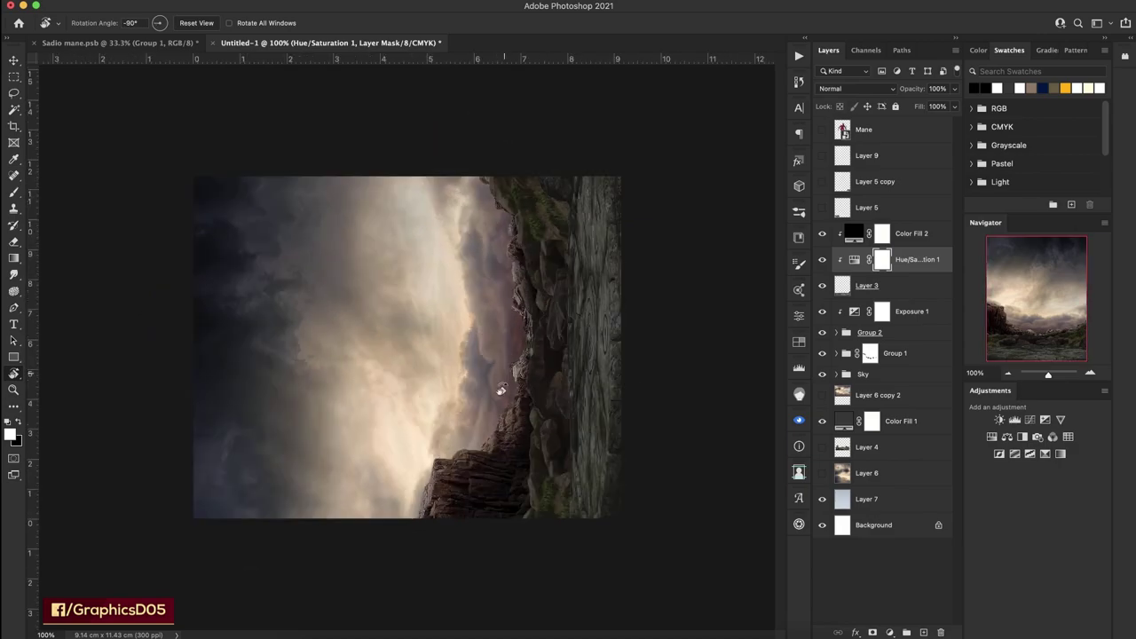
# Show the Sky group and add a Color Balance layer with midtones -15, +5, -15.
pyautogui.click(849, 388)
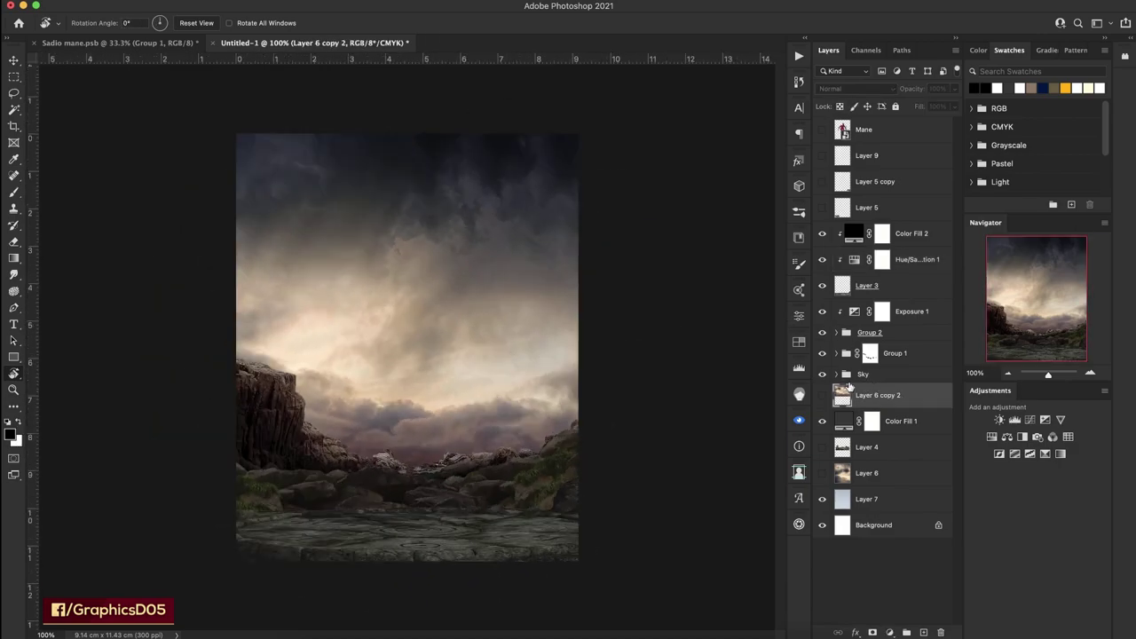
pyautogui.click(821, 373)
pyautogui.click(878, 374)
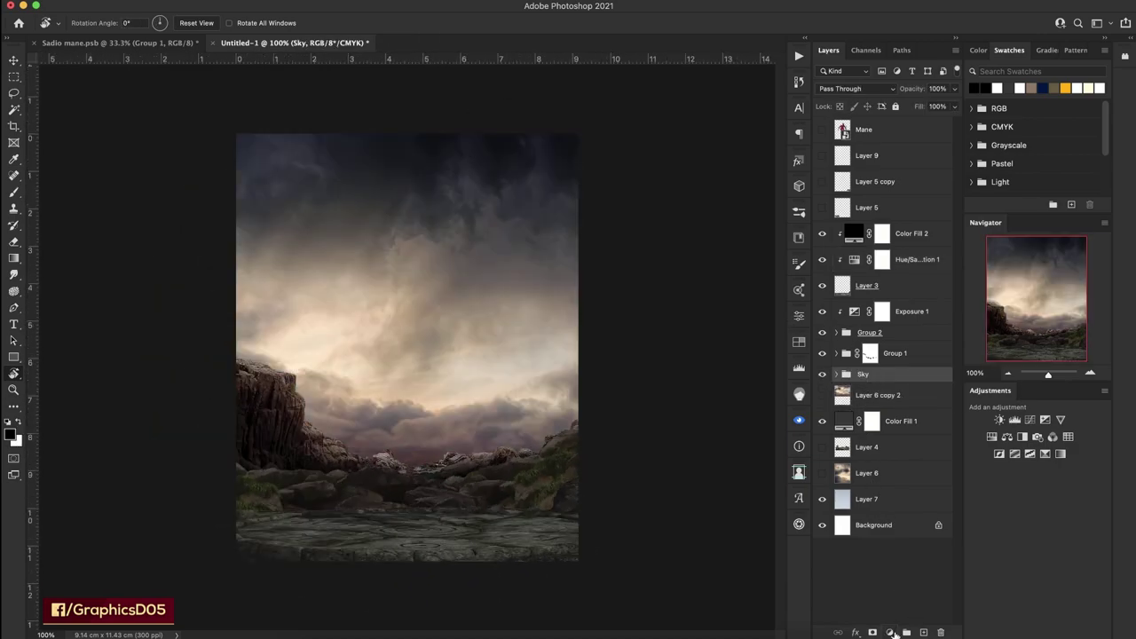
pyautogui.click(891, 632)
pyautogui.click(915, 471)
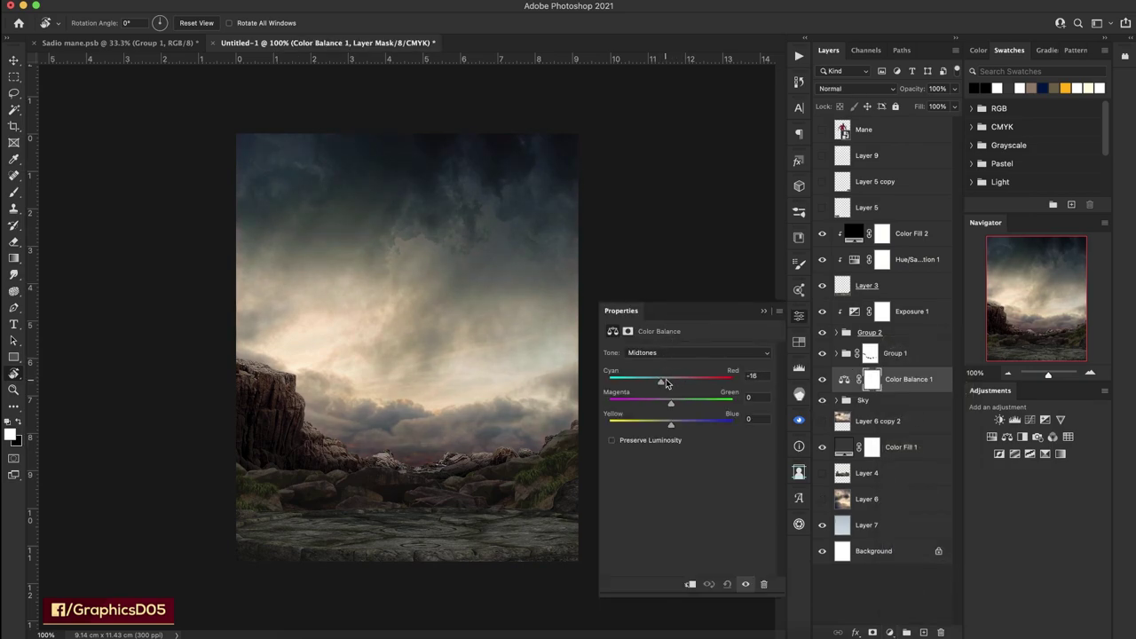
pyautogui.moveTo(666, 384); pyautogui.dragTo(671, 384)
pyautogui.moveTo(671, 424); pyautogui.dragTo(665, 428)
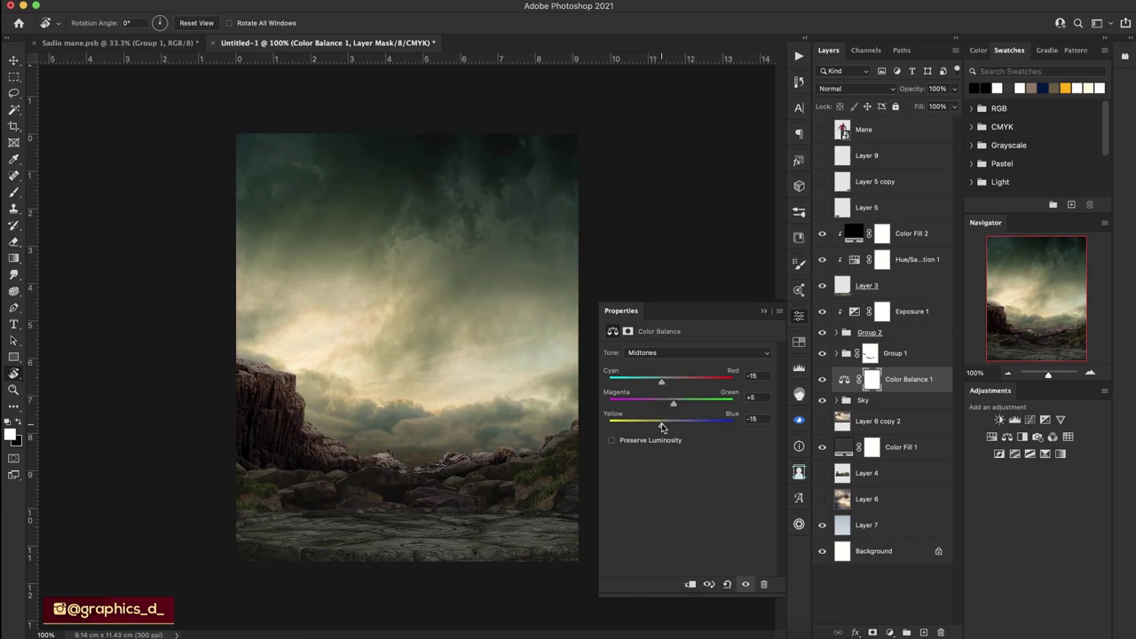
pyautogui.moveTo(415, 360); pyautogui.dragTo(505, 387)
# Create Layer 12 in Overlay mode with a 476 px brush and beige sampled from the sky.
pyautogui.click(923, 632)
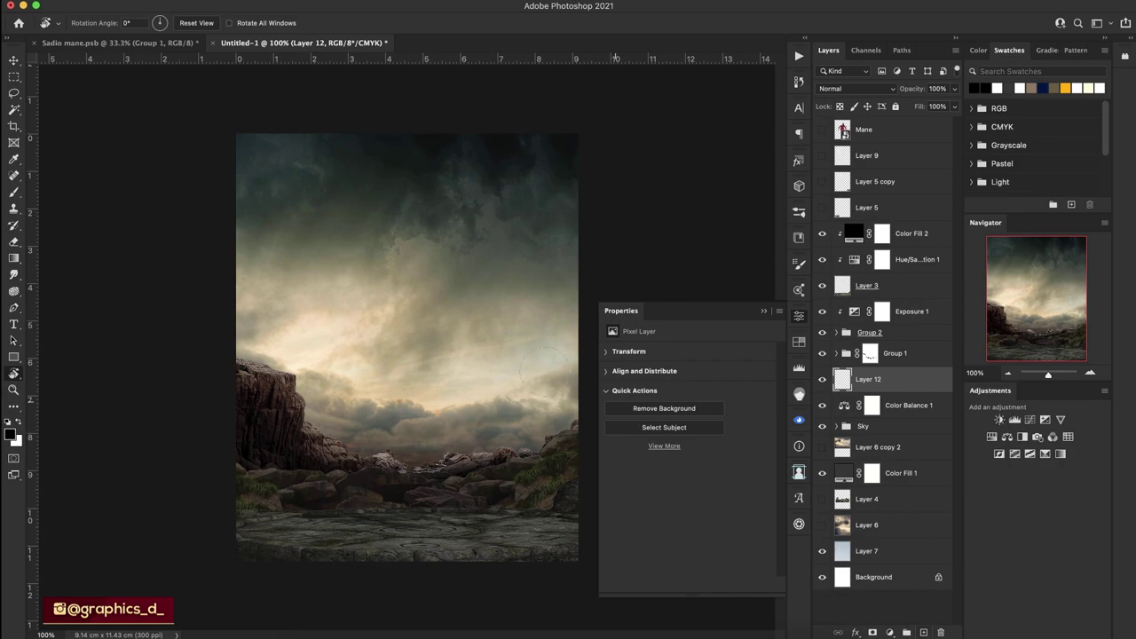
pyautogui.press('b')
pyautogui.rightClick(391, 262)
pyautogui.moveTo(523, 288); pyautogui.dragTo(551, 290)
pyautogui.press('Return')
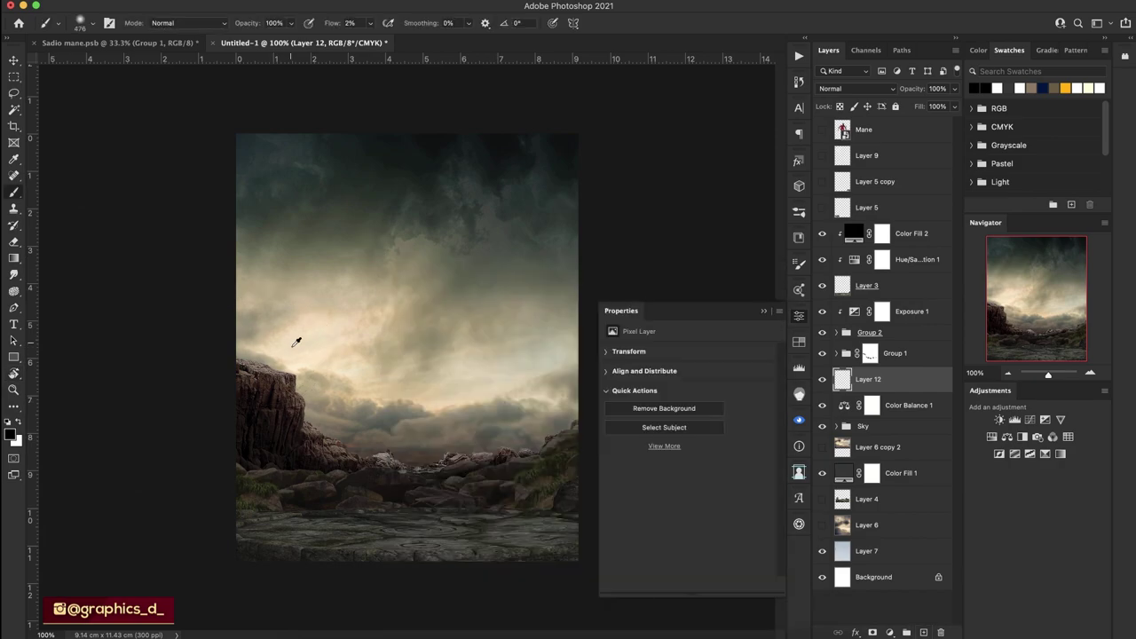
pyautogui.keyDown('alt'); pyautogui.click(293, 352); pyautogui.keyUp('alt')
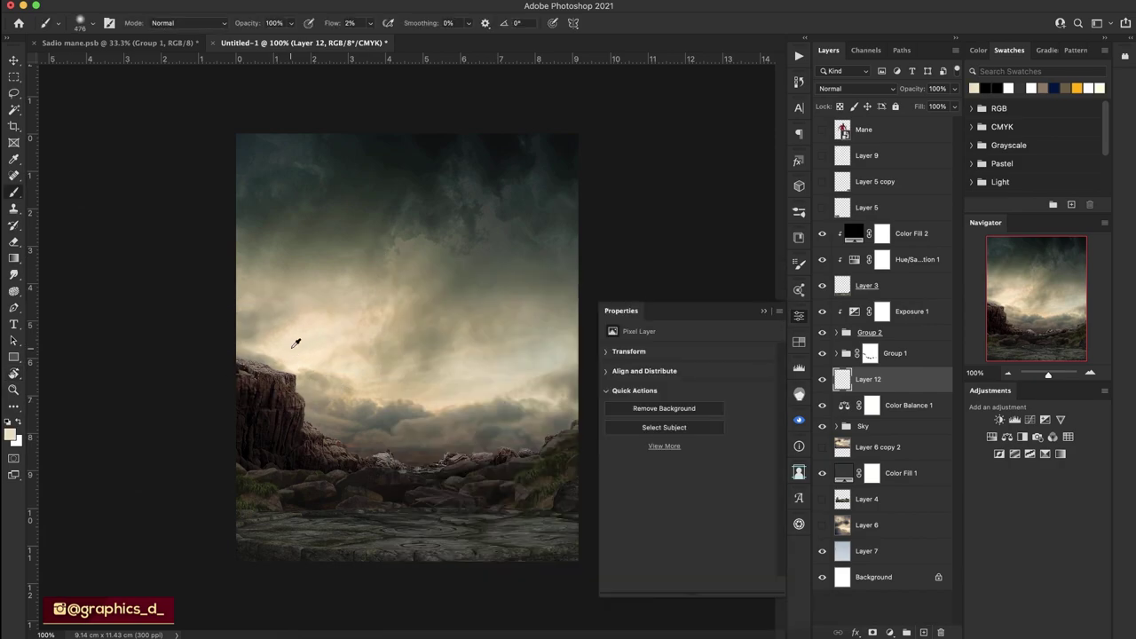
pyautogui.click(856, 89)
pyautogui.click(834, 255)
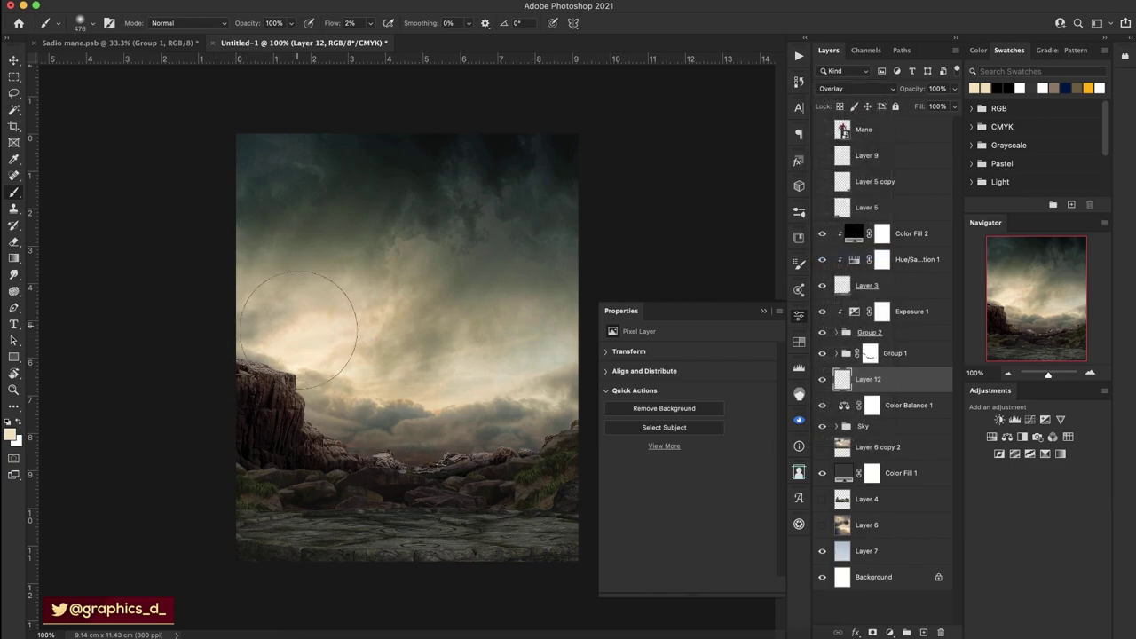
# Paint soft beige light across the middle sky with a 1000 px, 17%-flow brush.
pyautogui.press(']')
pyautogui.press(']')
pyautogui.press(']')
pyautogui.hotkey('shift', '1')
pyautogui.hotkey('shift', '7')
pyautogui.press(']')
pyautogui.press(']')
pyautogui.moveTo(322, 280); pyautogui.dragTo(330, 355)
pyautogui.moveTo(254, 305); pyautogui.dragTo(293, 382)
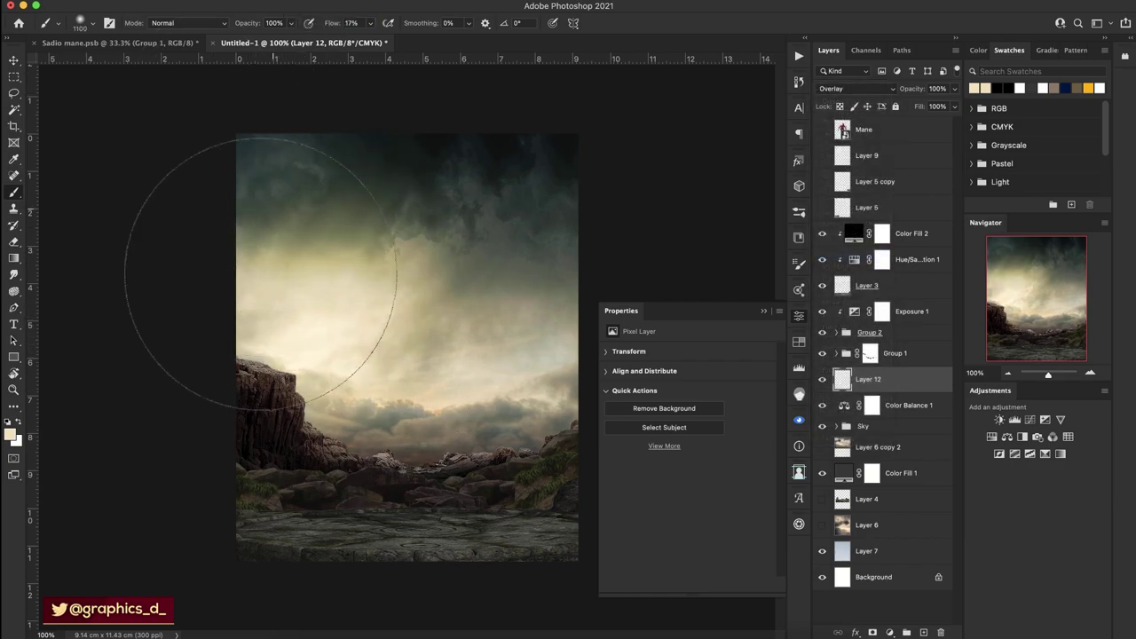
pyautogui.moveTo(380, 416); pyautogui.dragTo(346, 333)
pyautogui.moveTo(390, 417); pyautogui.dragTo(462, 435)
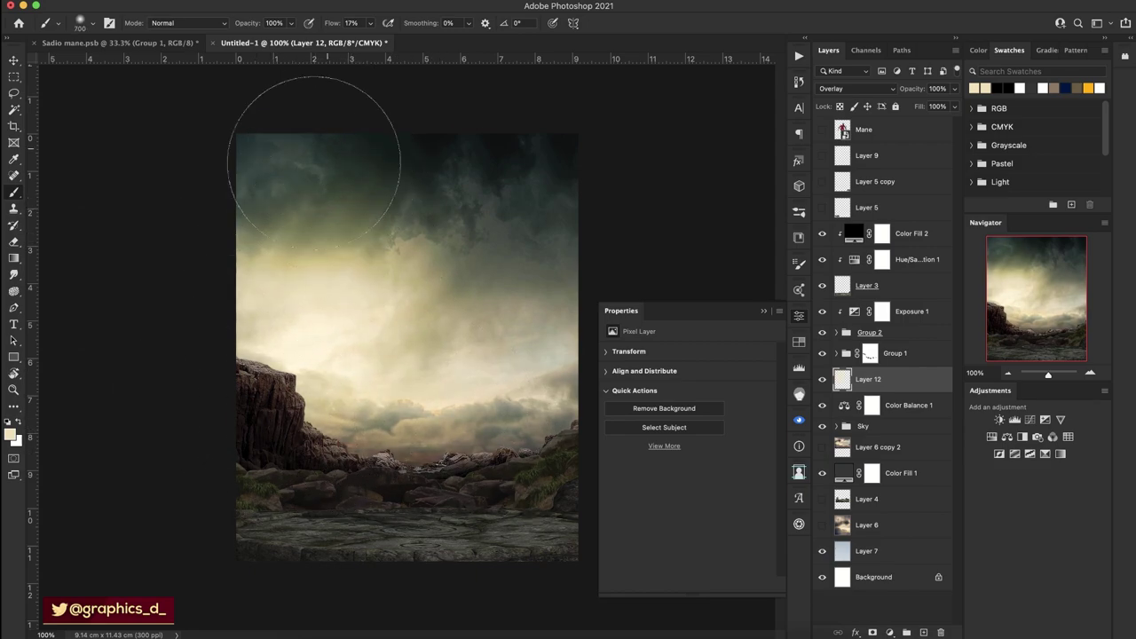
pyautogui.press('[')
pyautogui.press('[')
pyautogui.press('[')
# Keep Layer 12 on Overlay and lower its fill to 70%.
pyautogui.click(888, 89)
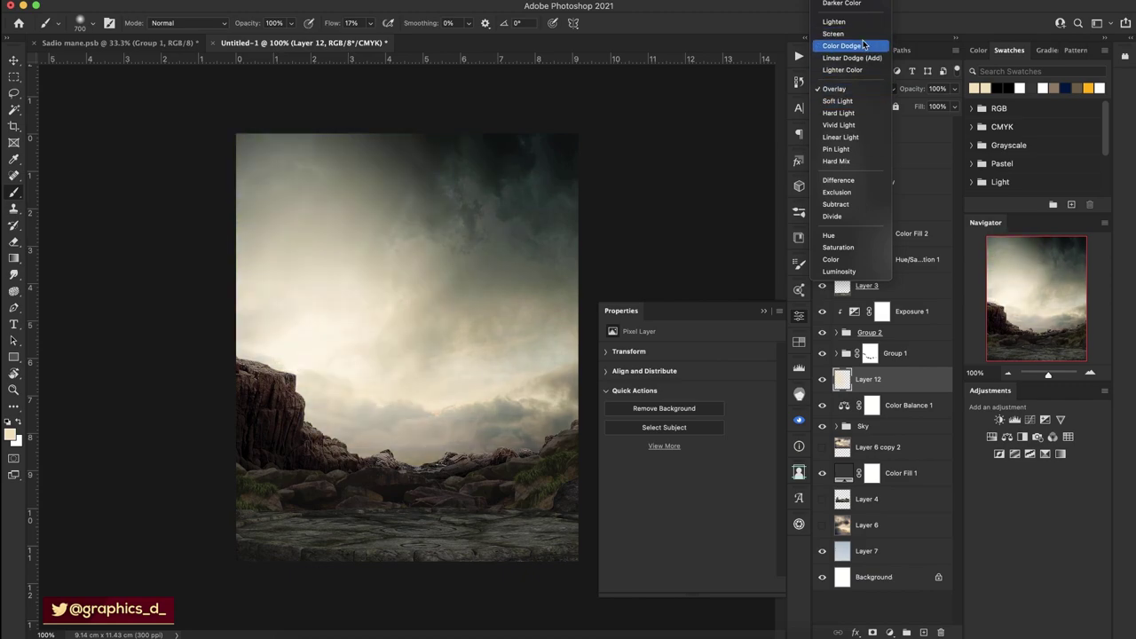
pyautogui.click(837, 89)
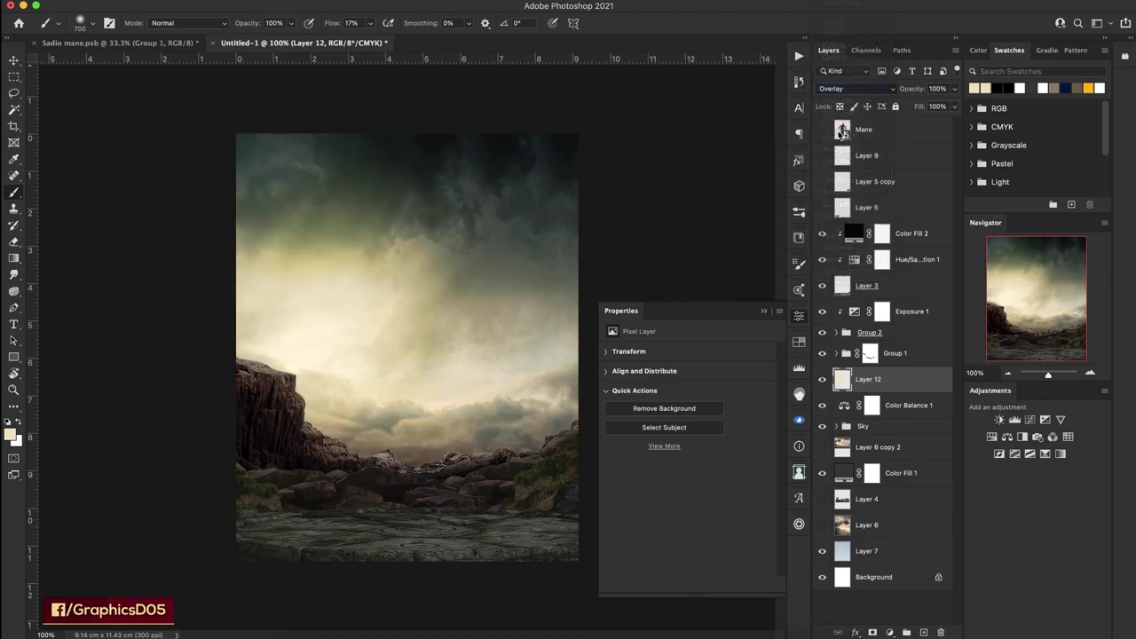
pyautogui.moveTo(925, 109); pyautogui.dragTo(895, 106)
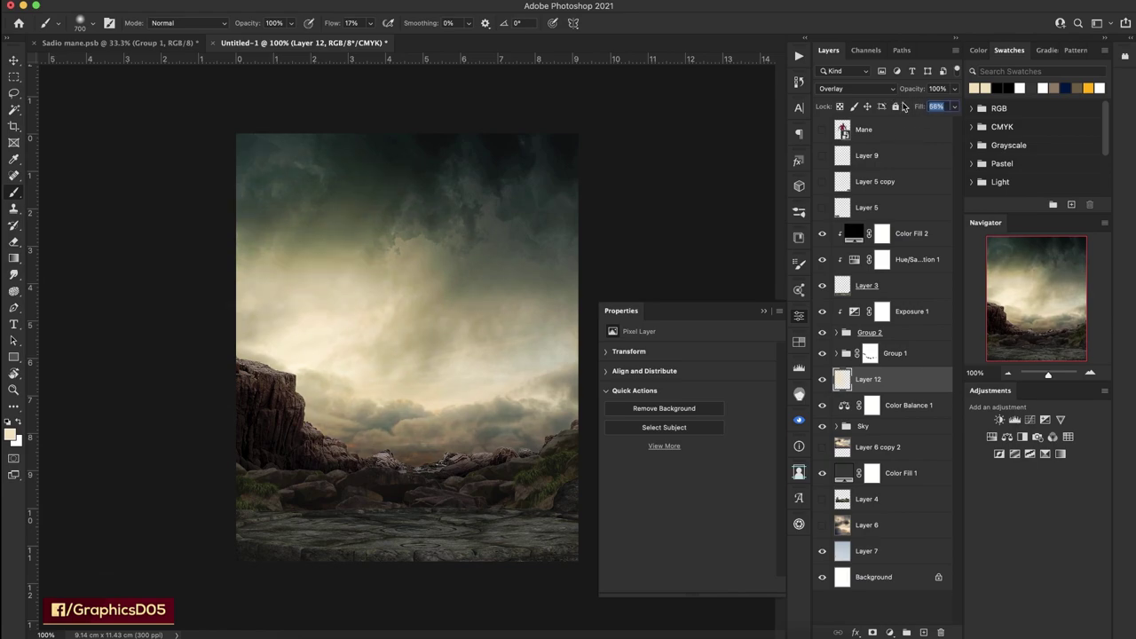
pyautogui.write('70')
pyautogui.press('Return')
# Create Layer 13 with a warmer foreground colour and Overlay blending.
pyautogui.click(924, 632)
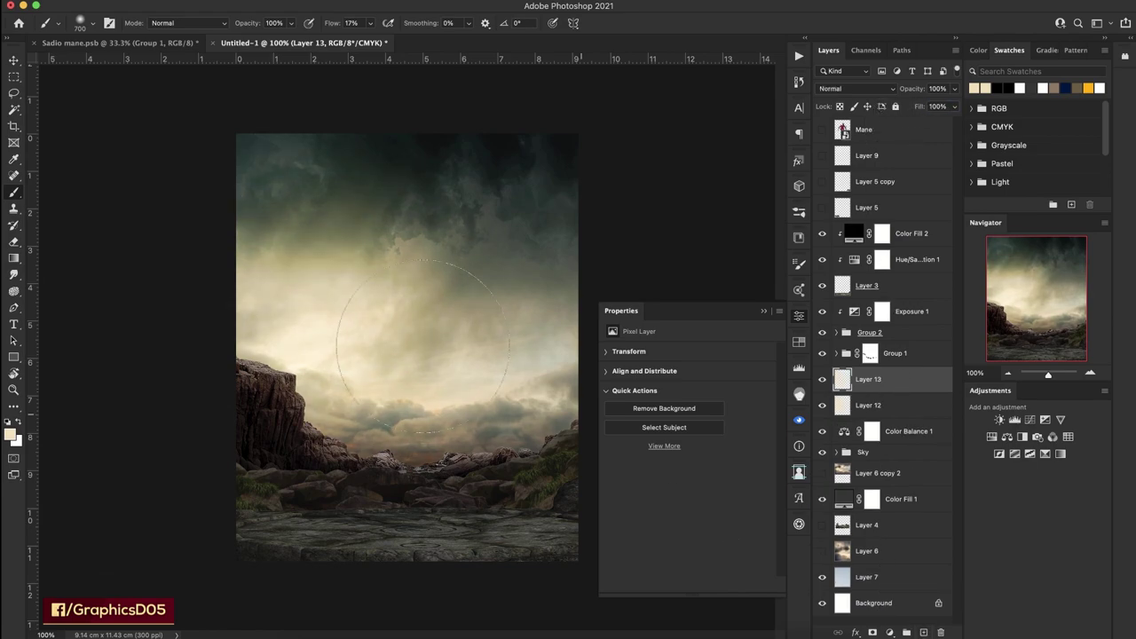
pyautogui.click(10, 434)
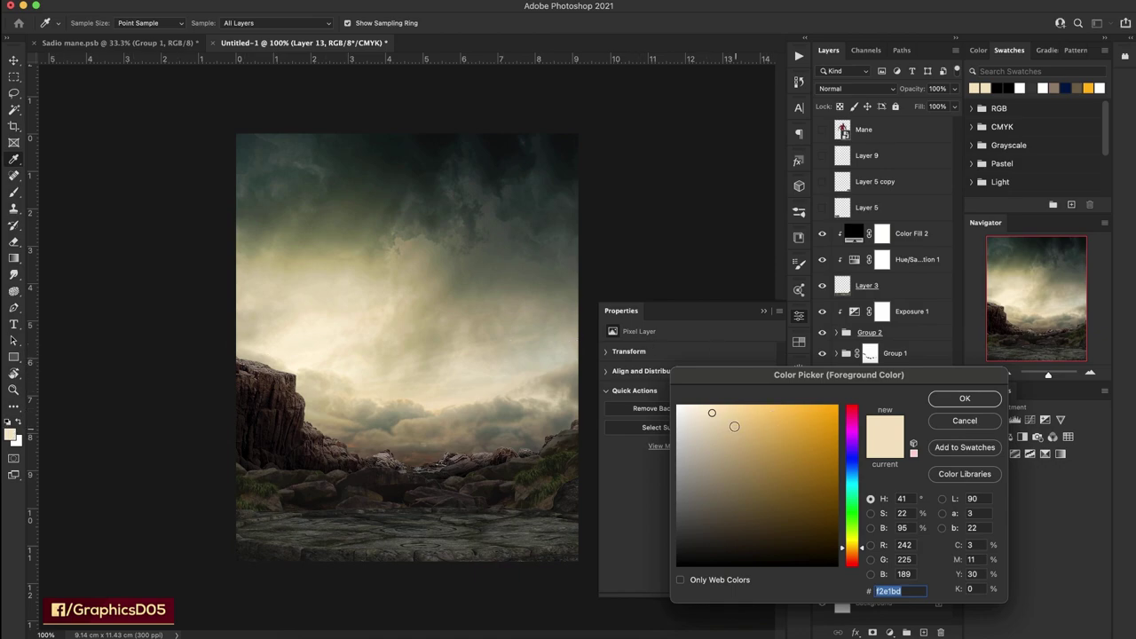
pyautogui.click(965, 399)
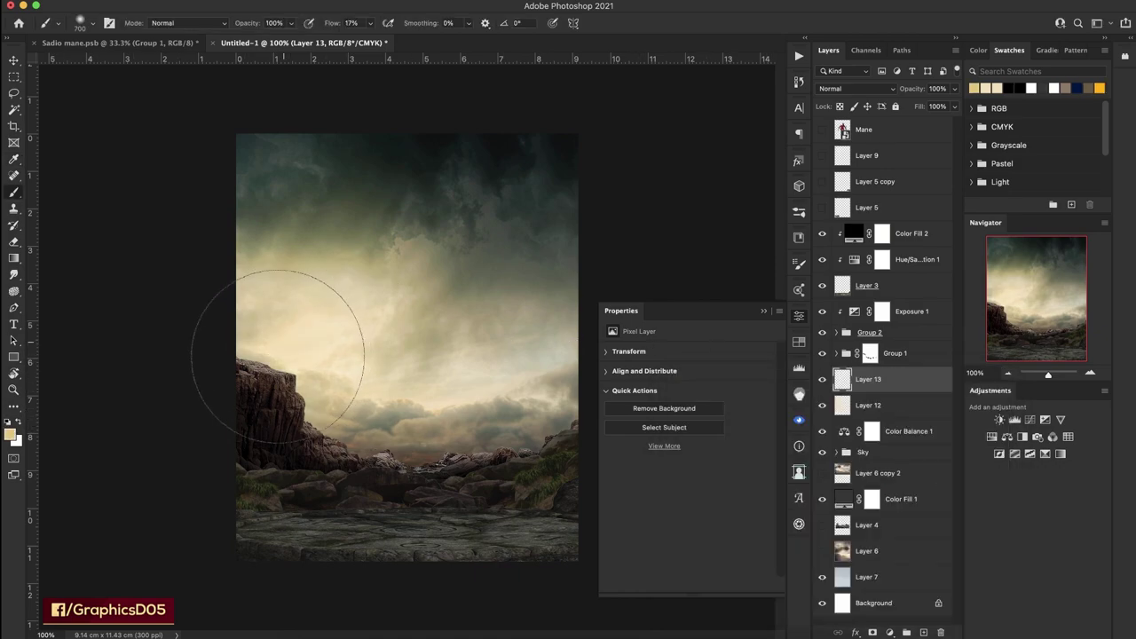
pyautogui.click(856, 89)
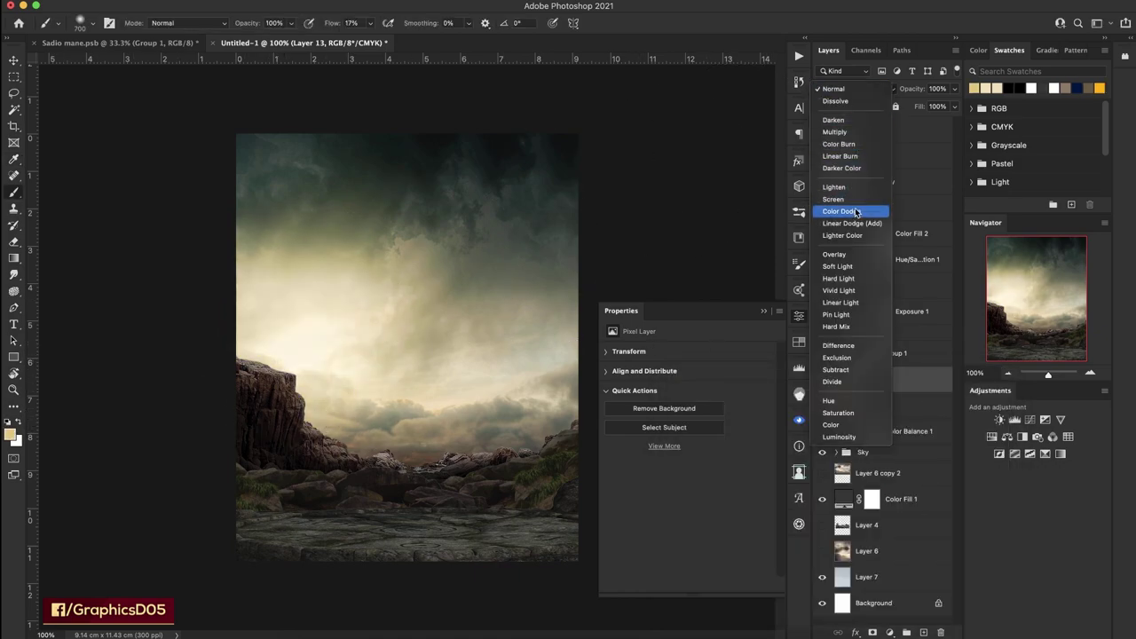
pyautogui.click(836, 256)
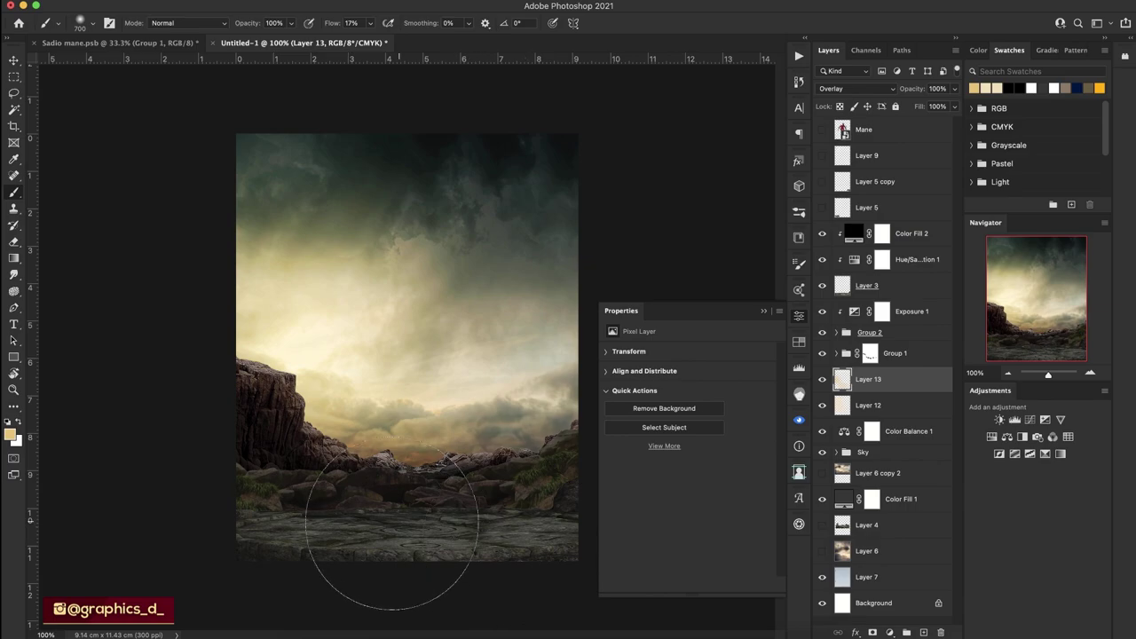
# Rotate the canvas view to inspect the glow, then reset it and zoom to 200%.
pyautogui.press('r')
pyautogui.moveTo(356, 306); pyautogui.dragTo(382, 320)
pyautogui.moveTo(329, 357); pyautogui.dragTo(447, 372)
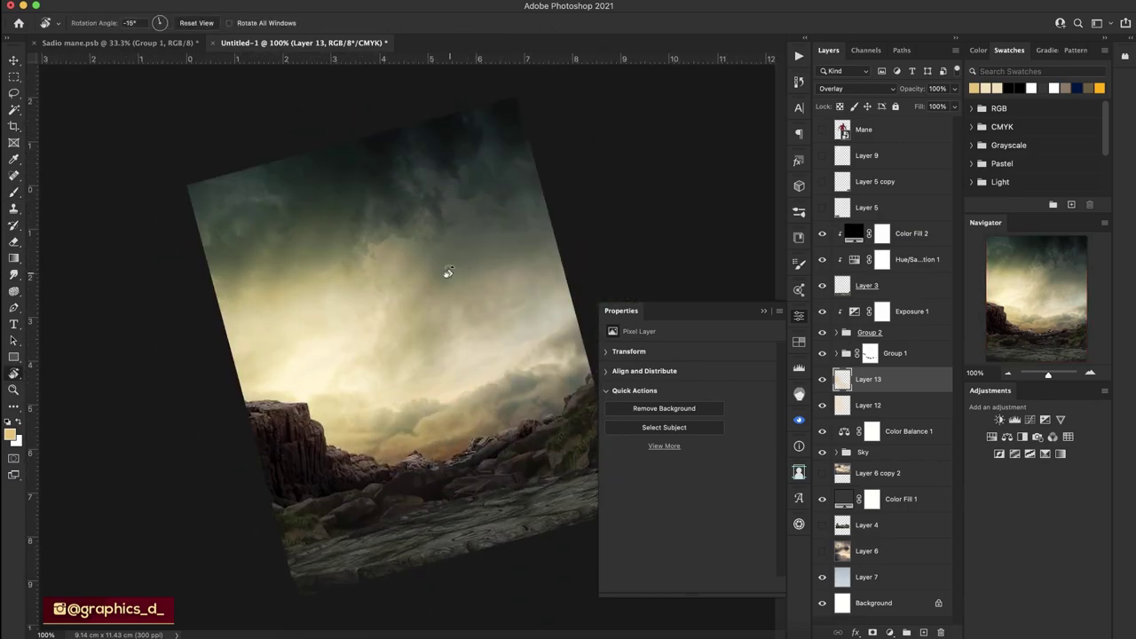
pyautogui.press('Escape')
pyautogui.click(764, 313)
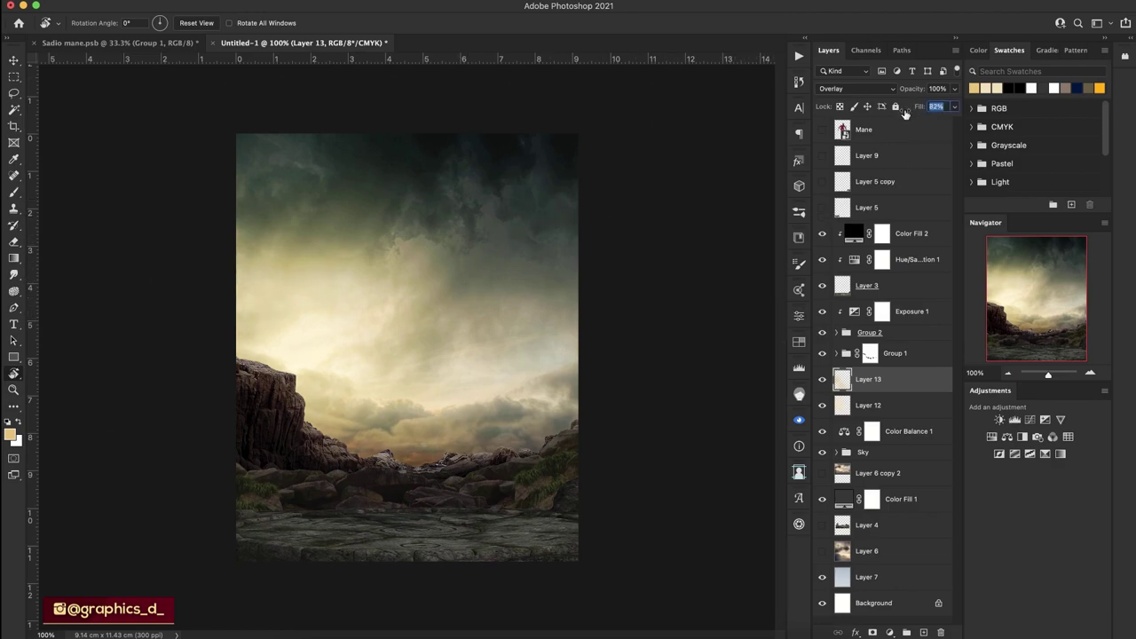
pyautogui.click(1091, 373)
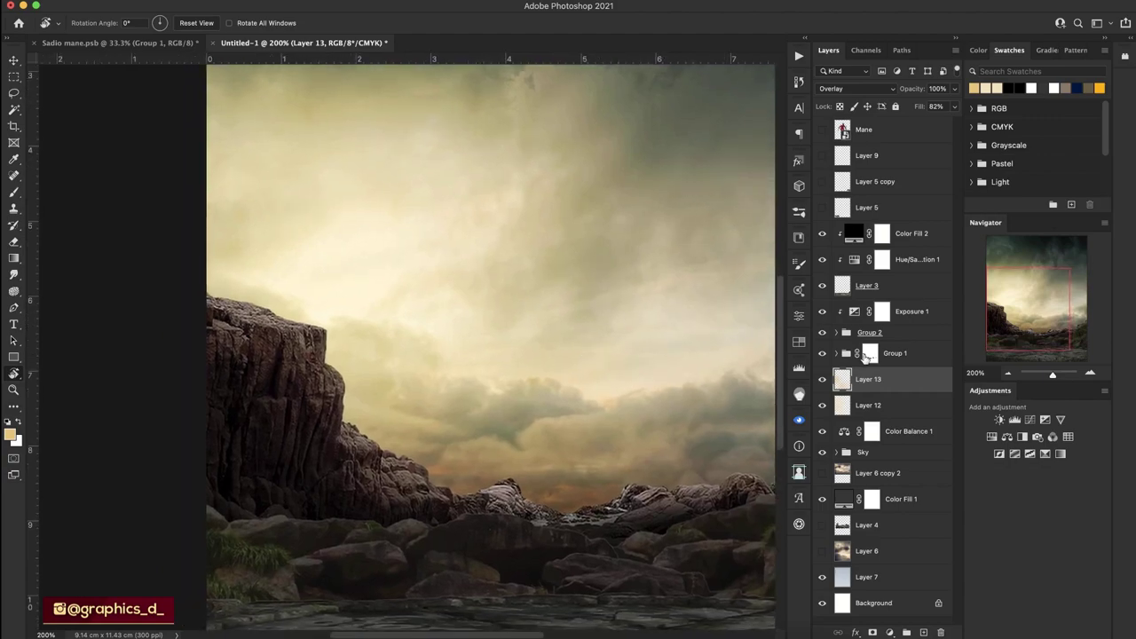
# Compare Group 1 on and off, then add a Color Balance adjustment clipped to Group 1.
pyautogui.click(822, 355)
pyautogui.click(869, 353)
pyautogui.click(889, 632)
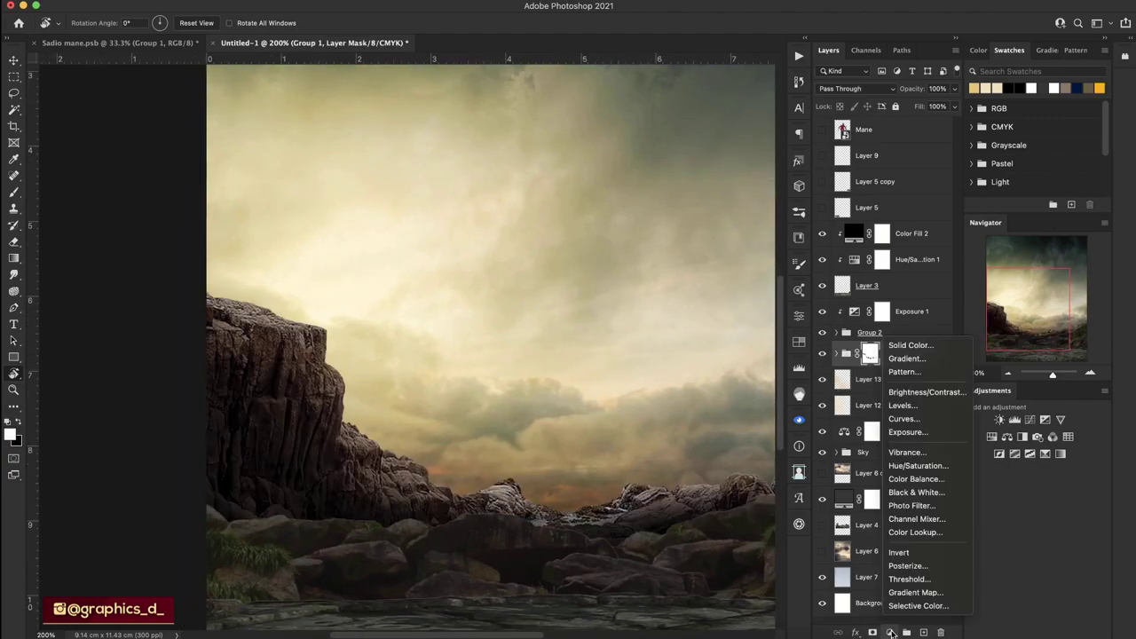
pyautogui.click(916, 480)
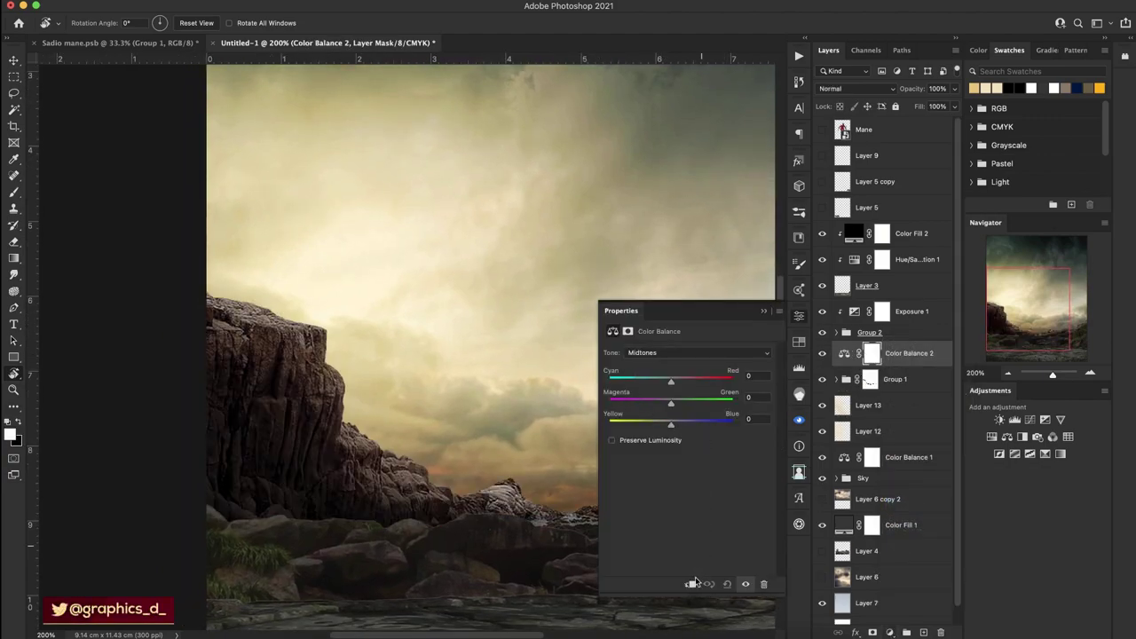
pyautogui.moveTo(486, 526); pyautogui.dragTo(336, 467)
pyautogui.hotkey('ctrl', 'alt', 'g')
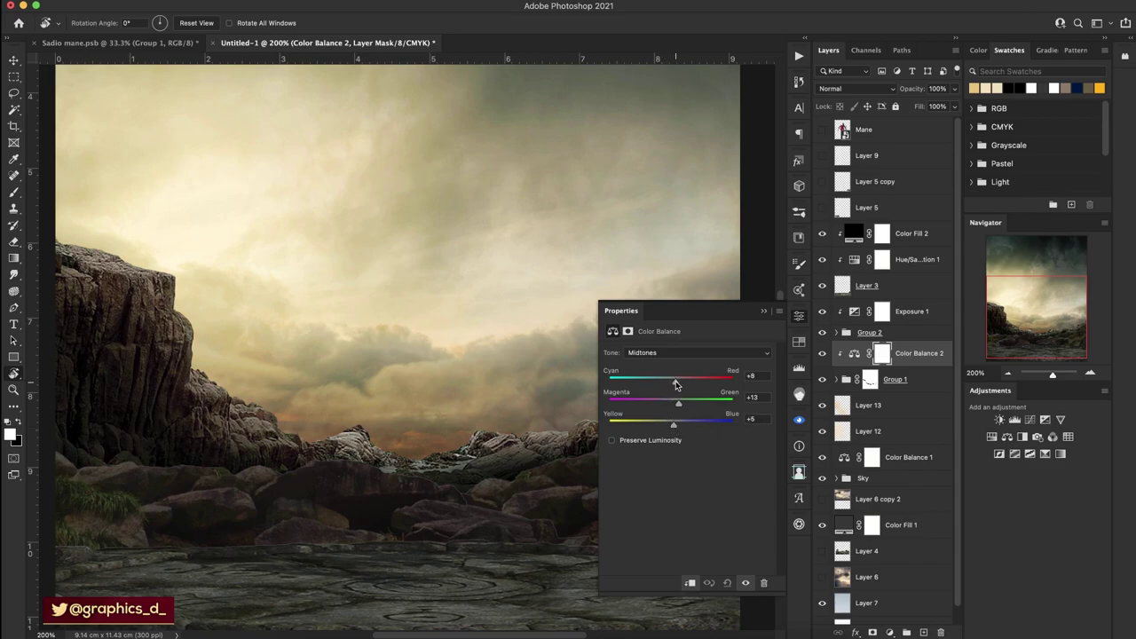
# Copy Color Balance 2 above Exposure 1 and Color Fill 2, and add Brightness/Contrast above Exposure 1.
pyautogui.moveTo(900, 344); pyautogui.dragTo(912, 310)
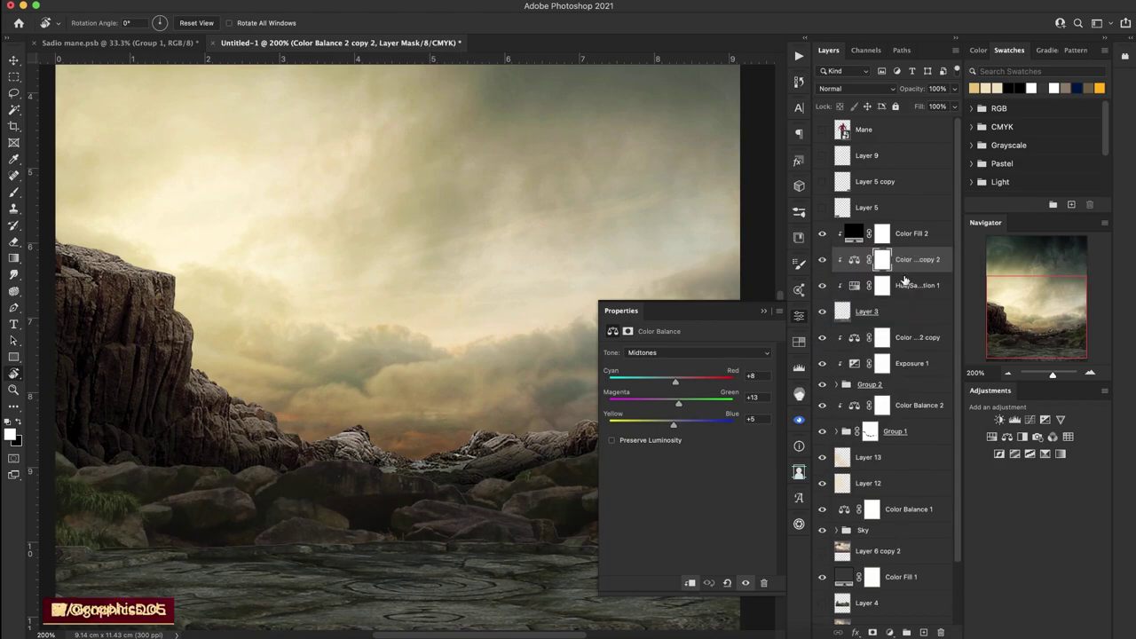
pyautogui.moveTo(923, 315); pyautogui.dragTo(923, 222)
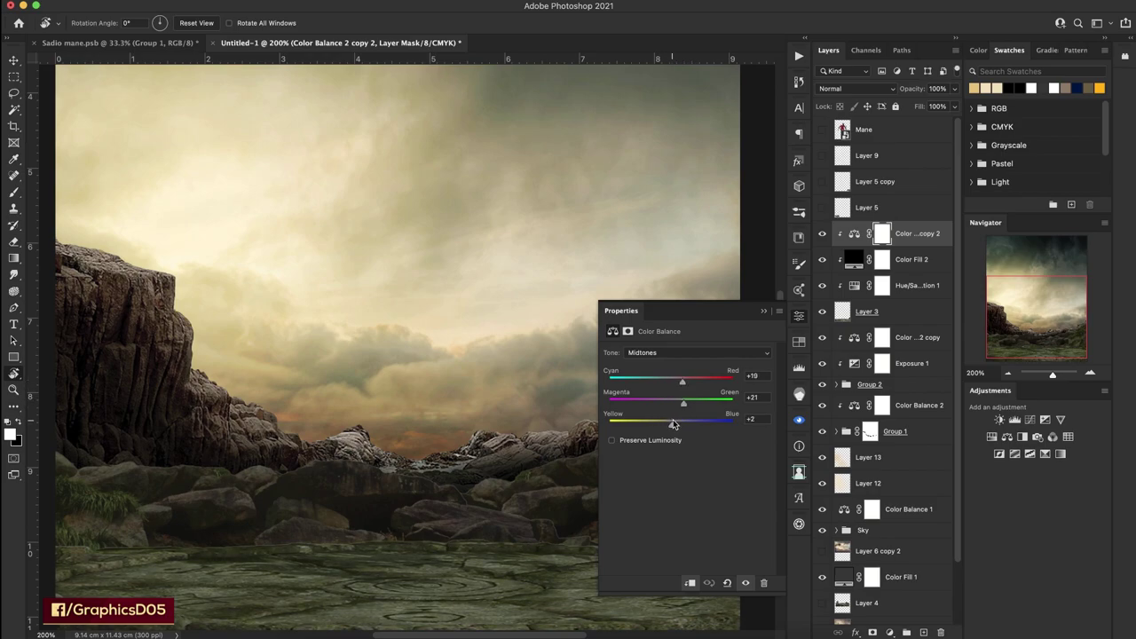
pyautogui.click(900, 360)
pyautogui.click(892, 632)
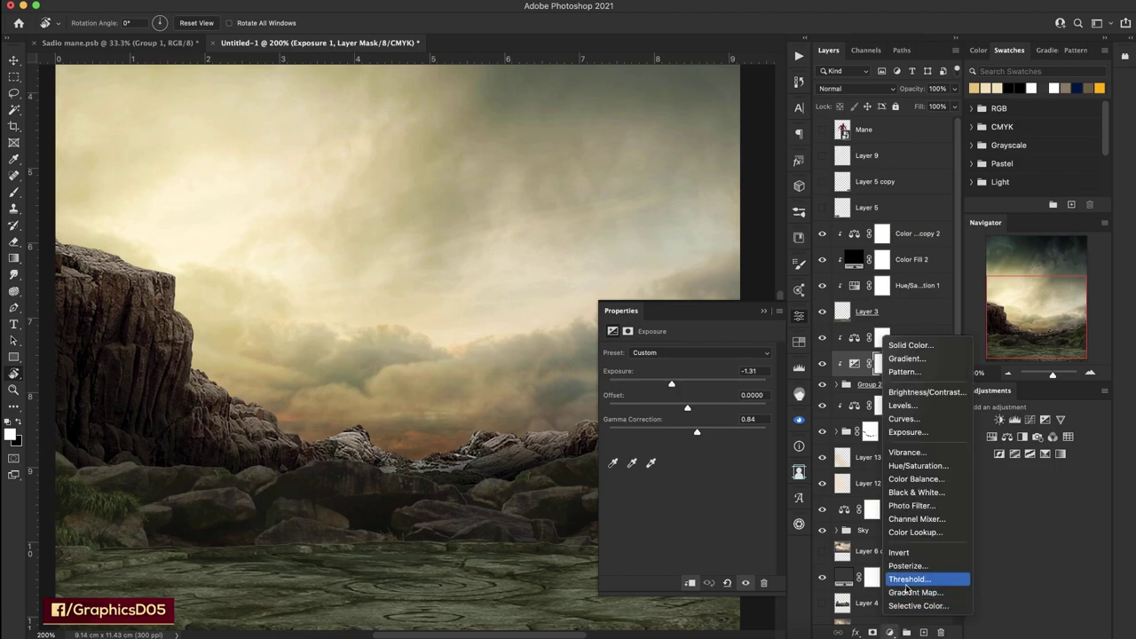
pyautogui.click(919, 392)
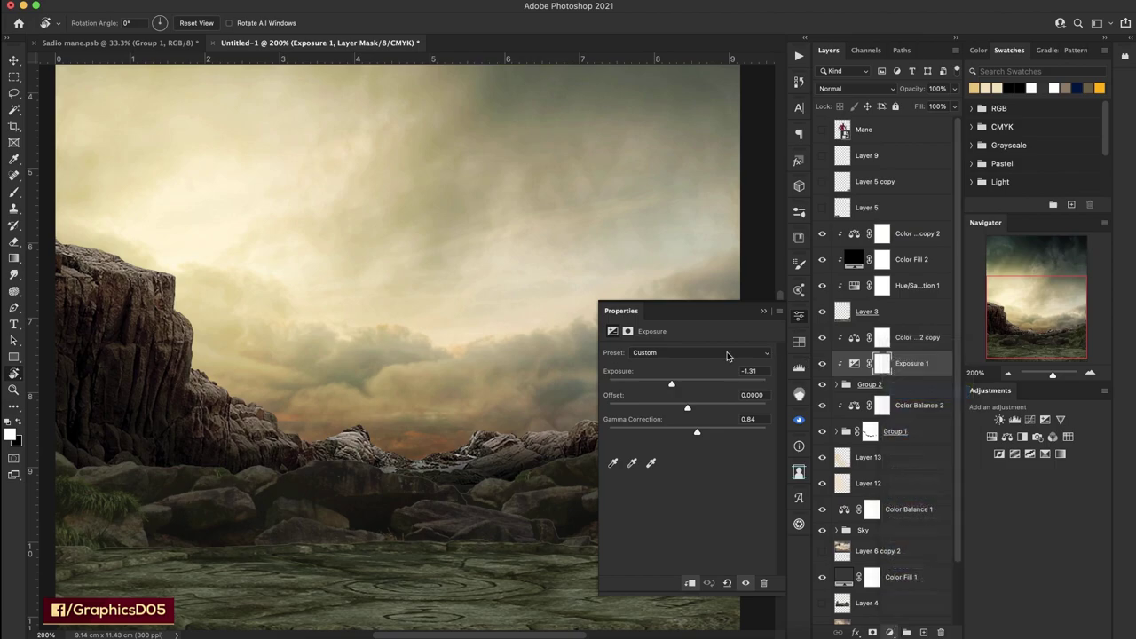
# Make Color Balance 2 copy 2 visible, close its settings, then zoom out and rotate the view.
pyautogui.click(851, 235)
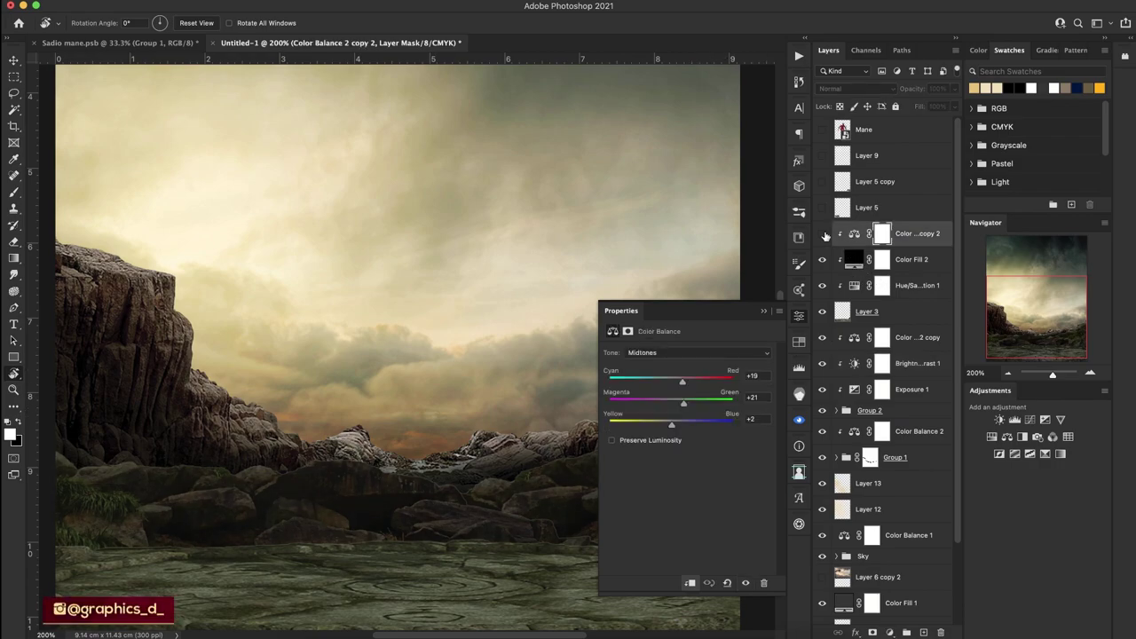
pyautogui.click(823, 233)
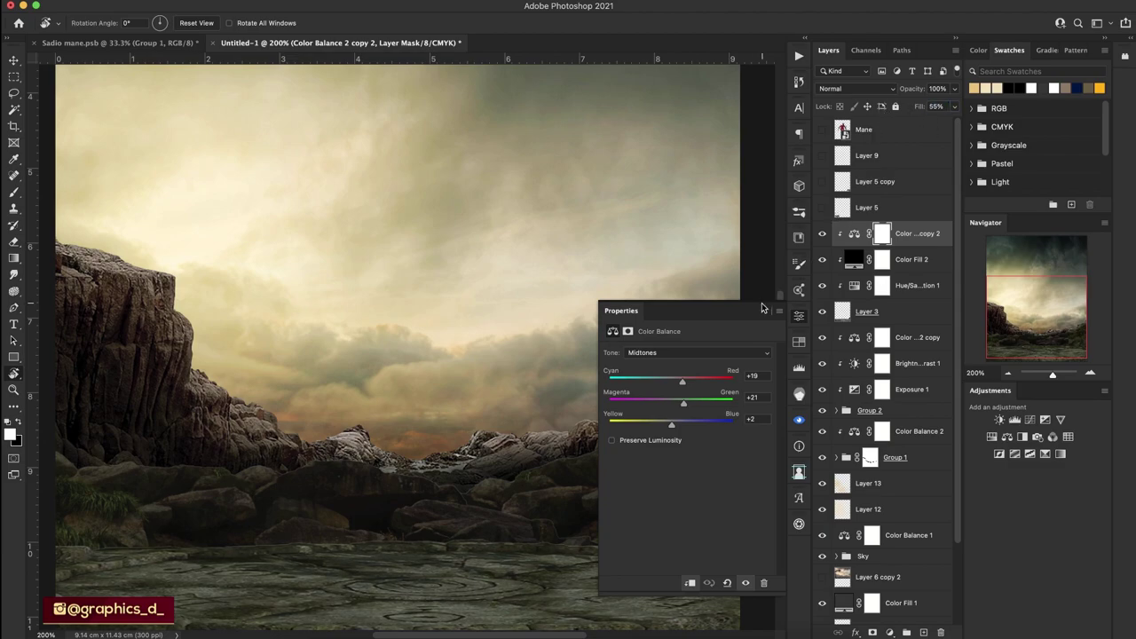
pyautogui.click(799, 315)
pyautogui.click(1008, 373)
pyautogui.moveTo(459, 337)
pyautogui.mouseDown()
pyautogui.moveTo(502, 357)
pyautogui.moveTo(391, 332)
pyautogui.moveTo(477, 354)
pyautogui.moveTo(418, 385)
pyautogui.mouseUp()
# Preview, then hide, the Mane player, sketch notes and stone layers.
pyautogui.click(822, 130)
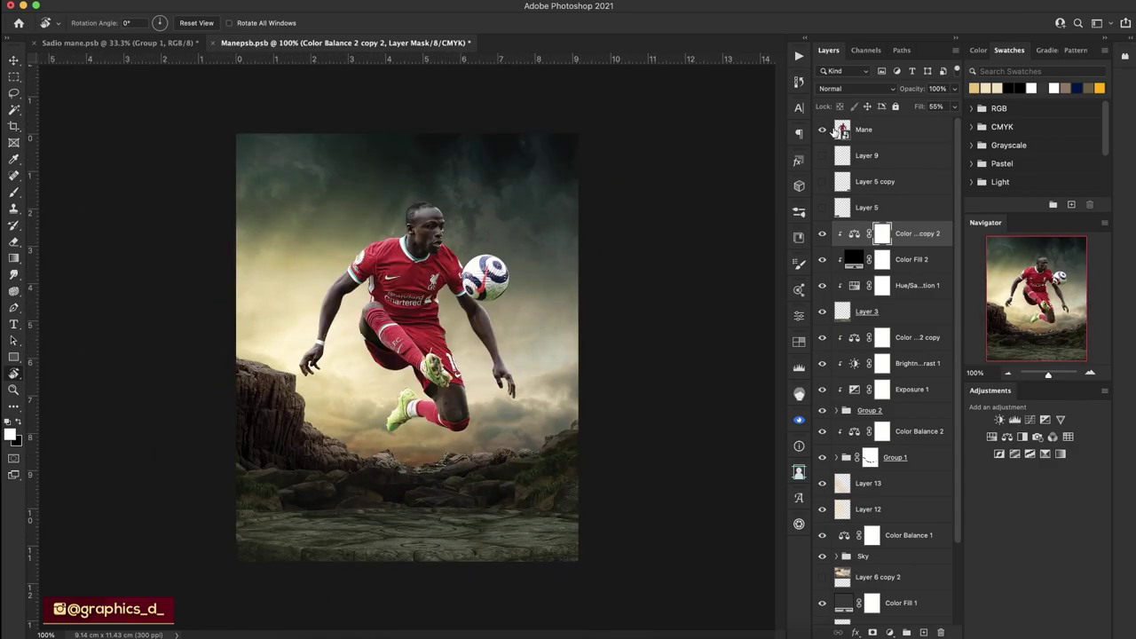
pyautogui.click(822, 129)
pyautogui.click(822, 155)
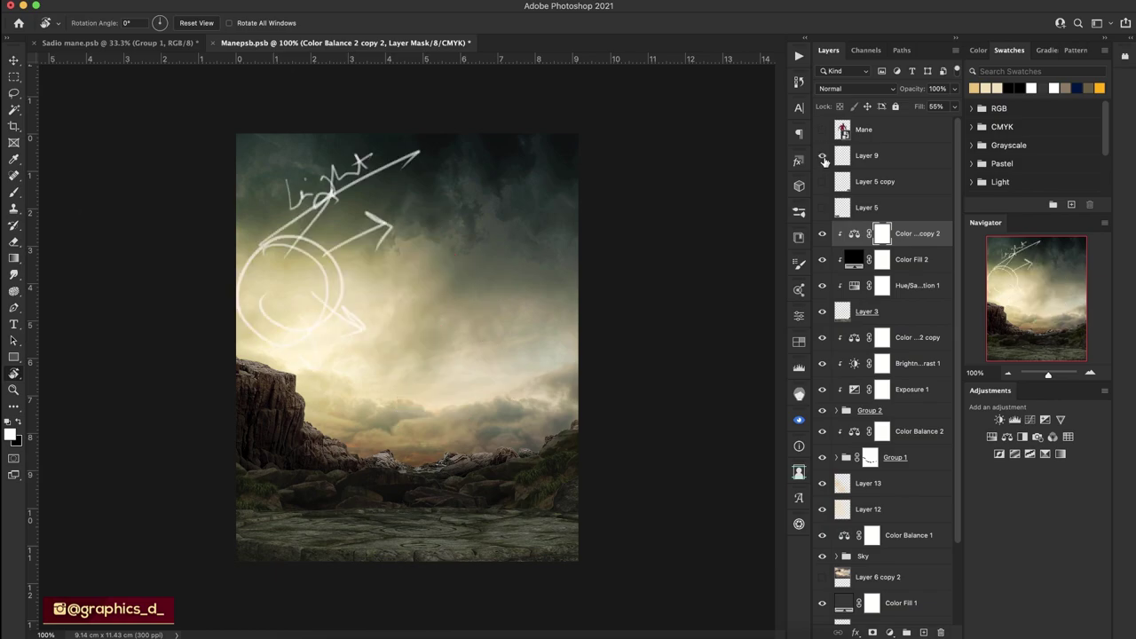
pyautogui.click(822, 181)
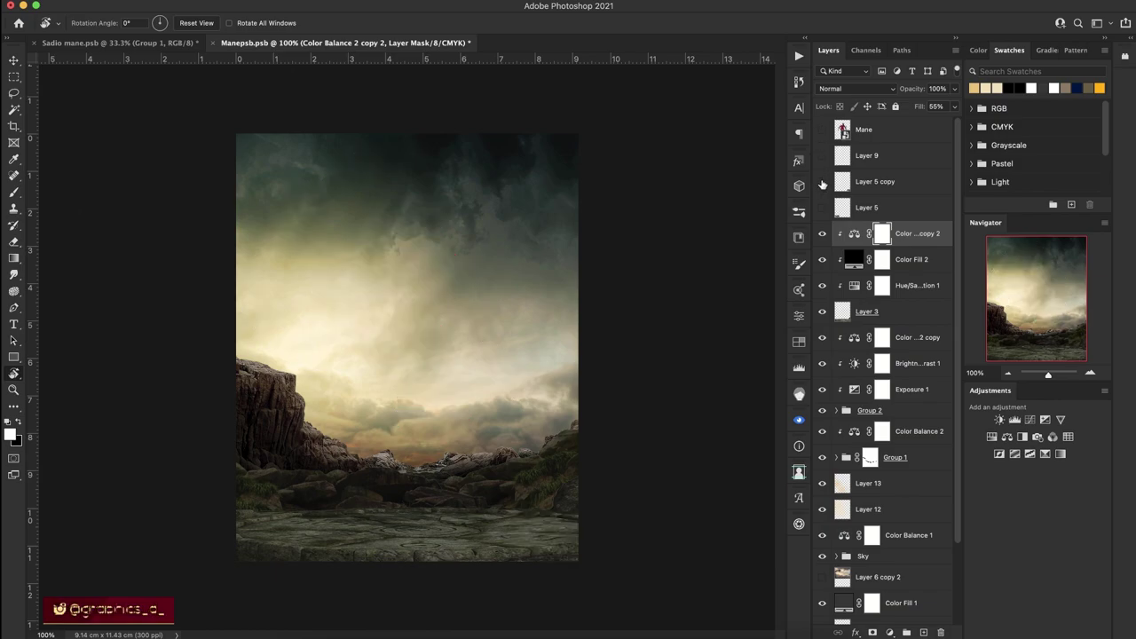
pyautogui.click(822, 181)
pyautogui.click(822, 207)
pyautogui.click(822, 181)
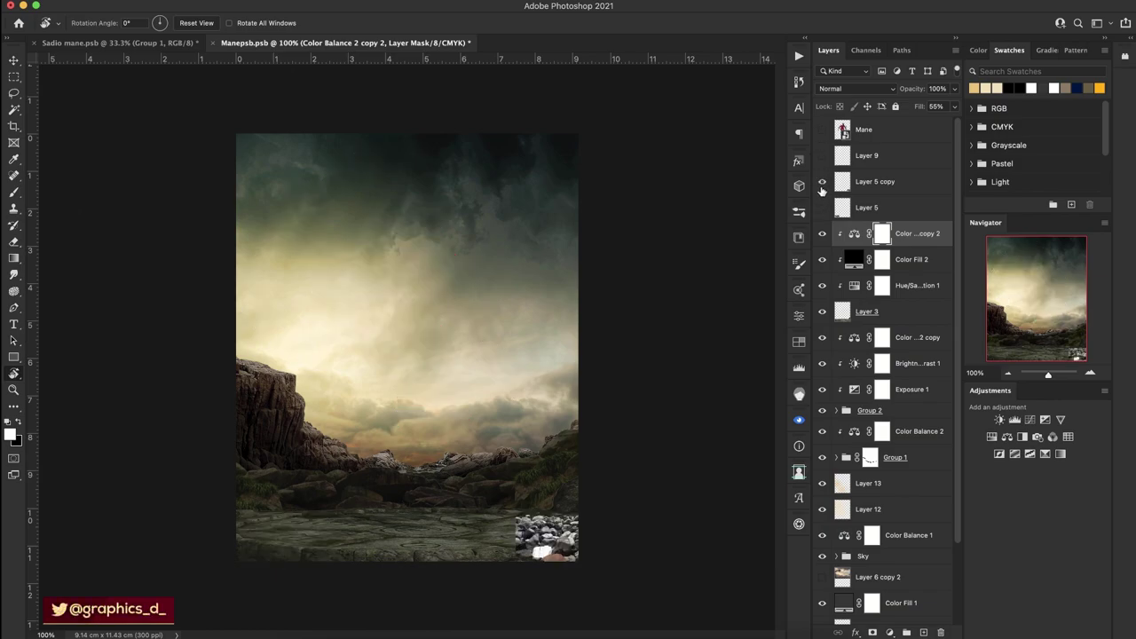
# Add a new Layer 14 clipped to Layer 3 and bring the ground into view.
pyautogui.click(905, 312)
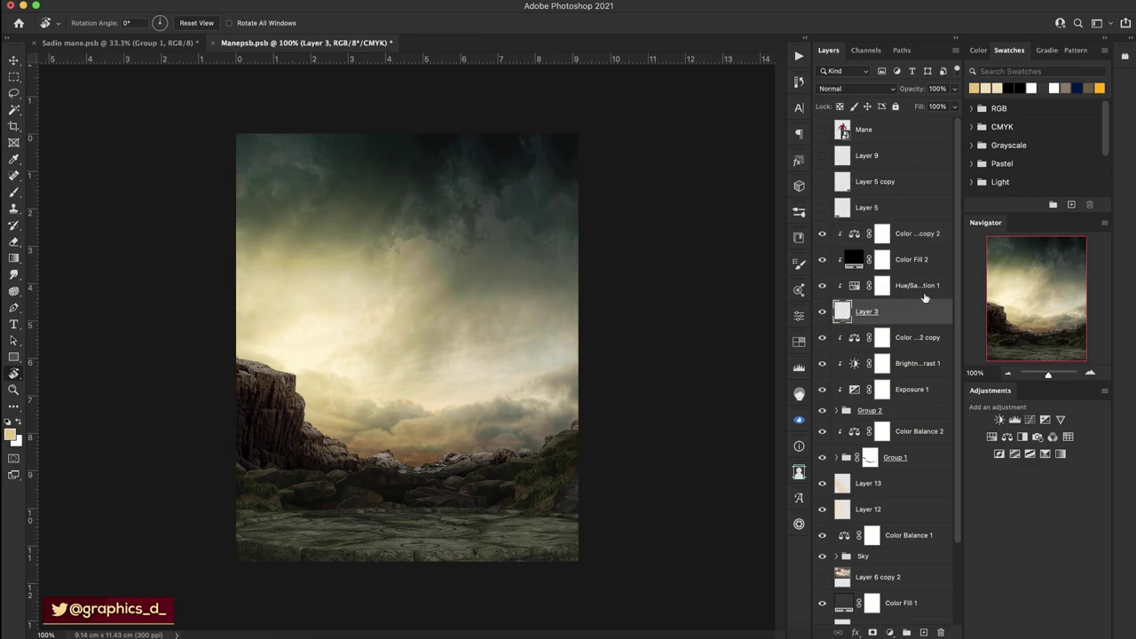
pyautogui.hotkey('ctrl', 'shift', 'alt', 'n')
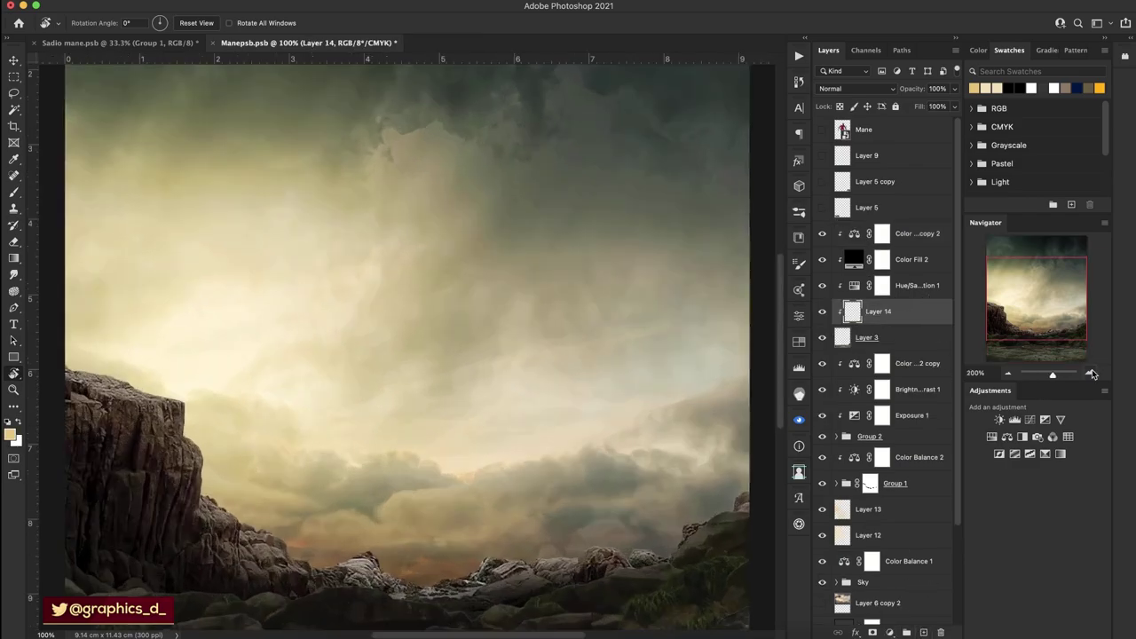
pyautogui.scroll(5, 450, 324)
pyautogui.moveTo(450, 324); pyautogui.dragTo(570, 280)
# Set up a soft black brush at 134 px for shading the ground.
pyautogui.press('b')
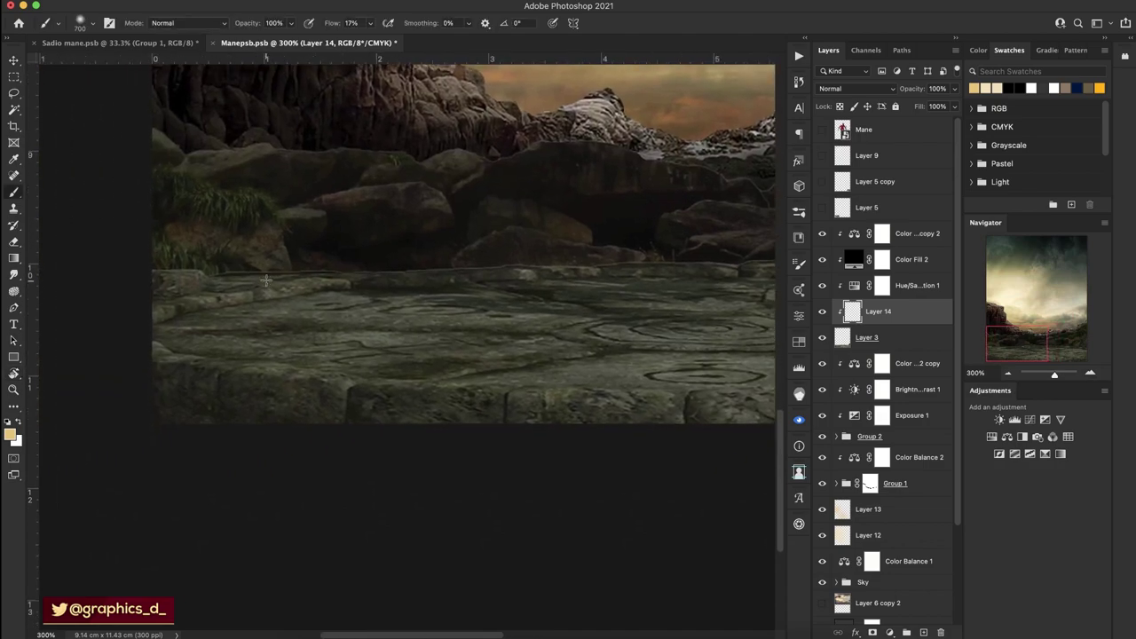
pyautogui.rightClick(284, 257)
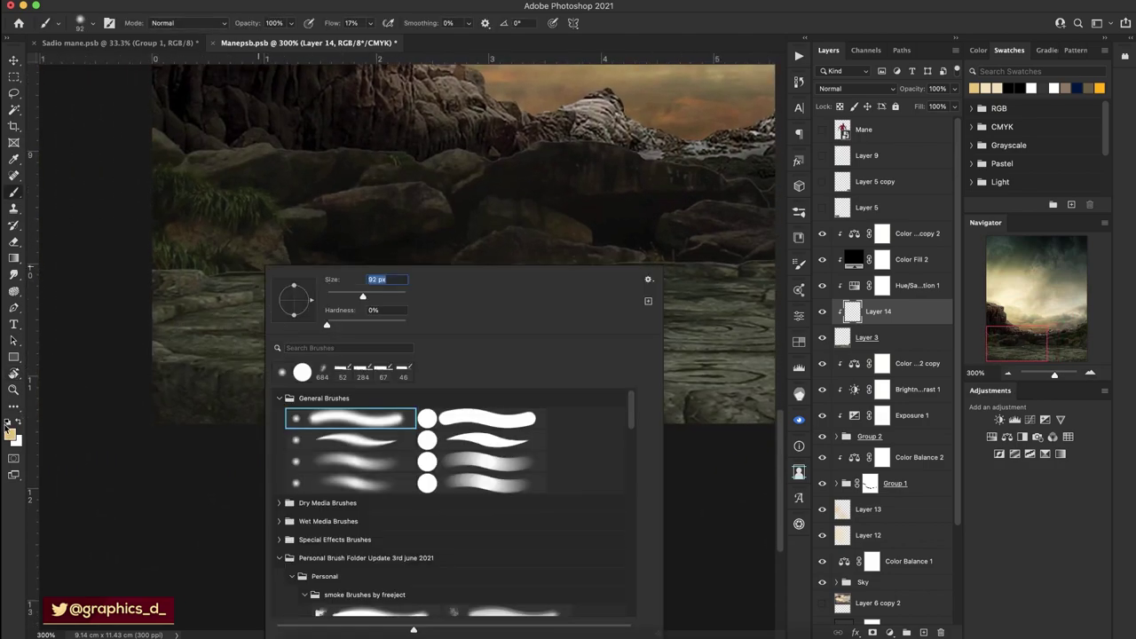
pyautogui.press('Escape')
pyautogui.press('d')
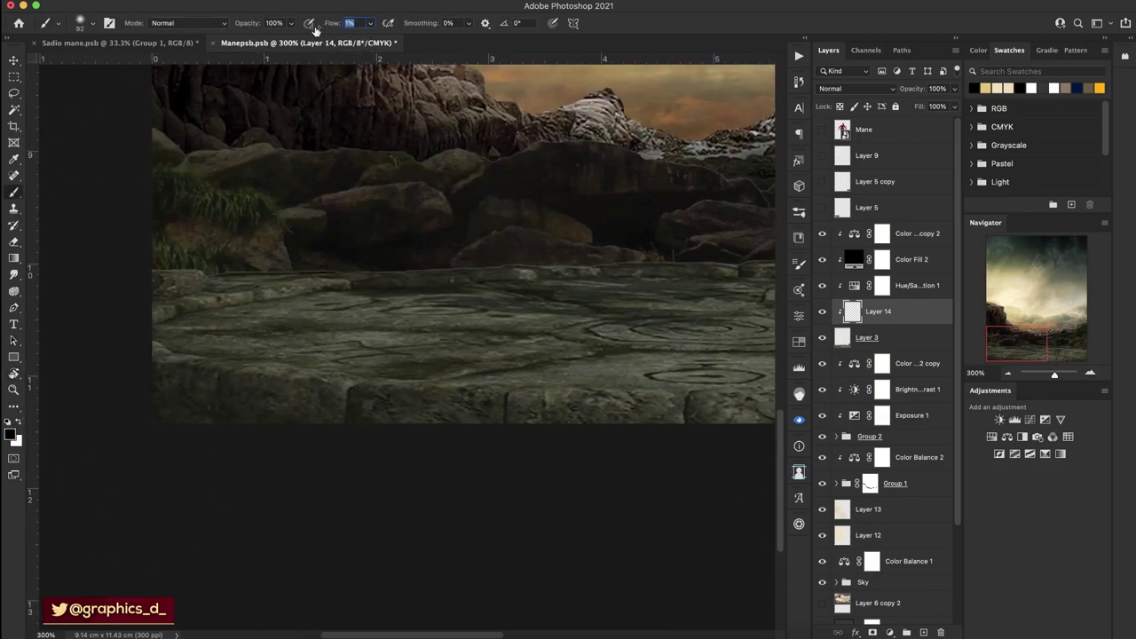
pyautogui.rightClick(305, 217)
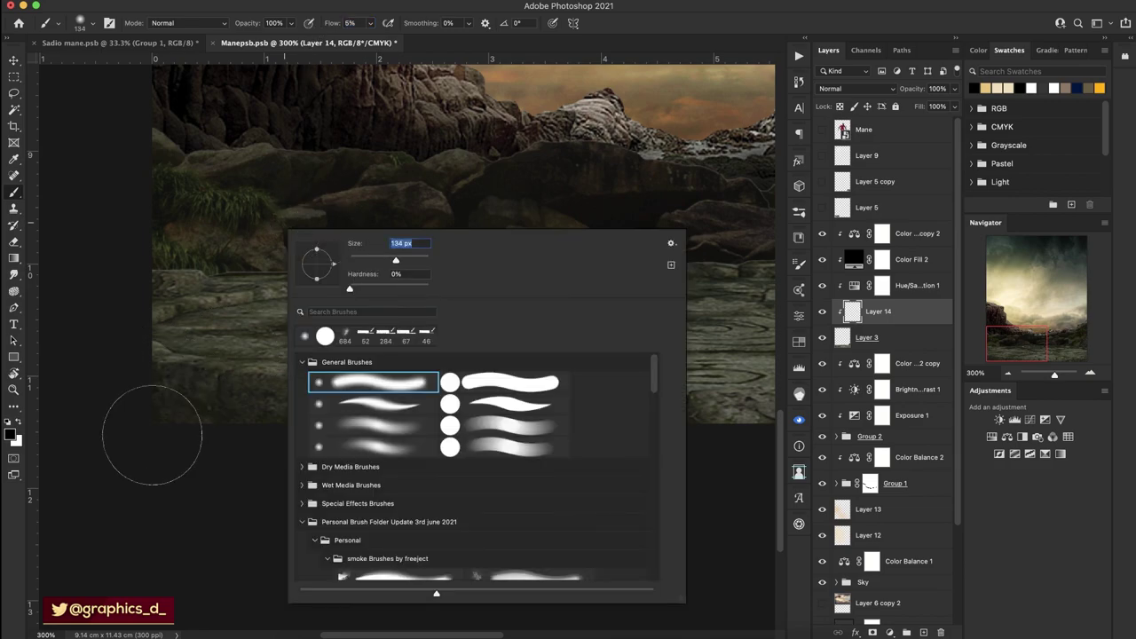
pyautogui.press('Return')
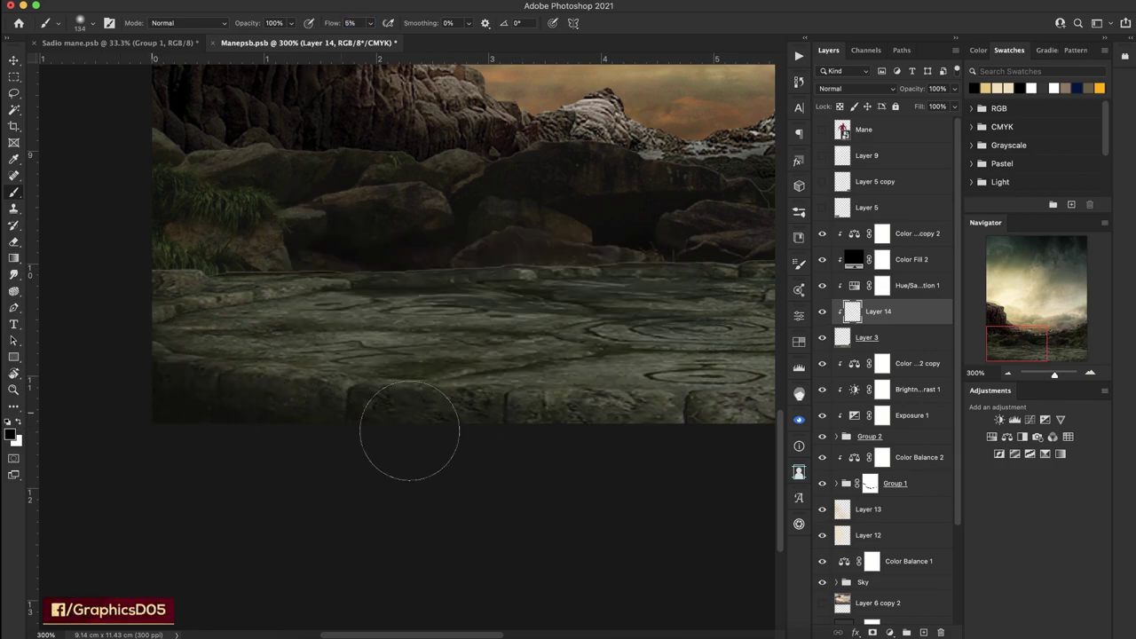
# Pan across the ground from its right edge to its left side.
pyautogui.moveTo(626, 452); pyautogui.dragTo(304, 416)
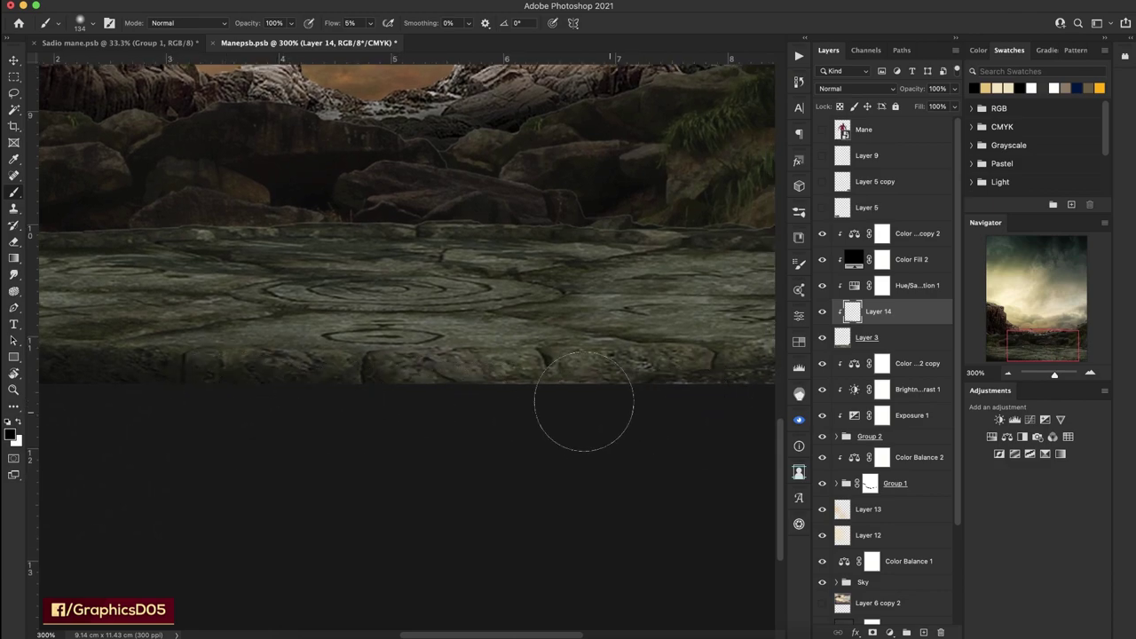
pyautogui.moveTo(583, 383); pyautogui.dragTo(297, 393)
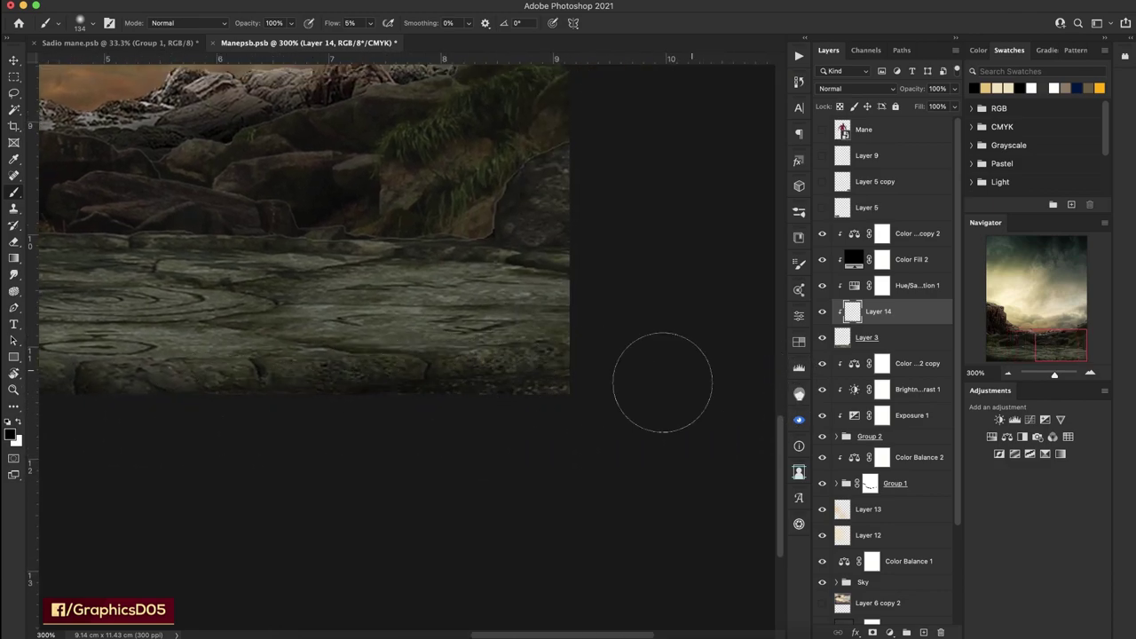
pyautogui.hscroll(-10, 563, 249)
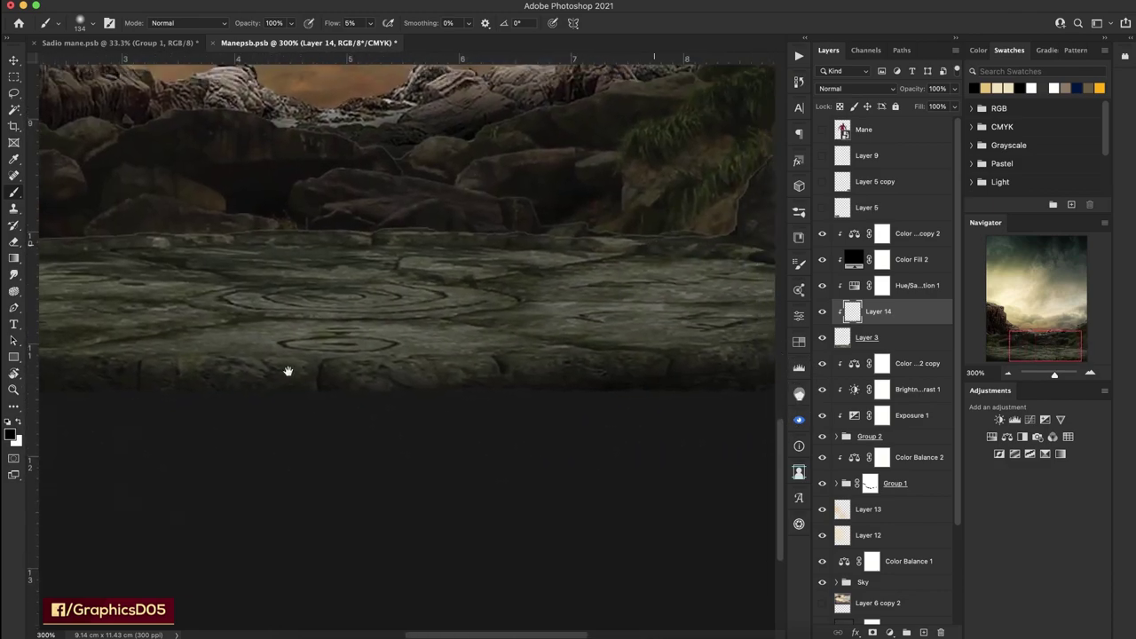
pyautogui.moveTo(287, 371)
pyautogui.mouseDown()
pyautogui.moveTo(223, 375)
pyautogui.moveTo(666, 380)
pyautogui.mouseUp()
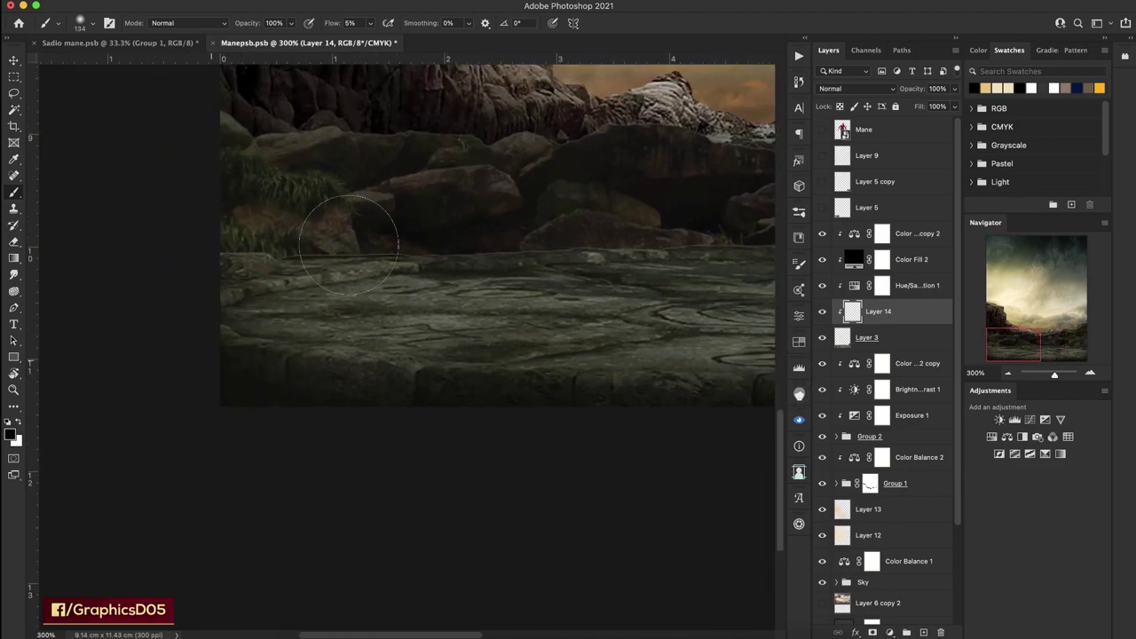
pyautogui.moveTo(674, 228); pyautogui.dragTo(265, 229)
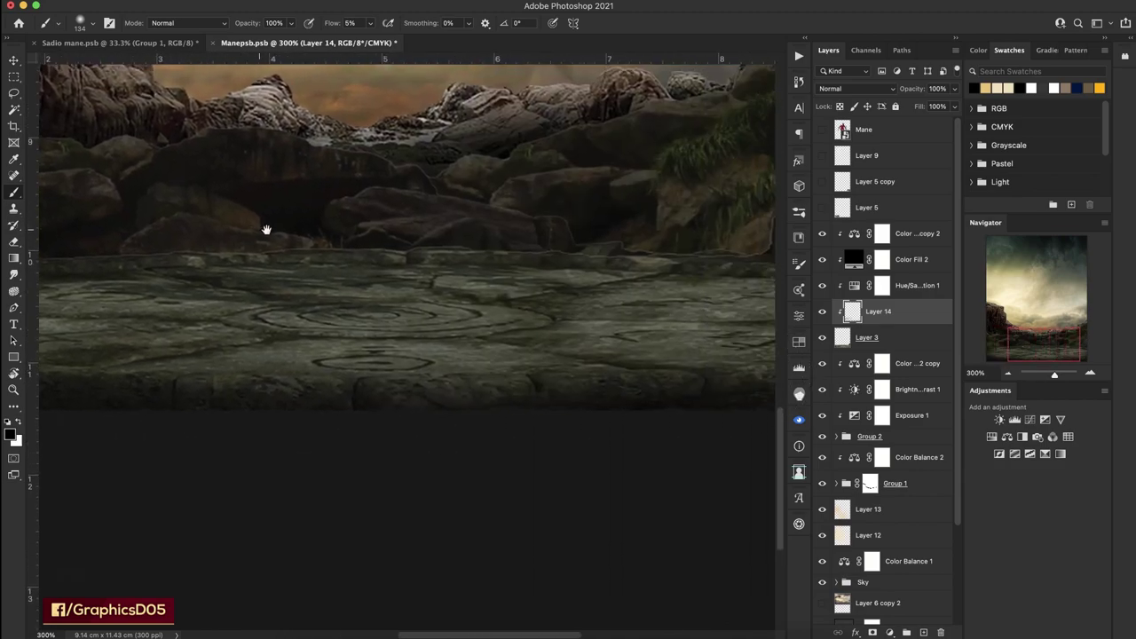
pyautogui.hscroll(15, 507, 210)
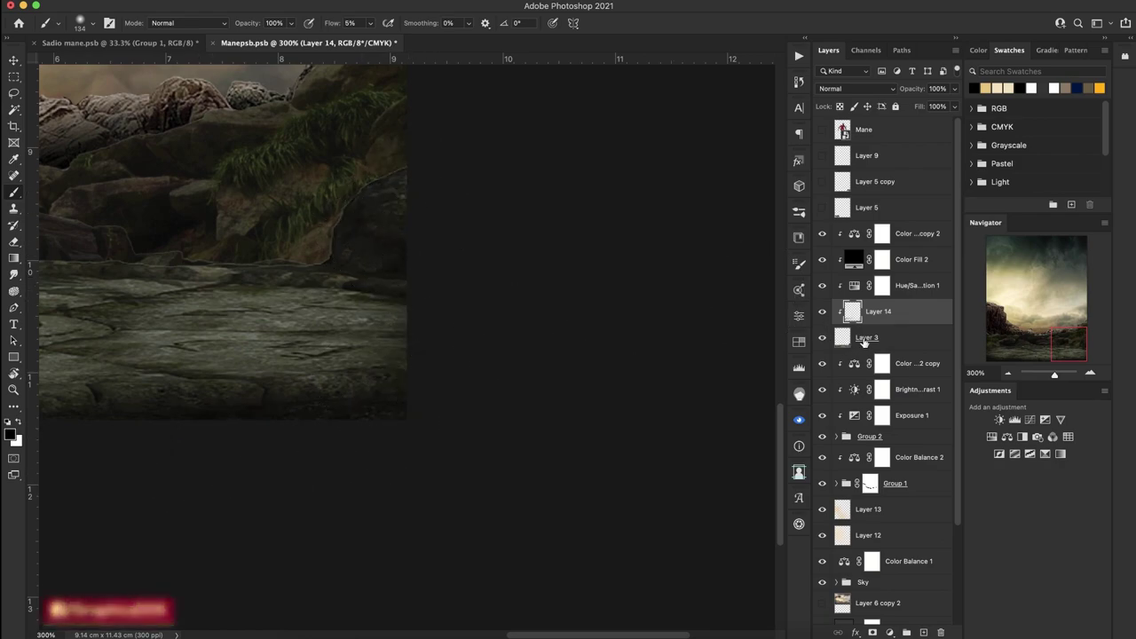
pyautogui.click(865, 339)
# Add a layer mask to Layer 3 from the lasso selection, then select Layer 14.
pyautogui.click(14, 92)
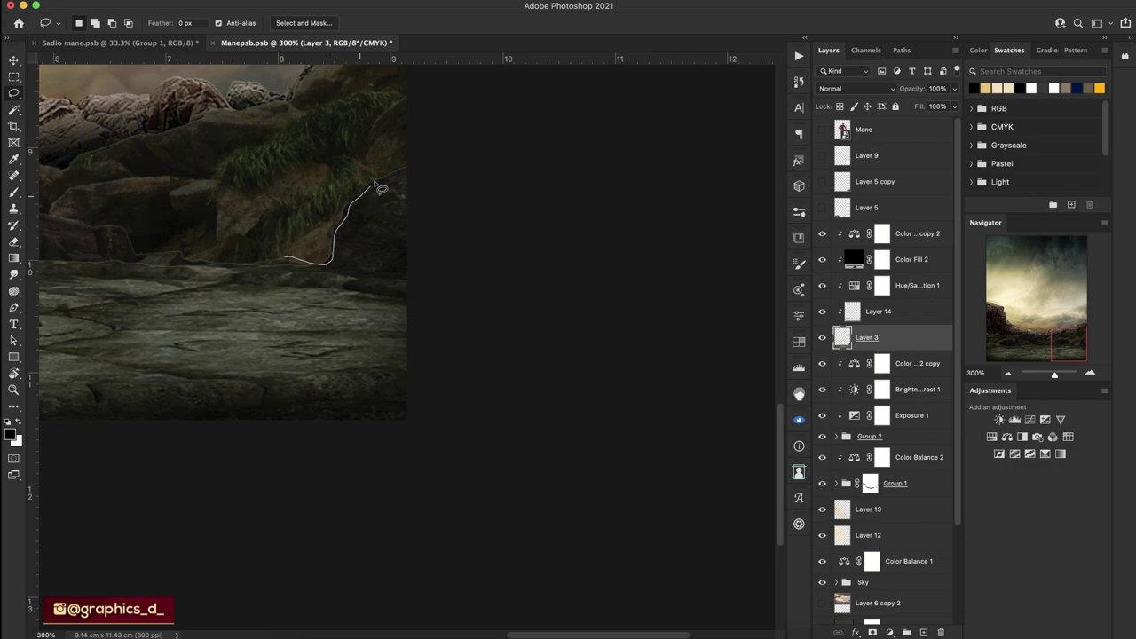
pyautogui.click(889, 632)
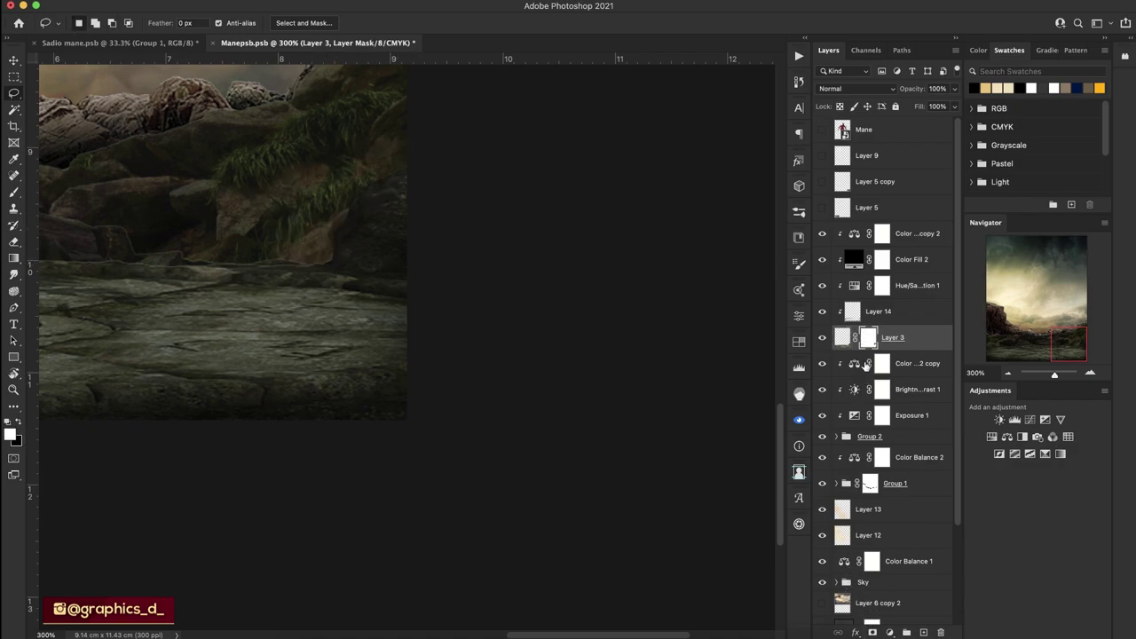
pyautogui.click(879, 311)
pyautogui.moveTo(355, 292)
pyautogui.mouseDown()
pyautogui.moveTo(577, 249)
pyautogui.moveTo(600, 271)
pyautogui.mouseUp()
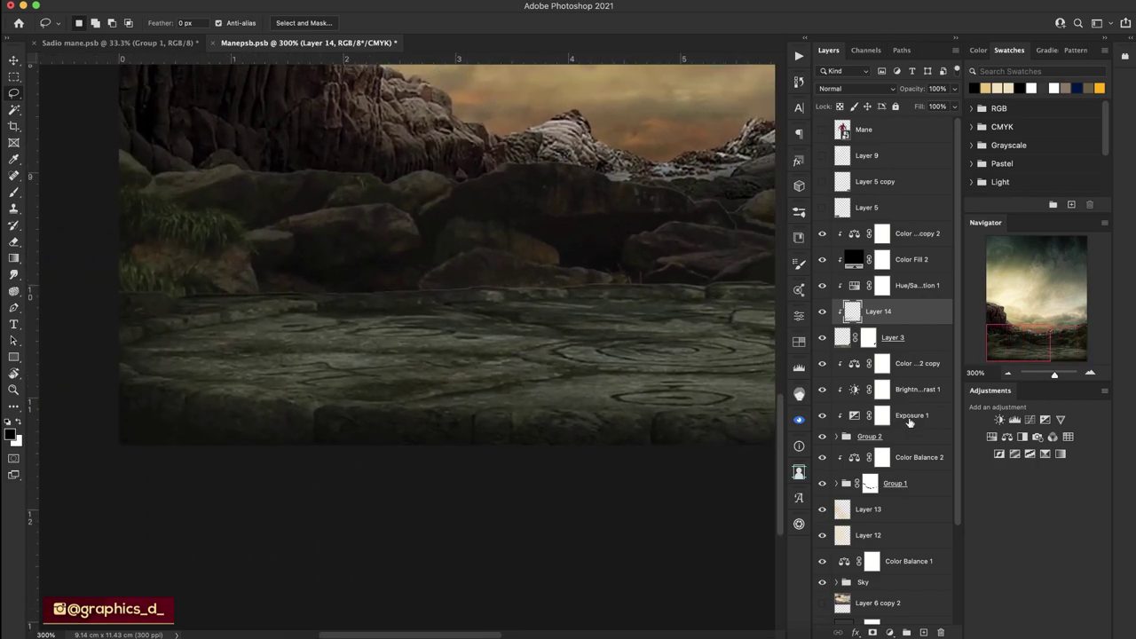
# Expand Group 2 and add a new Layer 15 clipped to Layer 2 copy.
pyautogui.click(835, 436)
pyautogui.click(924, 484)
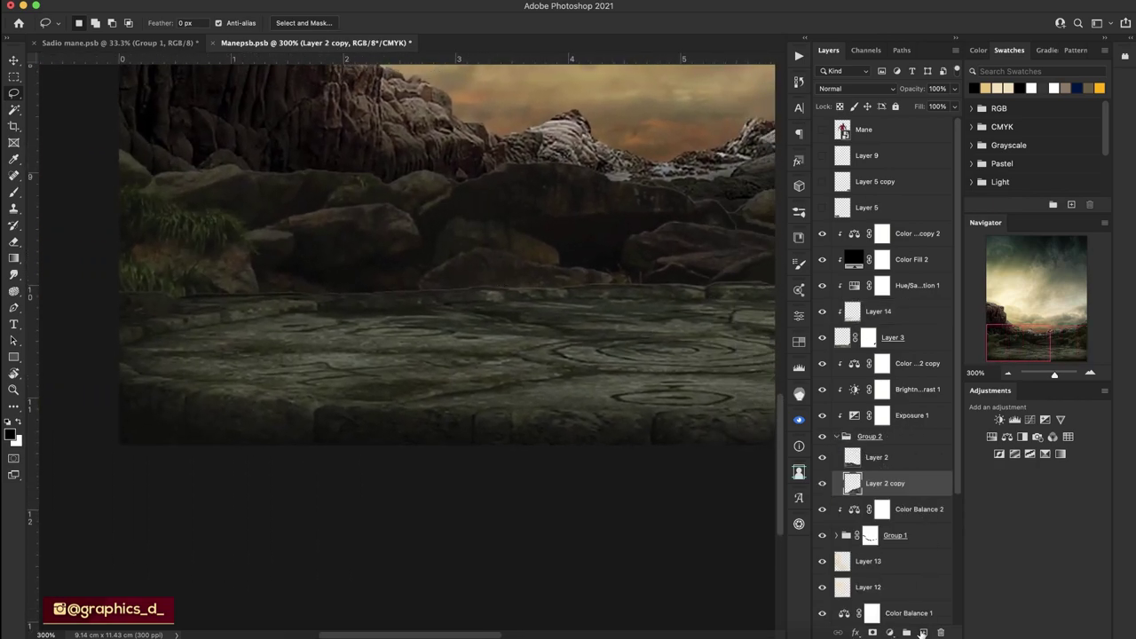
pyautogui.click(923, 632)
pyautogui.hotkey('ctrl', '0')
pyautogui.click(906, 505)
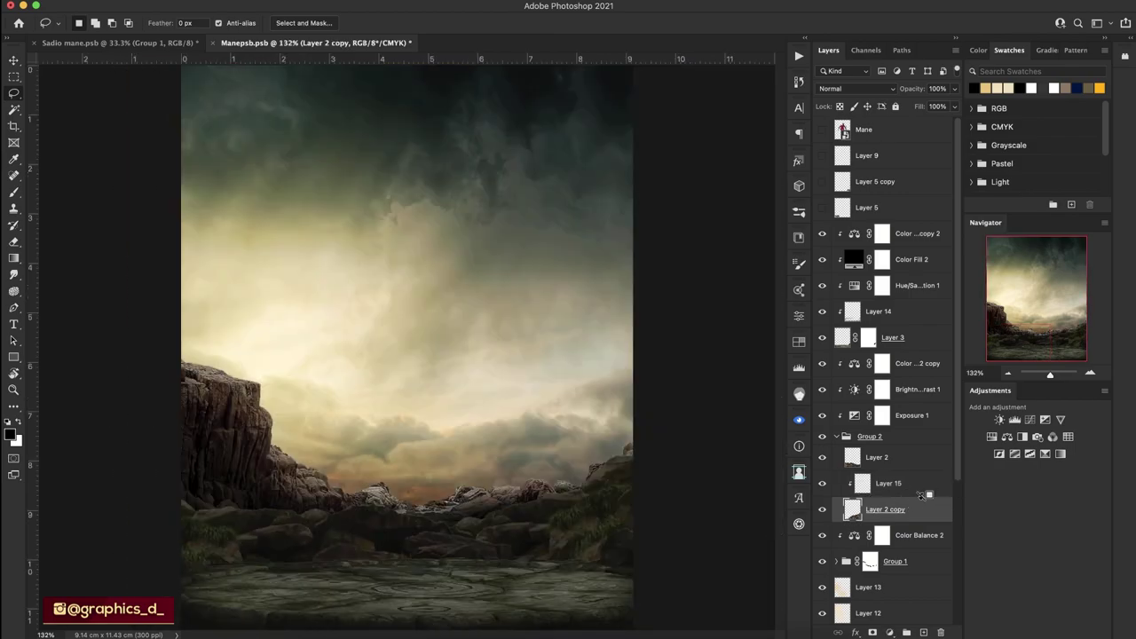
# Zoom in and paint black with the soft brush to darken the central rocks.
pyautogui.click(1090, 370)
pyautogui.moveTo(464, 471); pyautogui.dragTo(383, 226)
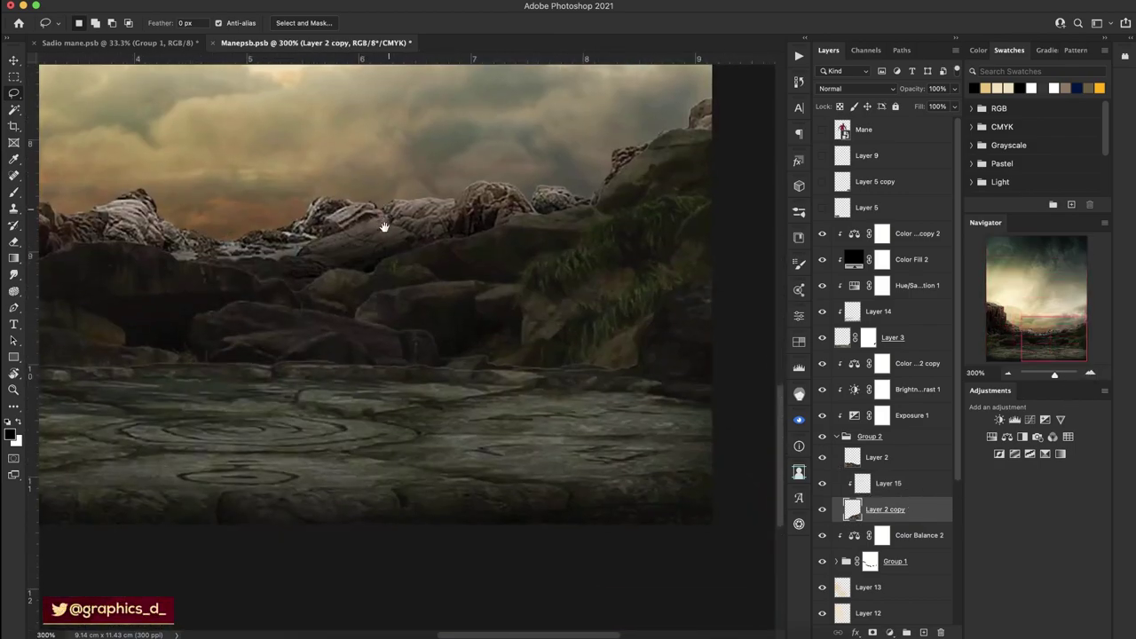
pyautogui.press('b')
pyautogui.moveTo(394, 304)
pyautogui.mouseDown()
pyautogui.moveTo(325, 324)
pyautogui.moveTo(513, 326)
pyautogui.moveTo(423, 325)
pyautogui.moveTo(586, 349)
pyautogui.moveTo(634, 325)
pyautogui.moveTo(689, 203)
pyautogui.moveTo(601, 284)
pyautogui.moveTo(418, 343)
pyautogui.moveTo(652, 377)
pyautogui.mouseUp()
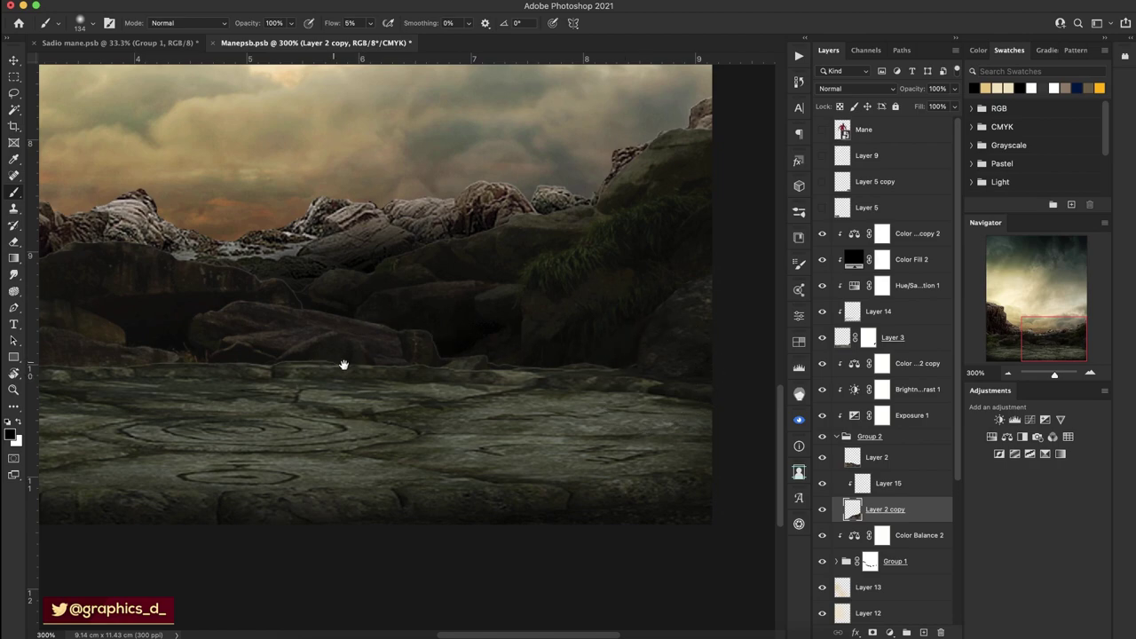
pyautogui.moveTo(343, 363); pyautogui.dragTo(531, 299)
# Add a new Layer 16 clipped to Layer 2 and pan across the cliff and right side.
pyautogui.click(888, 459)
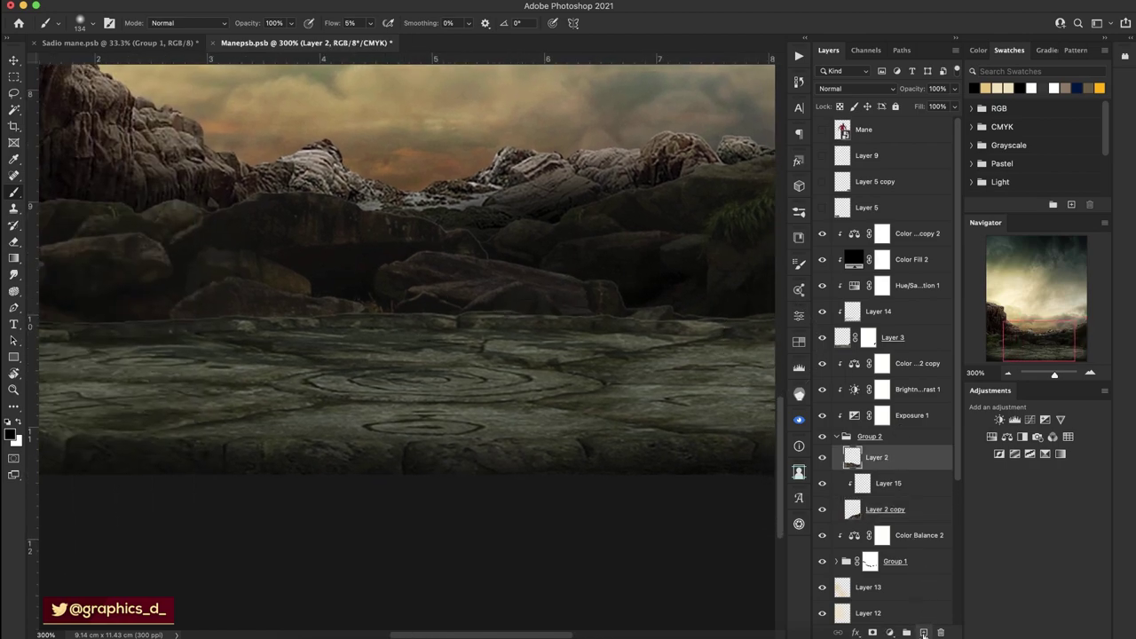
pyautogui.click(923, 632)
pyautogui.keyDown('alt'); pyautogui.click(914, 471); pyautogui.keyUp('alt')
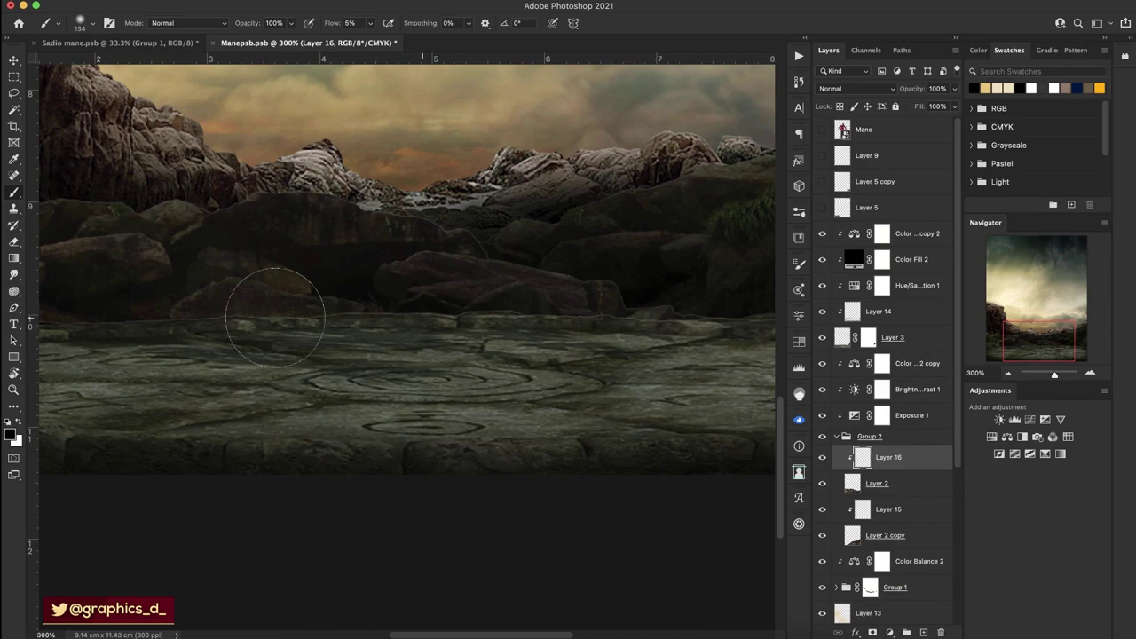
pyautogui.moveTo(253, 310); pyautogui.dragTo(454, 292)
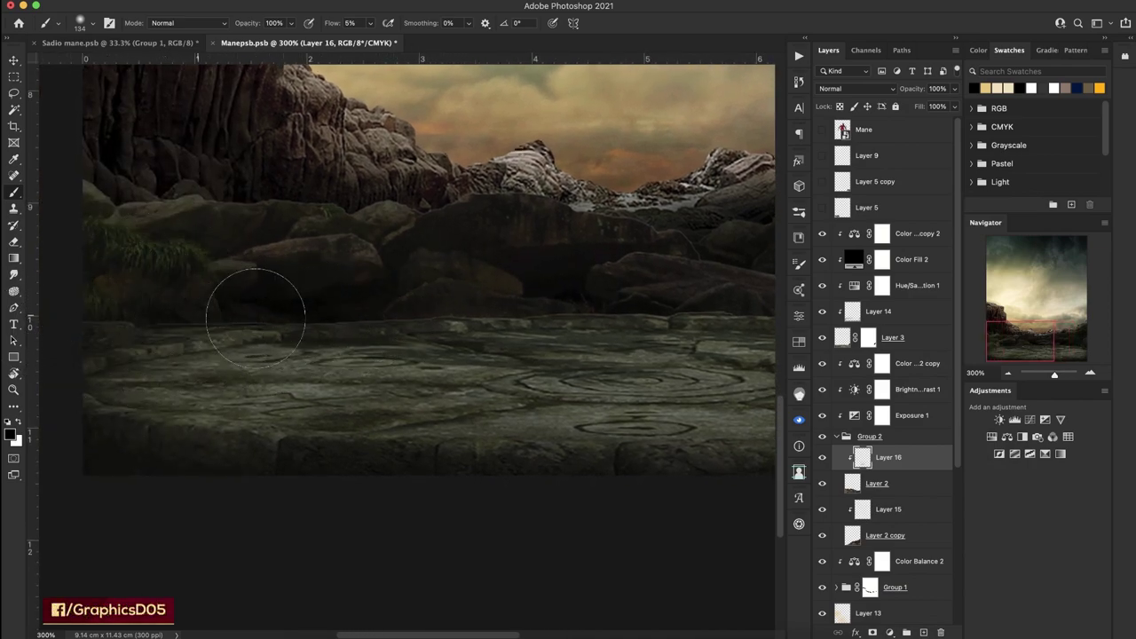
pyautogui.moveTo(499, 341); pyautogui.dragTo(332, 337)
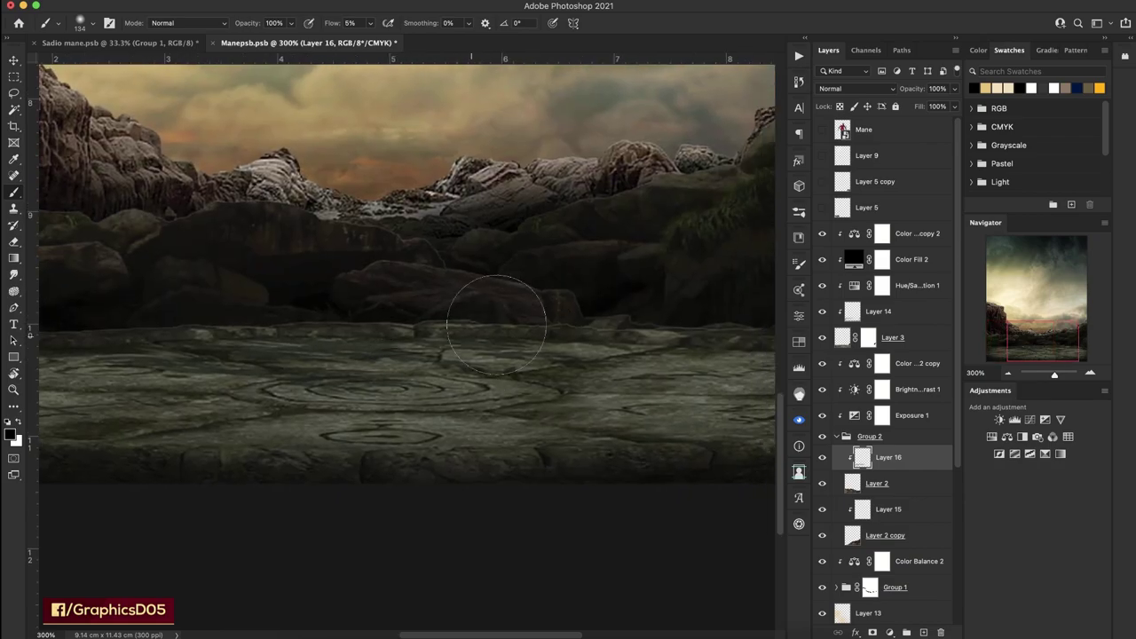
pyautogui.moveTo(755, 342); pyautogui.dragTo(526, 346)
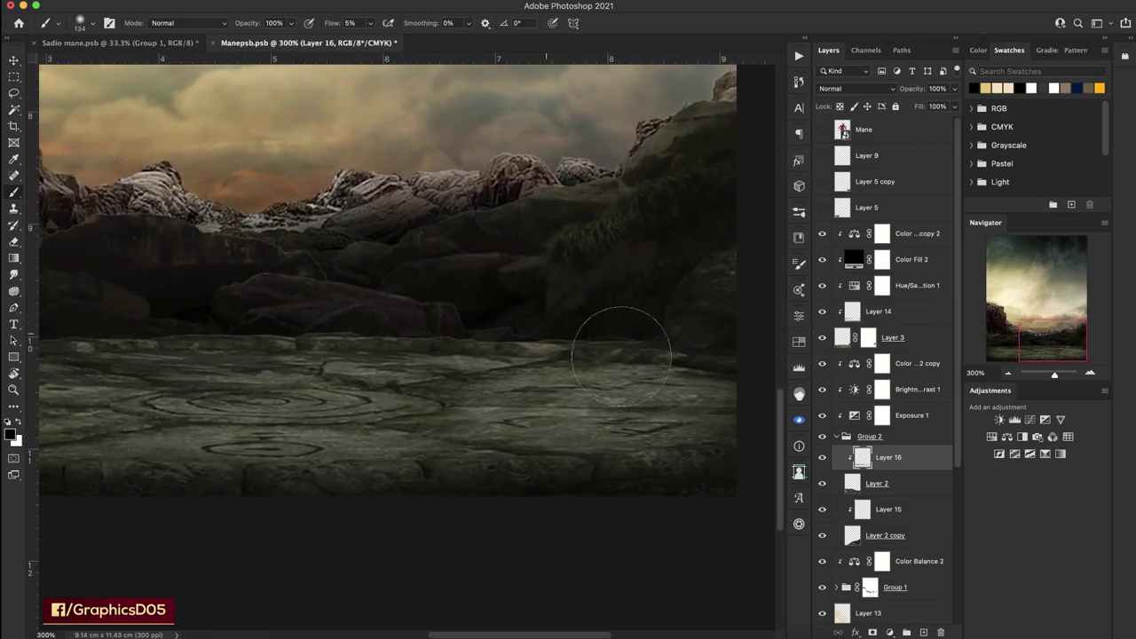
pyautogui.hscroll(-5, 594, 347)
pyautogui.scroll(2, 594, 347)
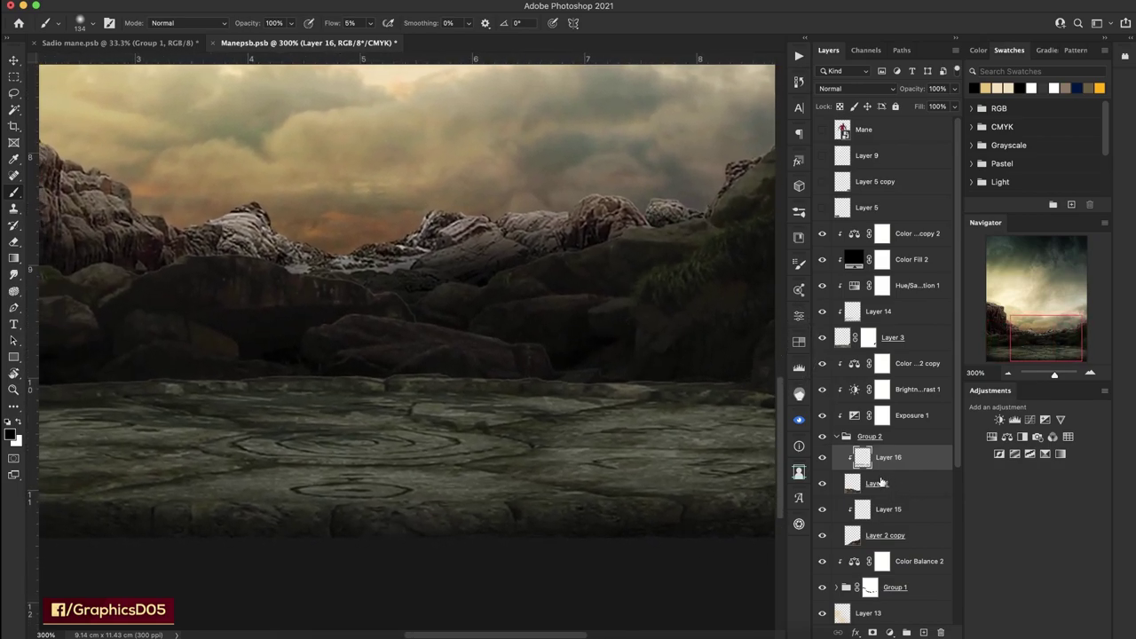
# Add a new Layer 17 clipped to the rocky foreground Group 1, then fit the poster on screen.
pyautogui.click(899, 589)
pyautogui.click(923, 632)
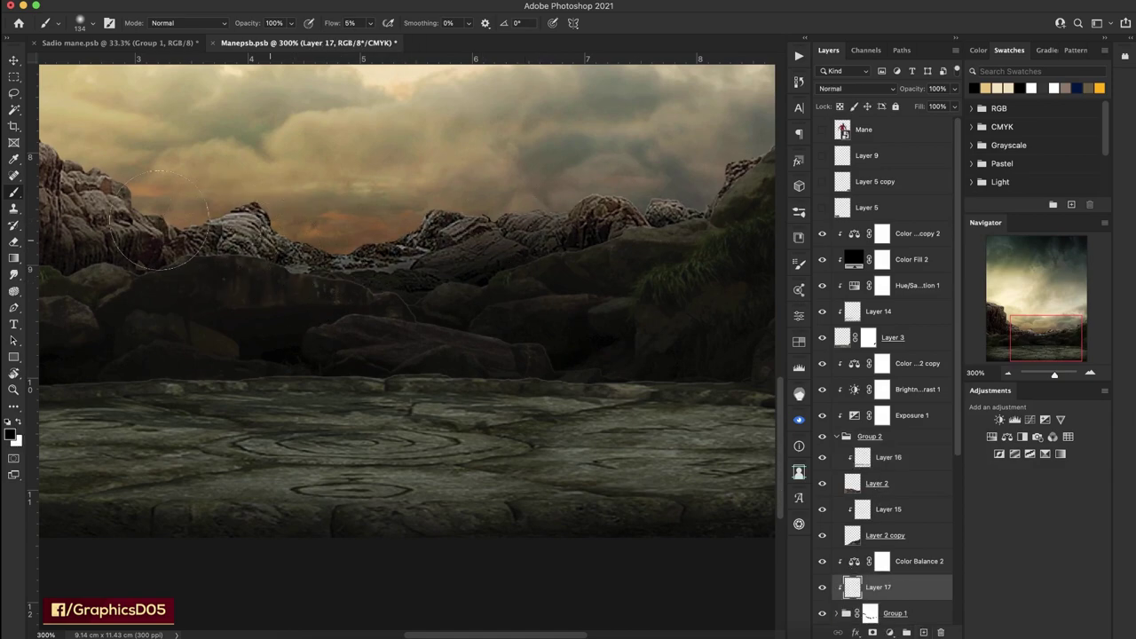
pyautogui.moveTo(202, 233)
pyautogui.mouseDown()
pyautogui.moveTo(445, 268)
pyautogui.moveTo(485, 286)
pyautogui.mouseUp()
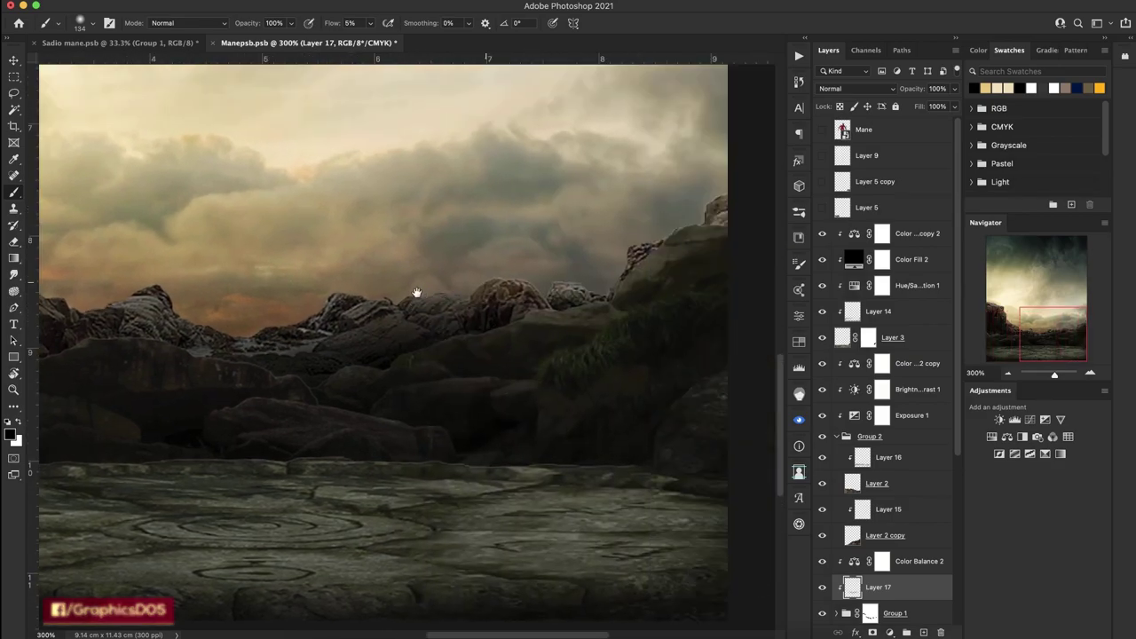
pyautogui.moveTo(684, 314); pyautogui.dragTo(204, 358)
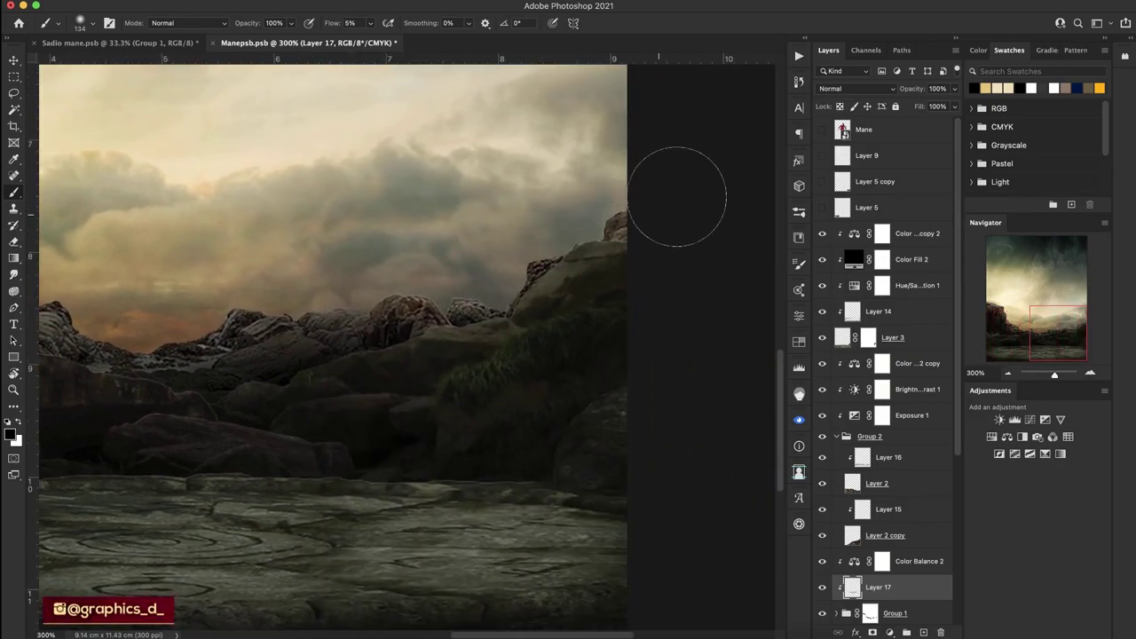
pyautogui.hscroll(-5, 573, 274)
pyautogui.hscroll(-5, 533, 284)
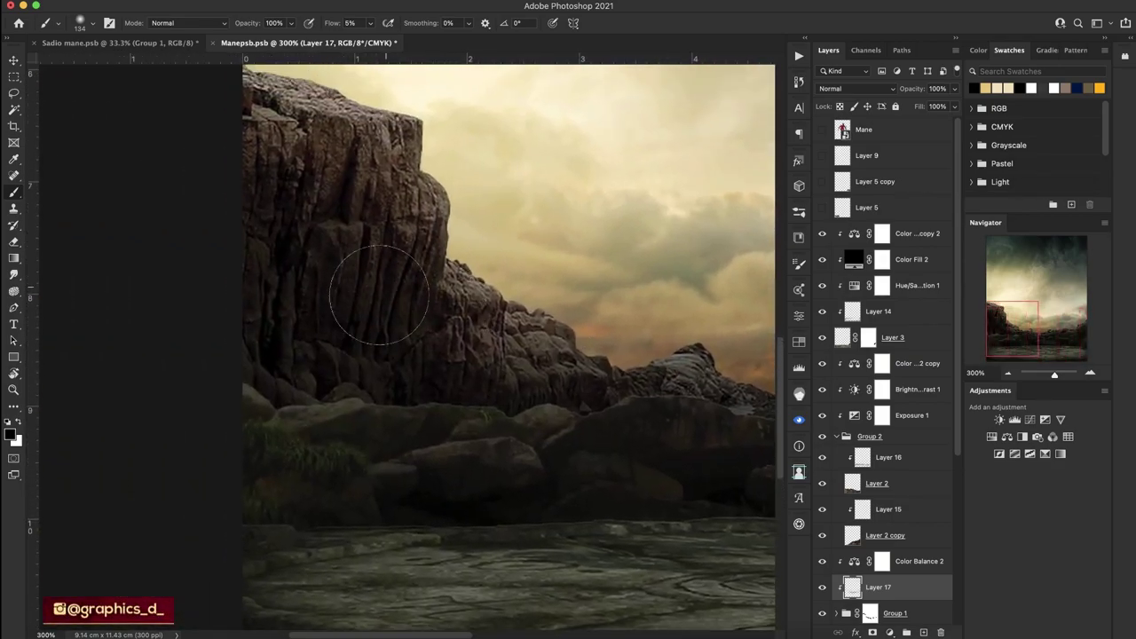
pyautogui.click(1006, 373)
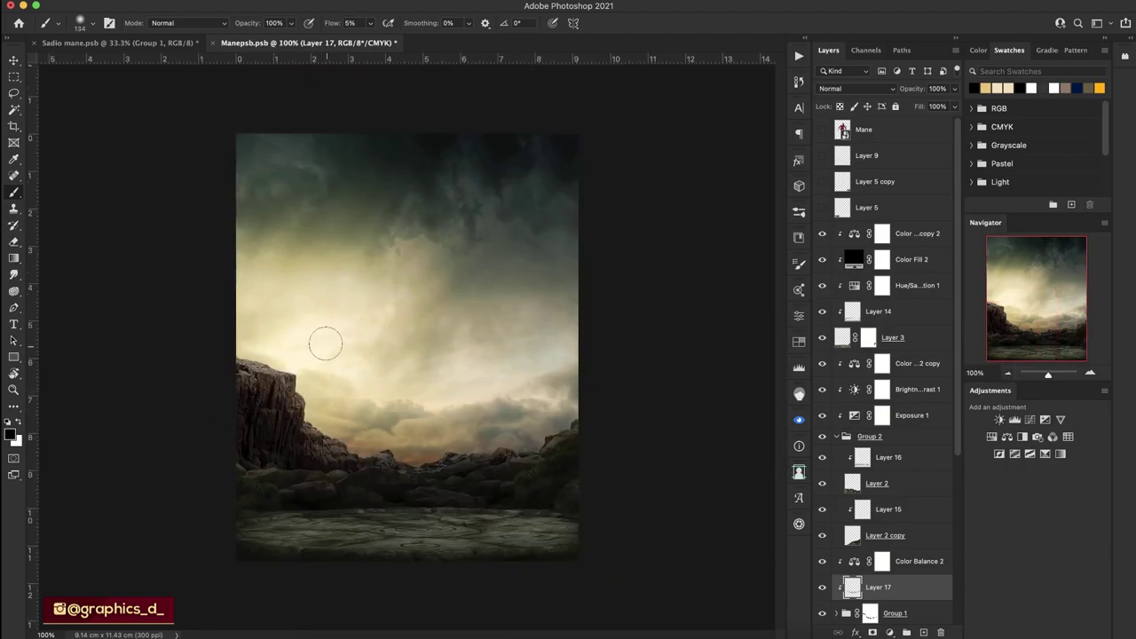
pyautogui.press('r')
pyautogui.moveTo(325, 337)
pyautogui.mouseDown()
pyautogui.moveTo(466, 355)
pyautogui.moveTo(480, 229)
pyautogui.moveTo(684, 343)
pyautogui.mouseUp()
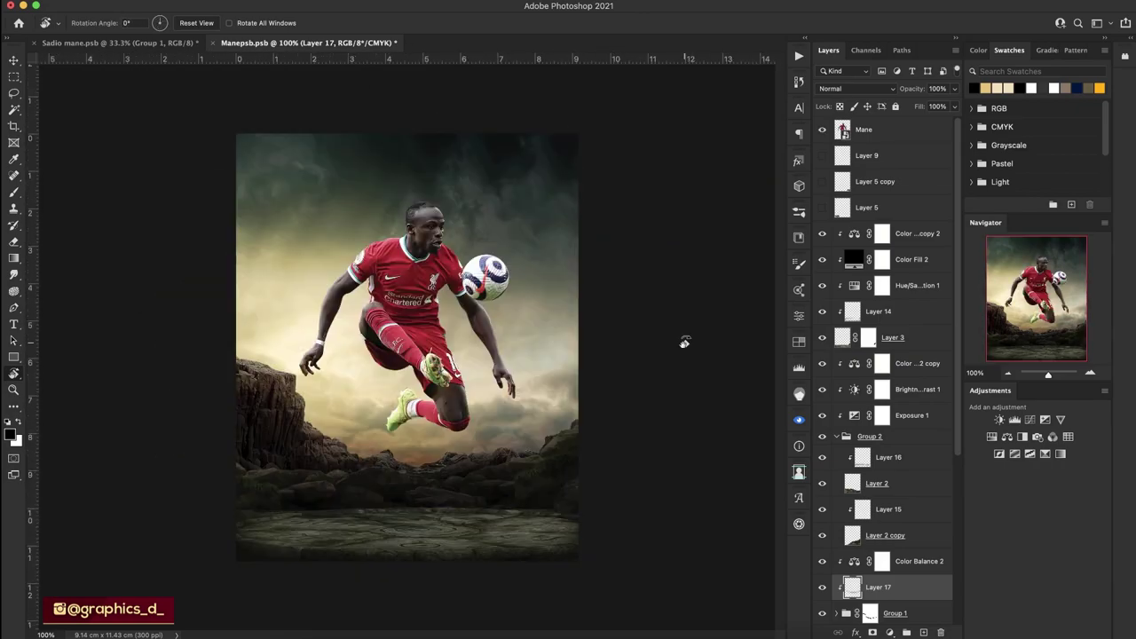
# Paste the Anfield stadium photo above Sky as Layer 18, scaled to about 81% to fill the sky.
pyautogui.scroll(-1, 892, 503)
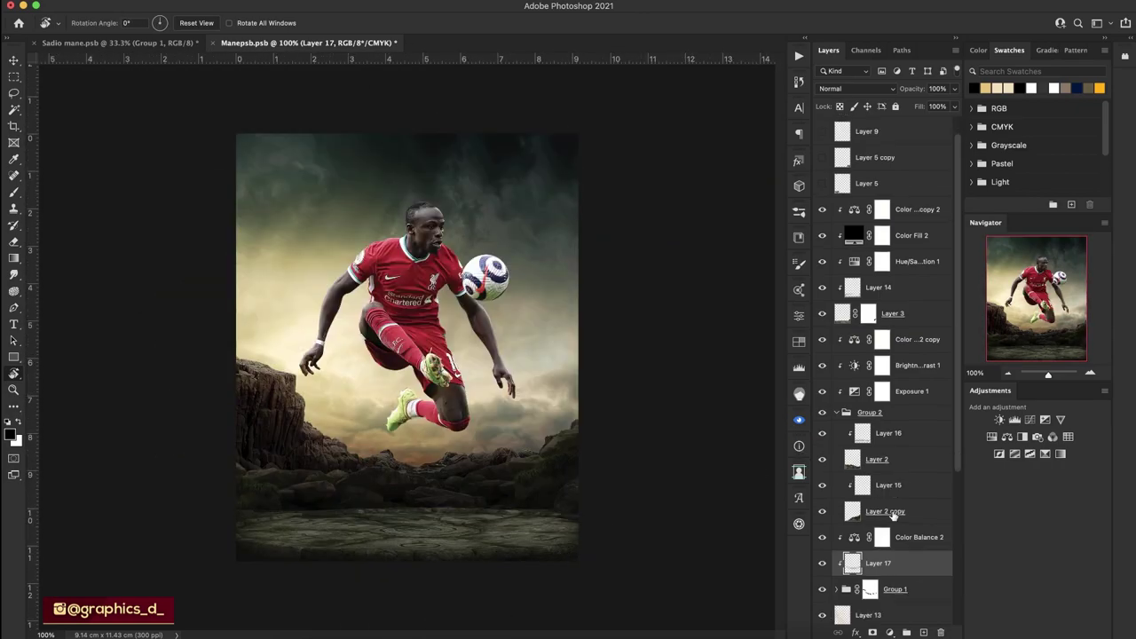
pyautogui.scroll(-8, 894, 514)
pyautogui.click(888, 479)
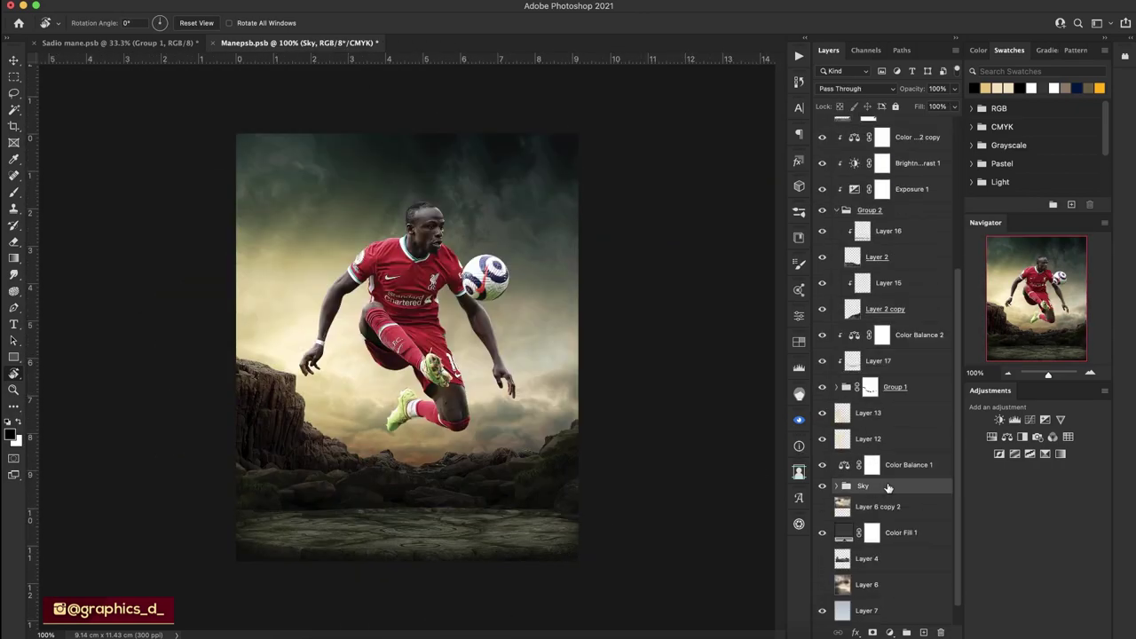
pyautogui.hotkey('ctrl', 'v')
pyautogui.hotkey('ctrl', 't')
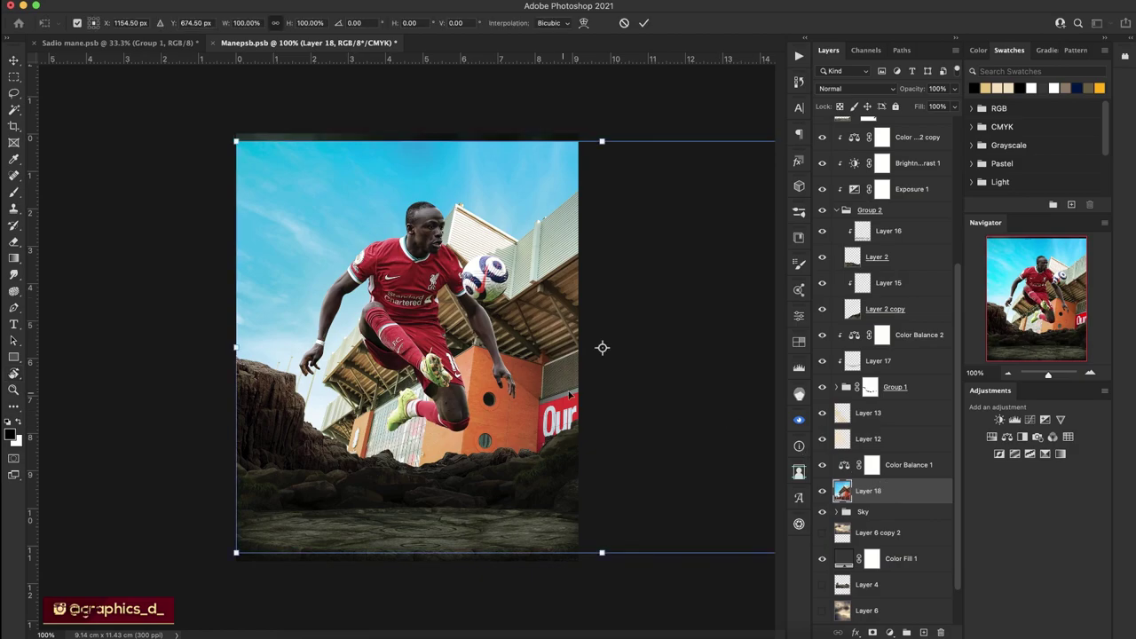
pyautogui.moveTo(568, 395); pyautogui.dragTo(449, 323)
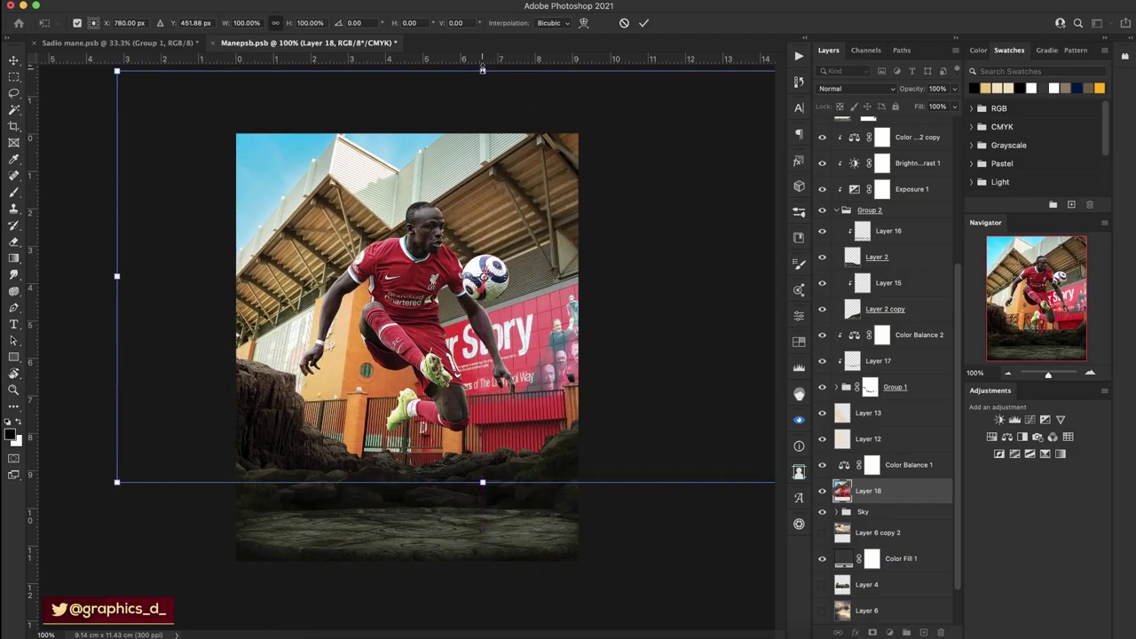
pyautogui.moveTo(482, 69); pyautogui.dragTo(482, 134)
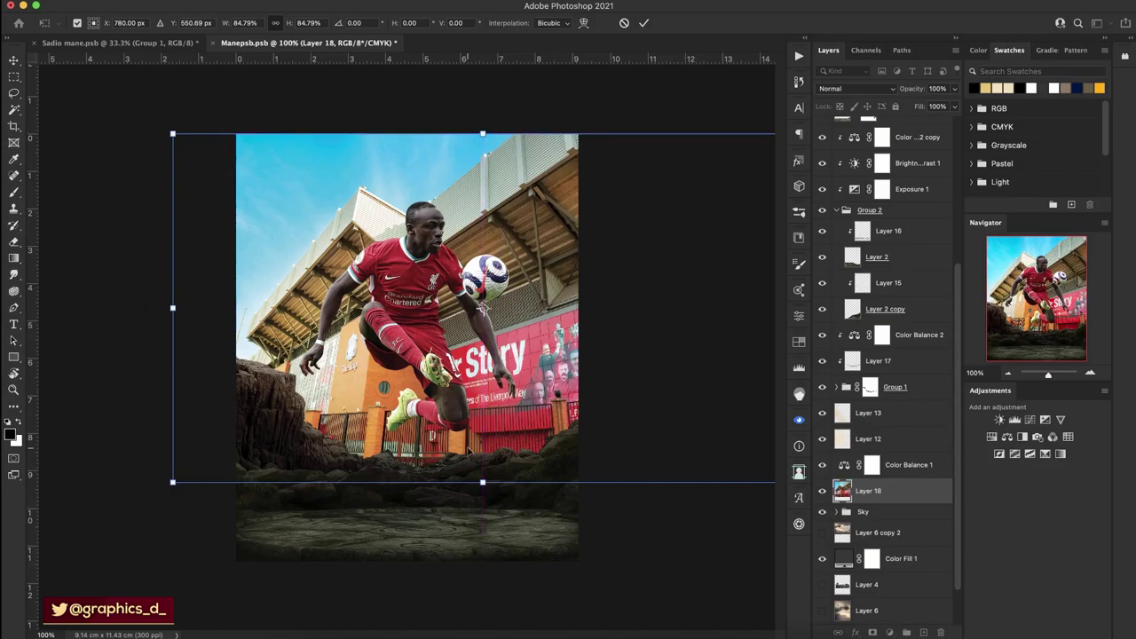
pyautogui.moveTo(483, 484)
pyautogui.mouseDown()
pyautogui.moveTo(483, 466)
pyautogui.moveTo(599, 412)
pyautogui.moveTo(524, 410)
pyautogui.mouseUp()
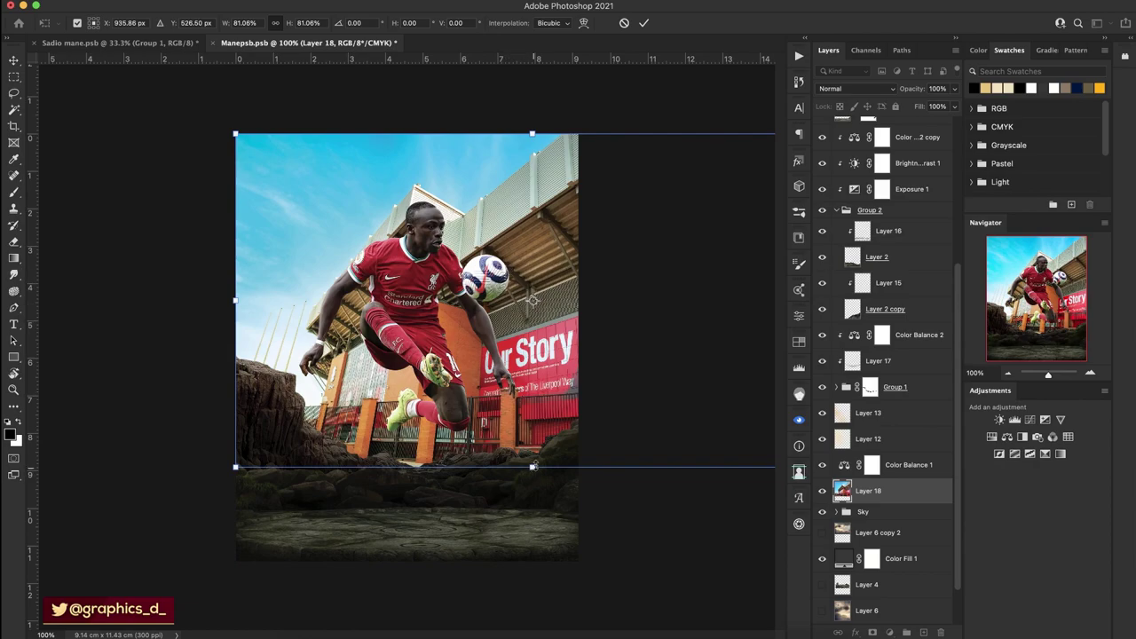
pyautogui.click(645, 25)
# Hide the Mane player and fade the stadium's base into fog with a black mask gradient.
pyautogui.scroll(5, 843, 151)
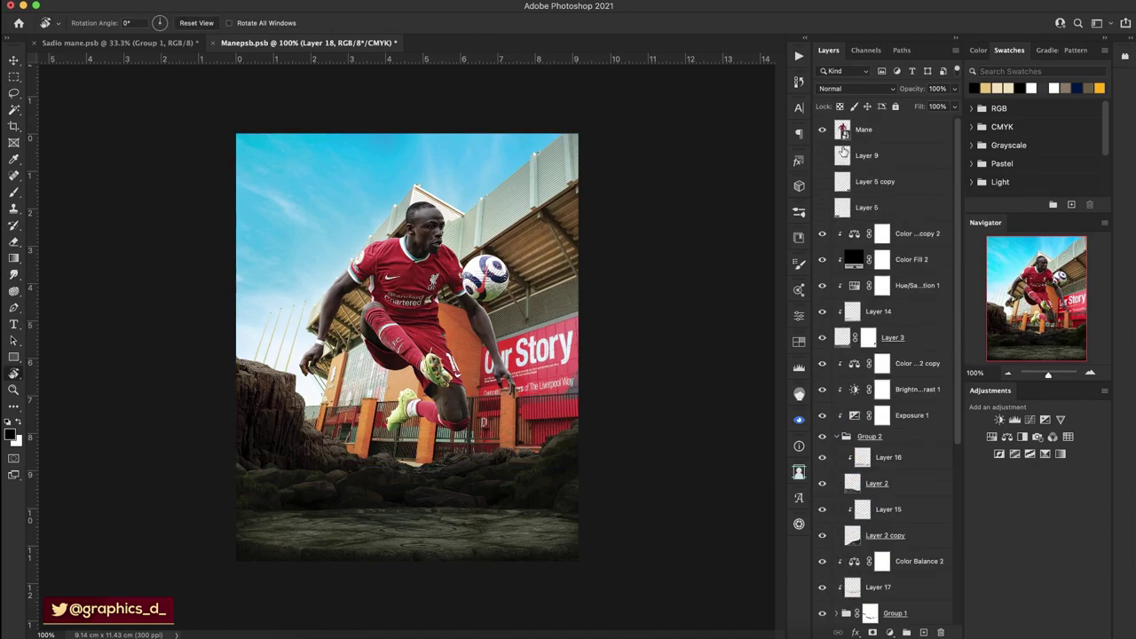
pyautogui.click(821, 130)
pyautogui.scroll(-5, 839, 400)
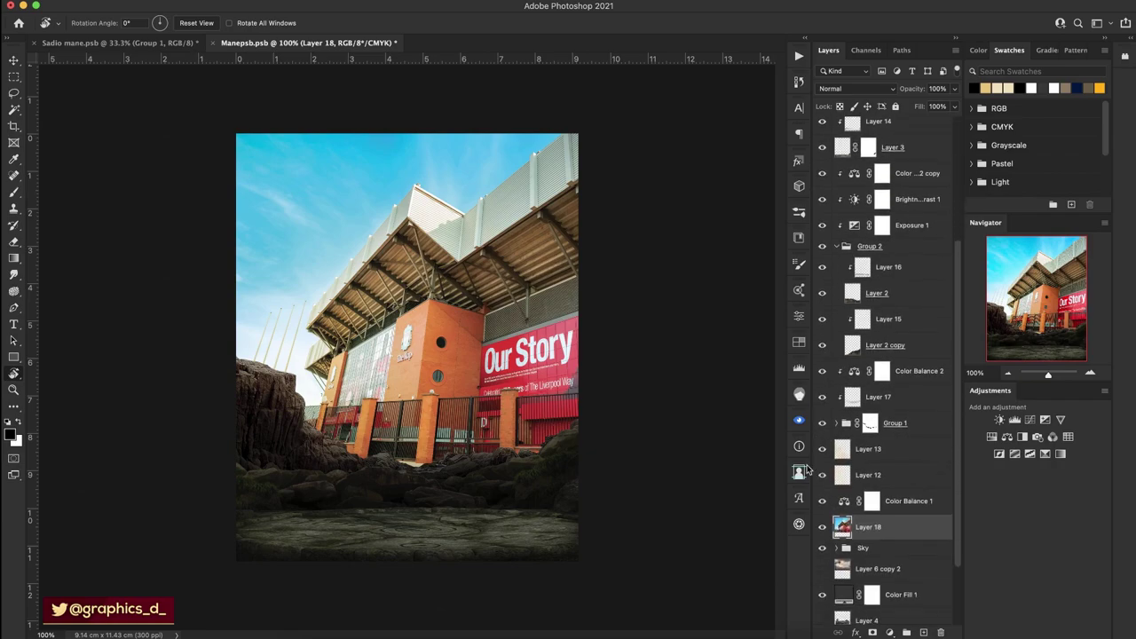
pyautogui.press('g')
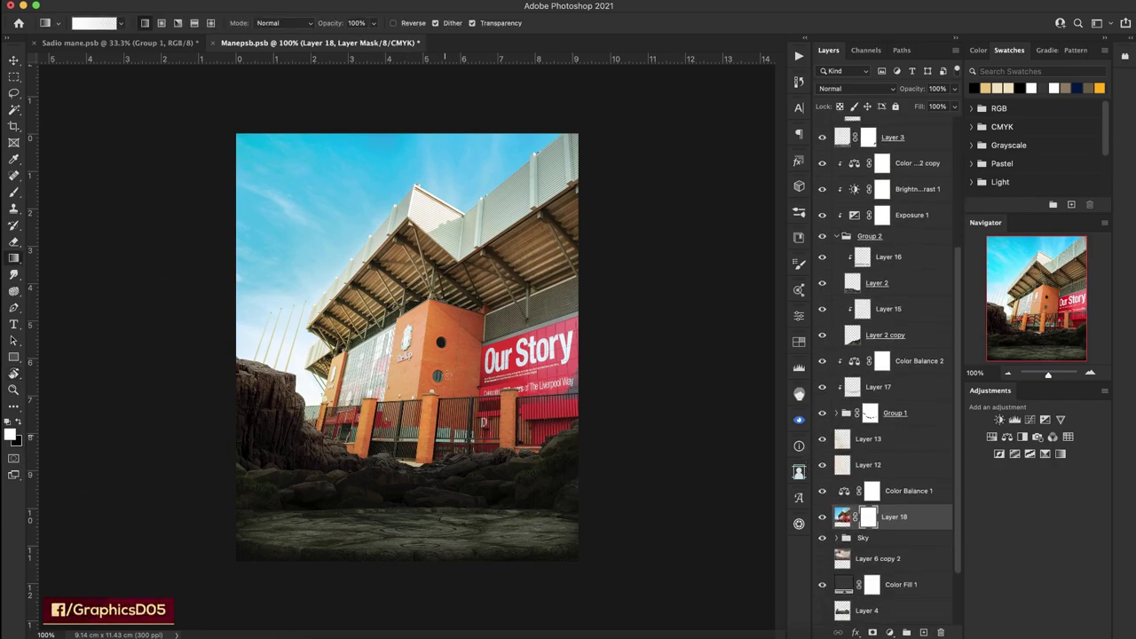
pyautogui.press('x')
pyautogui.moveTo(451, 360); pyautogui.dragTo(451, 454)
# Extend the fog gradient across the left side and nudge the stadium photo down slightly.
pyautogui.moveTo(461, 381); pyautogui.dragTo(456, 423)
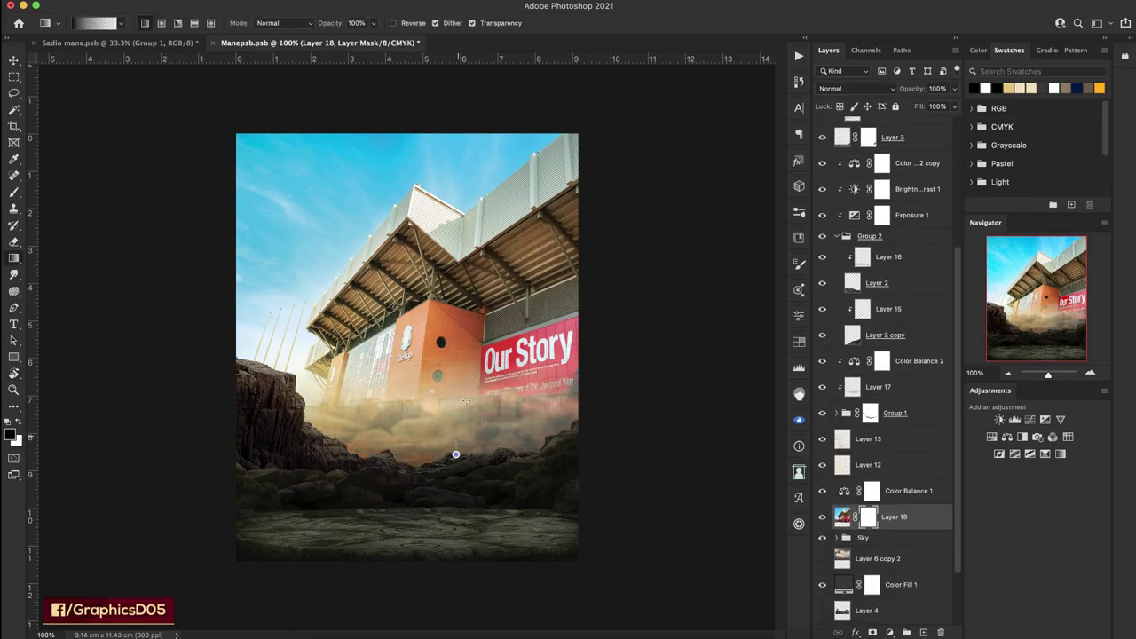
pyautogui.moveTo(473, 373); pyautogui.dragTo(473, 459)
pyautogui.moveTo(506, 304); pyautogui.dragTo(508, 427)
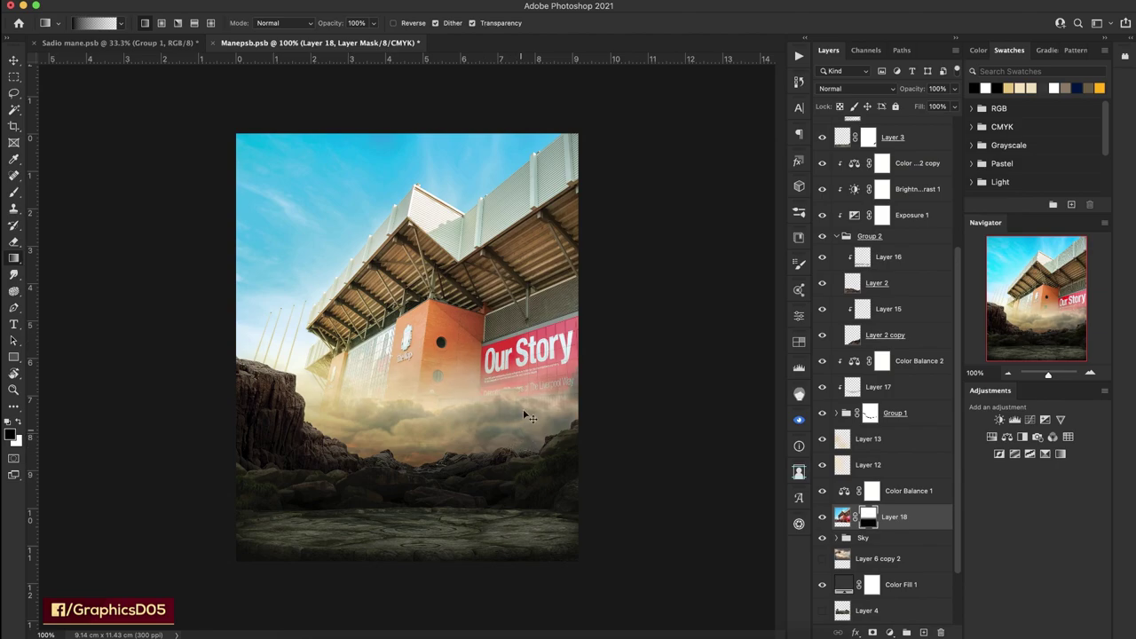
pyautogui.press('v')
pyautogui.moveTo(522, 366)
pyautogui.mouseDown()
pyautogui.moveTo(525, 399)
pyautogui.moveTo(525, 387)
pyautogui.mouseUp()
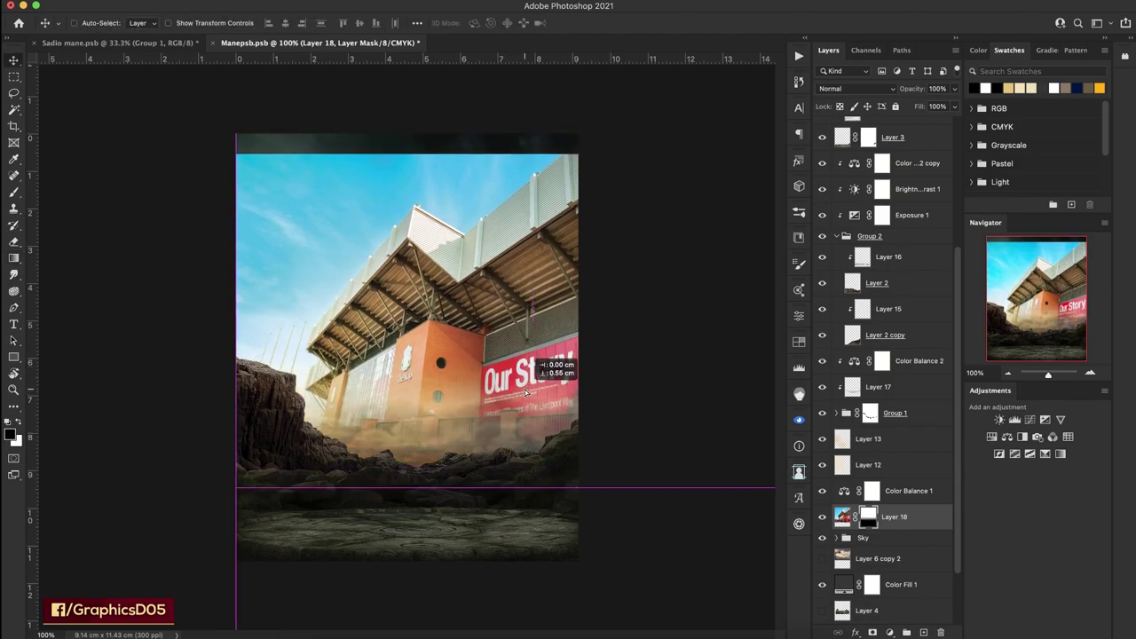
# Zoom in and start a Polygonal Lasso outline of the stand's edge beside the cliff.
pyautogui.click(1090, 373)
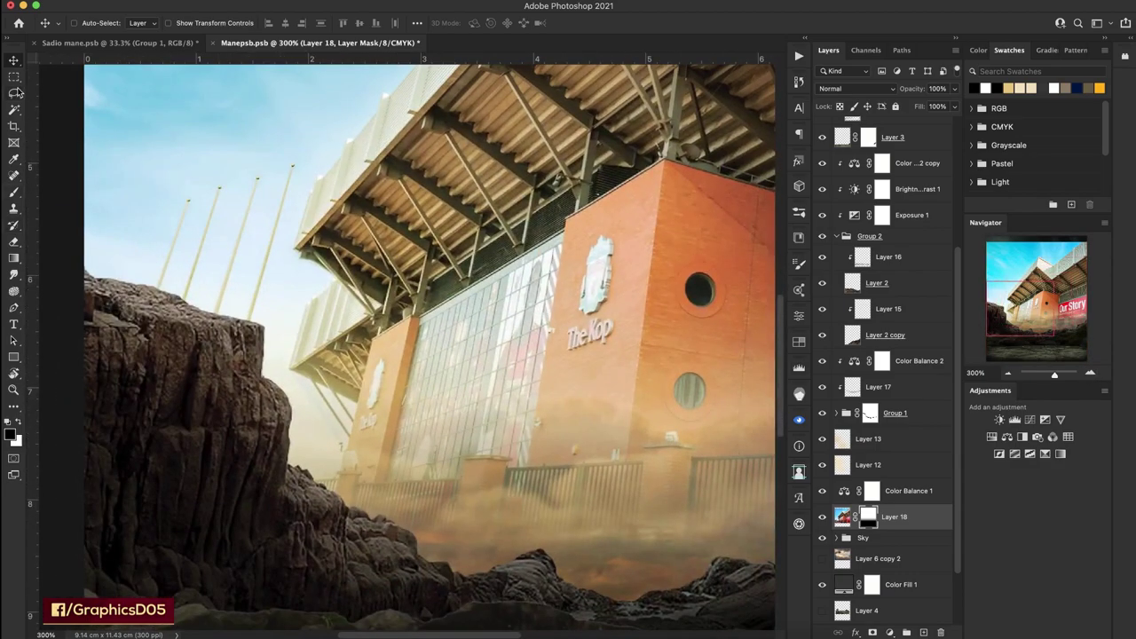
pyautogui.click(15, 92)
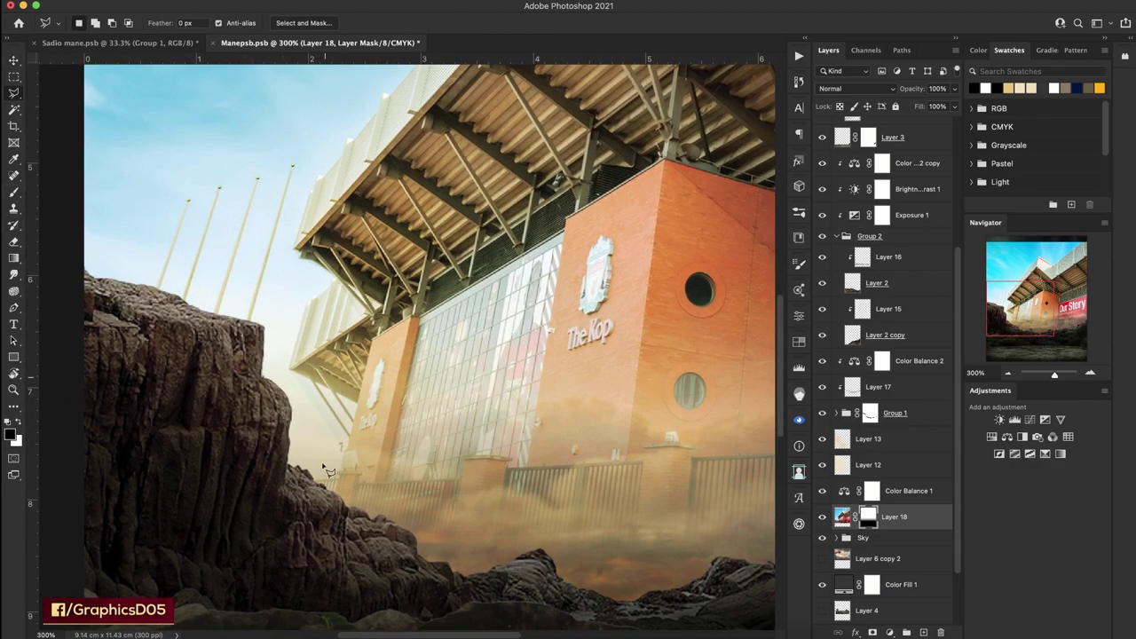
pyautogui.click(359, 402)
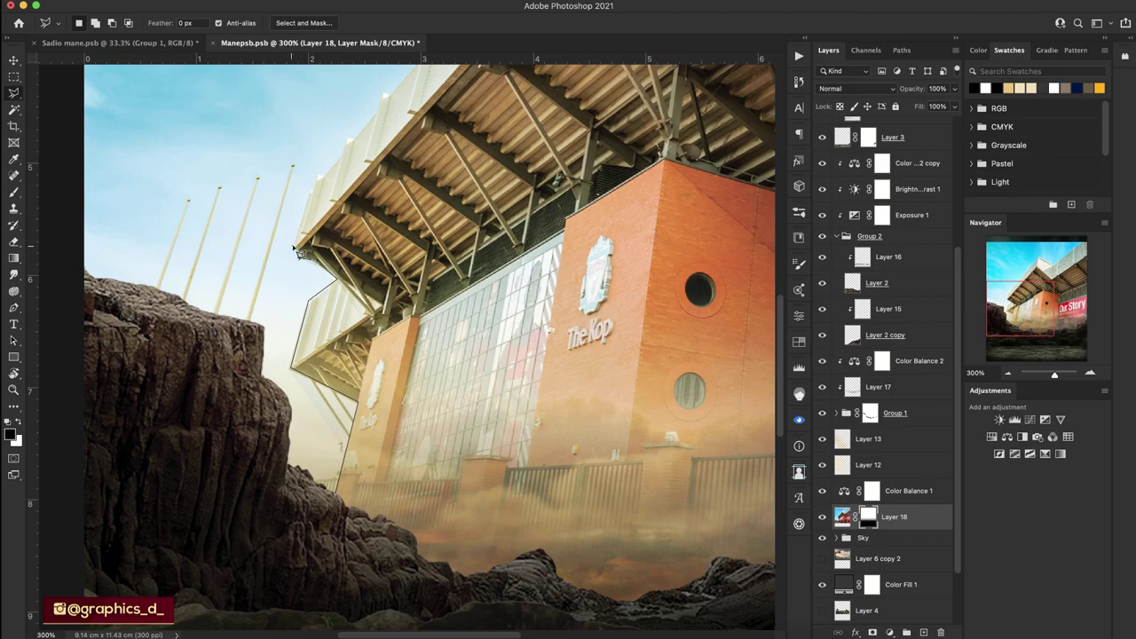
# Pan to the stadium's upper roof and begin a Polygonal Lasso outline at its peak and corner.
pyautogui.moveTo(305, 220); pyautogui.dragTo(298, 383)
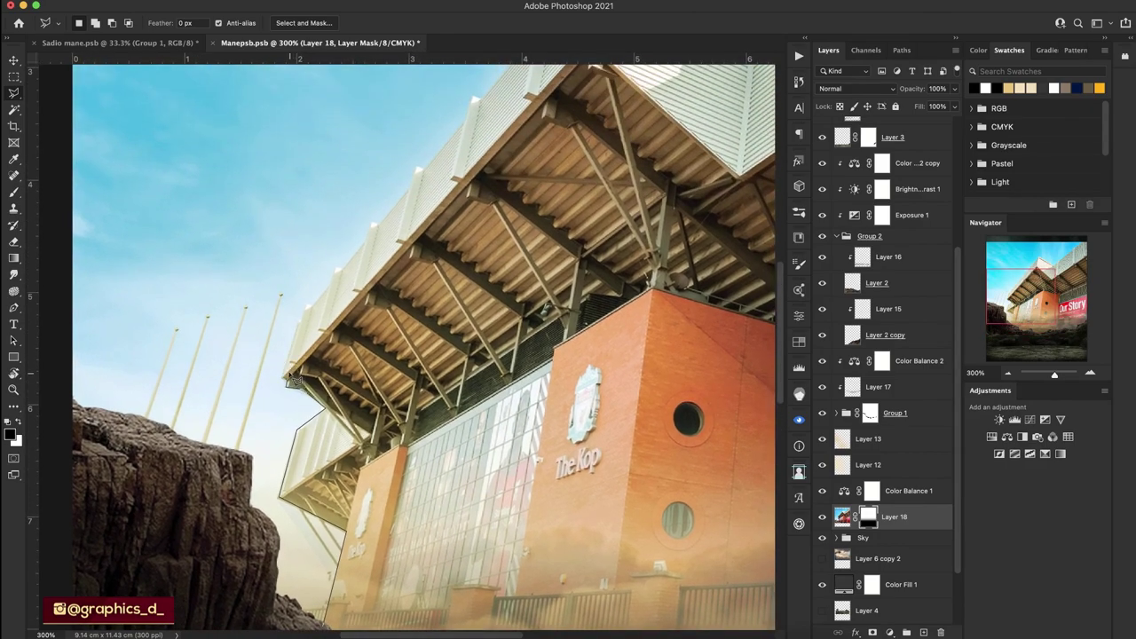
pyautogui.moveTo(305, 323); pyautogui.dragTo(195, 527)
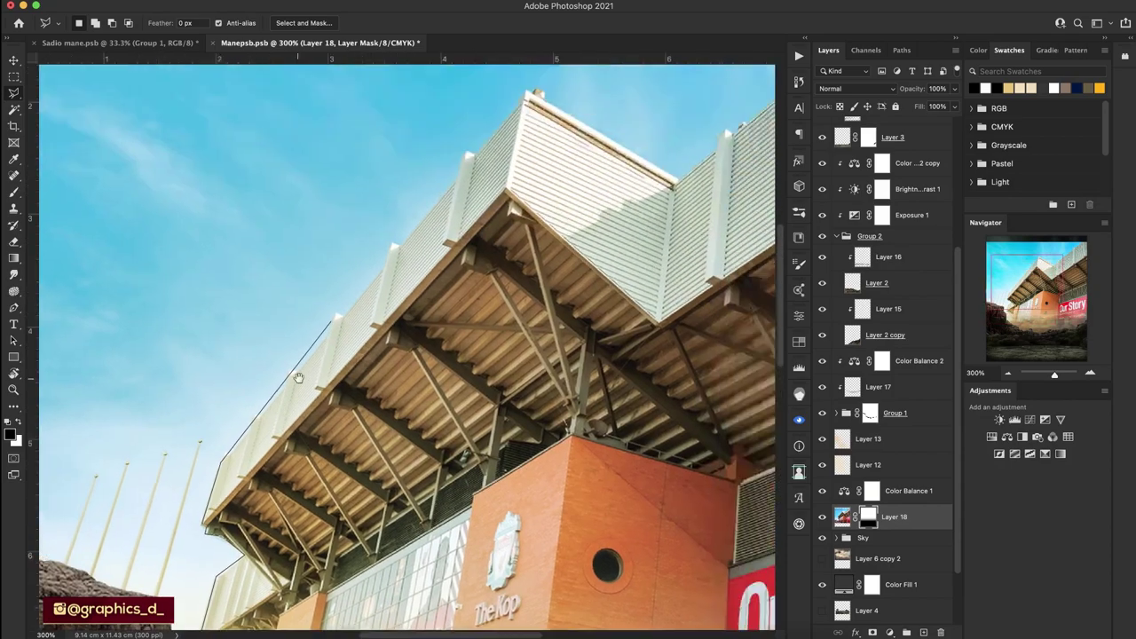
pyautogui.click(495, 152)
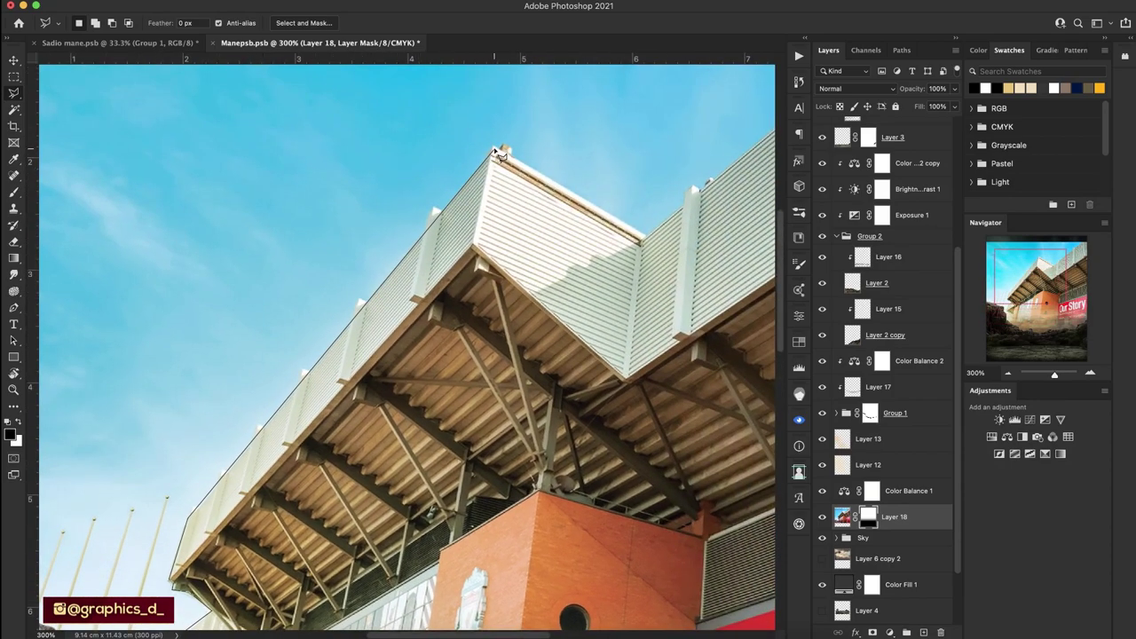
pyautogui.click(688, 189)
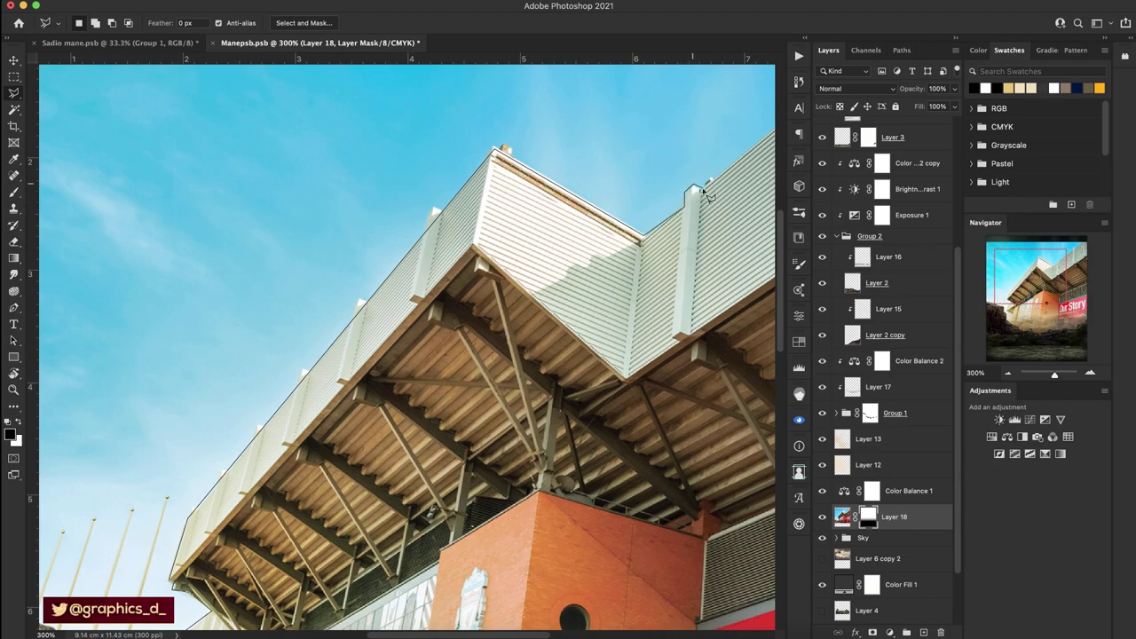
# Close the lasso outline around the stadium edge and rock, then open Layer 18's mask options.
pyautogui.hscroll(5, 705, 197)
pyautogui.scroll(3, 706, 197)
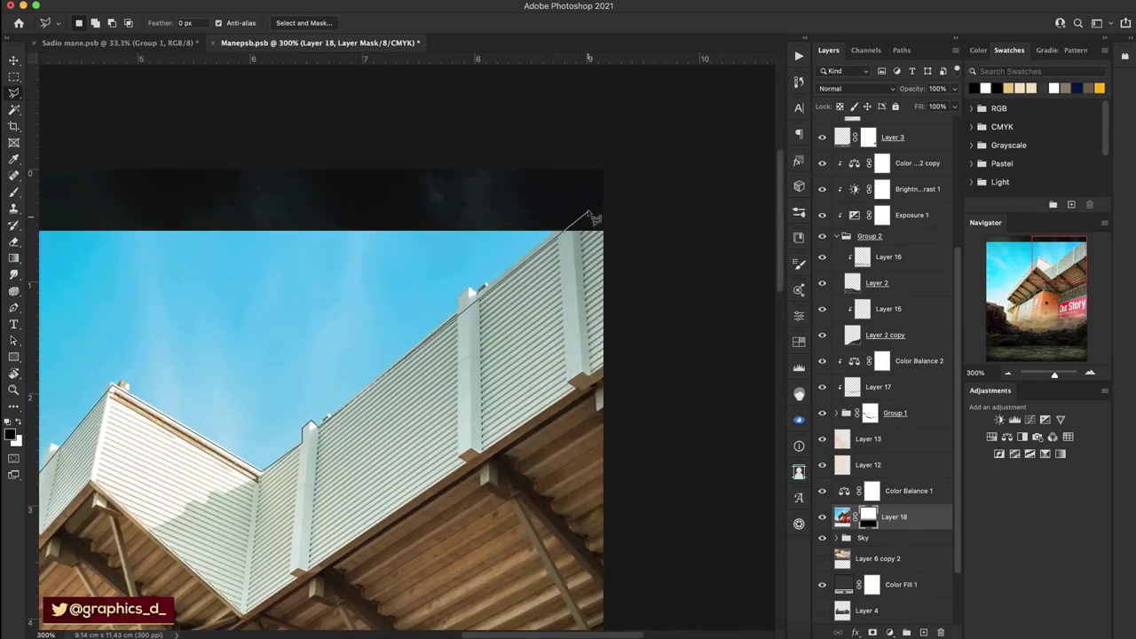
pyautogui.scroll(-4, 692, 386)
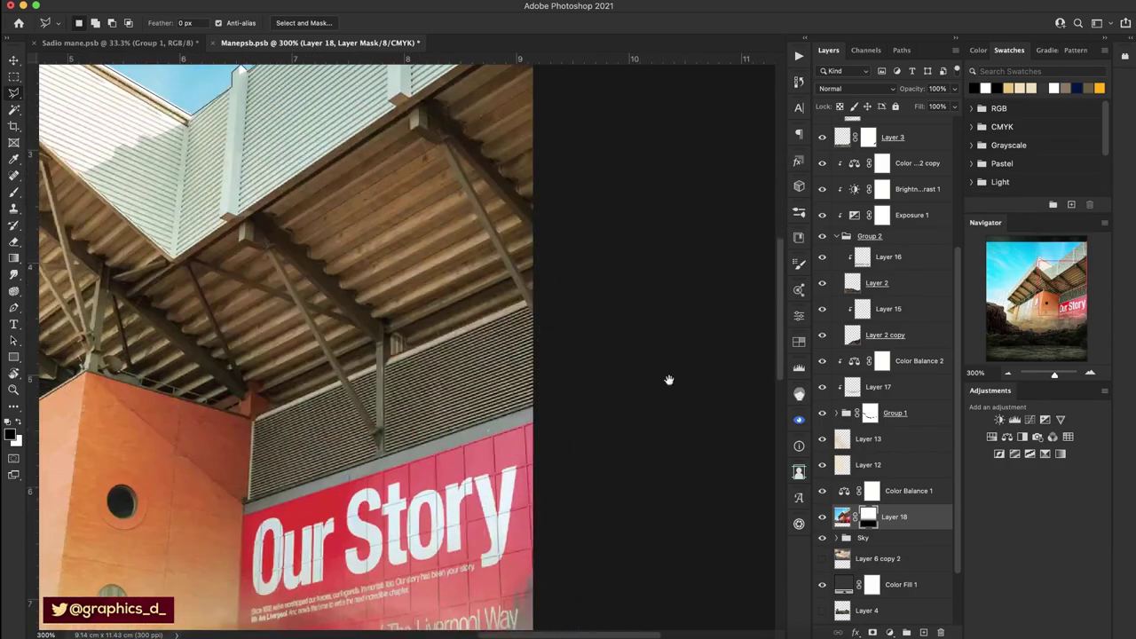
pyautogui.scroll(-3, 659, 267)
pyautogui.scroll(-3, 533, 373)
pyautogui.hscroll(-5, 592, 485)
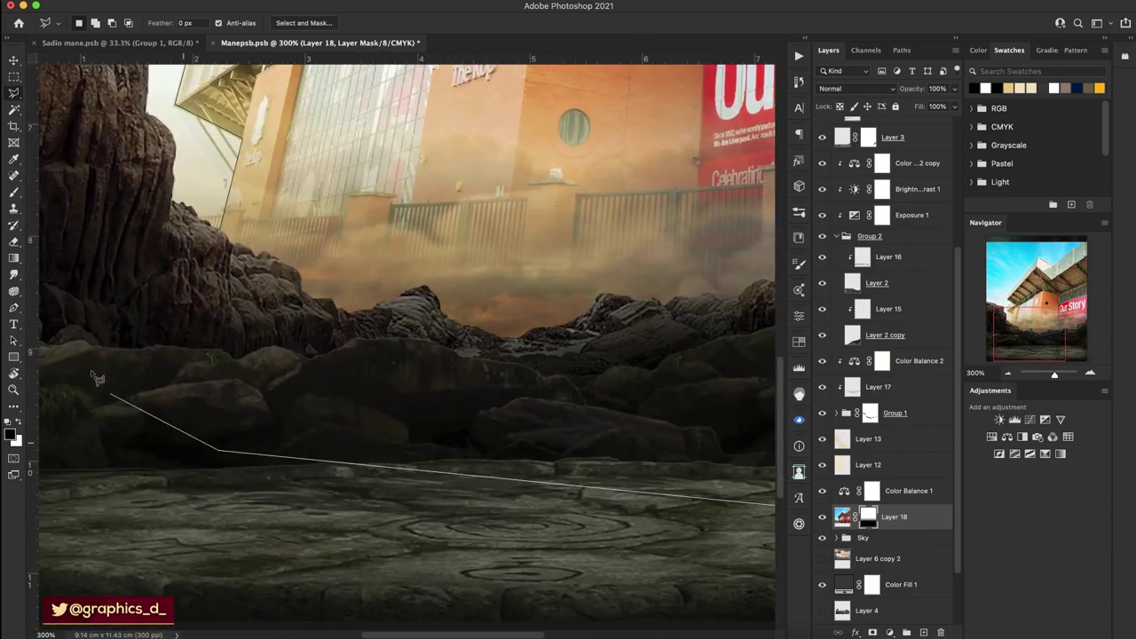
pyautogui.scroll(5, 533, 479)
pyautogui.hscroll(-5, 443, 475)
pyautogui.click(435, 500)
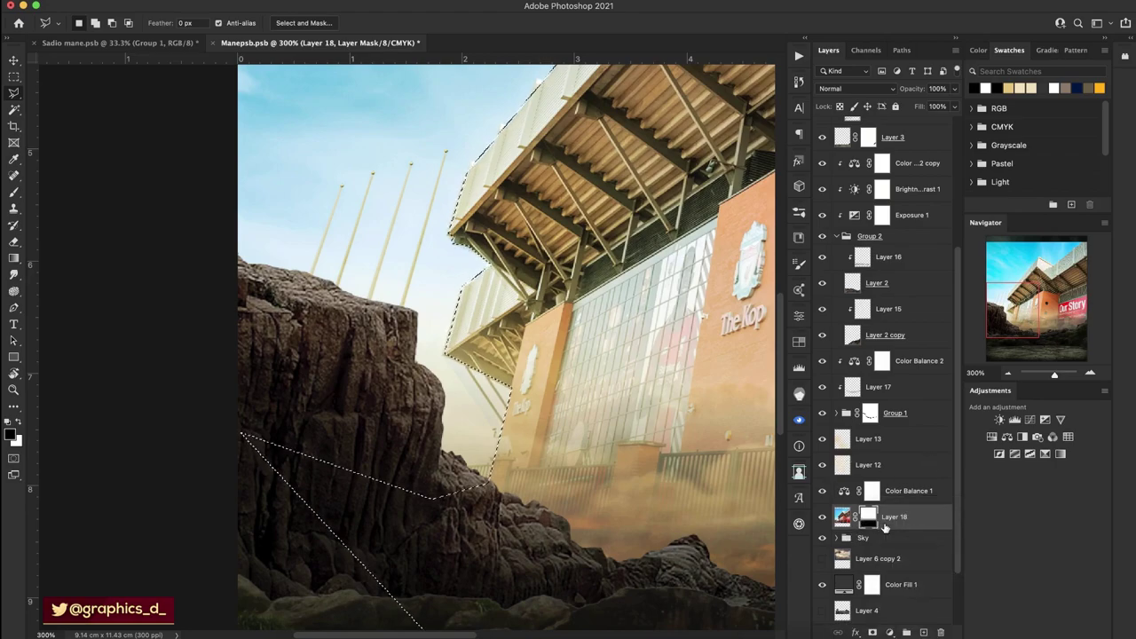
pyautogui.rightClick(870, 515)
# Apply the outline to Layer 18's mask and scale the stadium layer up to 106.17%.
pyautogui.click(871, 587)
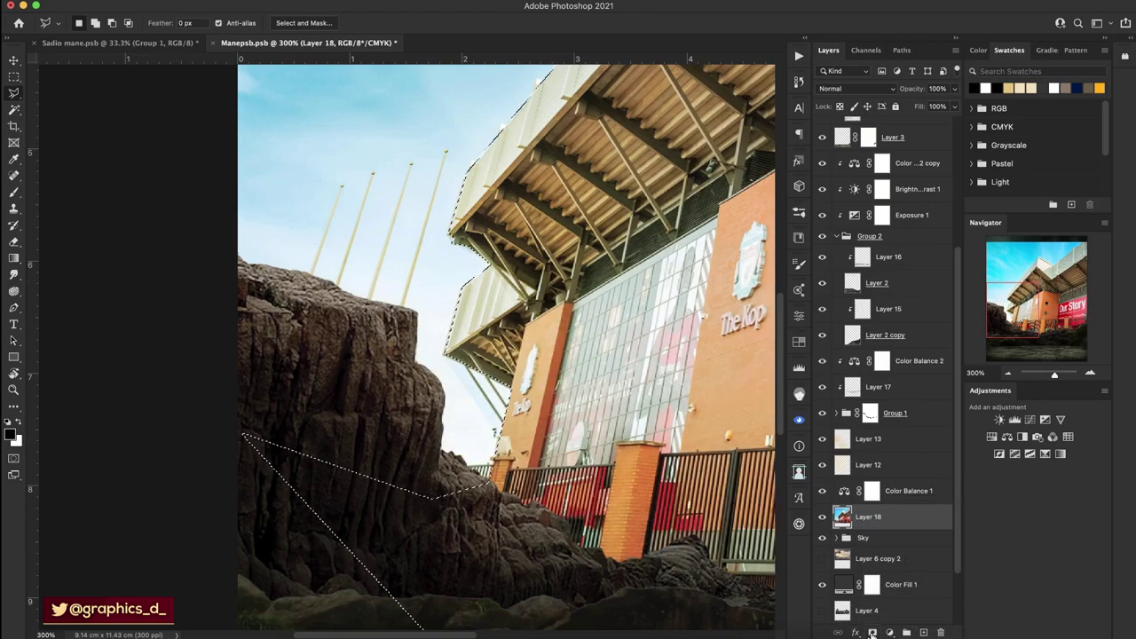
pyautogui.click(1008, 373)
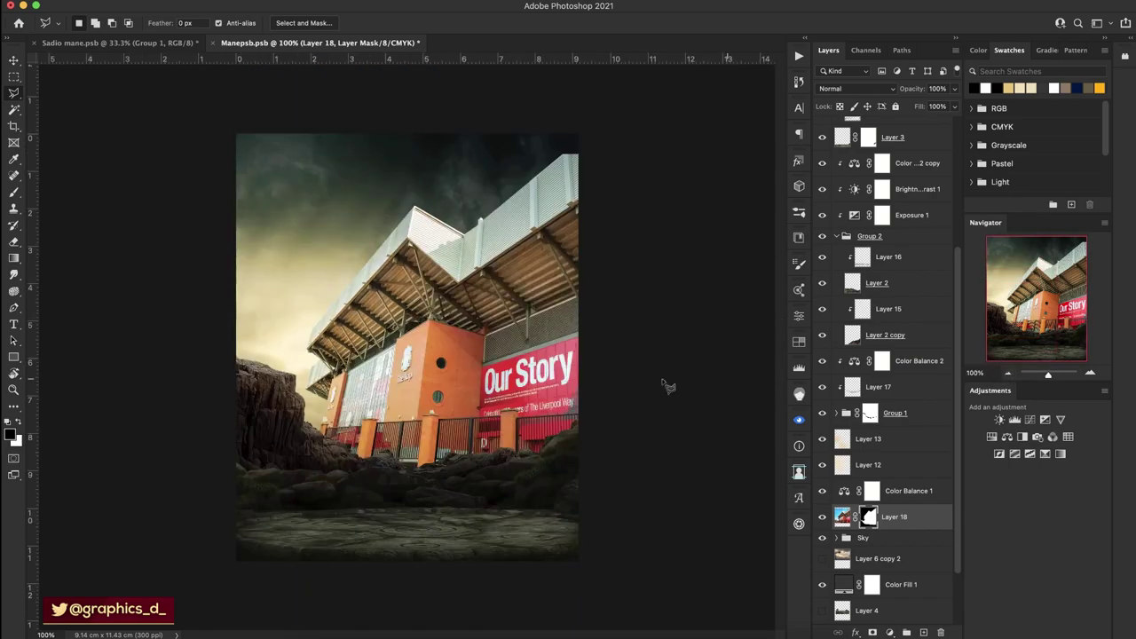
pyautogui.hotkey('ctrl', 't')
pyautogui.moveTo(545, 307)
pyautogui.mouseDown()
pyautogui.moveTo(561, 310)
pyautogui.moveTo(545, 307)
pyautogui.mouseUp()
pyautogui.moveTo(559, 152); pyautogui.dragTo(562, 134)
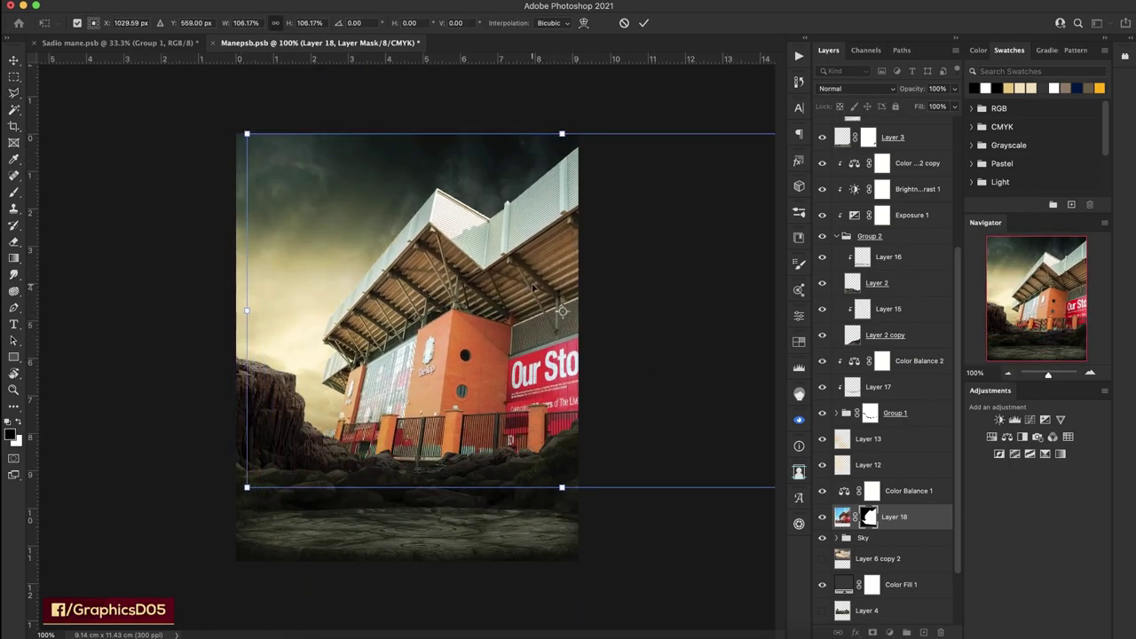
pyautogui.moveTo(532, 288); pyautogui.dragTo(530, 300)
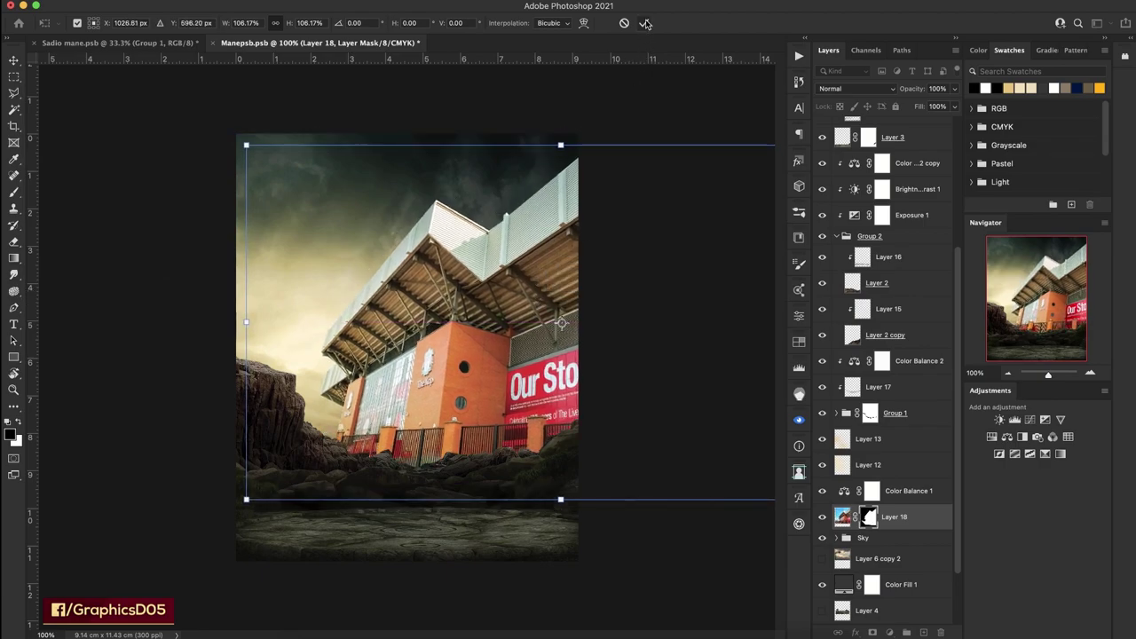
pyautogui.click(645, 24)
# Reset Layer 18's mask and drag a black-to-white gradient fading the stadium base into fog.
pyautogui.rightClick(847, 514)
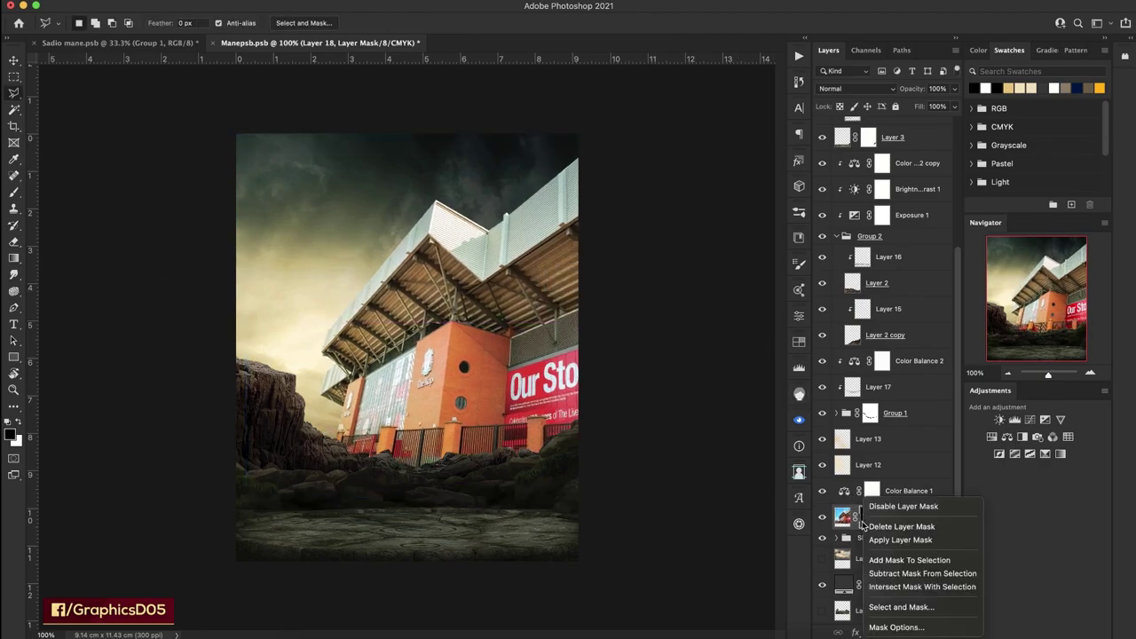
pyautogui.click(888, 540)
pyautogui.click(868, 517)
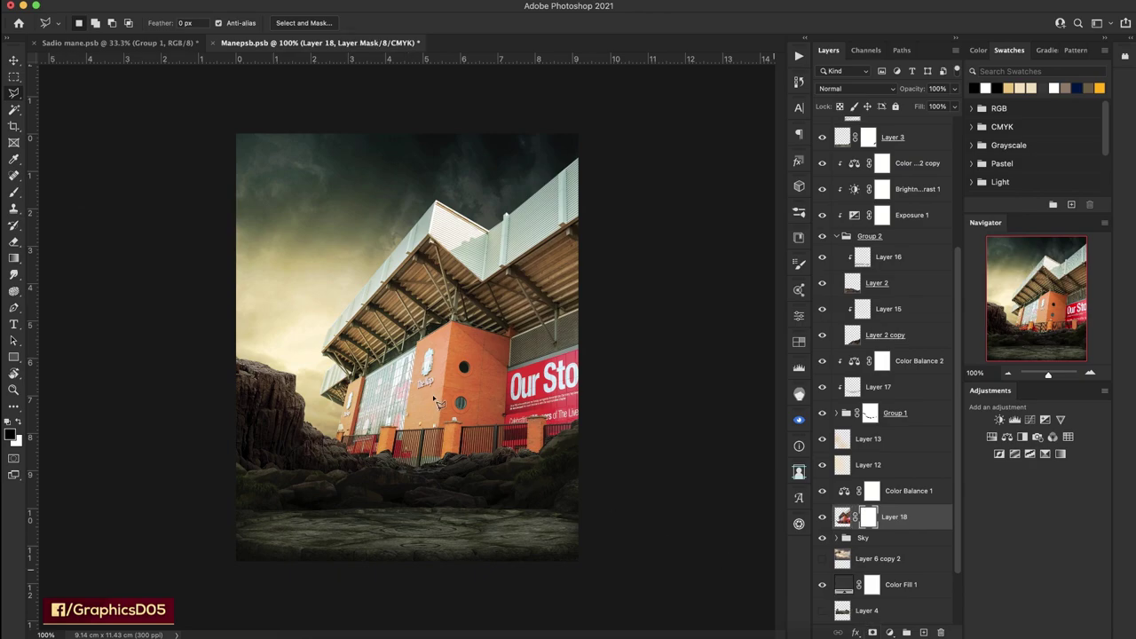
pyautogui.press('g')
pyautogui.moveTo(433, 465); pyautogui.dragTo(439, 395)
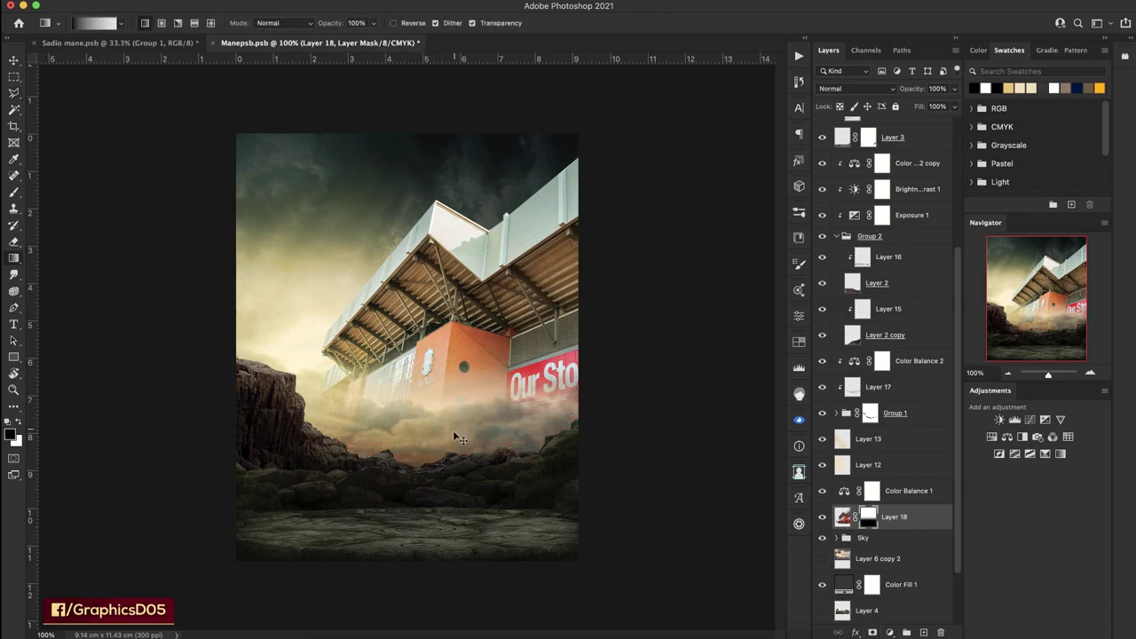
pyautogui.moveTo(451, 436); pyautogui.dragTo(453, 457)
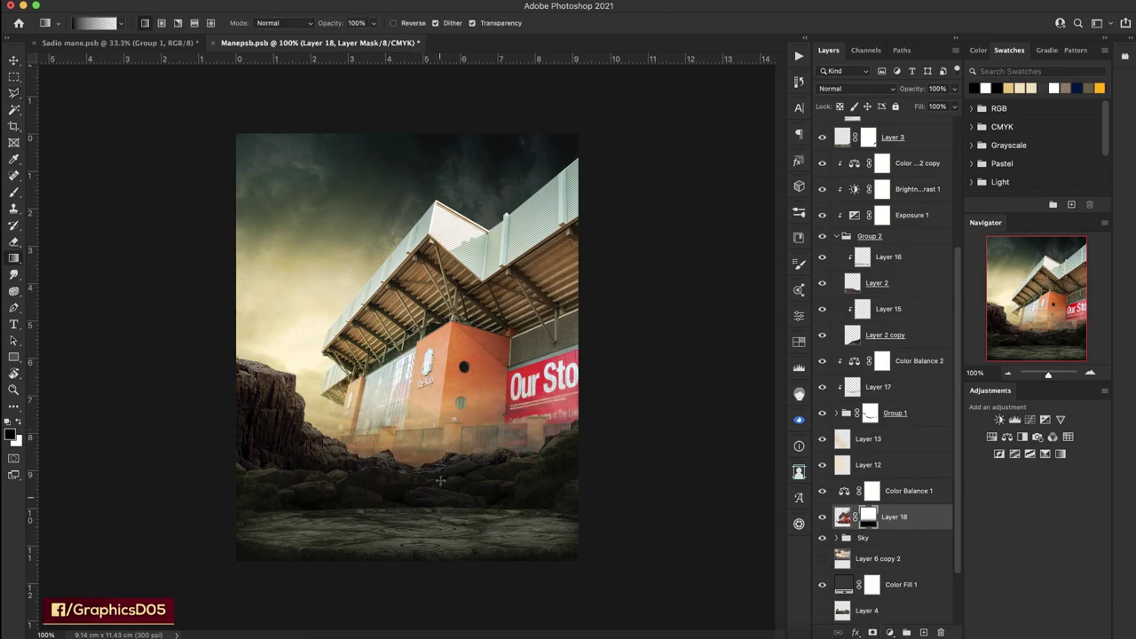
pyautogui.moveTo(495, 490); pyautogui.dragTo(495, 491)
pyautogui.press('r')
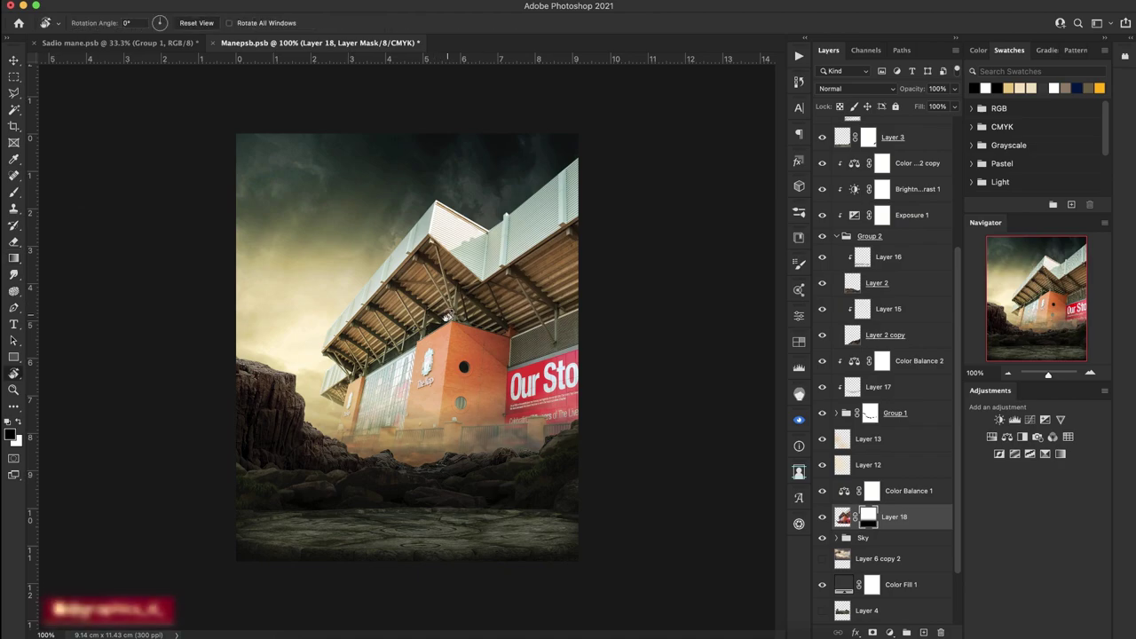
pyautogui.moveTo(501, 271)
pyautogui.mouseDown()
pyautogui.moveTo(426, 406)
pyautogui.moveTo(569, 329)
pyautogui.mouseUp()
pyautogui.press('v')
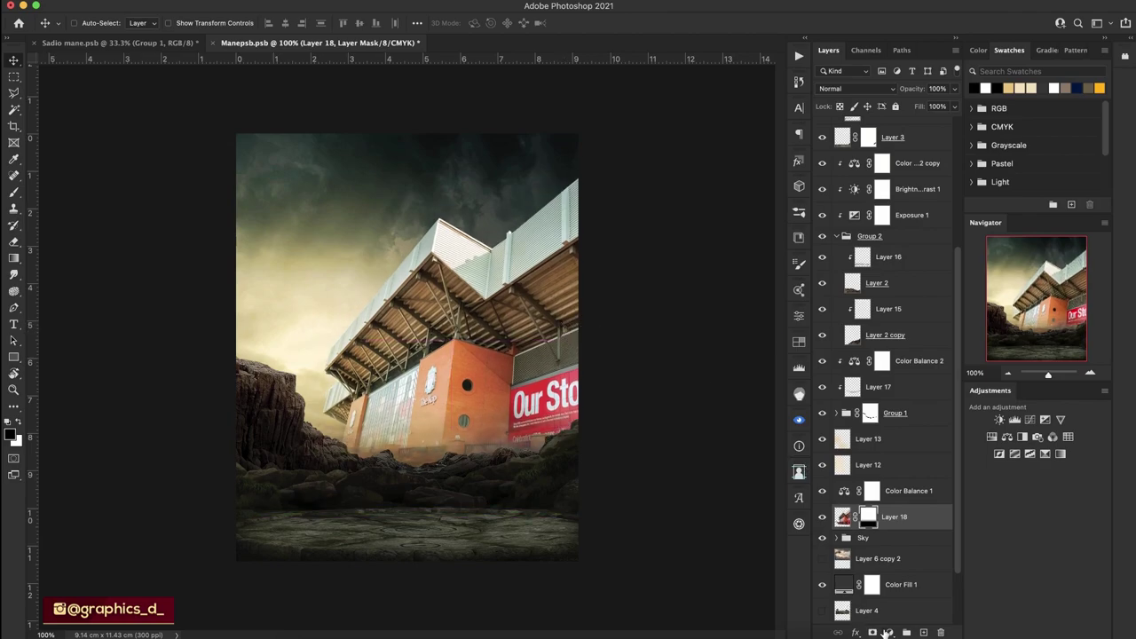
# Add a black Solid Color fill layer clipped to the stadium's Layer 18.
pyautogui.click(888, 632)
pyautogui.click(675, 356)
pyautogui.press('Return')
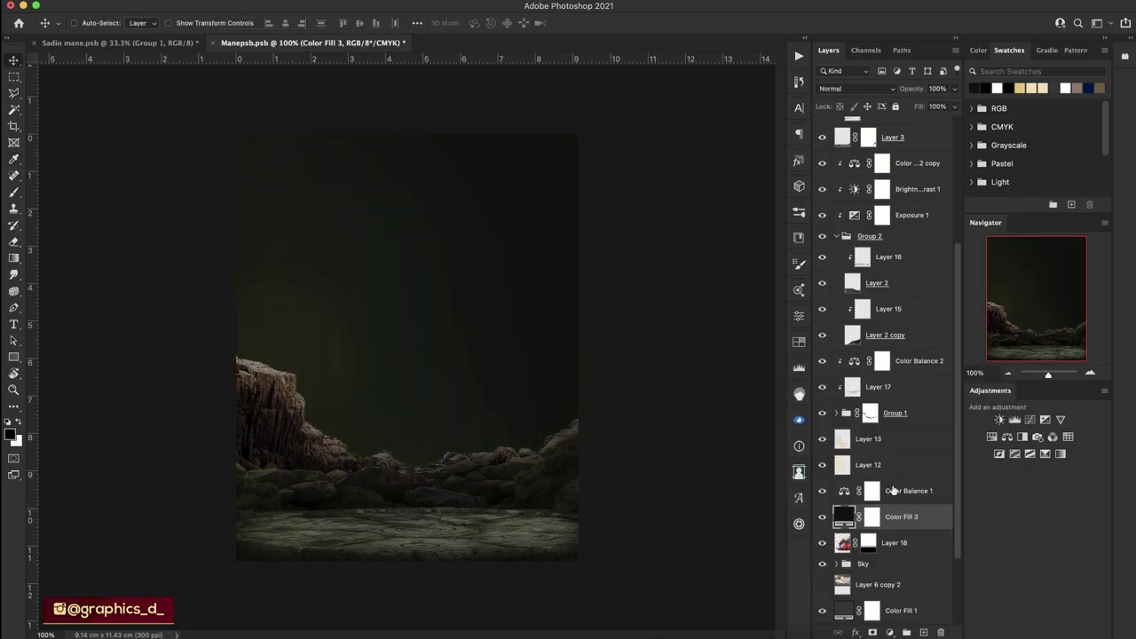
pyautogui.keyDown('alt'); pyautogui.click(899, 525); pyautogui.keyUp('alt')
# Set the colour fill to Multiply blending with 47% fill.
pyautogui.click(854, 90)
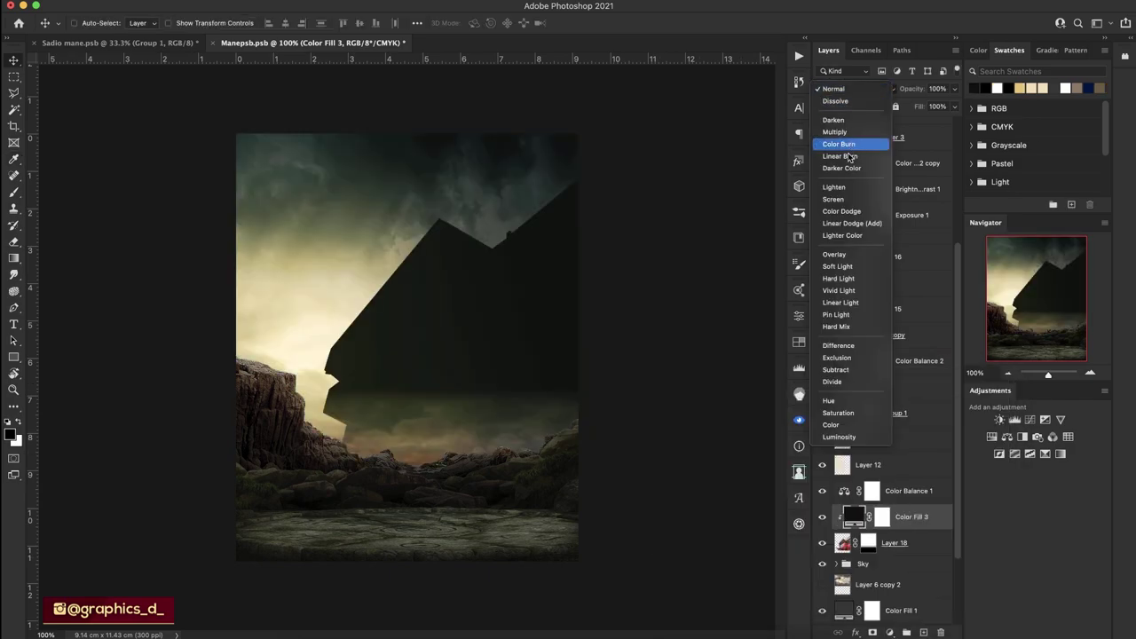
pyautogui.click(847, 133)
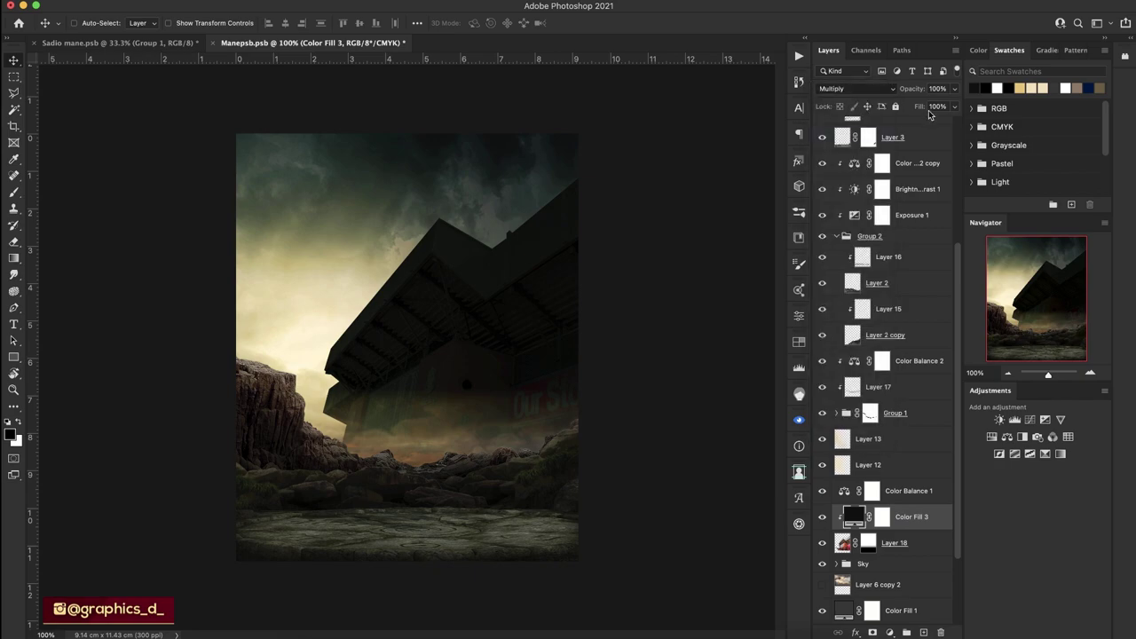
pyautogui.moveTo(923, 107)
pyautogui.mouseDown()
pyautogui.moveTo(876, 117)
pyautogui.moveTo(890, 123)
pyautogui.mouseUp()
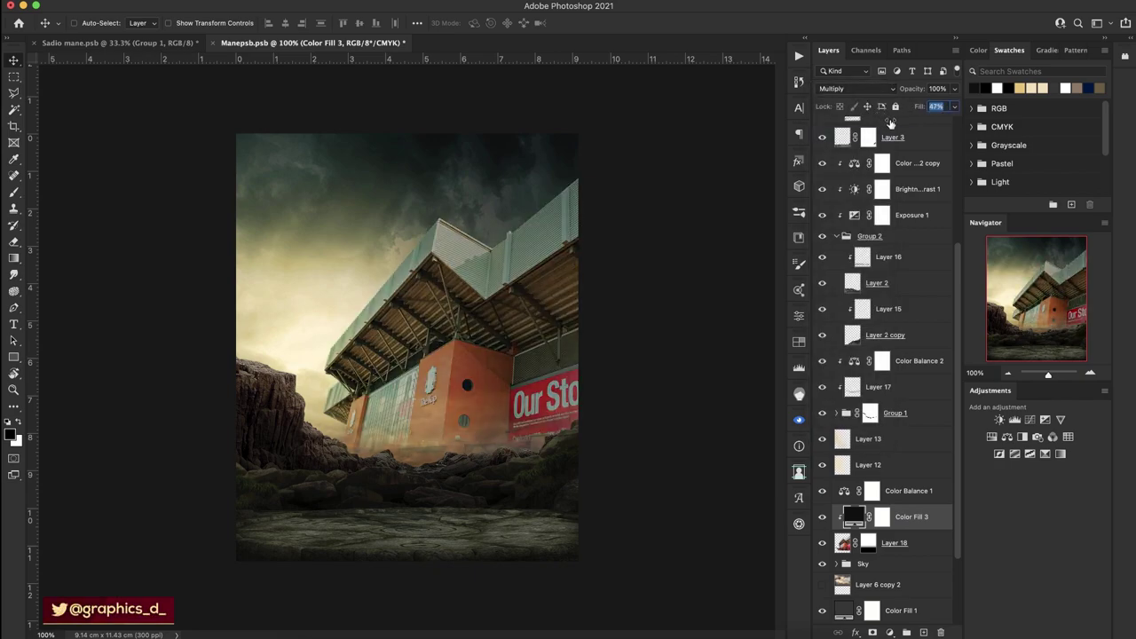
pyautogui.press('r')
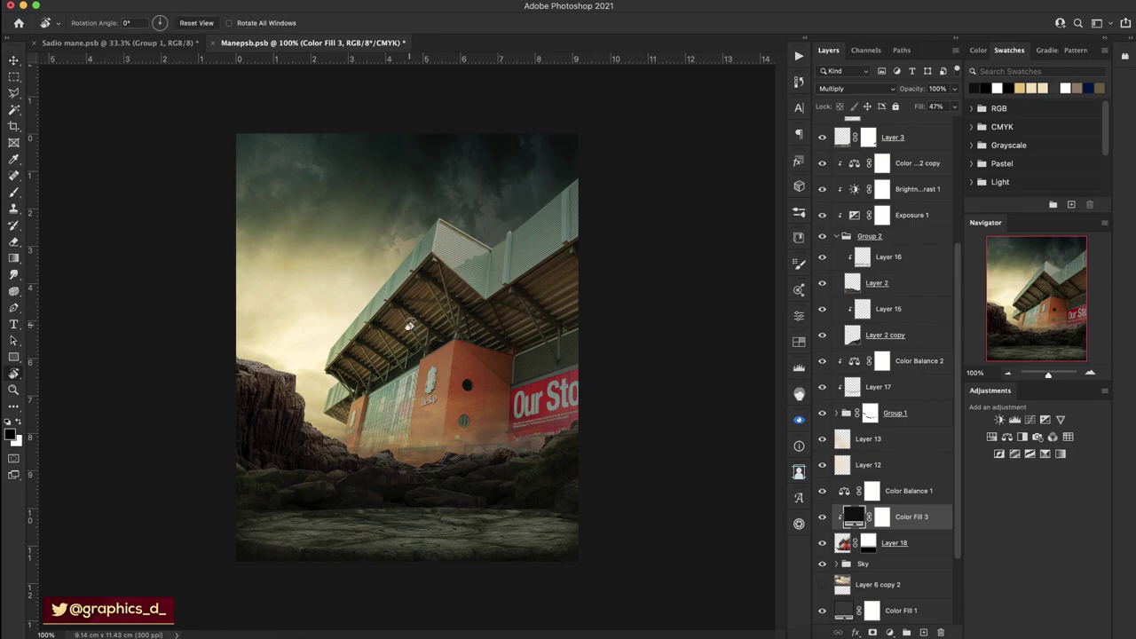
pyautogui.moveTo(413, 330)
pyautogui.mouseDown()
pyautogui.moveTo(451, 291)
pyautogui.moveTo(485, 316)
pyautogui.mouseUp()
pyautogui.rightClick(860, 541)
pyautogui.press('Escape')
pyautogui.rightClick(866, 542)
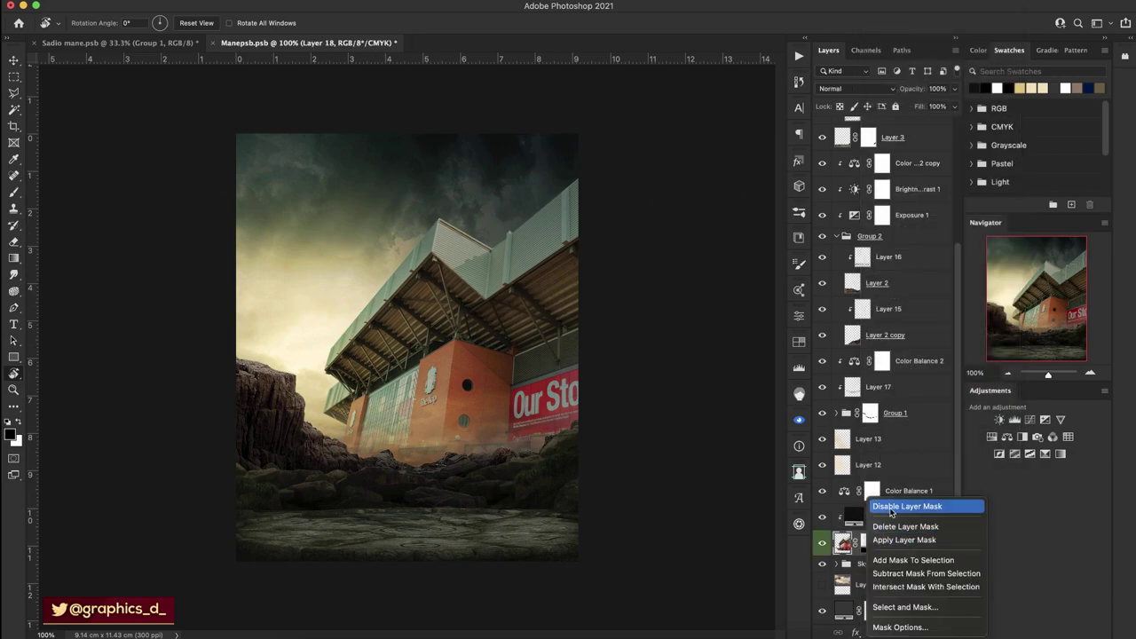
# Remove Layer 18's mask, add an empty Layer 19, and set a 476 px soft brush.
pyautogui.click(906, 526)
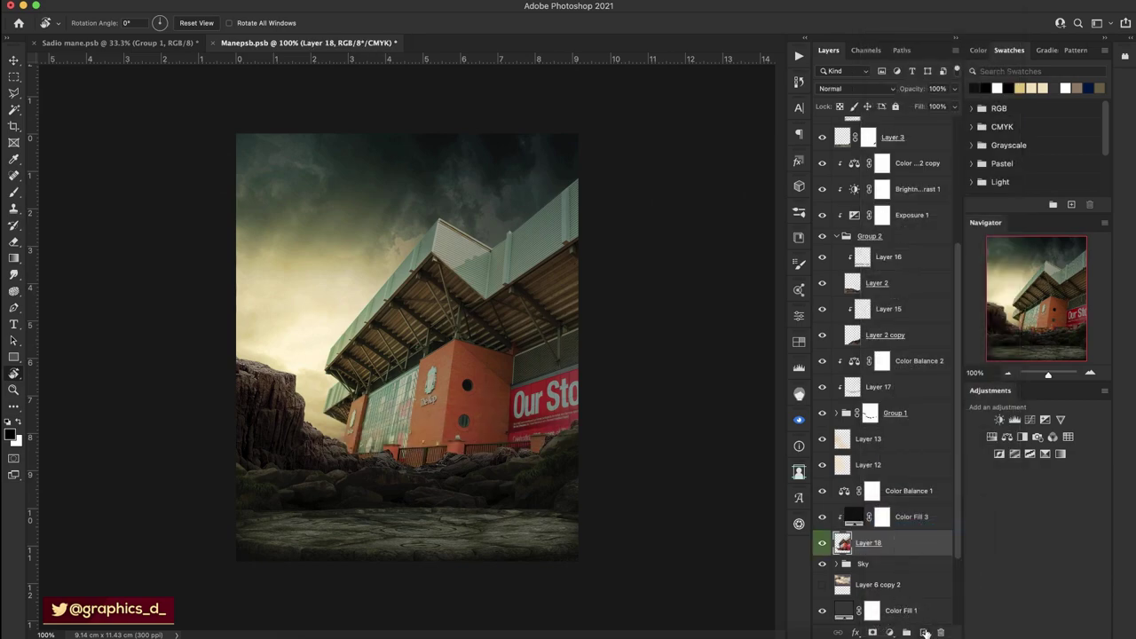
pyautogui.click(924, 632)
pyautogui.press('b')
pyautogui.rightClick(556, 351)
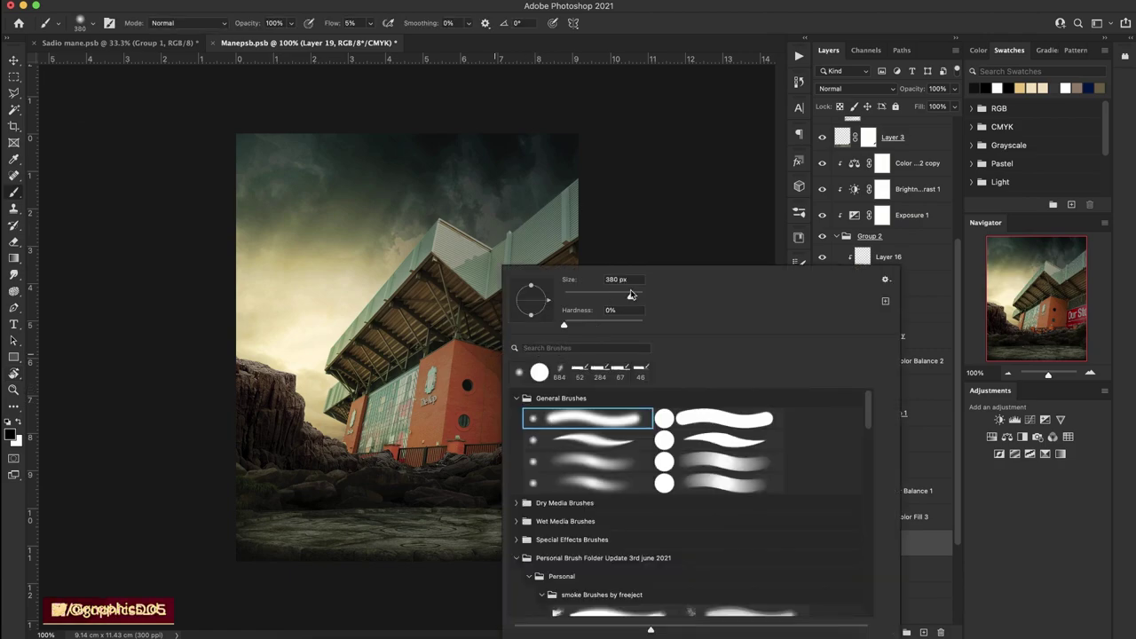
pyautogui.moveTo(631, 295); pyautogui.dragTo(634, 295)
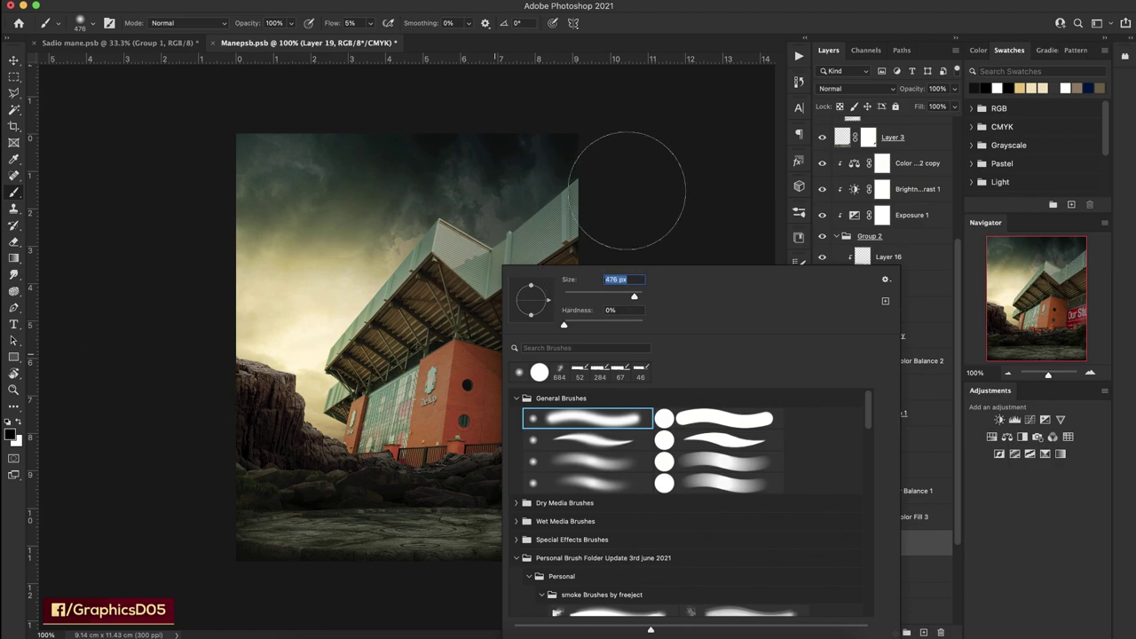
pyautogui.press('Return')
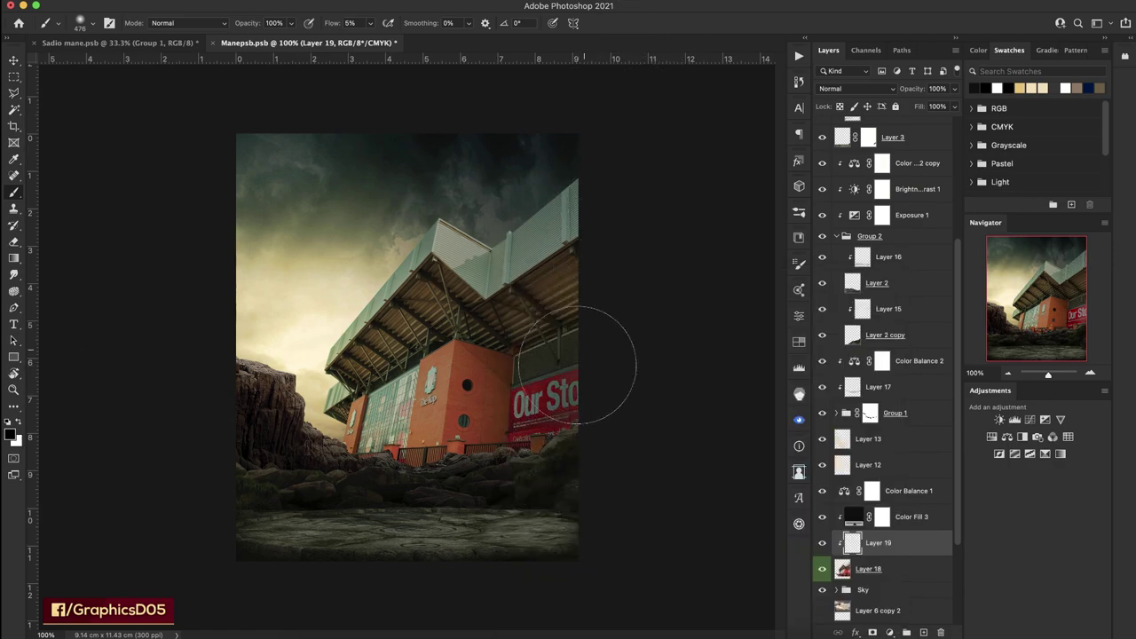
# Paint faint dark strokes over the stadium roof, rocks and sign.
pyautogui.moveTo(537, 373); pyautogui.dragTo(578, 292)
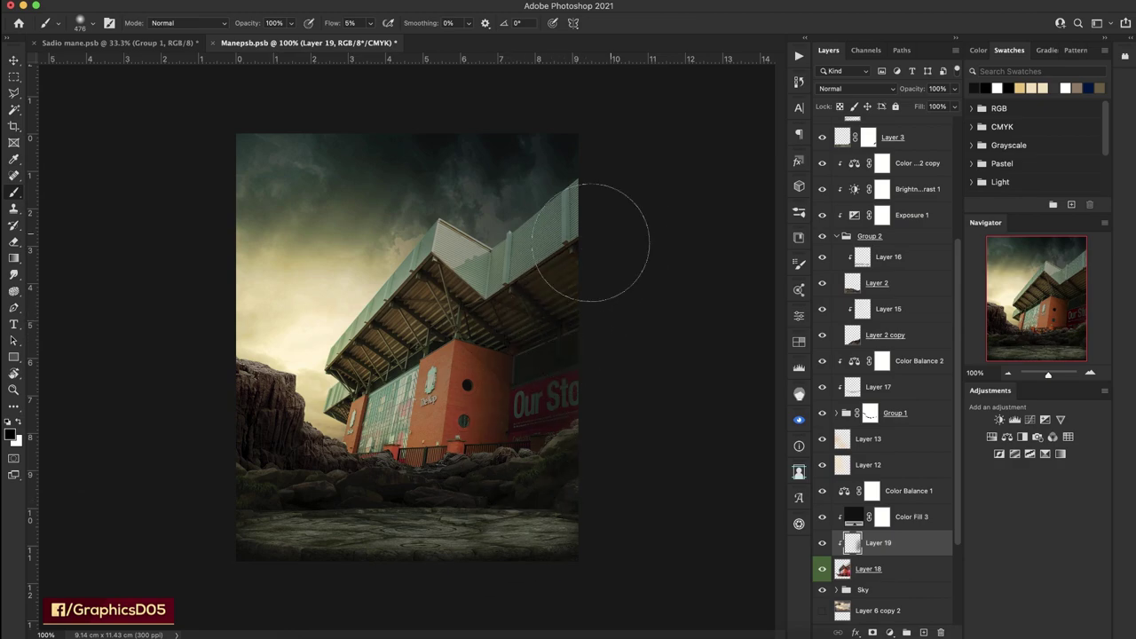
pyautogui.moveTo(609, 241)
pyautogui.mouseDown()
pyautogui.moveTo(558, 258)
pyautogui.moveTo(470, 215)
pyautogui.mouseUp()
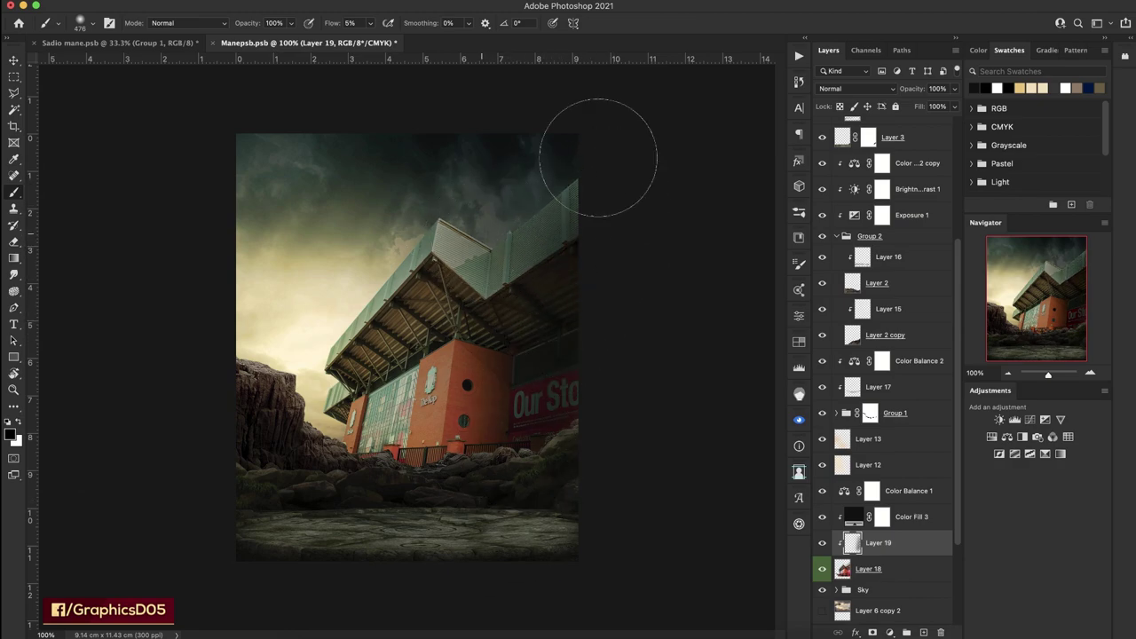
pyautogui.moveTo(592, 400); pyautogui.dragTo(481, 435)
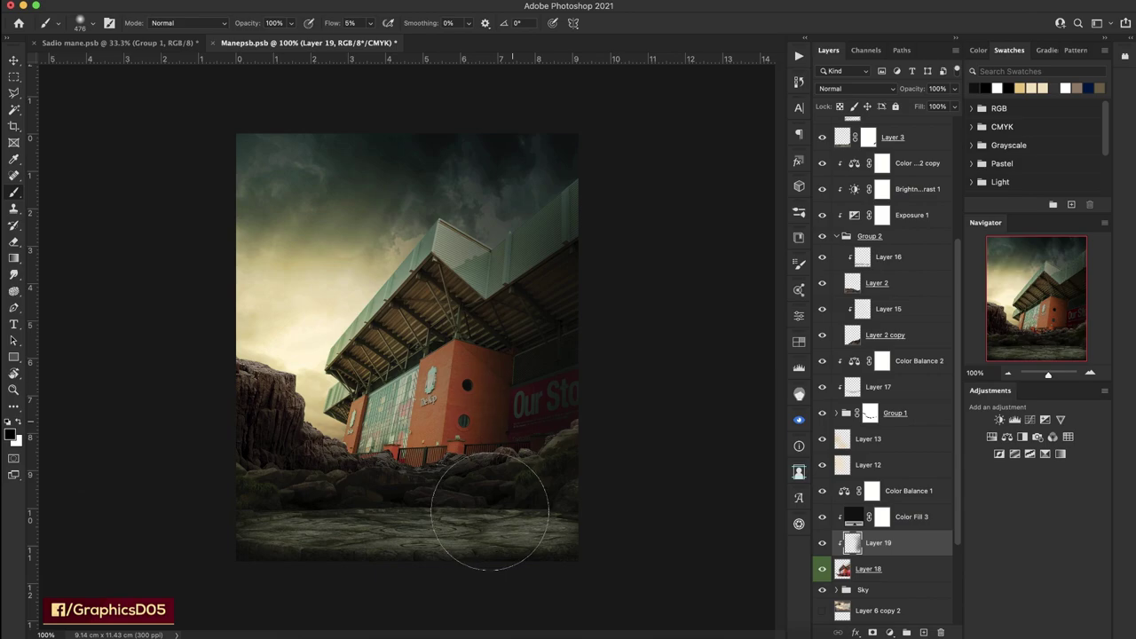
# Darken the right-edge facade, its lettering and the rocks with soft faint strokes.
pyautogui.press('r')
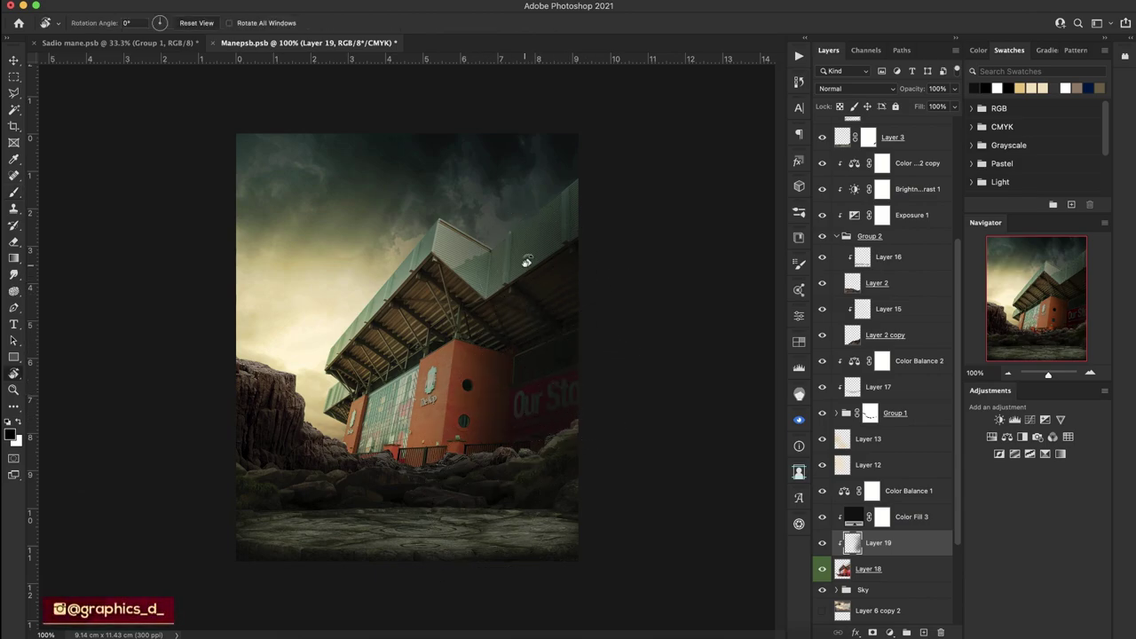
pyautogui.moveTo(568, 258)
pyautogui.mouseDown()
pyautogui.moveTo(477, 435)
pyautogui.moveTo(508, 283)
pyautogui.mouseUp()
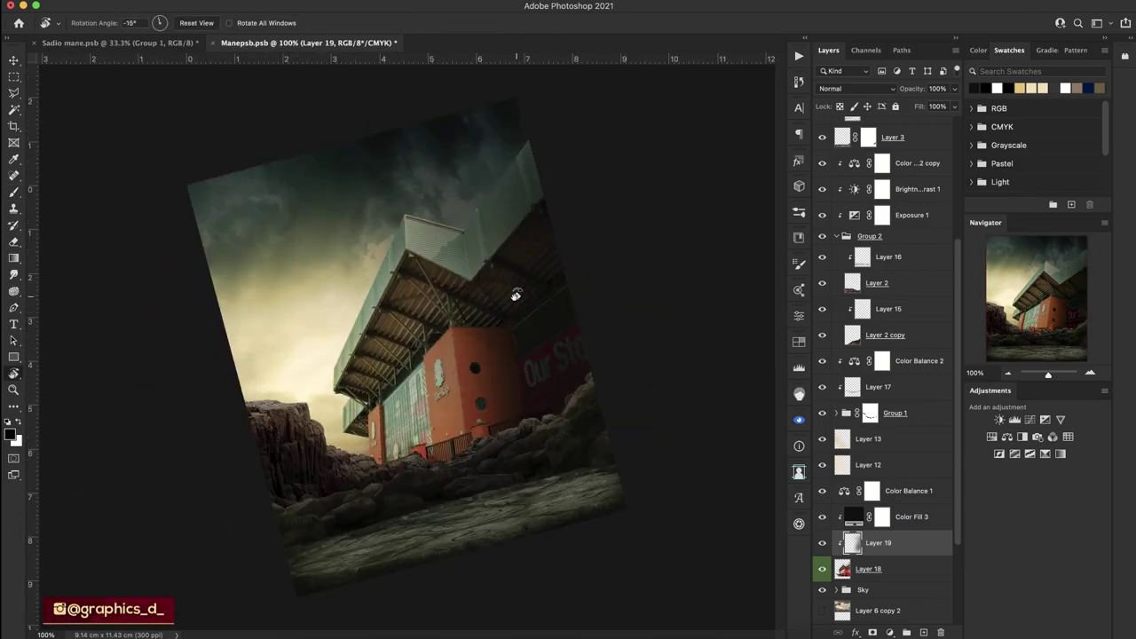
pyautogui.press('b')
pyautogui.rightClick(568, 243)
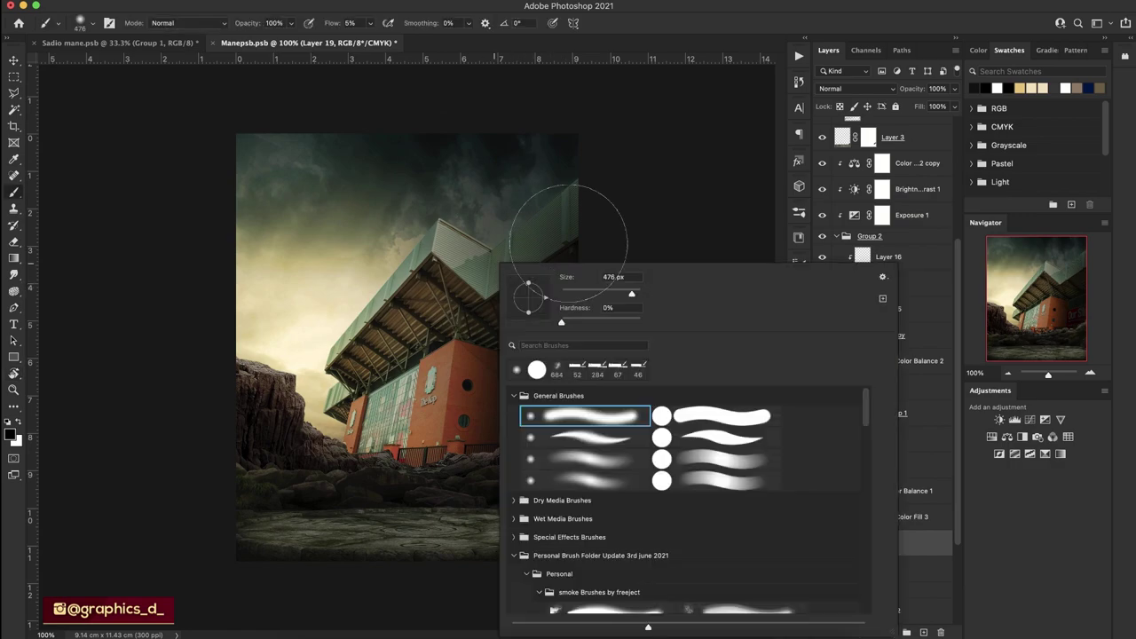
pyautogui.press('Escape')
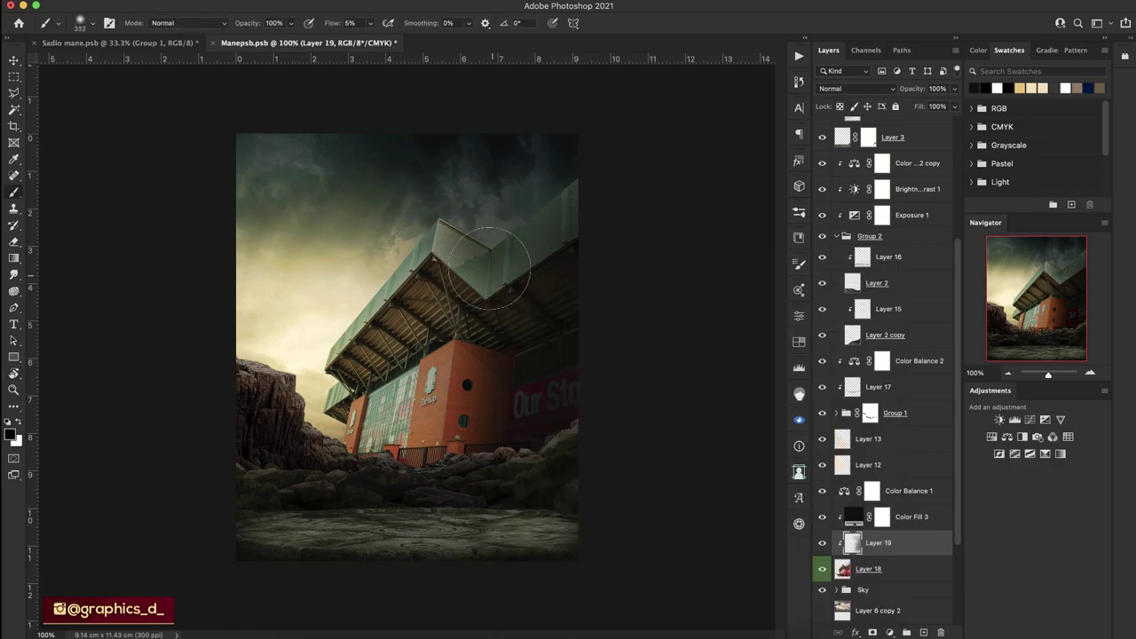
pyautogui.moveTo(531, 307); pyautogui.dragTo(607, 175)
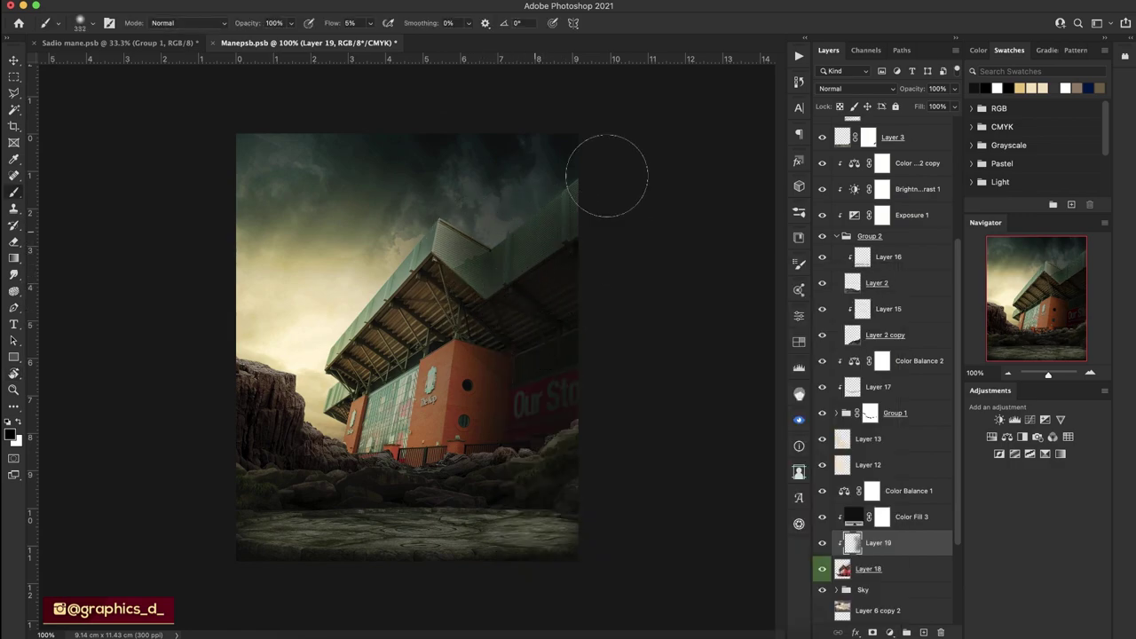
pyautogui.moveTo(598, 215); pyautogui.dragTo(566, 323)
pyautogui.moveTo(541, 366)
pyautogui.mouseDown()
pyautogui.moveTo(468, 461)
pyautogui.moveTo(422, 497)
pyautogui.moveTo(477, 363)
pyautogui.mouseUp()
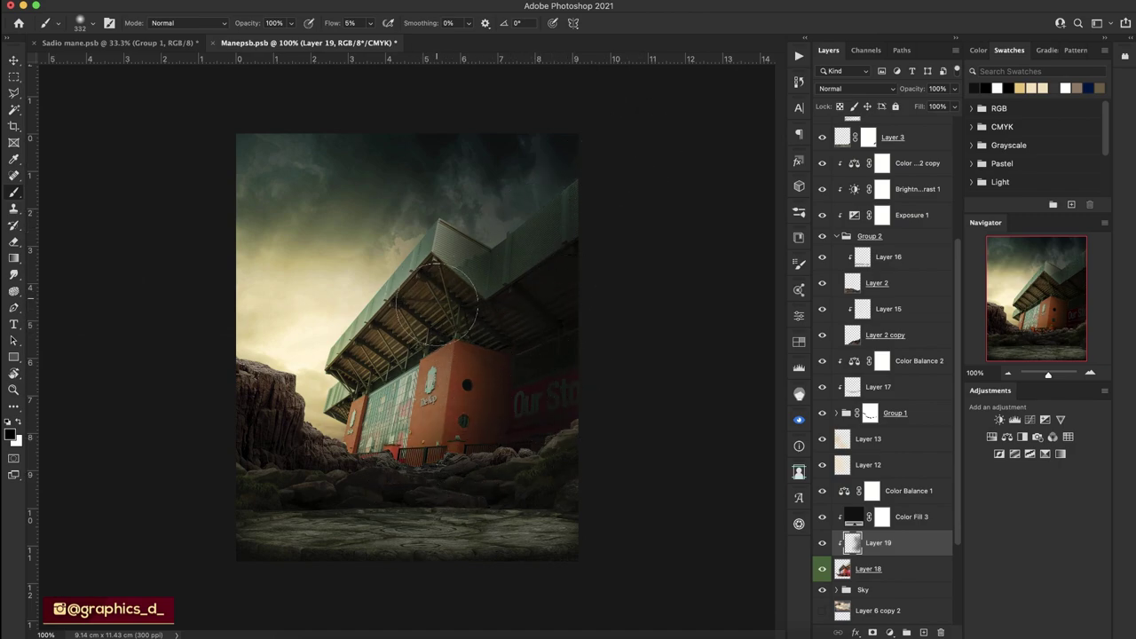
pyautogui.moveTo(587, 185)
pyautogui.mouseDown()
pyautogui.moveTo(588, 381)
pyautogui.moveTo(544, 480)
pyautogui.mouseUp()
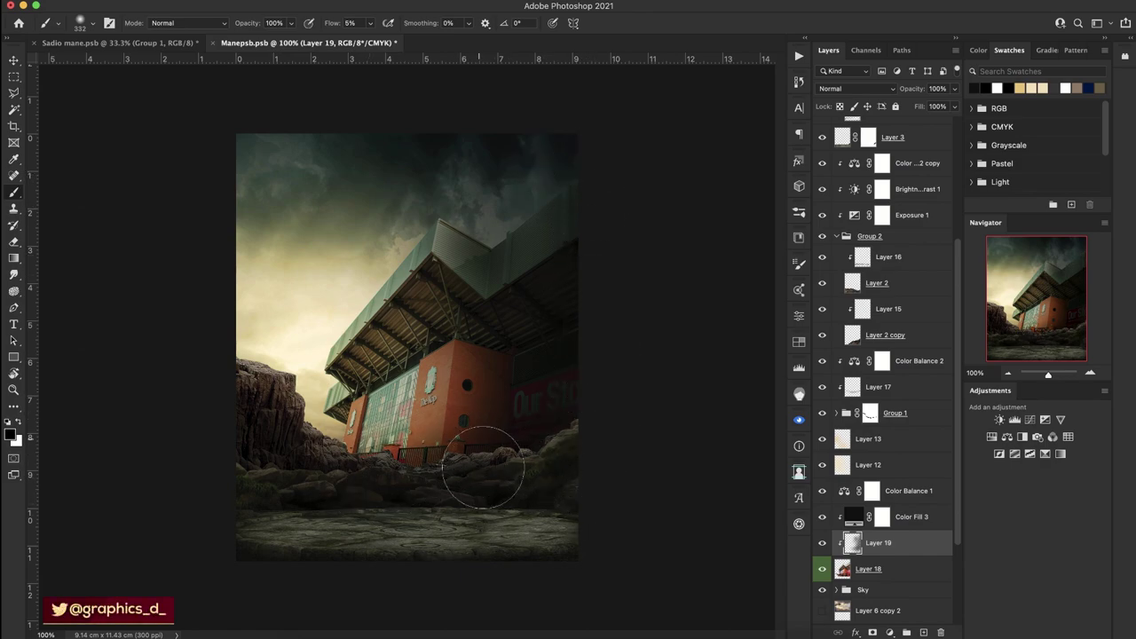
pyautogui.press('r')
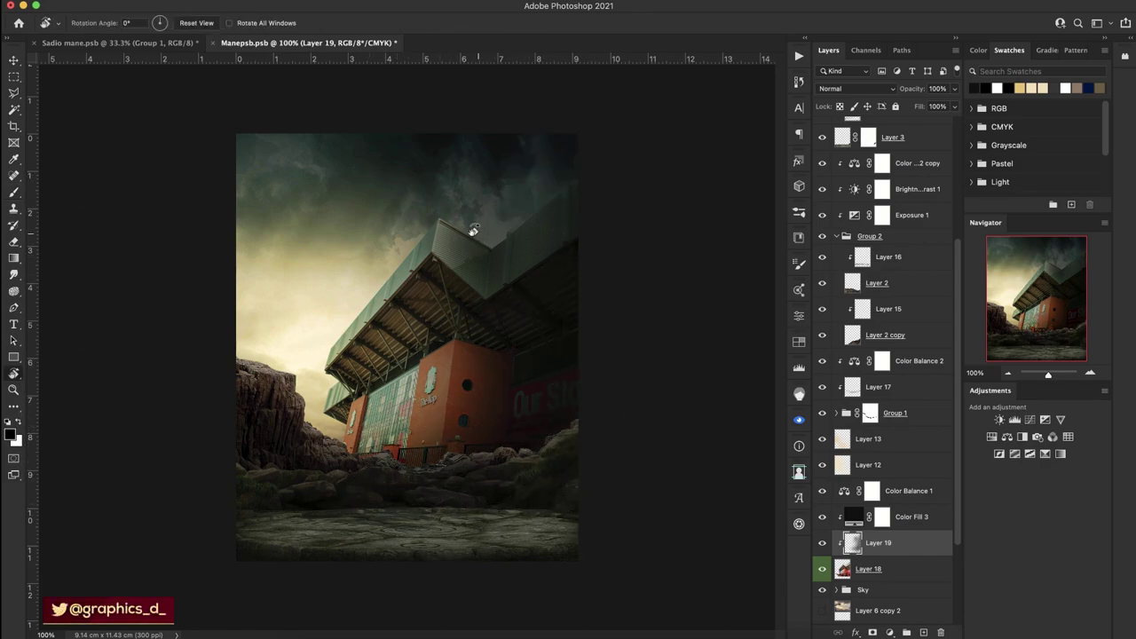
pyautogui.moveTo(560, 316)
pyautogui.mouseDown()
pyautogui.moveTo(539, 286)
pyautogui.moveTo(523, 341)
pyautogui.moveTo(432, 328)
pyautogui.moveTo(380, 418)
pyautogui.moveTo(399, 336)
pyautogui.mouseUp()
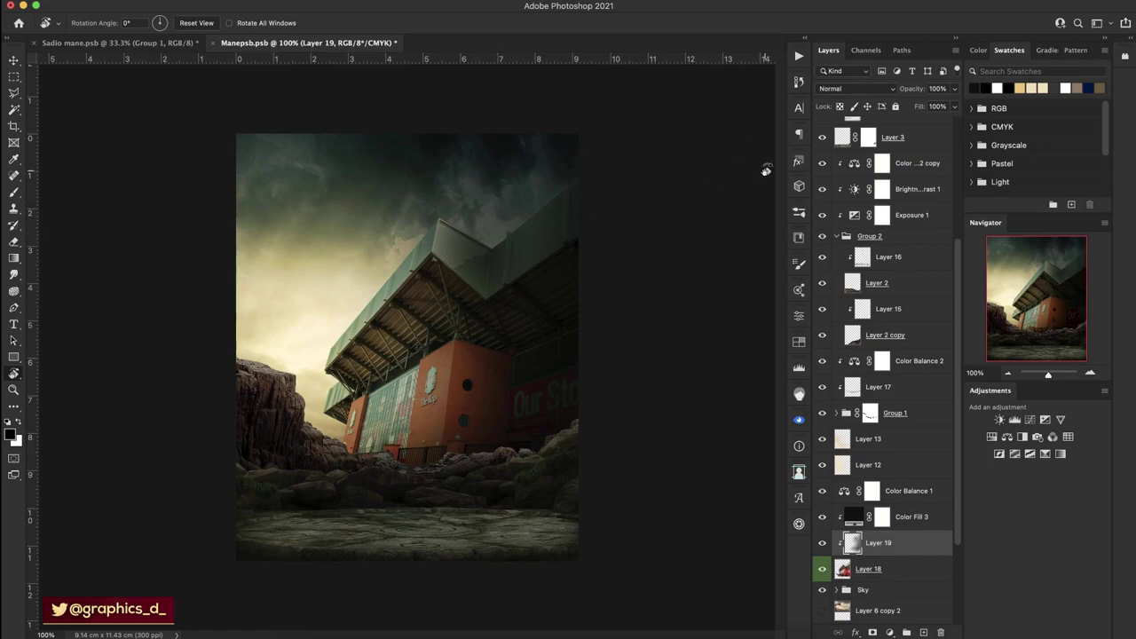
# Show the Mane player layer, decline rasterizing, nudge it slightly, and hide it again.
pyautogui.scroll(5, 830, 151)
pyautogui.click(821, 130)
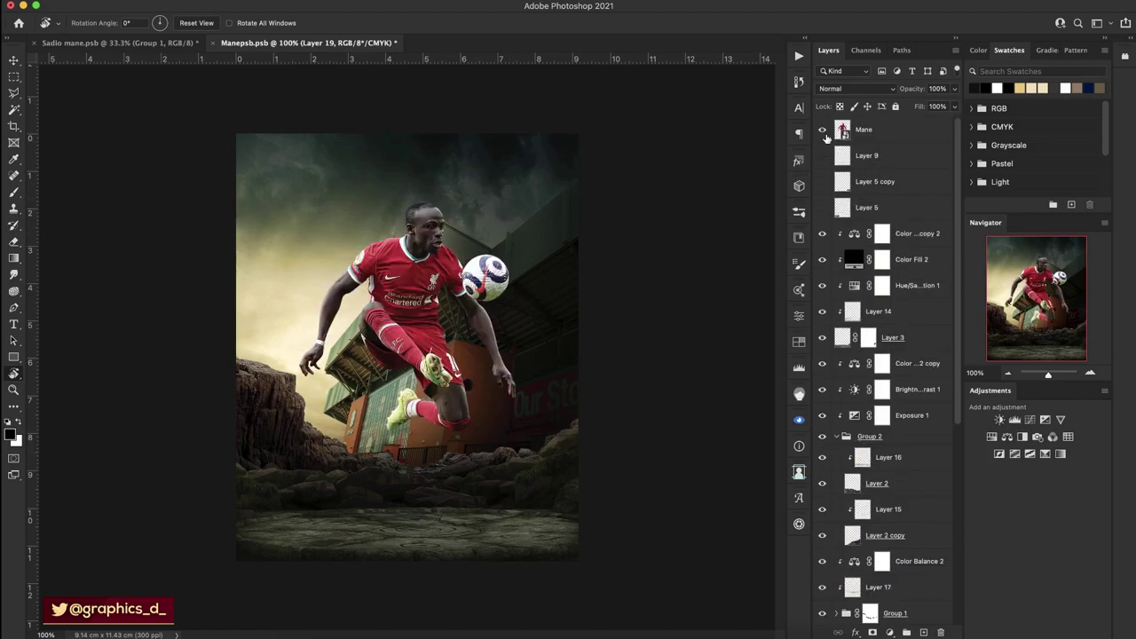
pyautogui.click(822, 130)
pyautogui.click(857, 133)
pyautogui.press('b')
pyautogui.click(457, 362)
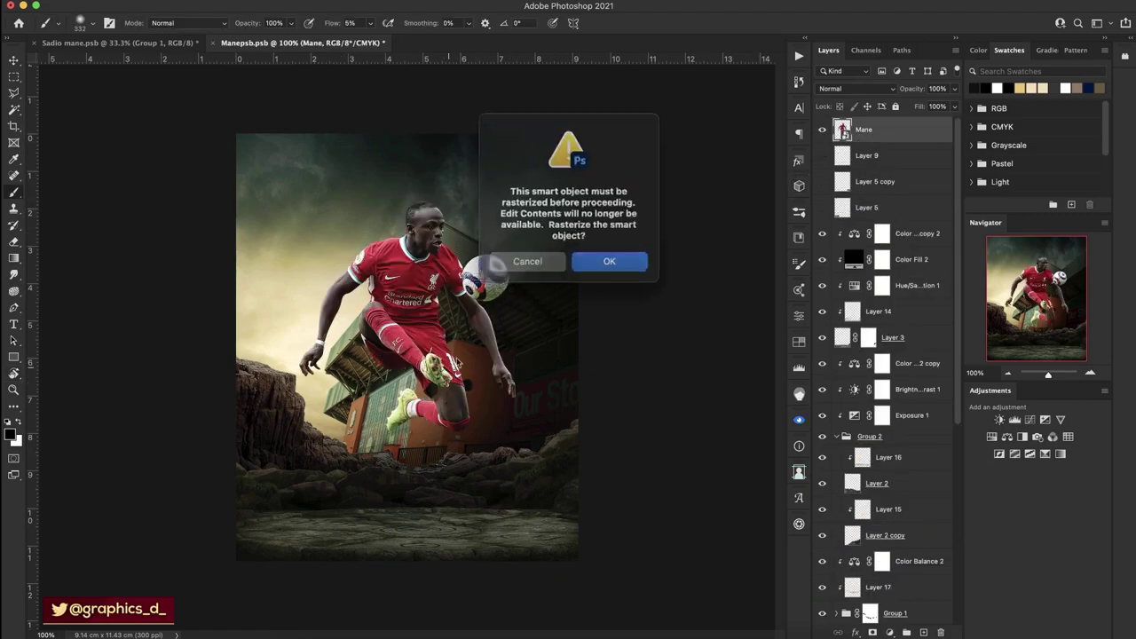
pyautogui.click(527, 261)
pyautogui.press('v')
pyautogui.moveTo(459, 398)
pyautogui.mouseDown()
pyautogui.moveTo(411, 457)
pyautogui.moveTo(456, 399)
pyautogui.mouseUp()
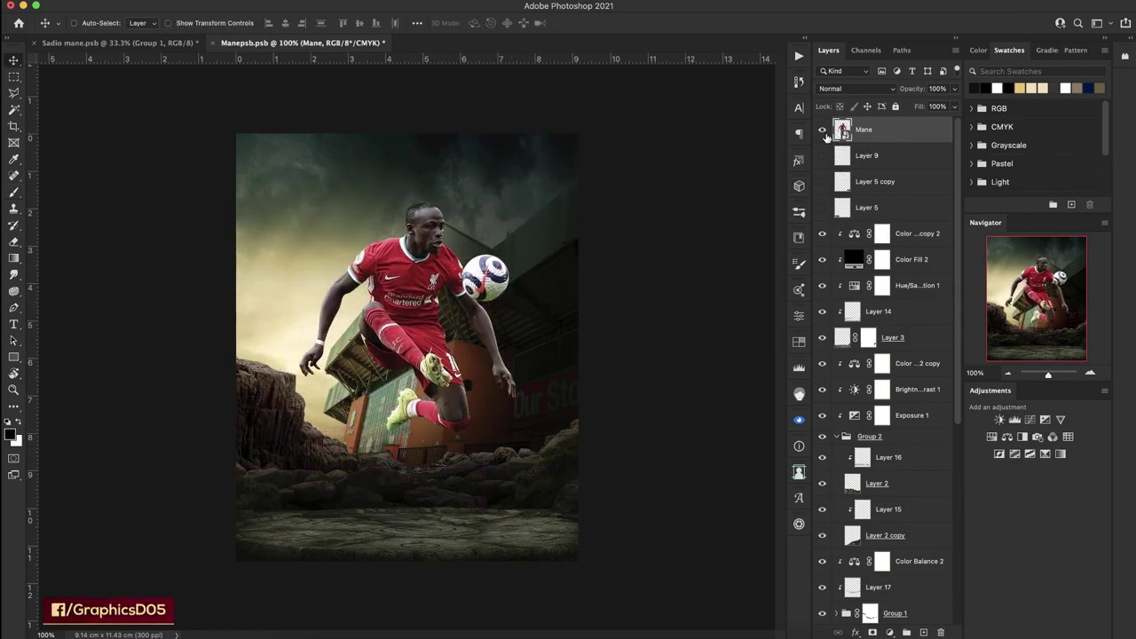
pyautogui.click(822, 130)
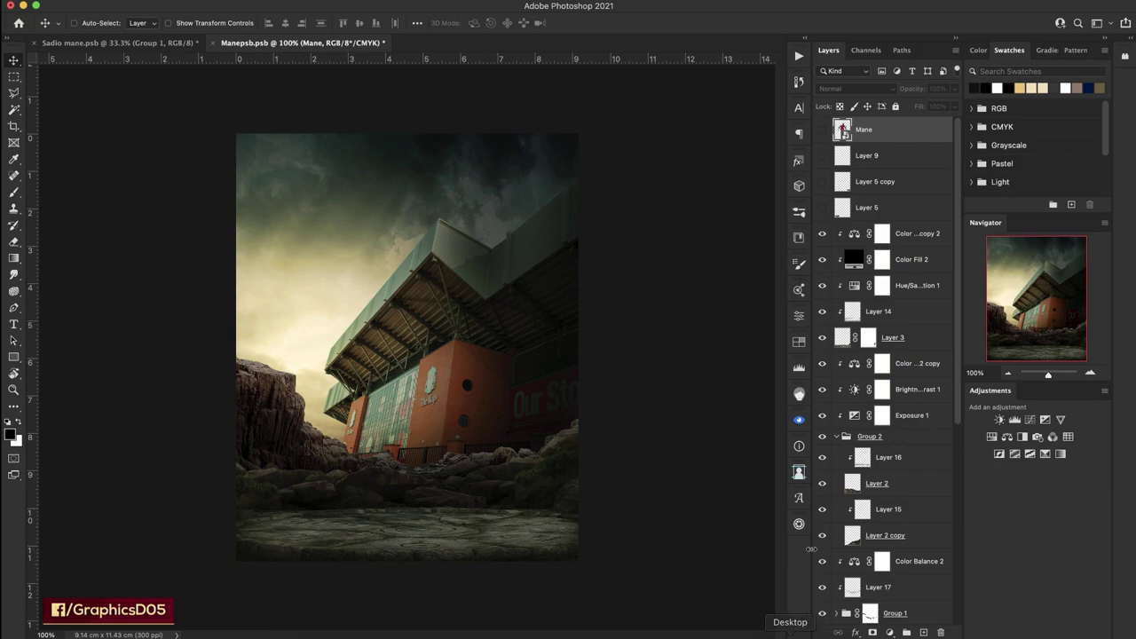
# Save the poster document Manepsb.psb.
pyautogui.press('r')
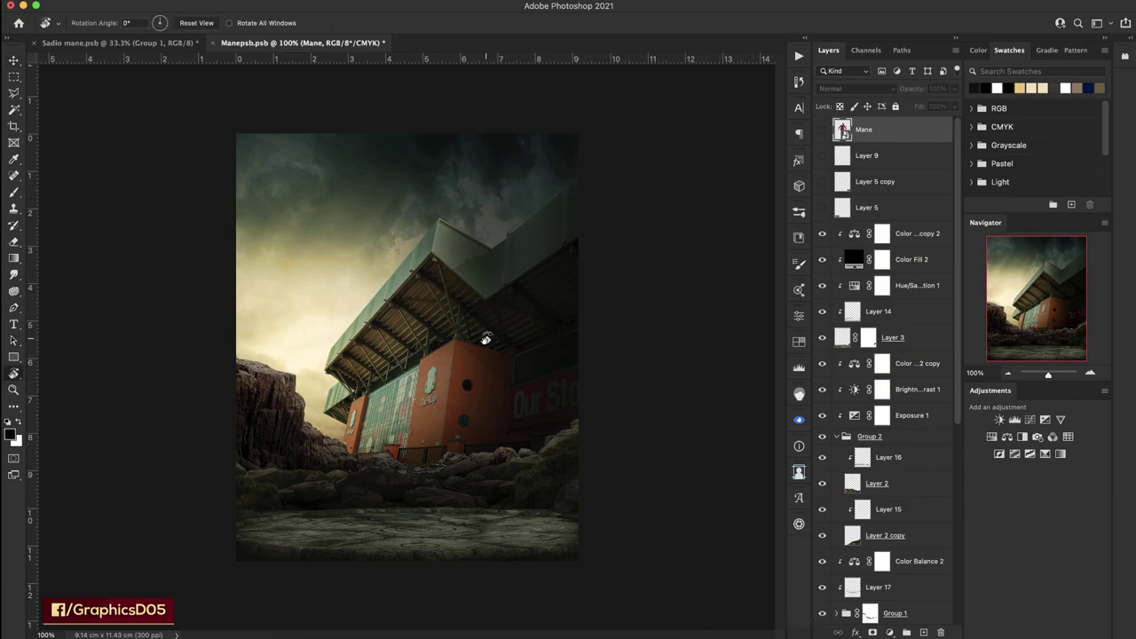
pyautogui.moveTo(429, 342); pyautogui.dragTo(543, 312)
pyautogui.hotkey('ctrl', 's')
# On the Color Fill 3 mask, paint white with a soft brush to brighten the Kop roof edge.
pyautogui.scroll(-3, 898, 382)
pyautogui.scroll(-4, 898, 382)
pyautogui.scroll(-5, 898, 382)
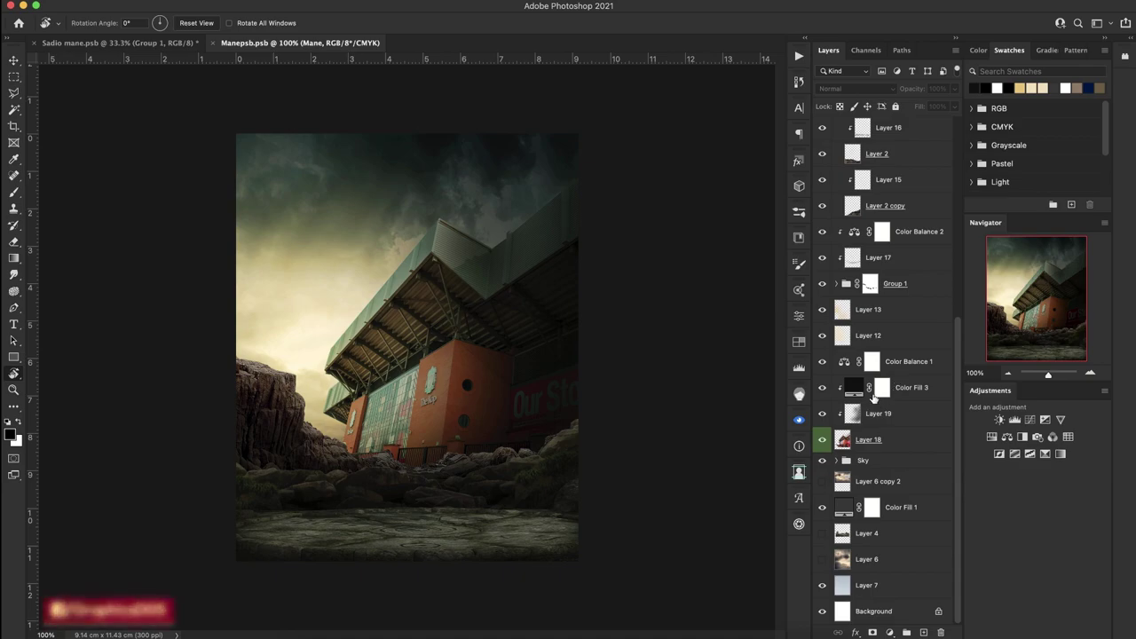
pyautogui.click(882, 388)
pyautogui.click(1090, 375)
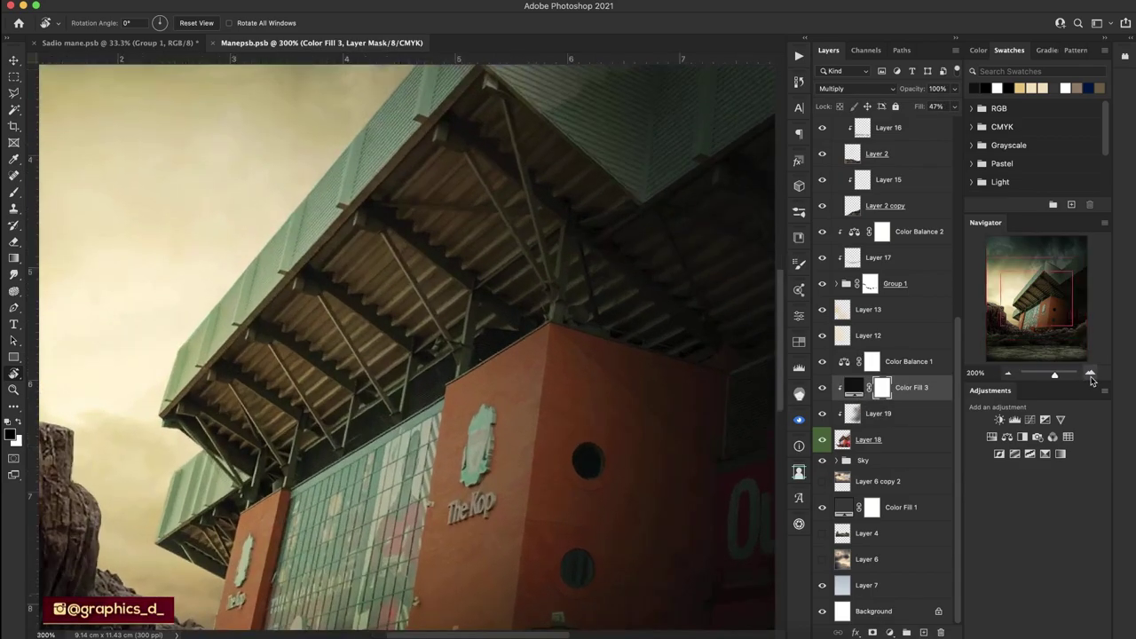
pyautogui.moveTo(299, 376); pyautogui.dragTo(417, 326)
pyautogui.press('b')
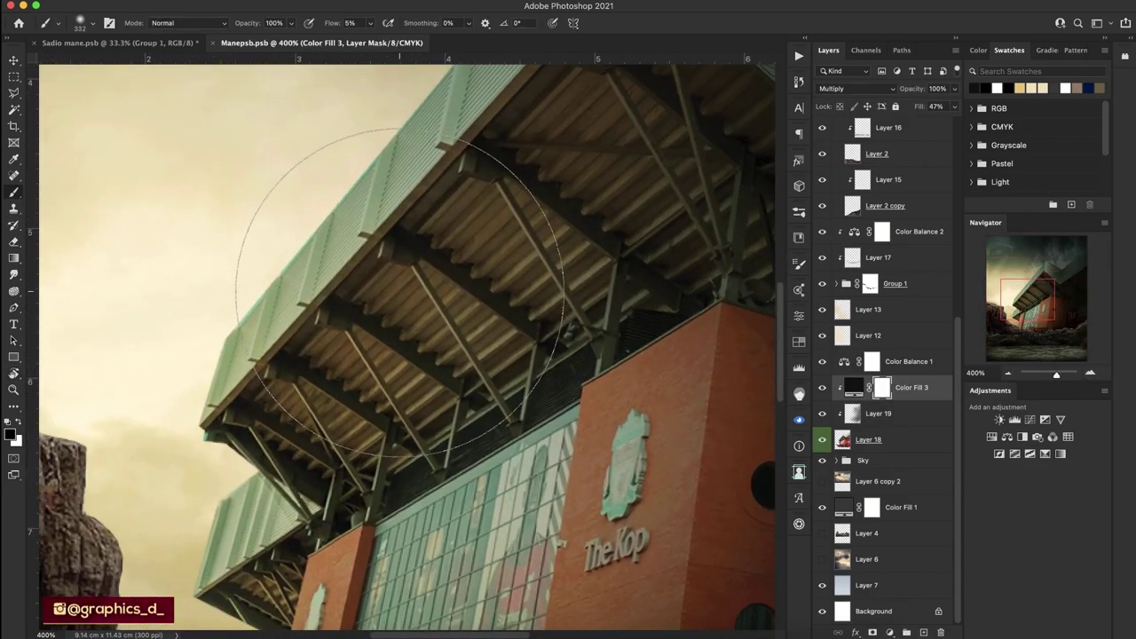
pyautogui.rightClick(408, 266)
pyautogui.press('Return')
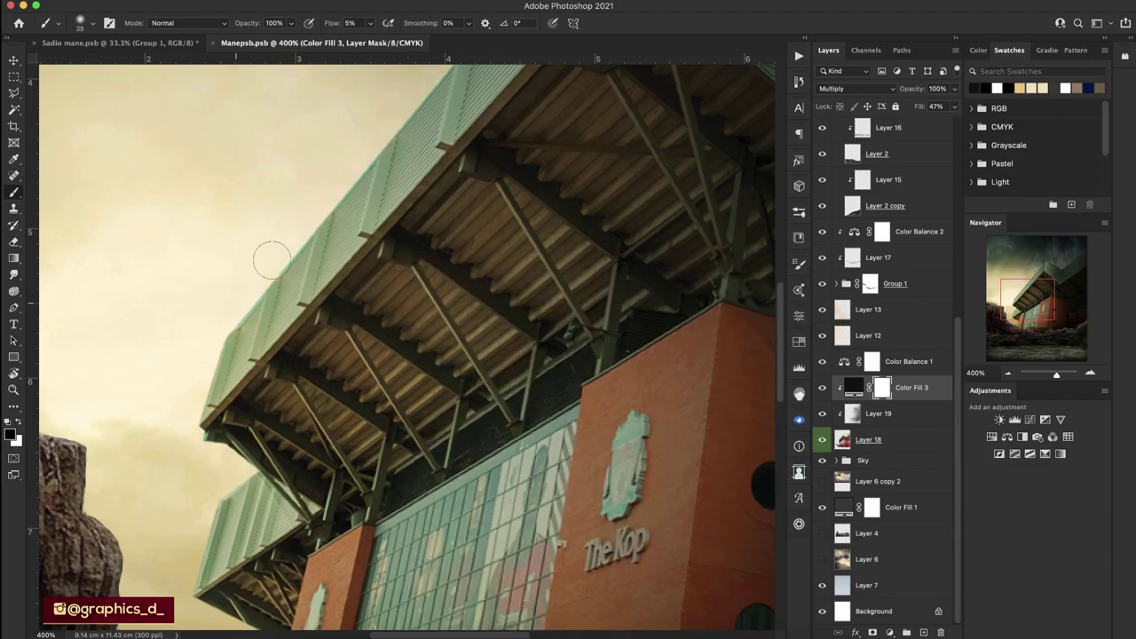
pyautogui.press('x')
pyautogui.press('x')
pyautogui.moveTo(224, 340); pyautogui.dragTo(267, 315)
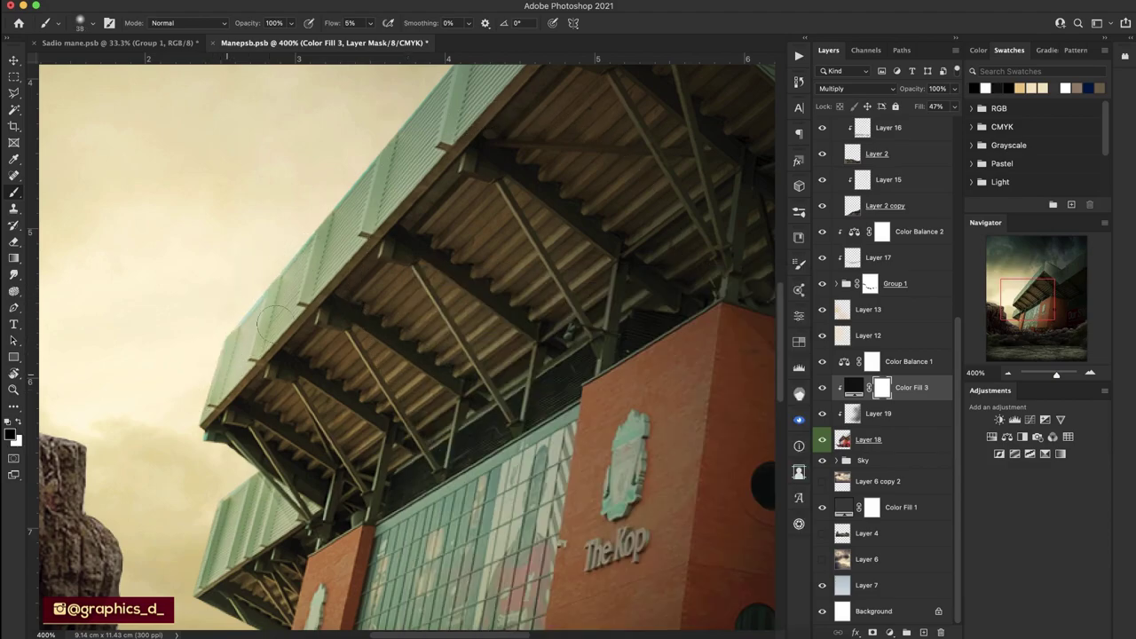
pyautogui.moveTo(294, 246); pyautogui.dragTo(266, 355)
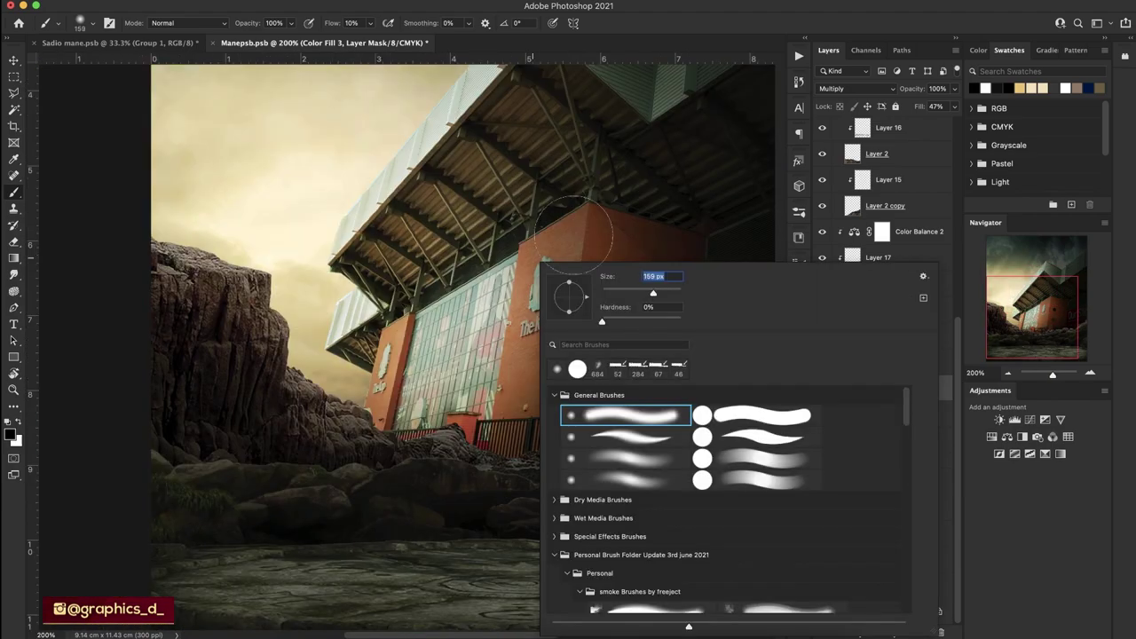
pyautogui.click(325, 27)
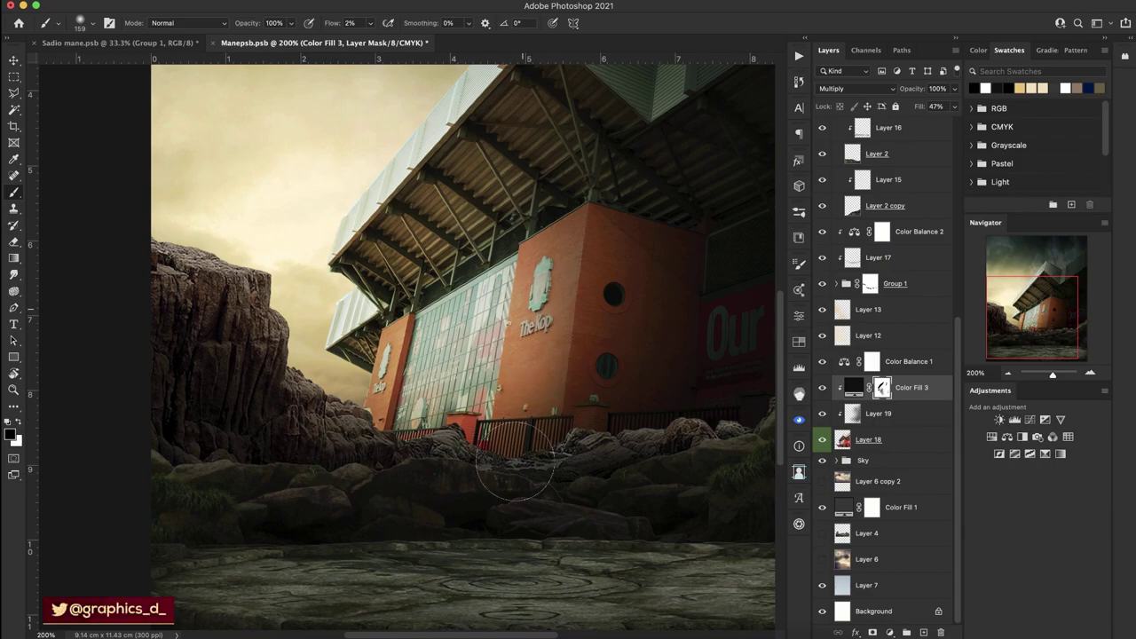
# Slightly darken the roof trusses on the mask, shrinking the brush to 124 px.
pyautogui.moveTo(506, 215); pyautogui.dragTo(569, 293)
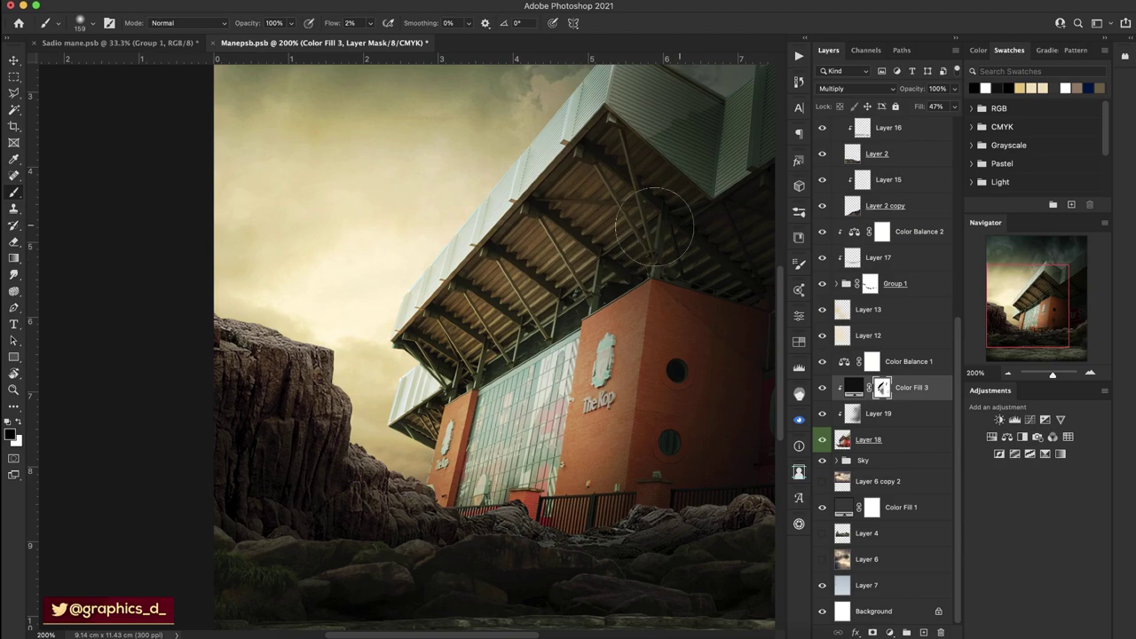
pyautogui.moveTo(647, 243); pyautogui.dragTo(634, 216)
pyautogui.rightClick(607, 194)
pyautogui.moveTo(731, 228); pyautogui.dragTo(719, 228)
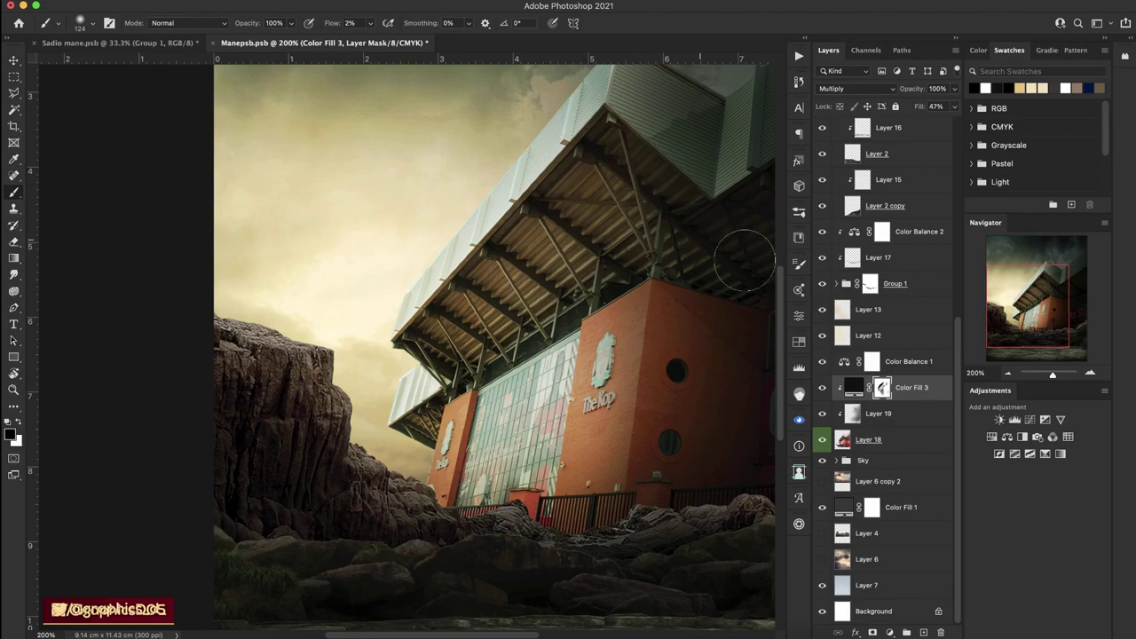
pyautogui.moveTo(600, 184); pyautogui.dragTo(550, 258)
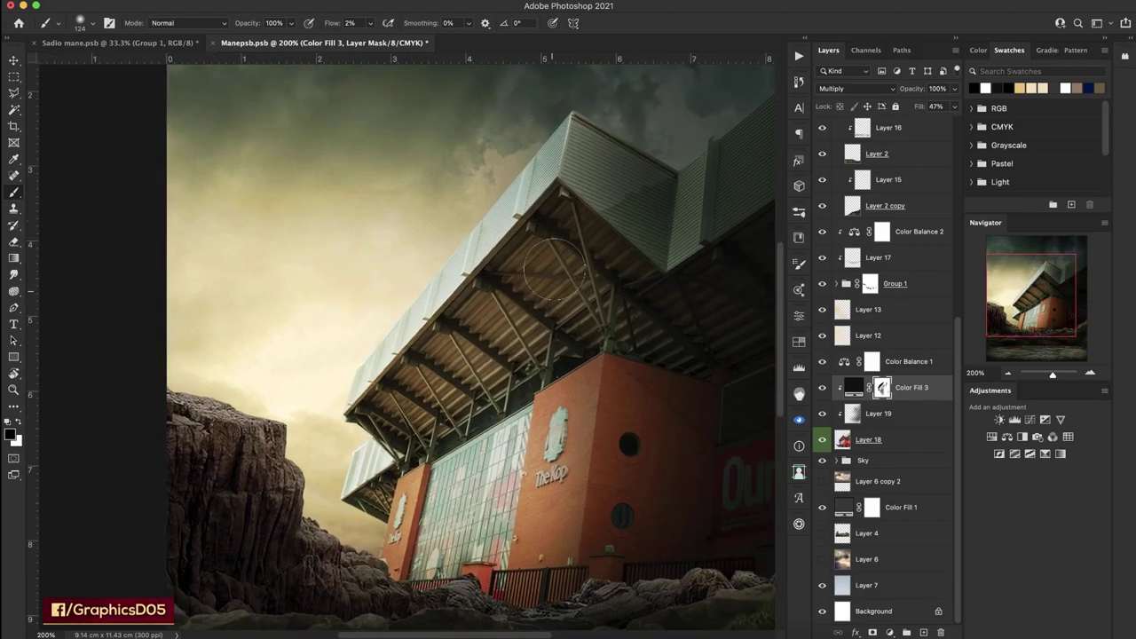
pyautogui.moveTo(477, 391); pyautogui.dragTo(530, 263)
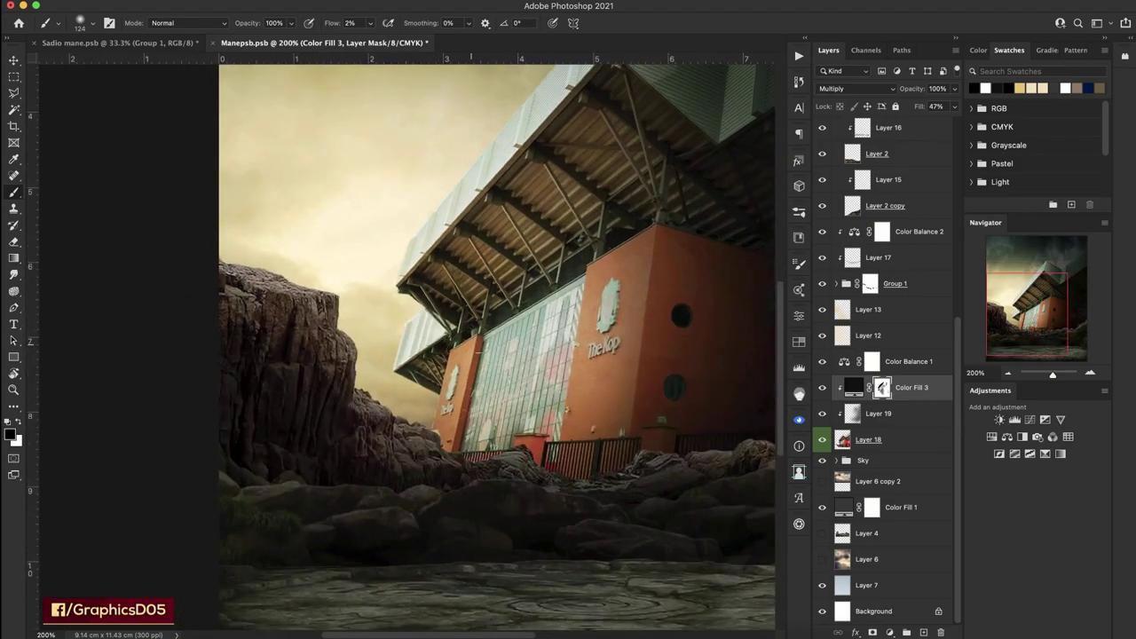
pyautogui.hscroll(5, 484, 495)
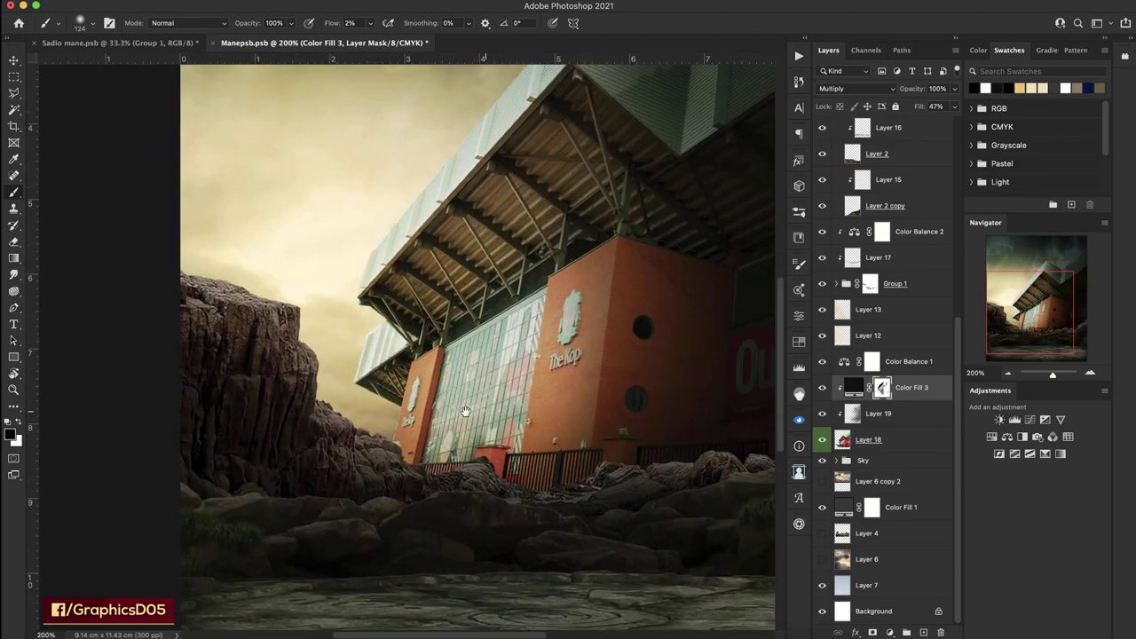
pyautogui.click(1005, 373)
# Paste the red Liverbird above the Sky group and transform it into place behind the stadium.
pyautogui.press('r')
pyautogui.moveTo(520, 330)
pyautogui.mouseDown()
pyautogui.moveTo(492, 382)
pyautogui.moveTo(444, 287)
pyautogui.mouseUp()
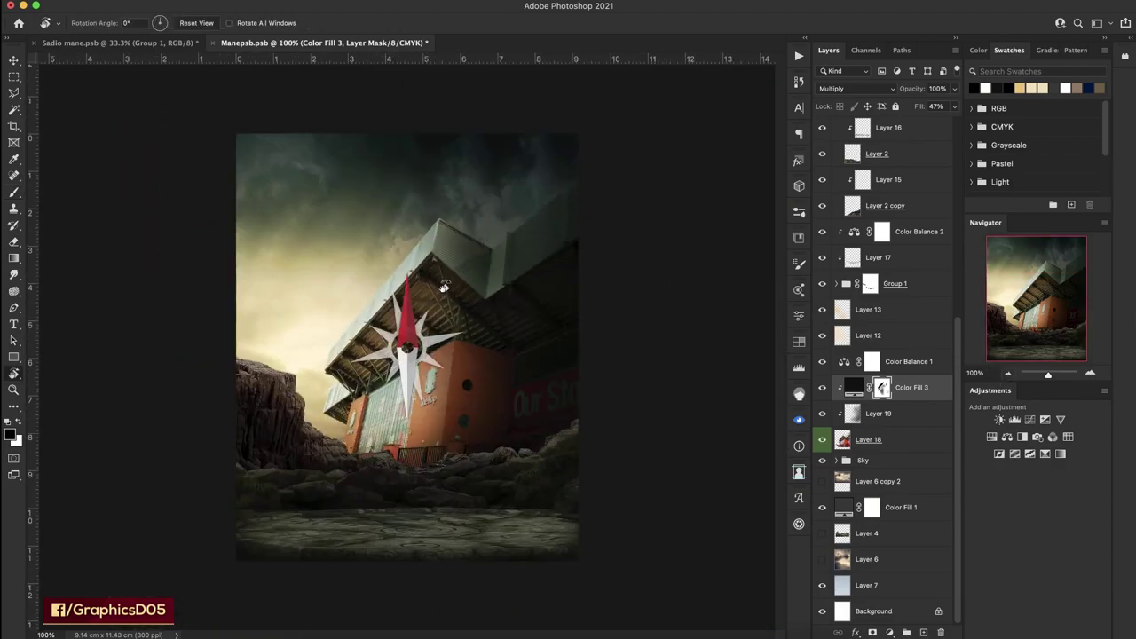
pyautogui.moveTo(444, 287)
pyautogui.mouseDown()
pyautogui.moveTo(400, 325)
pyautogui.moveTo(404, 378)
pyautogui.mouseUp()
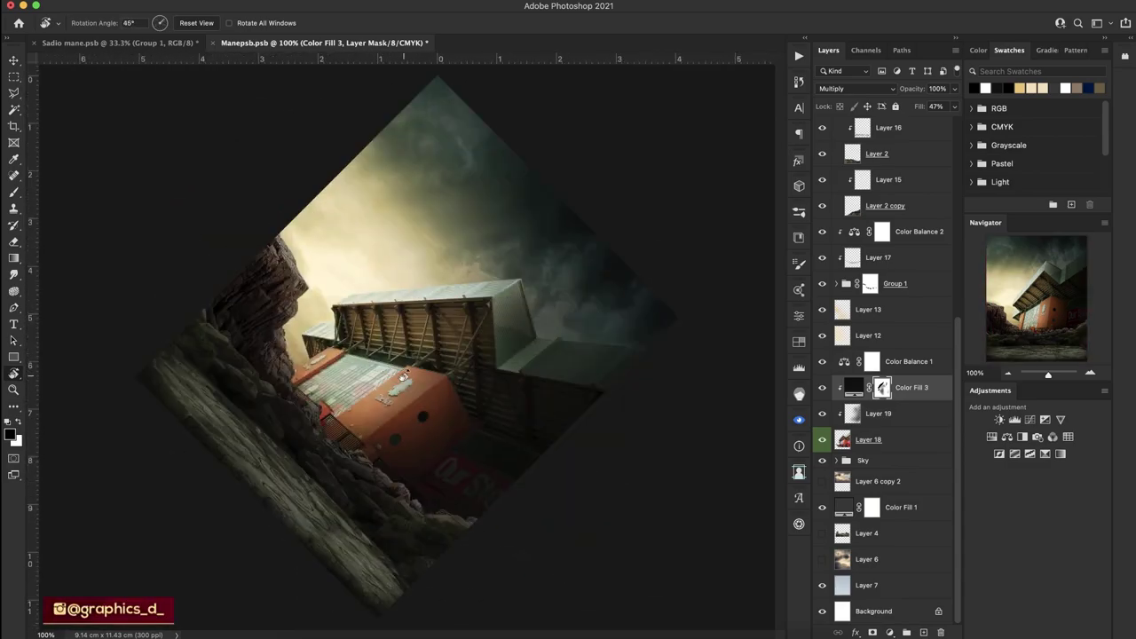
pyautogui.press('Escape')
pyautogui.click(908, 468)
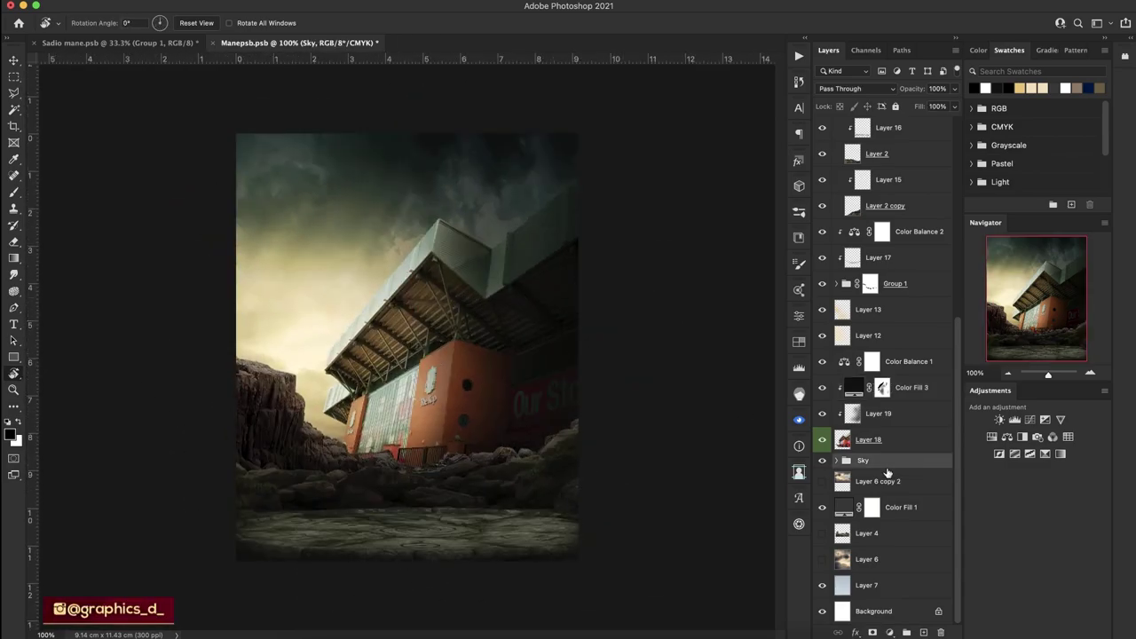
pyautogui.hotkey('ctrl', 'v')
pyautogui.hotkey('ctrl', 't')
pyautogui.moveTo(458, 470)
pyautogui.mouseDown()
pyautogui.moveTo(469, 473)
pyautogui.moveTo(442, 461)
pyautogui.mouseUp()
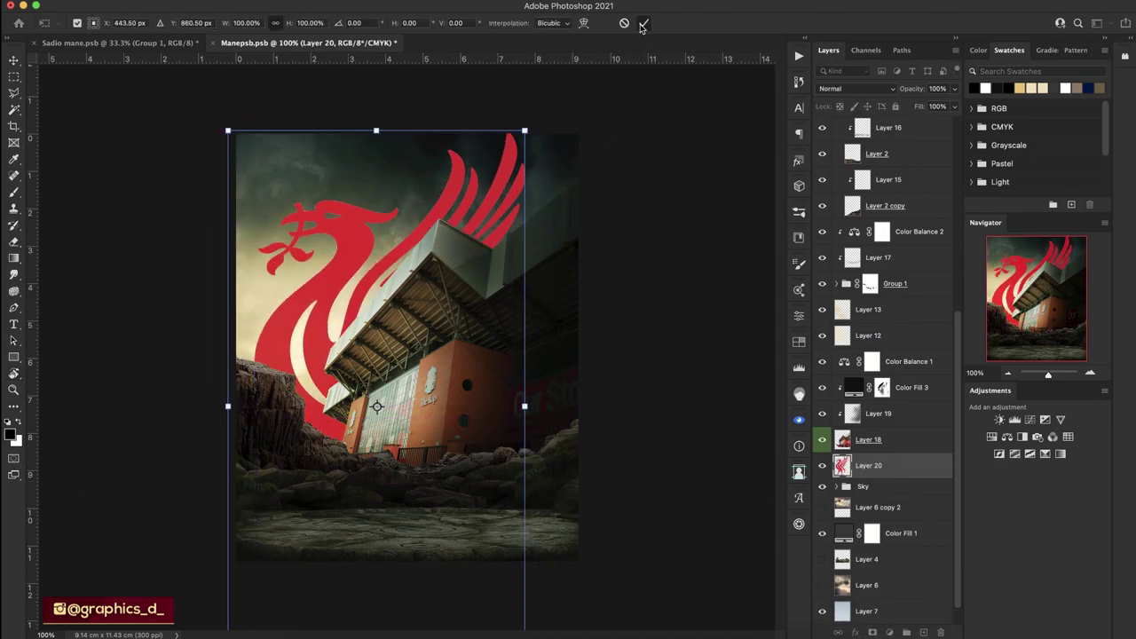
pyautogui.click(642, 25)
# Give the Liverbird a white Color Overlay style and group it into Group 3.
pyautogui.doubleClick(842, 465)
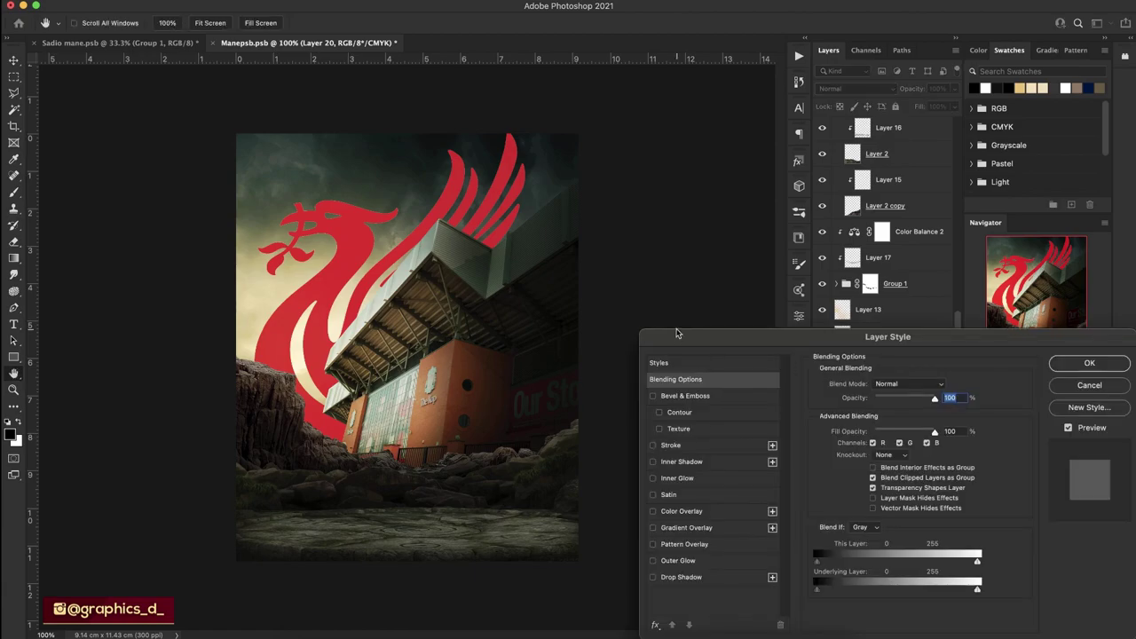
pyautogui.click(682, 512)
pyautogui.click(944, 387)
pyautogui.click(678, 408)
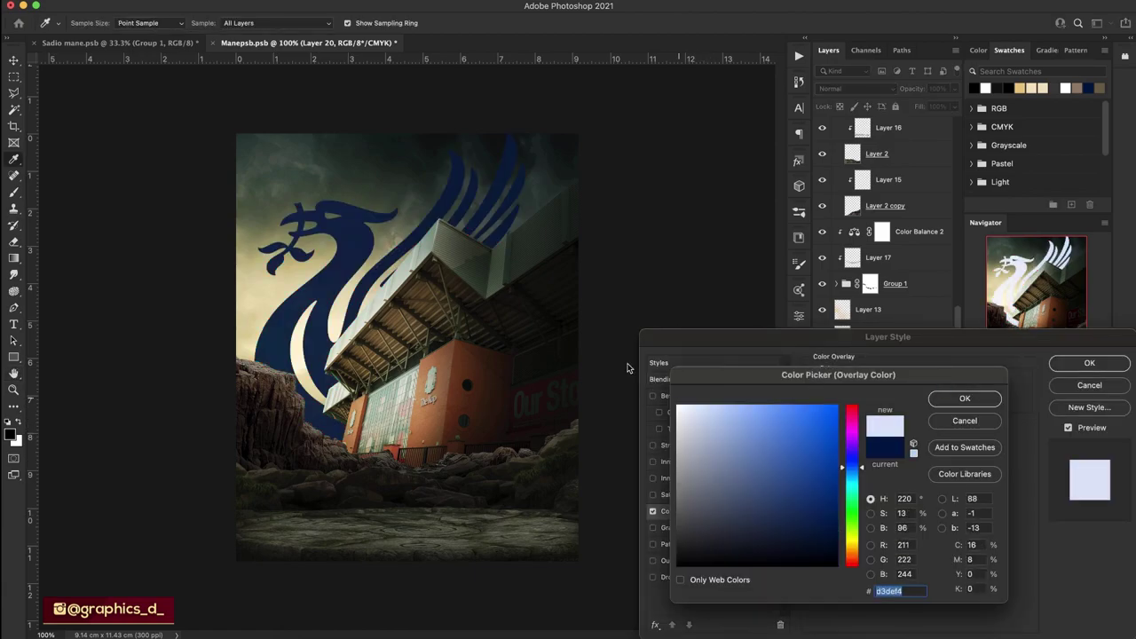
pyautogui.click(951, 400)
pyautogui.click(1089, 363)
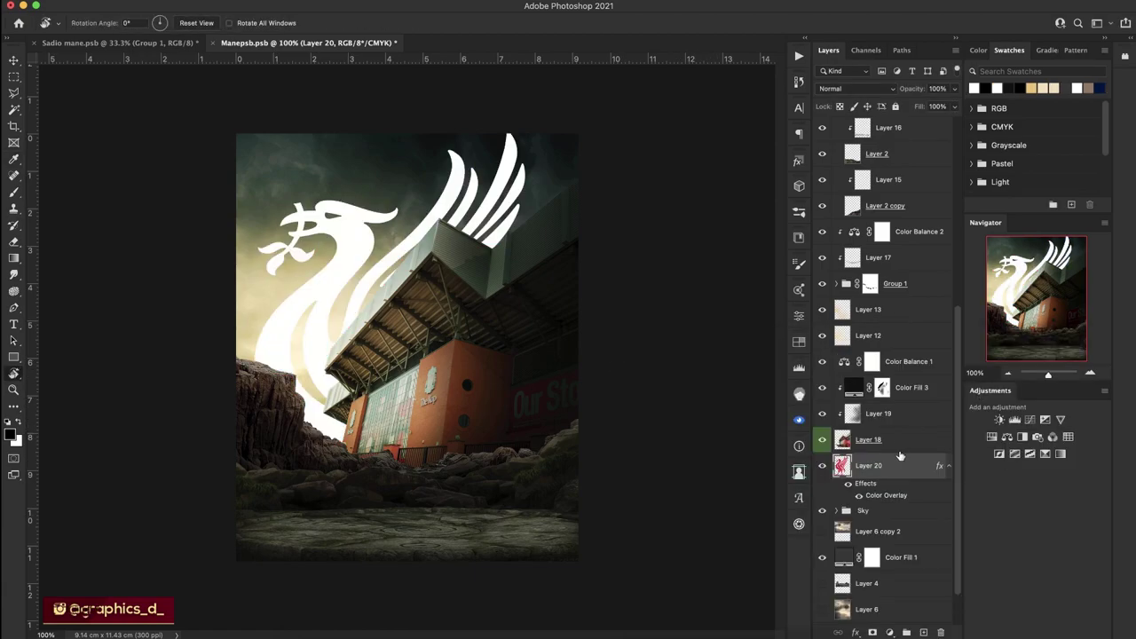
pyautogui.hotkey('ctrl', 'g')
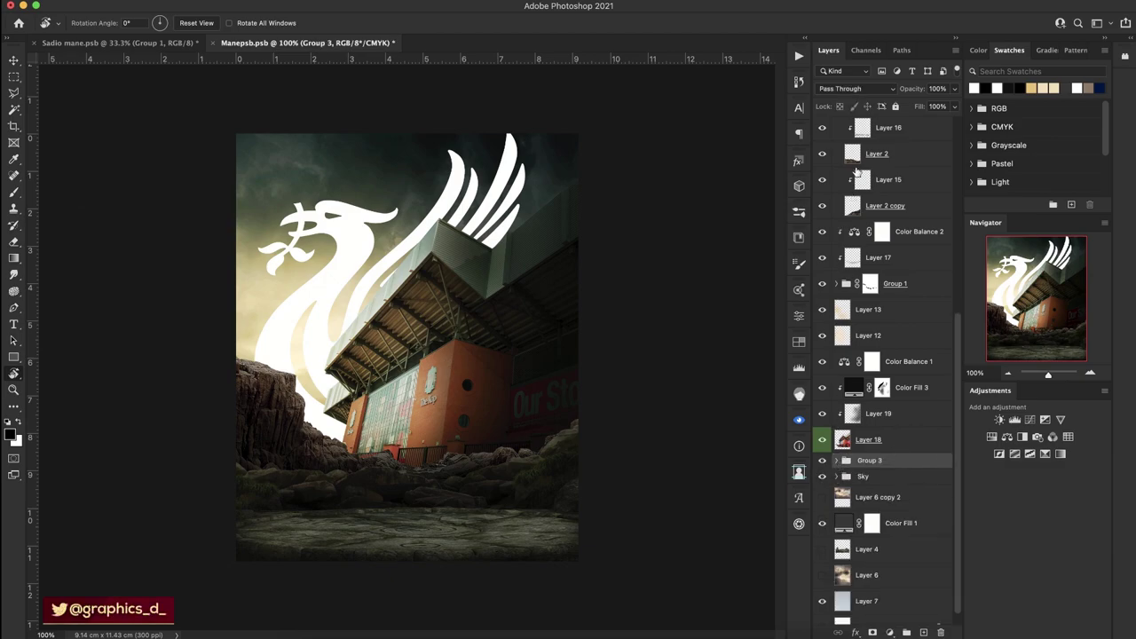
# Blend Group 3 with Overlay, lower its fill, and move the bird logo upward.
pyautogui.click(858, 89)
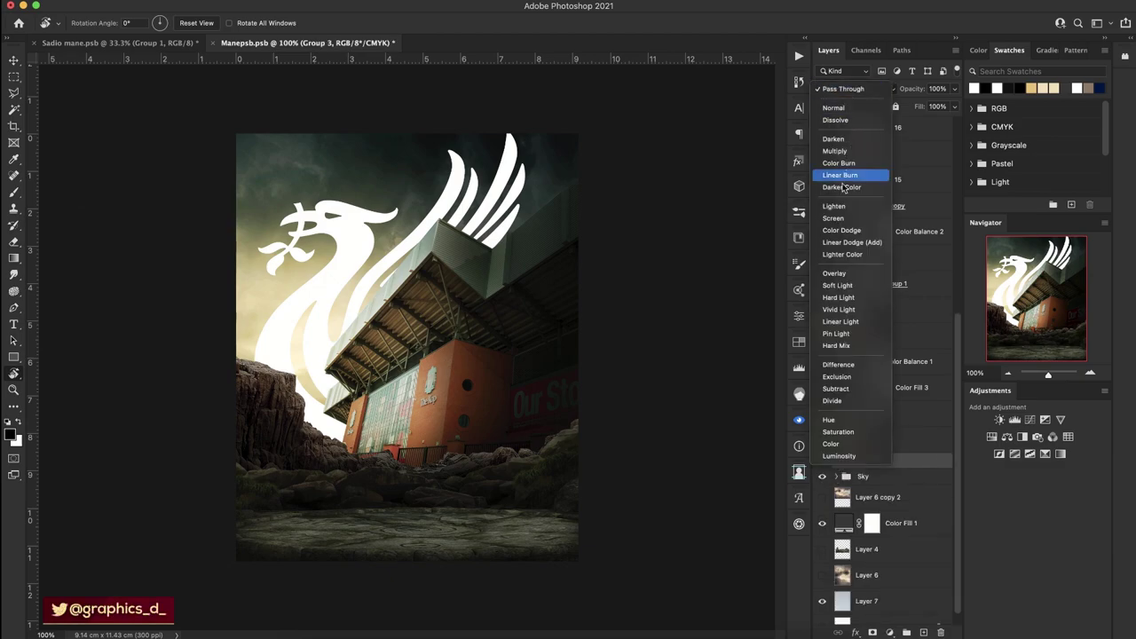
pyautogui.click(852, 275)
pyautogui.press('v')
pyautogui.moveTo(920, 107); pyautogui.dragTo(867, 120)
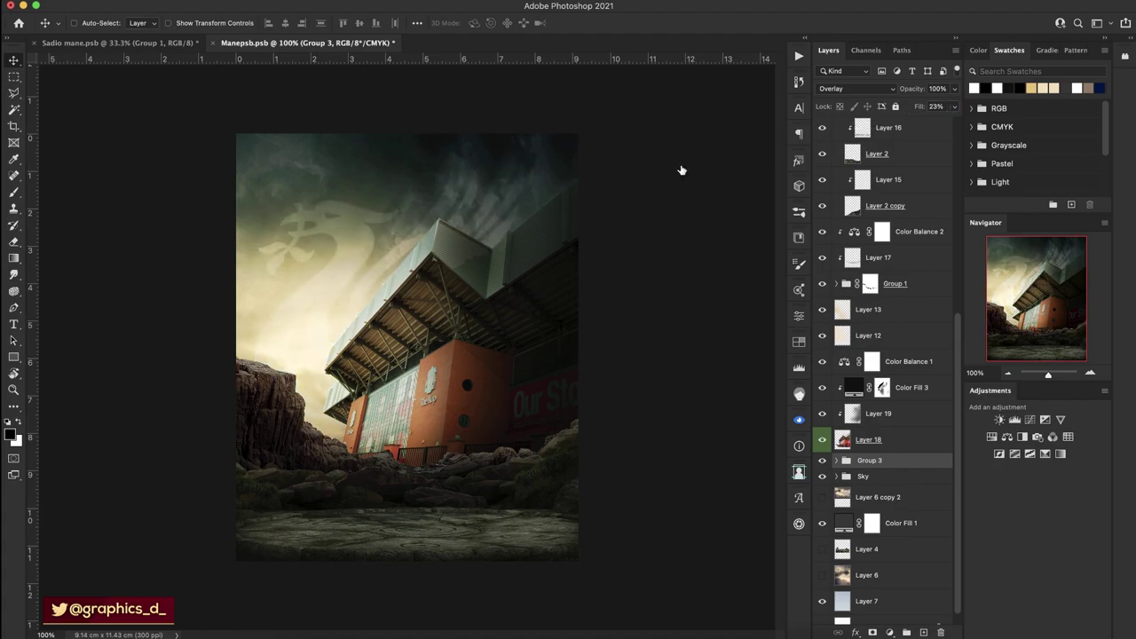
pyautogui.press('r')
pyautogui.moveTo(682, 170)
pyautogui.mouseDown()
pyautogui.moveTo(399, 264)
pyautogui.moveTo(435, 322)
pyautogui.moveTo(403, 348)
pyautogui.mouseUp()
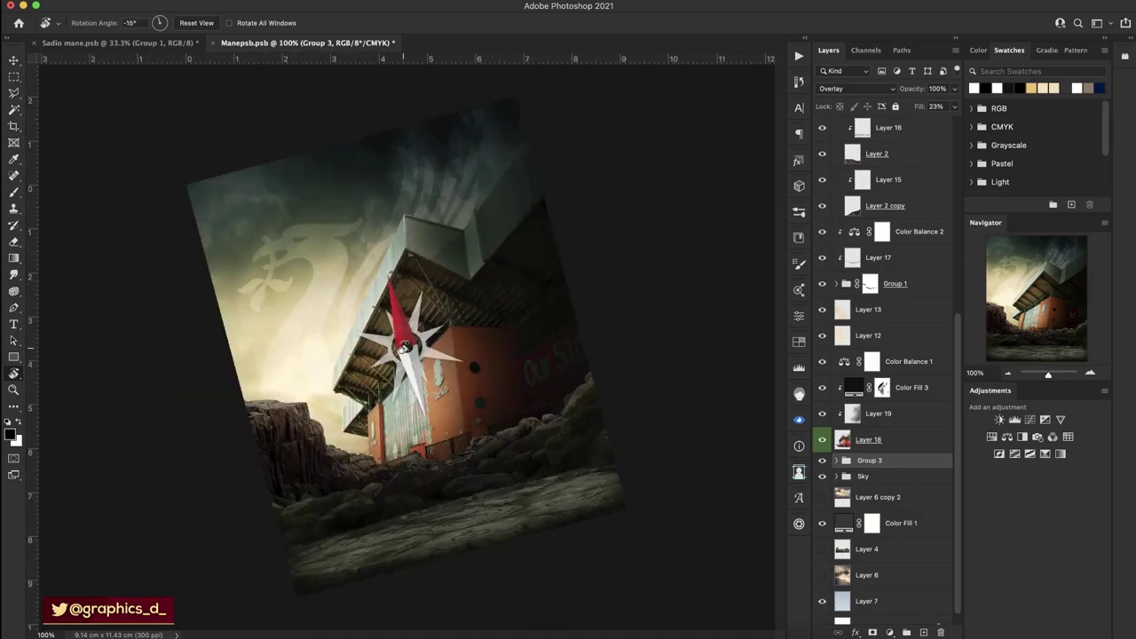
pyautogui.moveTo(404, 348); pyautogui.dragTo(487, 277)
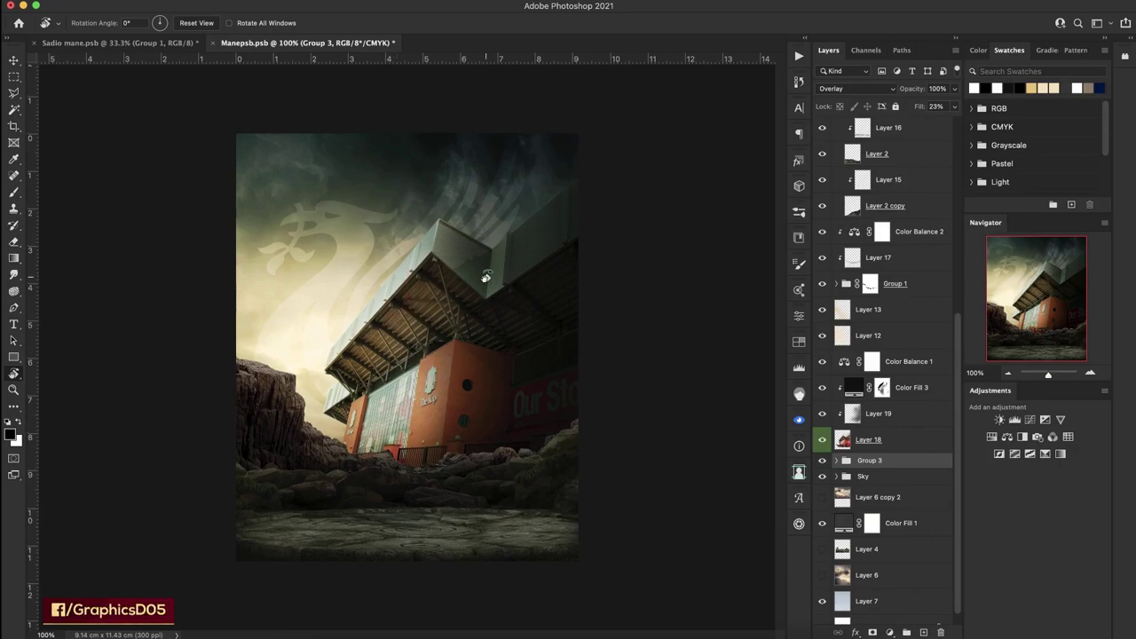
pyautogui.press('v')
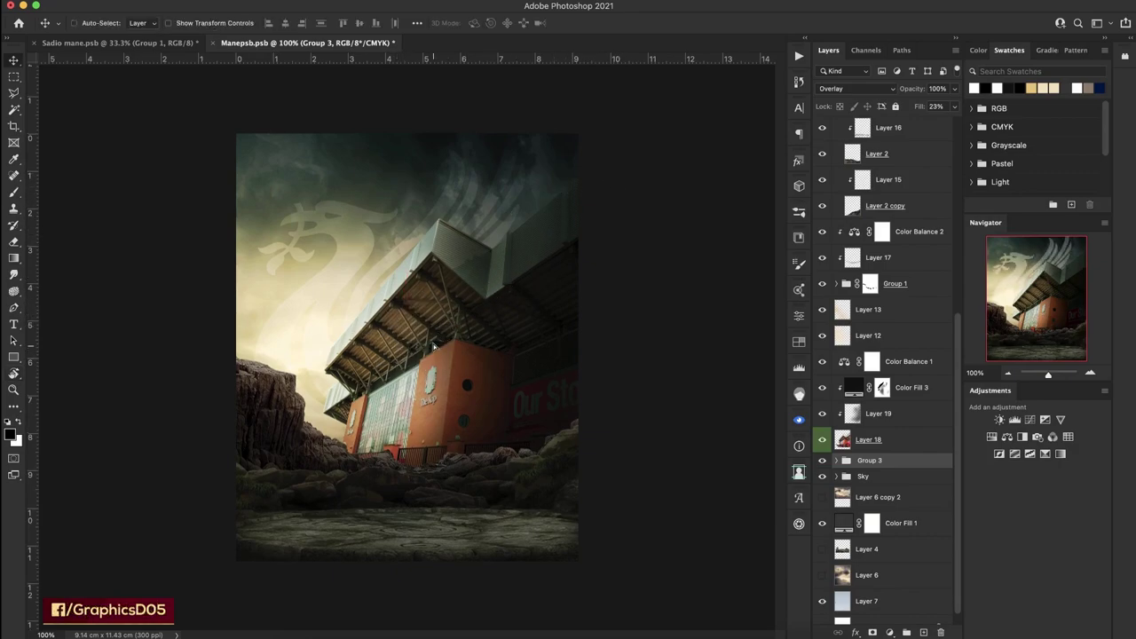
pyautogui.moveTo(441, 340)
pyautogui.mouseDown()
pyautogui.moveTo(437, 308)
pyautogui.moveTo(454, 366)
pyautogui.mouseUp()
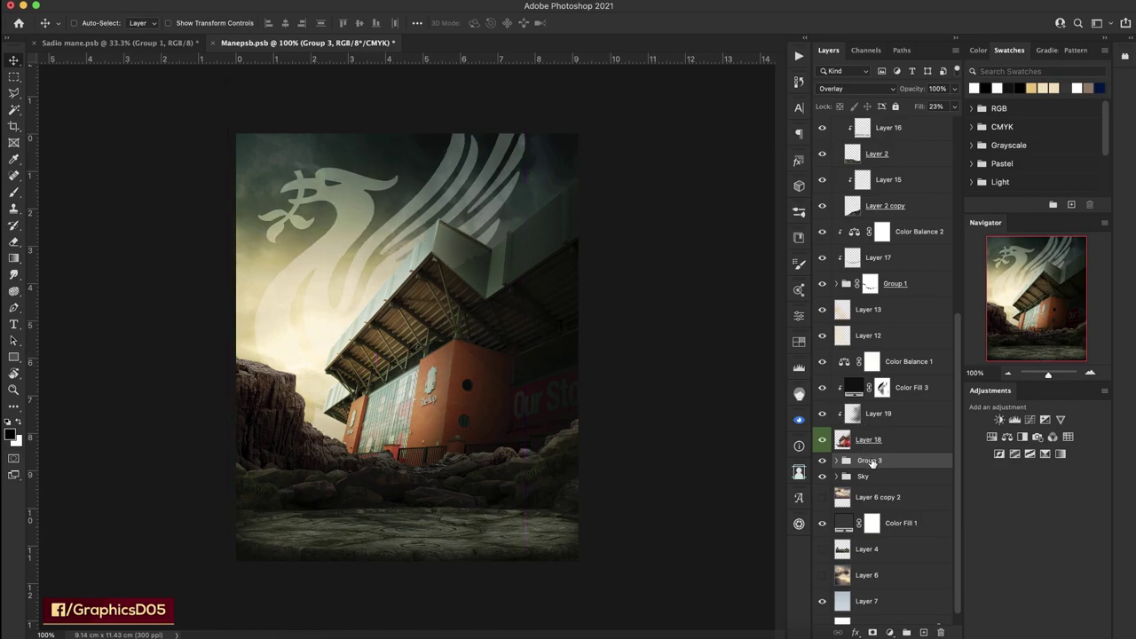
# Reposition the Layer 20 bird artwork, keeping Group 3 at Overlay blending.
pyautogui.click(838, 461)
pyautogui.click(879, 481)
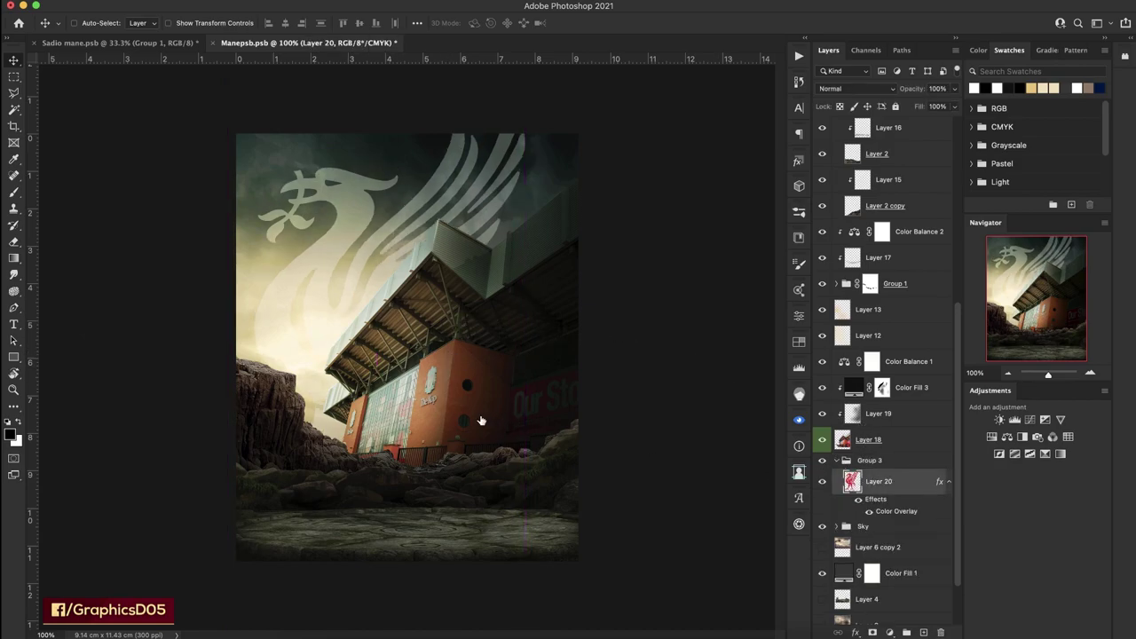
pyautogui.moveTo(479, 430); pyautogui.dragTo(482, 444)
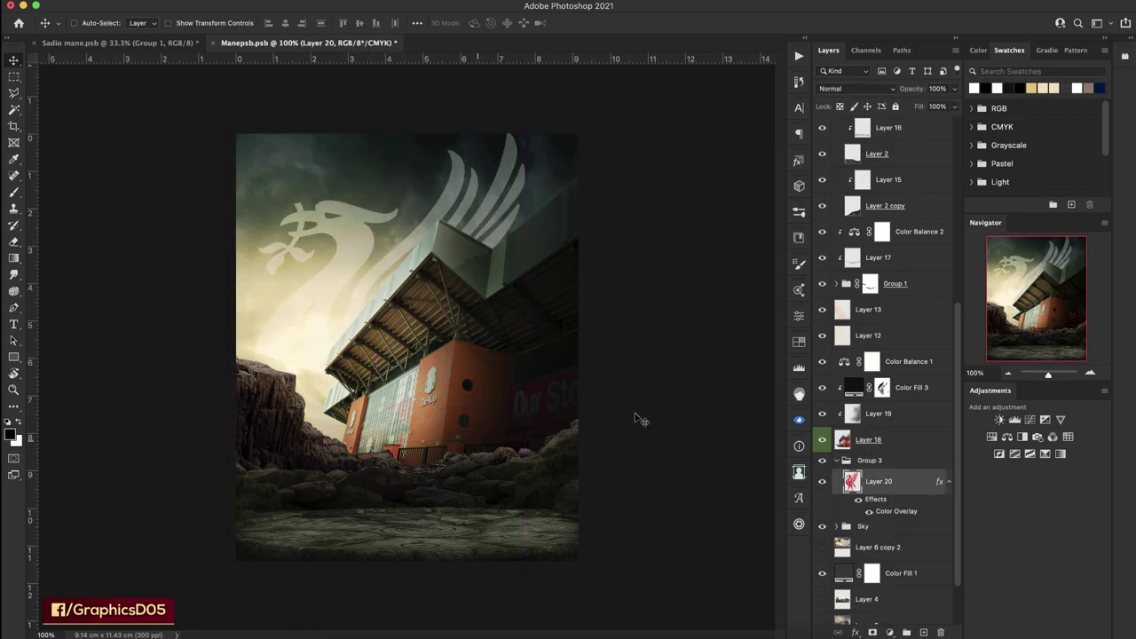
pyautogui.click(893, 464)
pyautogui.click(844, 89)
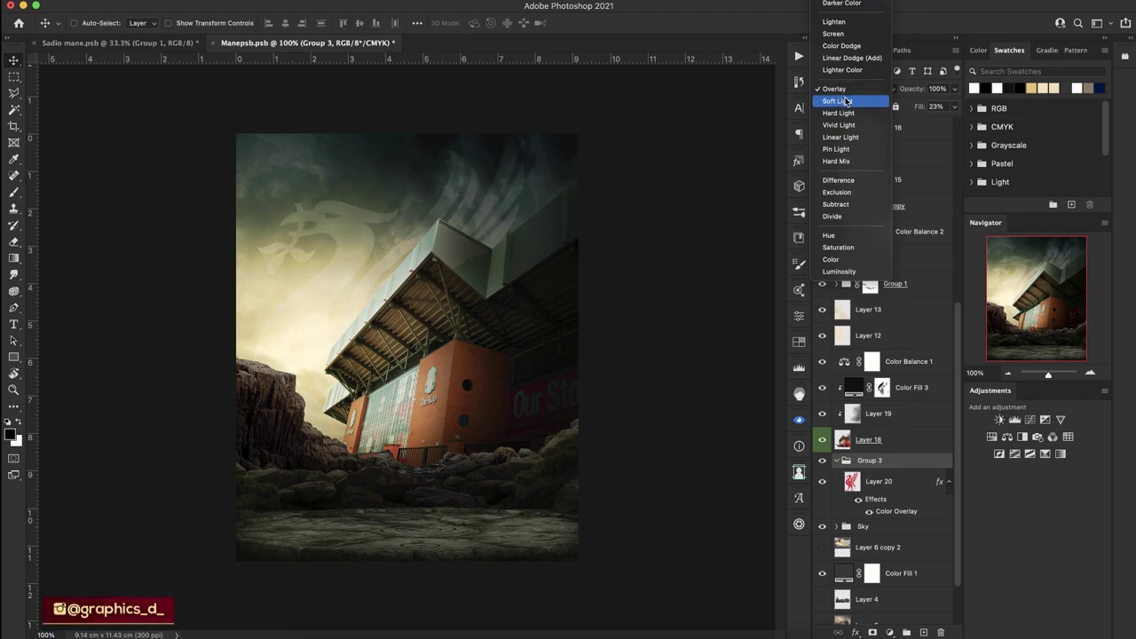
pyautogui.click(834, 88)
pyautogui.moveTo(400, 379); pyautogui.dragTo(431, 377)
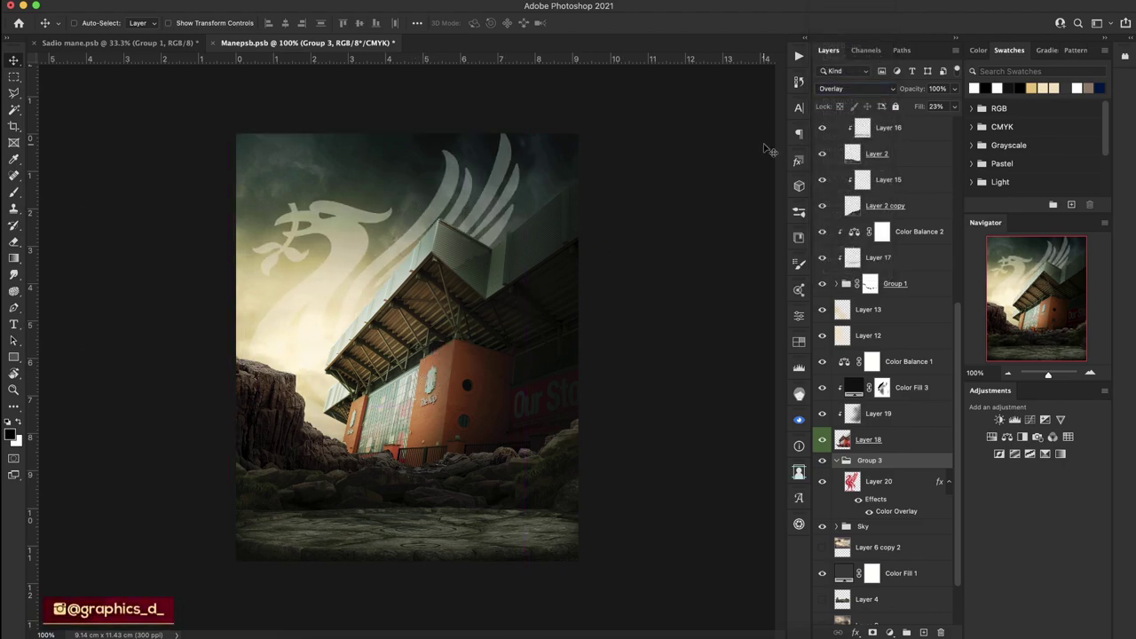
# Rasterize Layer 20's Color Overlay style and switch Group 3 to Color Dodge.
pyautogui.rightClick(921, 484)
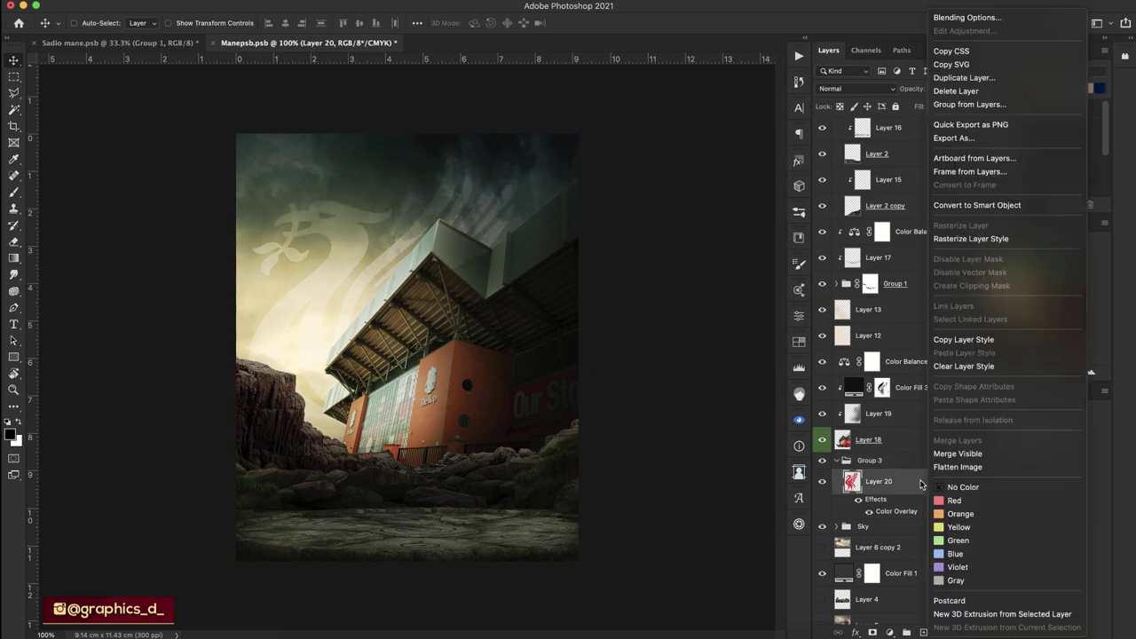
pyautogui.click(975, 240)
pyautogui.click(859, 89)
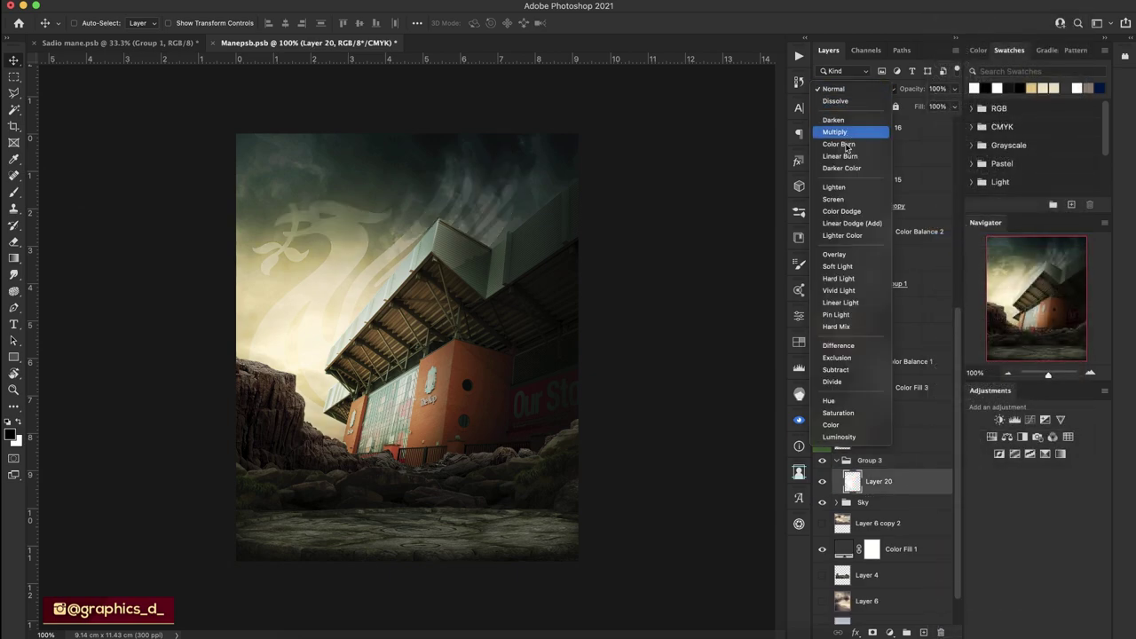
pyautogui.click(909, 474)
pyautogui.click(836, 460)
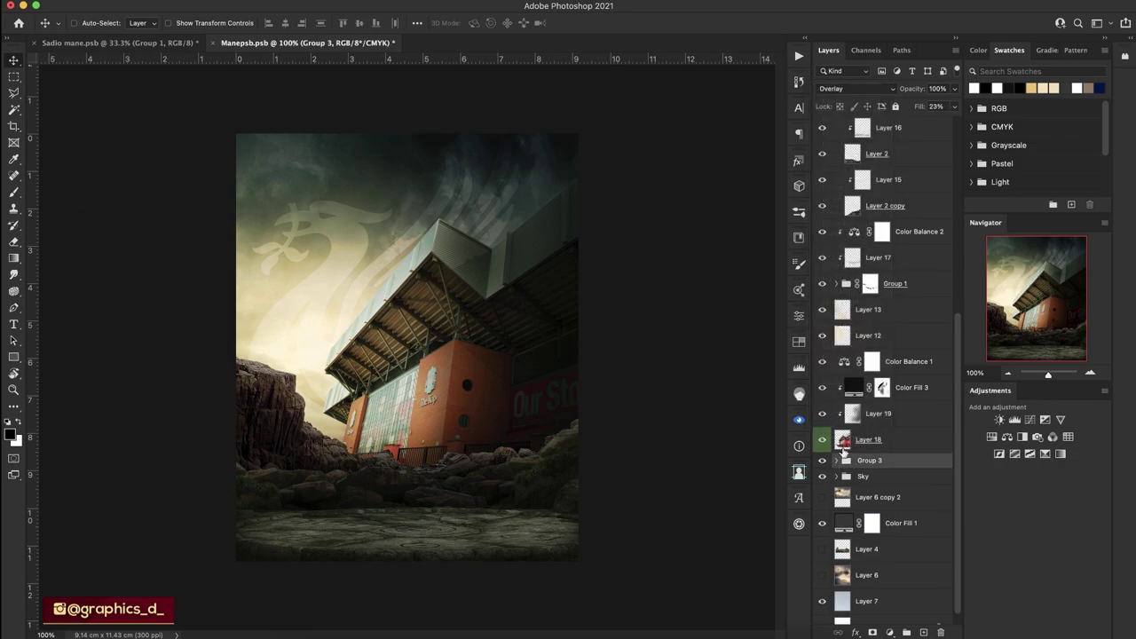
pyautogui.click(859, 91)
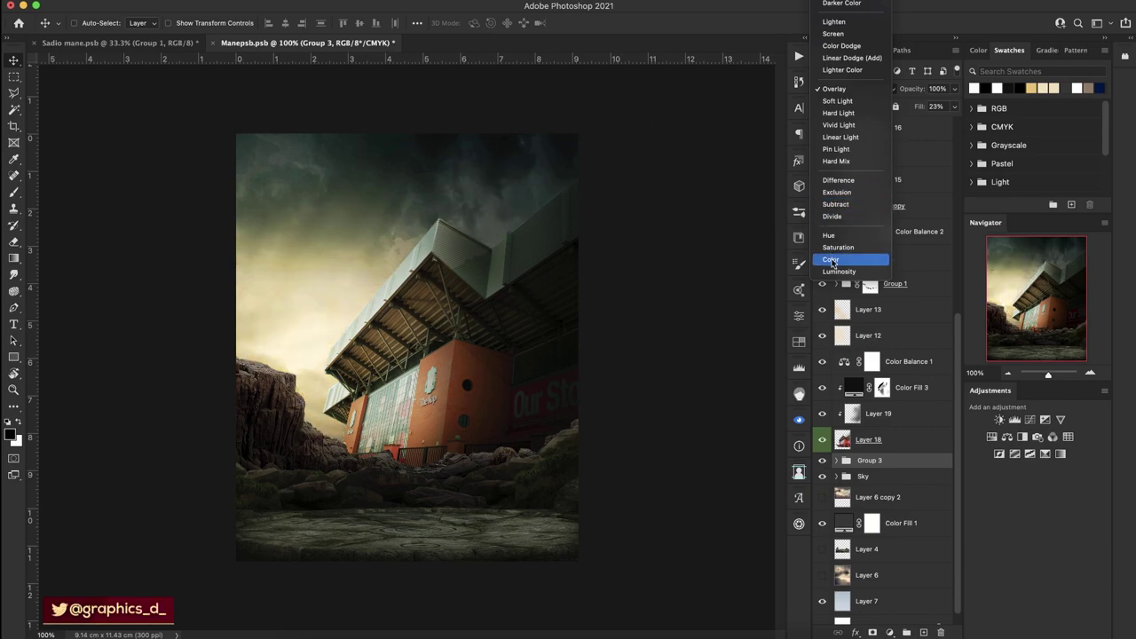
pyautogui.click(864, 46)
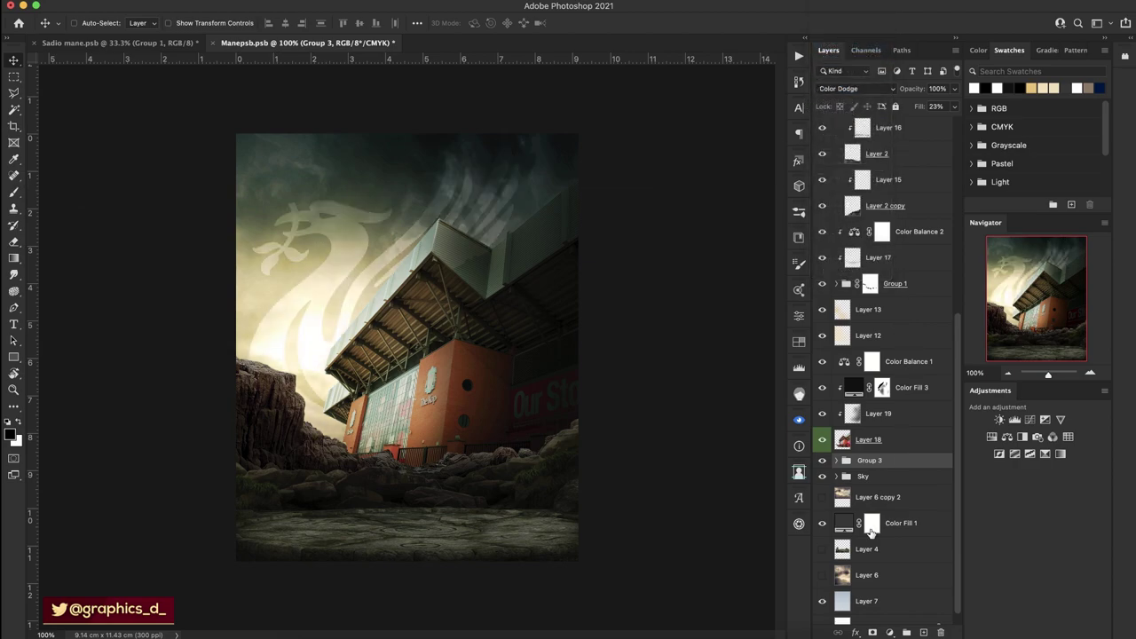
# Mask Group 3 with a white-to-black gradient over the bird and set its opacity to 64%.
pyautogui.click(873, 632)
pyautogui.press('g')
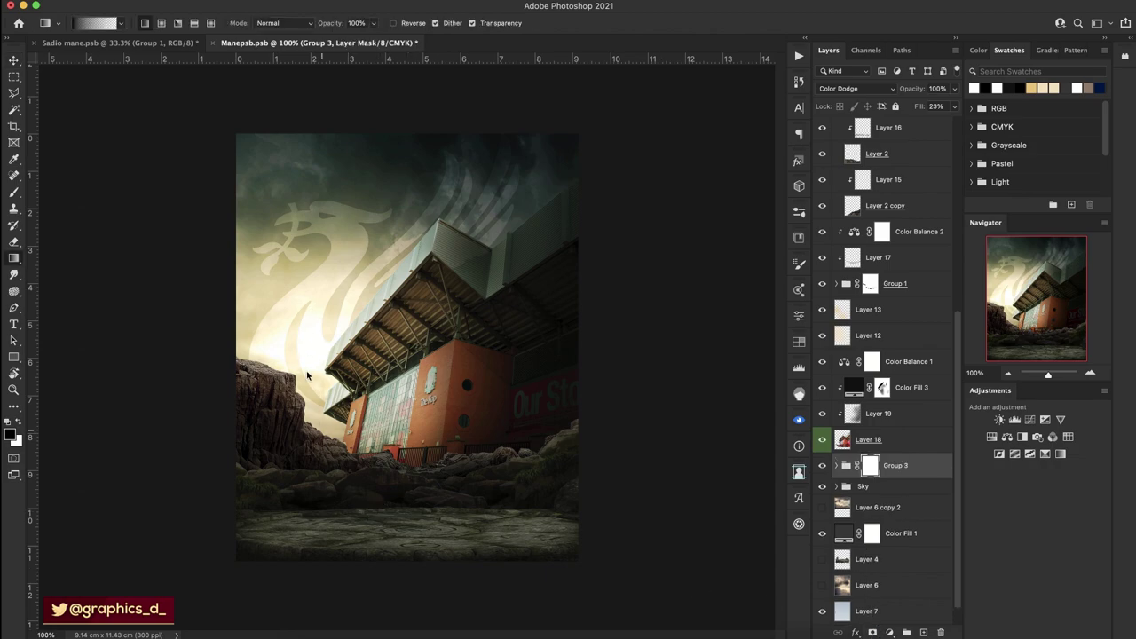
pyautogui.moveTo(306, 370); pyautogui.dragTo(298, 371)
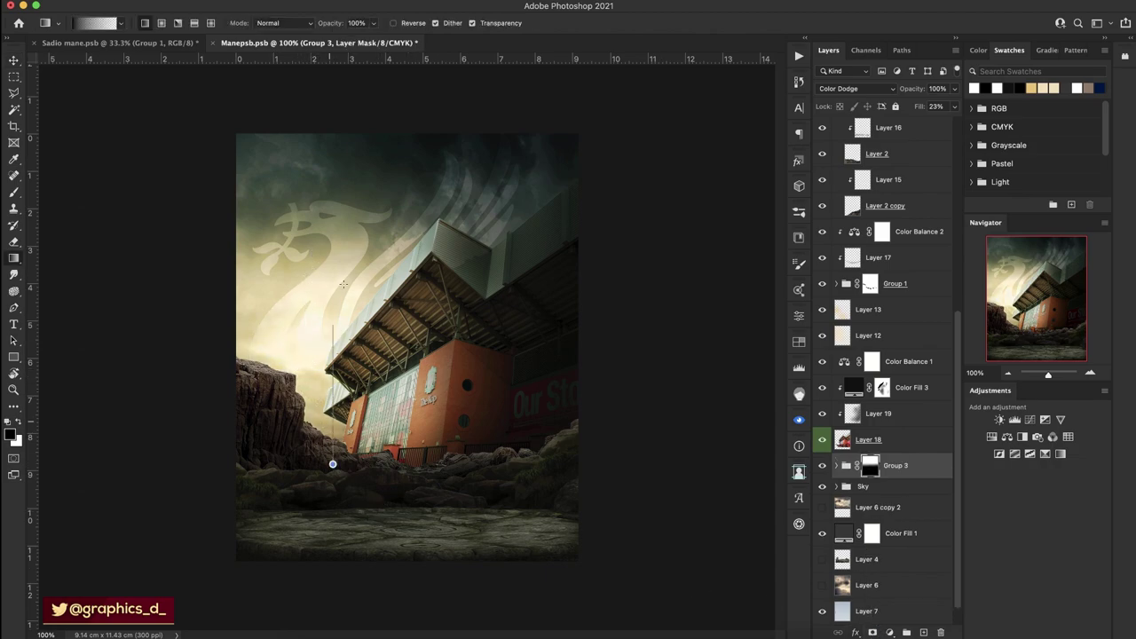
pyautogui.moveTo(915, 89); pyautogui.dragTo(898, 92)
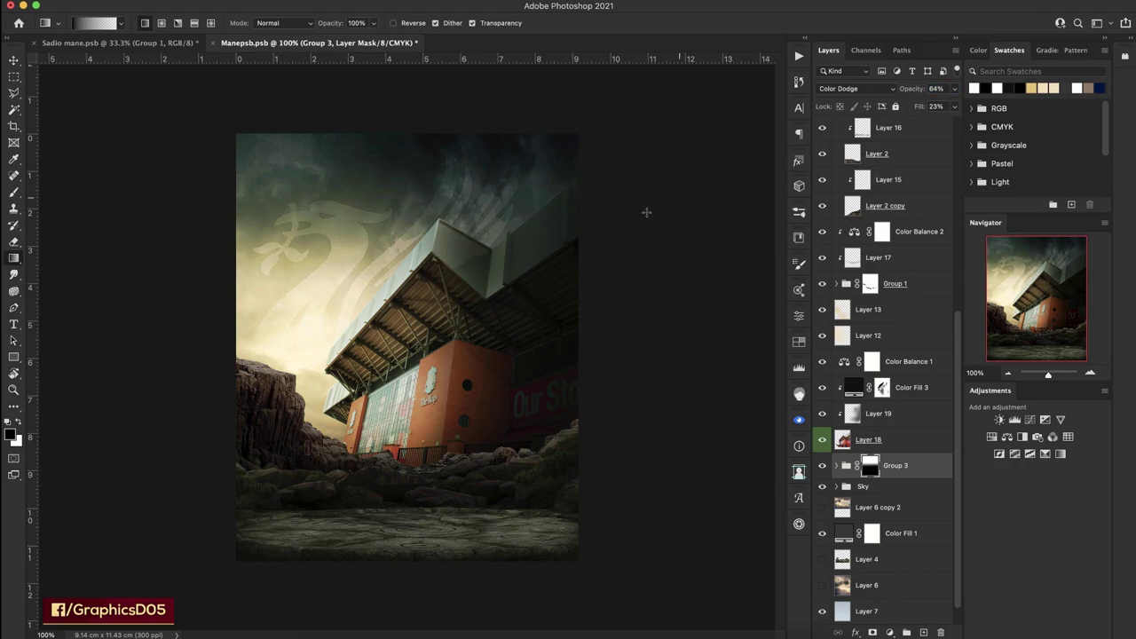
# Rotate the canvas view to inspect the composition and collapse Group 2.
pyautogui.press('v')
pyautogui.press('r')
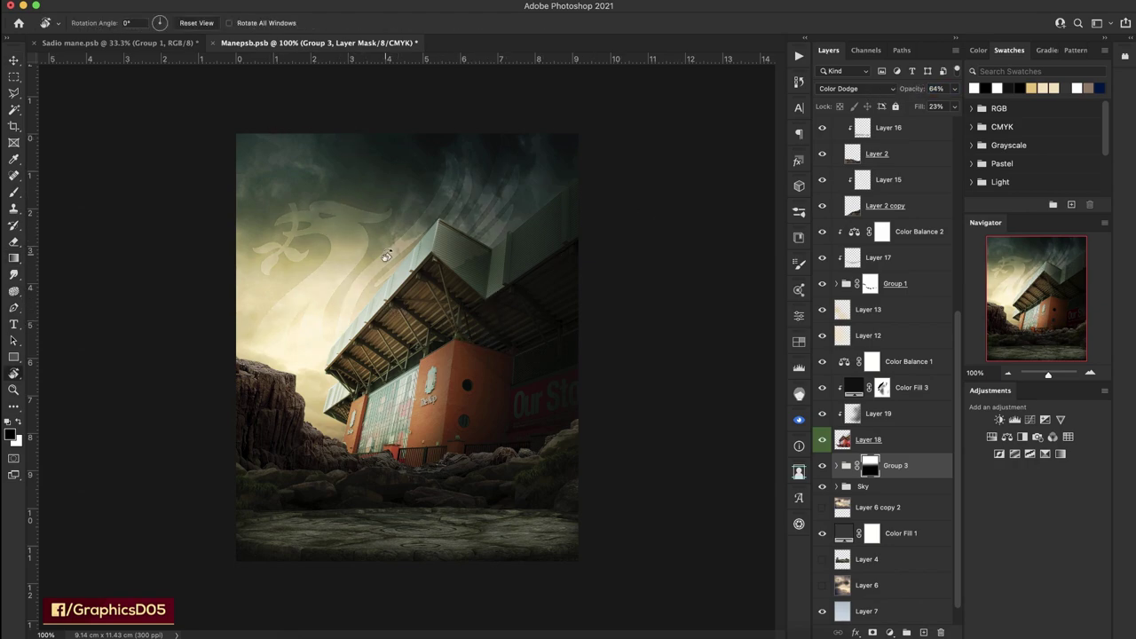
pyautogui.moveTo(387, 256)
pyautogui.mouseDown()
pyautogui.moveTo(435, 322)
pyautogui.moveTo(438, 306)
pyautogui.mouseUp()
pyautogui.scroll(5, 815, 232)
pyautogui.scroll(5, 819, 433)
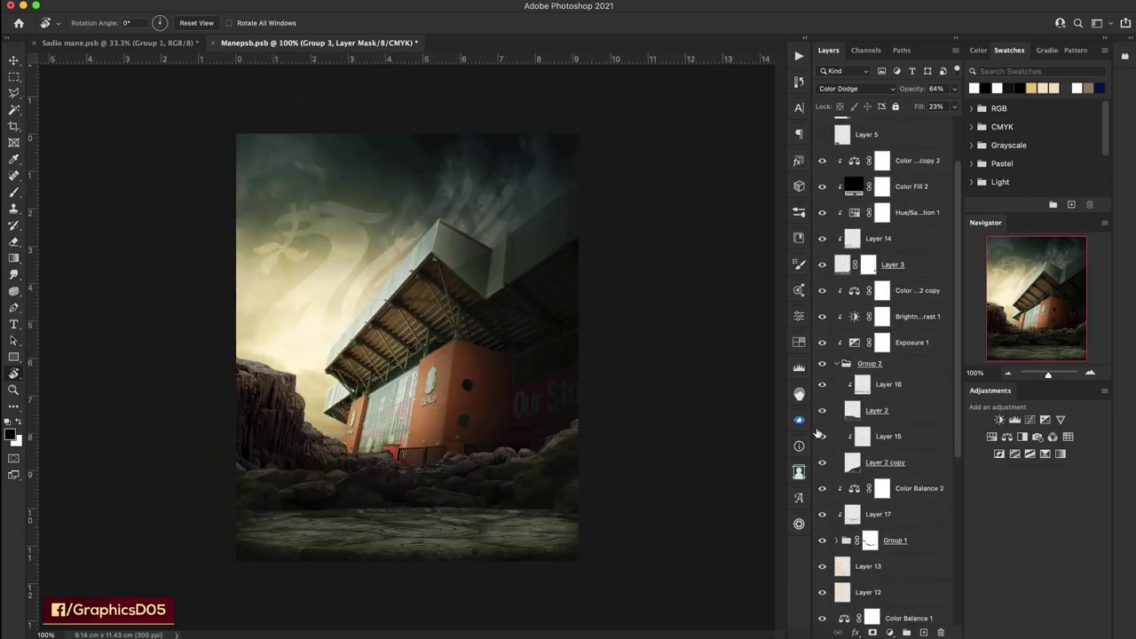
pyautogui.click(836, 364)
# Show the Mane player layer, nudge it up and left, then hide it again.
pyautogui.scroll(2, 848, 258)
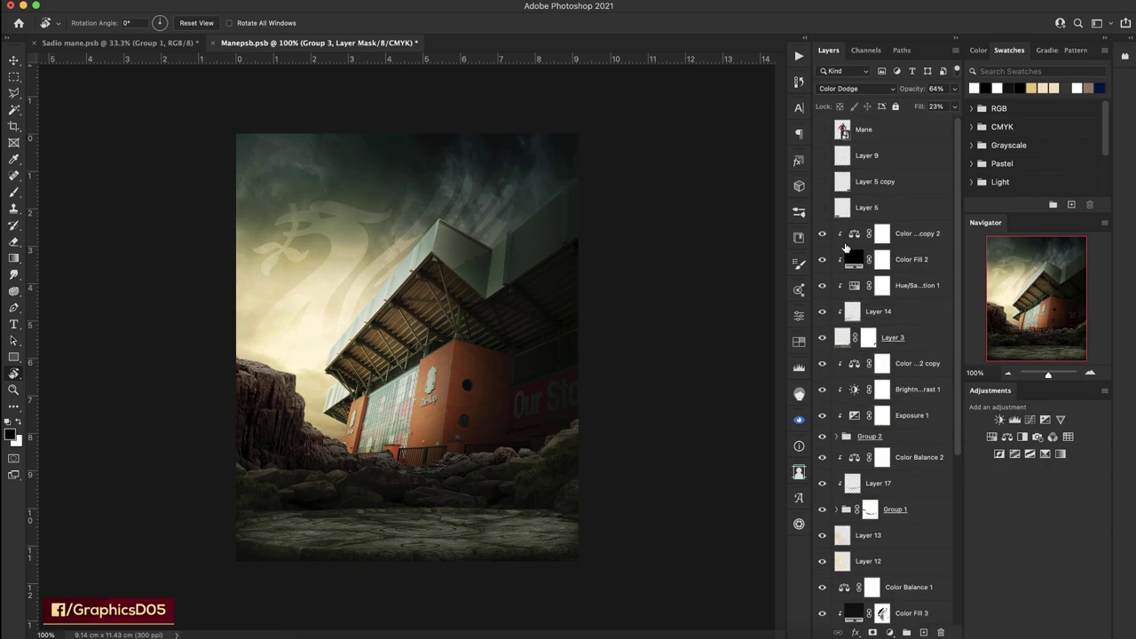
pyautogui.click(820, 130)
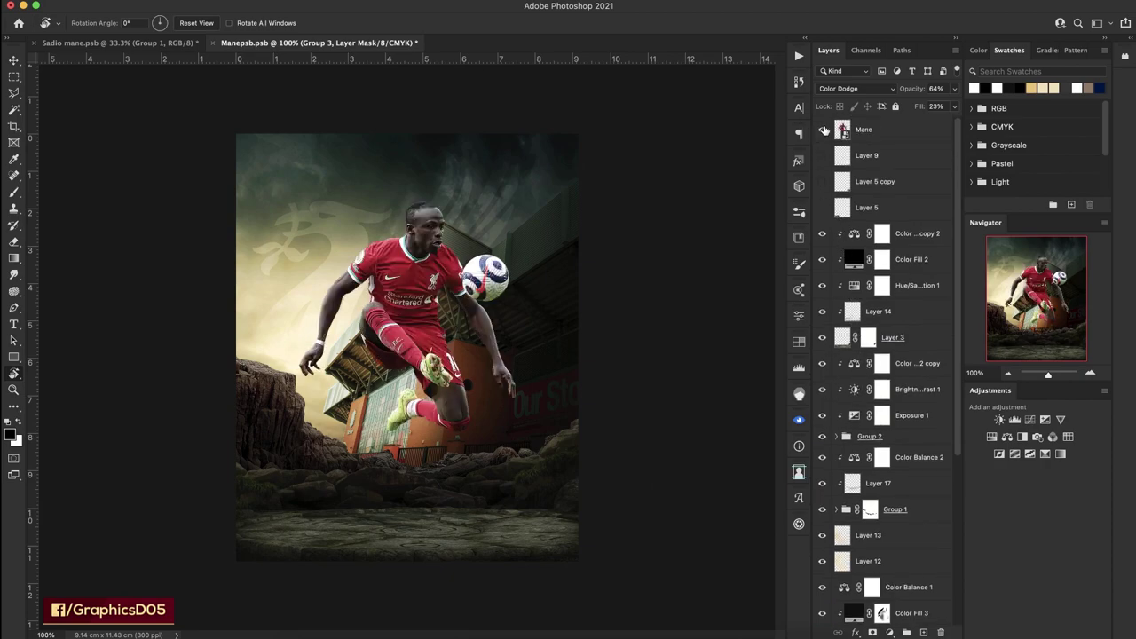
pyautogui.click(874, 133)
pyautogui.press('v')
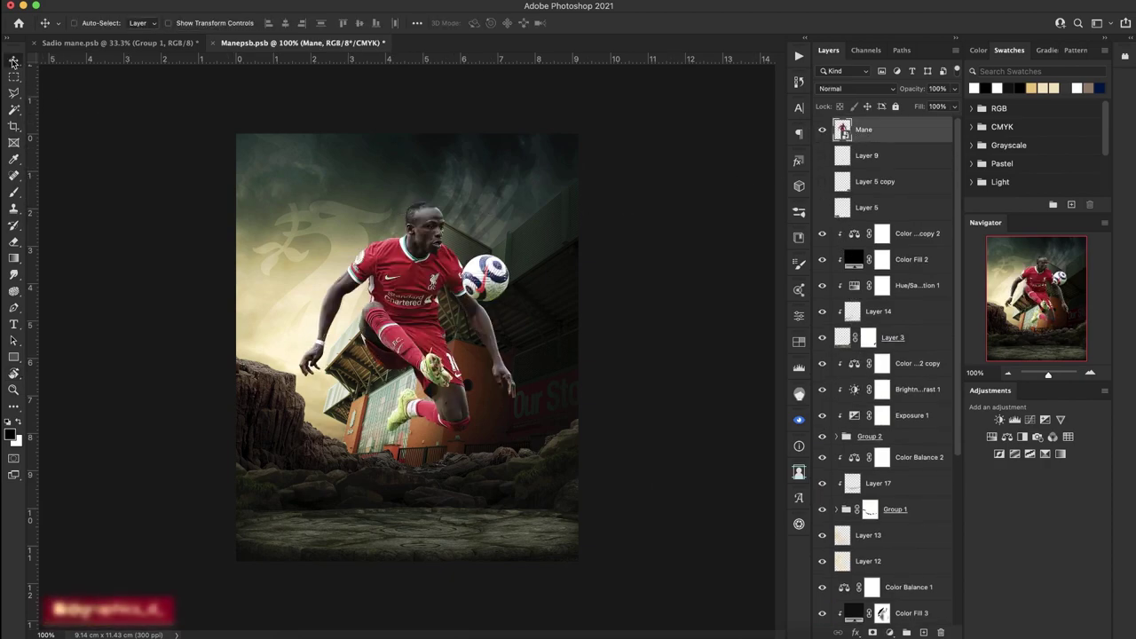
pyautogui.moveTo(429, 342); pyautogui.dragTo(423, 326)
pyautogui.moveTo(429, 286)
pyautogui.mouseDown()
pyautogui.moveTo(442, 318)
pyautogui.moveTo(437, 307)
pyautogui.mouseUp()
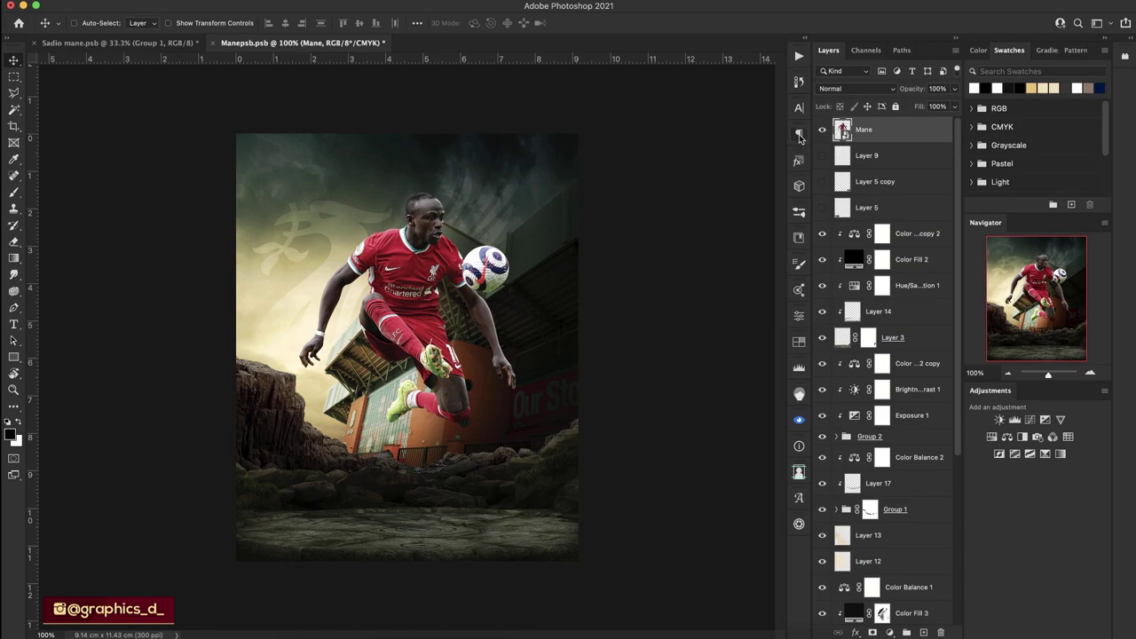
pyautogui.click(822, 131)
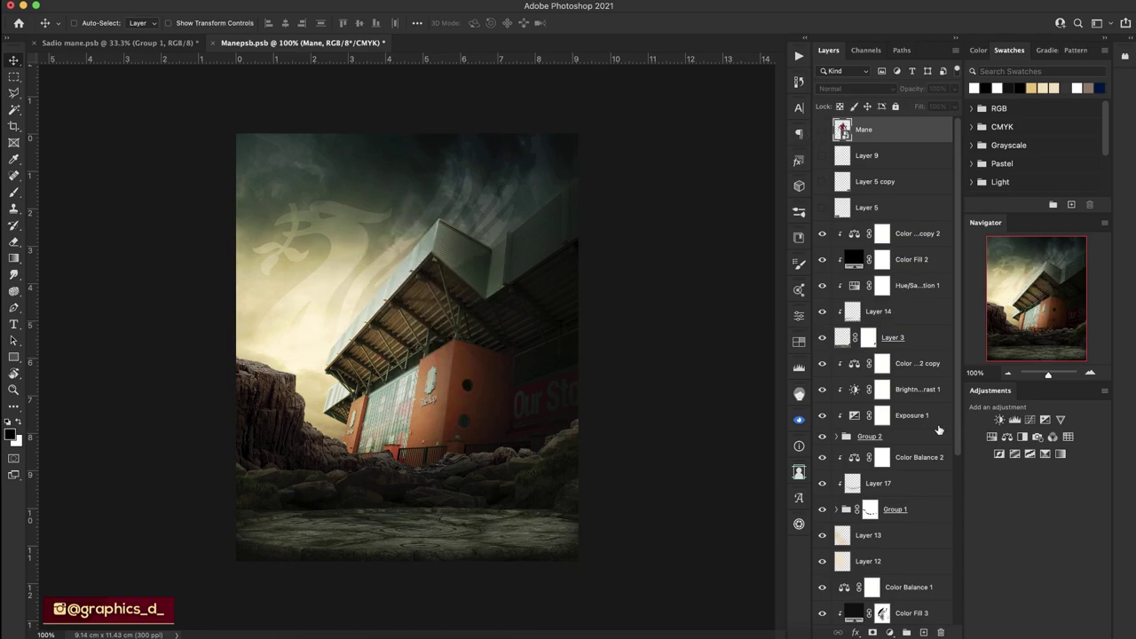
# Zoom in on the rocks beside the stand and rotate the view to about -61°.
pyautogui.click(1090, 374)
pyautogui.hscroll(-5, 605, 326)
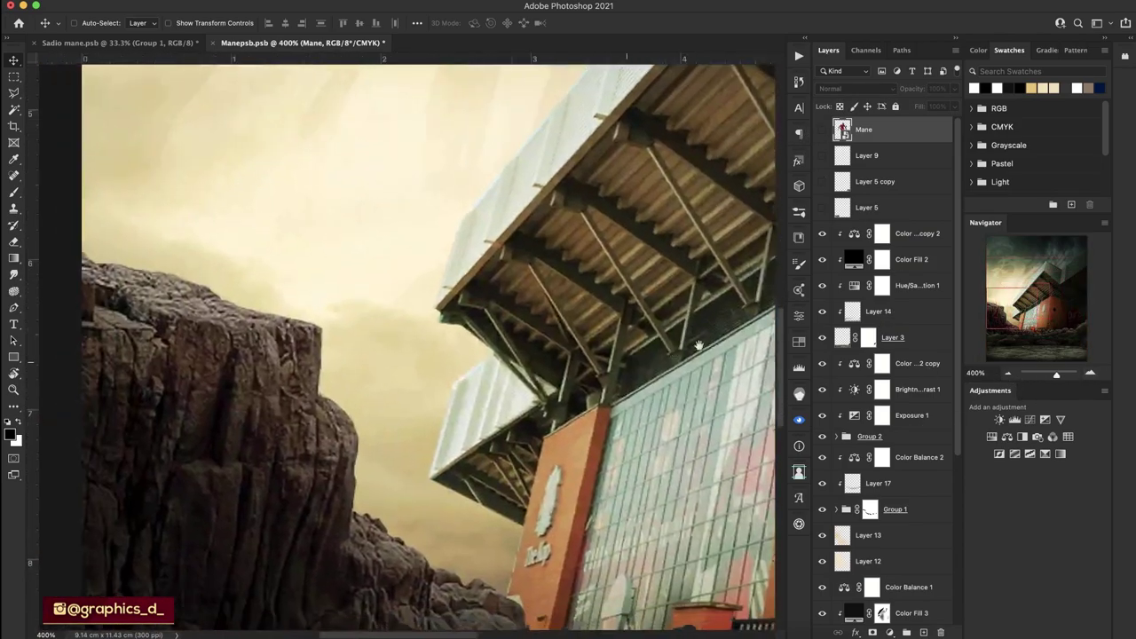
pyautogui.moveTo(510, 302); pyautogui.dragTo(537, 307)
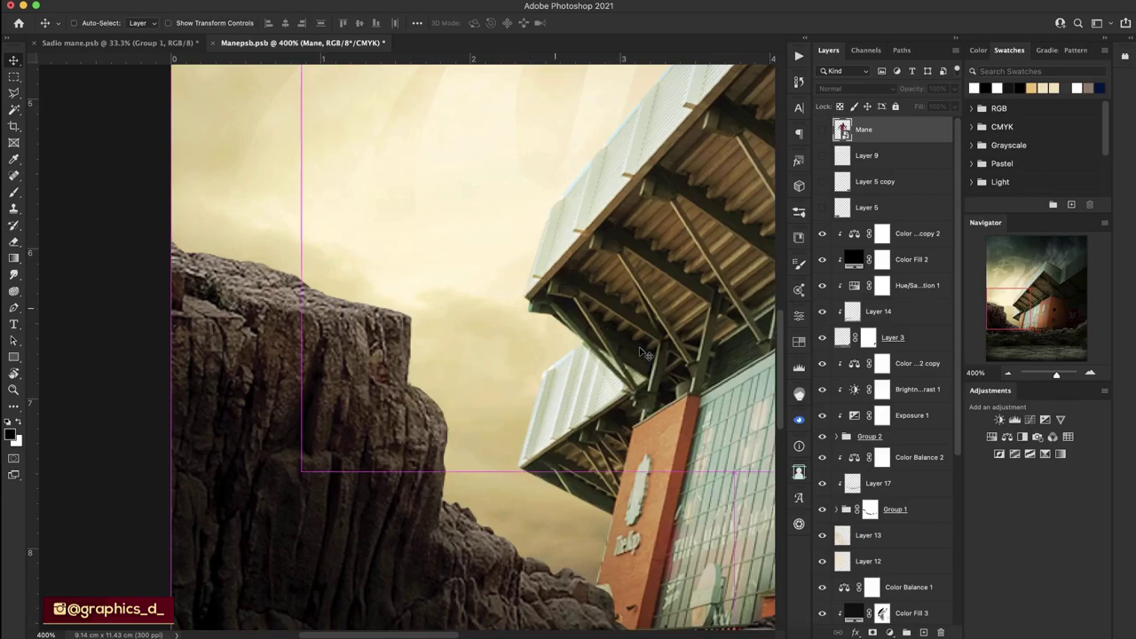
pyautogui.press('r')
pyautogui.moveTo(645, 353); pyautogui.dragTo(470, 233)
# Add a new empty layer above Color Balance 2 and zoom closer on the rock edge.
pyautogui.click(870, 346)
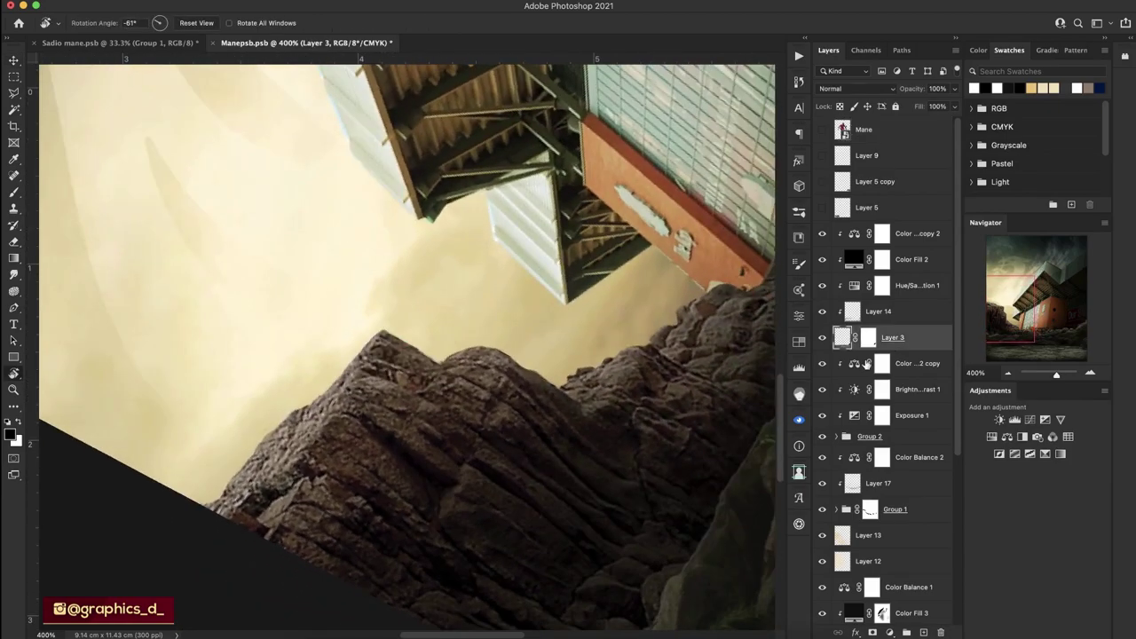
pyautogui.click(891, 439)
pyautogui.click(886, 513)
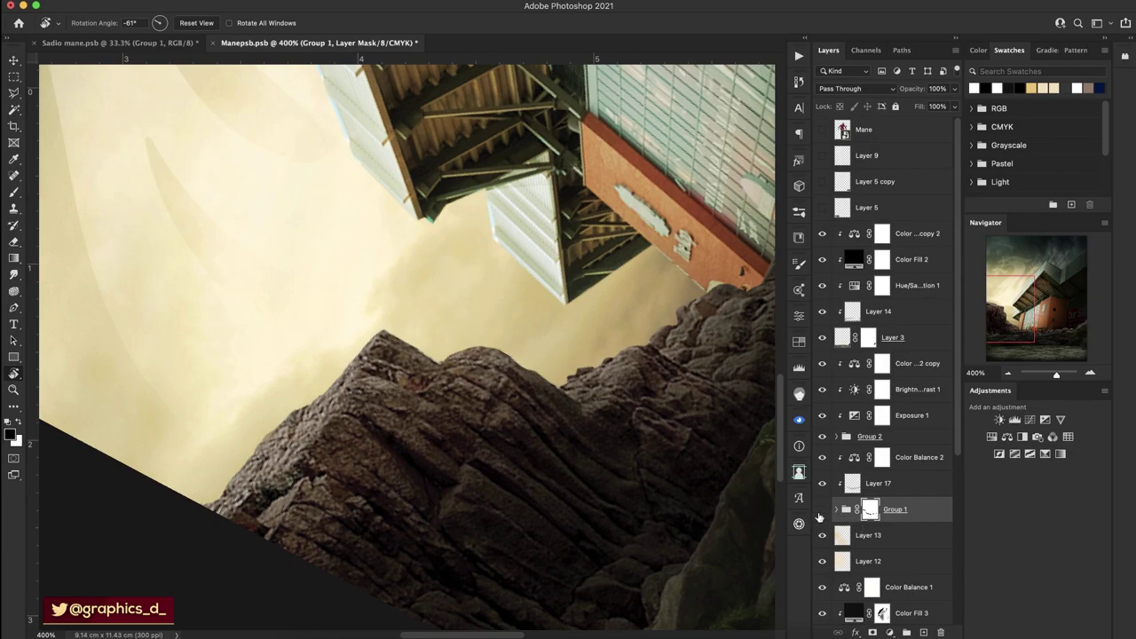
pyautogui.click(926, 633)
pyautogui.moveTo(878, 509); pyautogui.dragTo(879, 448)
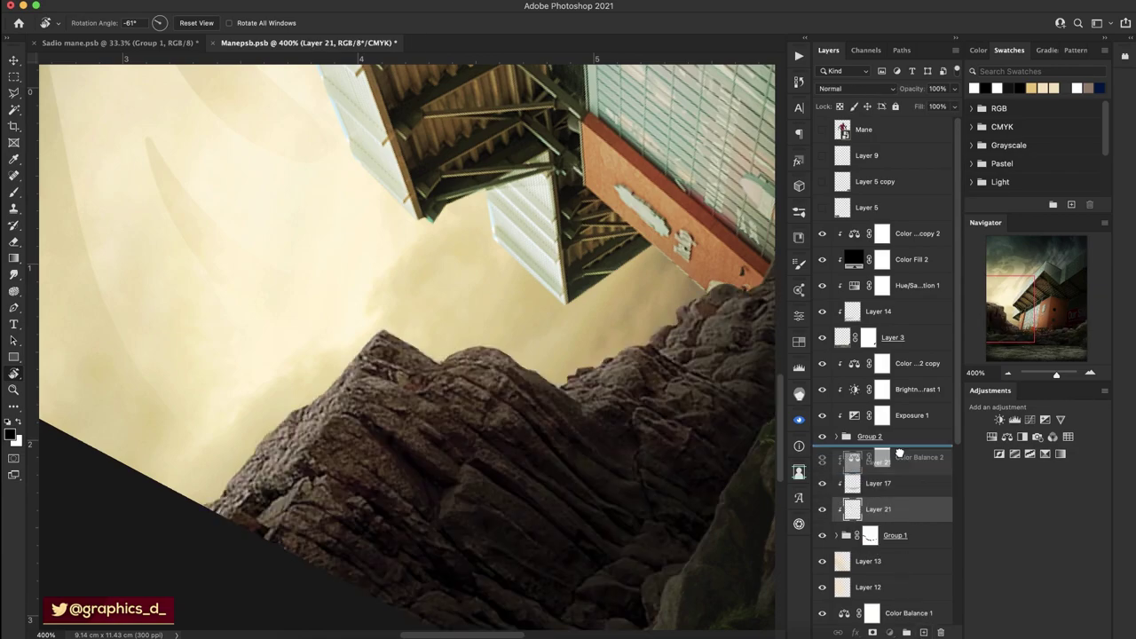
pyautogui.hotkey('ctrl', '+')
pyautogui.hotkey('ctrl', '+')
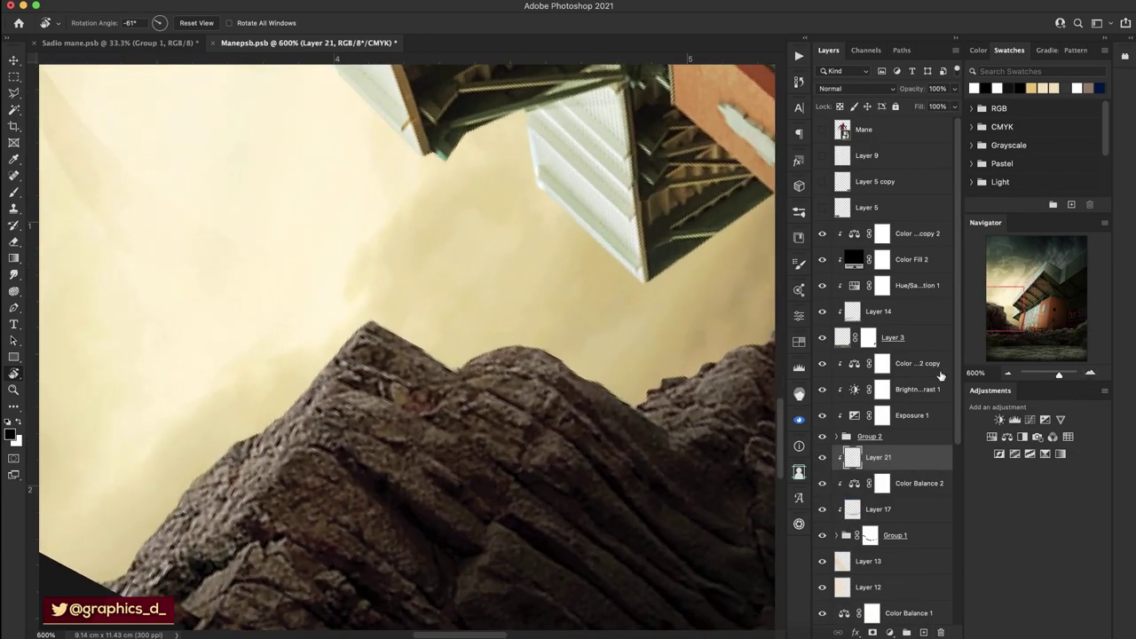
# Load a soft round 22 px brush at 100% flow with sampled beige sky; blend Layer 21 as Linear Dodge (Add).
pyautogui.press('b')
pyautogui.rightClick(288, 329)
pyautogui.moveTo(371, 296); pyautogui.dragTo(360, 300)
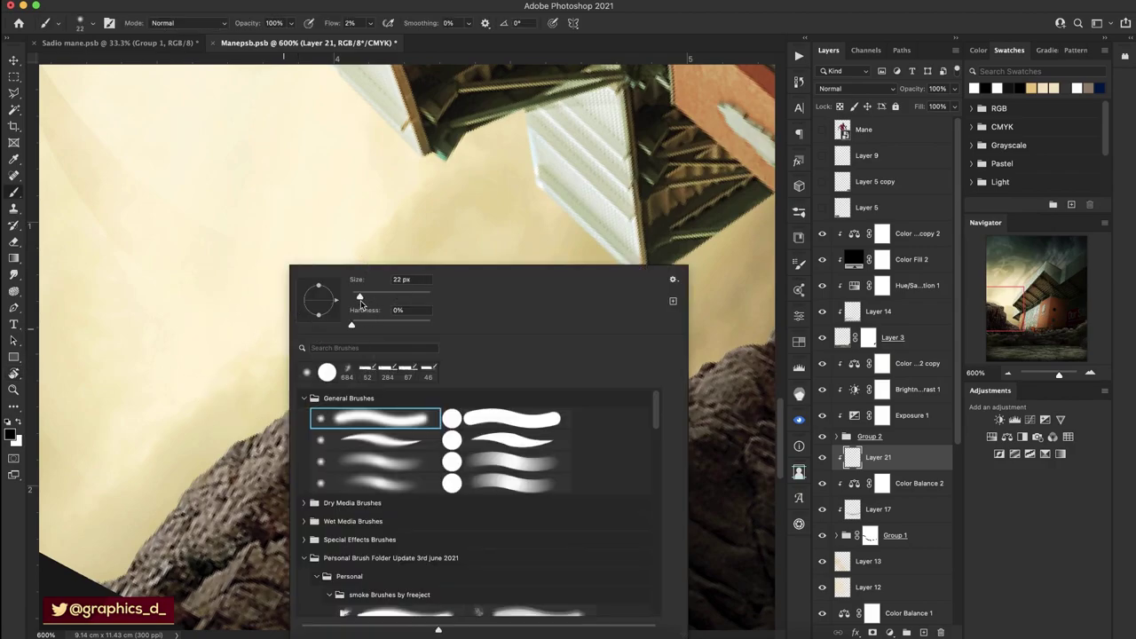
pyautogui.click(346, 437)
pyautogui.press('Escape')
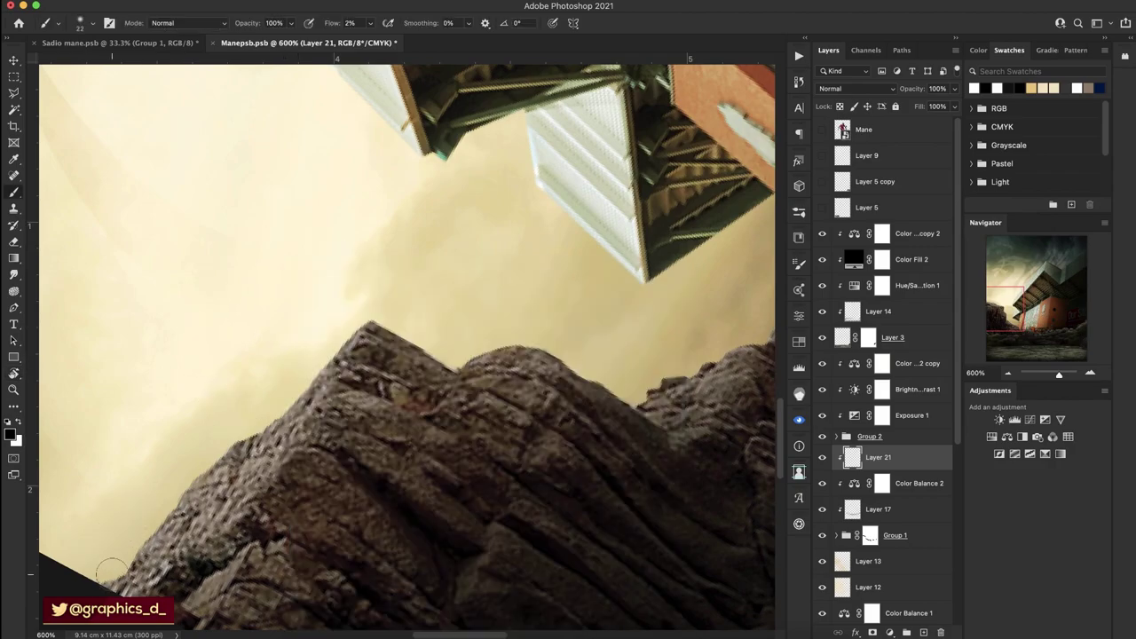
pyautogui.press('x')
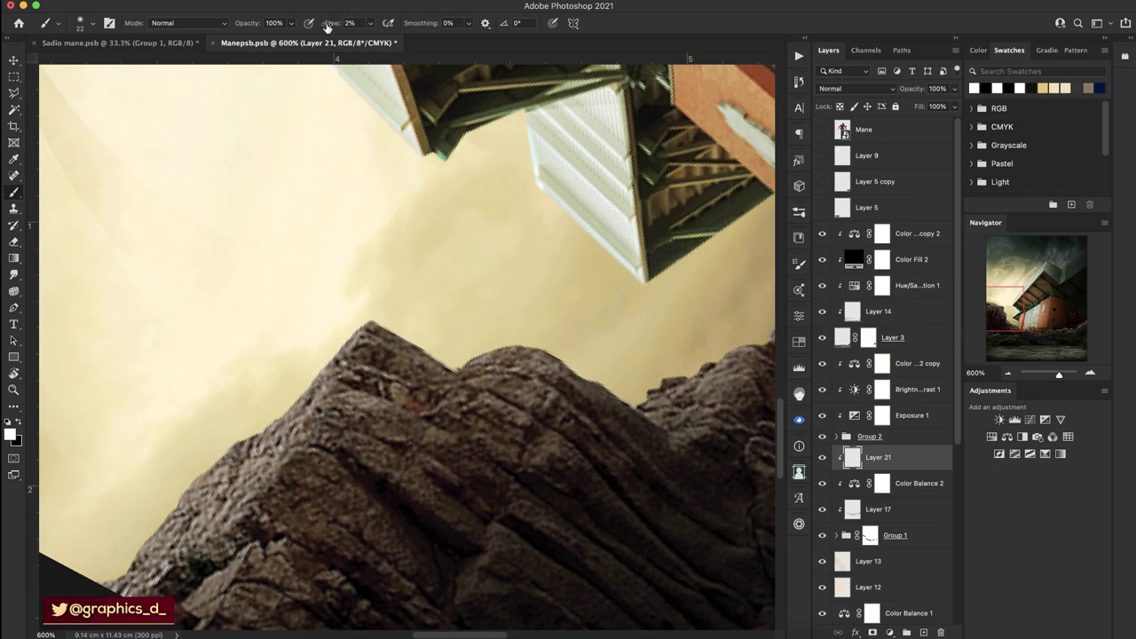
pyautogui.hotkey('shift', '0')
pyautogui.keyDown('alt'); pyautogui.click(148, 491); pyautogui.keyUp('alt')
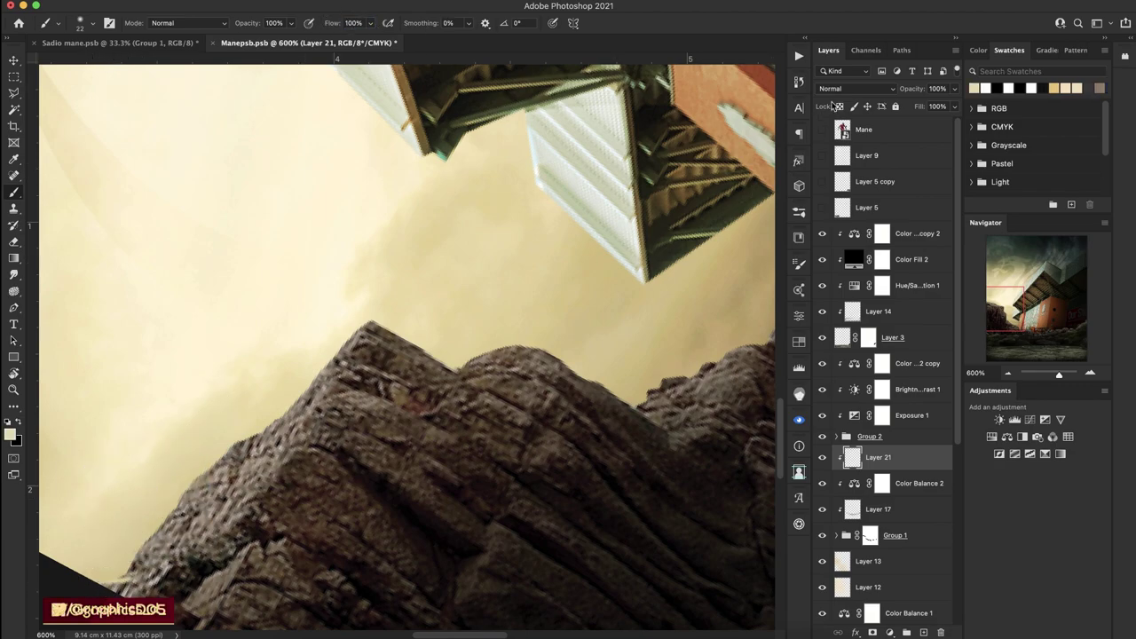
pyautogui.click(856, 89)
pyautogui.click(852, 224)
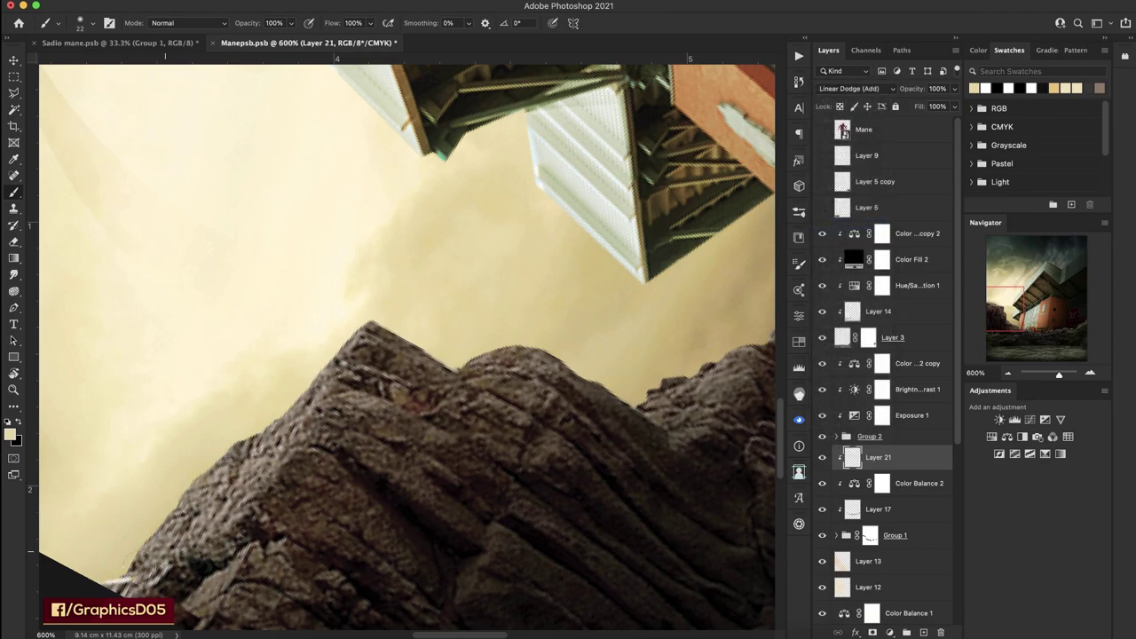
# Paint beige rim light up the left rock's lower and upper edges, rotating the view to follow them.
pyautogui.moveTo(144, 538)
pyautogui.mouseDown()
pyautogui.moveTo(182, 470)
pyautogui.moveTo(152, 530)
pyautogui.mouseUp()
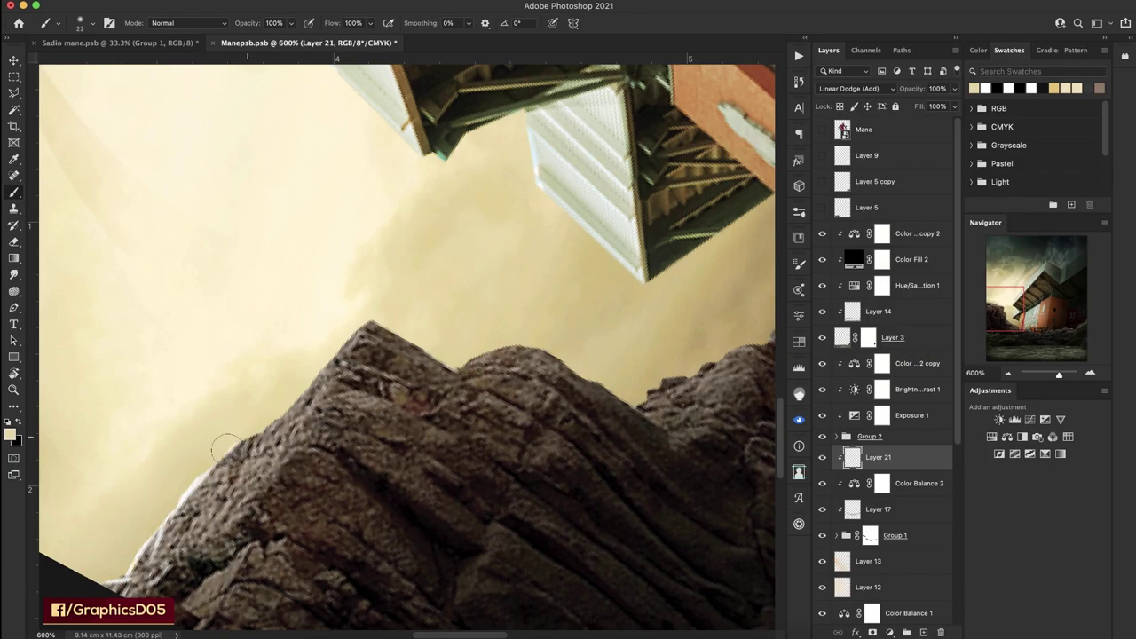
pyautogui.moveTo(235, 439); pyautogui.dragTo(156, 524)
pyautogui.moveTo(248, 431); pyautogui.dragTo(313, 375)
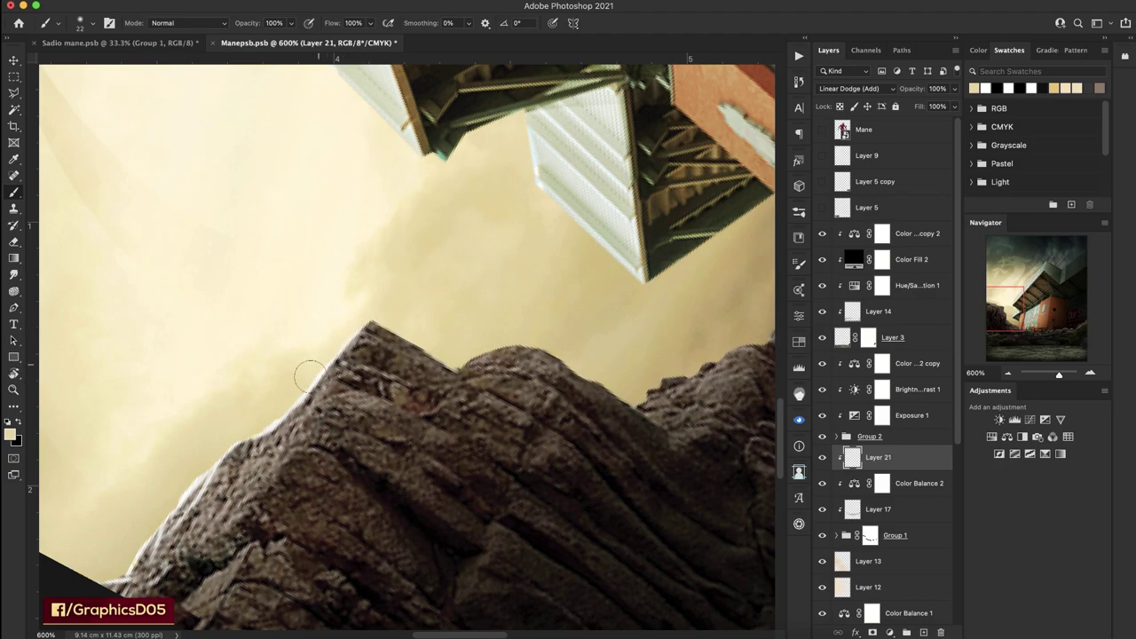
pyautogui.press('r')
pyautogui.moveTo(513, 249); pyautogui.dragTo(440, 205)
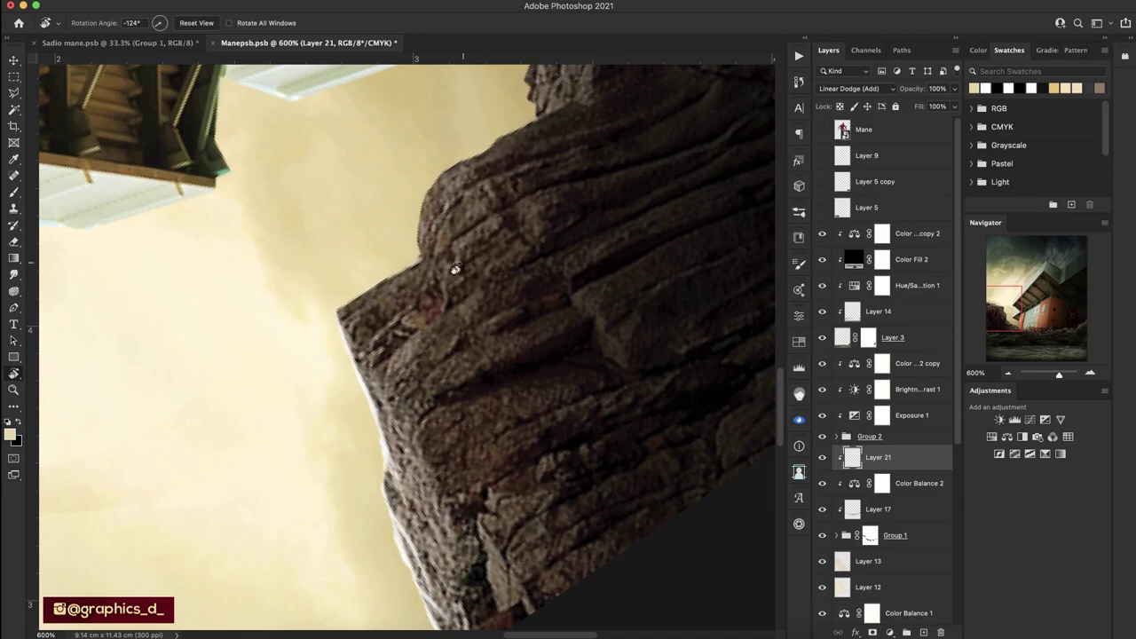
pyautogui.moveTo(352, 298)
pyautogui.mouseDown()
pyautogui.moveTo(343, 311)
pyautogui.moveTo(405, 262)
pyautogui.moveTo(413, 364)
pyautogui.moveTo(410, 302)
pyautogui.moveTo(560, 226)
pyautogui.mouseUp()
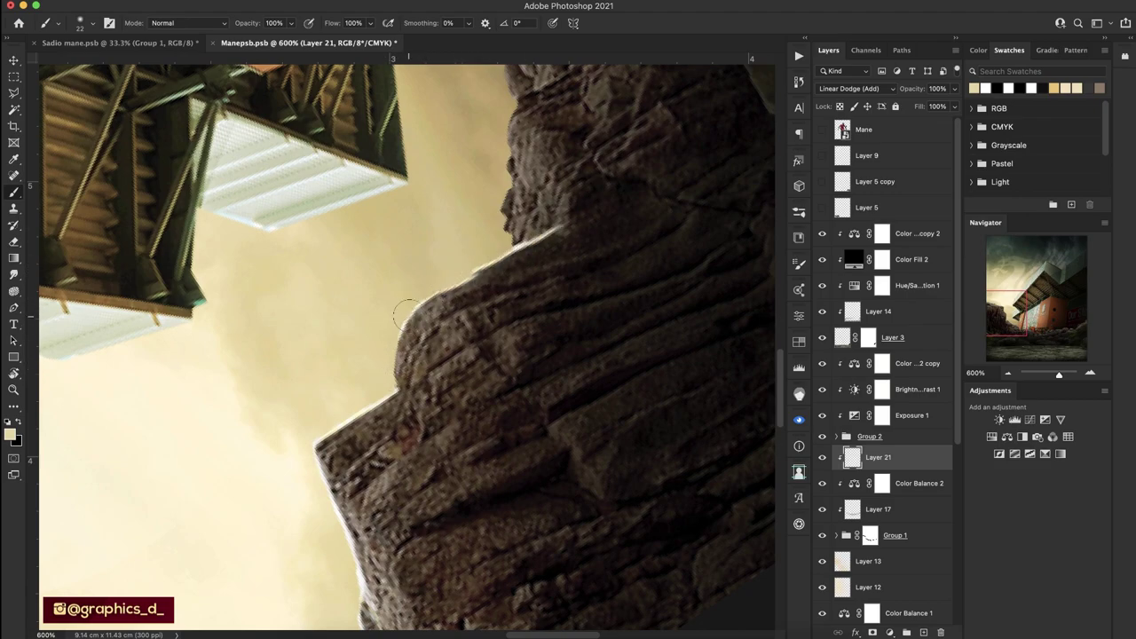
pyautogui.scroll(5, 426, 319)
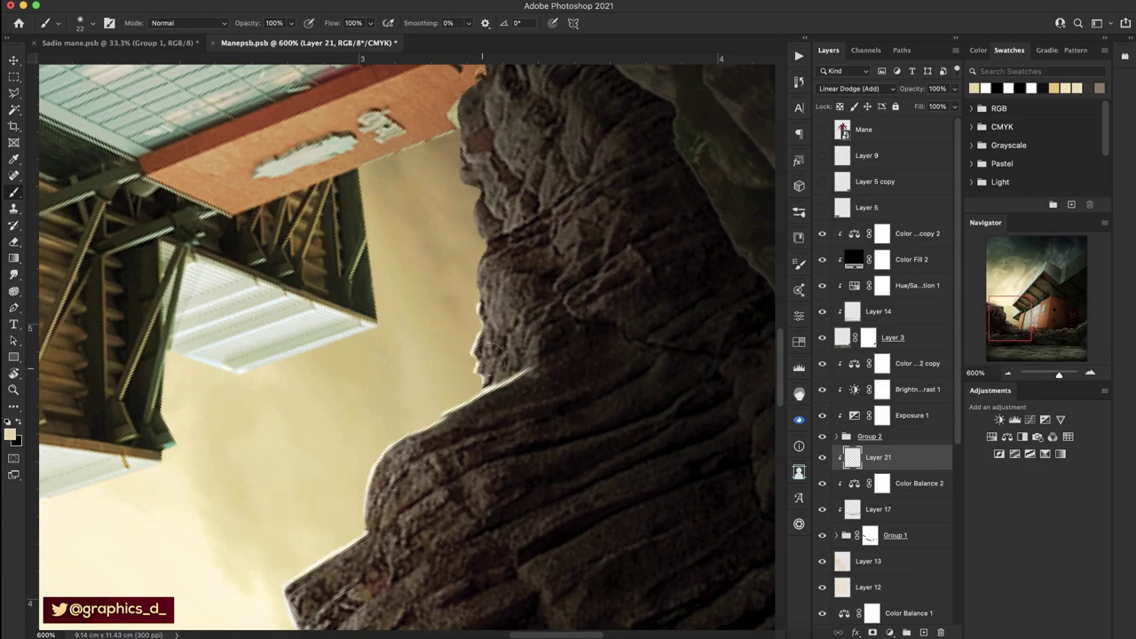
pyautogui.scroll(2, 493, 351)
pyautogui.scroll(2, 494, 351)
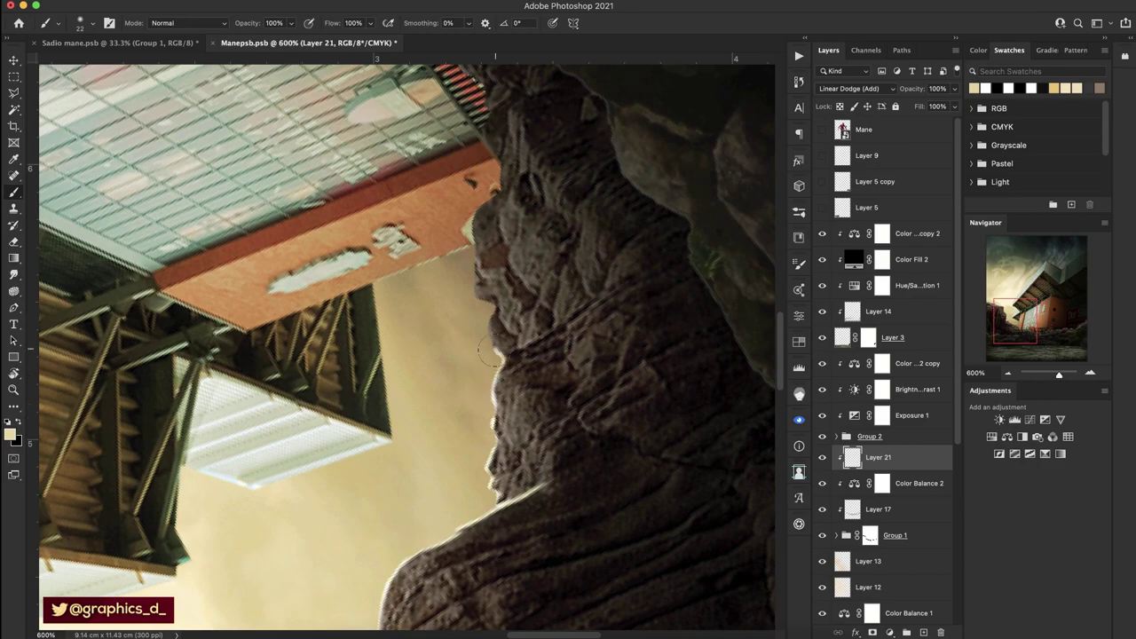
pyautogui.moveTo(487, 291); pyautogui.dragTo(522, 366)
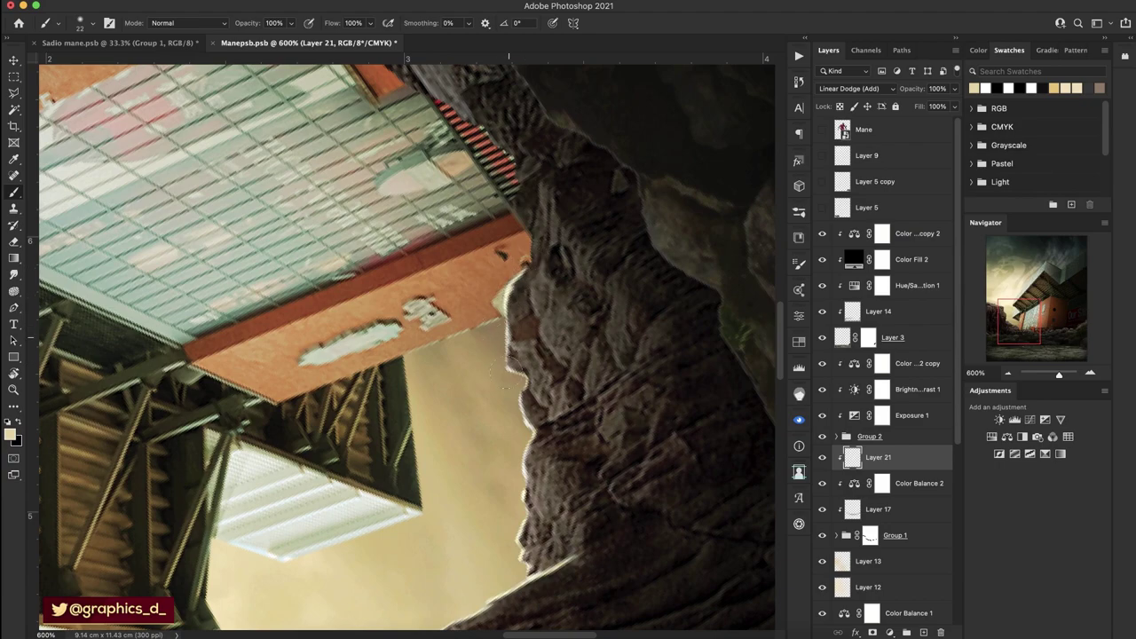
# Rotate the view to about -45° and zoom to 500% on the rocks with the brush ready.
pyautogui.press('r')
pyautogui.scroll(-4, 462, 322)
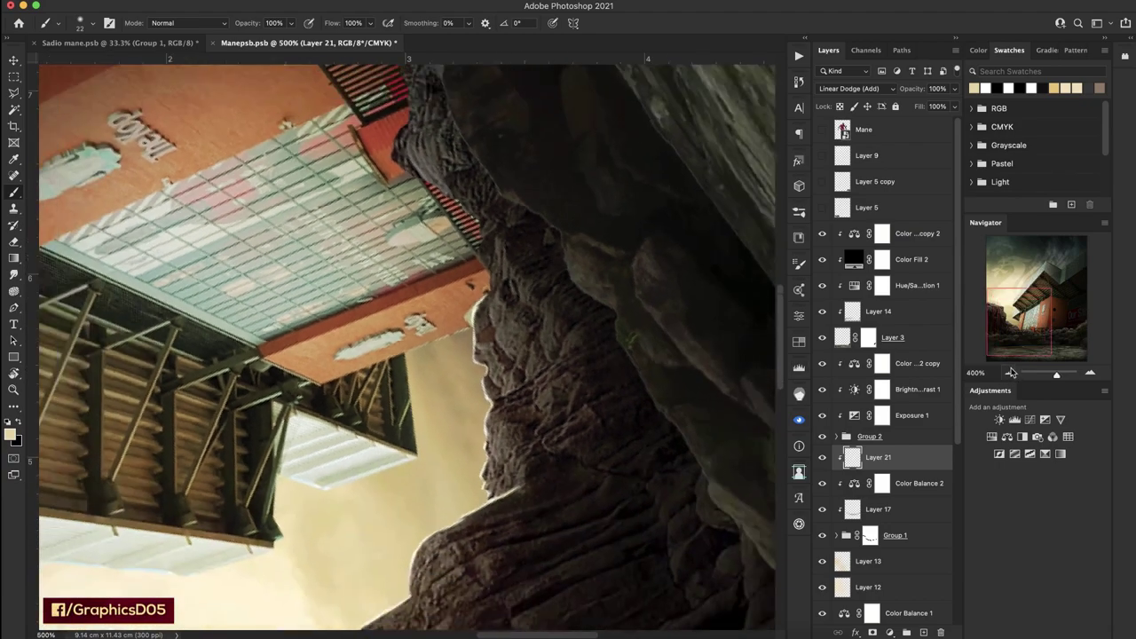
pyautogui.moveTo(461, 322); pyautogui.dragTo(494, 371)
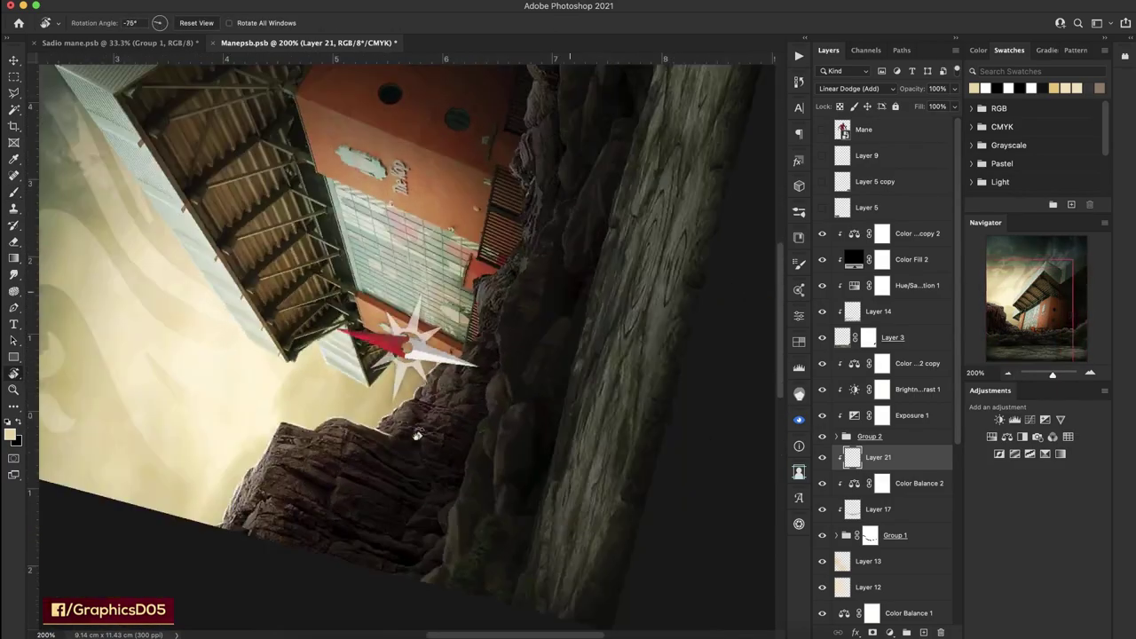
pyautogui.moveTo(494, 371); pyautogui.dragTo(476, 351)
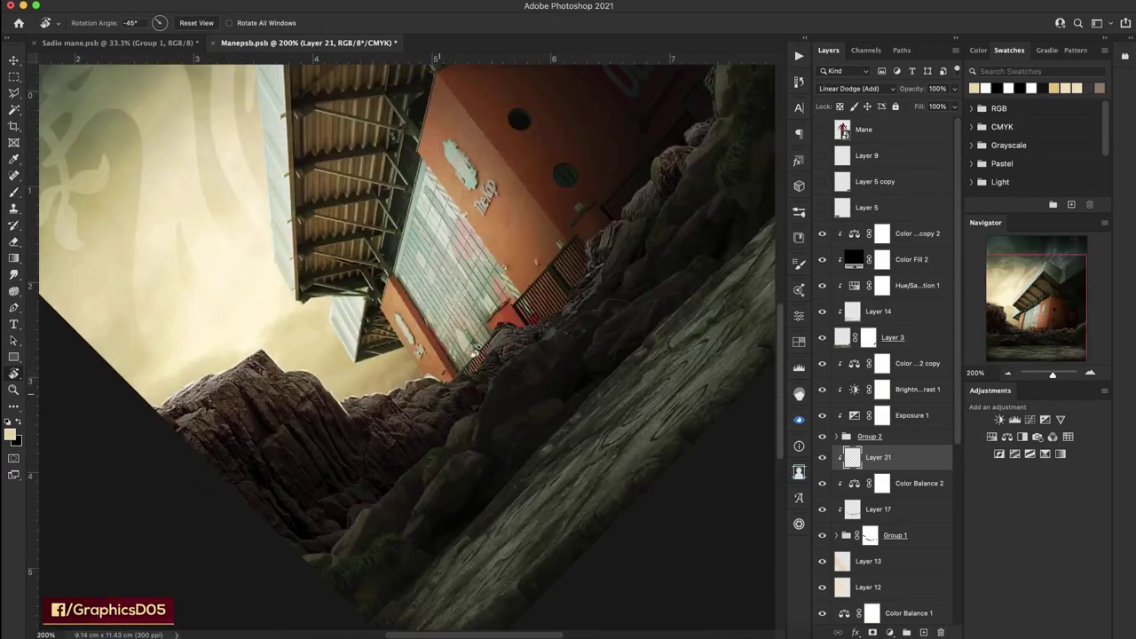
pyautogui.click(1089, 371)
pyautogui.click(1089, 371)
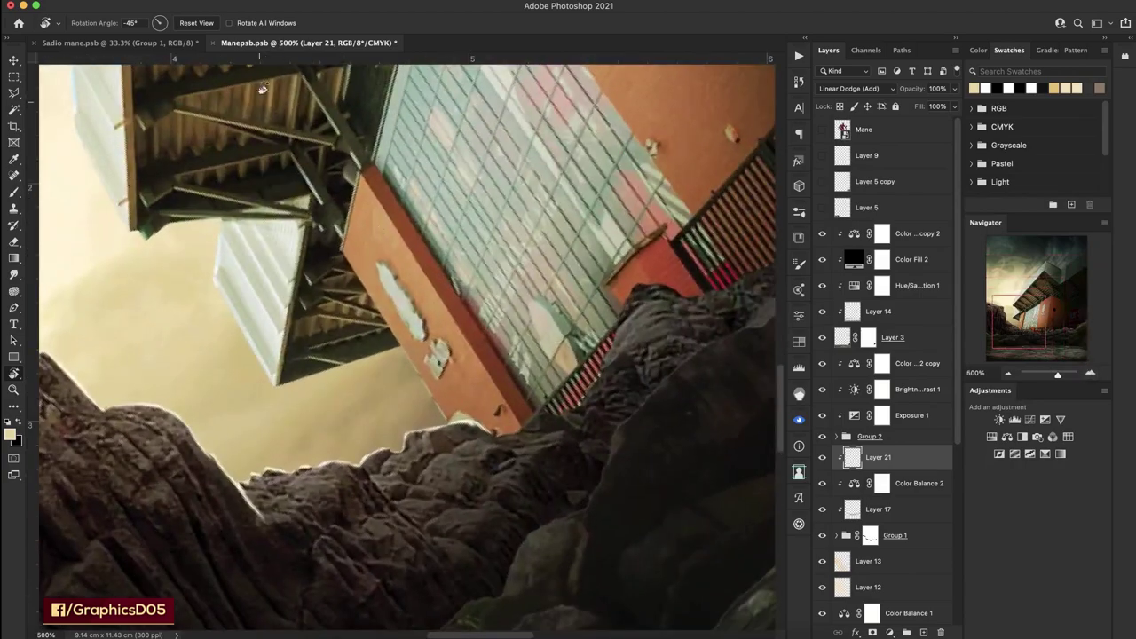
pyautogui.press('b')
pyautogui.scroll(-3, 408, 341)
pyautogui.scroll(-2, 409, 342)
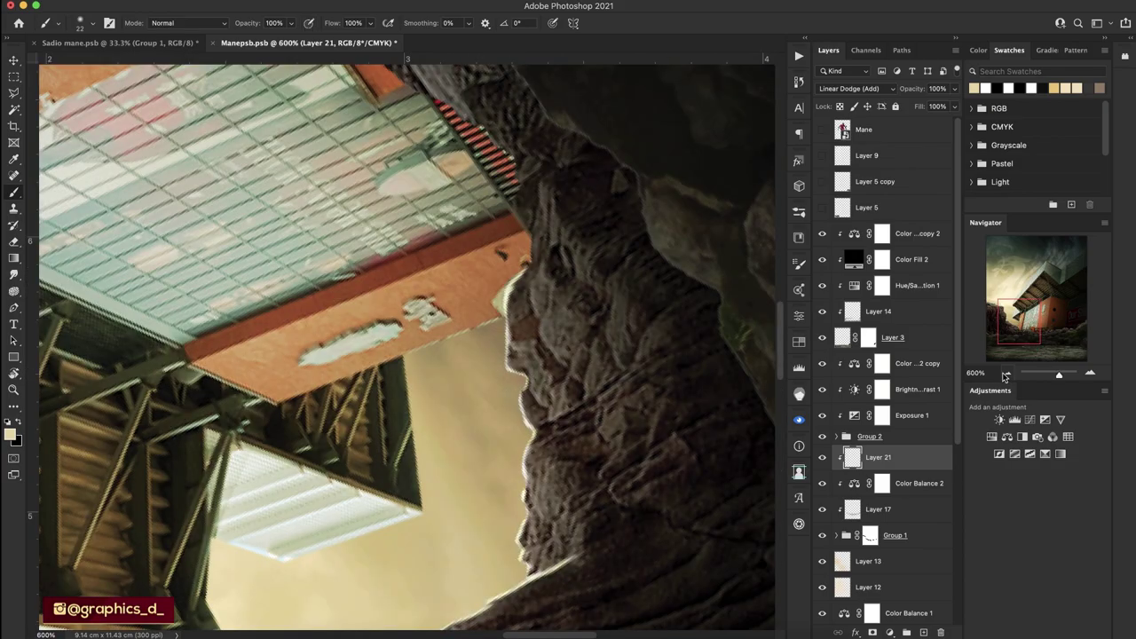
# Paint rim light along the rock ridge below the stadium and the rock top beside it.
pyautogui.press('r')
pyautogui.moveTo(533, 266)
pyautogui.mouseDown()
pyautogui.moveTo(489, 392)
pyautogui.moveTo(475, 350)
pyautogui.mouseUp()
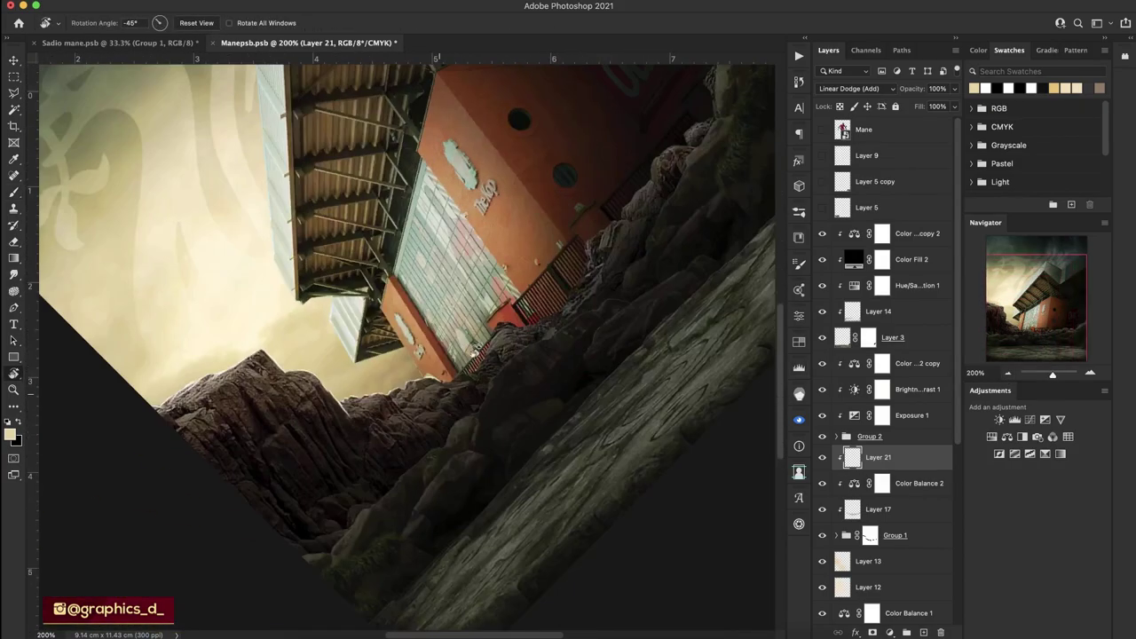
pyautogui.click(1090, 372)
pyautogui.press('b')
pyautogui.scroll(2, 354, 376)
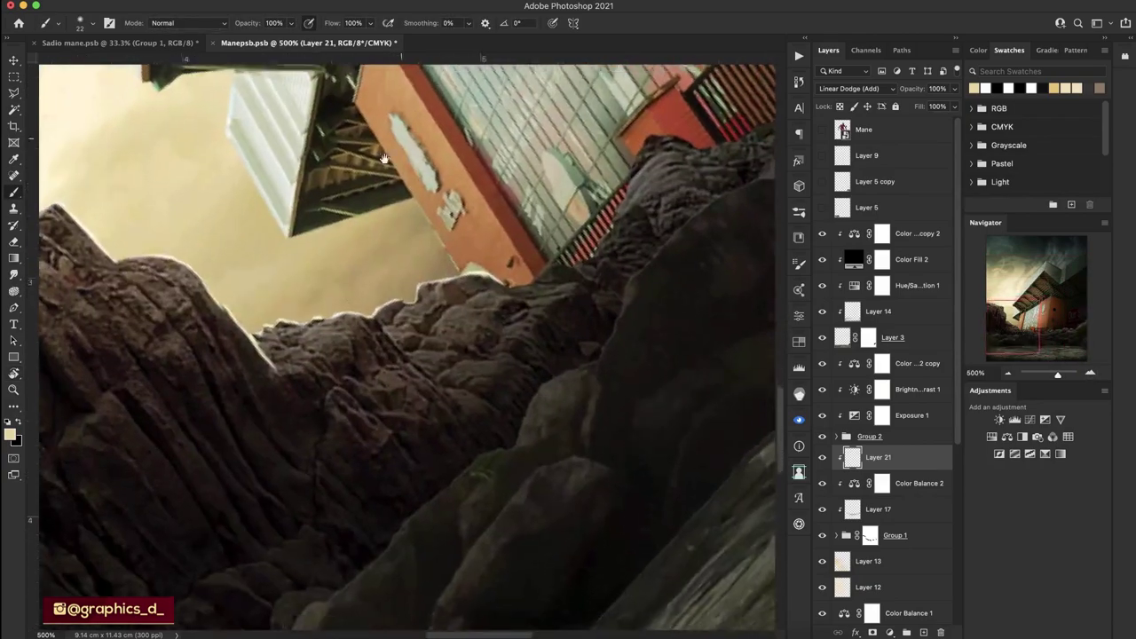
pyautogui.moveTo(377, 368)
pyautogui.mouseDown()
pyautogui.moveTo(401, 379)
pyautogui.moveTo(424, 300)
pyautogui.moveTo(474, 309)
pyautogui.moveTo(586, 291)
pyautogui.mouseUp()
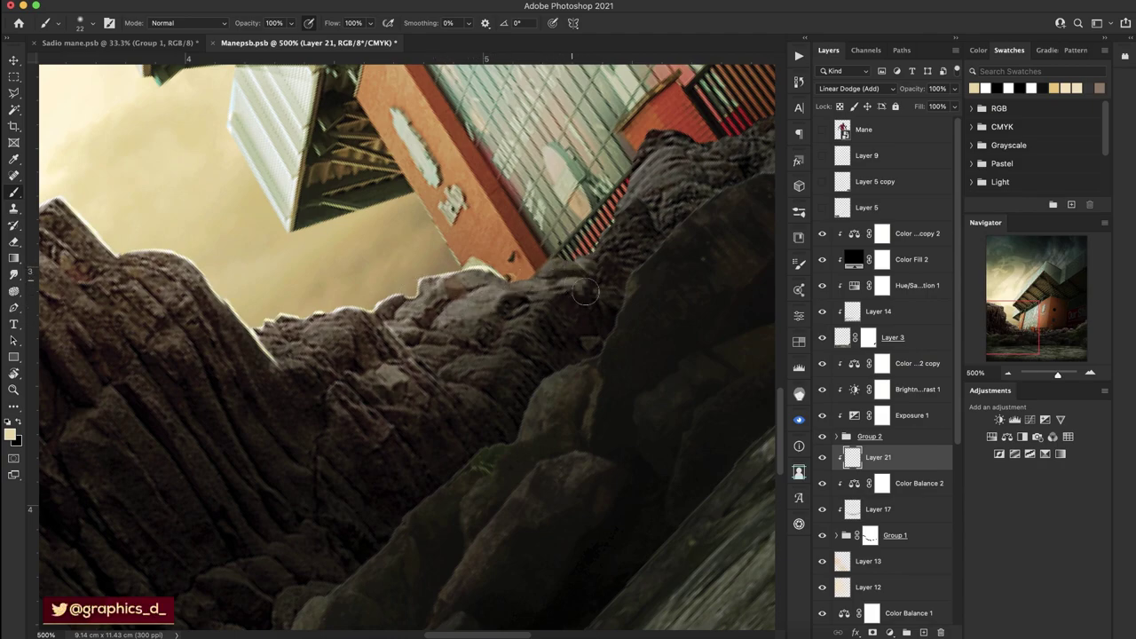
pyautogui.scroll(3, 560, 293)
pyautogui.hscroll(3, 559, 293)
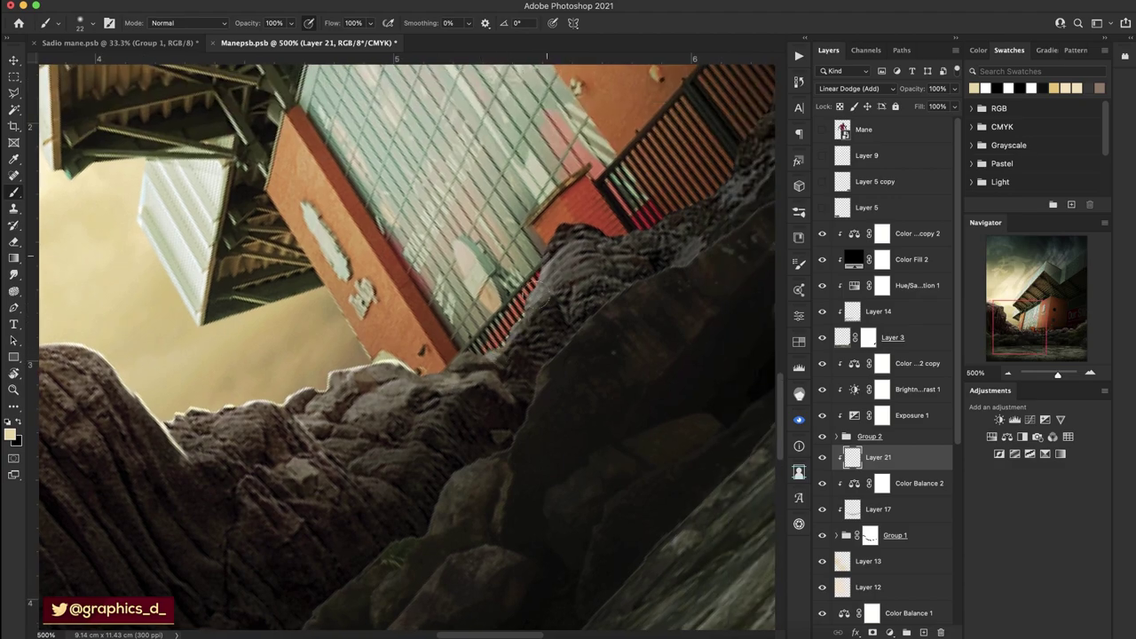
pyautogui.moveTo(546, 262)
pyautogui.mouseDown()
pyautogui.moveTo(581, 256)
pyautogui.moveTo(735, 142)
pyautogui.moveTo(550, 301)
pyautogui.moveTo(648, 142)
pyautogui.mouseUp()
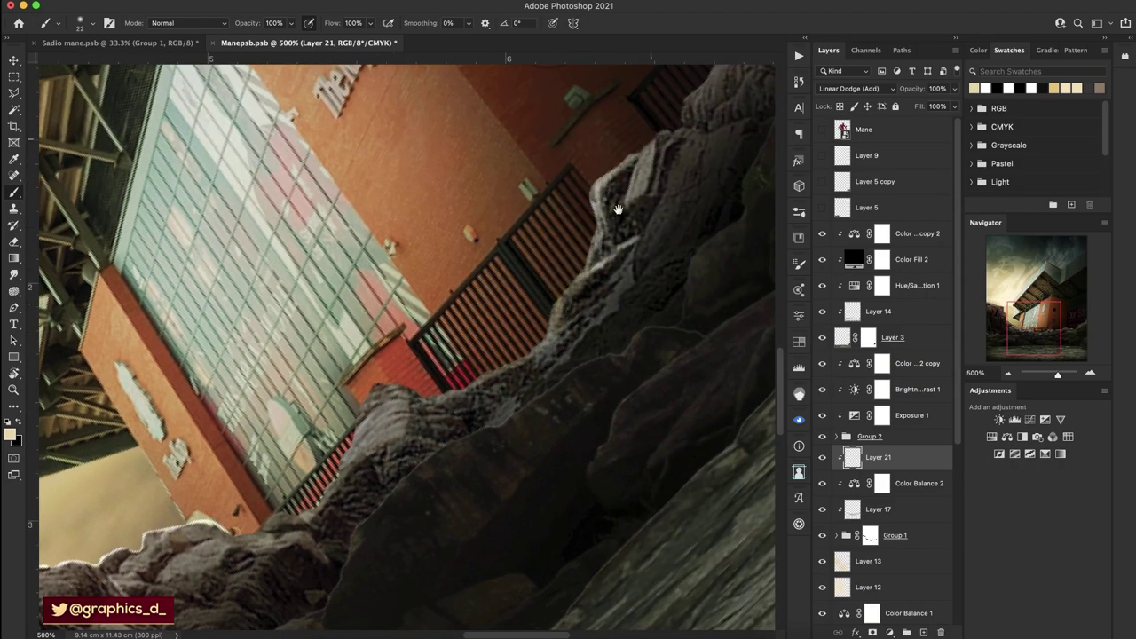
# Paint rim light along the rock's upper edge beneath The Kop wall.
pyautogui.moveTo(618, 209); pyautogui.dragTo(550, 309)
pyautogui.moveTo(586, 249)
pyautogui.mouseDown()
pyautogui.moveTo(619, 240)
pyautogui.moveTo(607, 312)
pyautogui.moveTo(648, 182)
pyautogui.mouseUp()
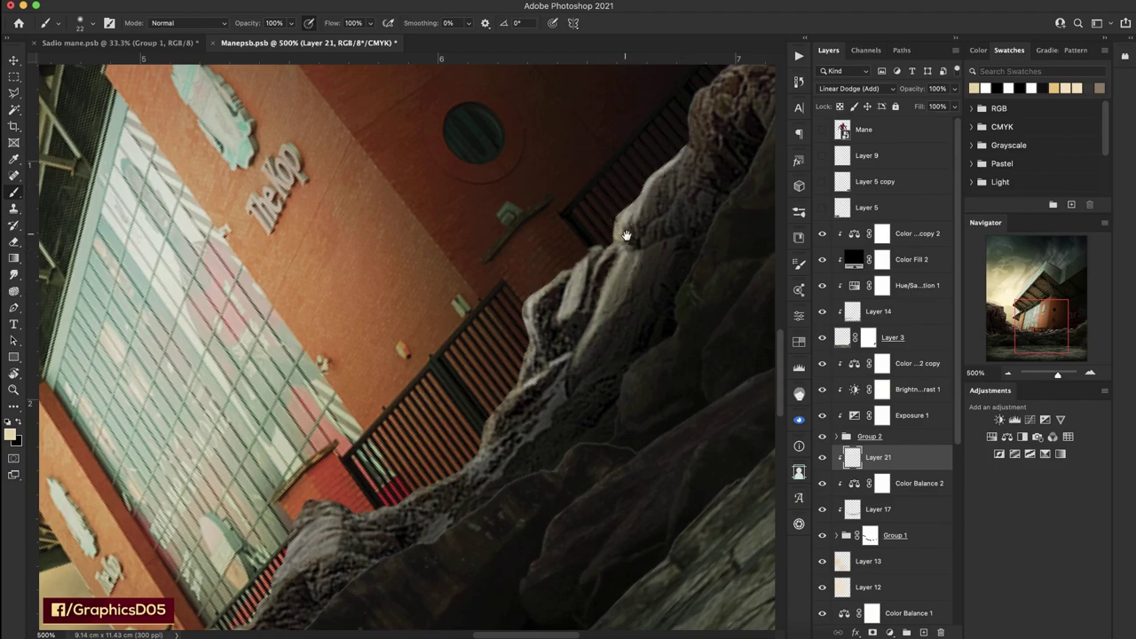
pyautogui.scroll(-5, 621, 230)
pyautogui.hscroll(-4, 613, 226)
pyautogui.moveTo(484, 261); pyautogui.dragTo(445, 362)
pyautogui.scroll(2, 490, 262)
pyautogui.hscroll(1, 490, 261)
pyautogui.moveTo(538, 336)
pyautogui.mouseDown()
pyautogui.moveTo(586, 302)
pyautogui.moveTo(639, 233)
pyautogui.mouseUp()
pyautogui.scroll(3, 621, 240)
pyautogui.hscroll(2, 593, 247)
pyautogui.scroll(6, 593, 247)
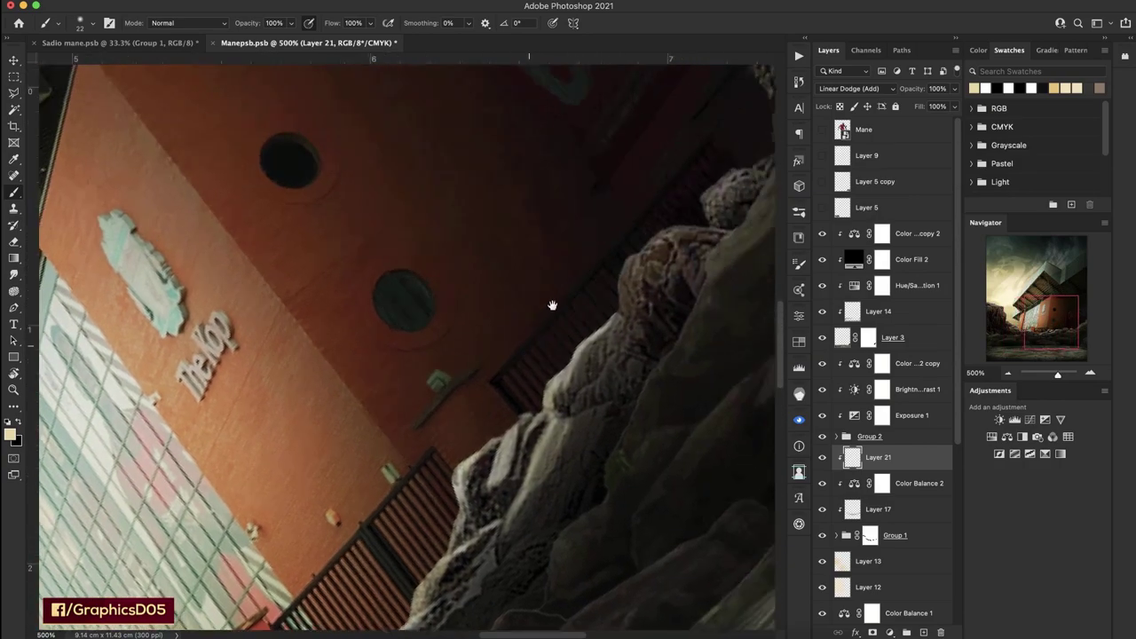
pyautogui.hscroll(4, 593, 247)
# Extend the glow up the rock edges toward the top right beside the wall.
pyautogui.moveTo(596, 337); pyautogui.dragTo(626, 265)
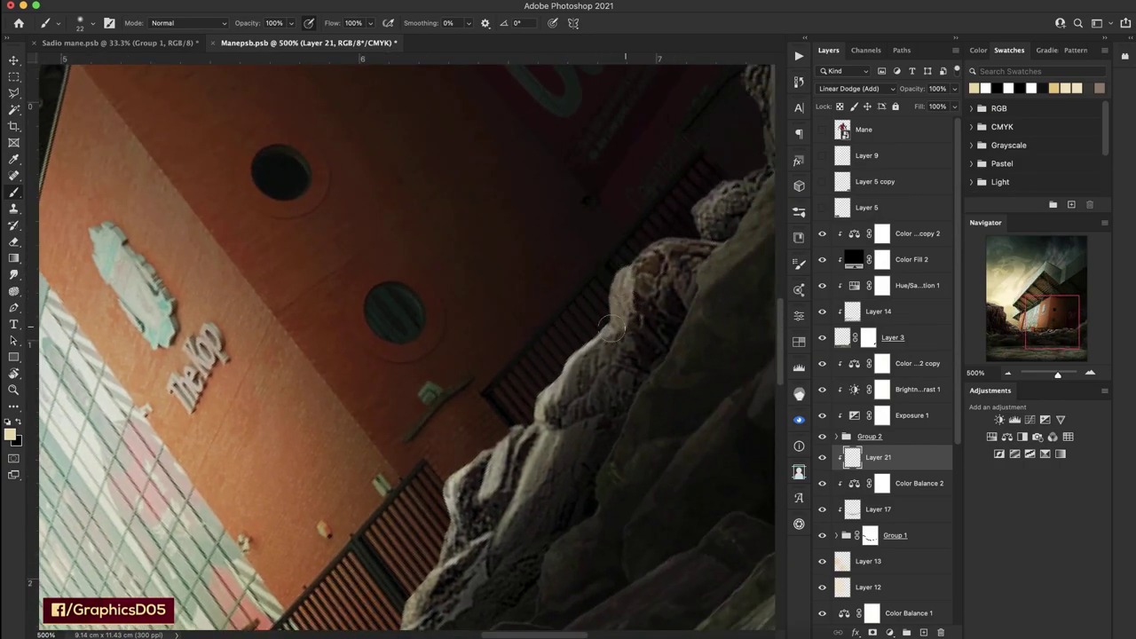
pyautogui.scroll(-15, 640, 252)
pyautogui.hscroll(-10, 641, 252)
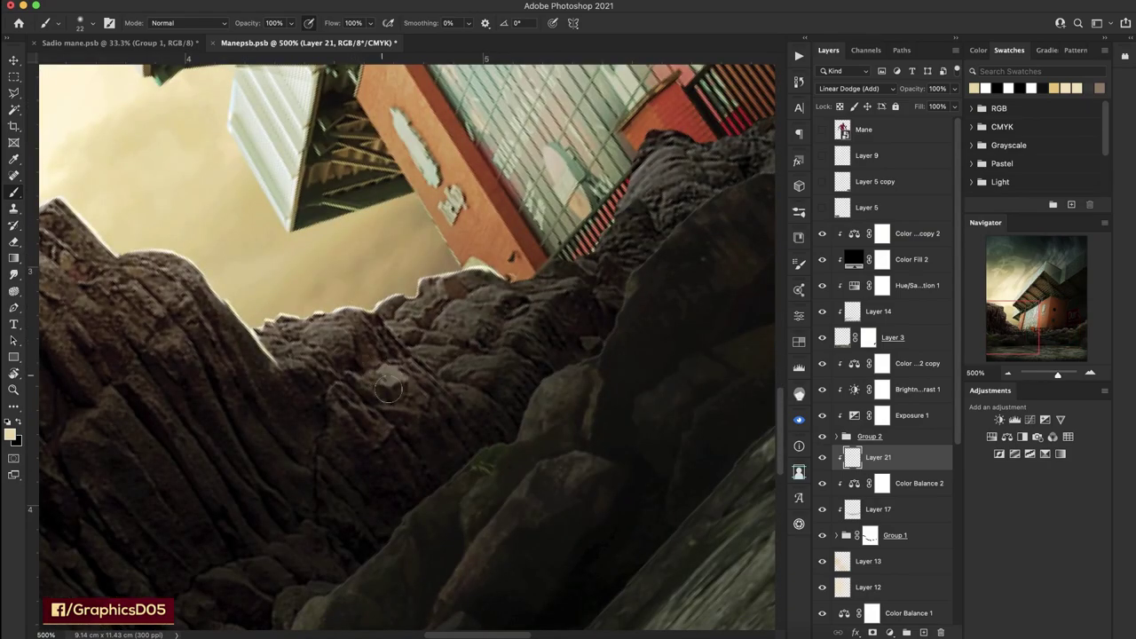
pyautogui.moveTo(368, 391)
pyautogui.mouseDown()
pyautogui.moveTo(417, 311)
pyautogui.moveTo(472, 282)
pyautogui.moveTo(510, 286)
pyautogui.moveTo(594, 258)
pyautogui.mouseUp()
pyautogui.scroll(2, 550, 293)
pyautogui.hscroll(2, 550, 293)
pyautogui.moveTo(518, 329)
pyautogui.mouseDown()
pyautogui.moveTo(573, 235)
pyautogui.moveTo(675, 208)
pyautogui.moveTo(746, 169)
pyautogui.mouseUp()
pyautogui.scroll(4, 551, 320)
pyautogui.hscroll(4, 551, 321)
pyautogui.moveTo(551, 320)
pyautogui.mouseDown()
pyautogui.moveTo(612, 177)
pyautogui.moveTo(656, 133)
pyautogui.mouseUp()
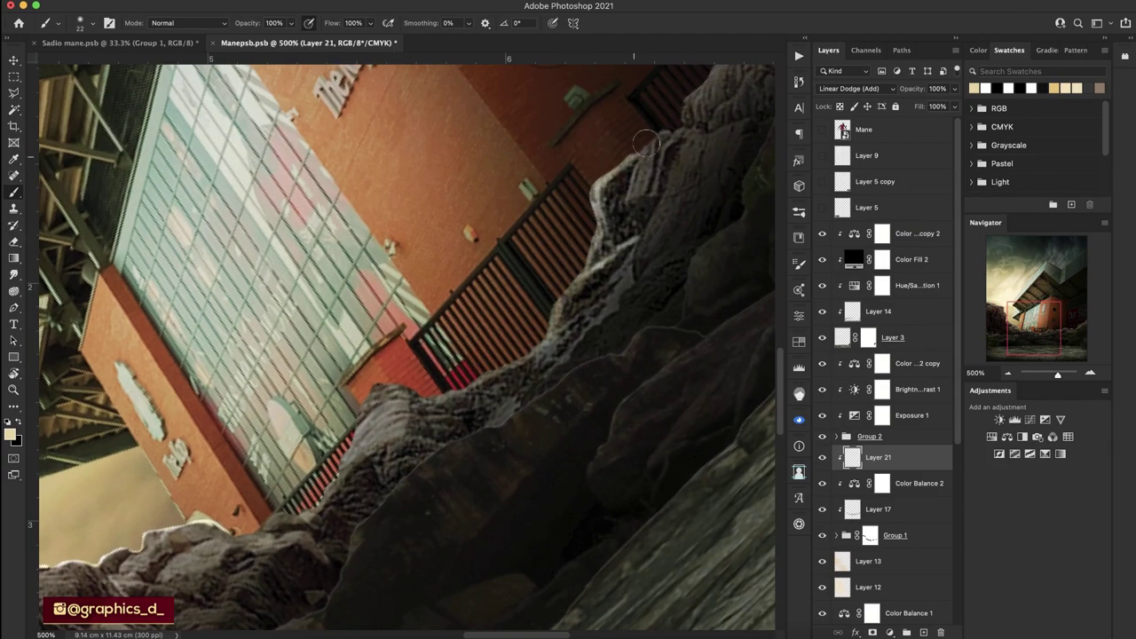
pyautogui.scroll(2, 559, 319)
pyautogui.hscroll(2, 559, 320)
pyautogui.moveTo(596, 238)
pyautogui.mouseDown()
pyautogui.moveTo(674, 151)
pyautogui.moveTo(612, 248)
pyautogui.moveTo(586, 355)
pyautogui.moveTo(675, 151)
pyautogui.mouseUp()
pyautogui.scroll(-3, 648, 205)
pyautogui.hscroll(-3, 648, 204)
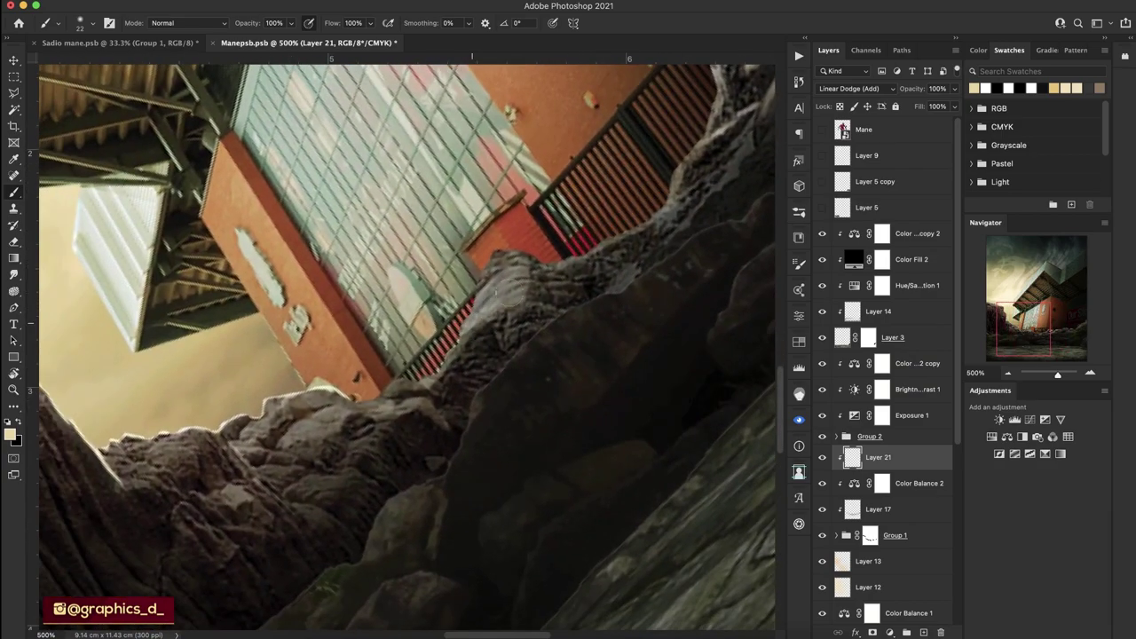
pyautogui.moveTo(506, 258); pyautogui.dragTo(444, 364)
# Paint glow on the rock tip below the sign and along the ridge up to the peak.
pyautogui.scroll(2, 497, 338)
pyautogui.moveTo(515, 350)
pyautogui.mouseDown()
pyautogui.moveTo(575, 318)
pyautogui.moveTo(635, 241)
pyautogui.moveTo(613, 336)
pyautogui.moveTo(641, 253)
pyautogui.moveTo(639, 293)
pyautogui.mouseUp()
pyautogui.scroll(5, 634, 241)
pyautogui.hscroll(3, 634, 242)
pyautogui.scroll(1, 648, 266)
pyautogui.scroll(2, 648, 266)
pyautogui.scroll(3, 663, 251)
pyautogui.hscroll(2, 663, 251)
pyautogui.scroll(2, 663, 252)
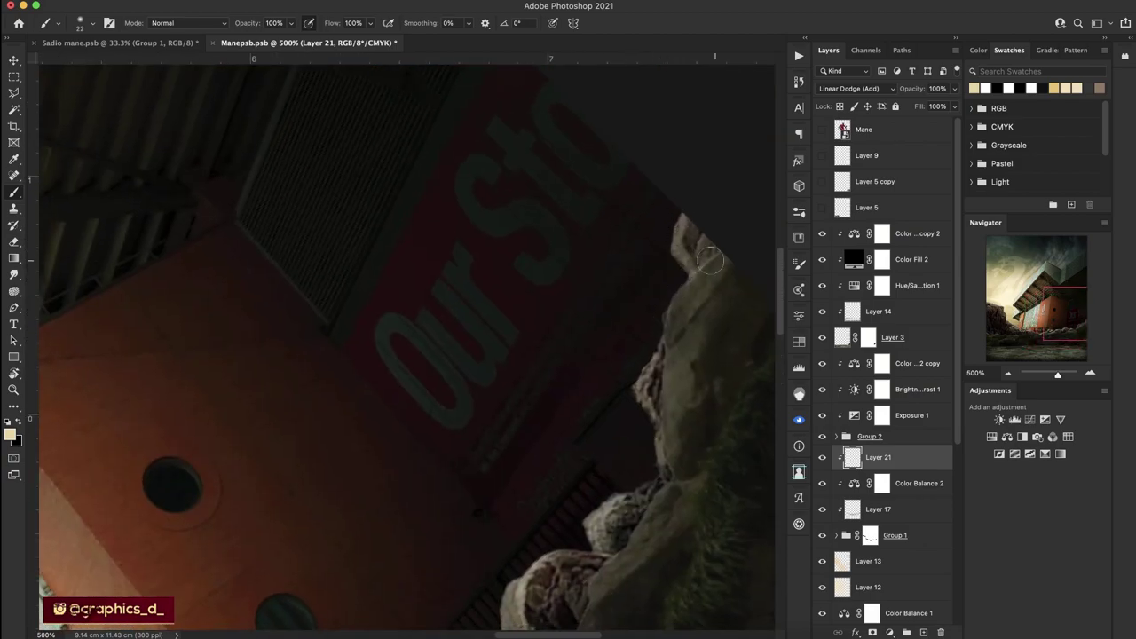
pyautogui.hscroll(-5, 568, 258)
pyautogui.hscroll(-5, 497, 284)
pyautogui.moveTo(511, 306)
pyautogui.mouseDown()
pyautogui.moveTo(488, 335)
pyautogui.moveTo(626, 288)
pyautogui.moveTo(645, 302)
pyautogui.moveTo(701, 241)
pyautogui.mouseUp()
pyautogui.hscroll(5, 643, 266)
pyautogui.scroll(2, 643, 266)
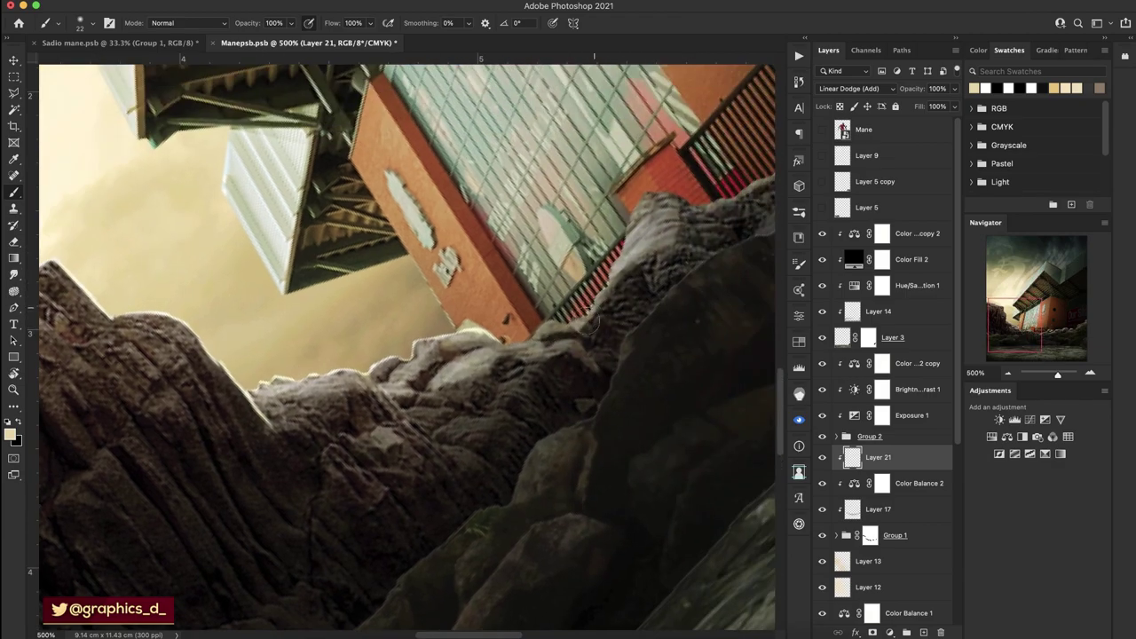
pyautogui.moveTo(621, 284); pyautogui.dragTo(643, 205)
pyautogui.hscroll(-5, 406, 346)
pyautogui.moveTo(133, 355)
pyautogui.mouseDown()
pyautogui.moveTo(293, 275)
pyautogui.moveTo(493, 353)
pyautogui.mouseUp()
pyautogui.hscroll(-5, 493, 353)
pyautogui.press('e')
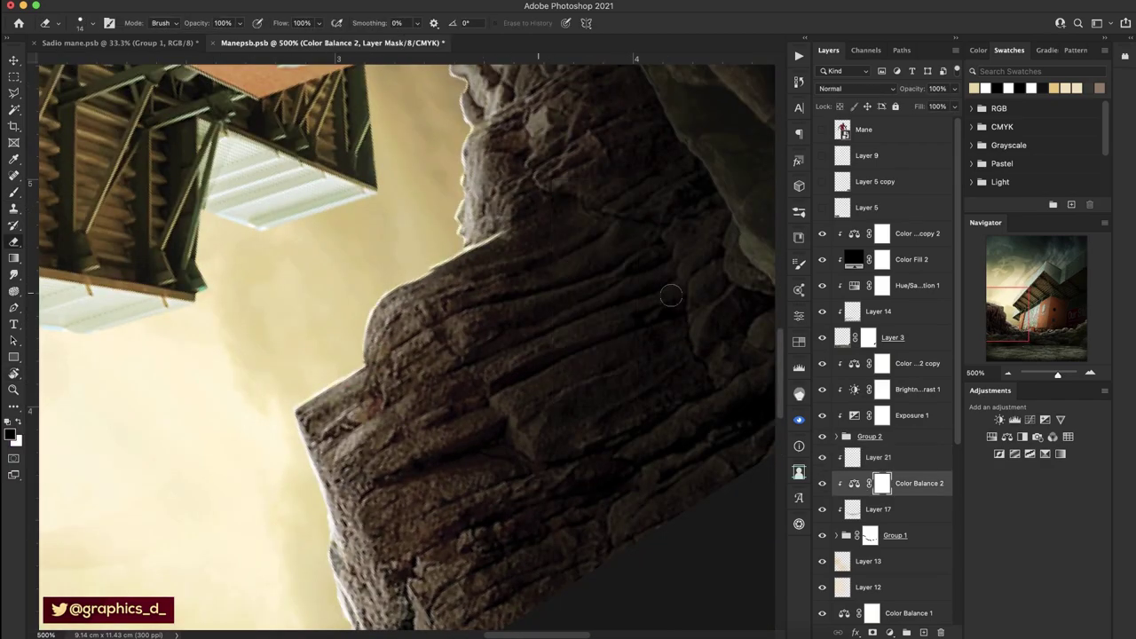
pyautogui.rightClick(646, 275)
pyautogui.press('Escape')
pyautogui.press('b')
pyautogui.moveTo(350, 337)
pyautogui.mouseDown()
pyautogui.moveTo(515, 257)
pyautogui.moveTo(400, 319)
pyautogui.moveTo(391, 355)
pyautogui.moveTo(548, 288)
pyautogui.mouseUp()
pyautogui.scroll(3, 453, 328)
pyautogui.moveTo(413, 363)
pyautogui.mouseDown()
pyautogui.moveTo(560, 312)
pyautogui.moveTo(510, 360)
pyautogui.mouseUp()
pyautogui.moveTo(390, 390); pyautogui.dragTo(612, 329)
pyautogui.scroll(-3, 540, 246)
pyautogui.moveTo(342, 364)
pyautogui.mouseDown()
pyautogui.moveTo(306, 403)
pyautogui.moveTo(506, 306)
pyautogui.mouseUp()
pyautogui.scroll(-3, 320, 391)
pyautogui.scroll(-3, 506, 337)
pyautogui.moveTo(493, 399)
pyautogui.mouseDown()
pyautogui.moveTo(532, 319)
pyautogui.moveTo(535, 344)
pyautogui.mouseUp()
pyautogui.hscroll(3, 510, 297)
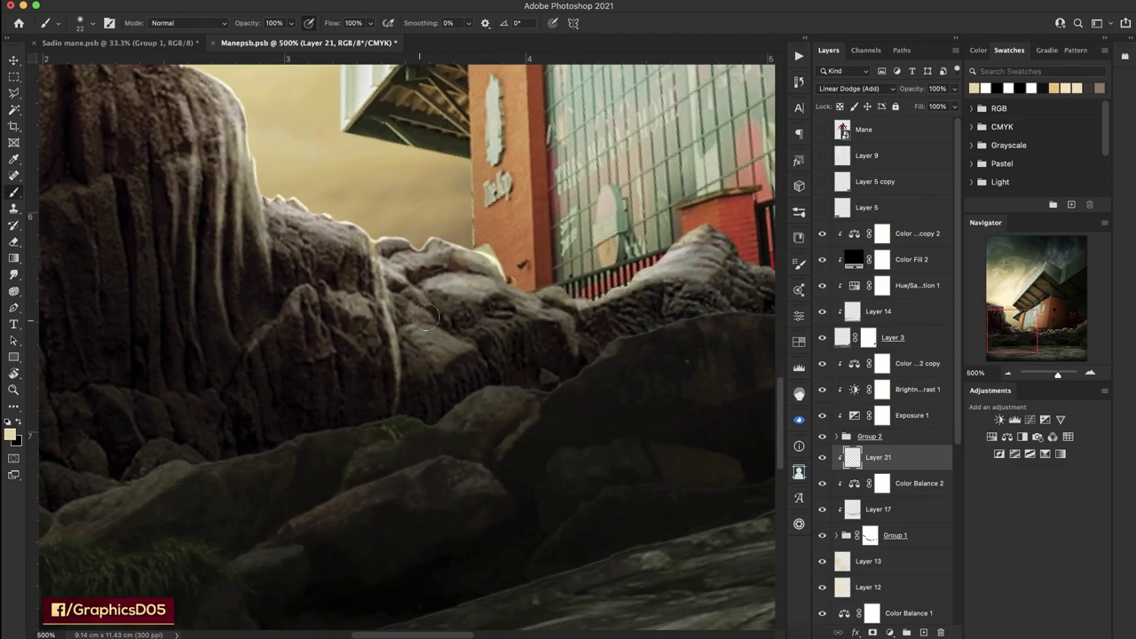
pyautogui.hscroll(3, 426, 311)
pyautogui.hscroll(5, 515, 302)
pyautogui.hscroll(3, 532, 297)
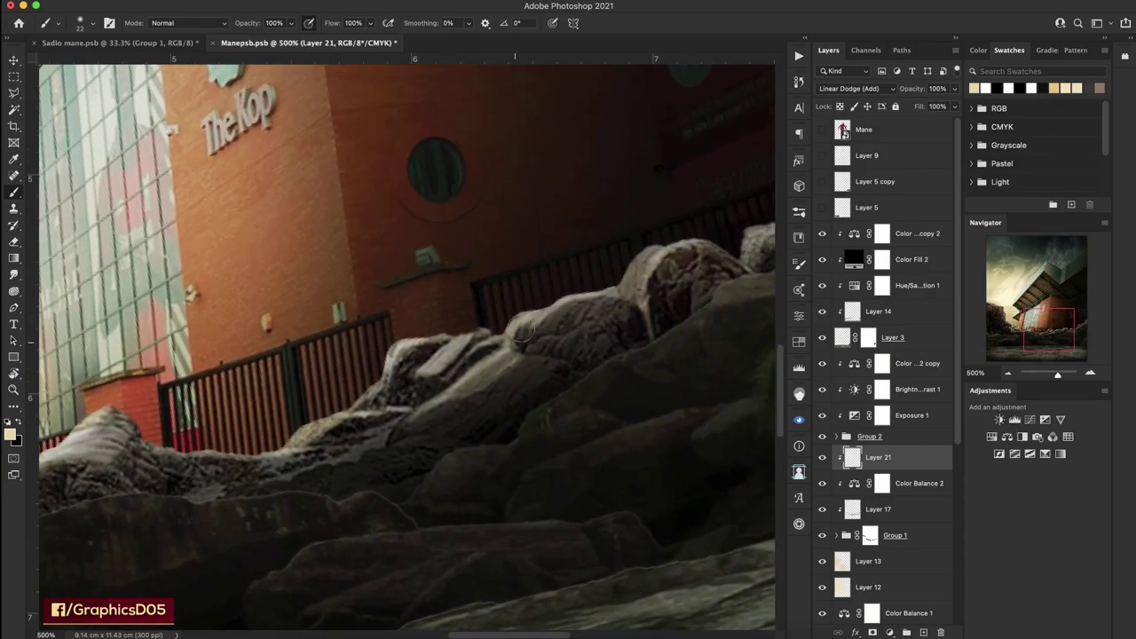
pyautogui.scroll(2, 559, 289)
pyautogui.scroll(3, 591, 279)
pyautogui.hotkey('ctrl', '1')
pyautogui.press('r')
pyautogui.moveTo(594, 278)
pyautogui.mouseDown()
pyautogui.moveTo(398, 417)
pyautogui.moveTo(382, 417)
pyautogui.mouseUp()
pyautogui.scroll(5, 390, 355)
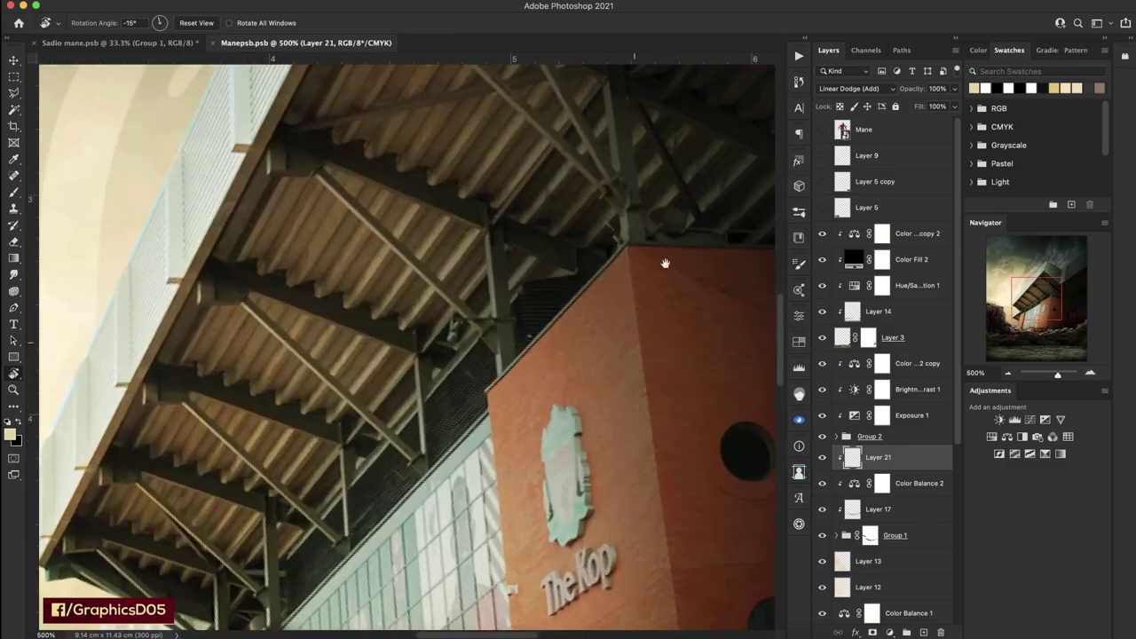
pyautogui.press('b')
pyautogui.scroll(-5, 266, 266)
pyautogui.scroll(-5, 488, 293)
pyautogui.hscroll(3, 488, 292)
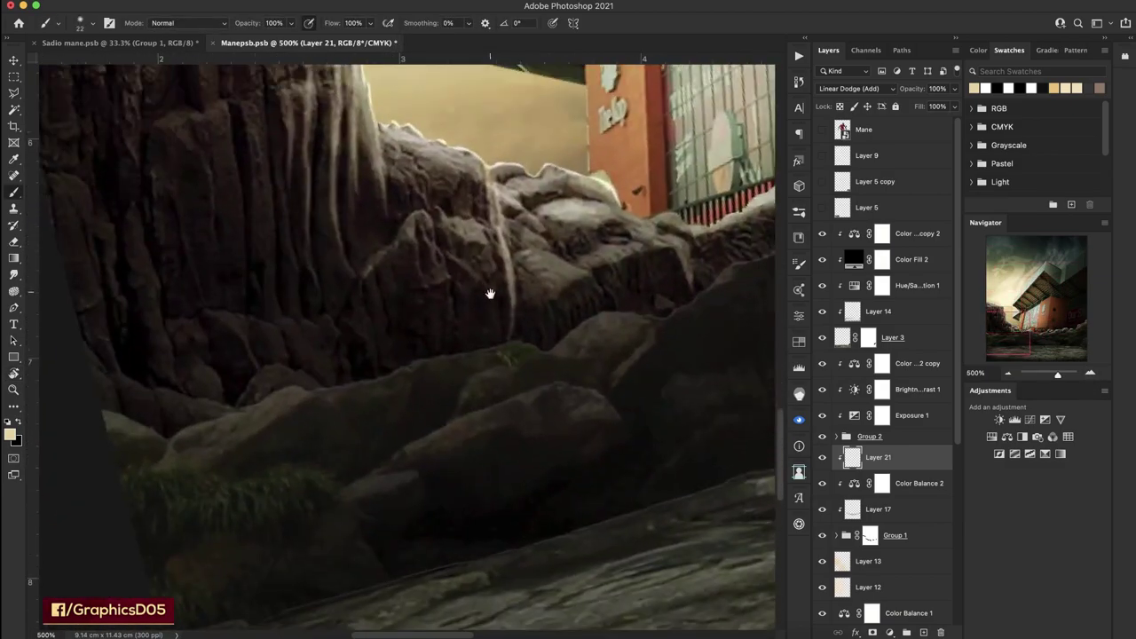
pyautogui.click(847, 509)
# Add a new empty clipped layer and pan to the rocks below The Kop sign and banner wall.
pyautogui.hotkey('ctrl', 'shift', 'alt', 'n')
pyautogui.hscroll(-3, 489, 293)
pyautogui.scroll(-1, 488, 292)
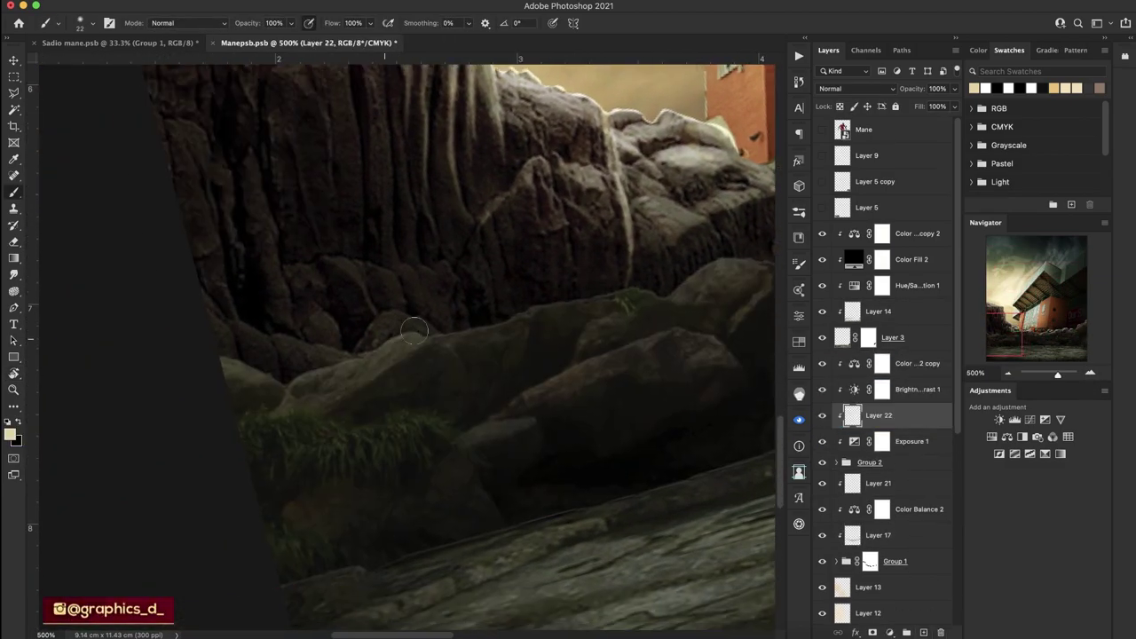
pyautogui.moveTo(679, 286); pyautogui.dragTo(470, 373)
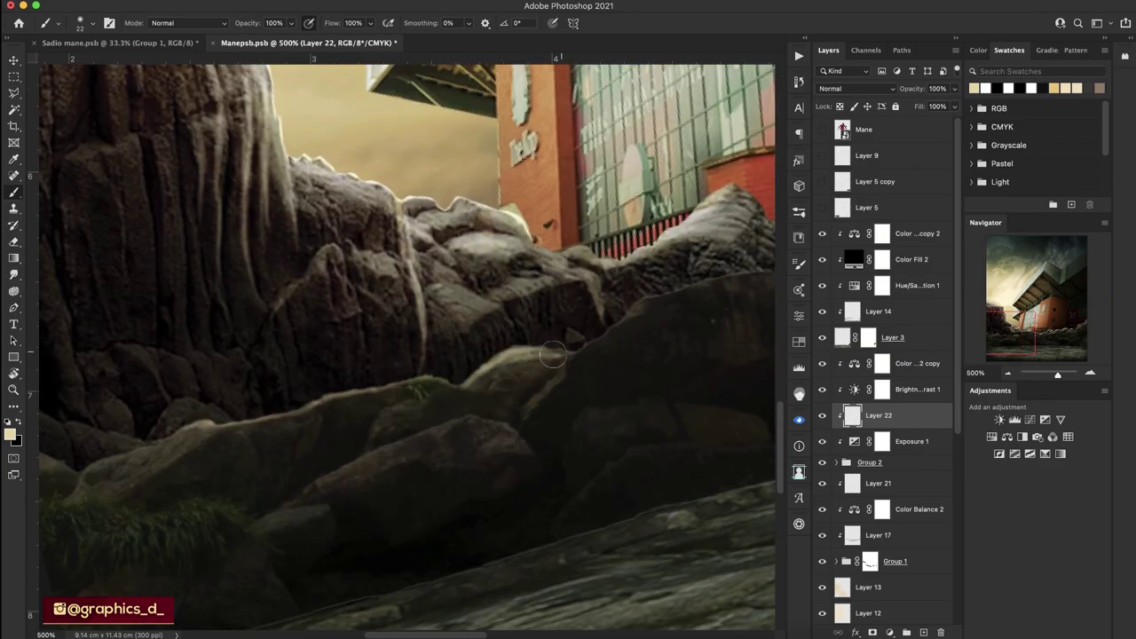
pyautogui.moveTo(656, 310); pyautogui.dragTo(319, 372)
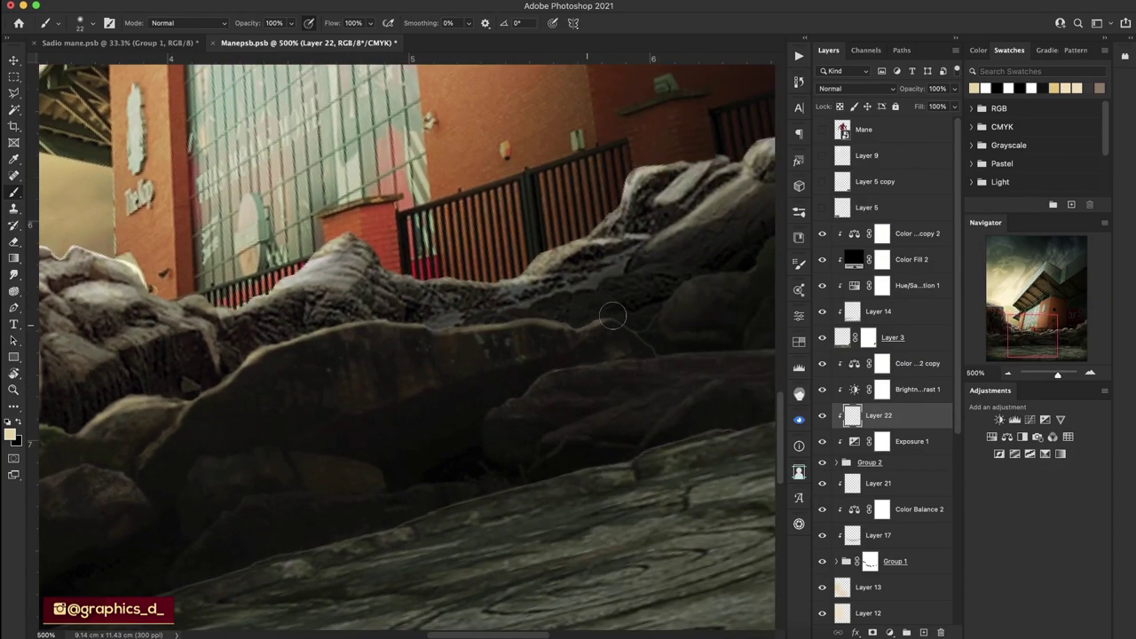
pyautogui.moveTo(613, 319); pyautogui.dragTo(391, 368)
pyautogui.moveTo(568, 328)
pyautogui.mouseDown()
pyautogui.moveTo(414, 426)
pyautogui.moveTo(491, 374)
pyautogui.mouseUp()
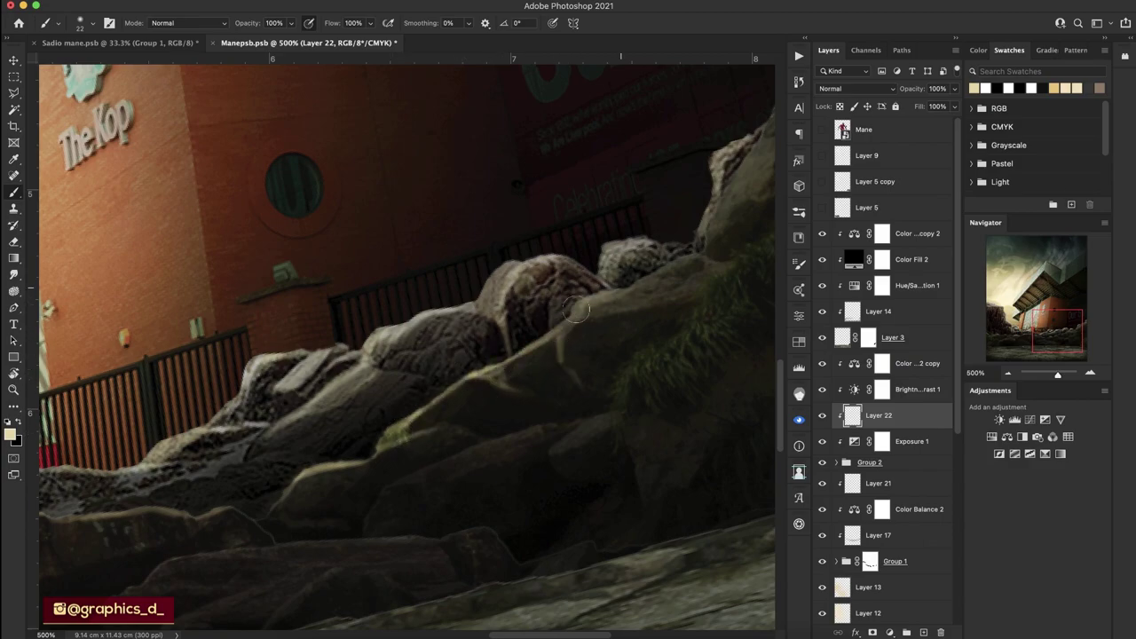
pyautogui.moveTo(704, 244)
pyautogui.mouseDown()
pyautogui.moveTo(503, 410)
pyautogui.moveTo(613, 267)
pyautogui.mouseUp()
# Brighten the rock's upper edges and paint green grass tufts along the right-hand ridge.
pyautogui.moveTo(561, 345)
pyautogui.mouseDown()
pyautogui.moveTo(635, 198)
pyautogui.moveTo(745, 135)
pyautogui.mouseUp()
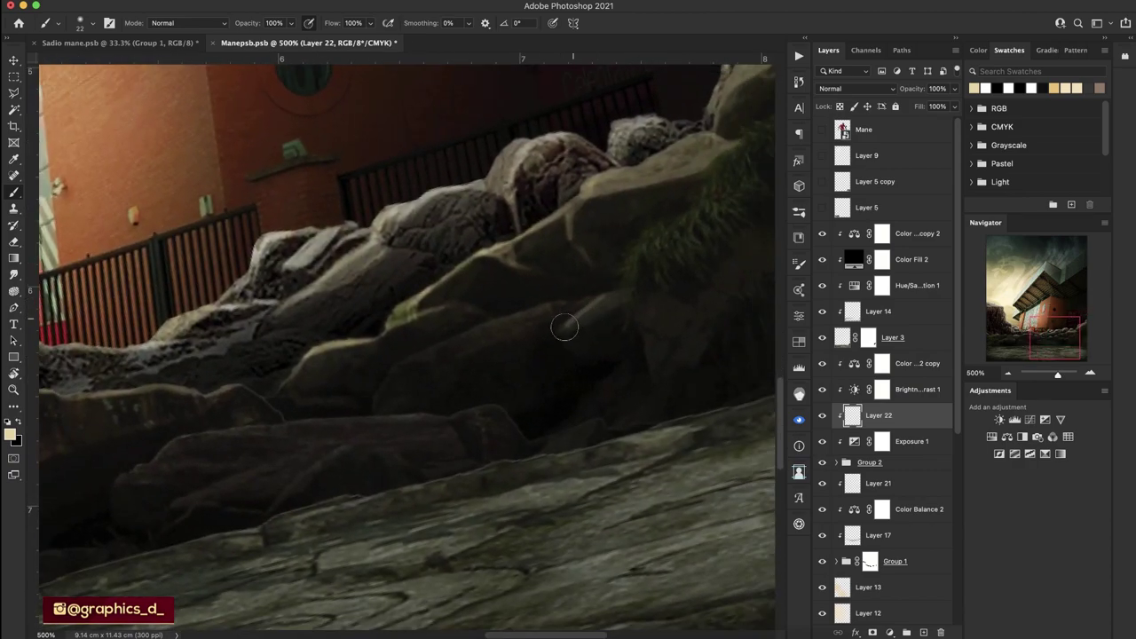
pyautogui.moveTo(568, 330); pyautogui.dragTo(657, 233)
pyautogui.moveTo(646, 315)
pyautogui.mouseDown()
pyautogui.moveTo(706, 231)
pyautogui.moveTo(575, 344)
pyautogui.moveTo(679, 271)
pyautogui.moveTo(672, 299)
pyautogui.moveTo(734, 238)
pyautogui.mouseUp()
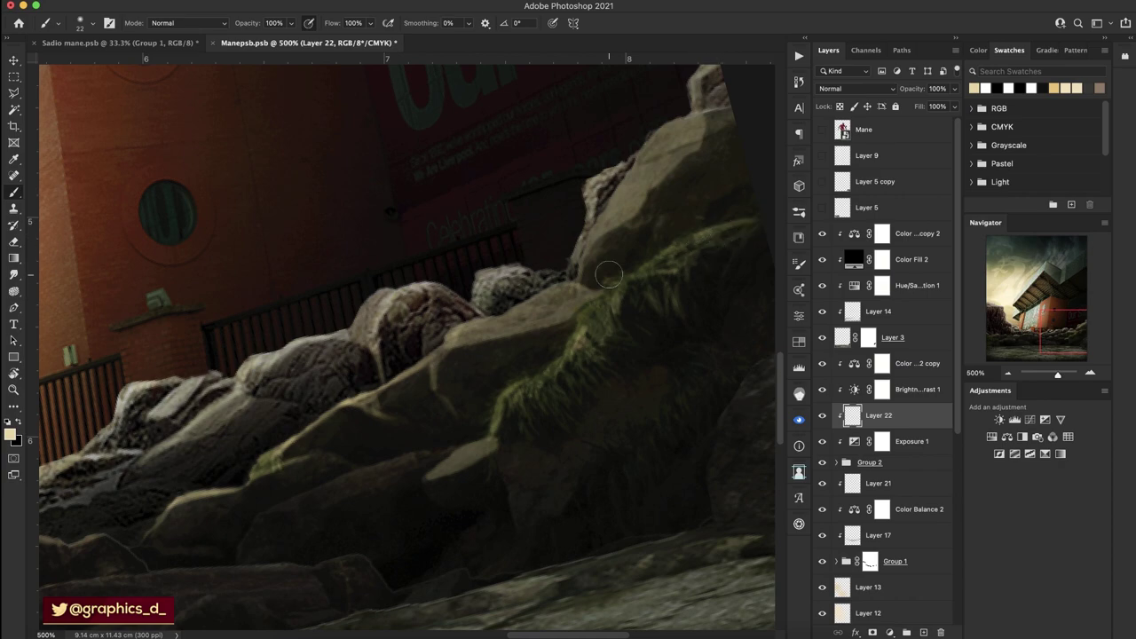
pyautogui.moveTo(608, 275); pyautogui.dragTo(556, 192)
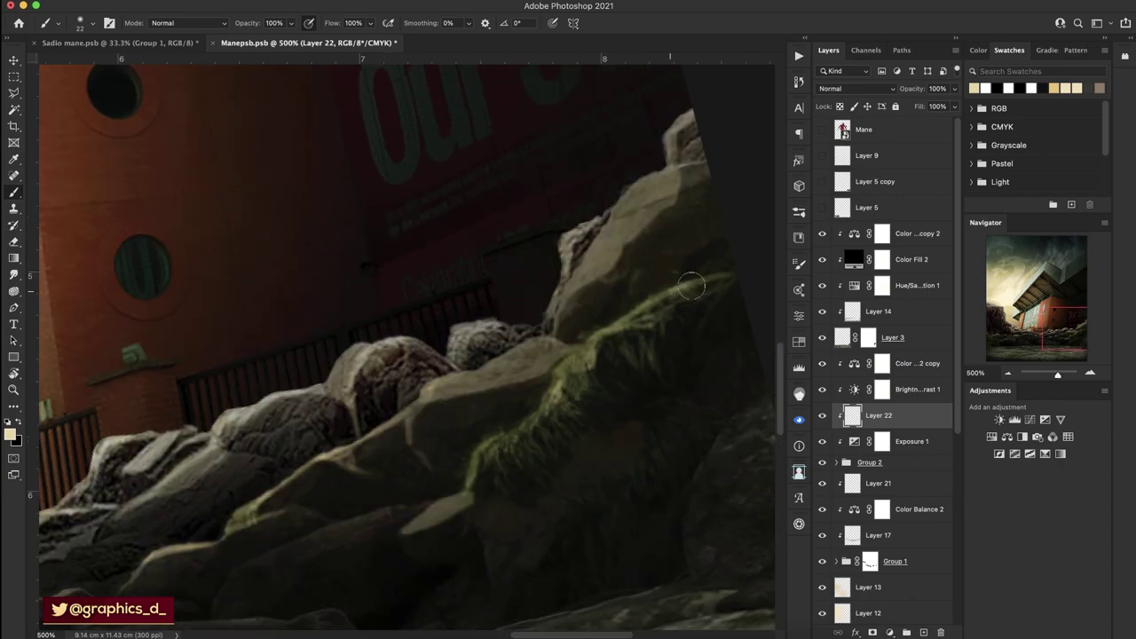
pyautogui.moveTo(621, 328); pyautogui.dragTo(745, 266)
pyautogui.moveTo(746, 266)
pyautogui.mouseDown()
pyautogui.moveTo(654, 322)
pyautogui.moveTo(319, 419)
pyautogui.moveTo(532, 387)
pyautogui.mouseUp()
# Strengthen the upper edge highlight and paint light strands onto the darker lower rock.
pyautogui.moveTo(483, 328)
pyautogui.mouseDown()
pyautogui.moveTo(627, 282)
pyautogui.moveTo(507, 316)
pyautogui.moveTo(648, 263)
pyautogui.mouseUp()
pyautogui.moveTo(524, 327); pyautogui.dragTo(666, 266)
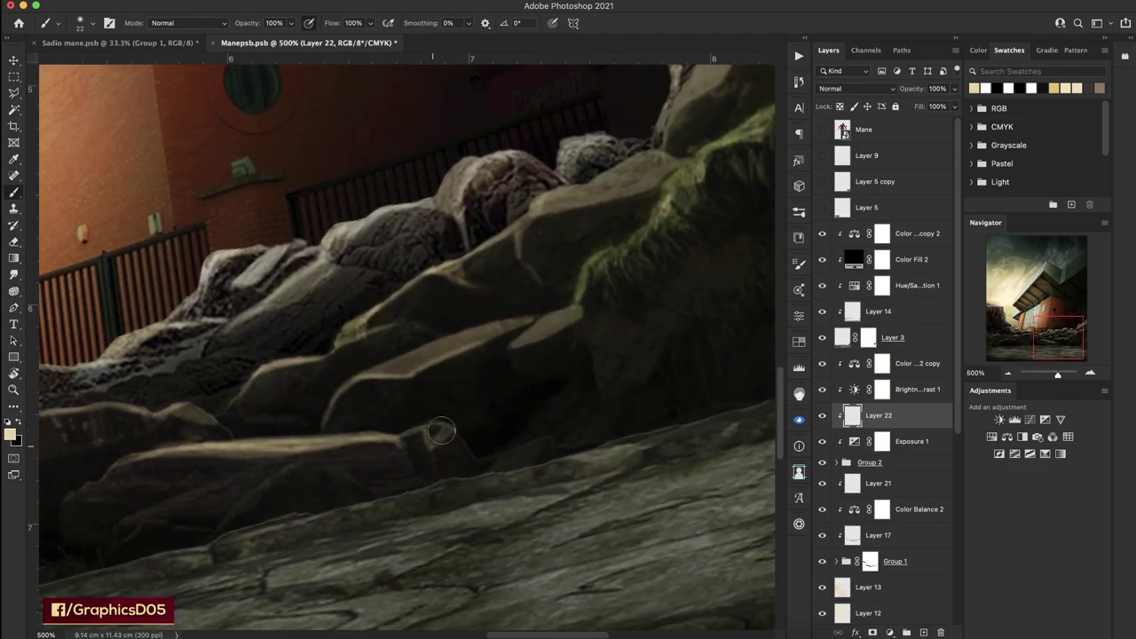
pyautogui.moveTo(493, 466); pyautogui.dragTo(542, 442)
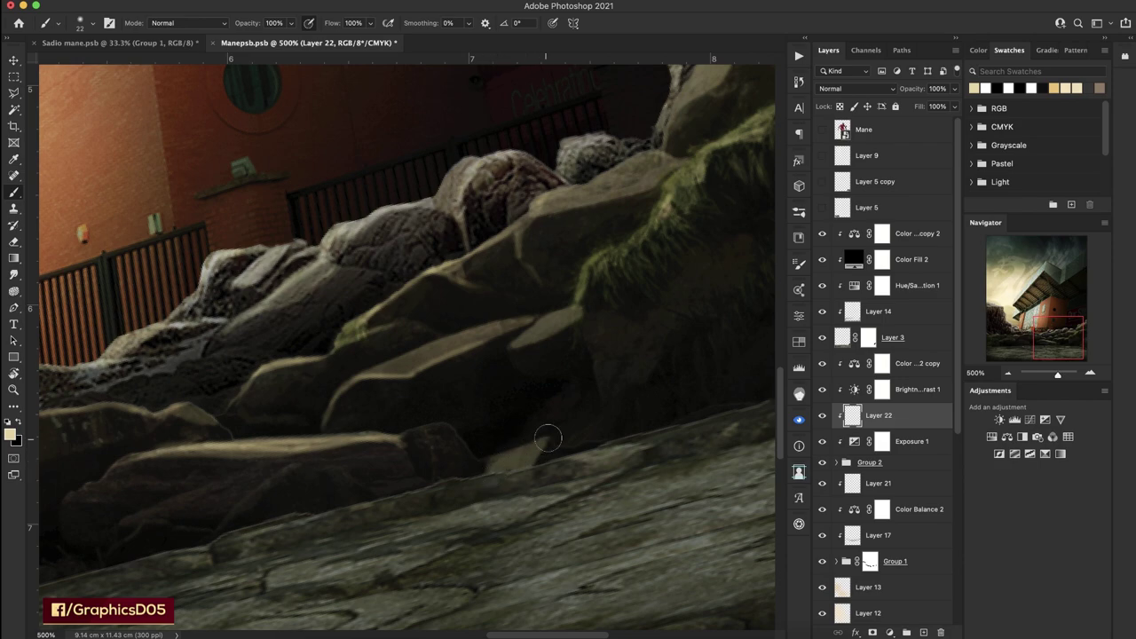
pyautogui.moveTo(446, 479)
pyautogui.mouseDown()
pyautogui.moveTo(451, 449)
pyautogui.moveTo(503, 404)
pyautogui.mouseUp()
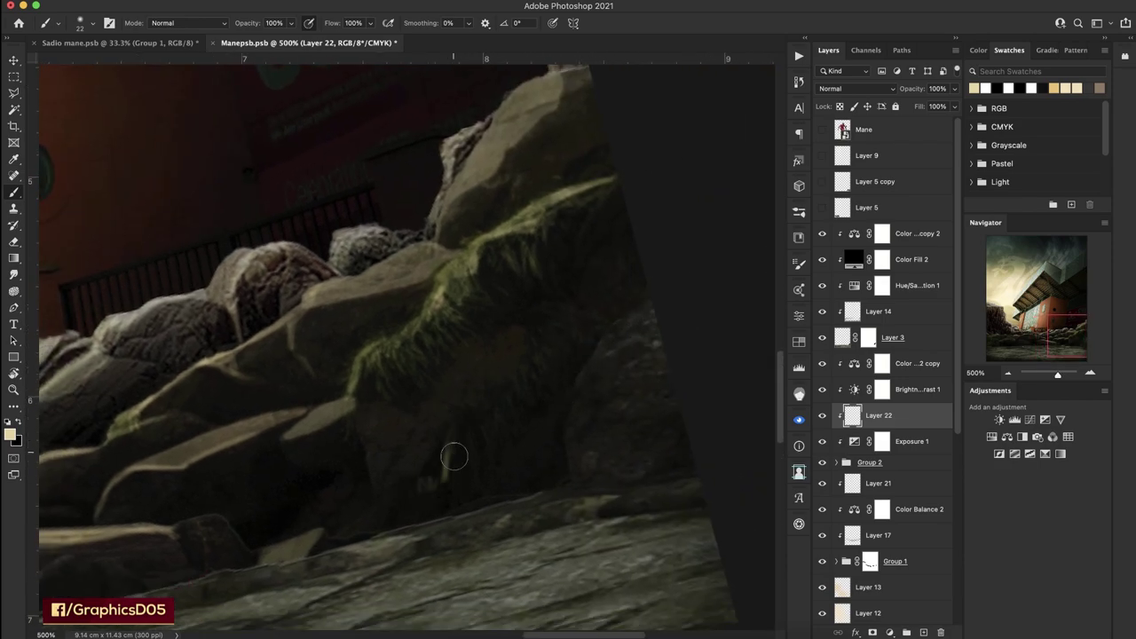
pyautogui.moveTo(450, 448); pyautogui.dragTo(562, 354)
# Paint a light diagonal highlight across the rock beside the left cliff.
pyautogui.press('super+1')
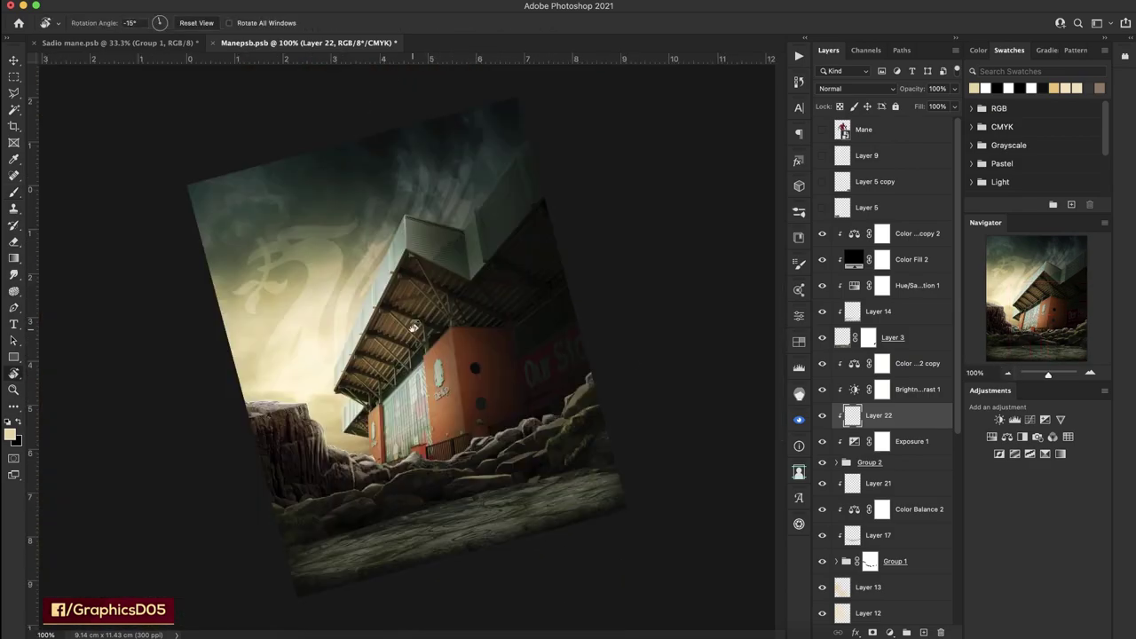
pyautogui.moveTo(489, 284); pyautogui.dragTo(863, 368)
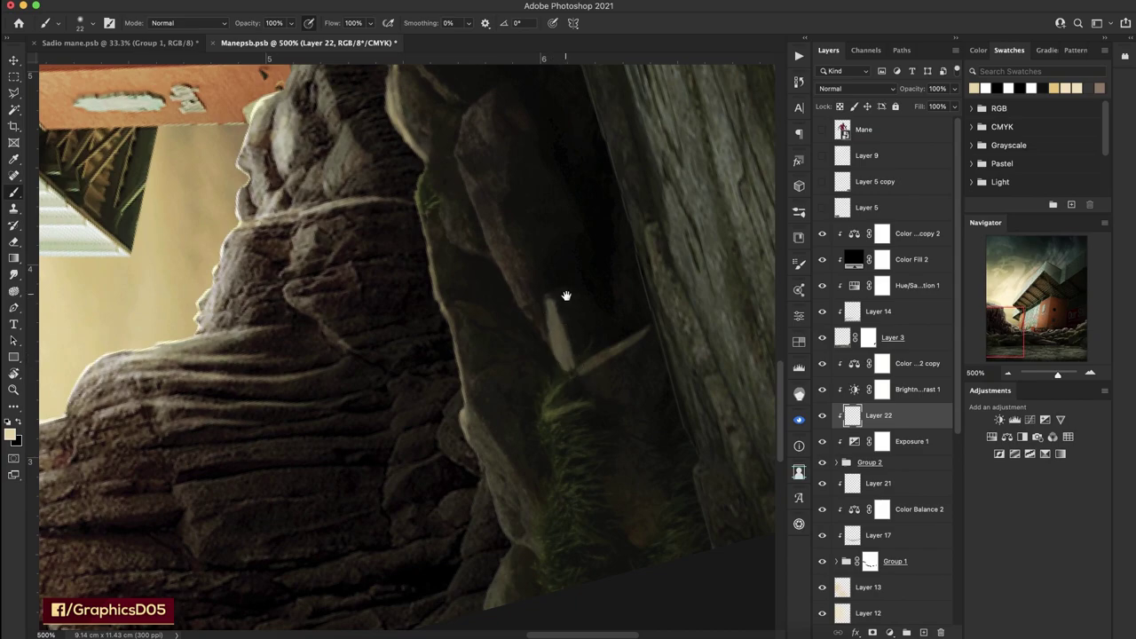
pyautogui.moveTo(566, 296); pyautogui.dragTo(612, 470)
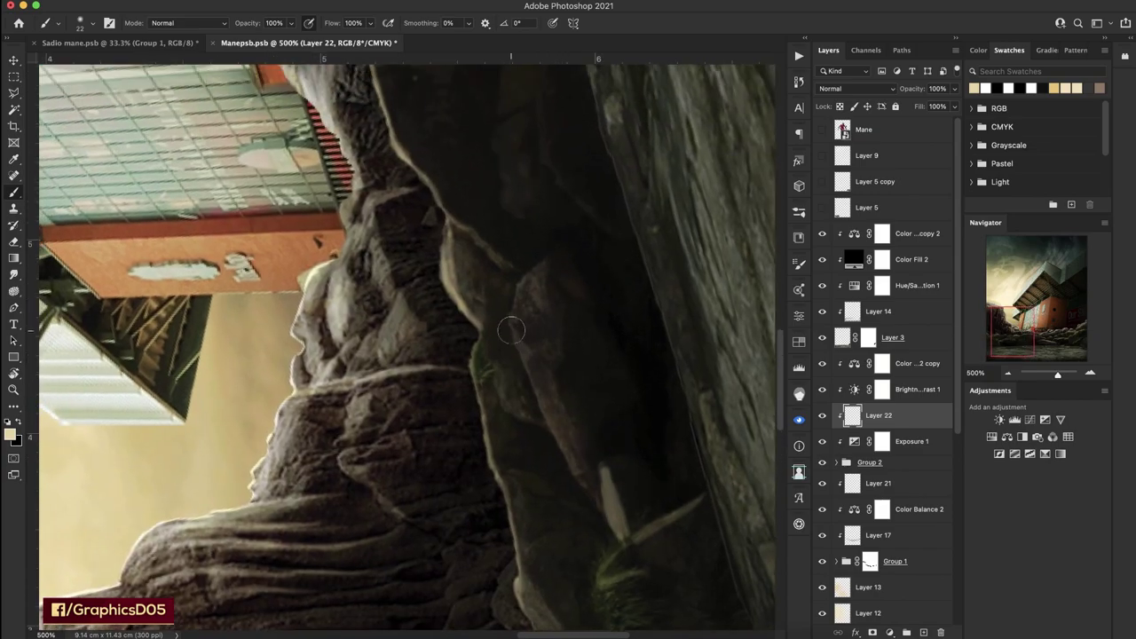
pyautogui.moveTo(524, 89); pyautogui.dragTo(553, 241)
pyautogui.moveTo(568, 318); pyautogui.dragTo(618, 342)
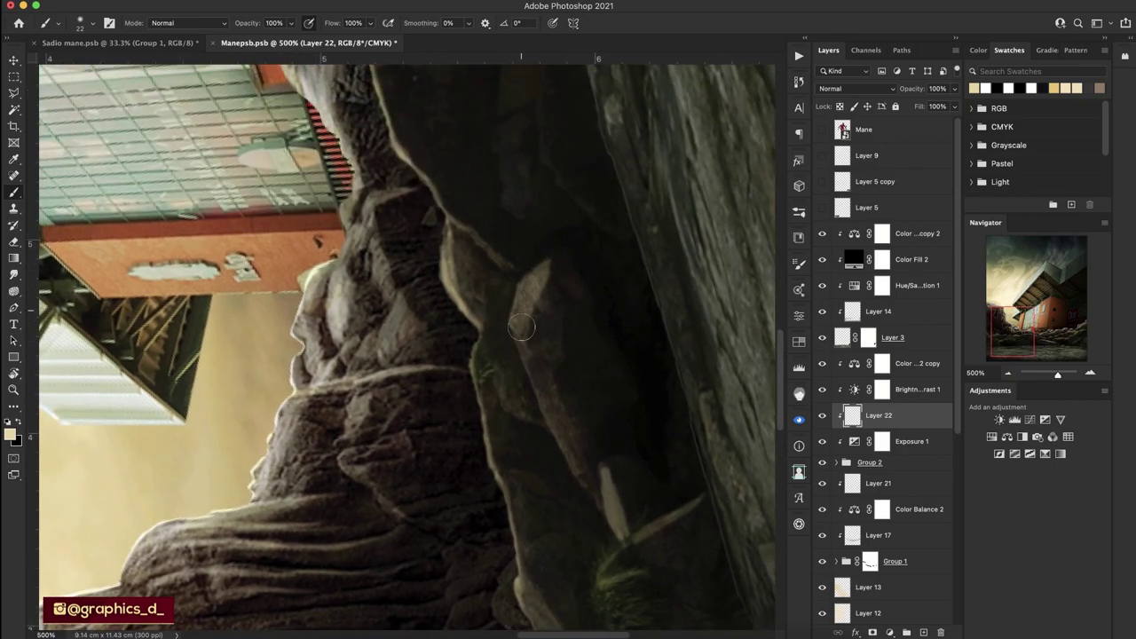
# Add two more thin light strokes along the rock edges, turning the view between them.
pyautogui.moveTo(521, 328); pyautogui.dragTo(563, 288)
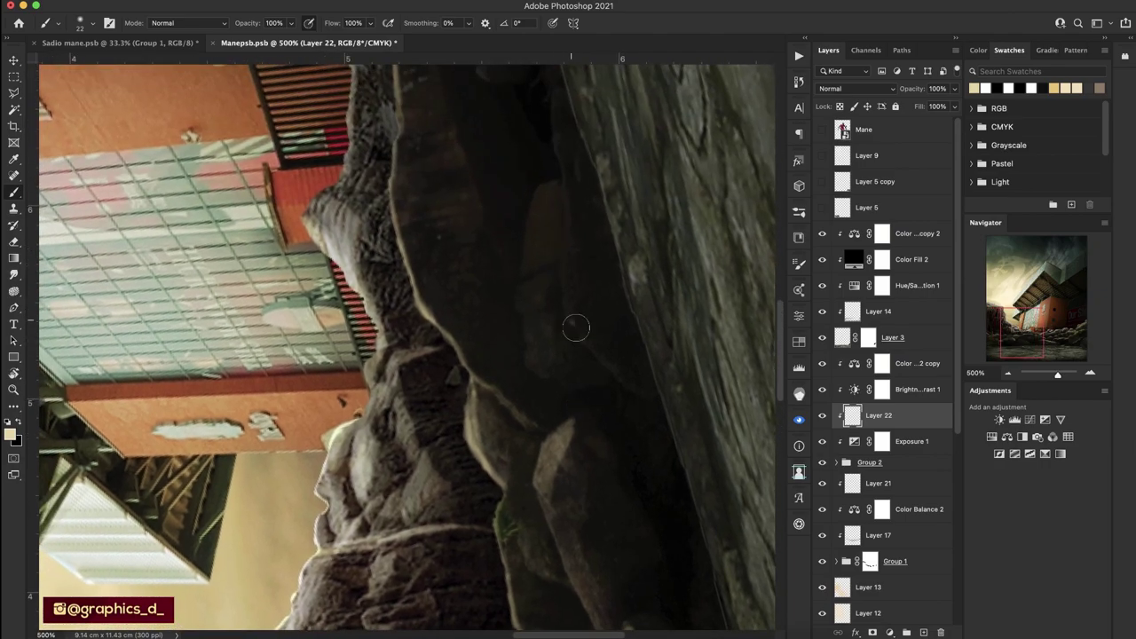
pyautogui.moveTo(575, 327)
pyautogui.mouseDown()
pyautogui.moveTo(613, 372)
pyautogui.moveTo(637, 368)
pyautogui.mouseUp()
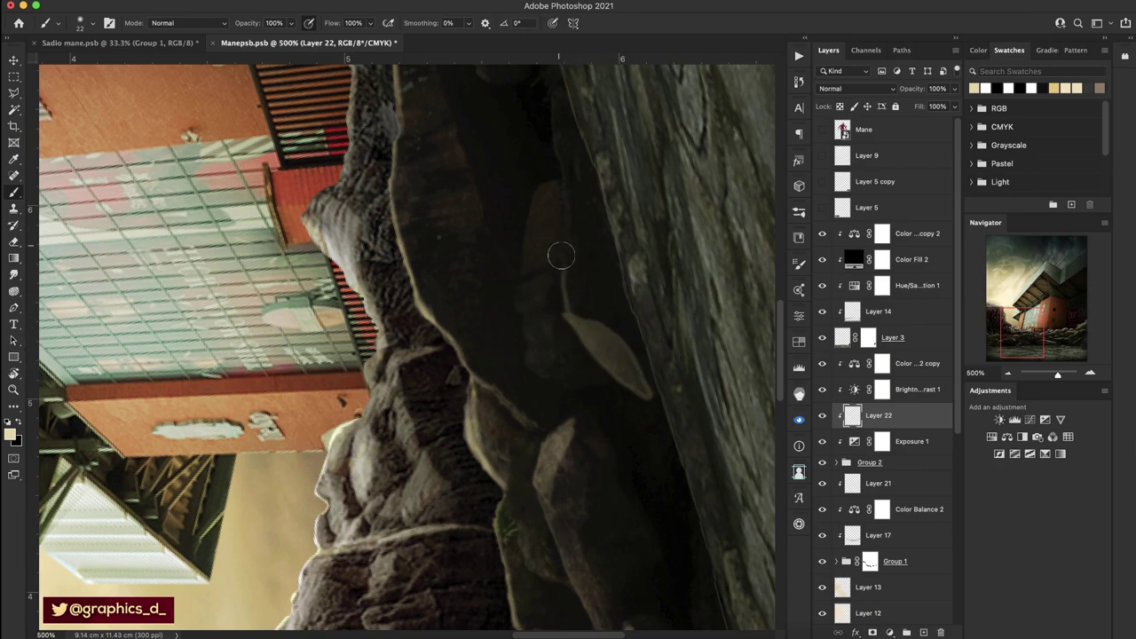
pyautogui.moveTo(586, 288); pyautogui.dragTo(369, 388)
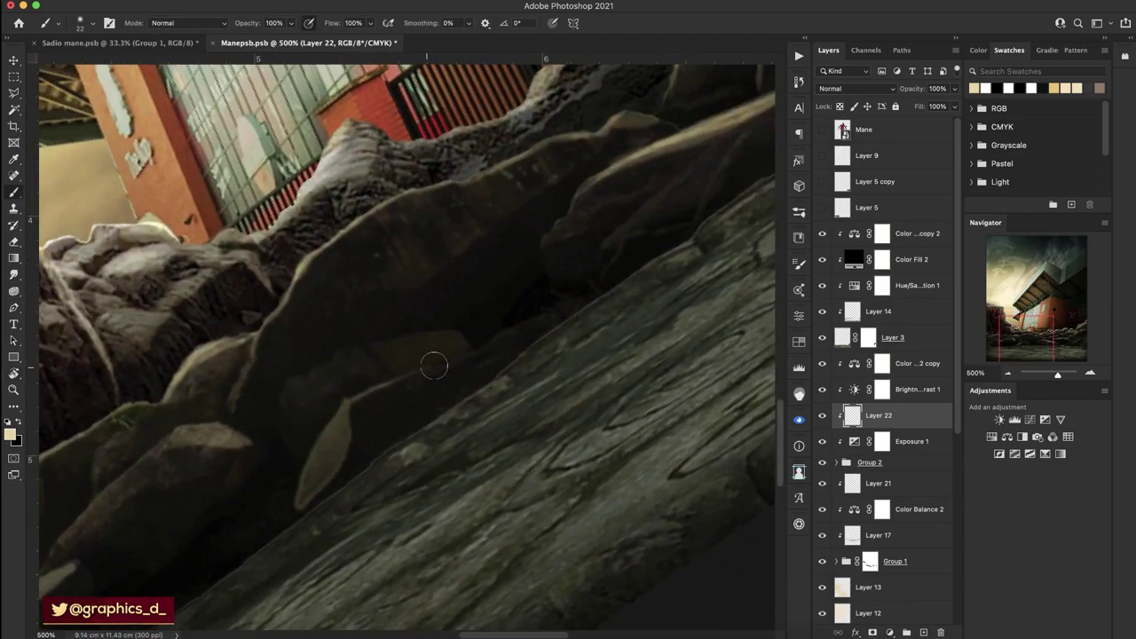
pyautogui.scroll(3, 500, 333)
pyautogui.scroll(3, 511, 350)
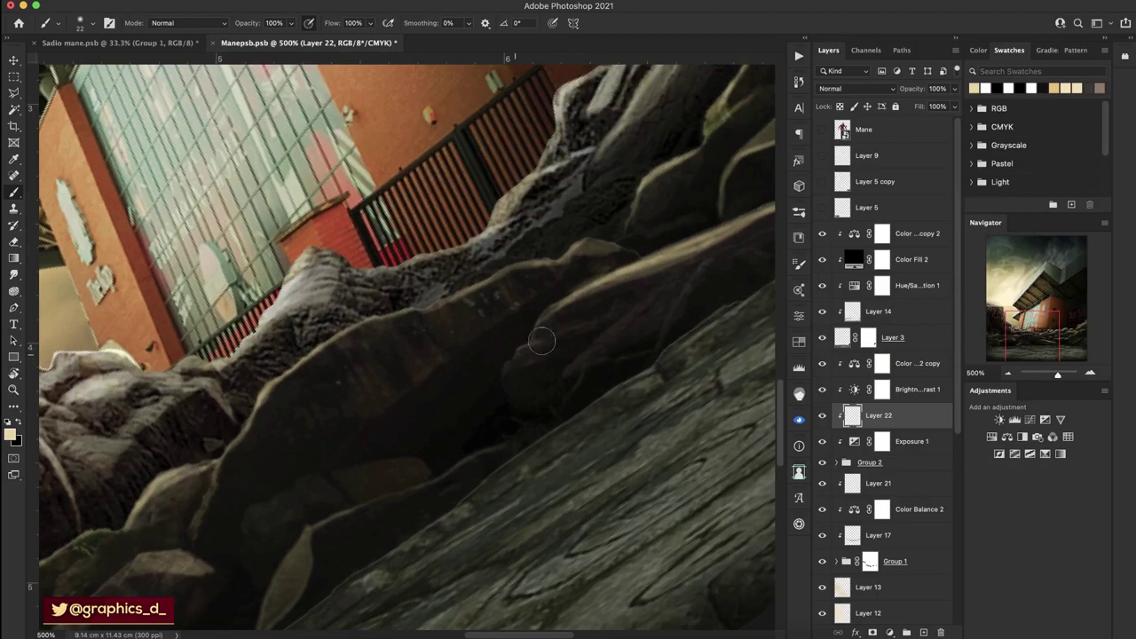
pyautogui.moveTo(520, 350)
pyautogui.mouseDown()
pyautogui.moveTo(569, 341)
pyautogui.moveTo(558, 344)
pyautogui.mouseUp()
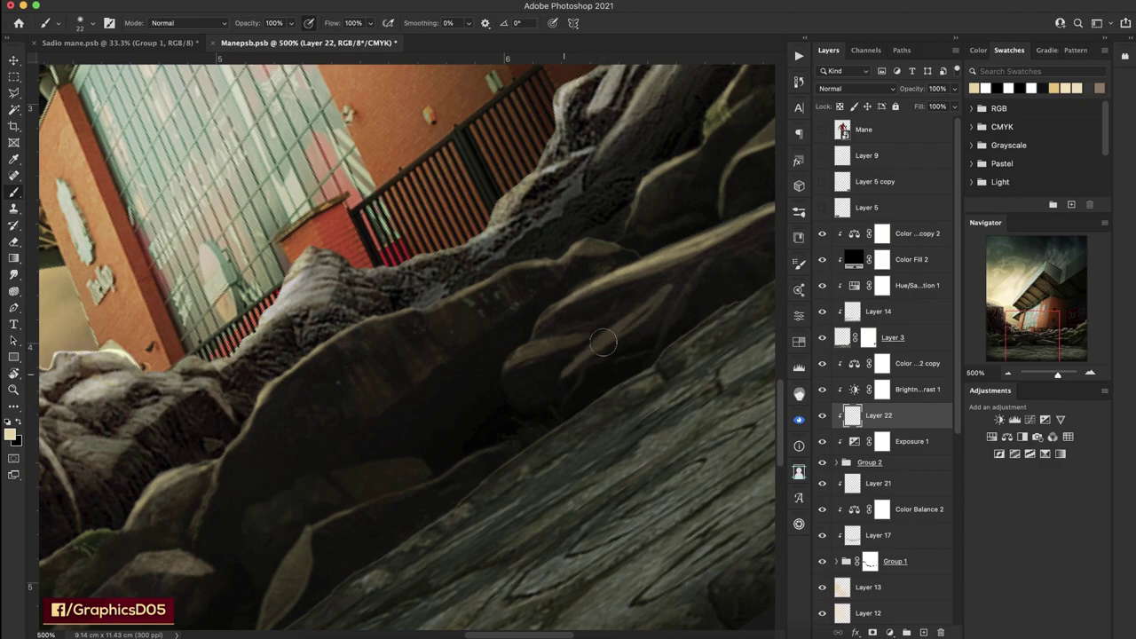
pyautogui.scroll(3, 685, 267)
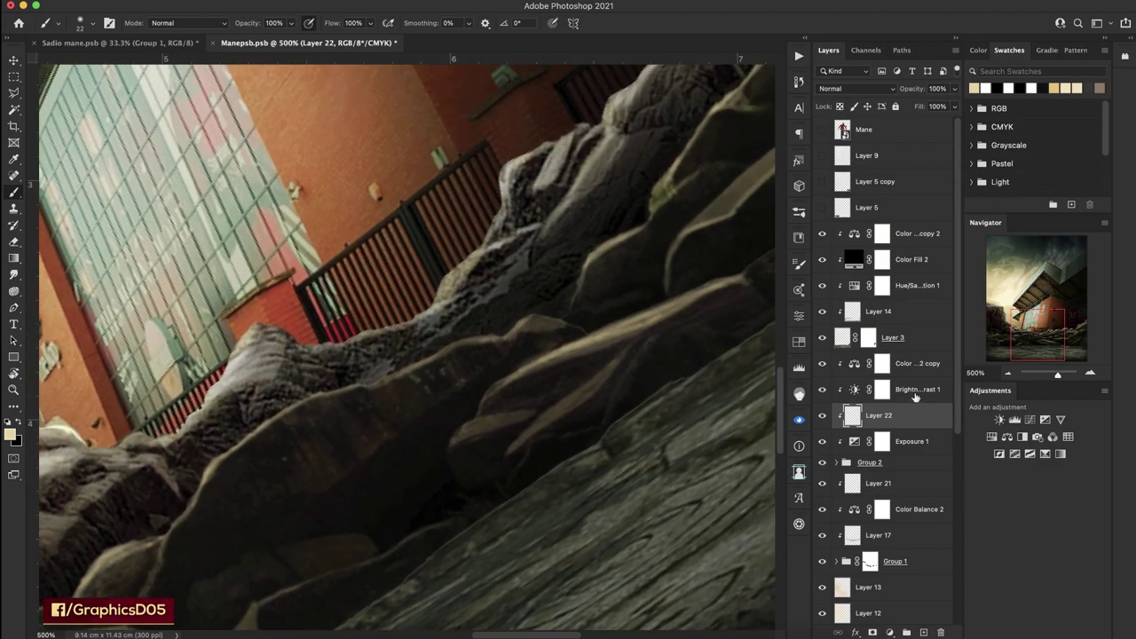
pyautogui.click(1008, 373)
# Reset the view upright and zoom to 200% on the lower rocks and ground.
pyautogui.click(1007, 373)
pyautogui.press('r')
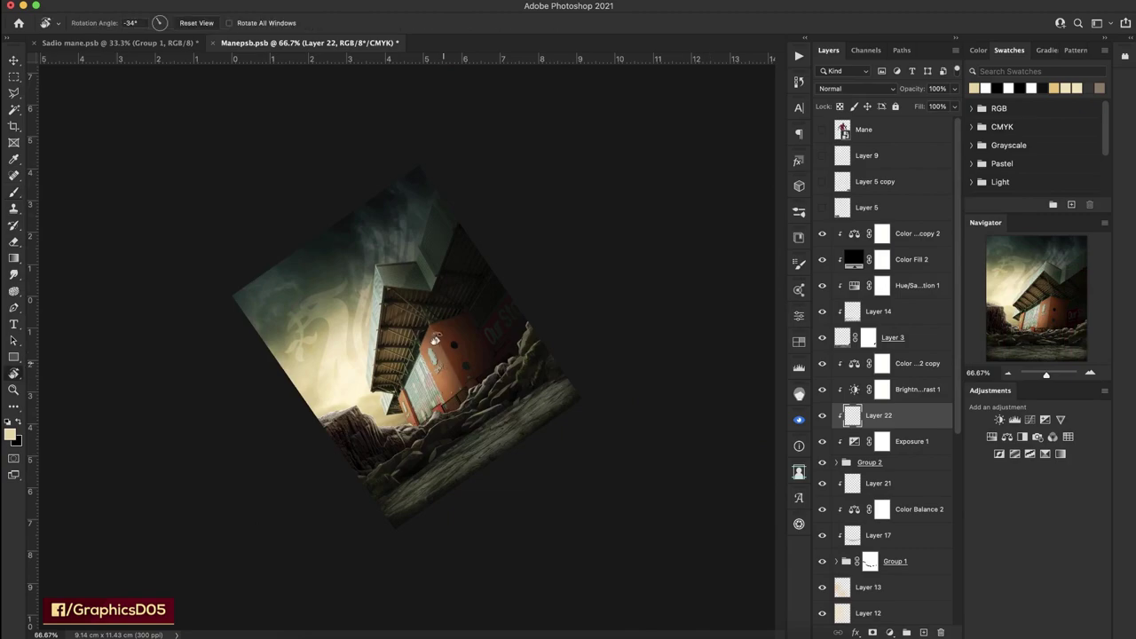
pyautogui.moveTo(486, 395)
pyautogui.mouseDown()
pyautogui.moveTo(375, 326)
pyautogui.moveTo(371, 346)
pyautogui.mouseUp()
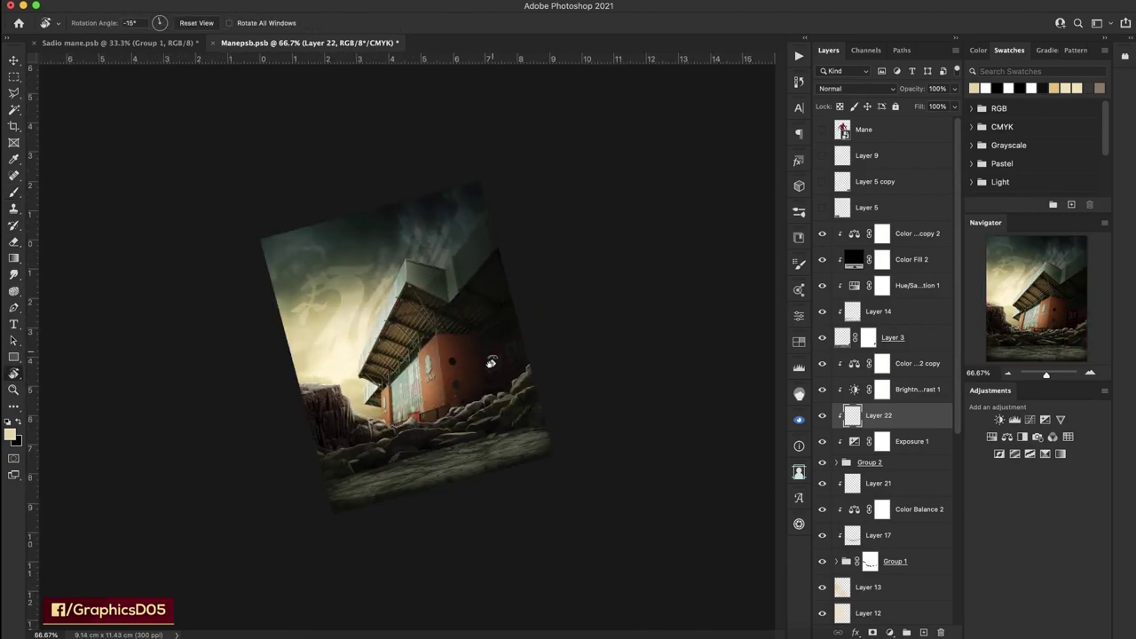
pyautogui.press('Escape')
pyautogui.click(1089, 373)
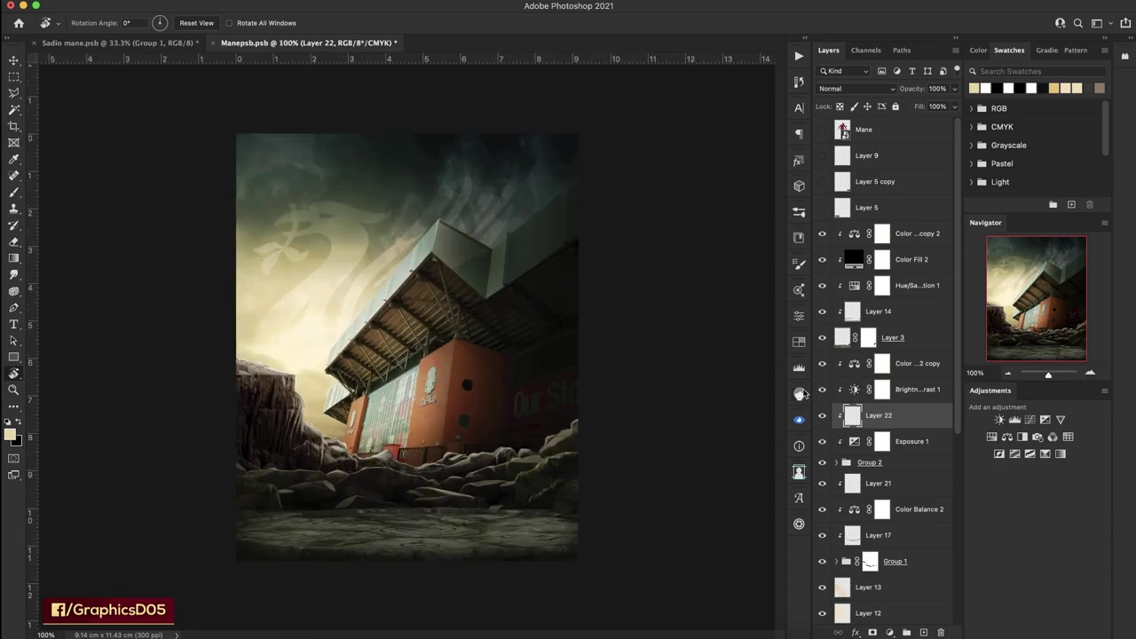
pyautogui.click(1089, 373)
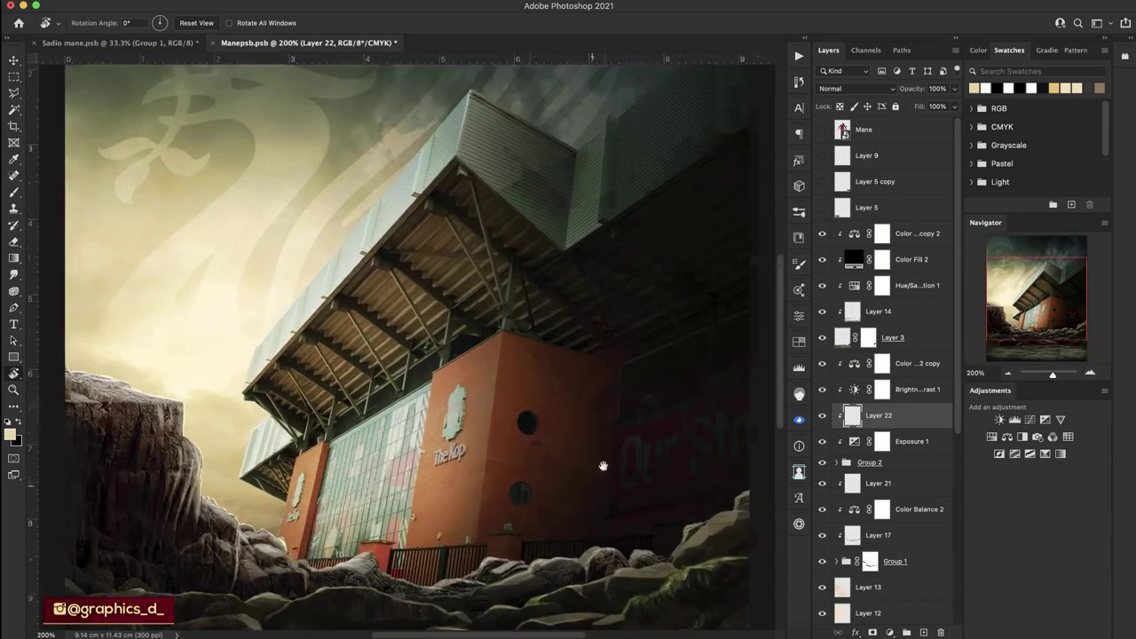
pyautogui.moveTo(603, 465); pyautogui.dragTo(652, 258)
# Add a new layer above Layer 3 with a 153 px soft round brush in white.
pyautogui.click(906, 346)
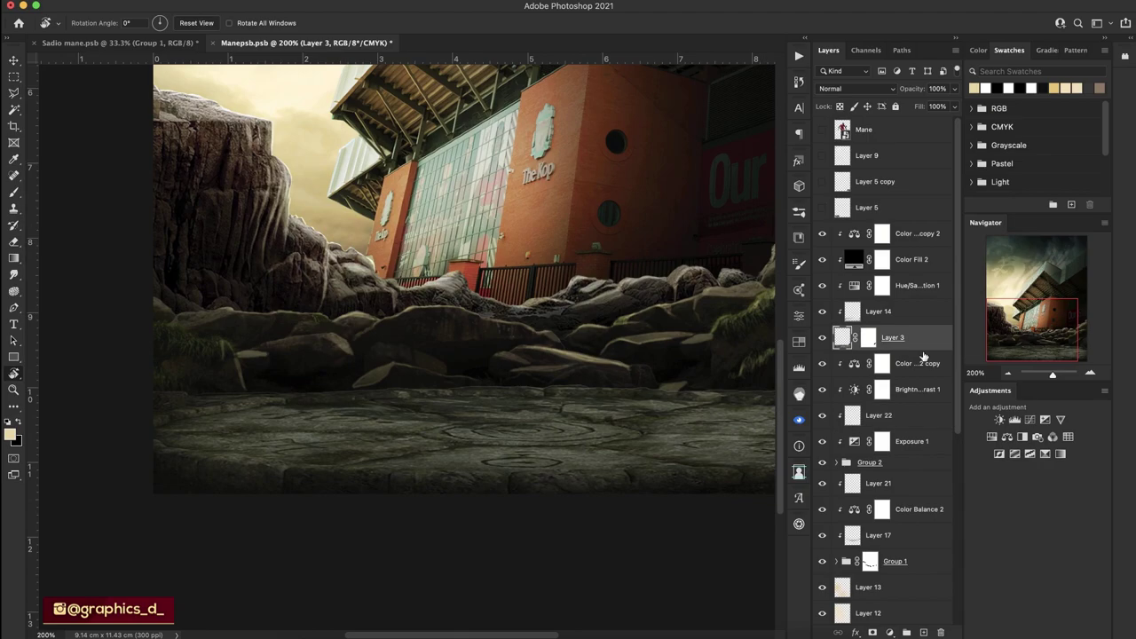
pyautogui.click(917, 632)
pyautogui.press('b')
pyautogui.rightClick(586, 332)
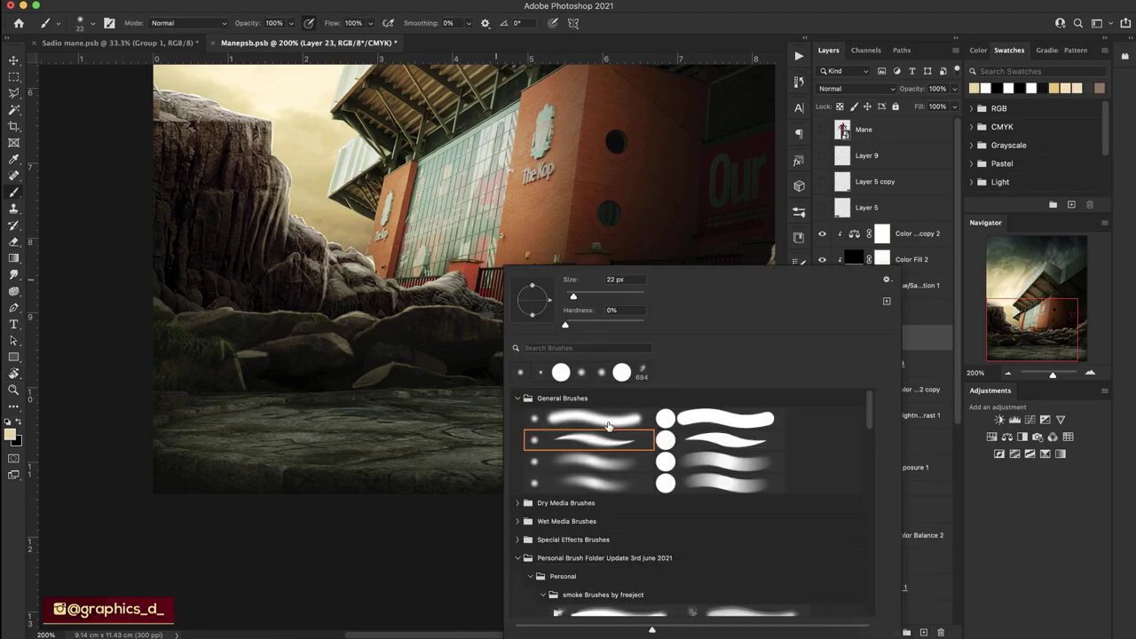
pyautogui.click(608, 424)
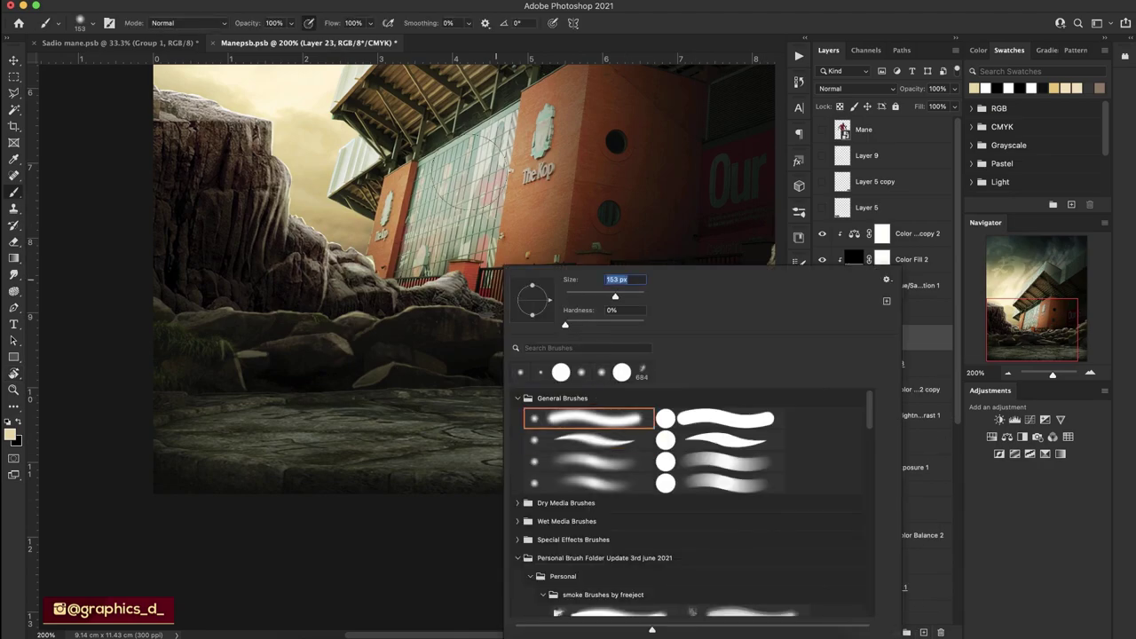
pyautogui.press('Return')
pyautogui.press('d')
pyautogui.press('x')
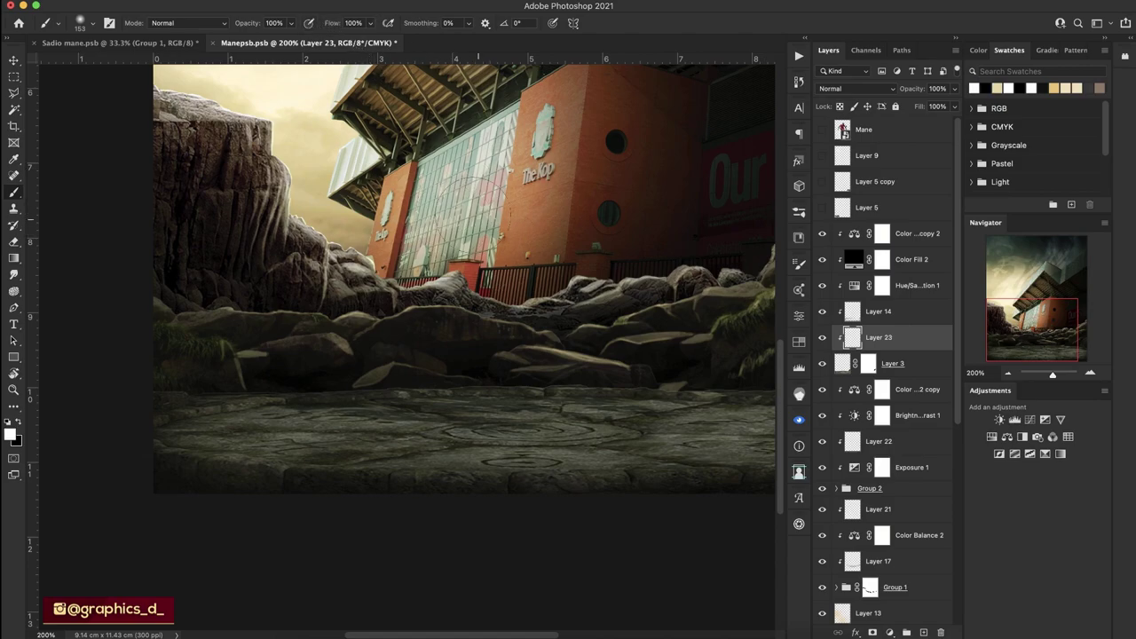
# Free-transform the grey ellipse down onto the floor, stretching it to about 148% width.
pyautogui.hotkey('ctrl', 't')
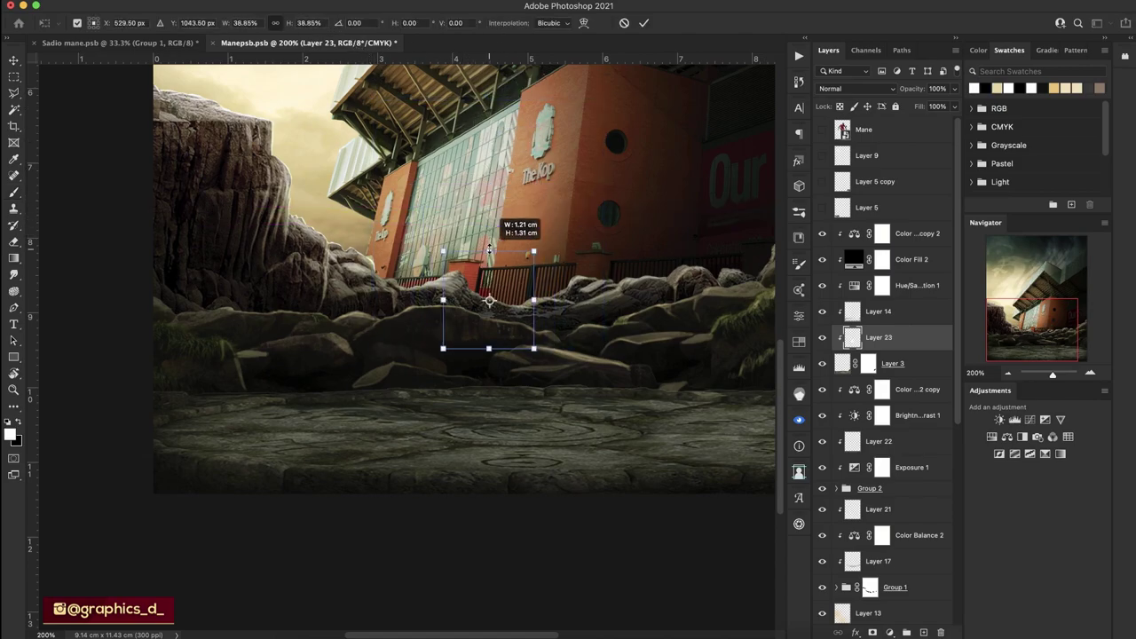
pyautogui.moveTo(507, 109); pyautogui.dragTo(554, 408)
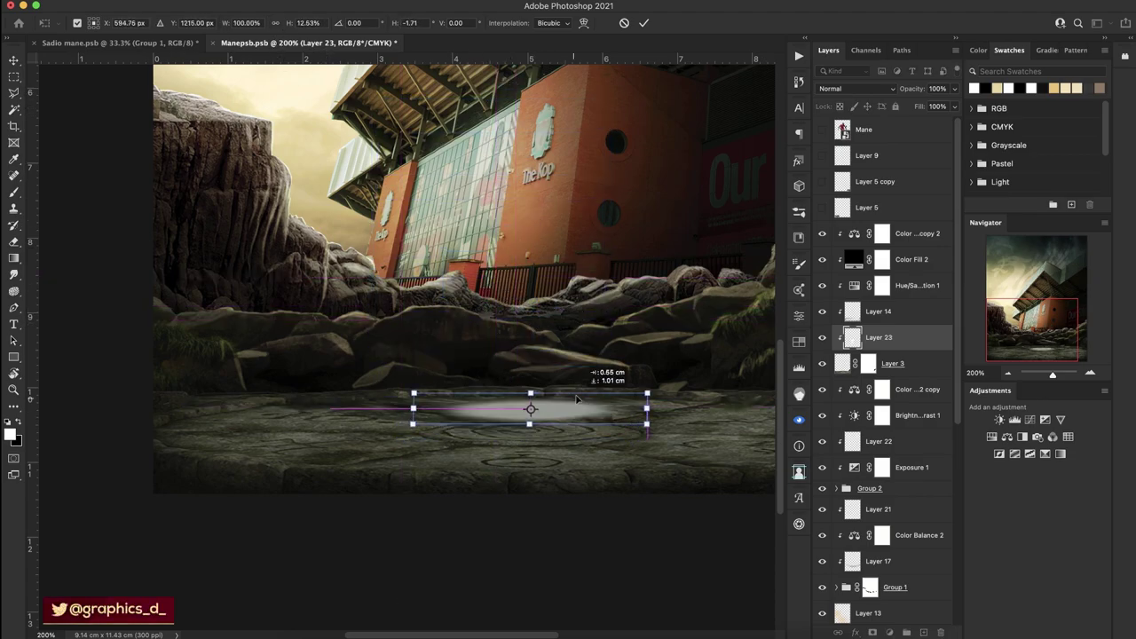
pyautogui.moveTo(554, 408); pyautogui.dragTo(584, 495)
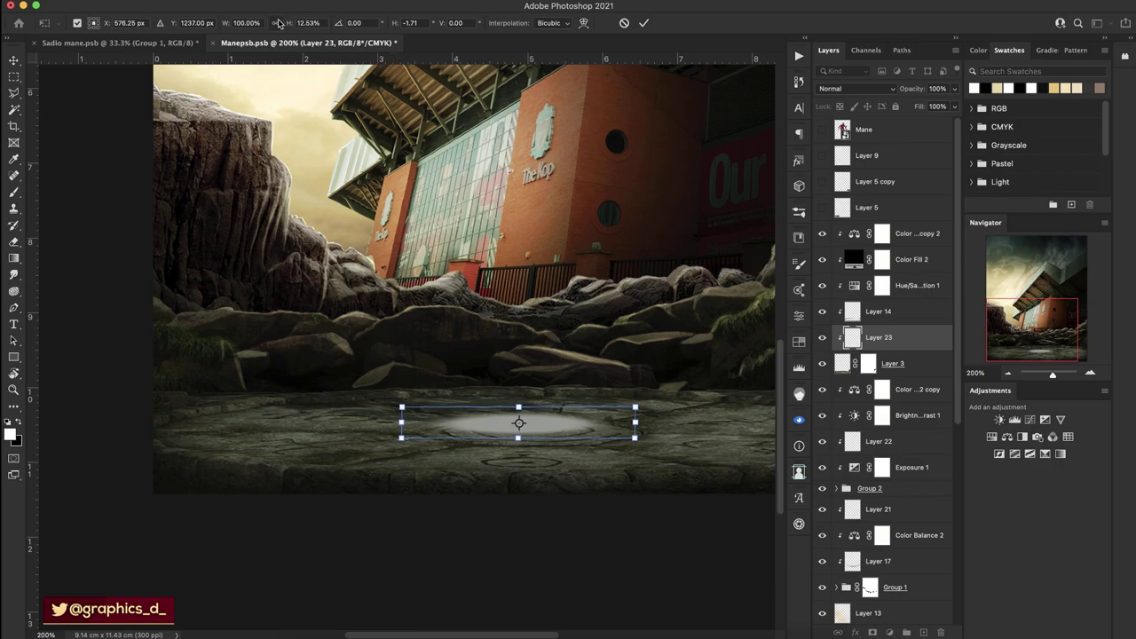
pyautogui.moveTo(298, 27); pyautogui.dragTo(321, 26)
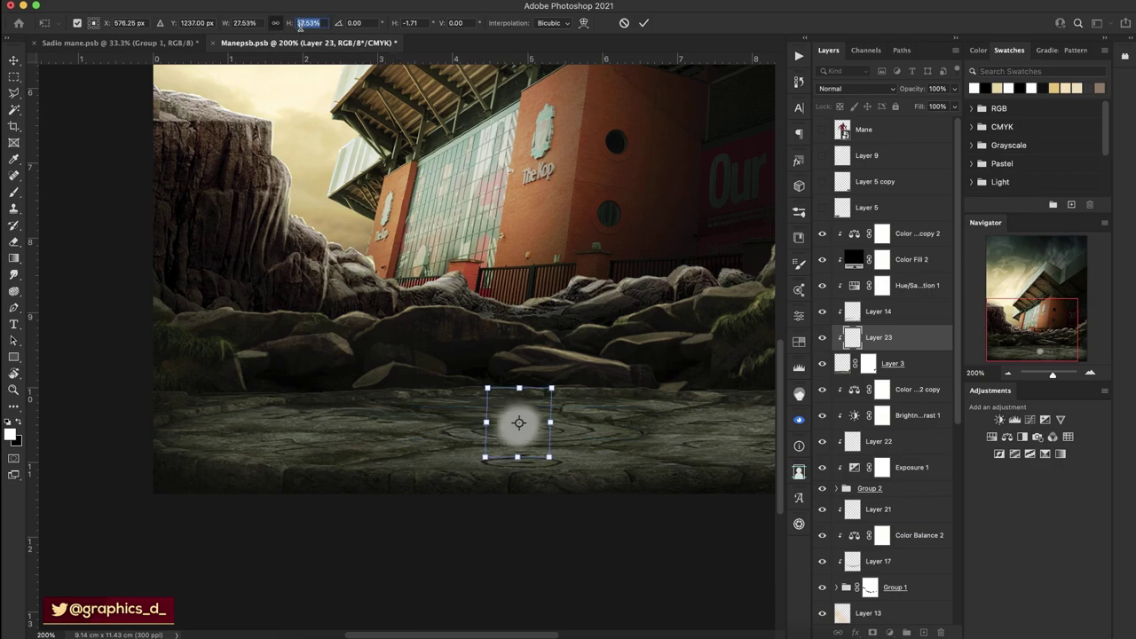
pyautogui.moveTo(298, 78); pyautogui.dragTo(272, 124)
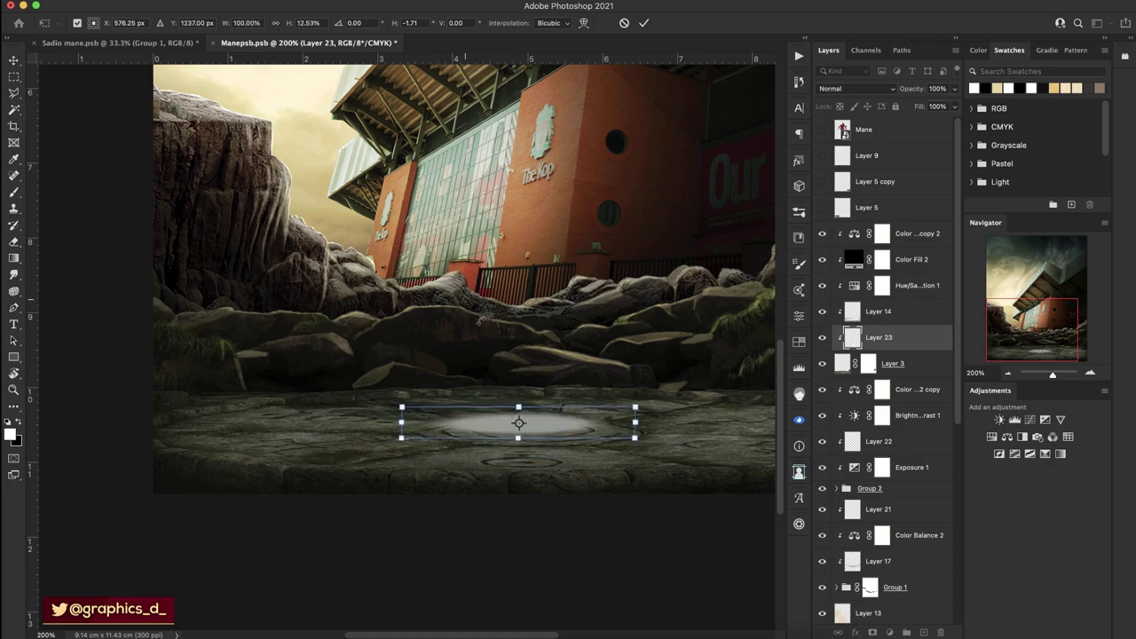
pyautogui.moveTo(518, 408); pyautogui.dragTo(519, 405)
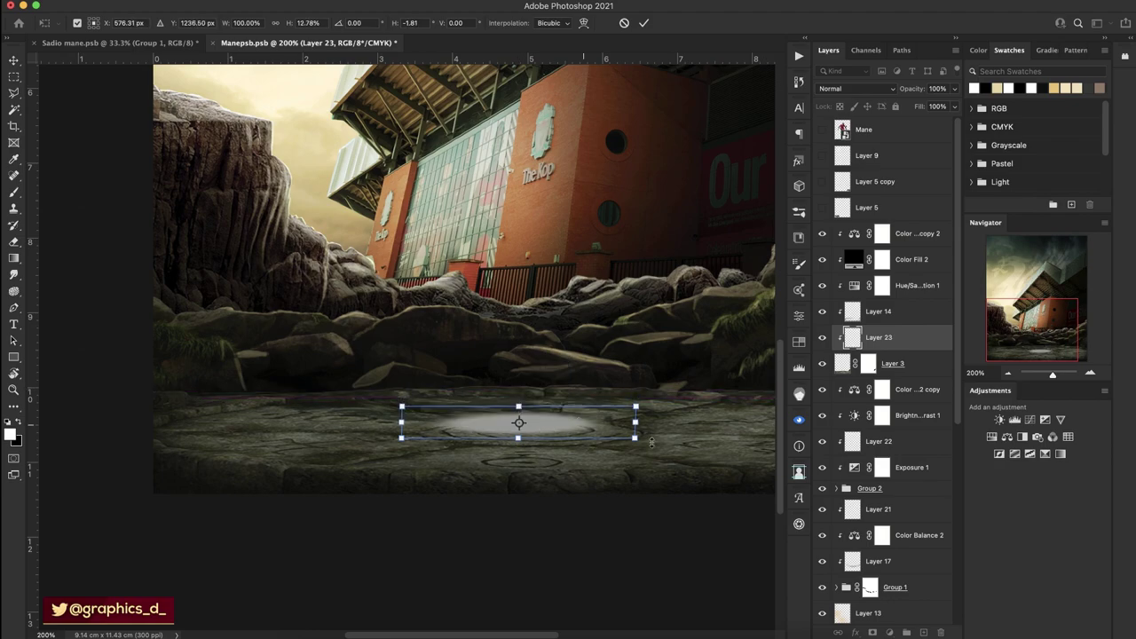
pyautogui.moveTo(636, 424); pyautogui.dragTo(747, 425)
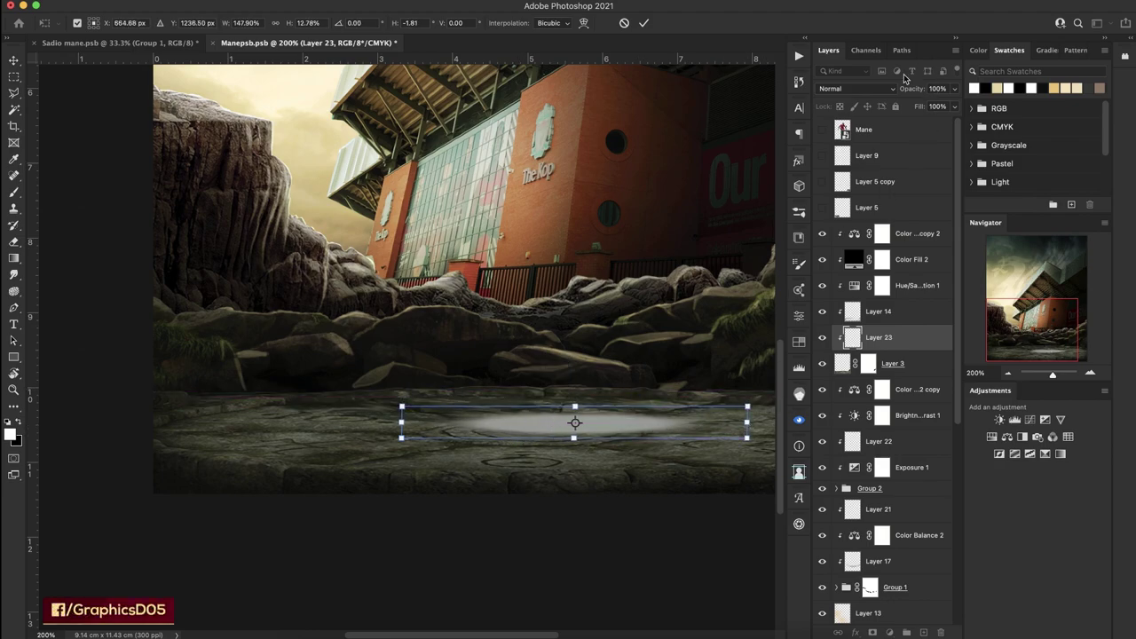
# Set the glow layer's blend mode to Overlay and commit the transform.
pyautogui.click(854, 88)
pyautogui.click(839, 258)
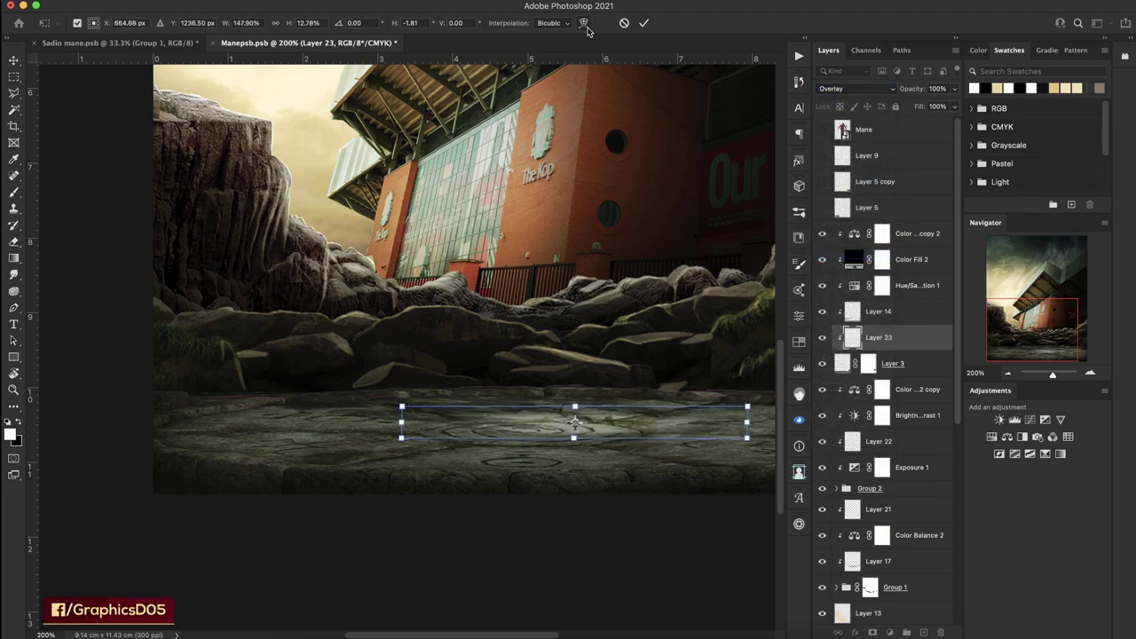
pyautogui.click(641, 28)
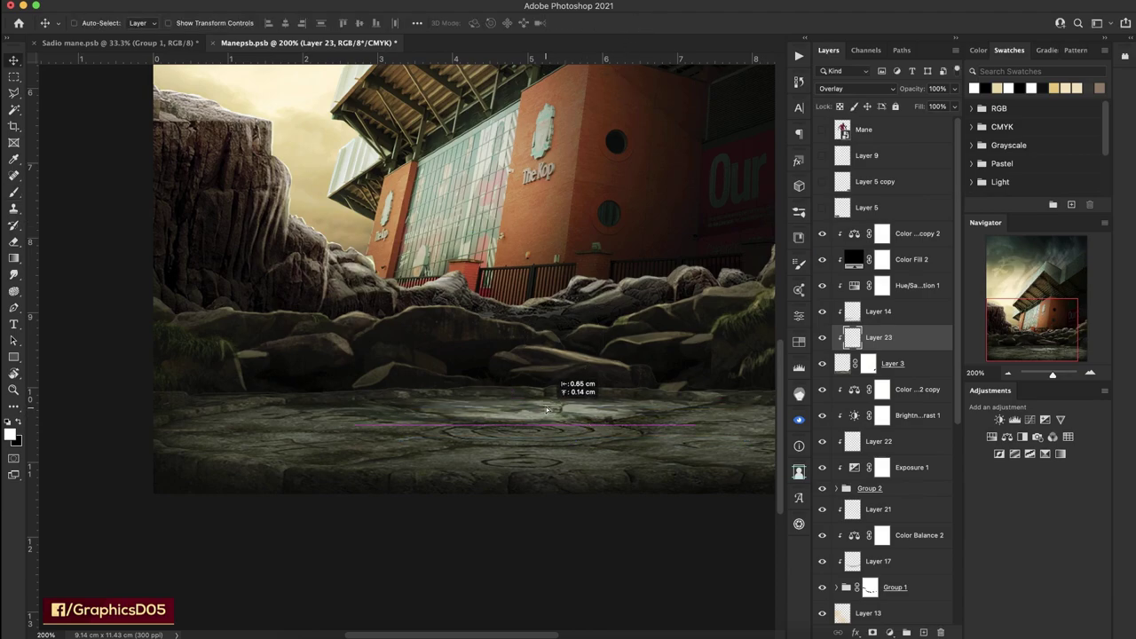
pyautogui.moveTo(634, 438); pyautogui.dragTo(492, 365)
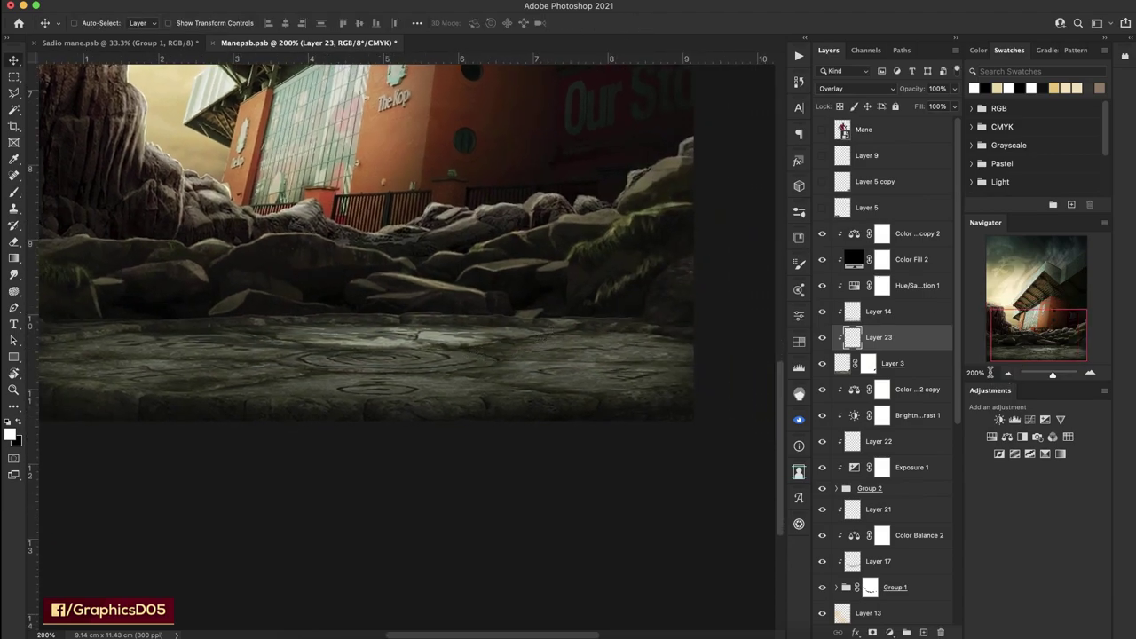
# Tilt the canvas view and pick the soft round brush at 70 px.
pyautogui.press('r')
pyautogui.moveTo(563, 325); pyautogui.dragTo(633, 273)
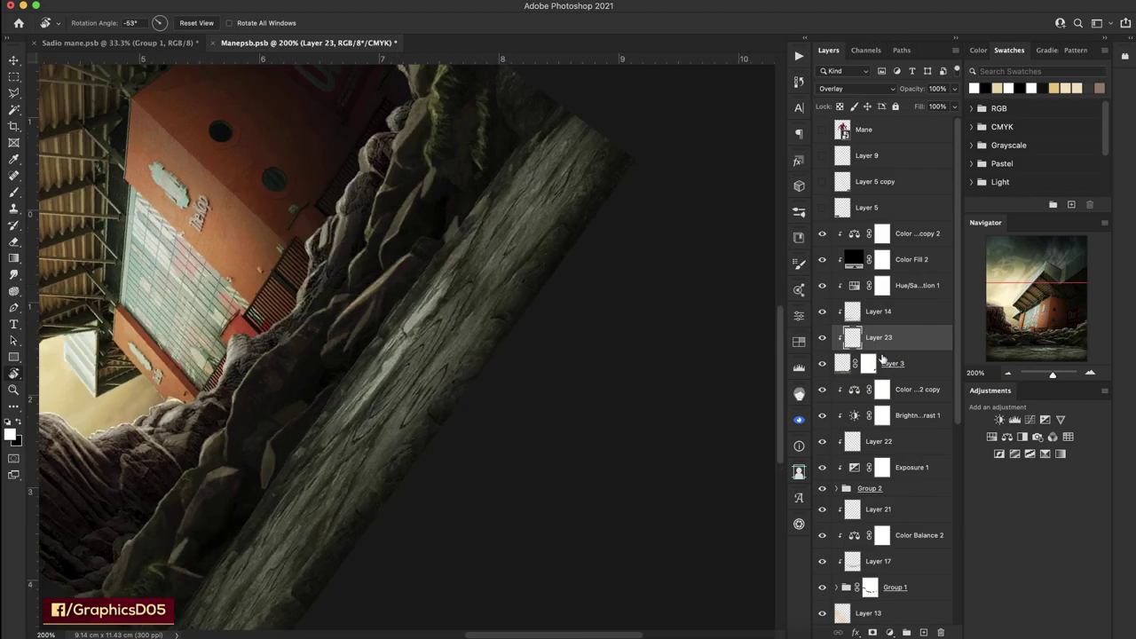
pyautogui.press('b')
pyautogui.rightClick(503, 255)
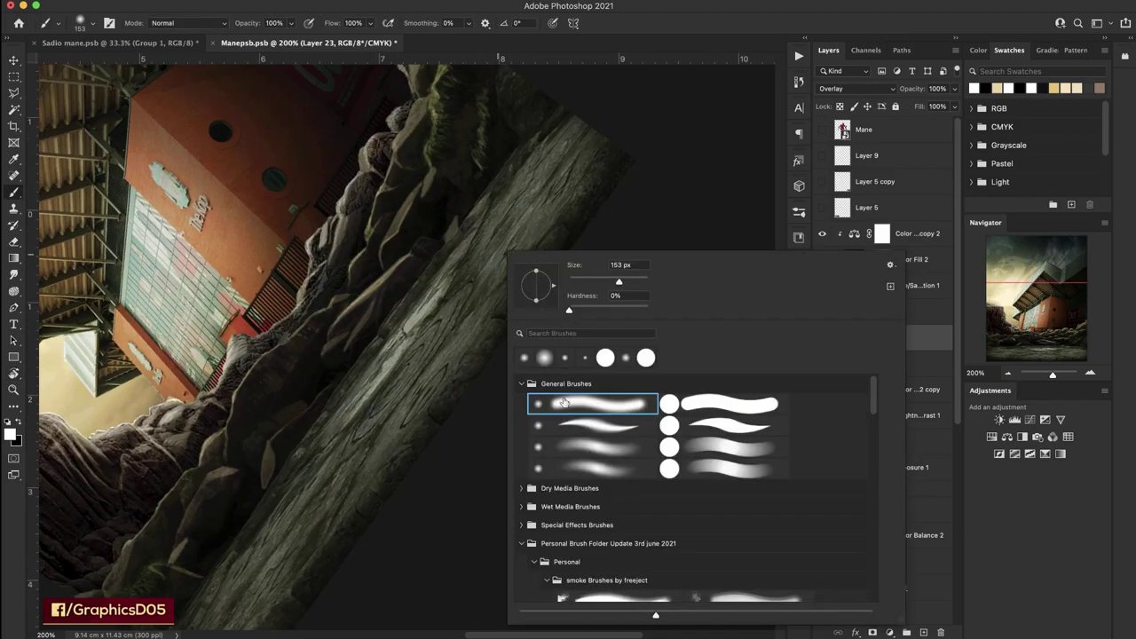
pyautogui.click(573, 412)
pyautogui.moveTo(619, 281); pyautogui.dragTo(597, 283)
pyautogui.click(327, 37)
# Paint soft light strokes on several patches of the stone floor near the rocks.
pyautogui.moveTo(471, 280); pyautogui.dragTo(559, 154)
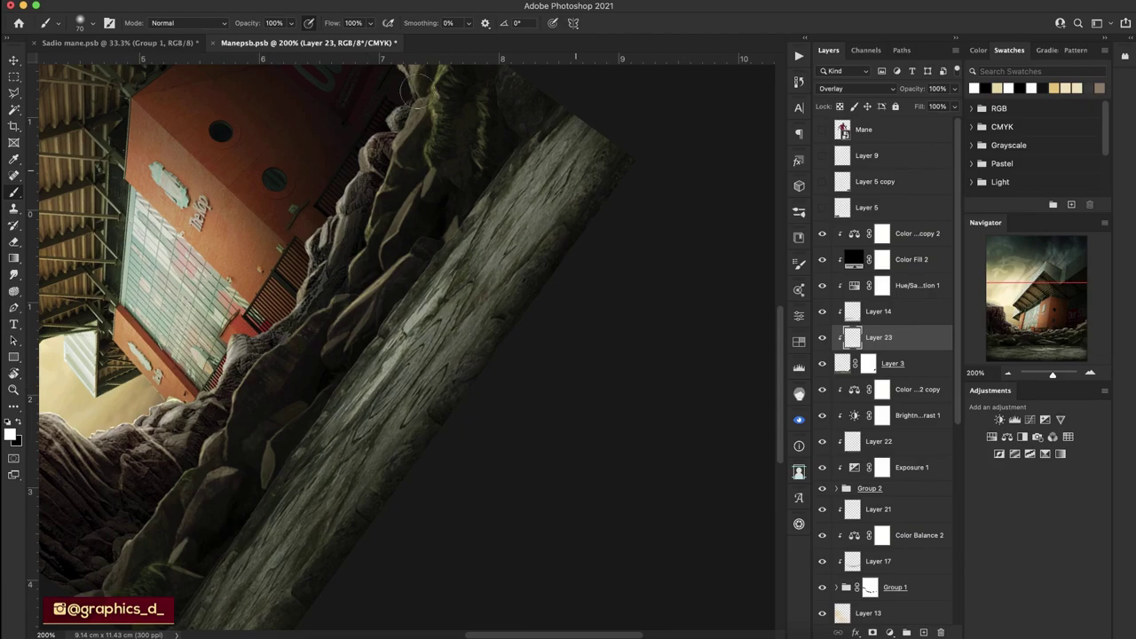
pyautogui.moveTo(471, 245); pyautogui.dragTo(488, 253)
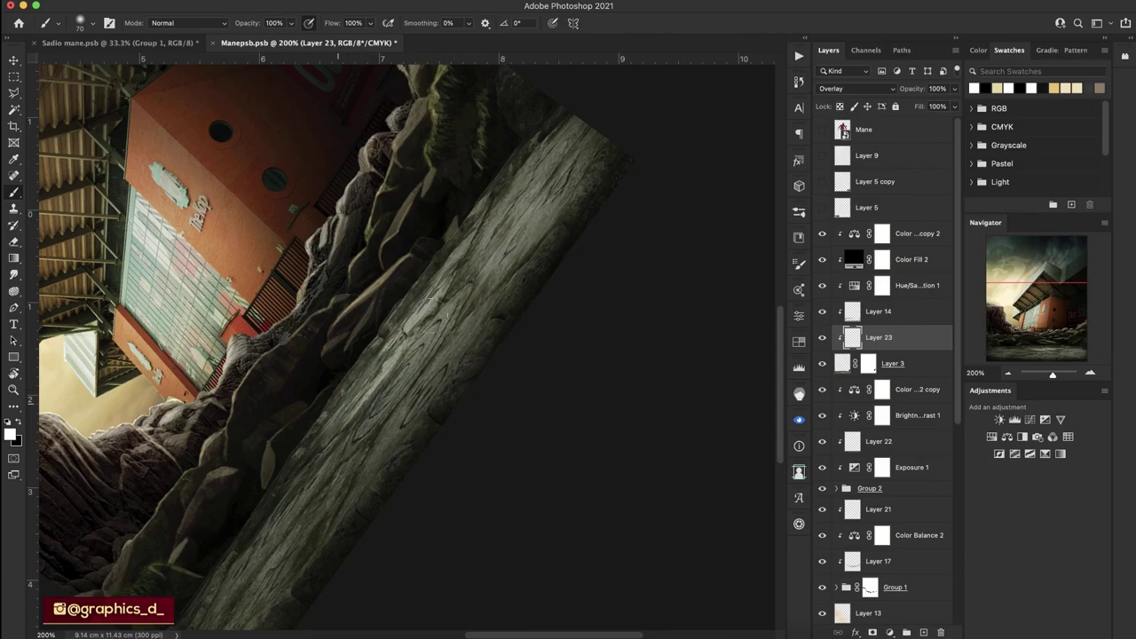
pyautogui.moveTo(429, 302); pyautogui.dragTo(421, 306)
pyautogui.moveTo(510, 186)
pyautogui.mouseDown()
pyautogui.moveTo(463, 269)
pyautogui.moveTo(545, 226)
pyautogui.mouseUp()
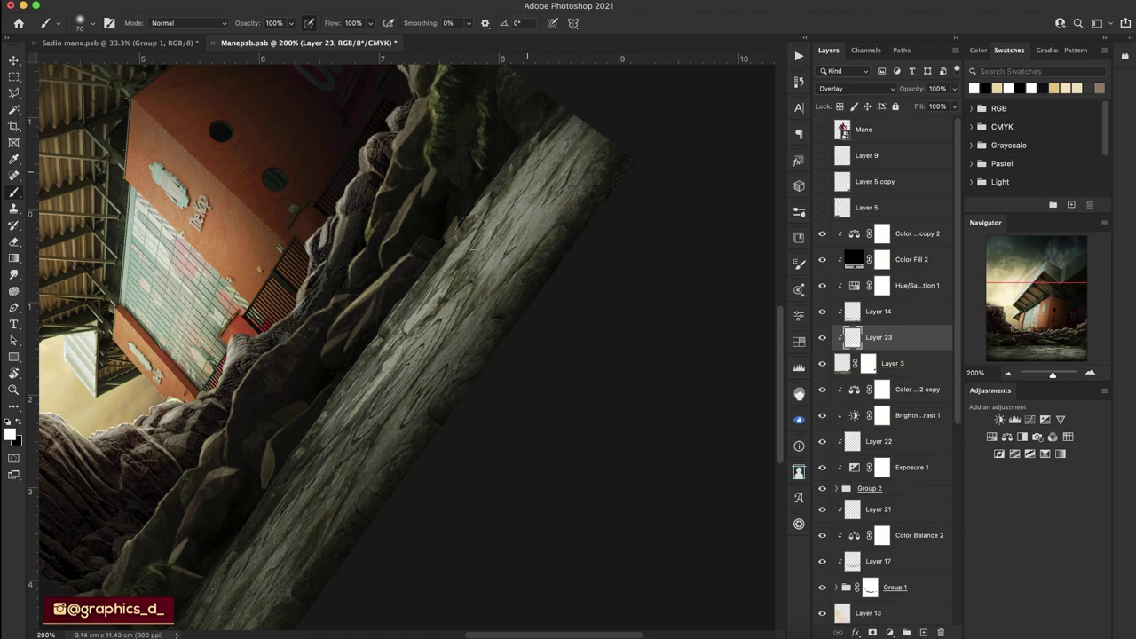
# Rotate the view back upright and zoom to 300% on the stadium.
pyautogui.click(1008, 373)
pyautogui.click(1008, 374)
pyautogui.press('r')
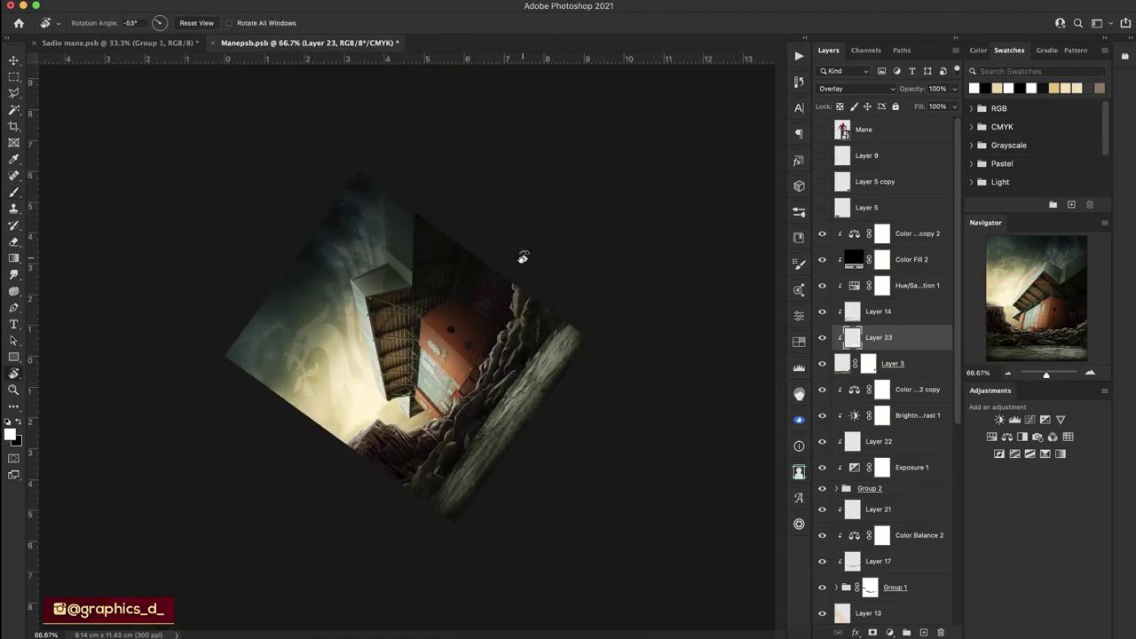
pyautogui.moveTo(520, 254)
pyautogui.mouseDown()
pyautogui.moveTo(524, 289)
pyautogui.moveTo(450, 345)
pyautogui.moveTo(438, 320)
pyautogui.mouseUp()
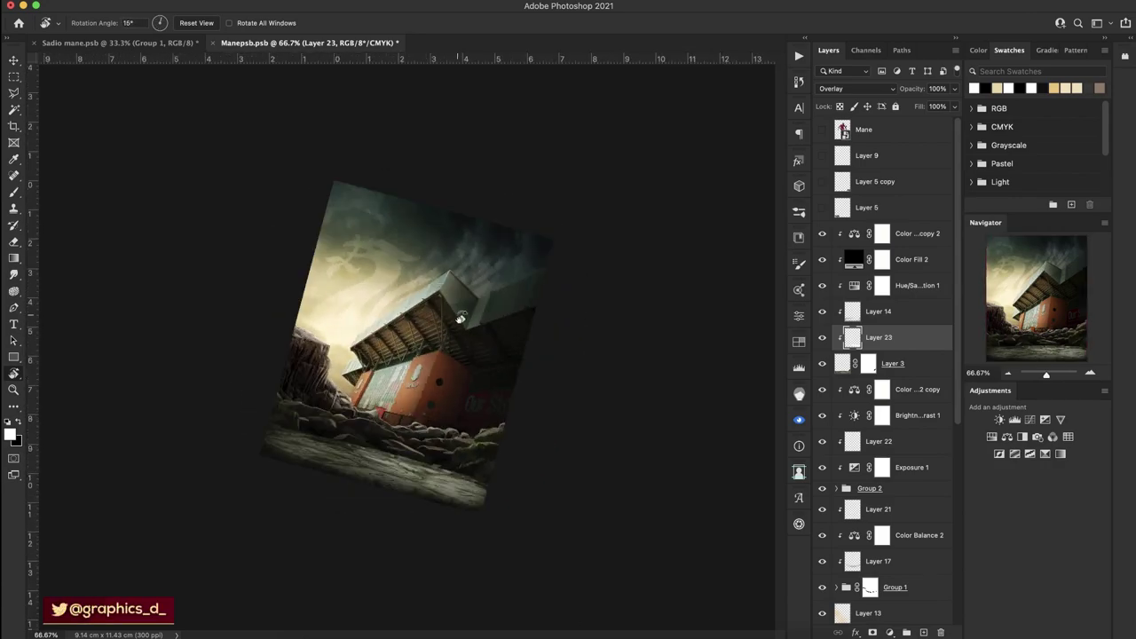
pyautogui.moveTo(438, 319); pyautogui.dragTo(500, 276)
pyautogui.click(1090, 372)
pyautogui.click(1090, 372)
pyautogui.click(1090, 372)
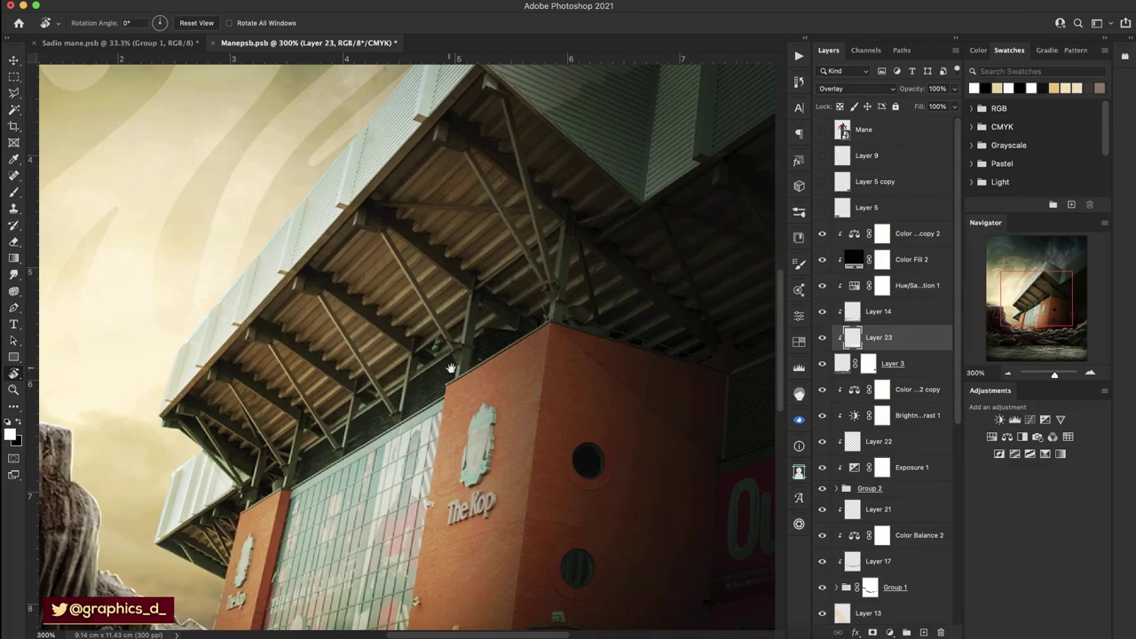
# Add a new layer above Color Fill 3 and set a 194 px soft brush.
pyautogui.moveTo(451, 367); pyautogui.dragTo(502, 225)
pyautogui.scroll(-5, 863, 466)
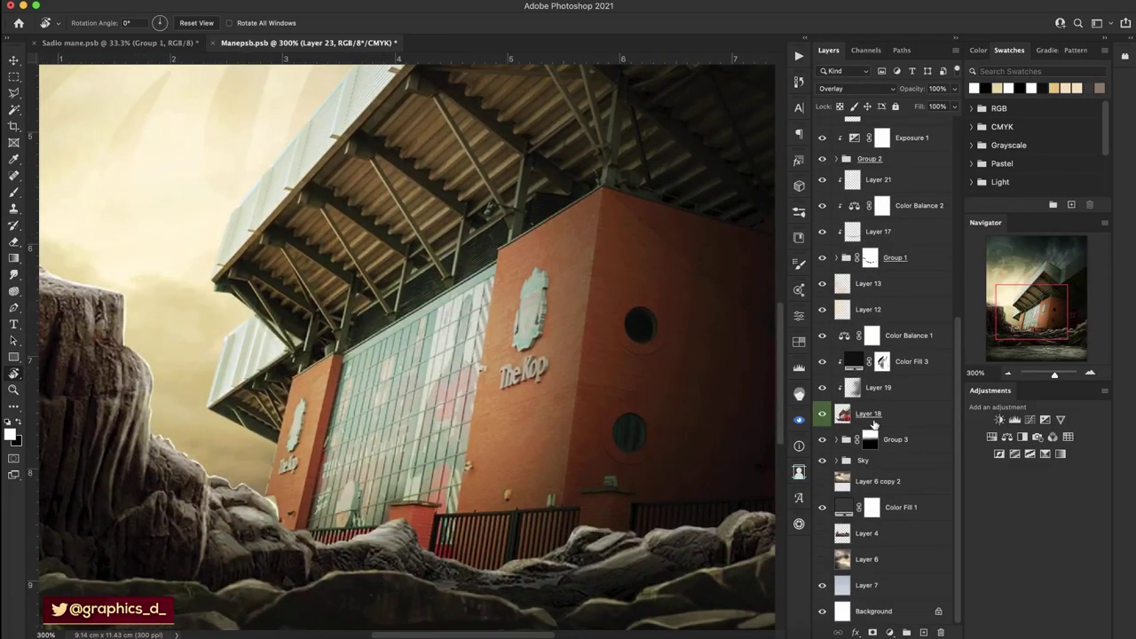
pyautogui.click(896, 367)
pyautogui.click(923, 632)
pyautogui.press('b')
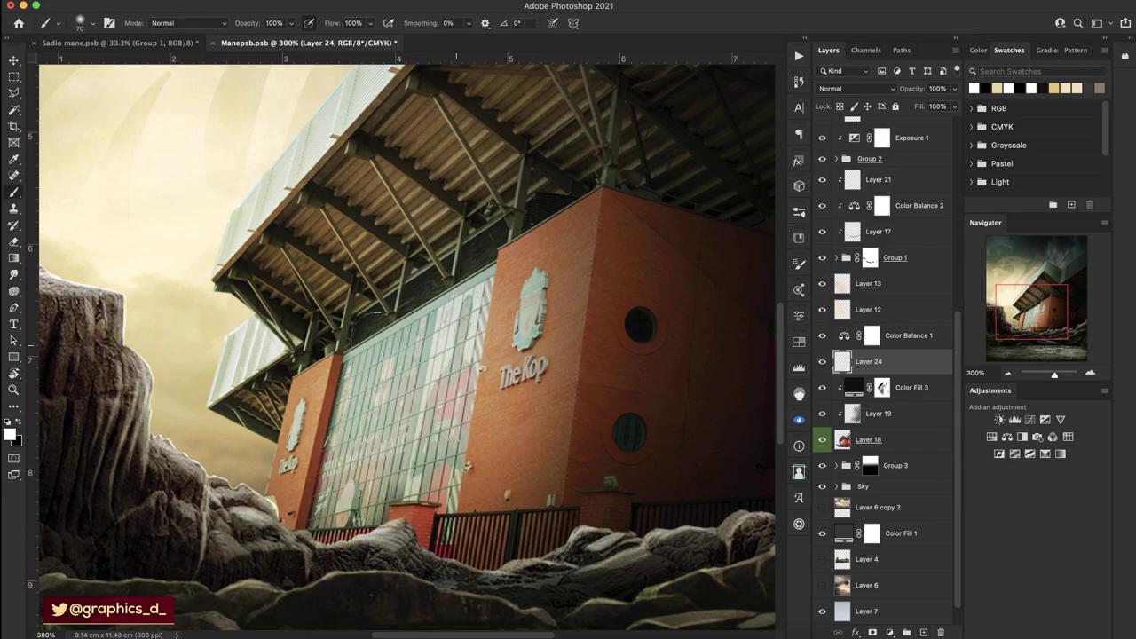
pyautogui.rightClick(340, 284)
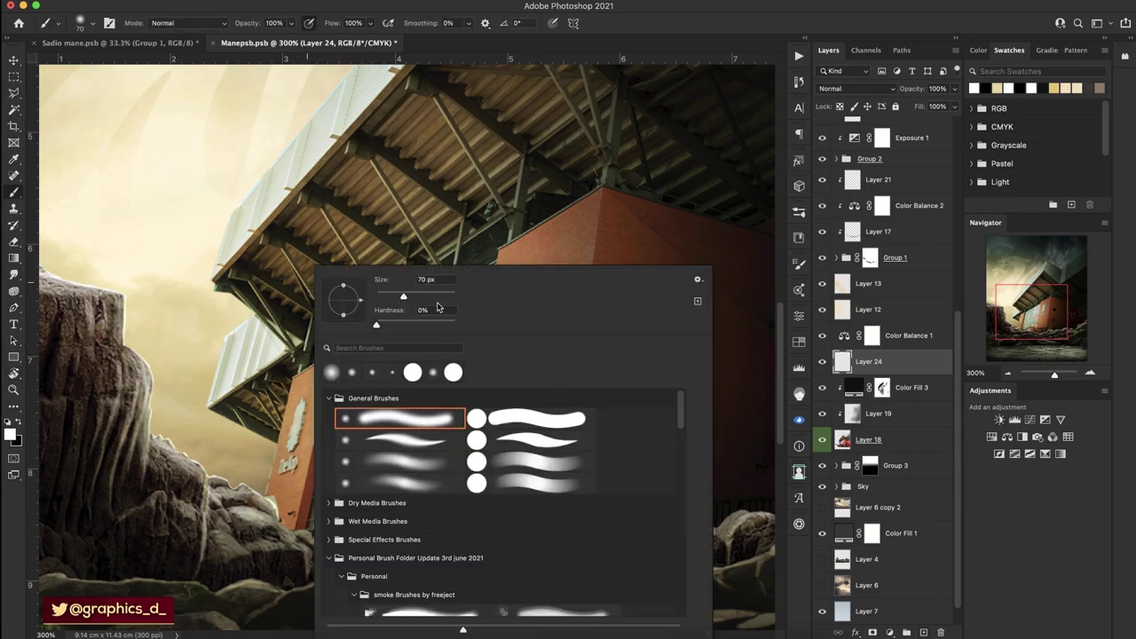
pyautogui.moveTo(427, 293); pyautogui.dragTo(435, 294)
pyautogui.press('Return')
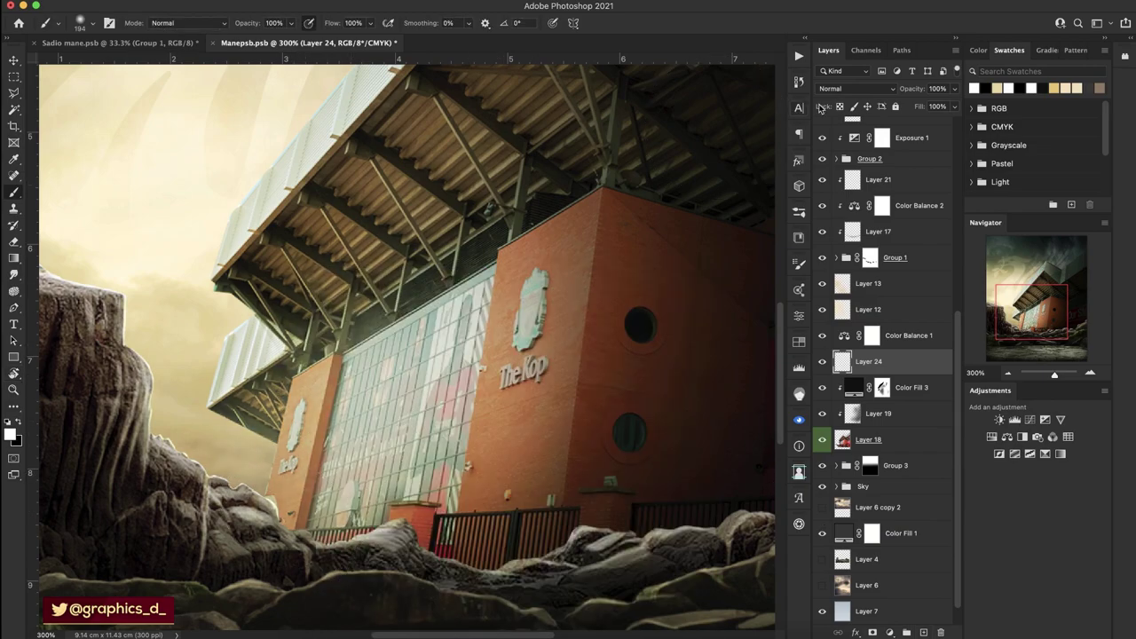
# Set the new layer to Overlay and brush soft light over the stadium, Kop wall and rocks.
pyautogui.click(854, 89)
pyautogui.click(835, 254)
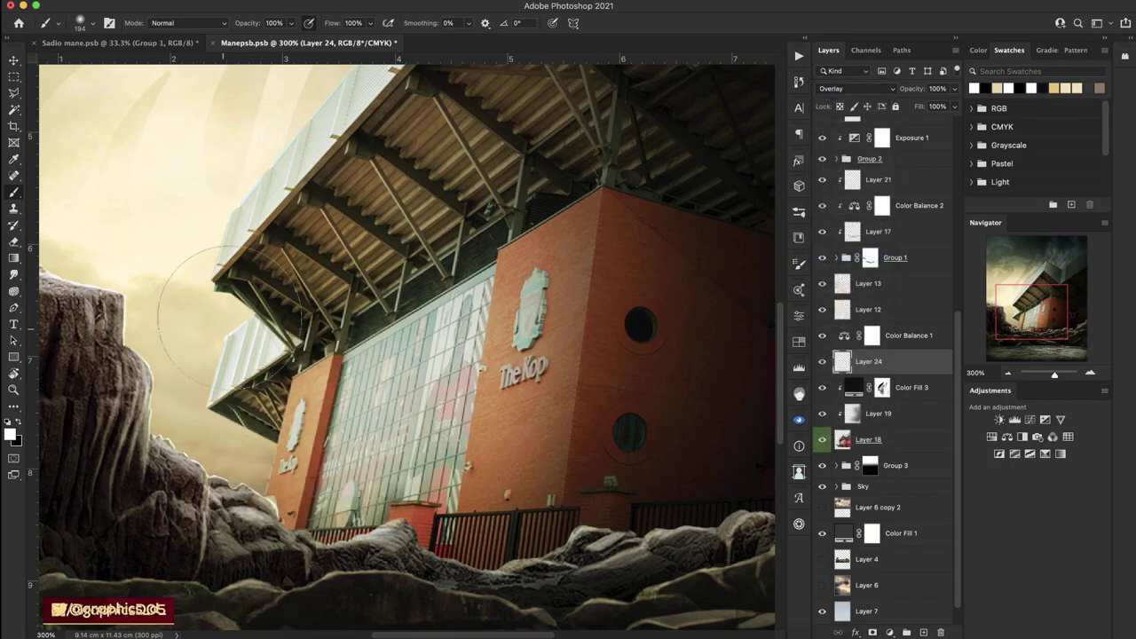
pyautogui.scroll(5, 355, 240)
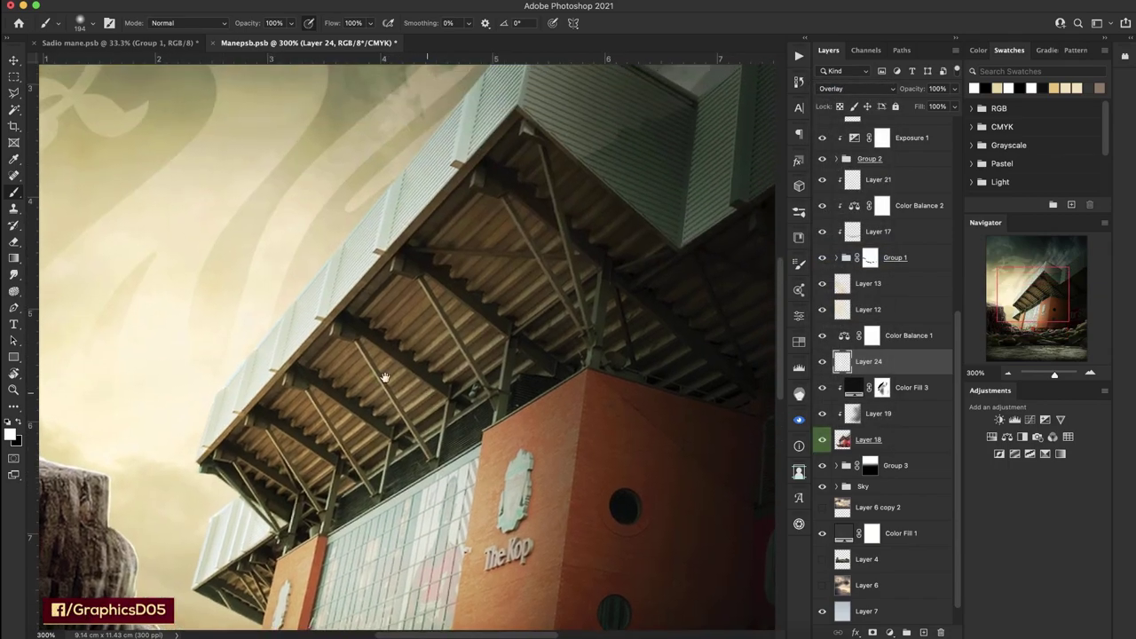
pyautogui.scroll(5, 377, 239)
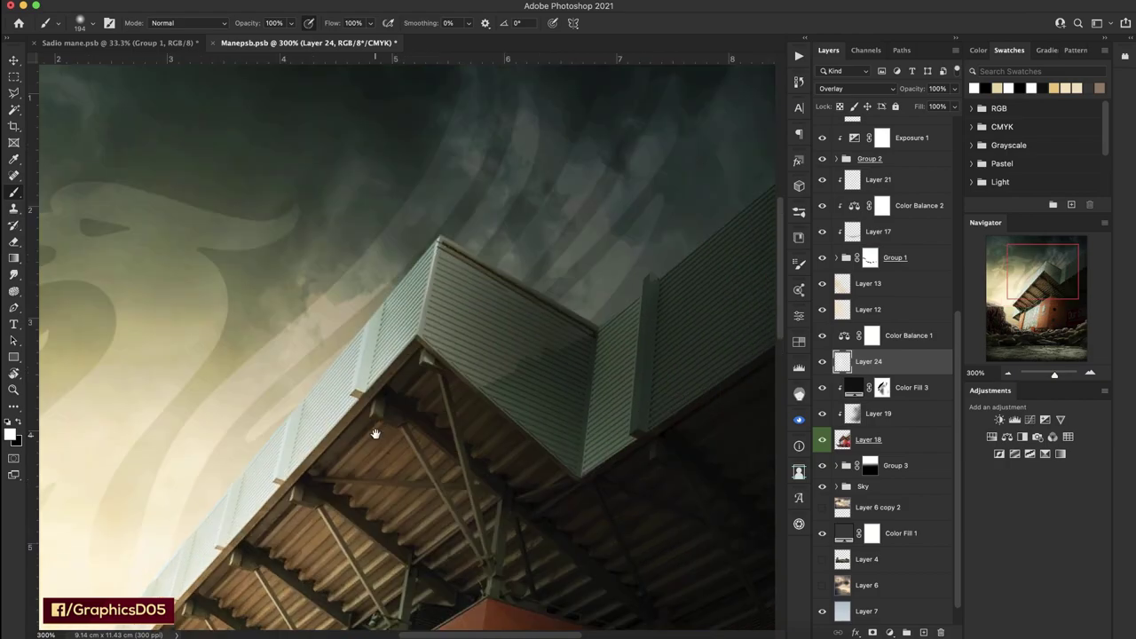
pyautogui.scroll(5, 532, 319)
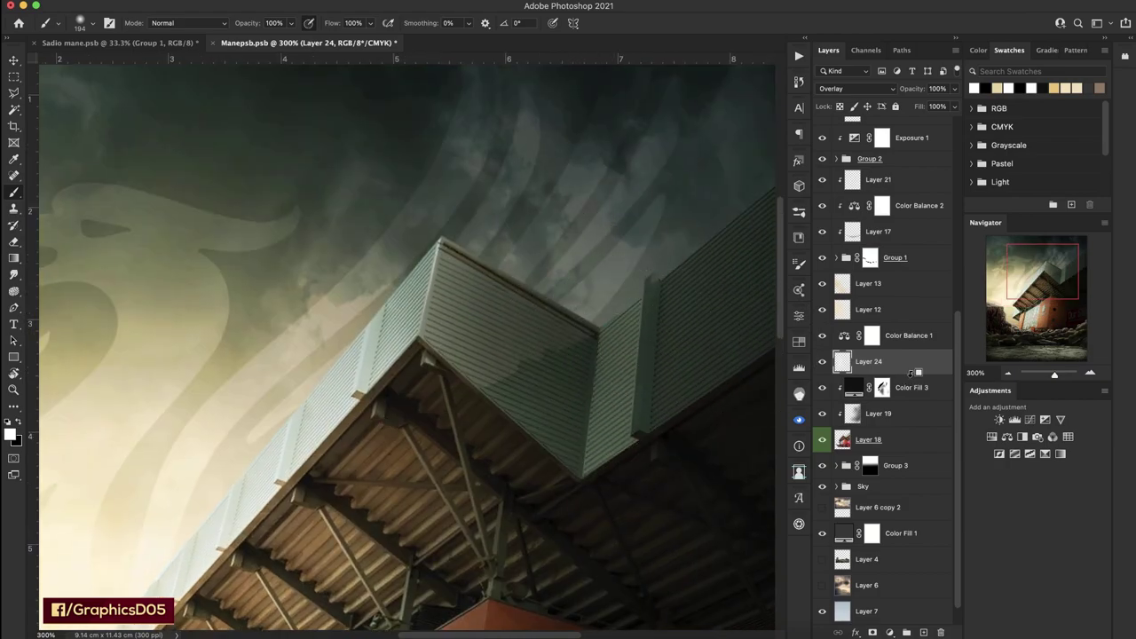
pyautogui.moveTo(637, 245)
pyautogui.mouseDown()
pyautogui.moveTo(483, 394)
pyautogui.moveTo(530, 254)
pyautogui.mouseUp()
pyautogui.moveTo(243, 500); pyautogui.dragTo(486, 233)
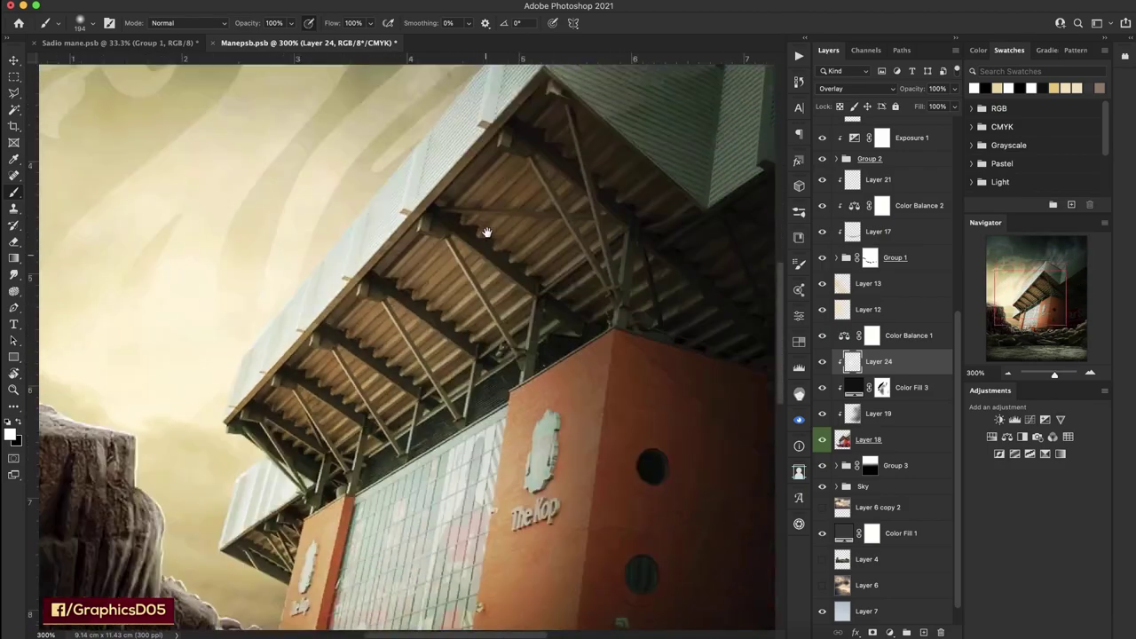
pyautogui.moveTo(533, 497); pyautogui.dragTo(435, 177)
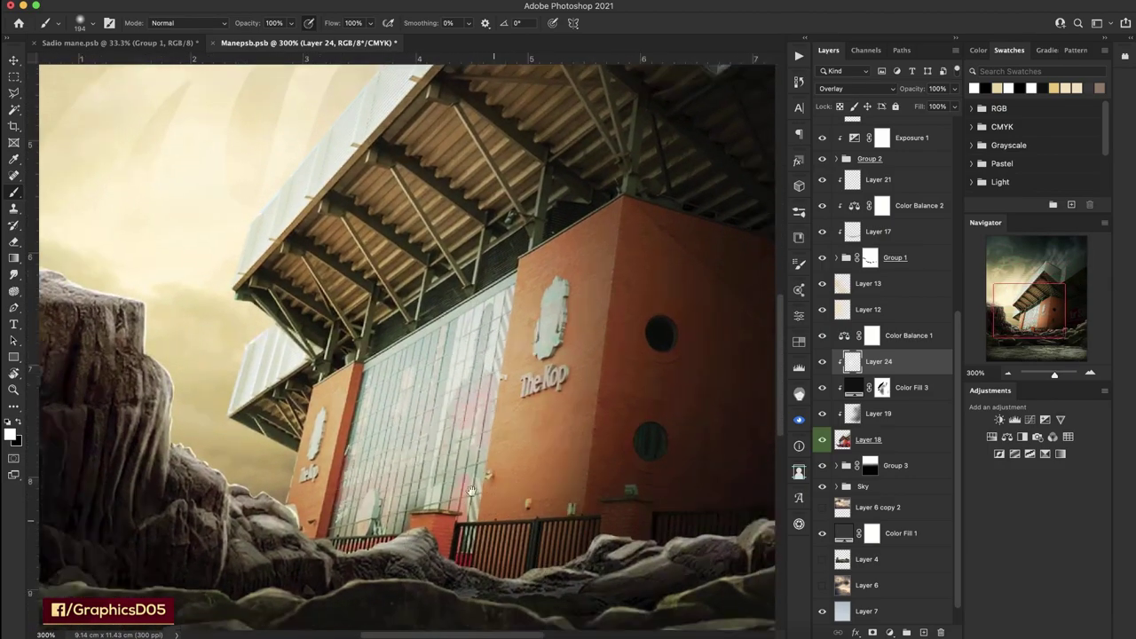
pyautogui.moveTo(560, 363); pyautogui.dragTo(525, 395)
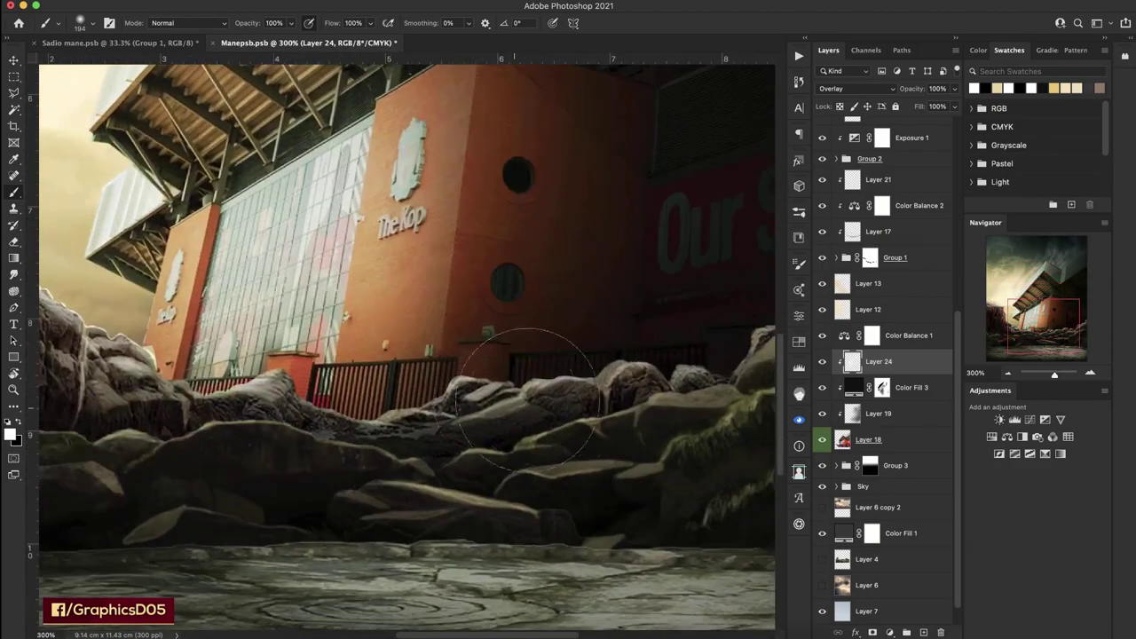
# Lower the new layer's Fill to 64%, then rotate and zoom in on the rocks.
pyautogui.click(1007, 372)
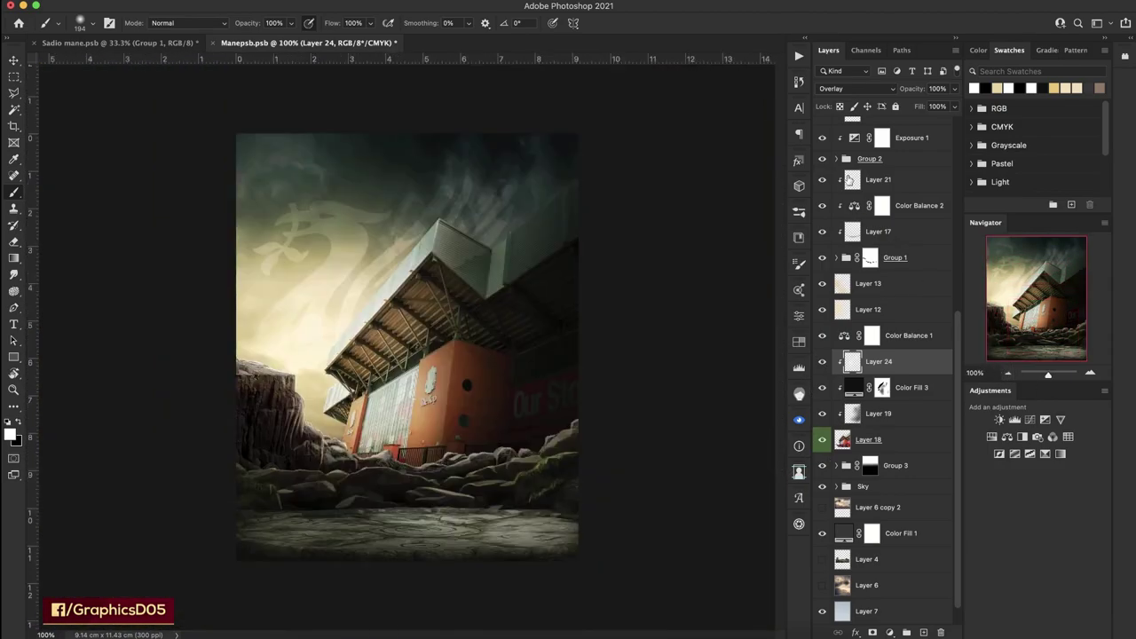
pyautogui.click(936, 106)
pyautogui.write('50')
pyautogui.press('Return')
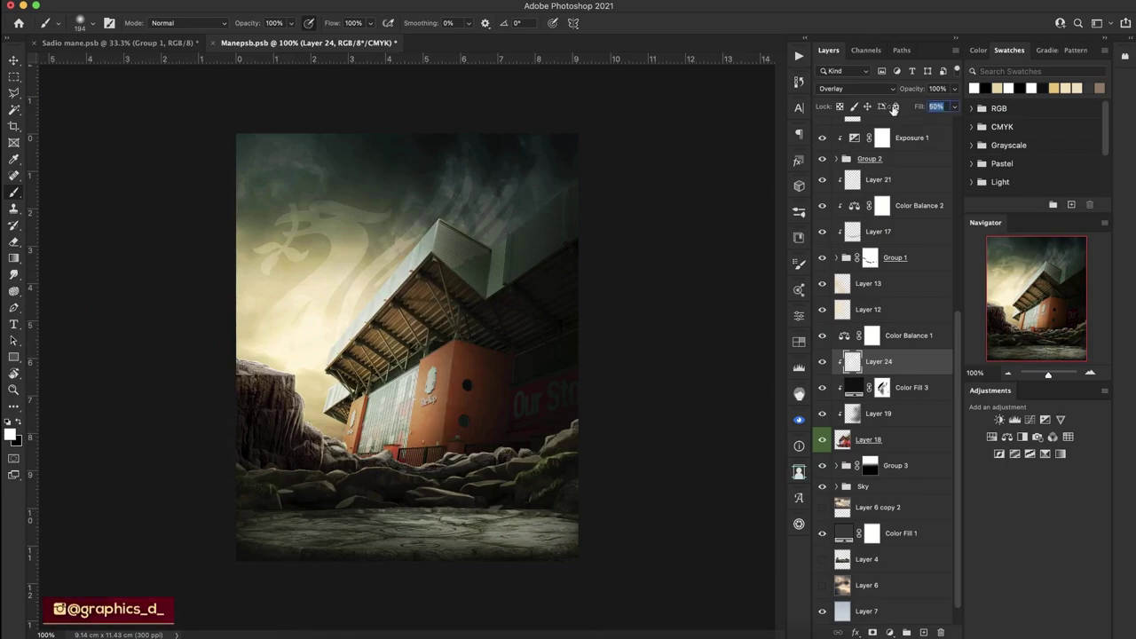
pyautogui.press('r')
pyautogui.moveTo(524, 173)
pyautogui.mouseDown()
pyautogui.moveTo(437, 380)
pyautogui.moveTo(453, 311)
pyautogui.mouseUp()
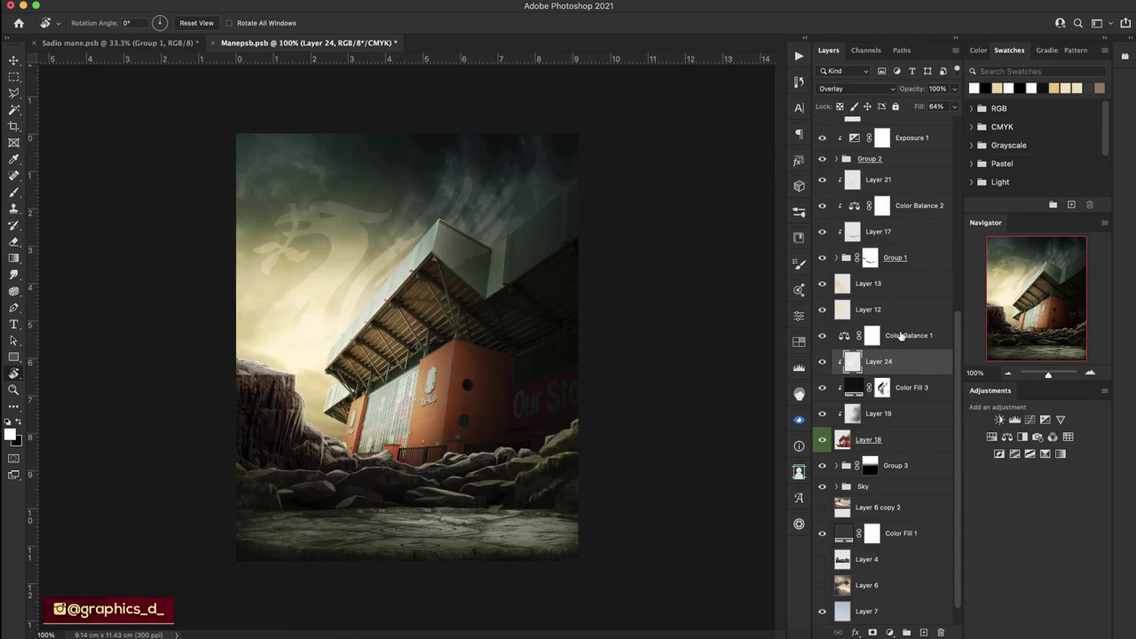
pyautogui.hotkey('ctrl', '+')
pyautogui.hotkey('ctrl', '+')
pyautogui.hotkey('ctrl', '+')
# Add a new layer above Layer 3 and choose the second soft general brush.
pyautogui.moveTo(508, 514)
pyautogui.mouseDown()
pyautogui.moveTo(644, 326)
pyautogui.moveTo(755, 289)
pyautogui.mouseUp()
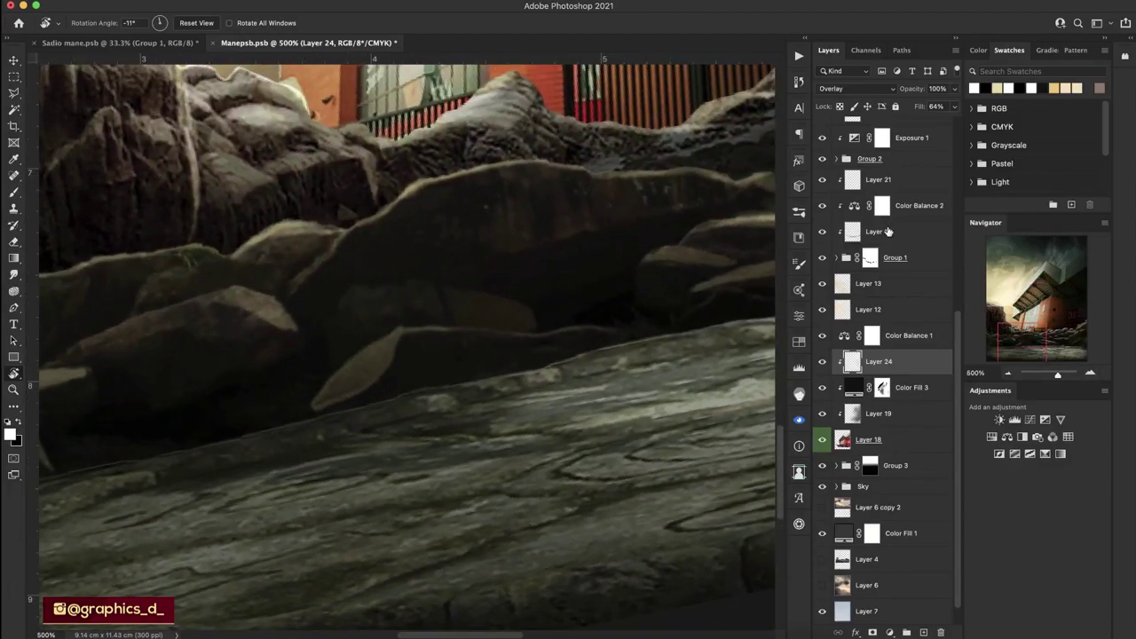
pyautogui.scroll(8, 888, 231)
pyautogui.click(914, 366)
pyautogui.click(923, 630)
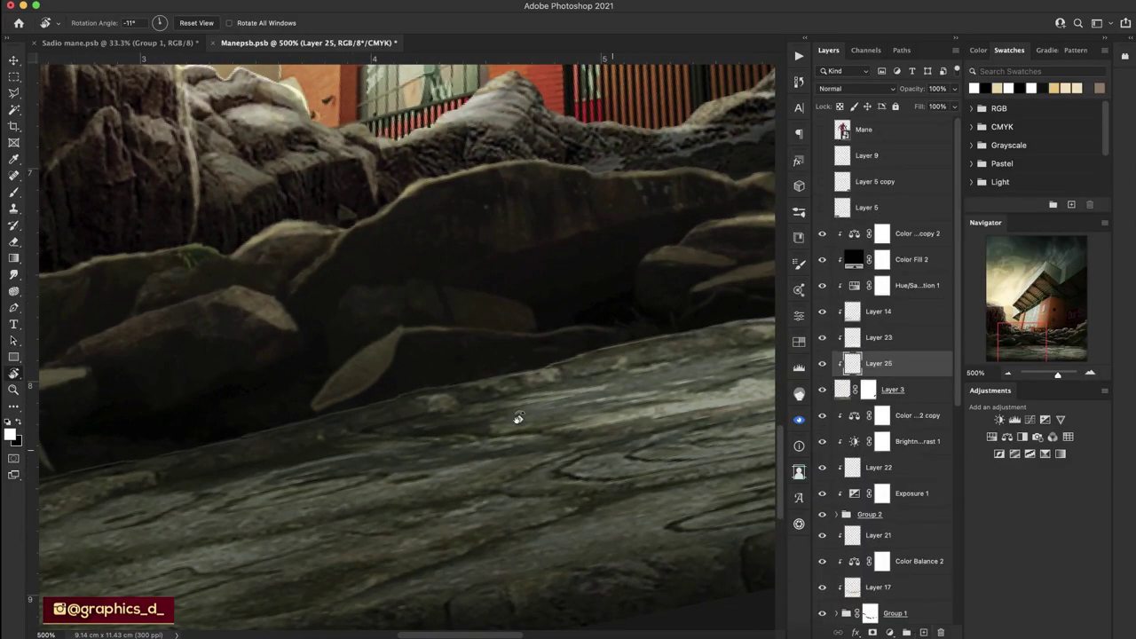
pyautogui.press('b')
pyautogui.rightClick(449, 295)
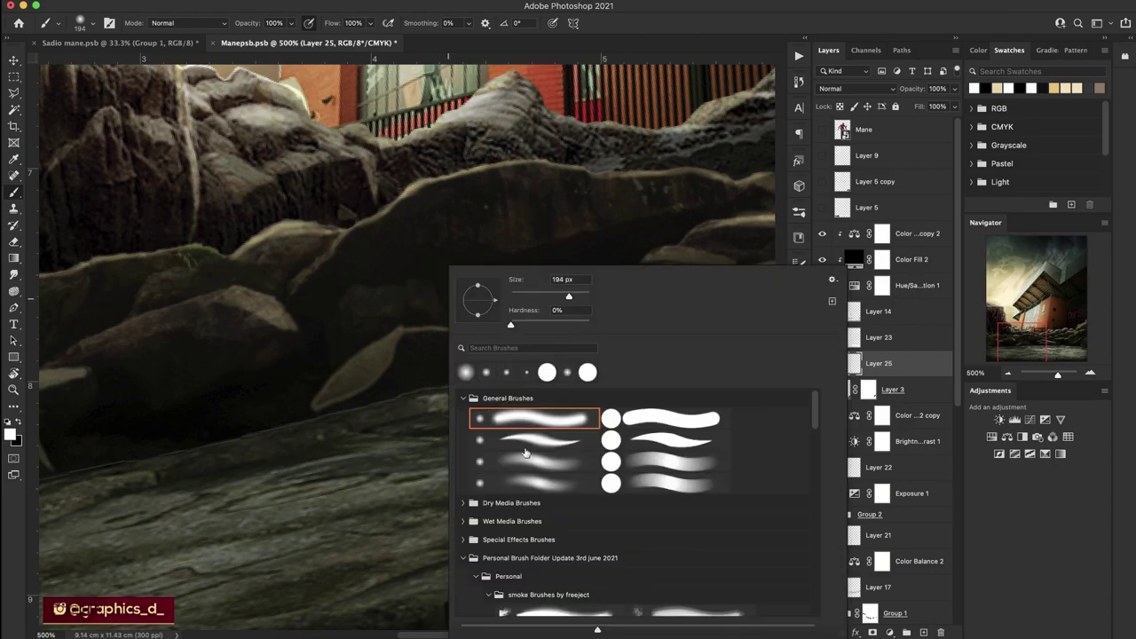
pyautogui.click(530, 440)
pyautogui.press('Return')
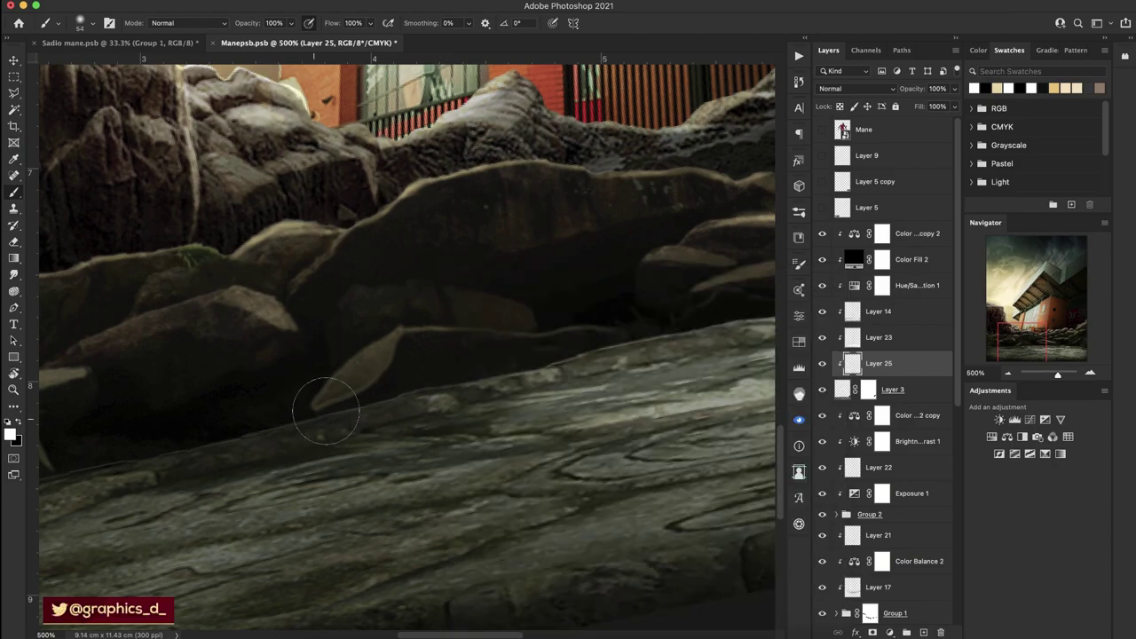
# Set Layer 25 to Overlay blending and shrink the brush to 30 px.
pyautogui.moveTo(745, 302); pyautogui.dragTo(545, 348)
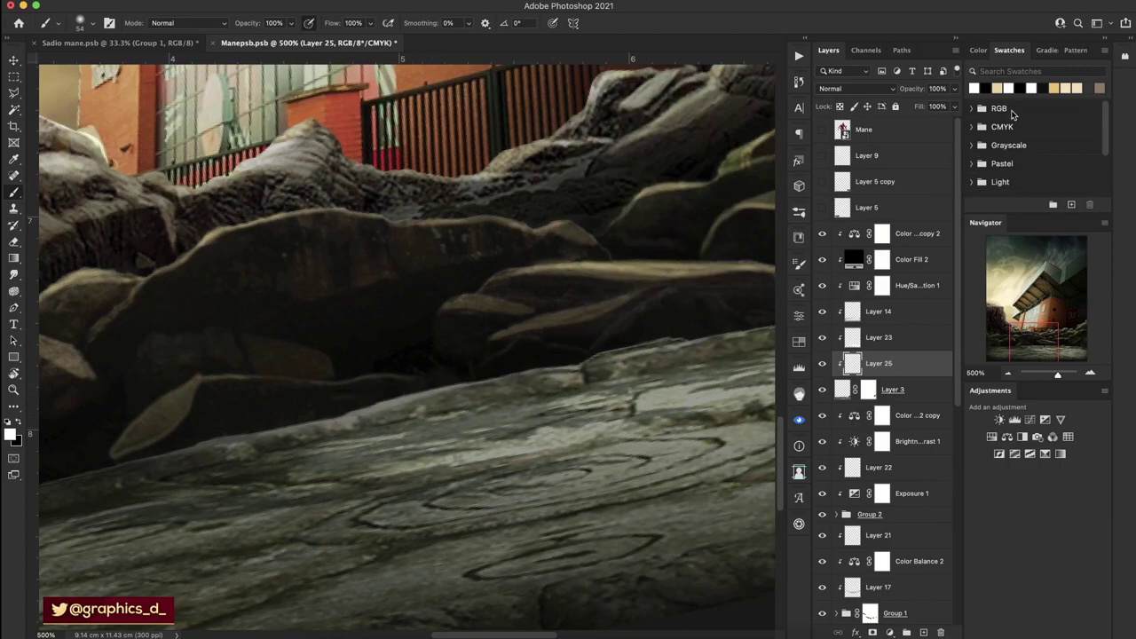
pyautogui.hscroll(-5, 261, 378)
pyautogui.scroll(-2, 262, 378)
pyautogui.hscroll(-3, 262, 378)
pyautogui.scroll(-1, 262, 378)
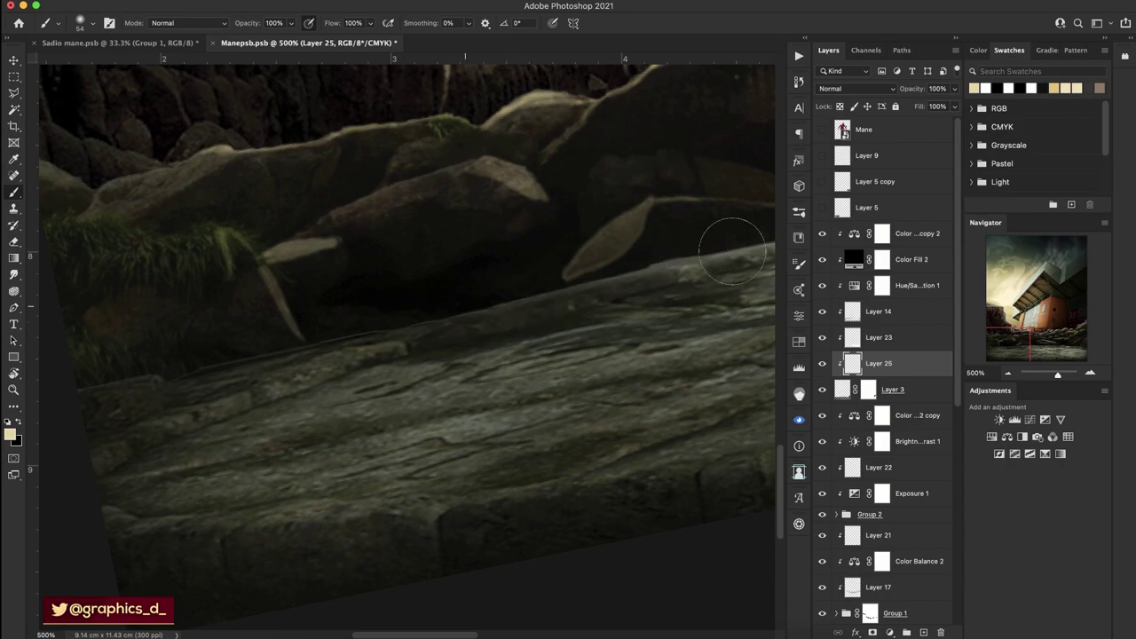
pyautogui.moveTo(680, 271); pyautogui.dragTo(362, 346)
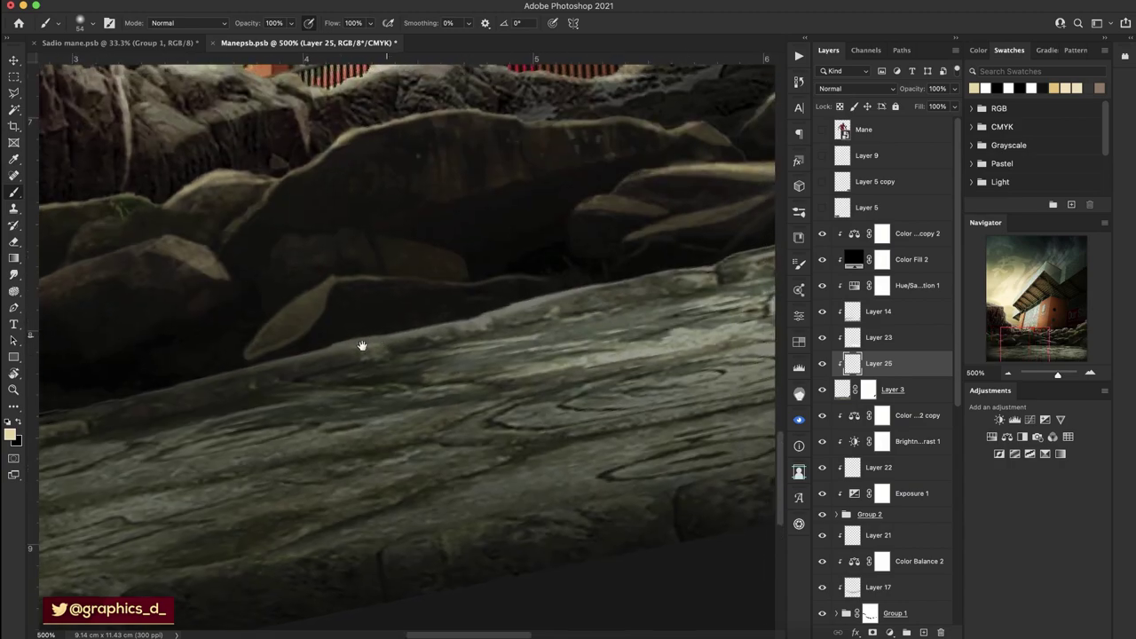
pyautogui.click(859, 88)
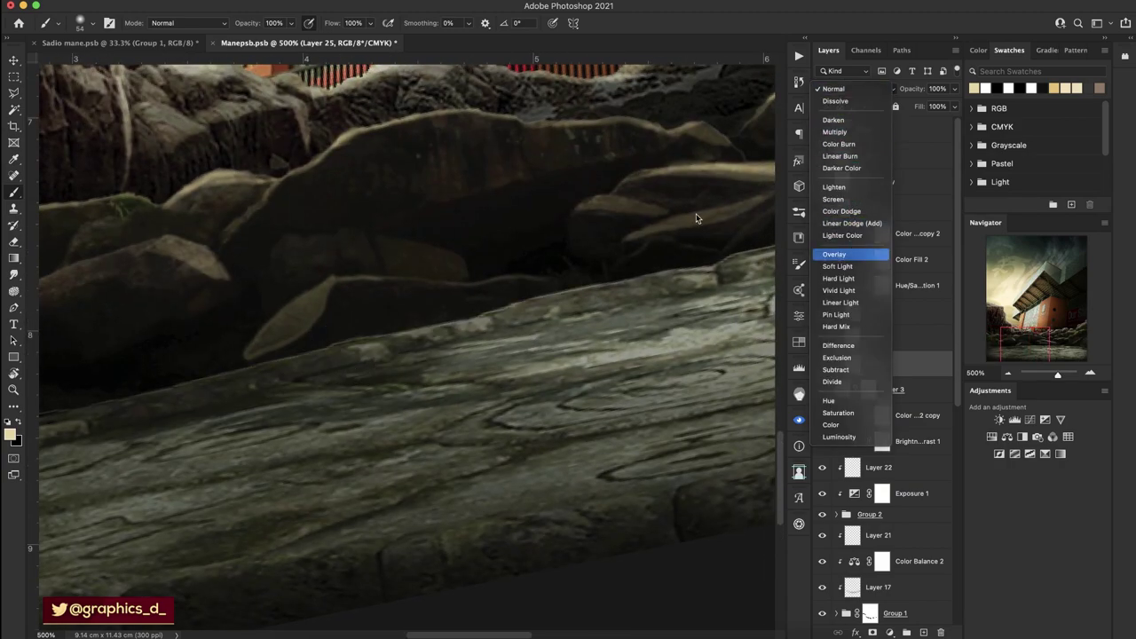
pyautogui.click(857, 253)
pyautogui.rightClick(512, 188)
pyautogui.moveTo(586, 212); pyautogui.dragTo(581, 213)
pyautogui.press('Return')
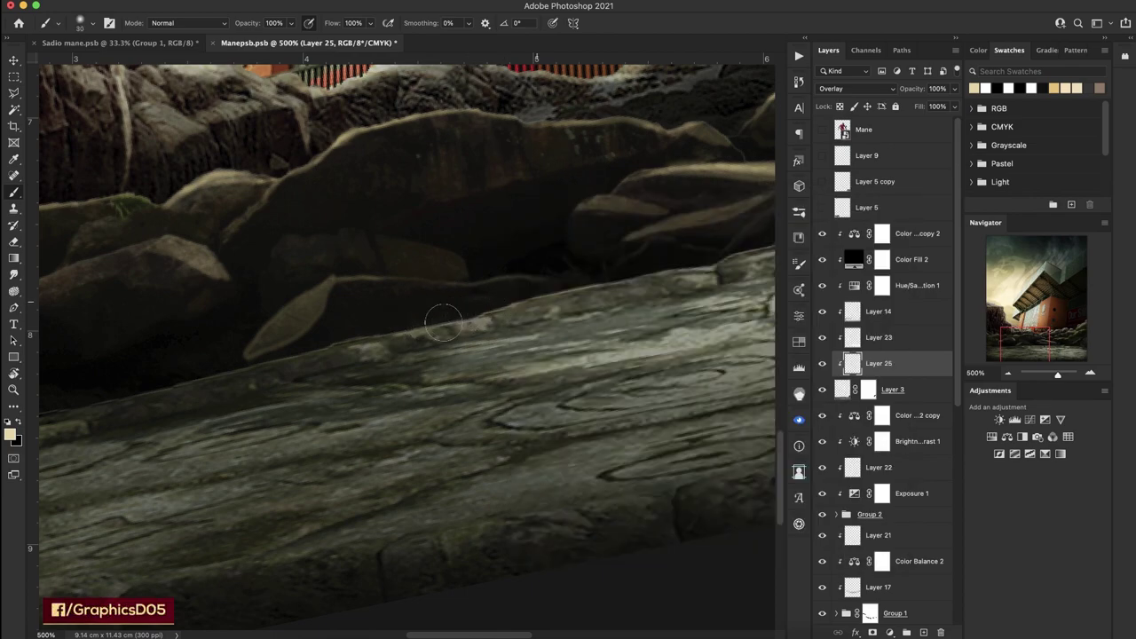
# Return Layer 25 to Normal and paint a warm tan highlight along the log's top edge.
pyautogui.click(853, 89)
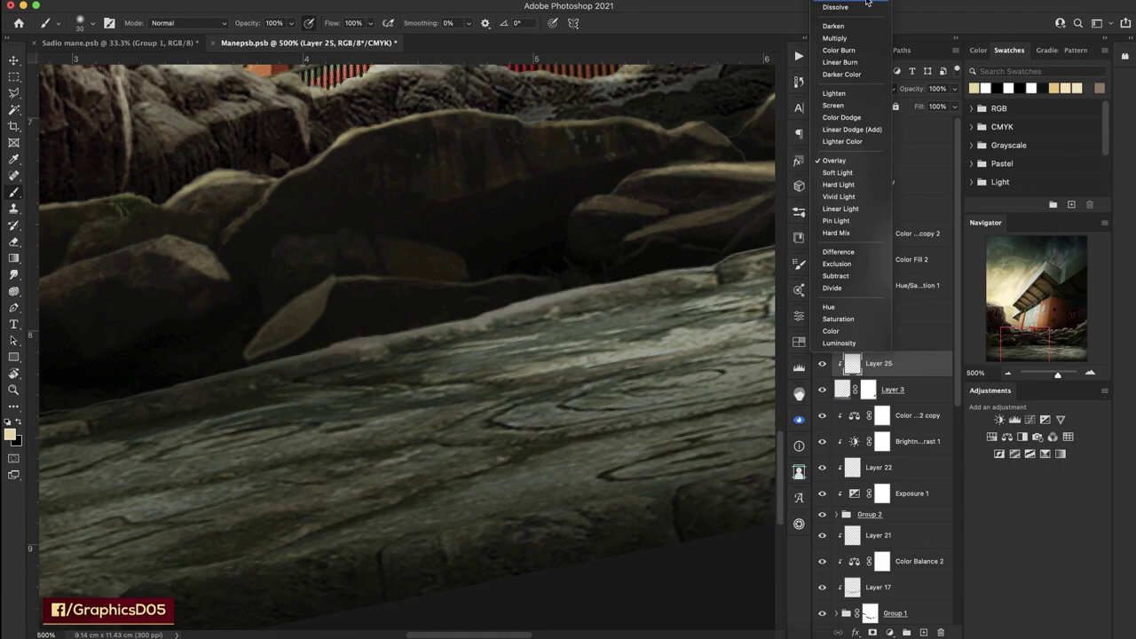
pyautogui.click(834, 6)
pyautogui.hscroll(5, 449, 287)
pyautogui.scroll(3, 449, 287)
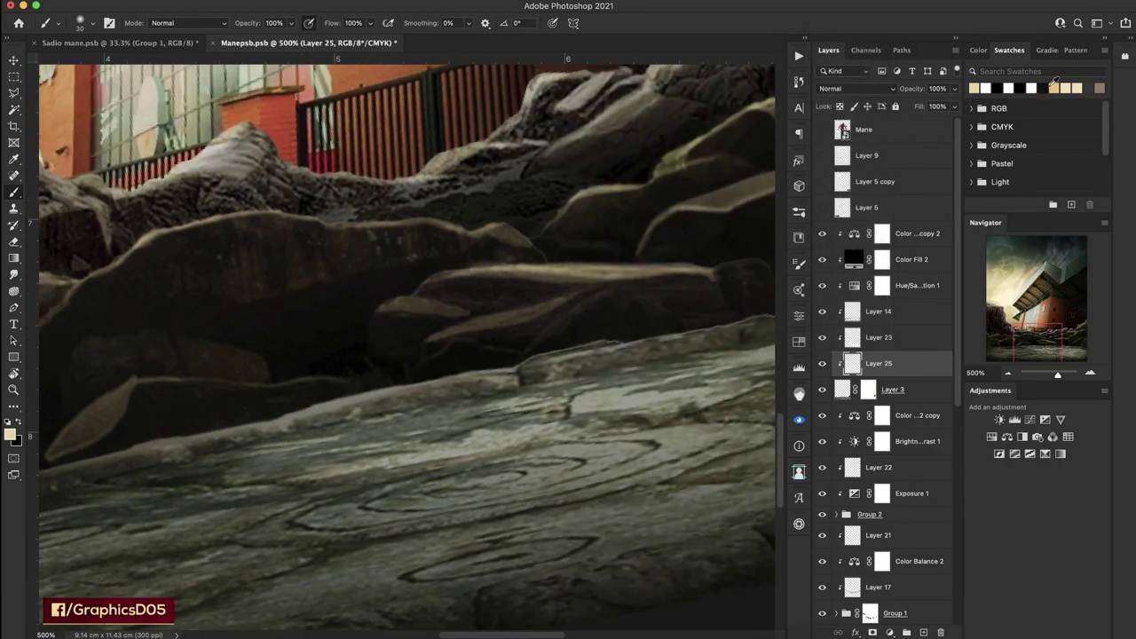
pyautogui.scroll(-3, 482, 317)
pyautogui.hscroll(-2, 482, 316)
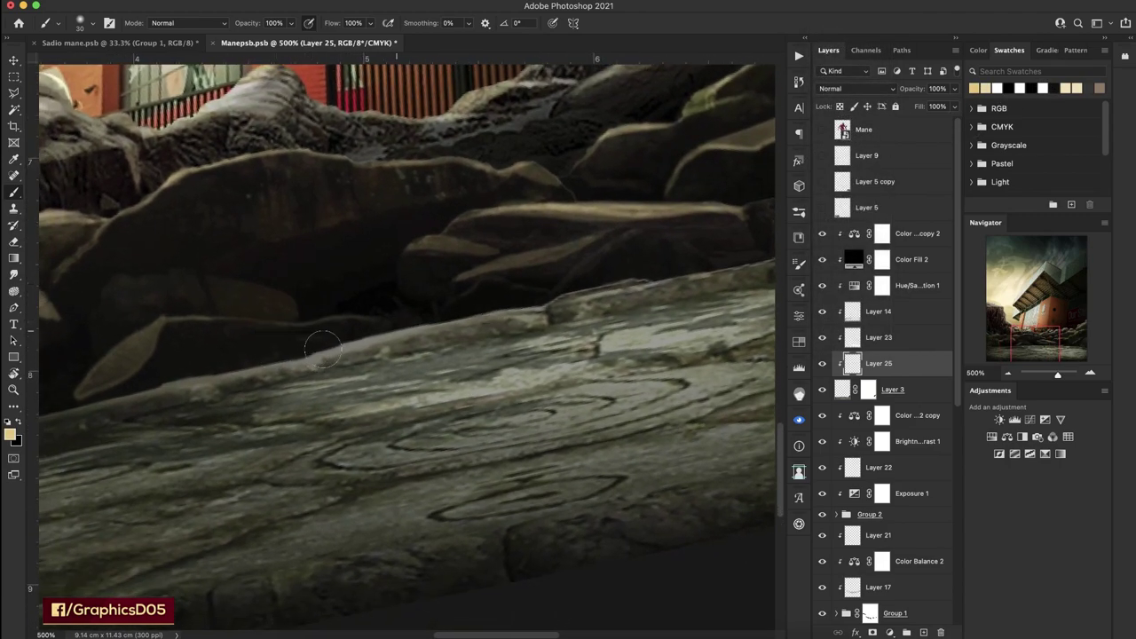
pyautogui.moveTo(323, 349); pyautogui.dragTo(739, 265)
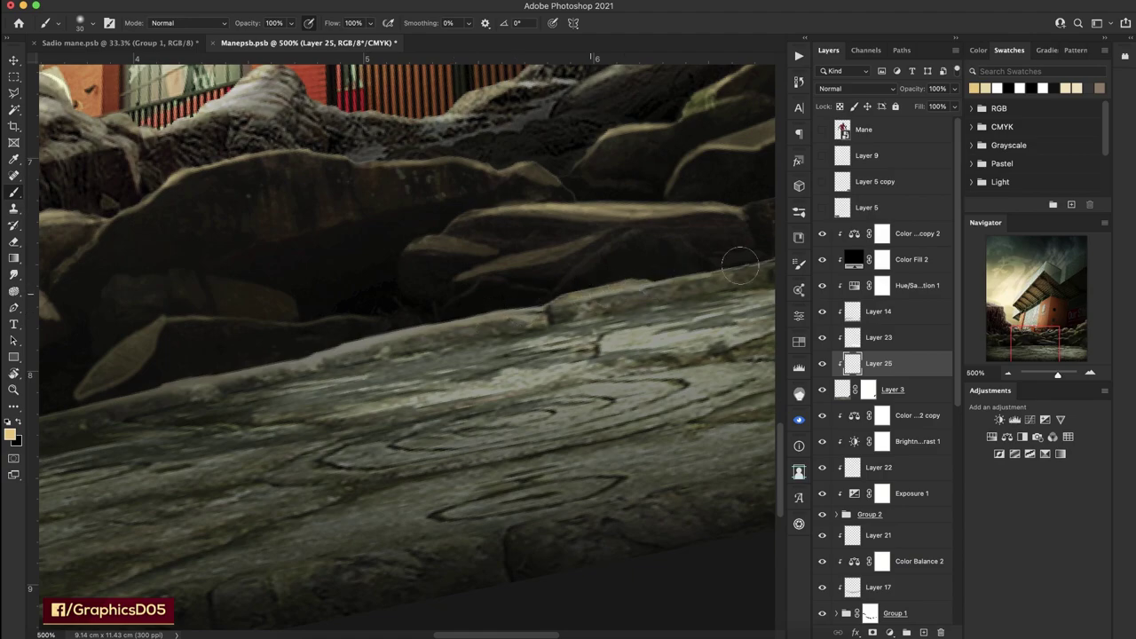
# Move Layer 25 directly above Color Fill 2 in the layer stack.
pyautogui.hscroll(3, 459, 317)
pyautogui.hscroll(3, 360, 371)
pyautogui.scroll(2, 360, 371)
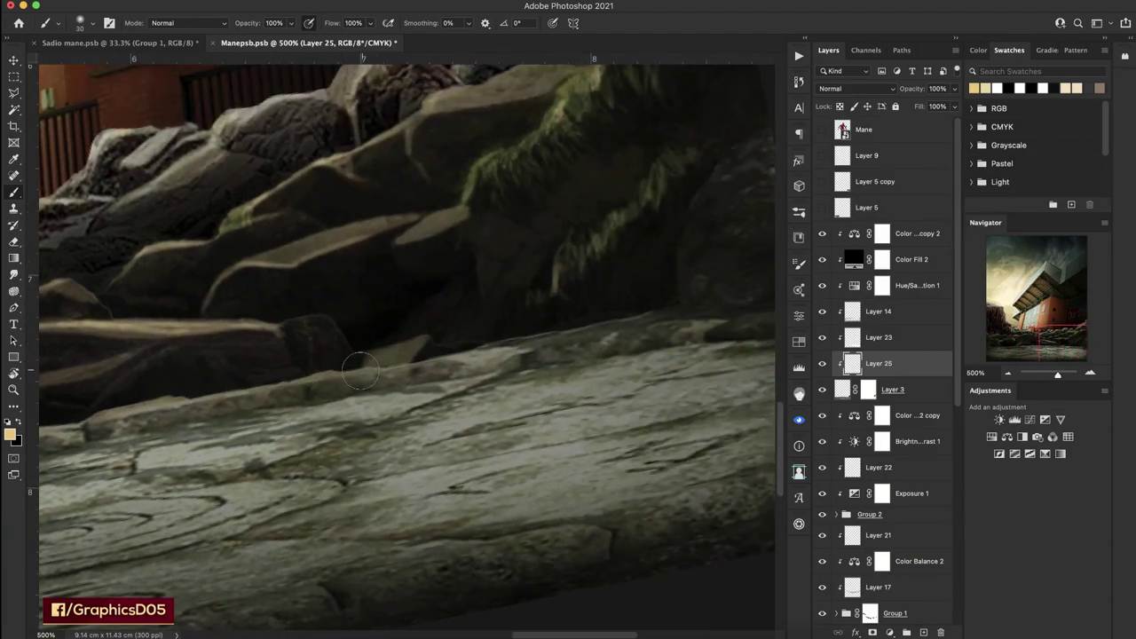
pyautogui.moveTo(897, 360); pyautogui.dragTo(891, 253)
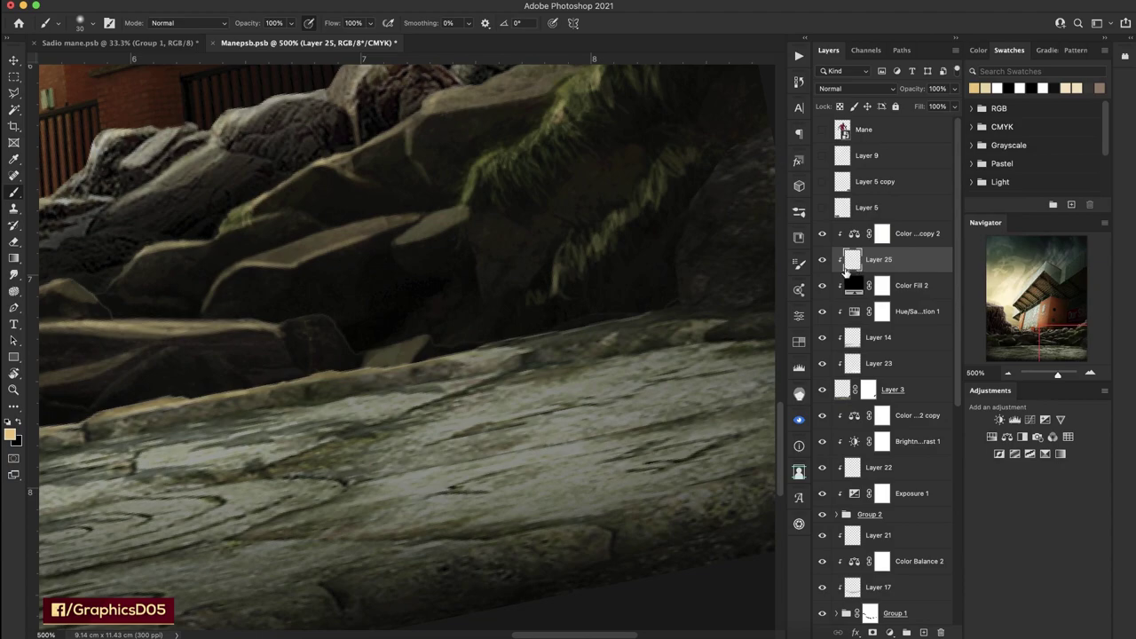
# Add new Layer 26 and bring the mossy rock edge at right into view.
pyautogui.click(924, 632)
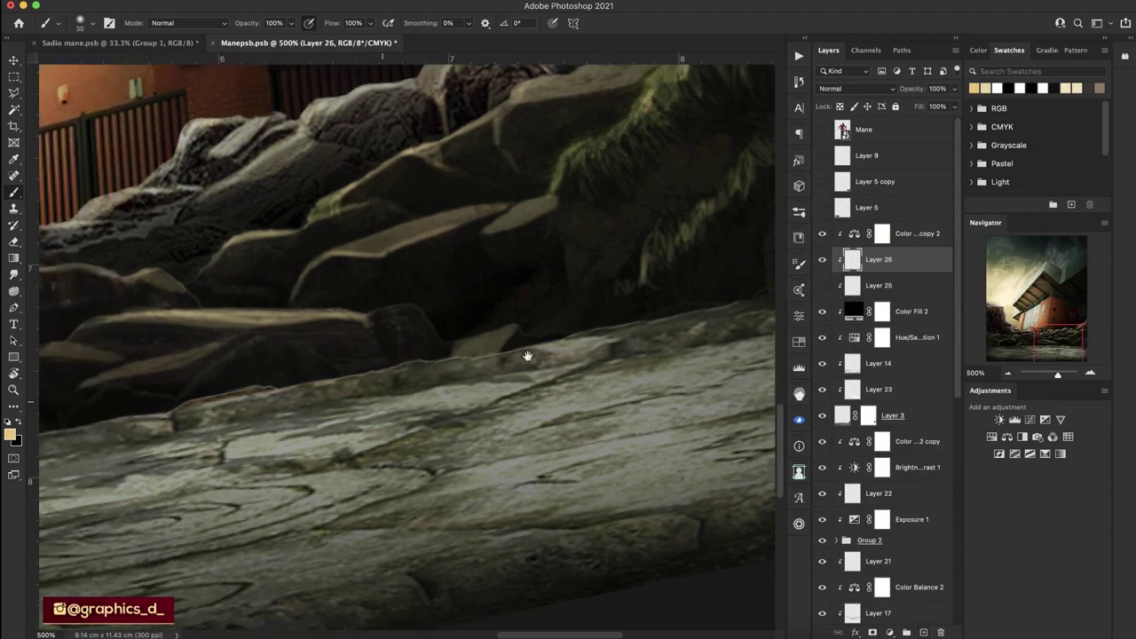
pyautogui.hscroll(-5, 526, 358)
pyautogui.scroll(-3, 497, 347)
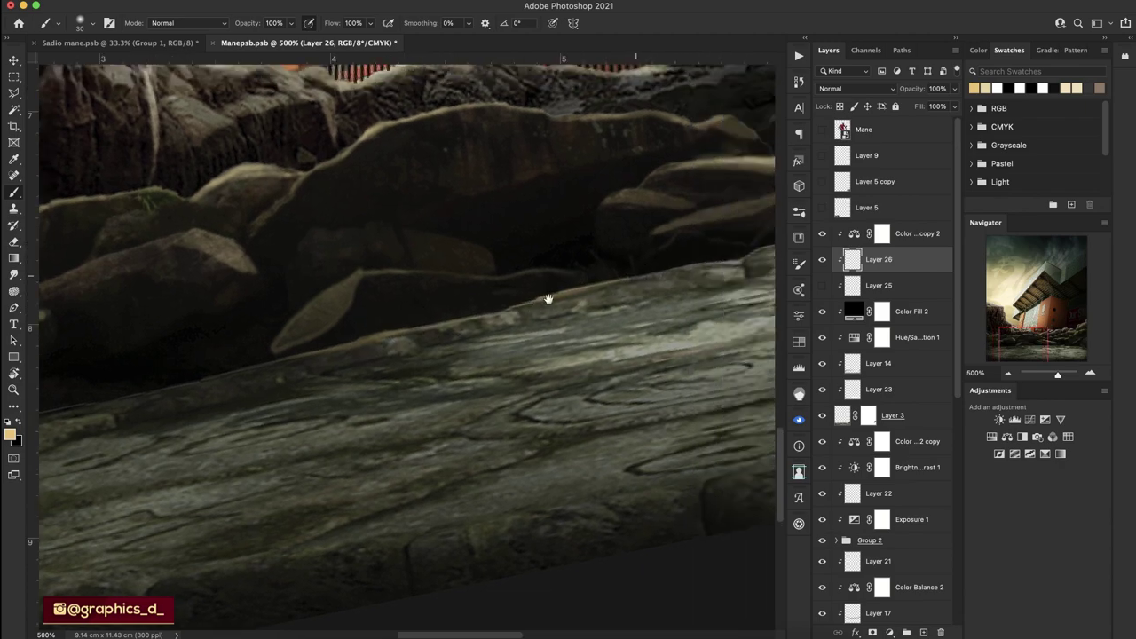
pyautogui.hscroll(5, 547, 294)
pyautogui.scroll(3, 546, 297)
pyautogui.hscroll(5, 479, 355)
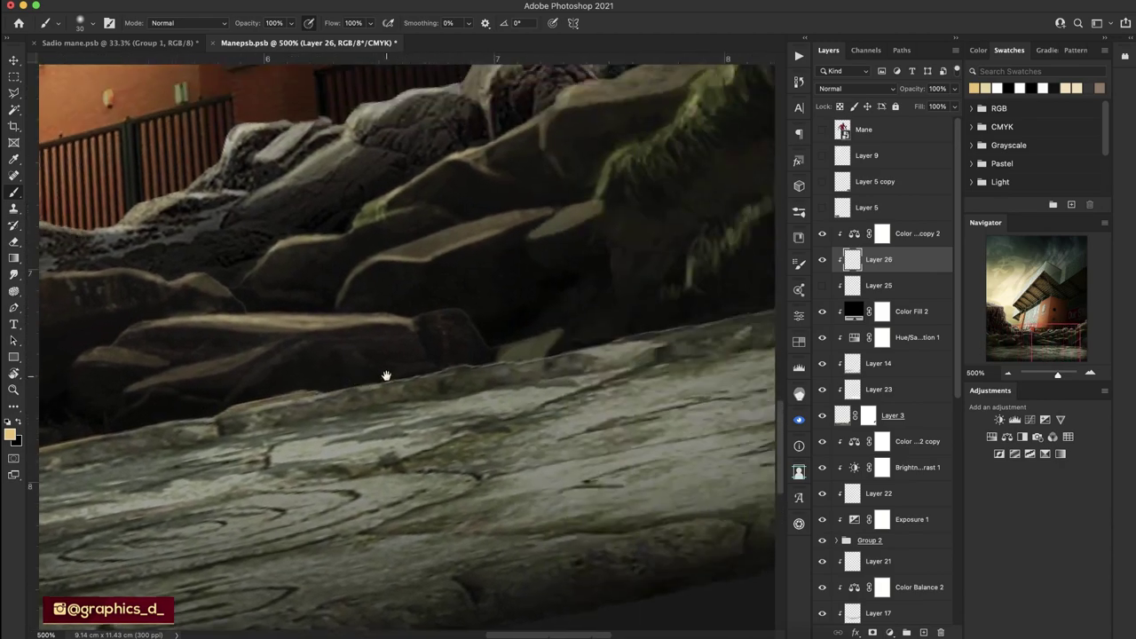
pyautogui.scroll(2, 380, 375)
pyautogui.hscroll(2, 416, 397)
pyautogui.hscroll(1, 417, 397)
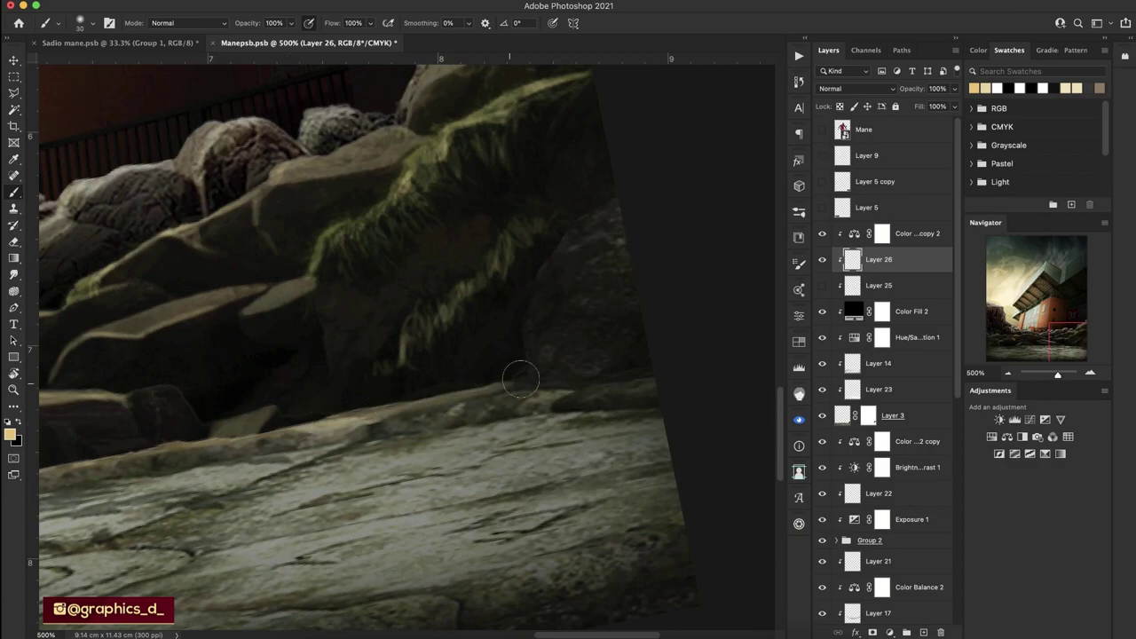
# Paint a thin warm highlight along the mossy rock edge, redoing the first attempt.
pyautogui.moveTo(605, 220)
pyautogui.mouseDown()
pyautogui.moveTo(530, 373)
pyautogui.moveTo(553, 253)
pyautogui.moveTo(588, 217)
pyautogui.mouseUp()
pyautogui.moveTo(541, 285); pyautogui.dragTo(526, 344)
pyautogui.moveTo(525, 344); pyautogui.dragTo(541, 284)
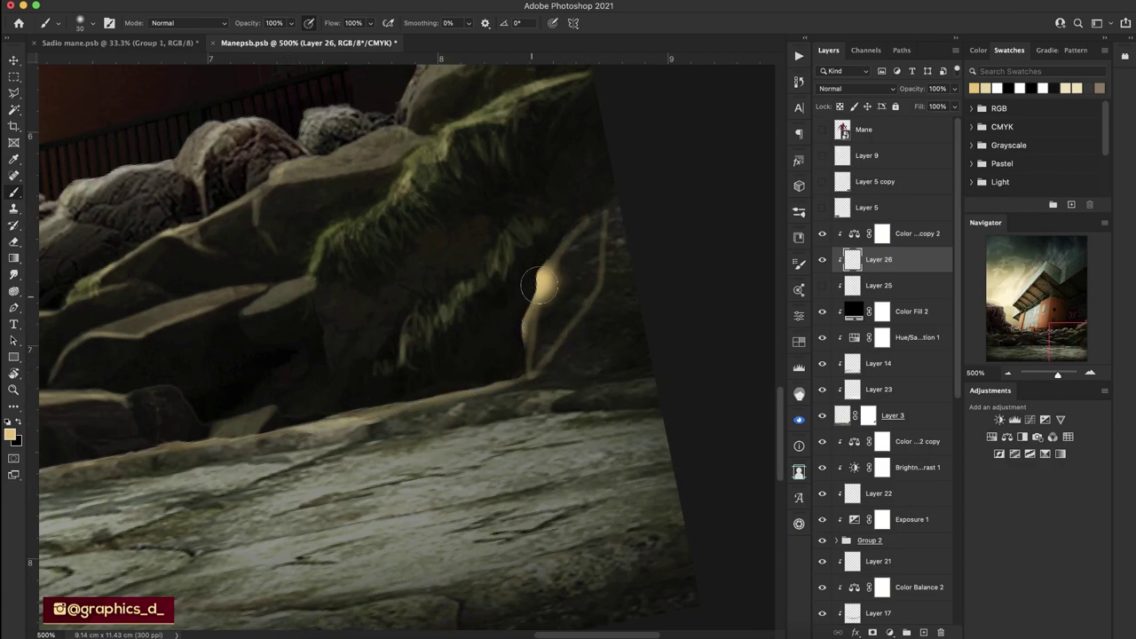
pyautogui.hotkey('ctrl', 'z')
pyautogui.hotkey('ctrl', 'z')
pyautogui.moveTo(586, 217)
pyautogui.mouseDown()
pyautogui.moveTo(581, 261)
pyautogui.moveTo(531, 346)
pyautogui.moveTo(550, 257)
pyautogui.moveTo(575, 237)
pyautogui.moveTo(528, 332)
pyautogui.moveTo(579, 236)
pyautogui.moveTo(527, 329)
pyautogui.mouseUp()
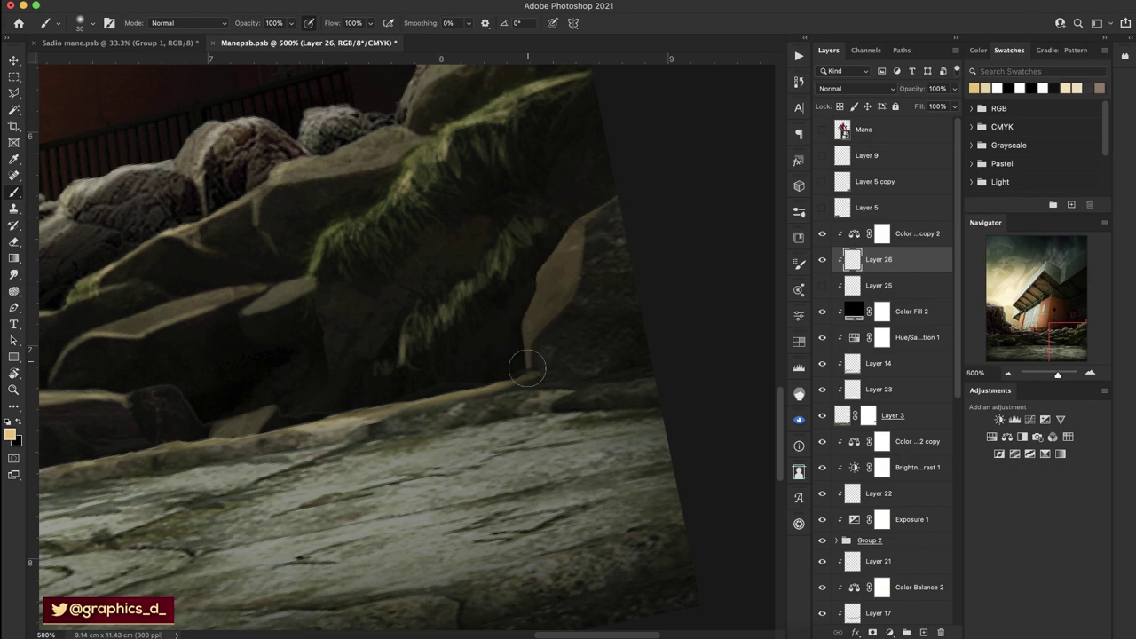
# Erase most of the tan stroke with the Eraser, leaving a faint highlight.
pyautogui.press('e')
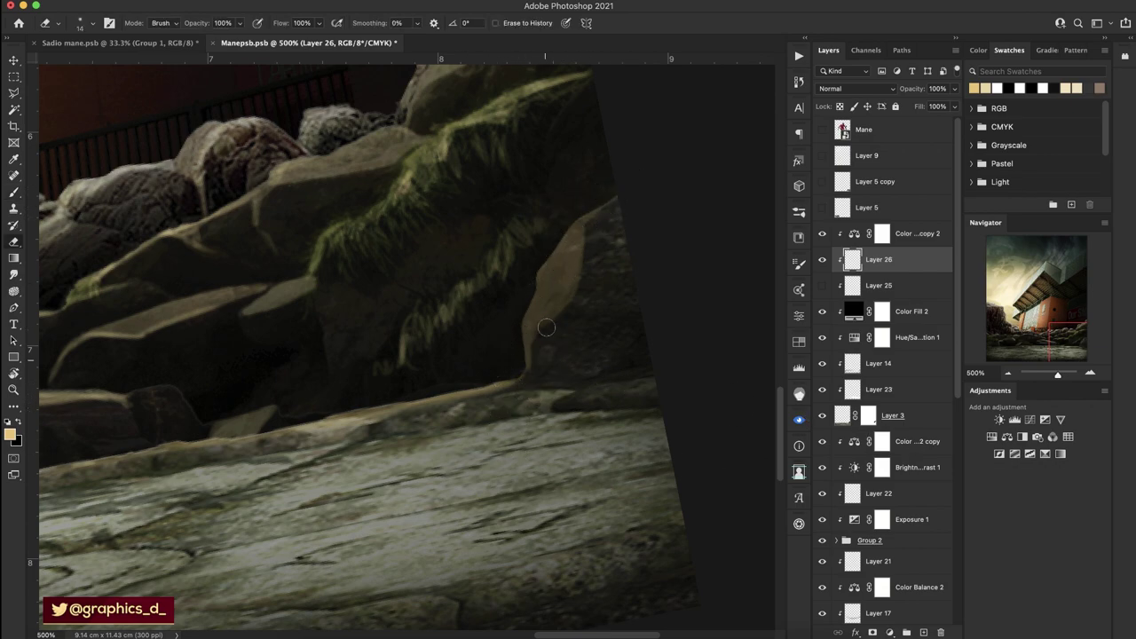
pyautogui.moveTo(546, 328); pyautogui.dragTo(602, 263)
pyautogui.moveTo(546, 330)
pyautogui.mouseDown()
pyautogui.moveTo(538, 324)
pyautogui.moveTo(529, 362)
pyautogui.moveTo(525, 333)
pyautogui.mouseUp()
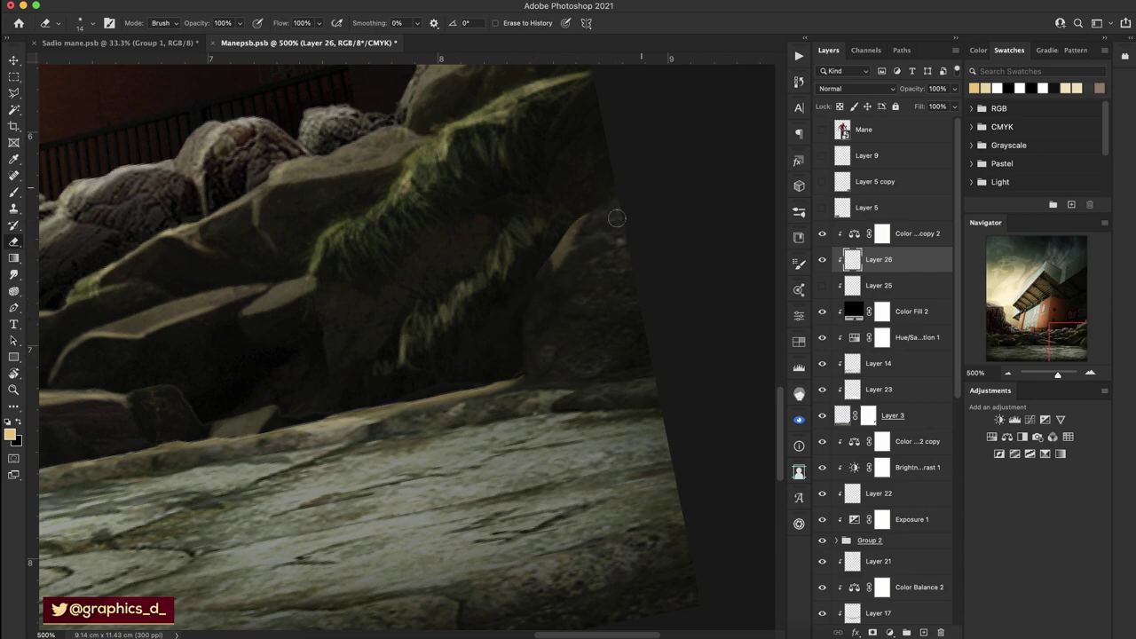
pyautogui.moveTo(582, 221); pyautogui.dragTo(555, 262)
pyautogui.click(1007, 373)
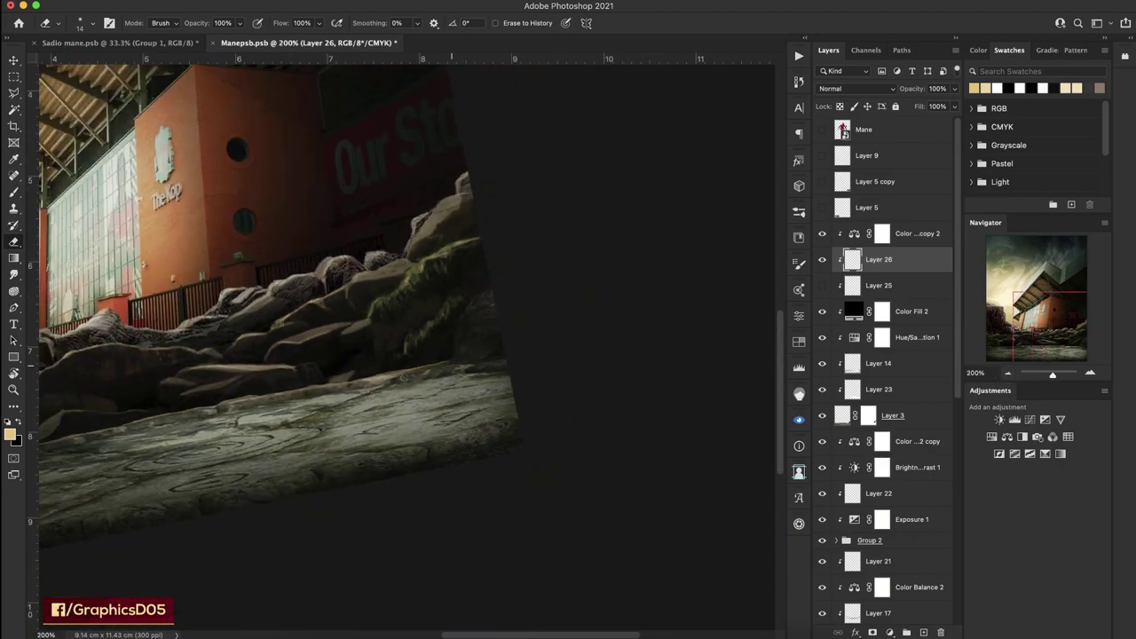
# Zoom out and straighten the rotated canvas view, briefly toggling the player layer.
pyautogui.click(1007, 373)
pyautogui.press('r')
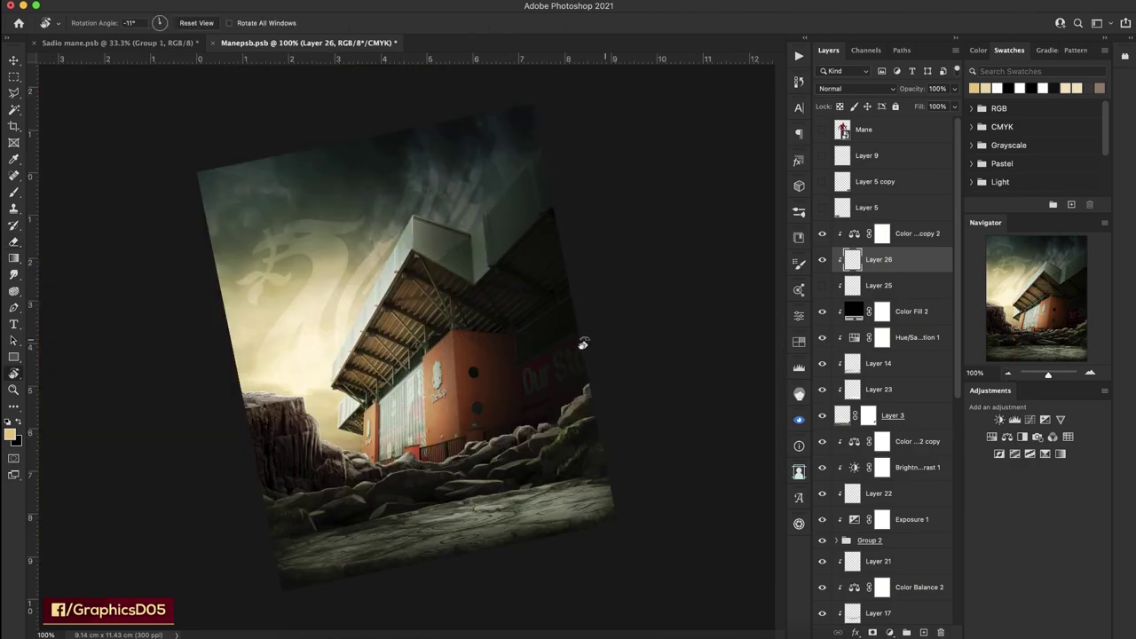
pyautogui.moveTo(440, 309)
pyautogui.mouseDown()
pyautogui.moveTo(463, 366)
pyautogui.moveTo(380, 324)
pyautogui.moveTo(494, 235)
pyautogui.mouseUp()
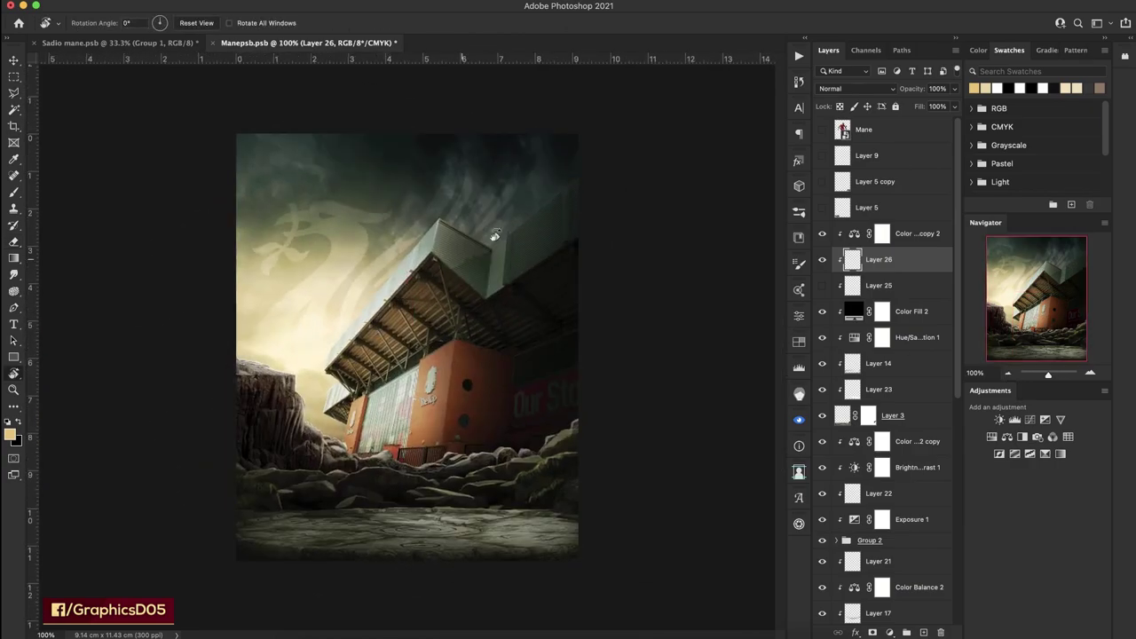
pyautogui.click(823, 130)
pyautogui.click(823, 129)
pyautogui.click(823, 129)
# Select the stadium photo, Layer 18, in the Layers panel.
pyautogui.click(904, 234)
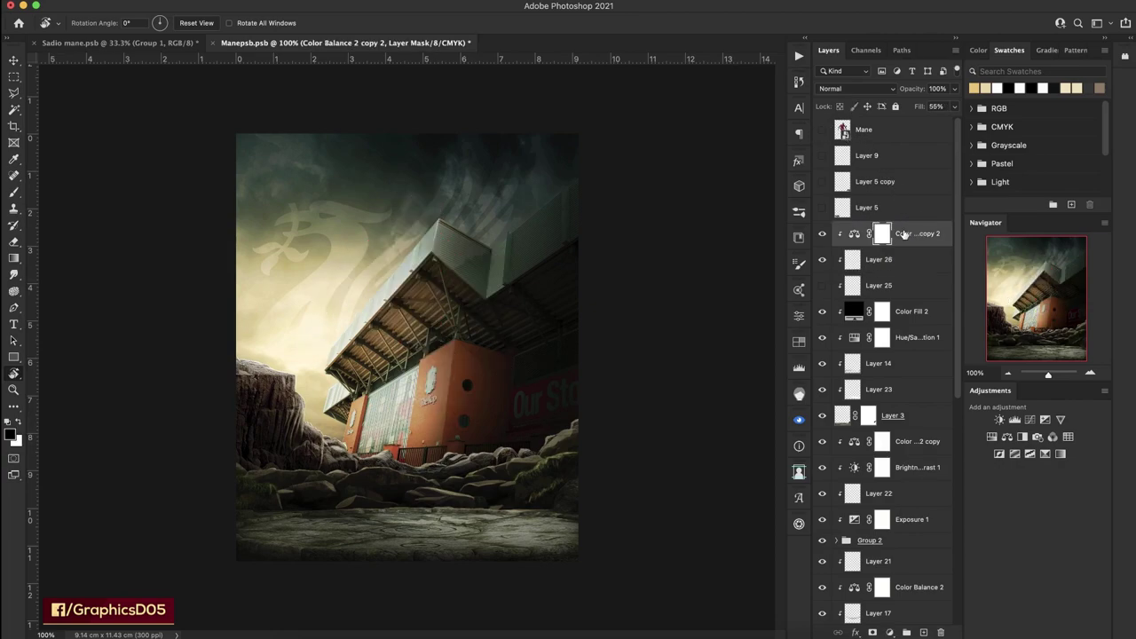
pyautogui.scroll(-1, 904, 435)
pyautogui.scroll(-10, 901, 436)
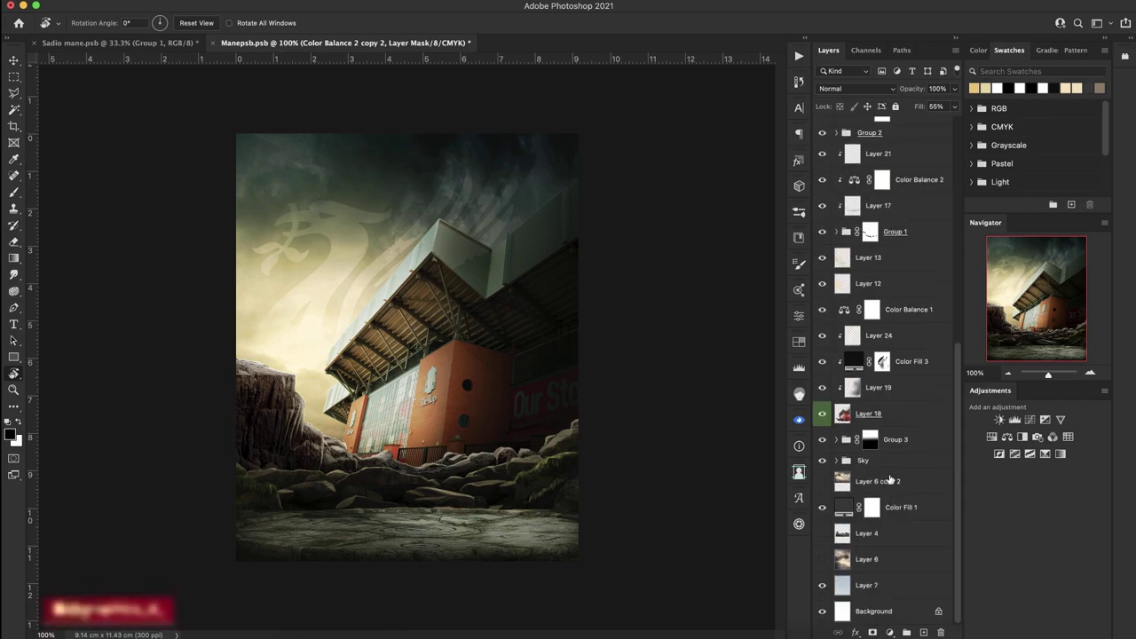
pyautogui.click(898, 438)
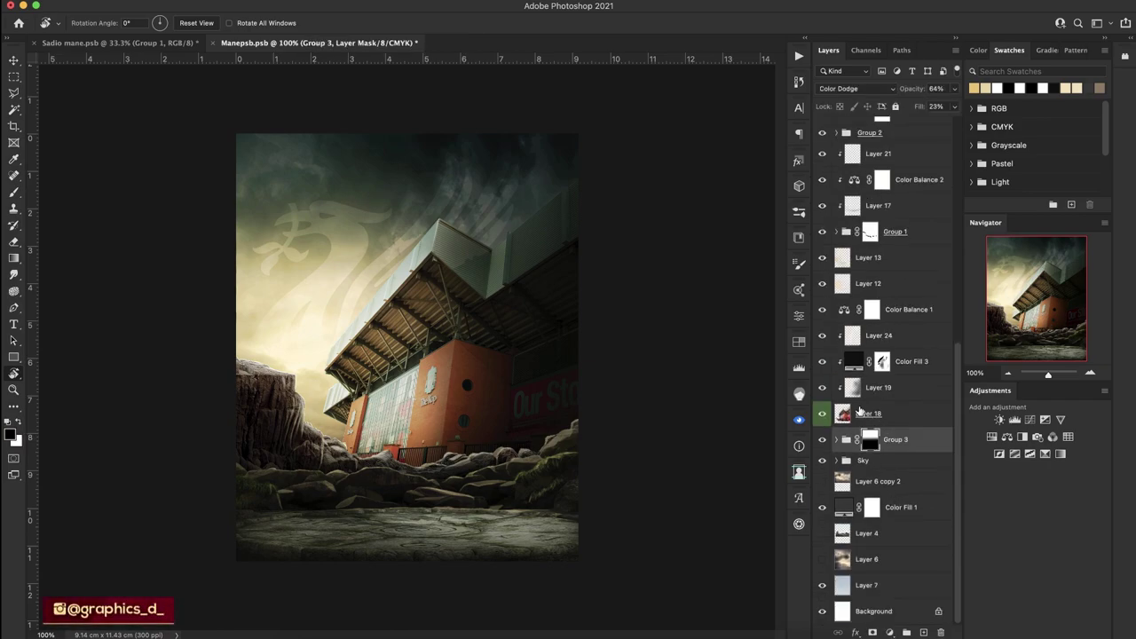
pyautogui.rightClick(911, 398)
pyautogui.press('Escape')
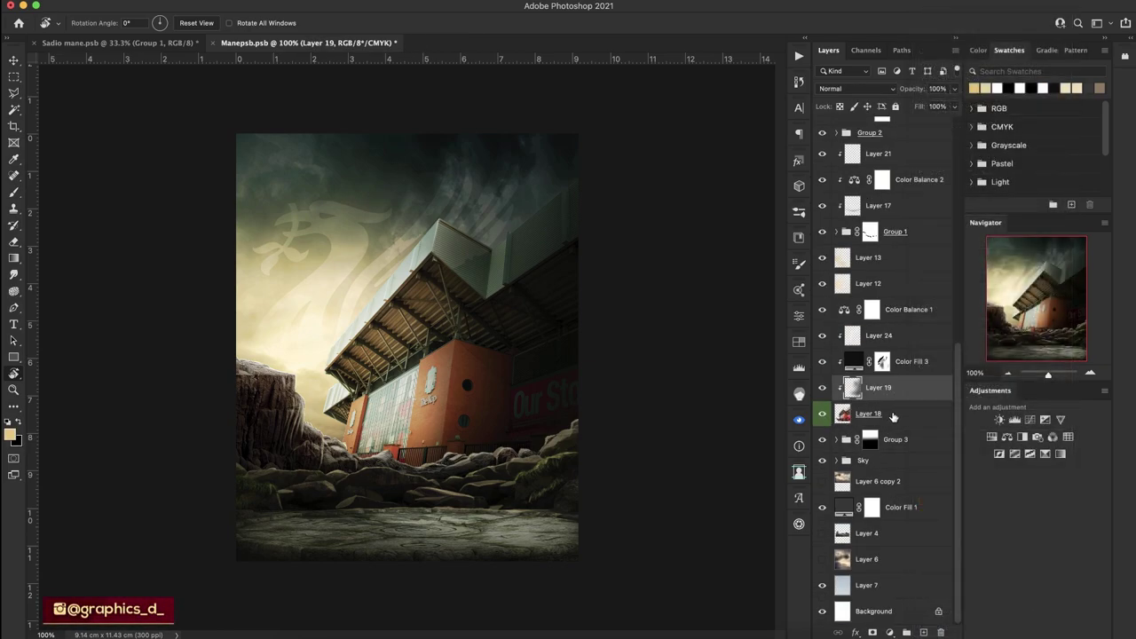
pyautogui.rightClick(893, 417)
pyautogui.press('Escape')
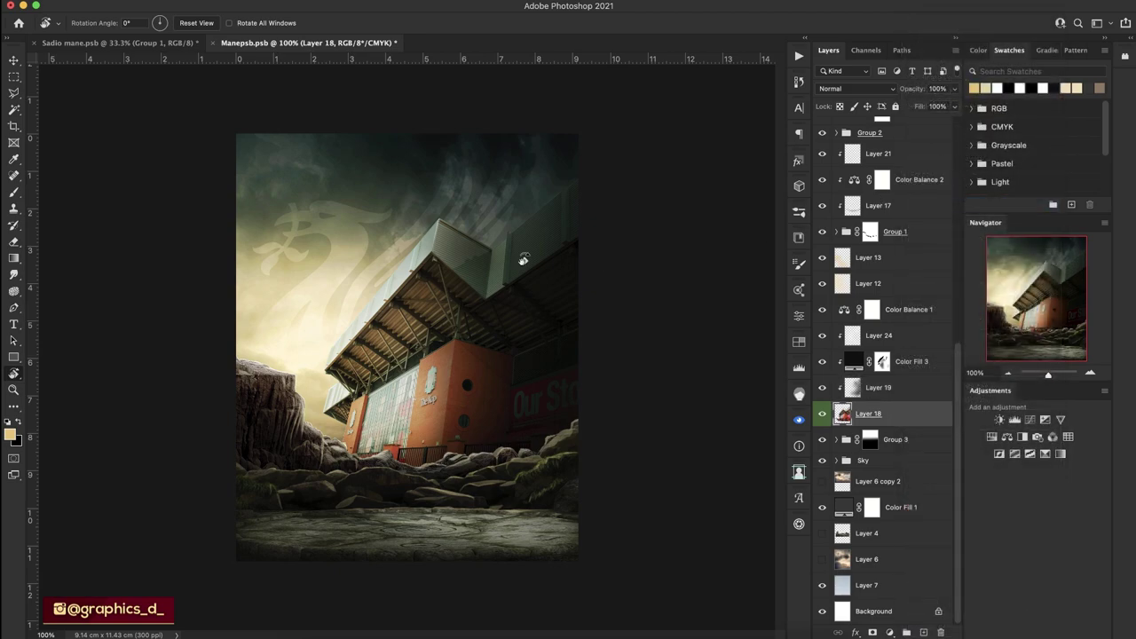
# Apply a Gaussian Blur with a 0.7-pixel radius to Layer 18.
pyautogui.click(301, 0)
pyautogui.moveTo(302, 153)
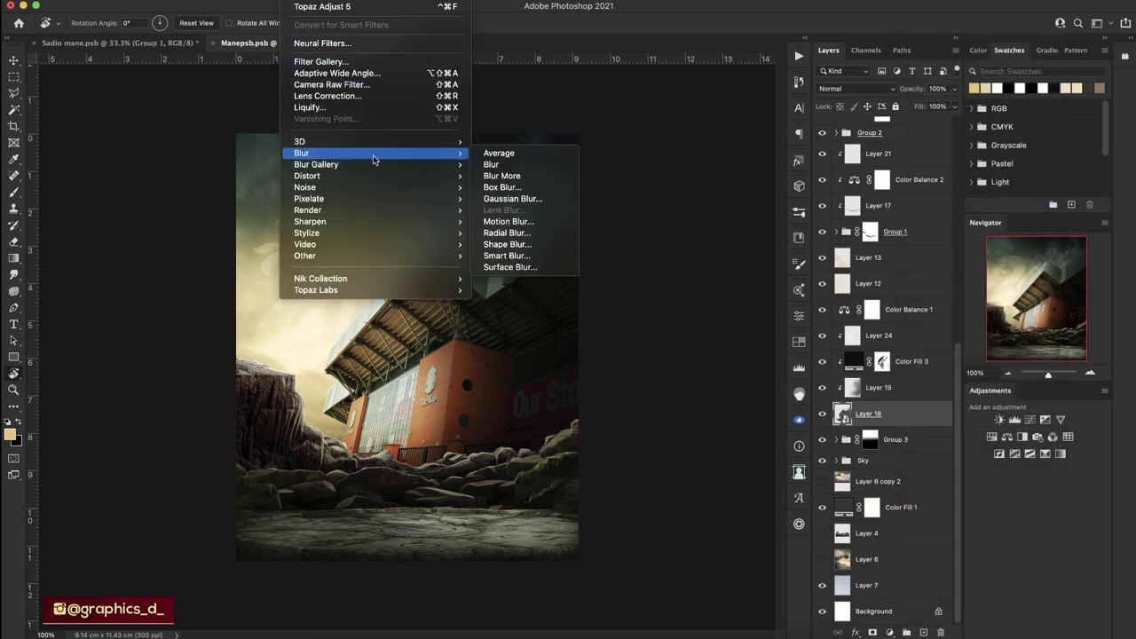
pyautogui.click(489, 199)
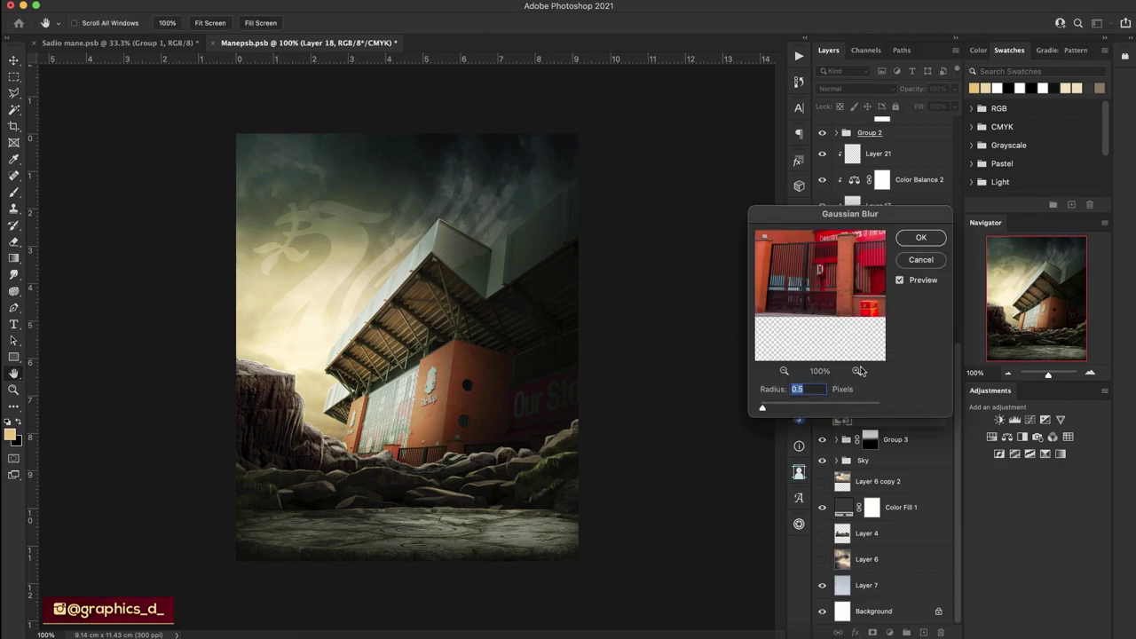
pyautogui.moveTo(771, 407); pyautogui.dragTo(770, 408)
pyautogui.moveTo(767, 408); pyautogui.dragTo(764, 410)
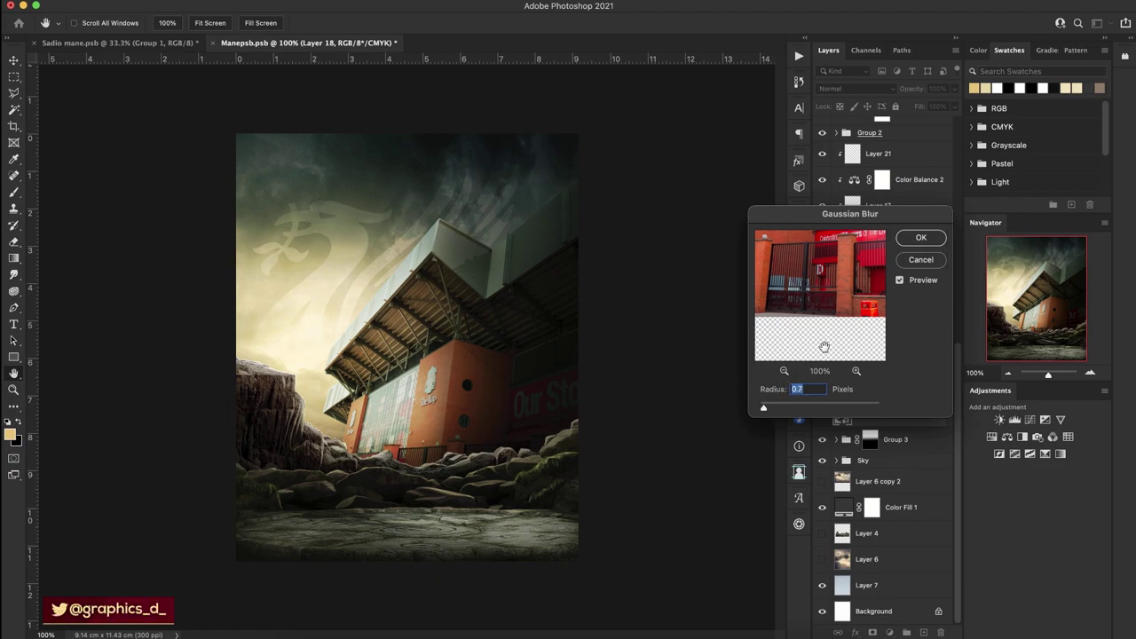
pyautogui.click(921, 238)
pyautogui.scroll(10, 867, 262)
# Group the scene layers from the colour balance copy down to Layer 6.
pyautogui.press('r')
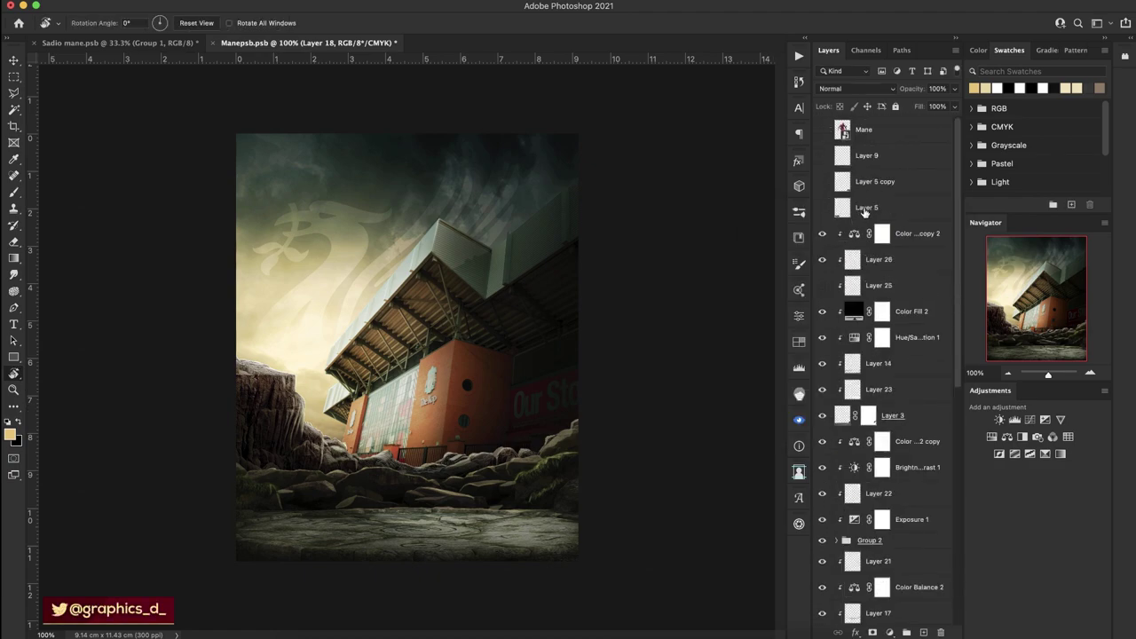
pyautogui.click(888, 236)
pyautogui.scroll(-10, 871, 423)
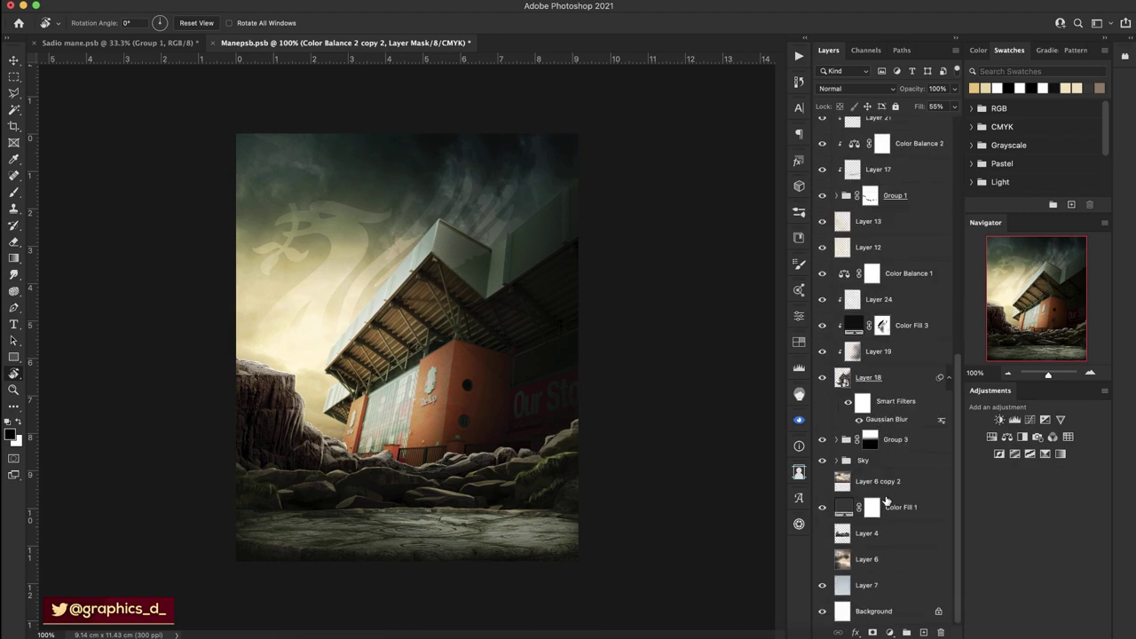
pyautogui.keyDown('shift'); pyautogui.click(894, 565); pyautogui.keyUp('shift')
pyautogui.hotkey('ctrl', 'g')
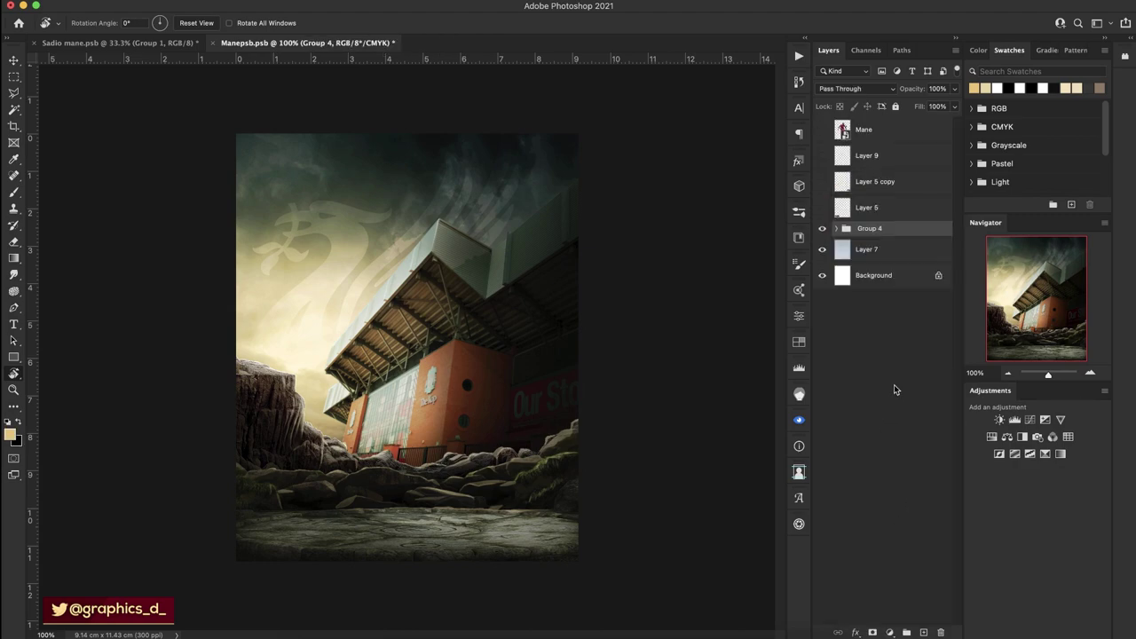
# Add a Curves adjustment with an RGB curve that adds contrast and lifts the black point.
pyautogui.click(890, 632)
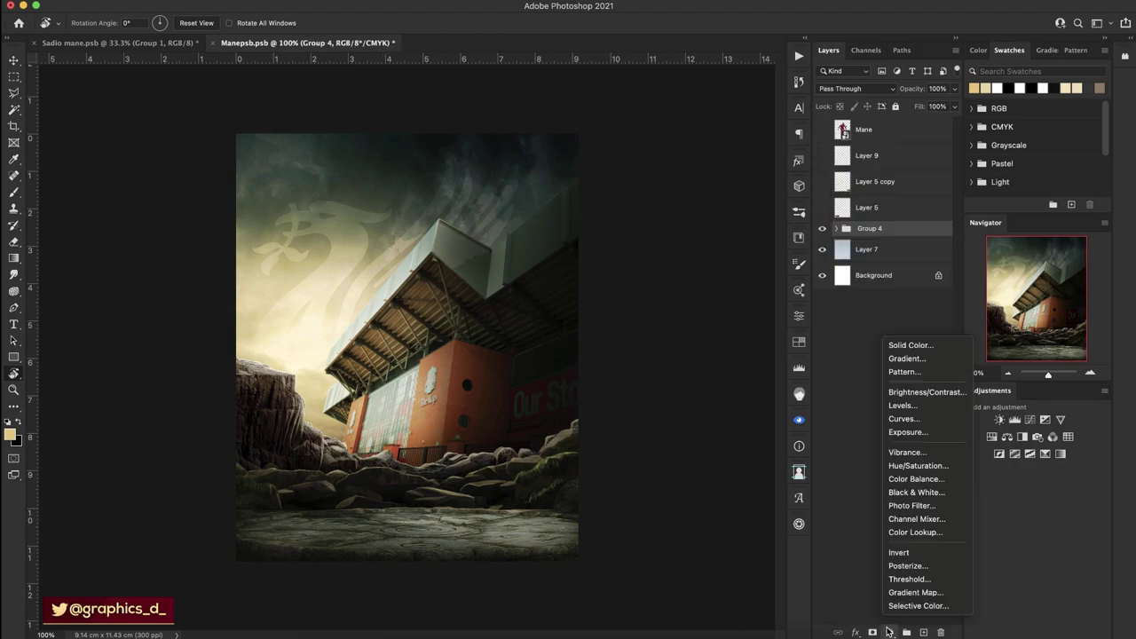
pyautogui.click(914, 419)
pyautogui.moveTo(710, 440); pyautogui.dragTo(710, 428)
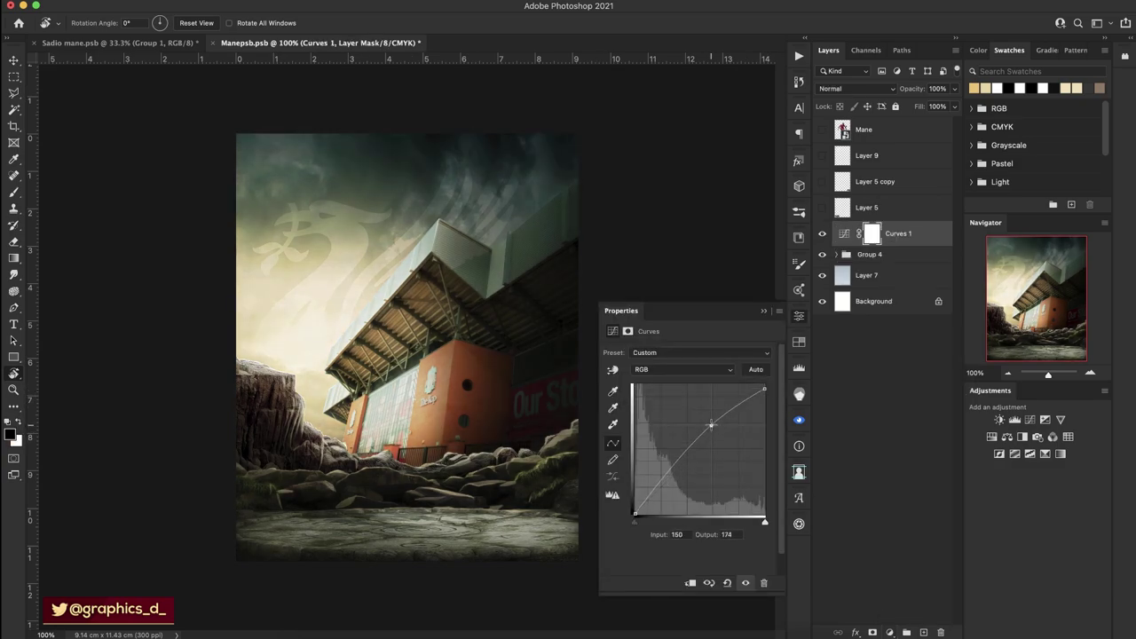
pyautogui.moveTo(669, 472); pyautogui.dragTo(669, 478)
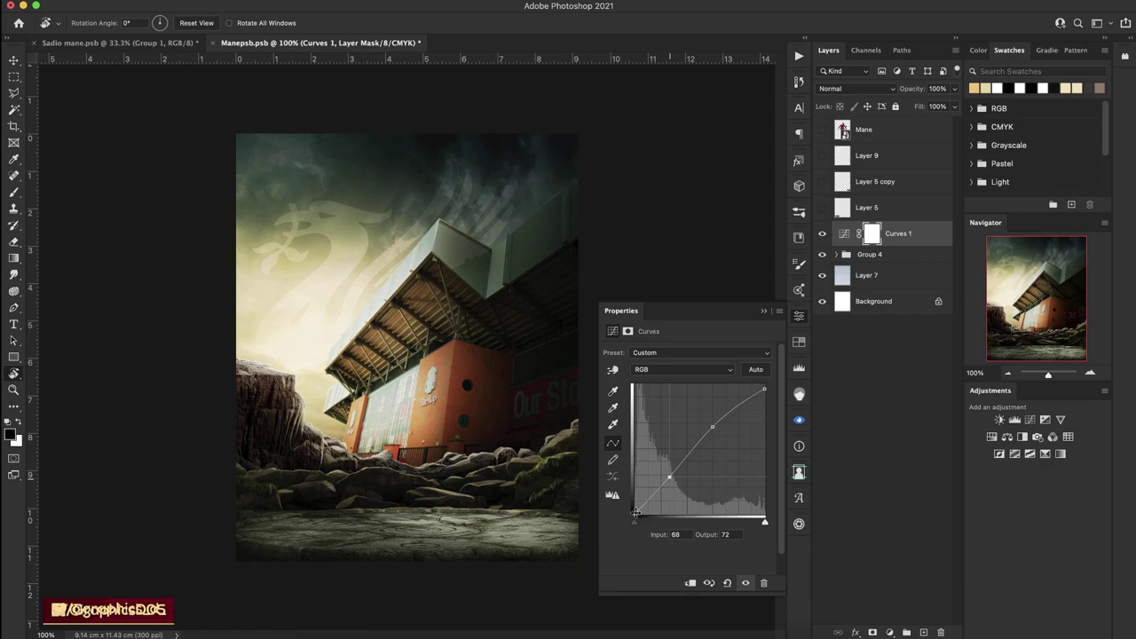
pyautogui.moveTo(635, 513); pyautogui.dragTo(634, 502)
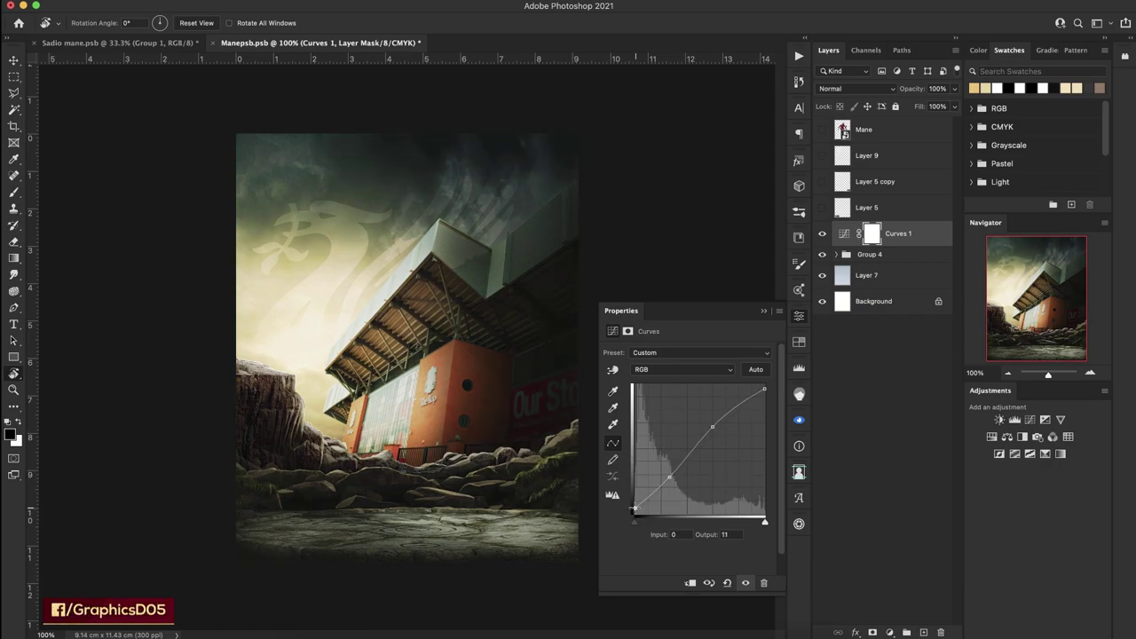
# Tint shadows blue and reduce red in Curves 1, then show Mane beneath it.
pyautogui.click(680, 371)
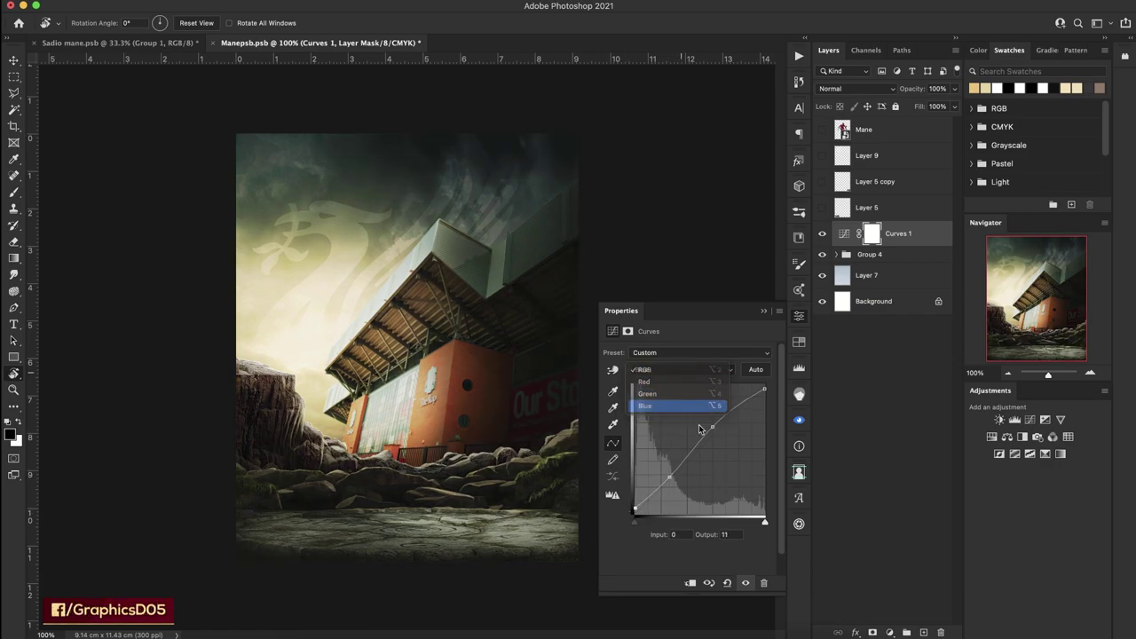
pyautogui.click(682, 405)
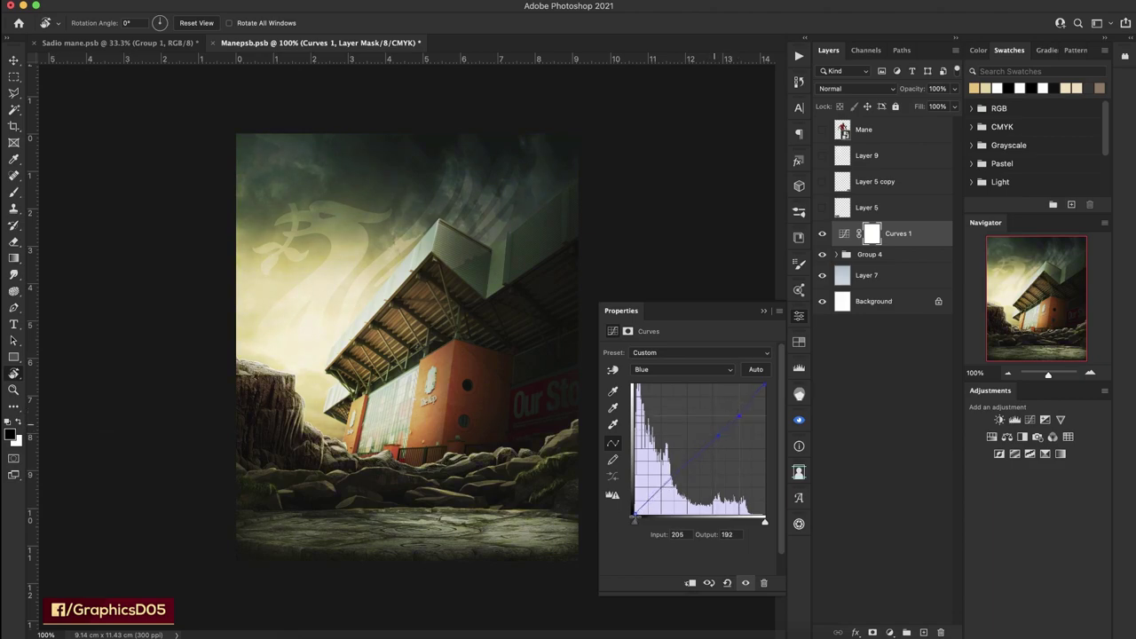
pyautogui.moveTo(634, 515); pyautogui.dragTo(637, 508)
pyautogui.click(681, 369)
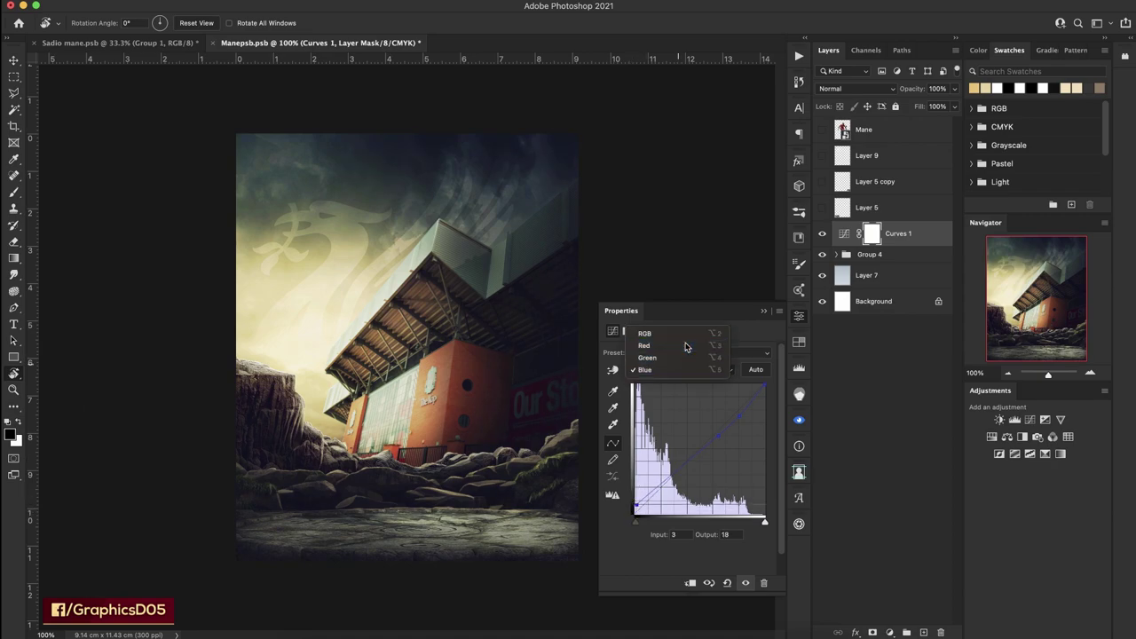
pyautogui.click(661, 347)
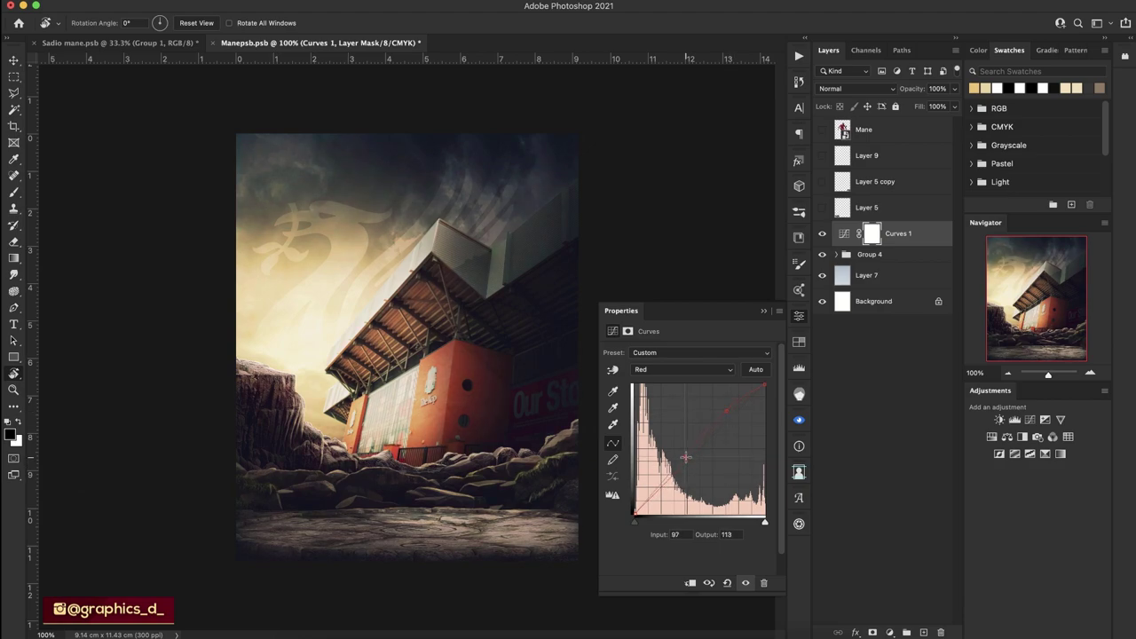
pyautogui.moveTo(733, 416); pyautogui.dragTo(739, 421)
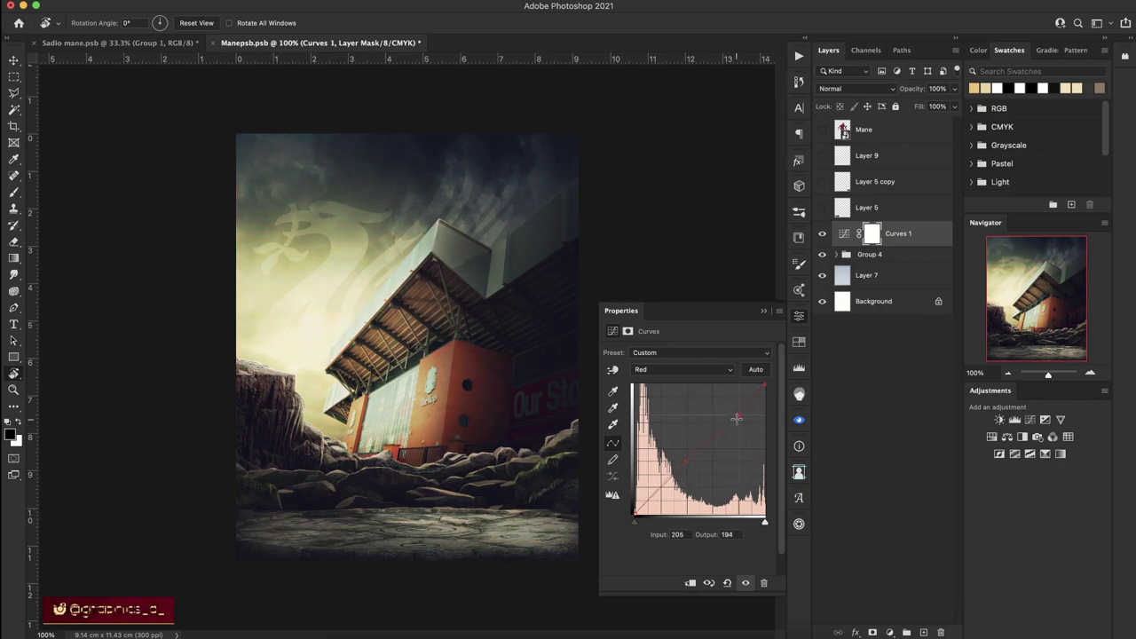
pyautogui.moveTo(652, 499); pyautogui.dragTo(646, 502)
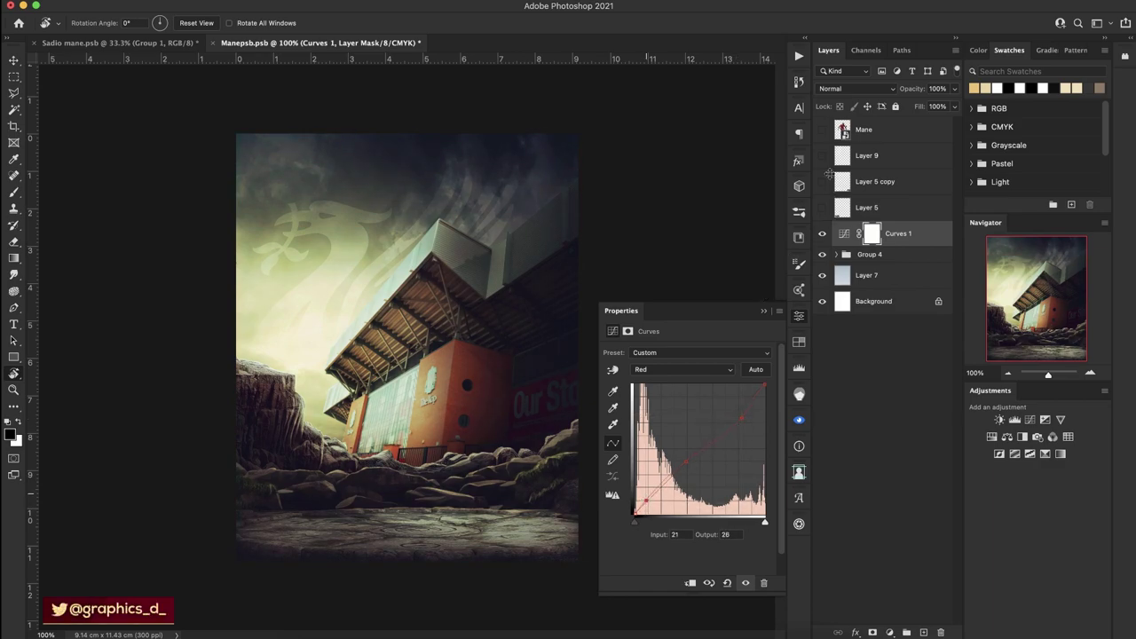
pyautogui.click(821, 129)
pyautogui.moveTo(864, 130); pyautogui.dragTo(896, 244)
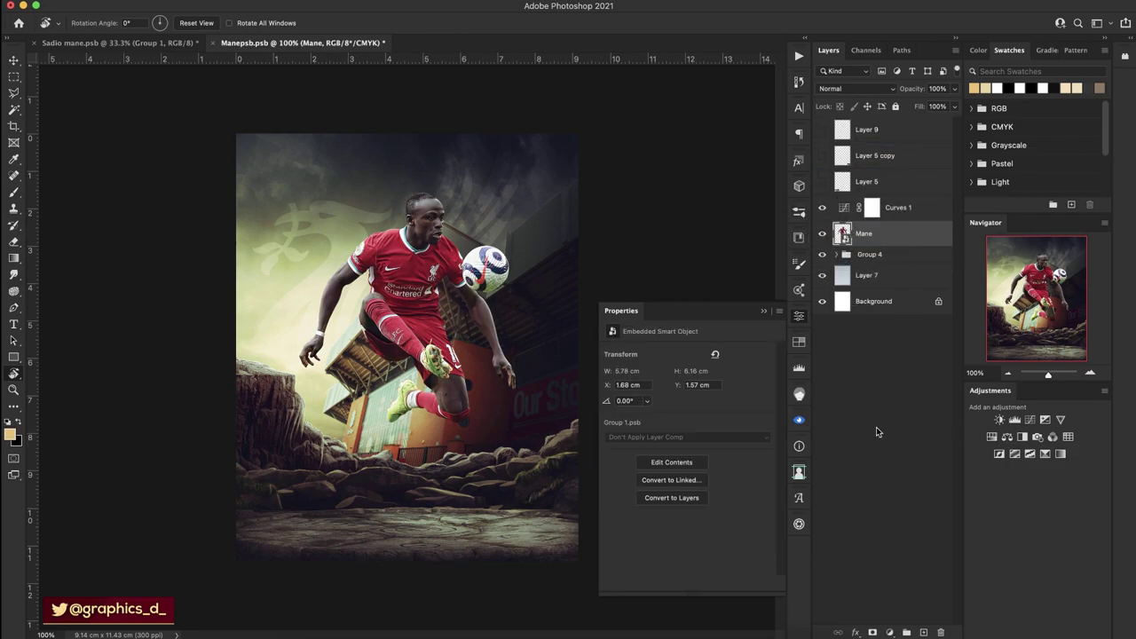
# Add new Layer 27 and set up a soft general brush at 508 px.
pyautogui.click(924, 633)
pyautogui.press('b')
pyautogui.rightClick(454, 243)
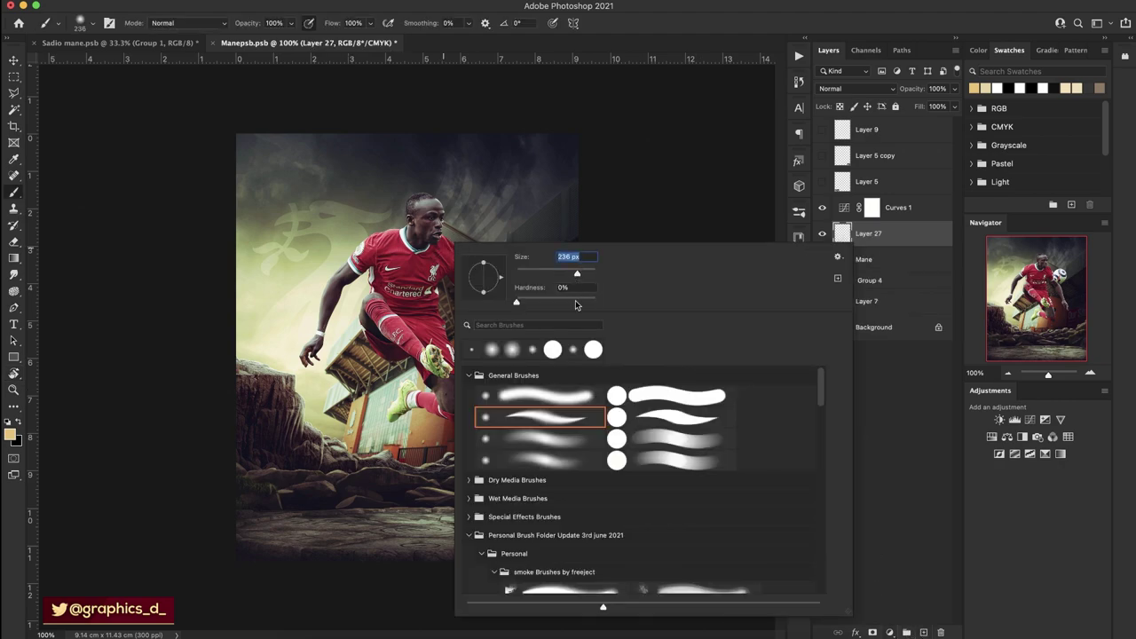
pyautogui.click(549, 391)
pyautogui.click(977, 99)
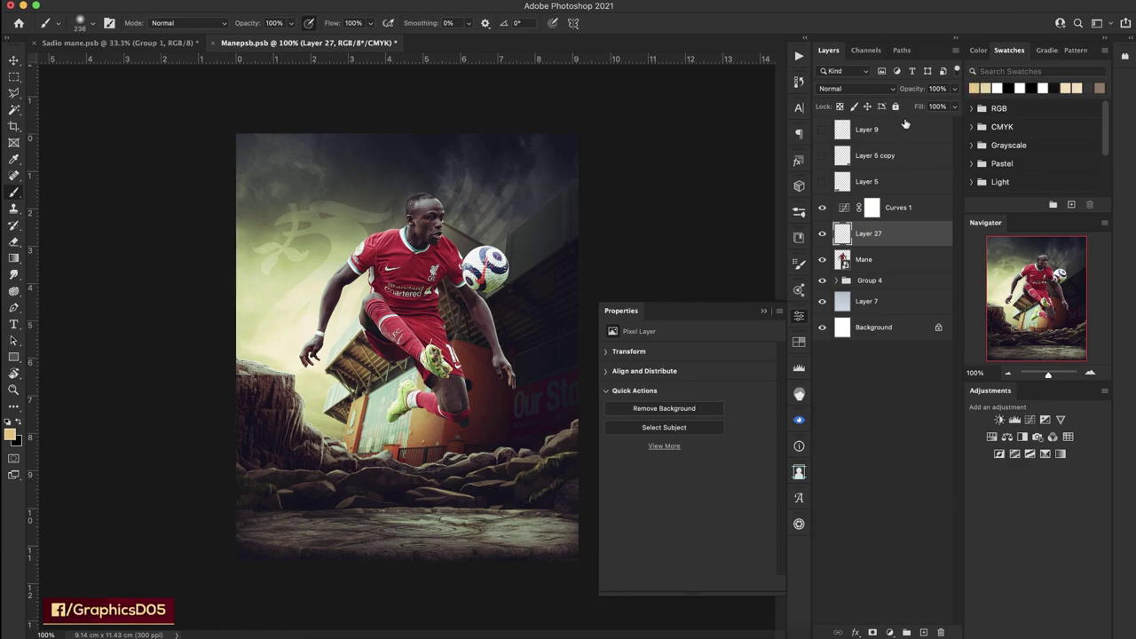
pyautogui.rightClick(335, 282)
pyautogui.moveTo(451, 294); pyautogui.dragTo(468, 294)
pyautogui.press('Return')
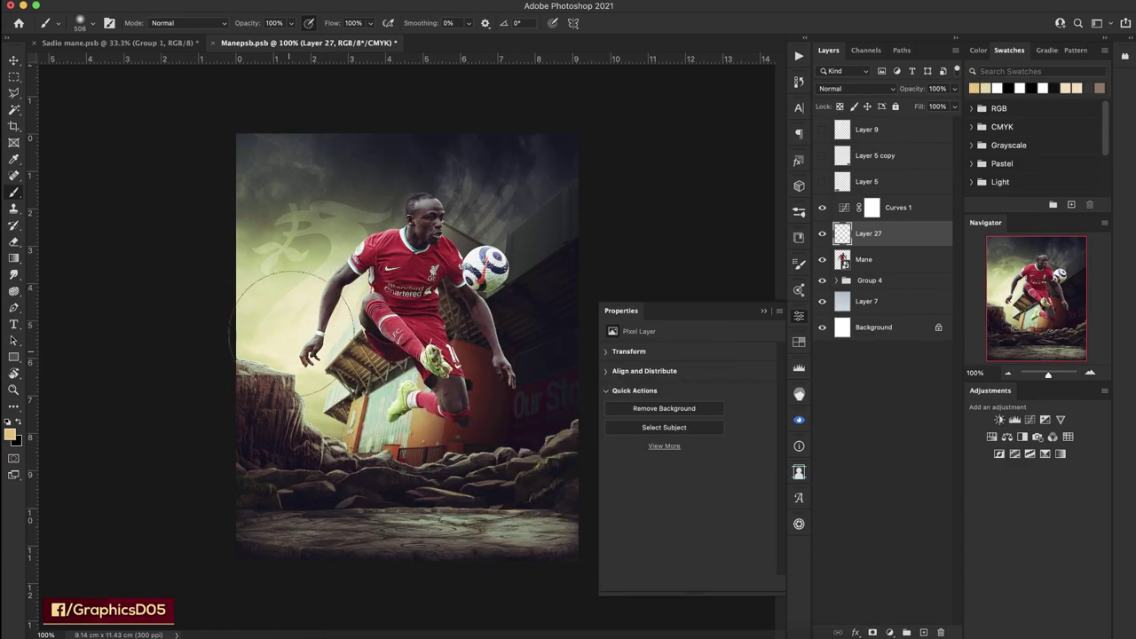
# Paint soft glow over the sky and rocks, with Layer 27 moved below Mane.
pyautogui.moveTo(280, 403); pyautogui.dragTo(338, 329)
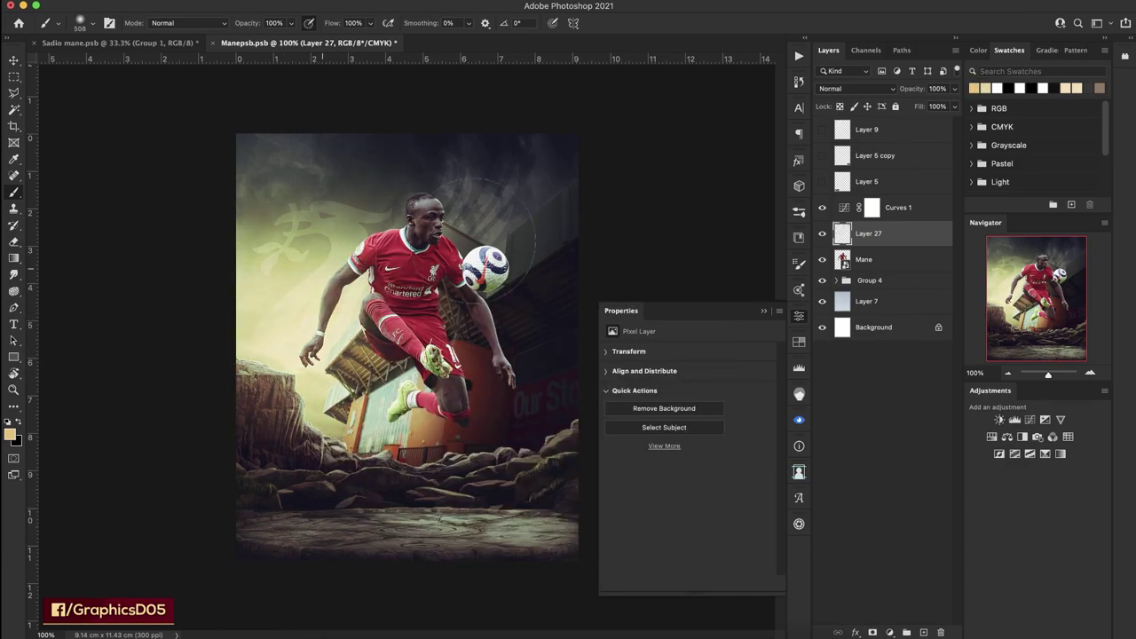
pyautogui.moveTo(871, 235); pyautogui.dragTo(872, 271)
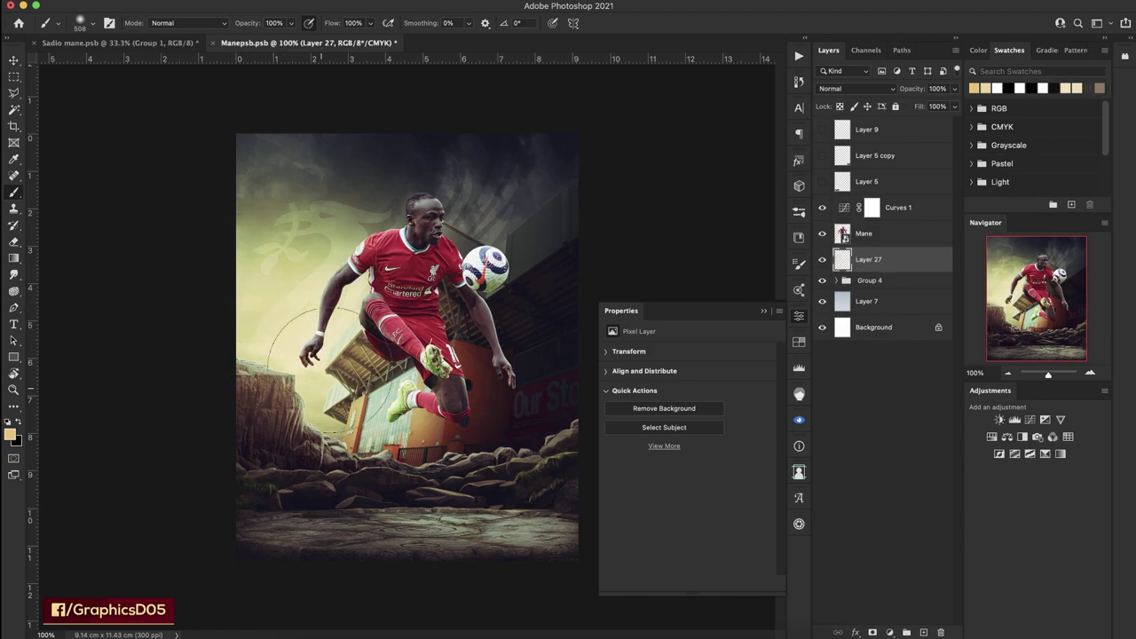
pyautogui.moveTo(307, 164); pyautogui.dragTo(266, 155)
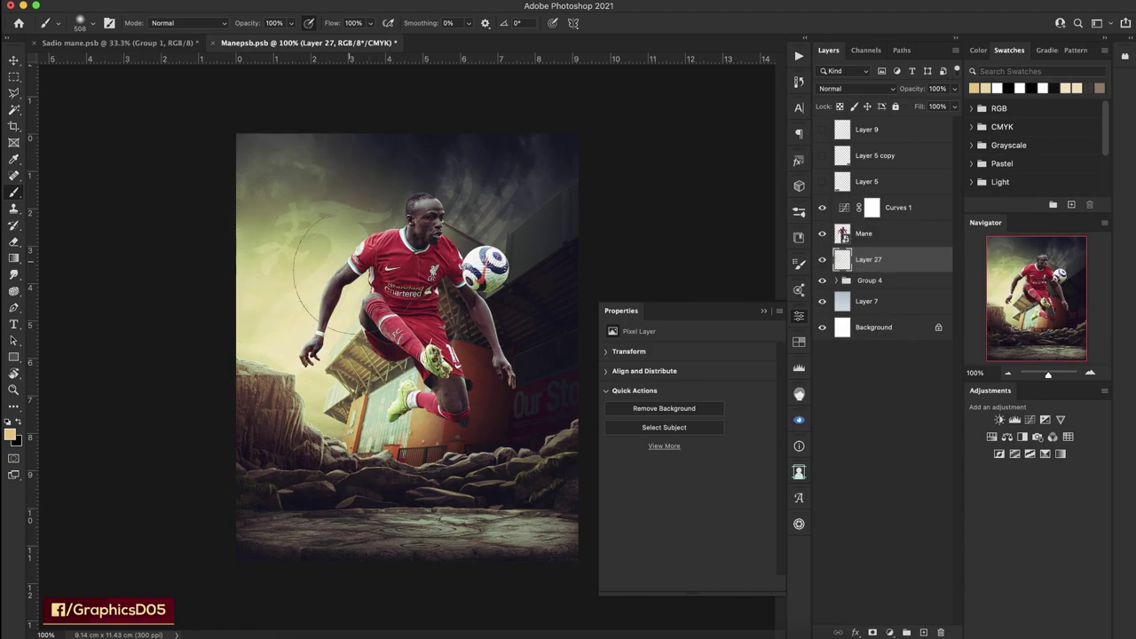
pyautogui.moveTo(377, 213); pyautogui.dragTo(470, 222)
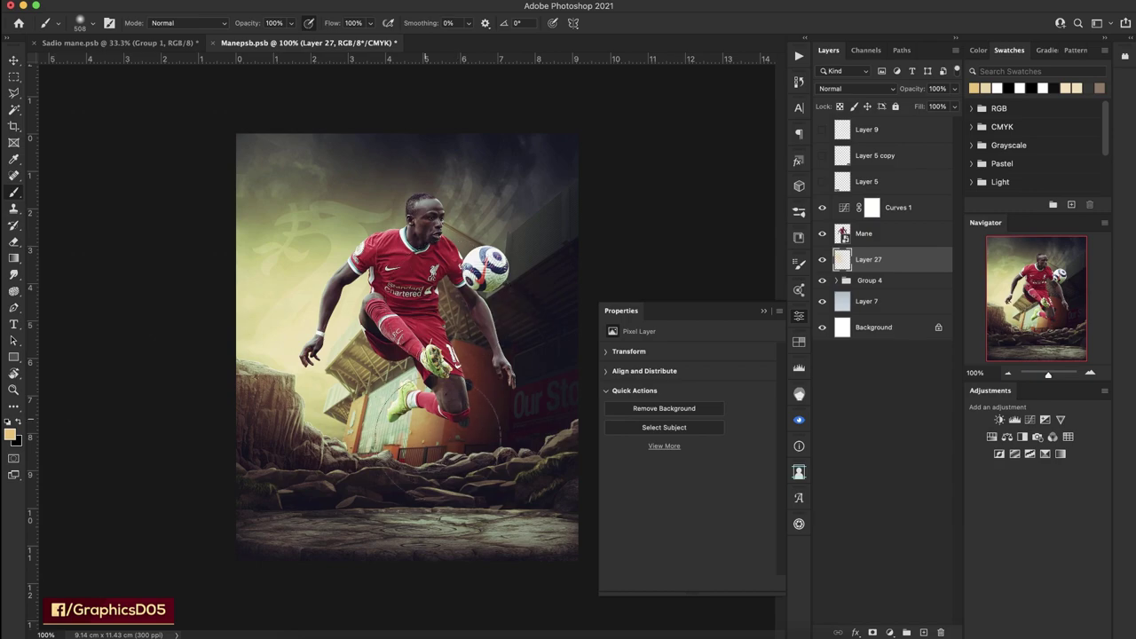
pyautogui.moveTo(301, 444); pyautogui.dragTo(302, 488)
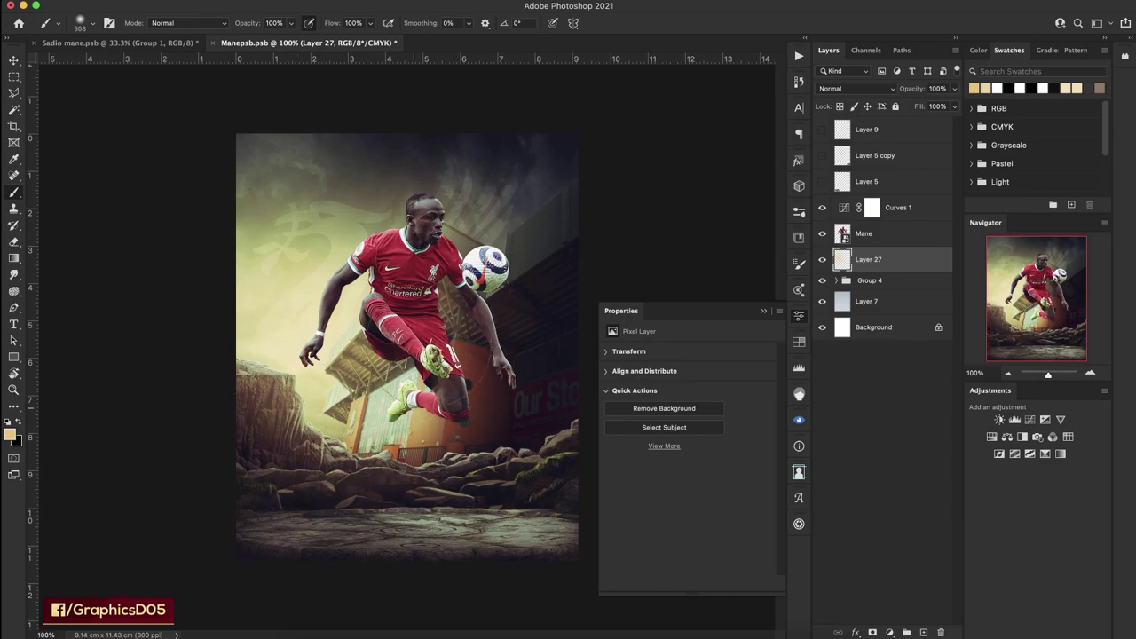
# Set Layer 27 to Lighter Color blending and add Layer 28 above it.
pyautogui.click(857, 89)
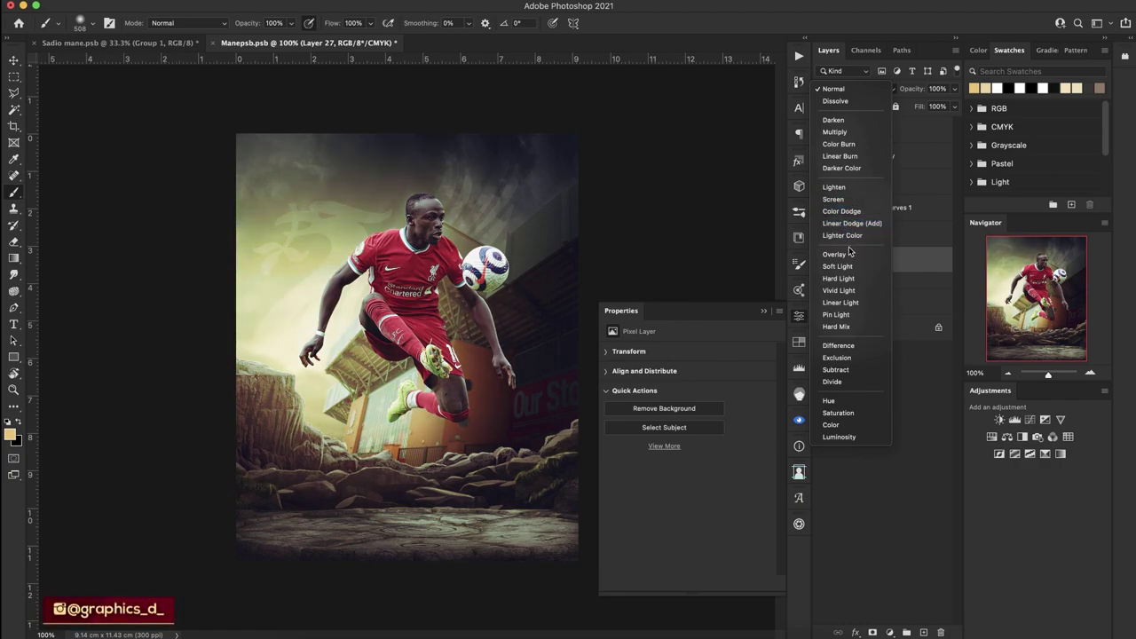
pyautogui.press('Return')
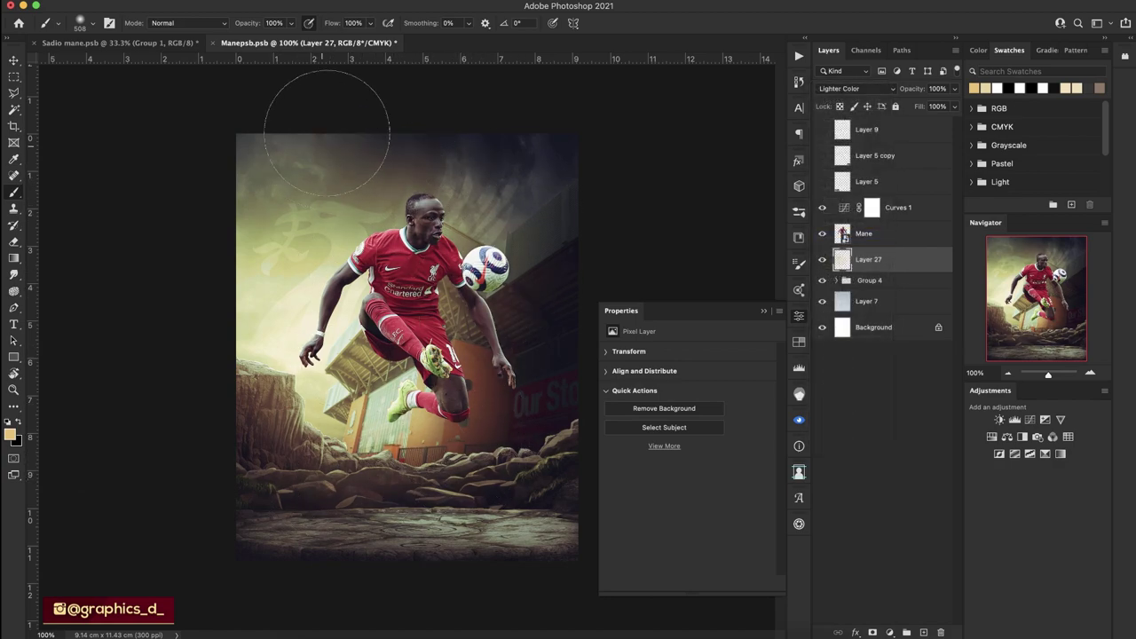
pyautogui.press('r')
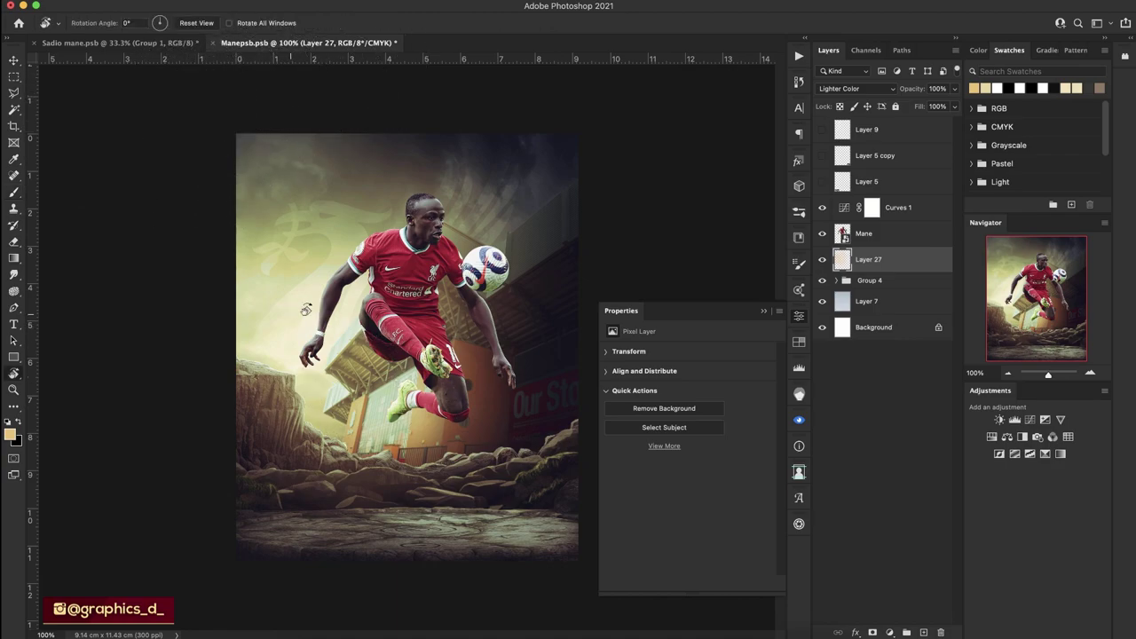
pyautogui.moveTo(391, 355)
pyautogui.mouseDown()
pyautogui.moveTo(354, 366)
pyautogui.moveTo(357, 295)
pyautogui.mouseUp()
pyautogui.click(923, 632)
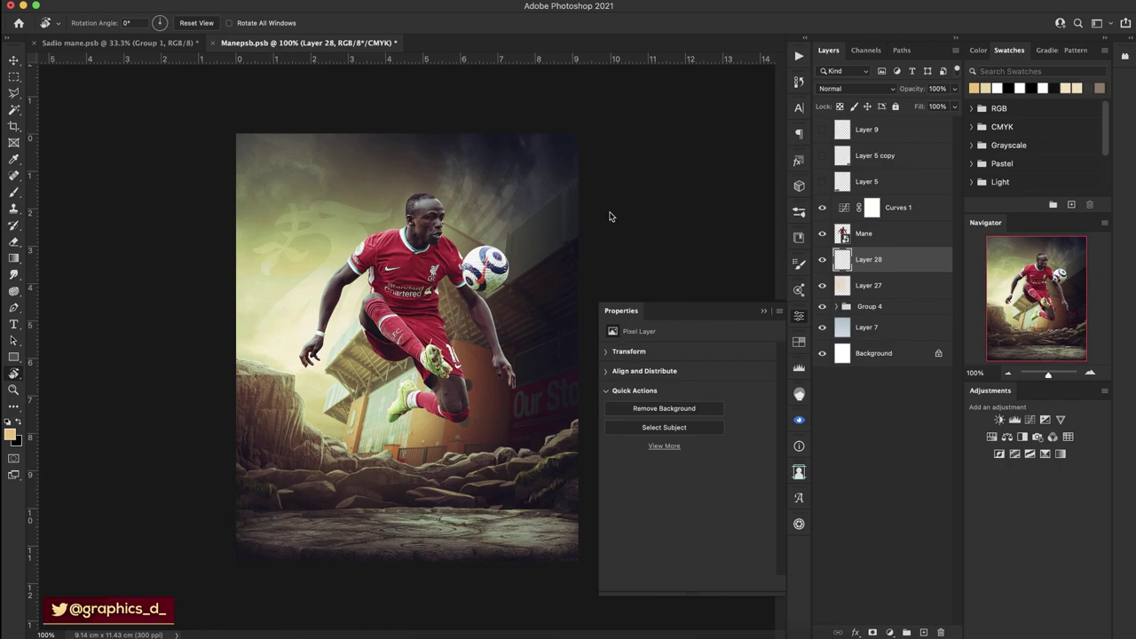
# Paint black shading on Layer 28 over the right-side stadium, background and rocks.
pyautogui.press('b')
pyautogui.click(763, 311)
pyautogui.press('x')
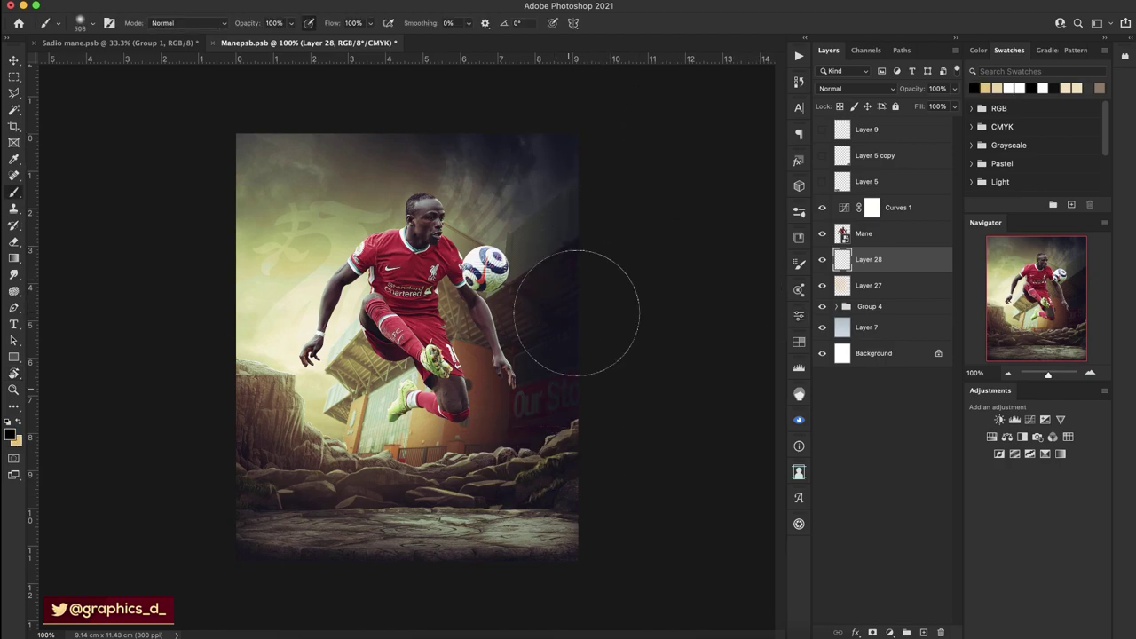
pyautogui.moveTo(577, 312)
pyautogui.mouseDown()
pyautogui.moveTo(553, 520)
pyautogui.moveTo(494, 545)
pyautogui.moveTo(482, 533)
pyautogui.moveTo(532, 452)
pyautogui.moveTo(532, 399)
pyautogui.mouseUp()
pyautogui.moveTo(499, 250); pyautogui.dragTo(544, 153)
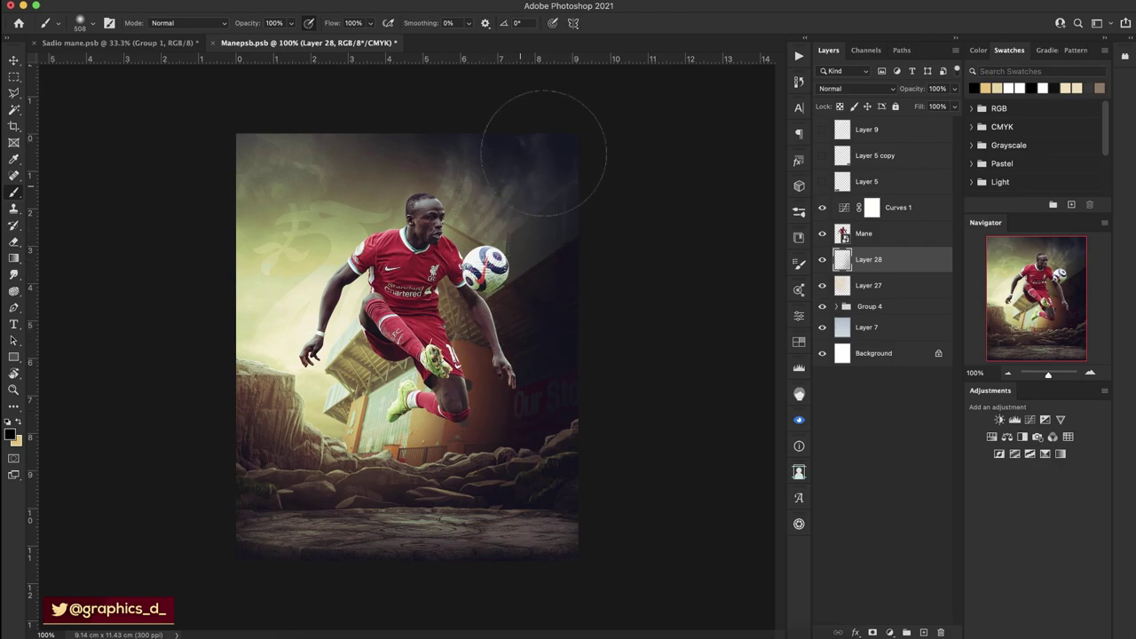
pyautogui.moveTo(504, 225); pyautogui.dragTo(532, 178)
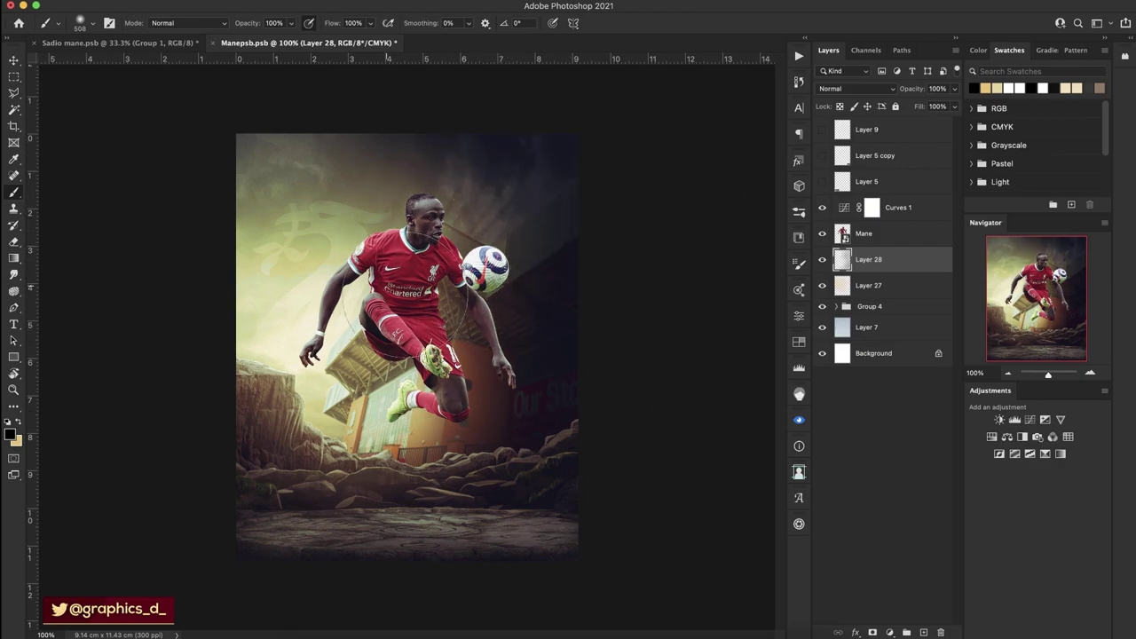
pyautogui.moveTo(524, 391); pyautogui.dragTo(491, 410)
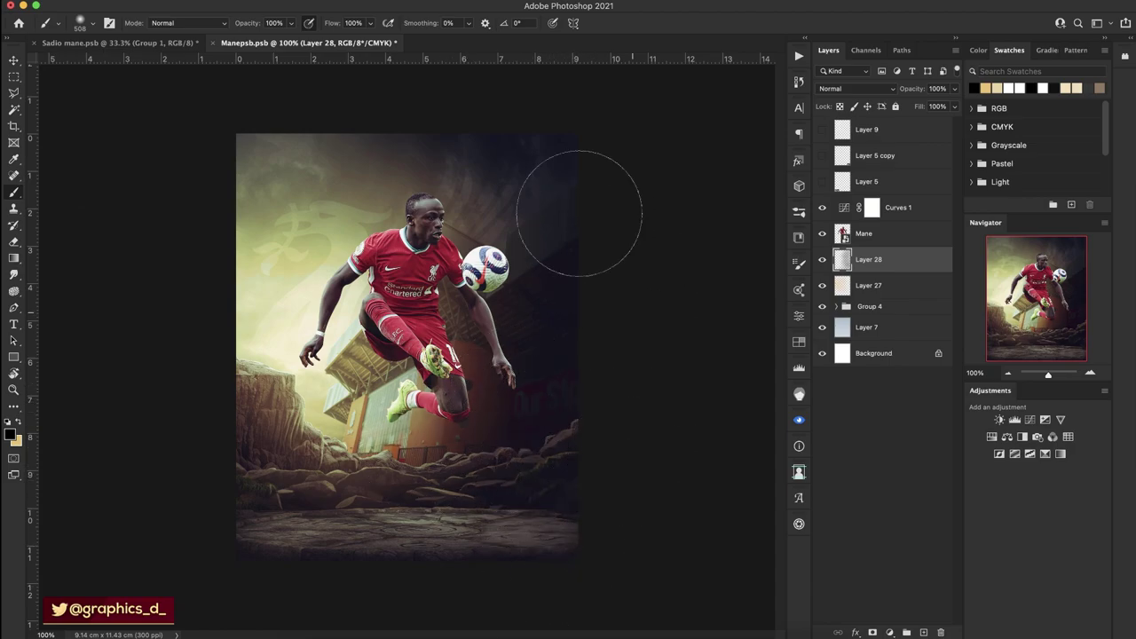
# Rotate the canvas view and toggle Layer 28 to compare the darkening.
pyautogui.press('r')
pyautogui.moveTo(506, 161); pyautogui.dragTo(233, 444)
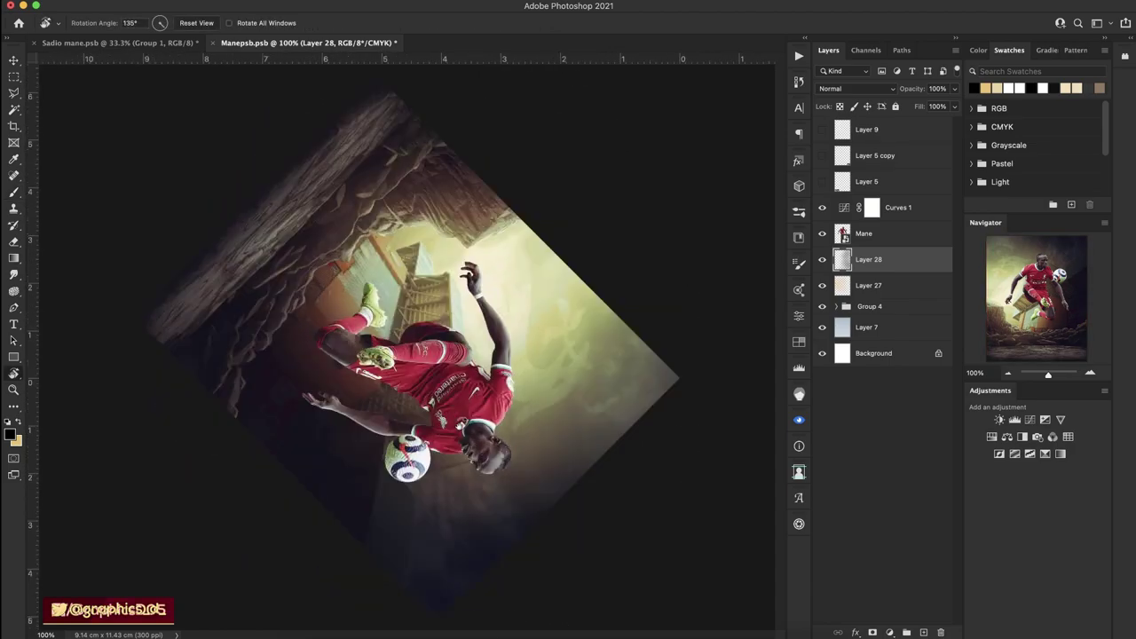
pyautogui.moveTo(432, 448)
pyautogui.mouseDown()
pyautogui.moveTo(447, 330)
pyautogui.moveTo(481, 297)
pyautogui.mouseUp()
pyautogui.click(822, 259)
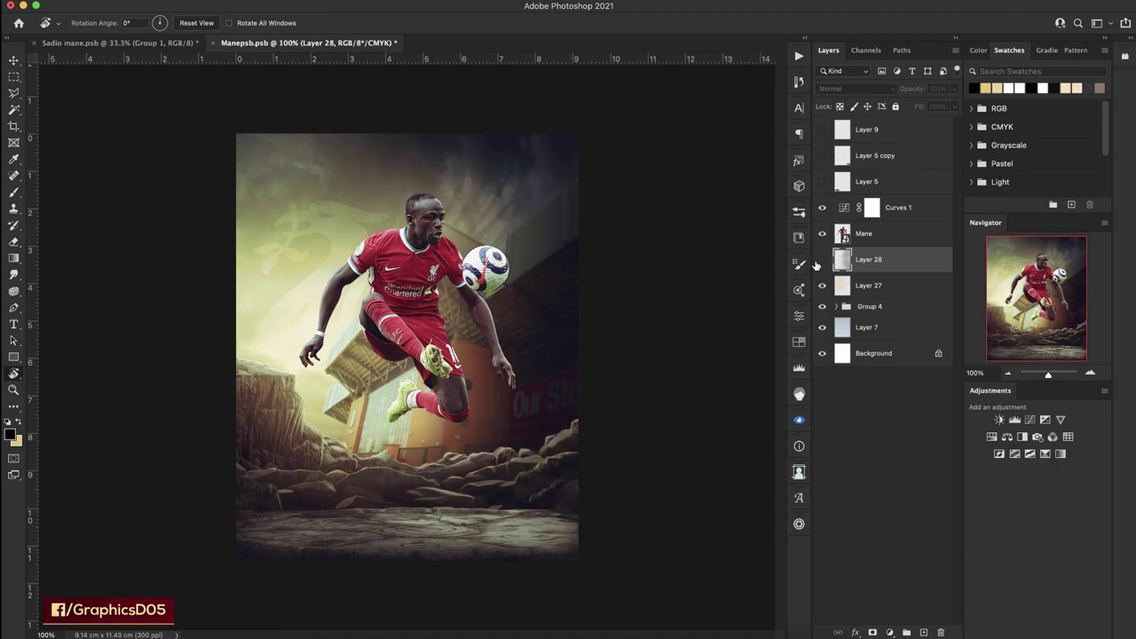
# Set Layer 28 to Overlay blending with fill lowered to 85%.
pyautogui.click(874, 89)
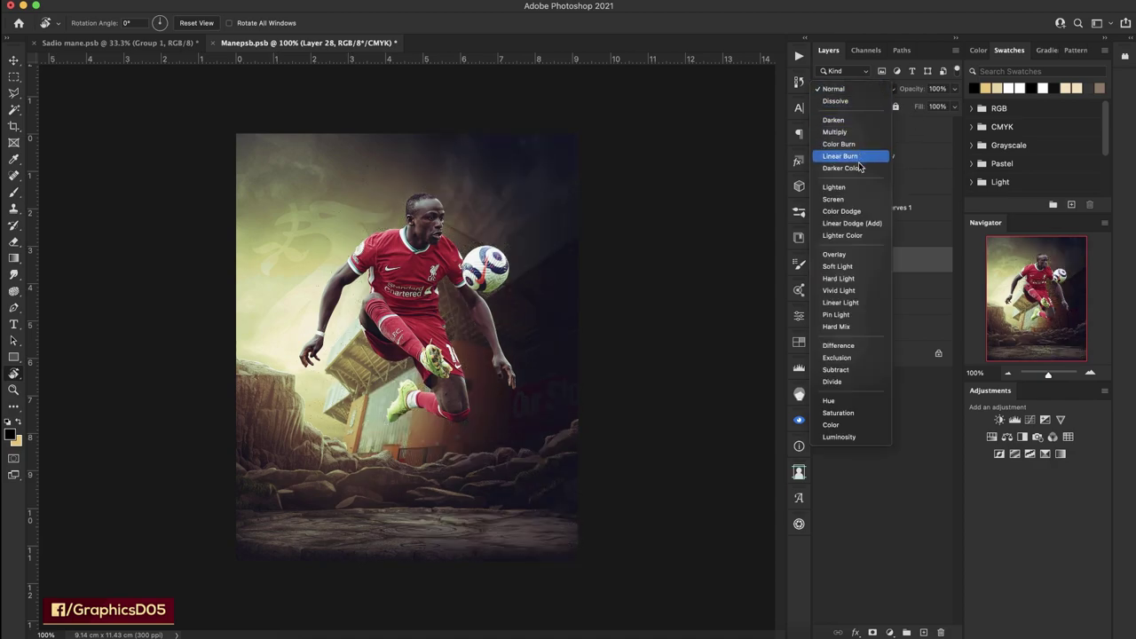
pyautogui.click(839, 255)
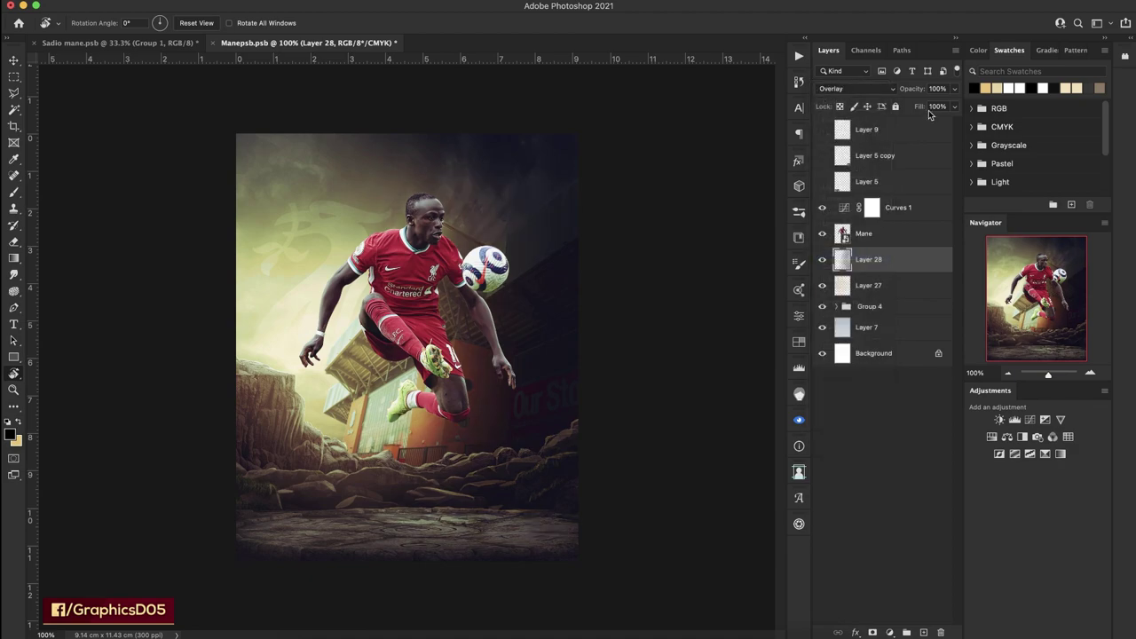
pyautogui.press('Down')
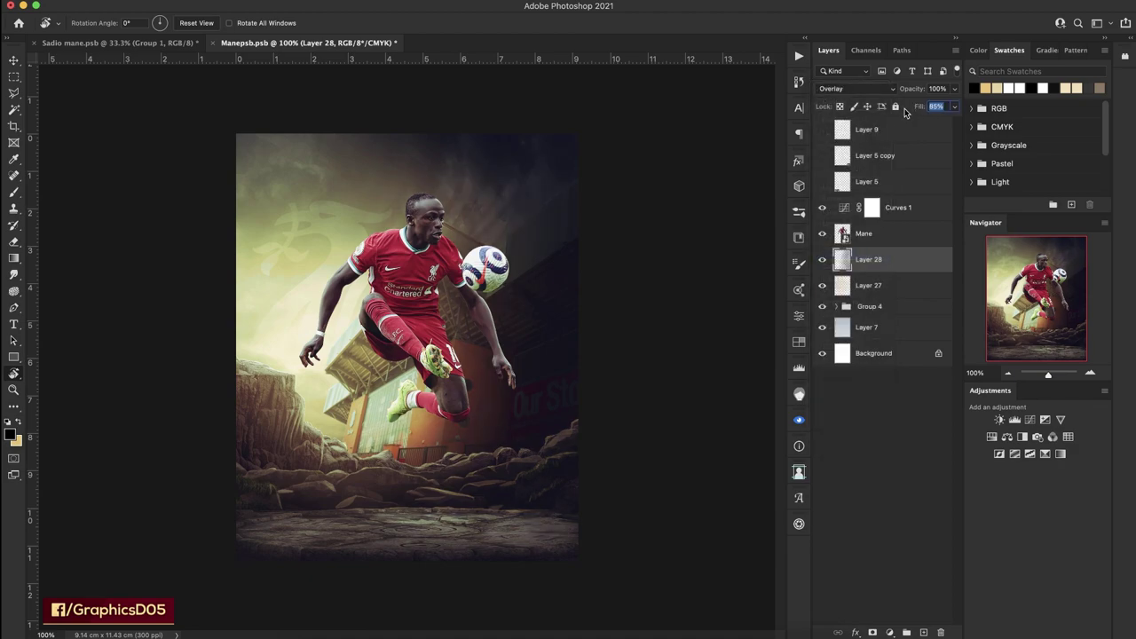
pyautogui.press('b')
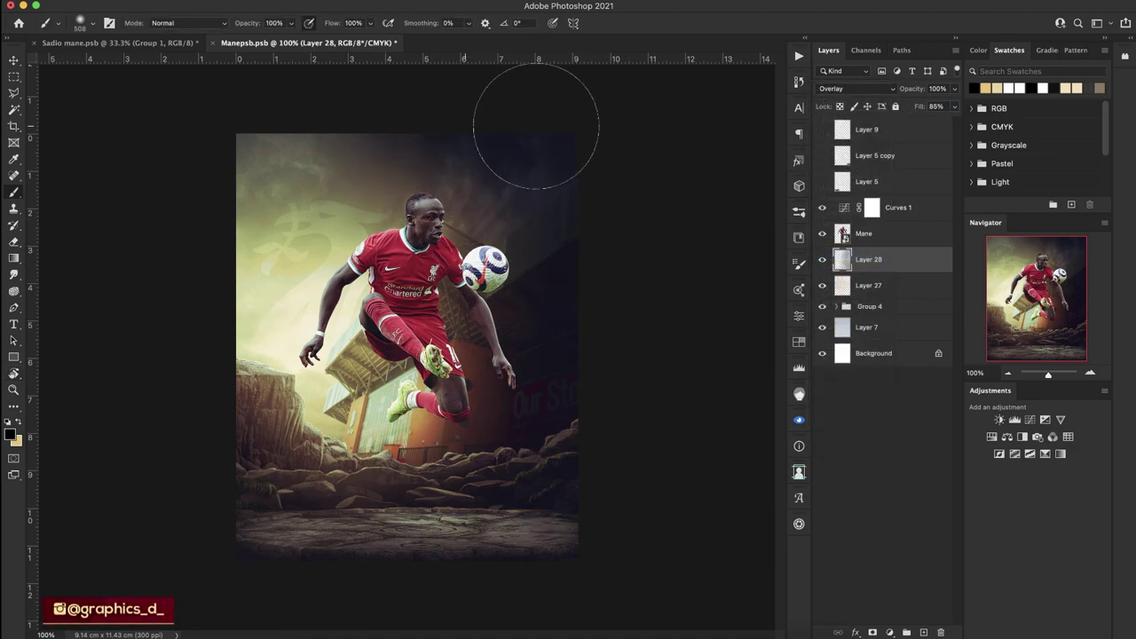
pyautogui.press('r')
pyautogui.moveTo(507, 223)
pyautogui.mouseDown()
pyautogui.moveTo(439, 297)
pyautogui.moveTo(443, 390)
pyautogui.mouseUp()
# Review the Curves 1 settings, then select the Mane player layer.
pyautogui.click(842, 209)
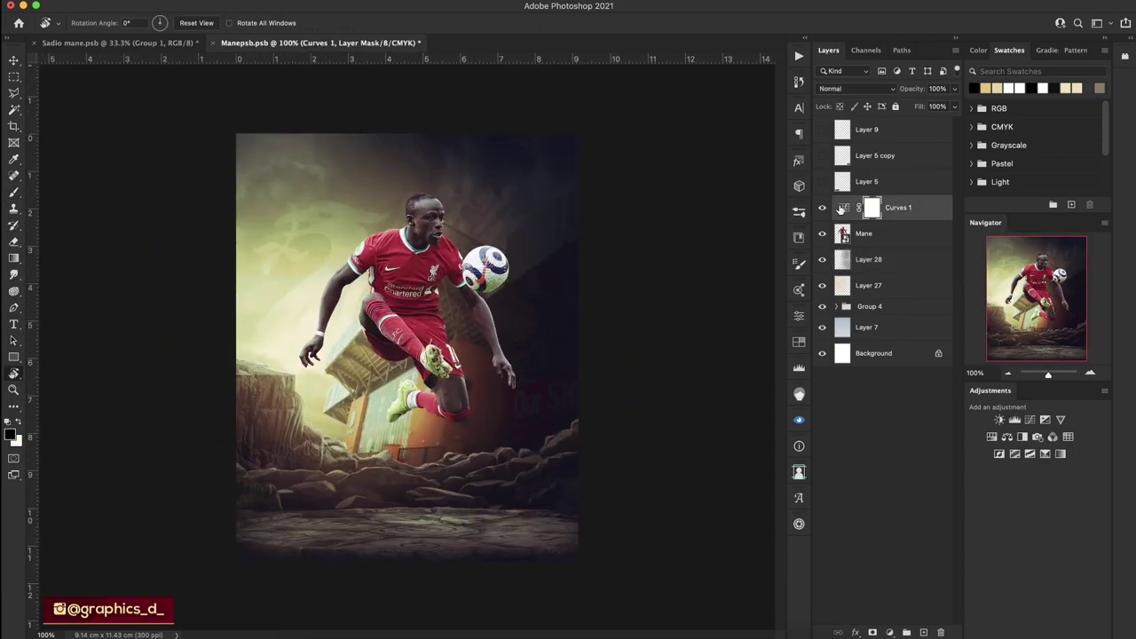
pyautogui.doubleClick(842, 208)
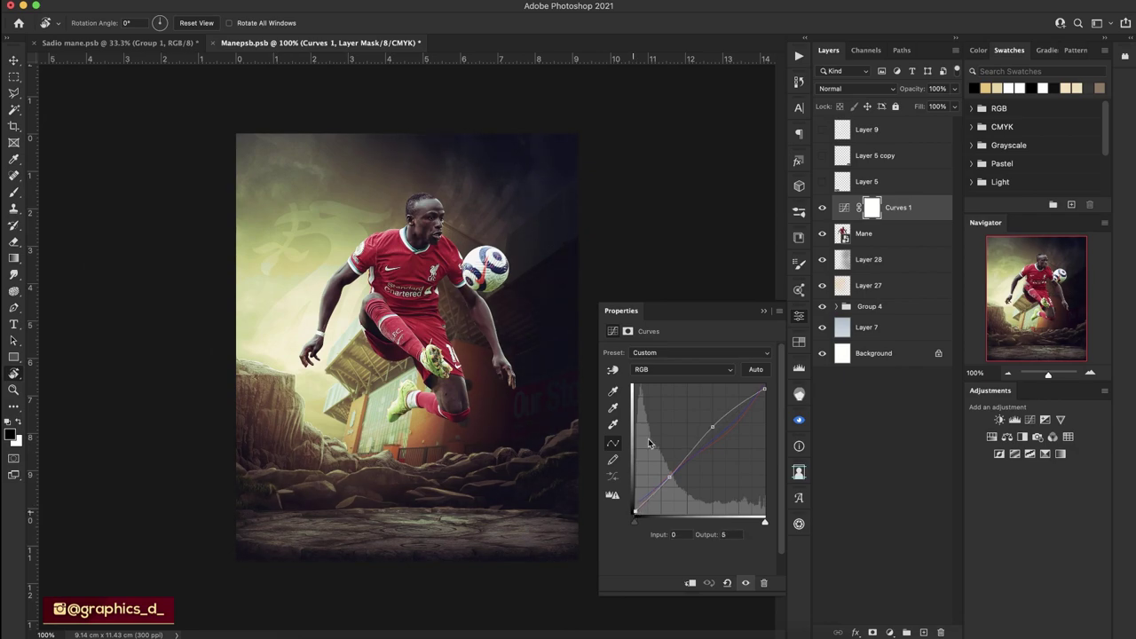
pyautogui.click(861, 235)
# Add a Color Balance clipped to Mane with midtones +23 red, −4 magenta, −23 yellow.
pyautogui.click(889, 631)
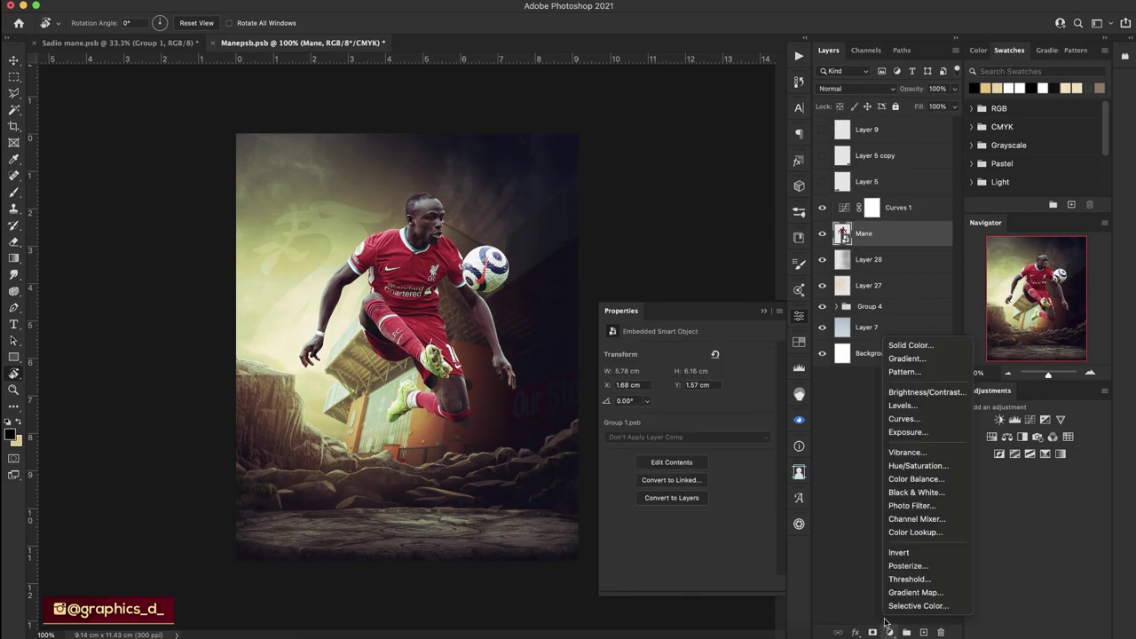
pyautogui.click(928, 480)
pyautogui.click(689, 581)
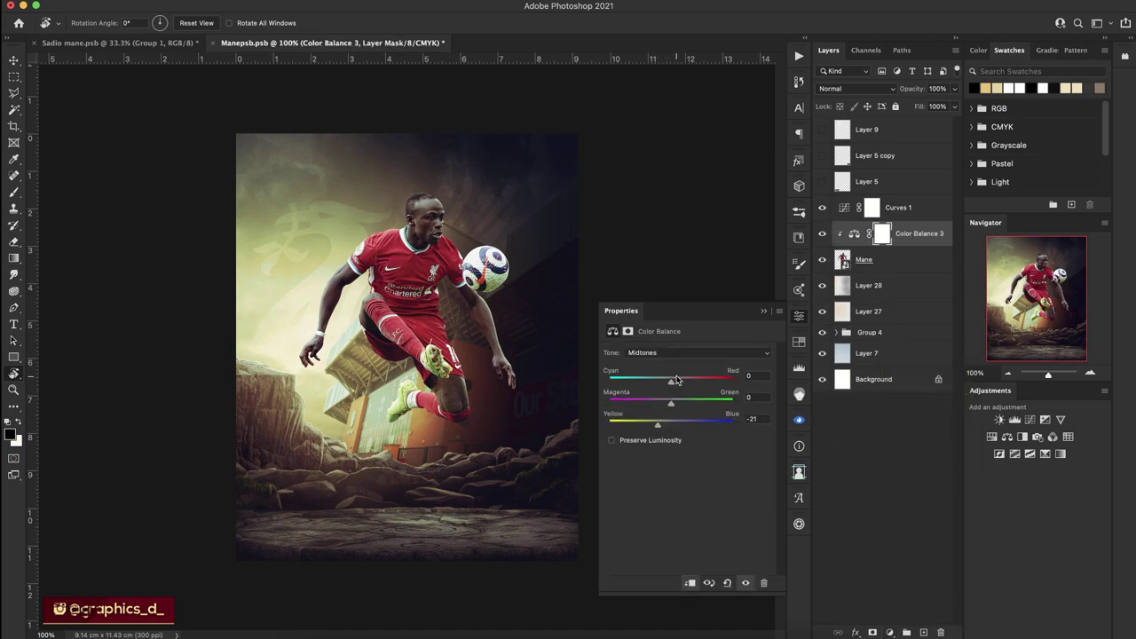
pyautogui.moveTo(687, 380); pyautogui.dragTo(685, 380)
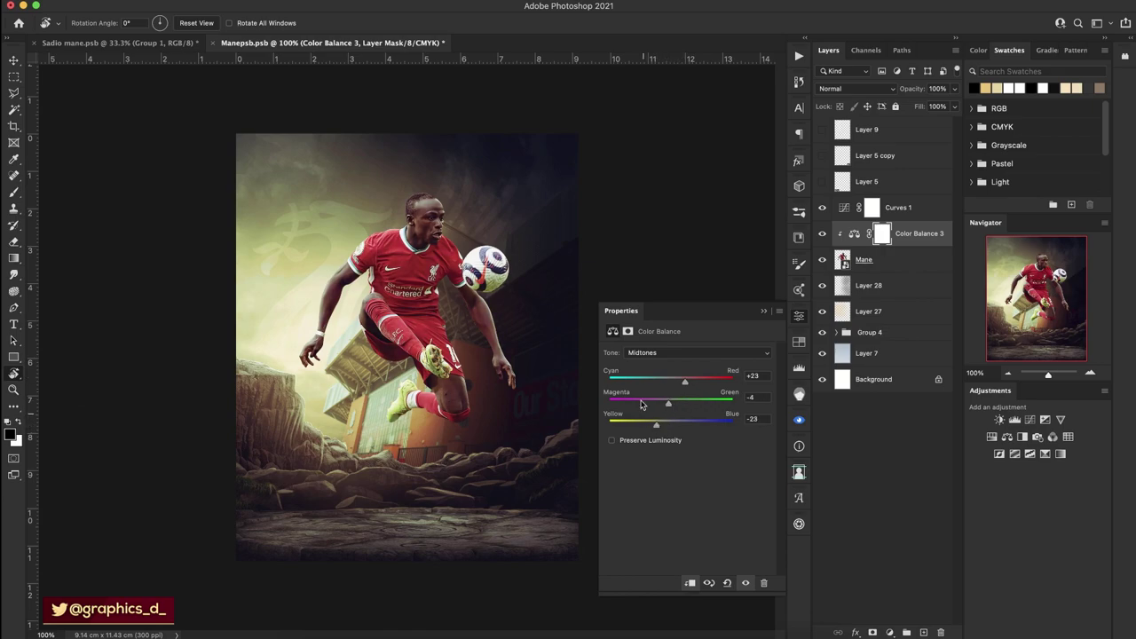
pyautogui.moveTo(550, 353); pyautogui.dragTo(549, 352)
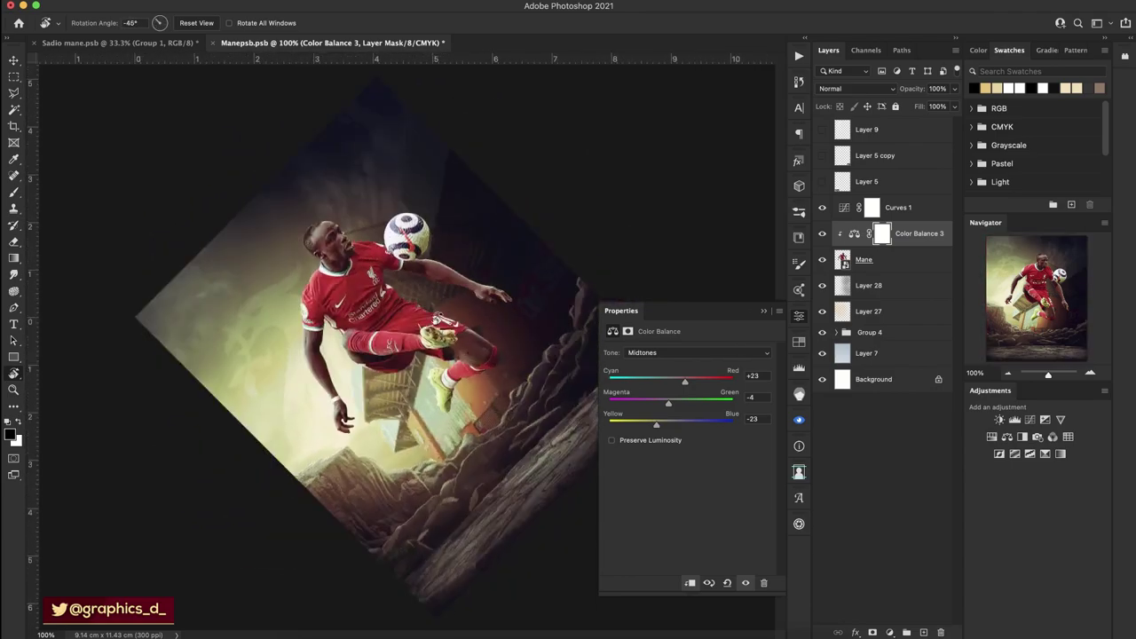
pyautogui.click(763, 311)
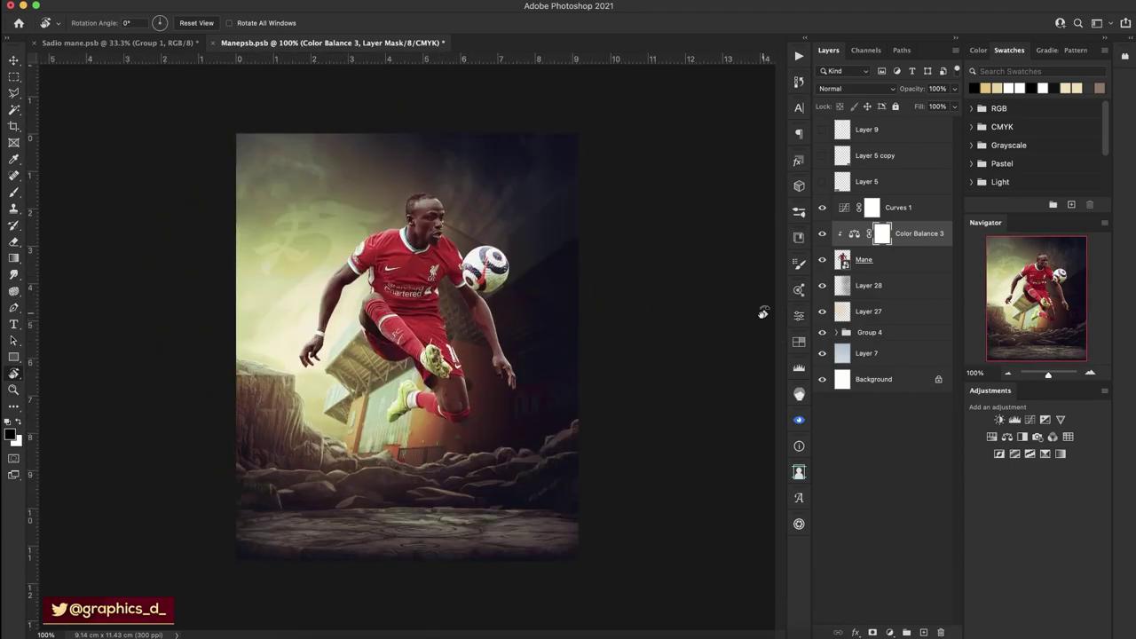
pyautogui.click(890, 184)
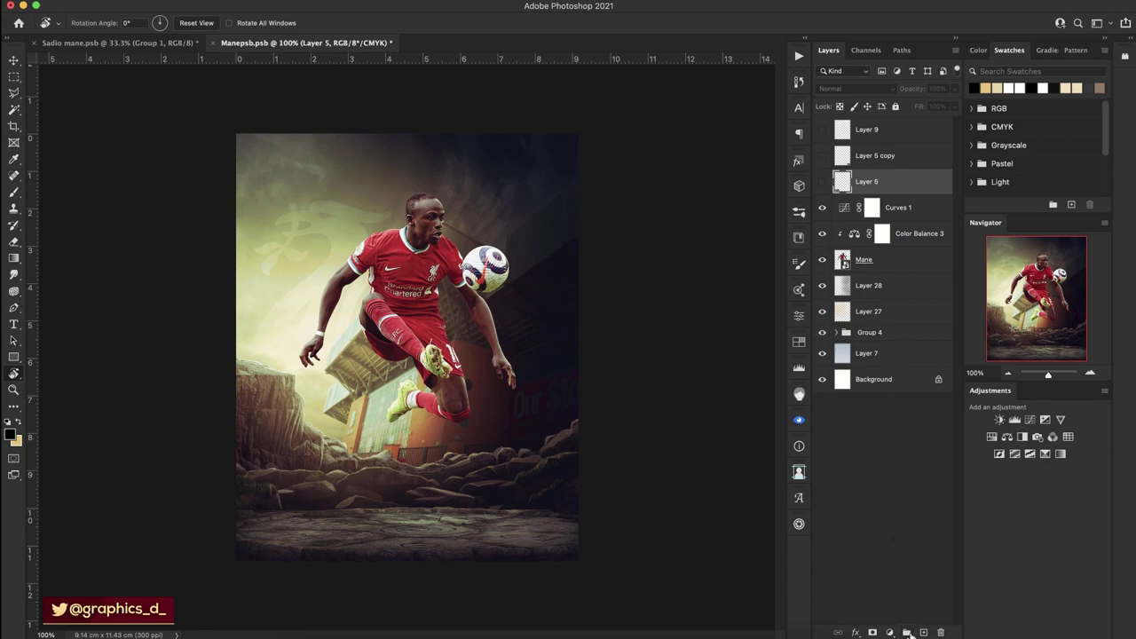
# Expand Group 4 and add a white layer mask to Layer 27.
pyautogui.click(868, 355)
pyautogui.click(835, 332)
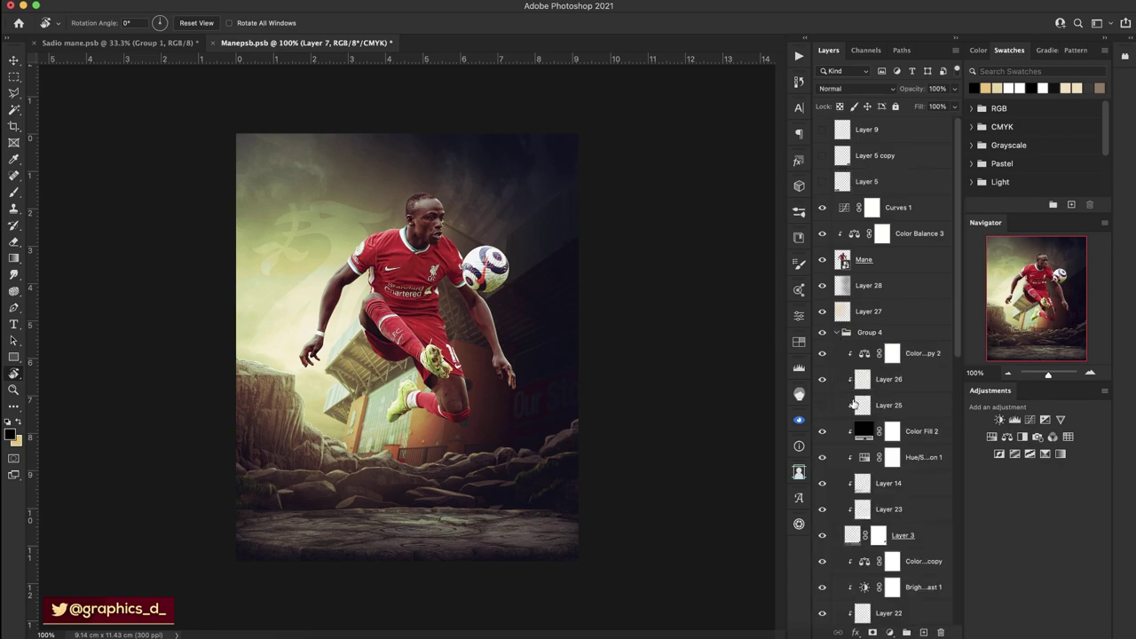
pyautogui.scroll(-5, 843, 429)
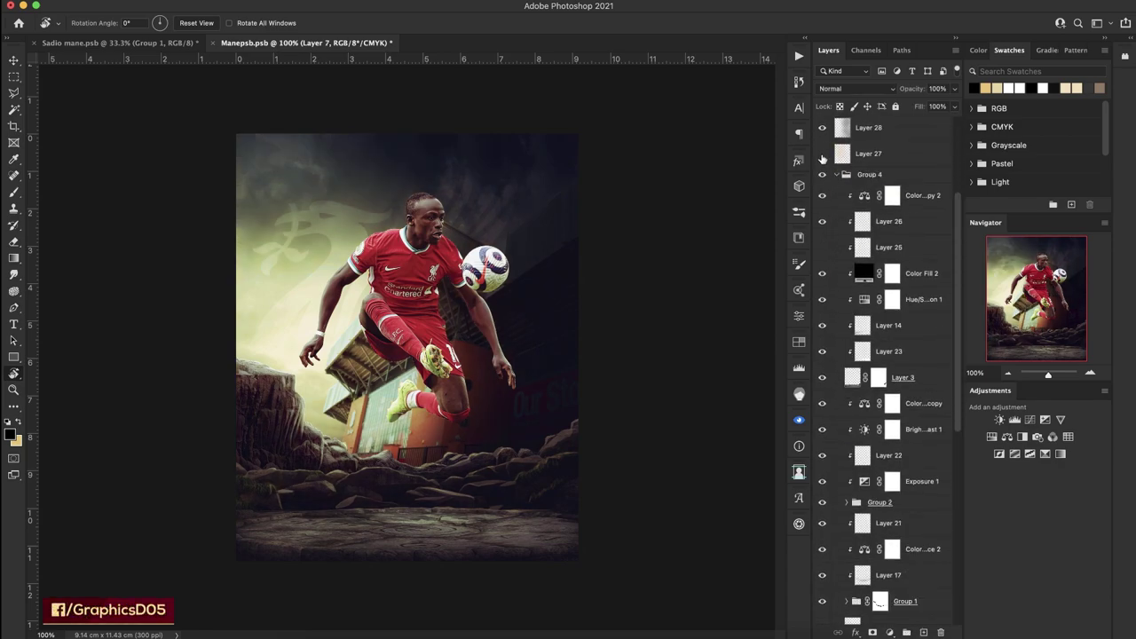
pyautogui.click(856, 156)
pyautogui.click(872, 632)
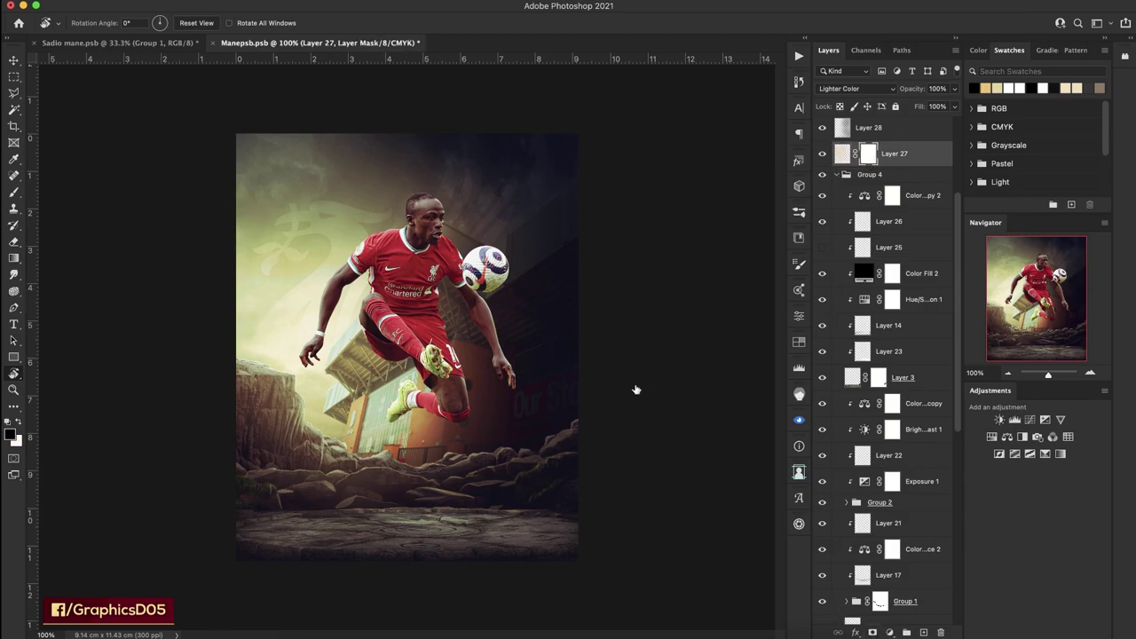
# Make Layer 13 visible and add a white layer mask to Layer 12.
pyautogui.press('b')
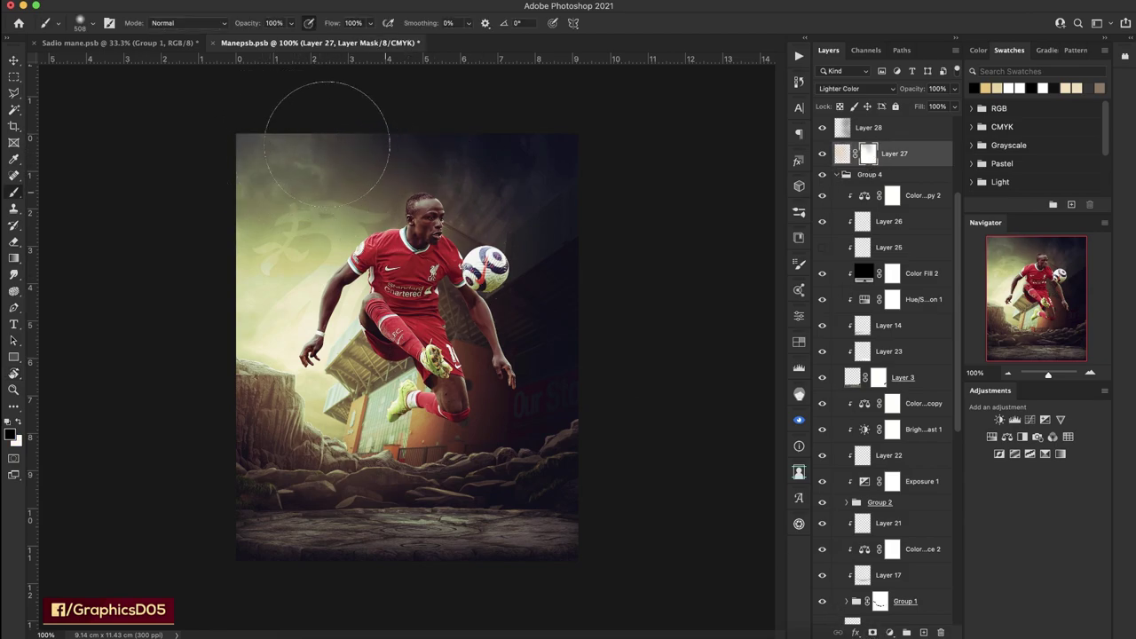
pyautogui.scroll(-5, 834, 386)
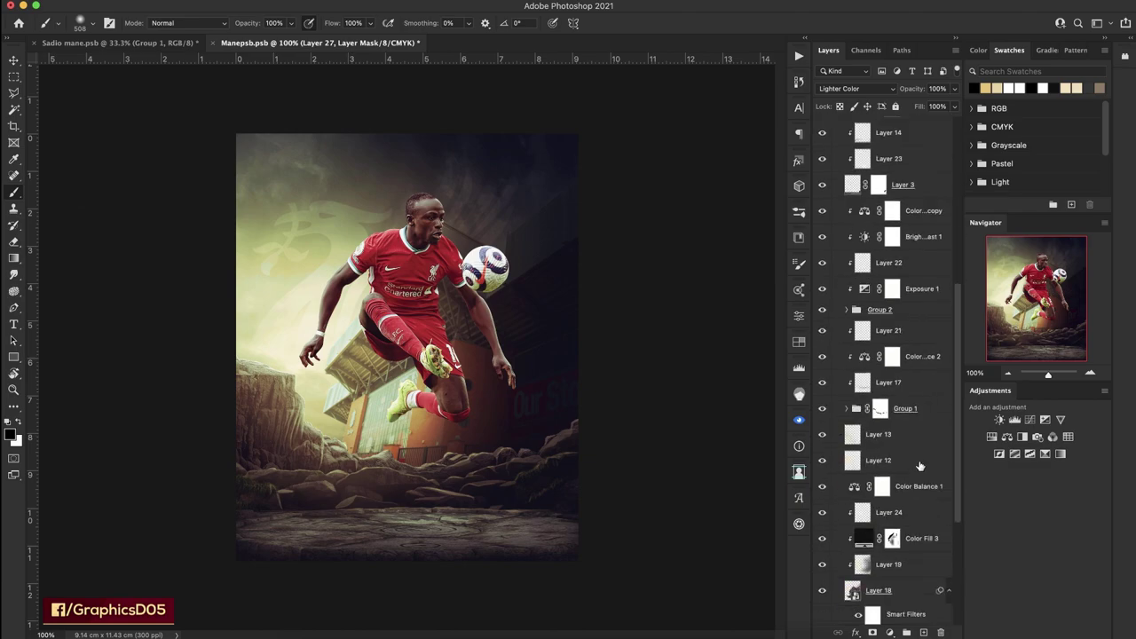
pyautogui.scroll(-5, 835, 386)
pyautogui.click(822, 248)
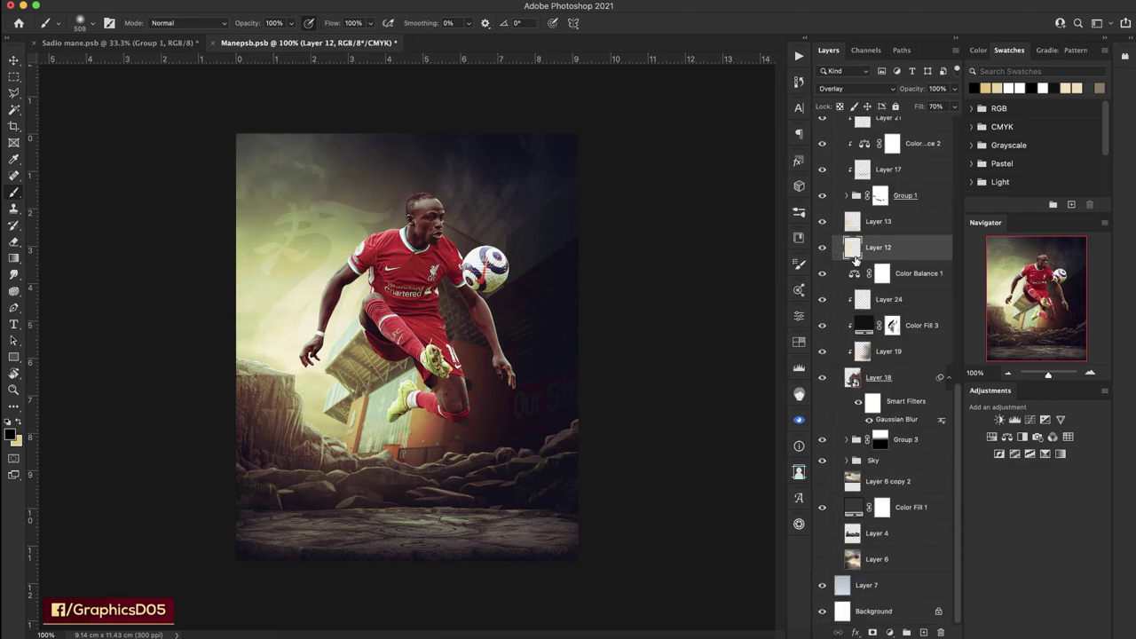
pyautogui.click(822, 221)
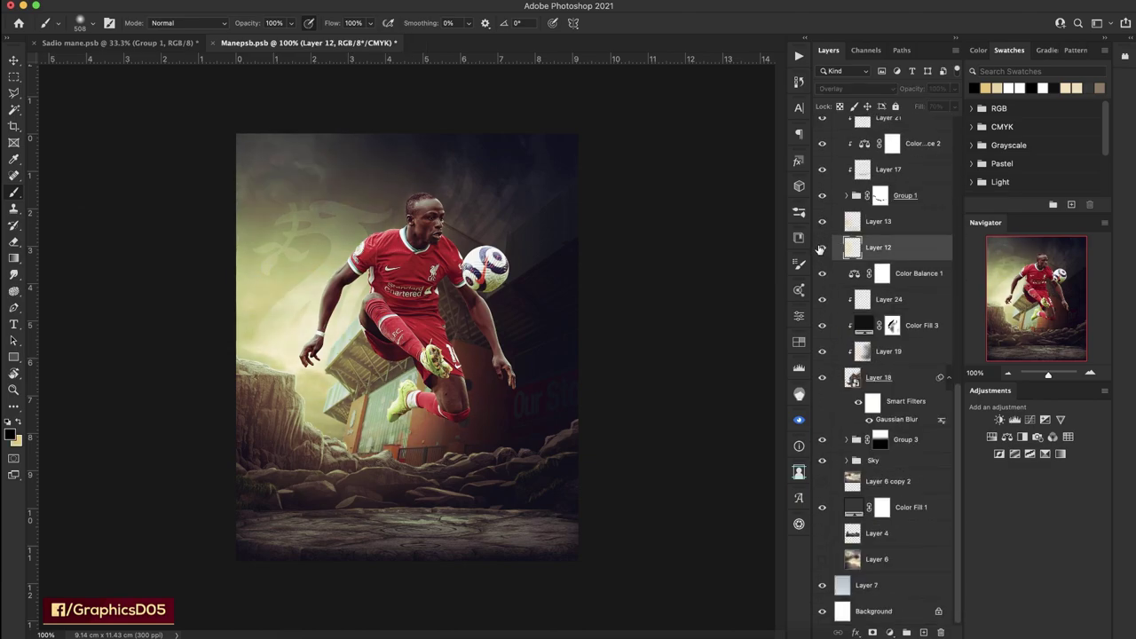
pyautogui.click(889, 632)
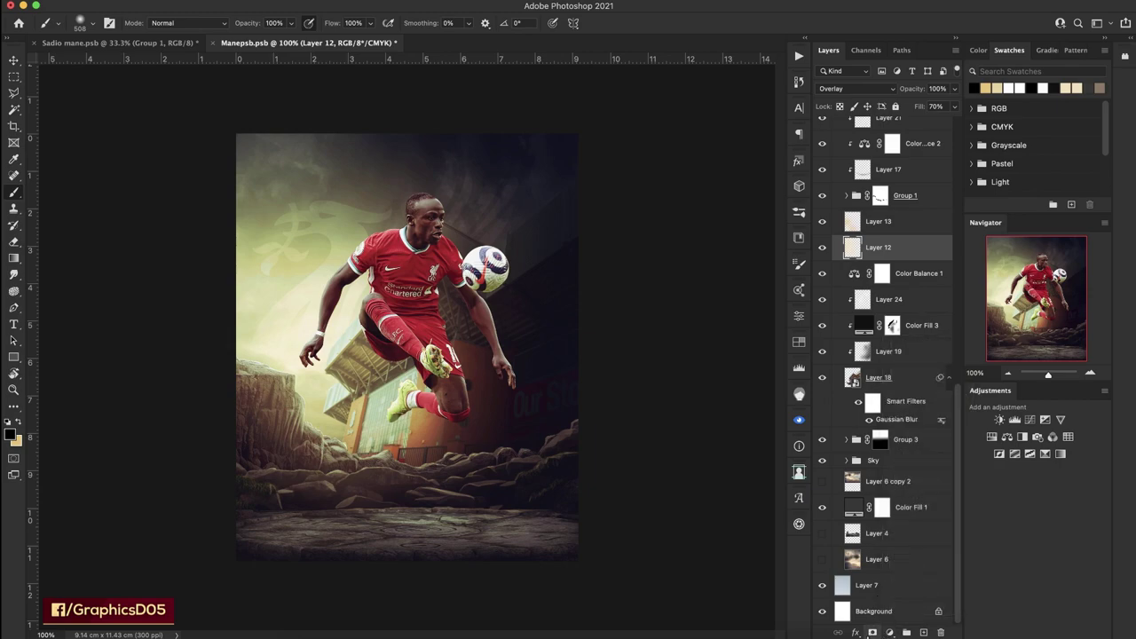
pyautogui.click(873, 632)
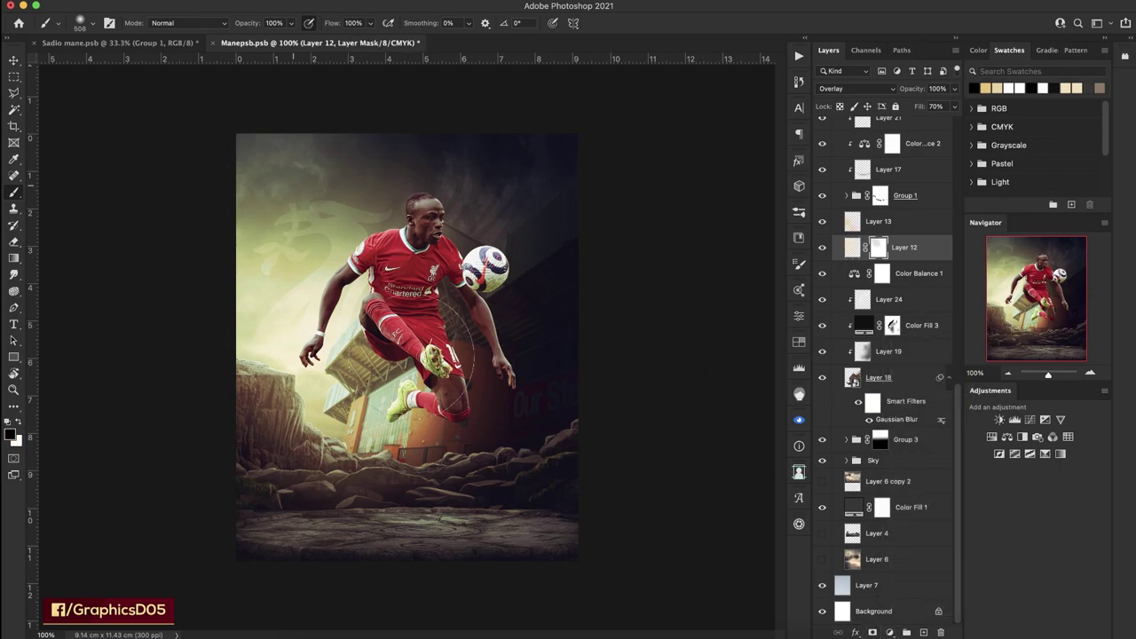
# Mask out Layer 12's glow around the head at 90% flow; add Layer 29 above Sky.
pyautogui.moveTo(334, 23); pyautogui.dragTo(312, 23)
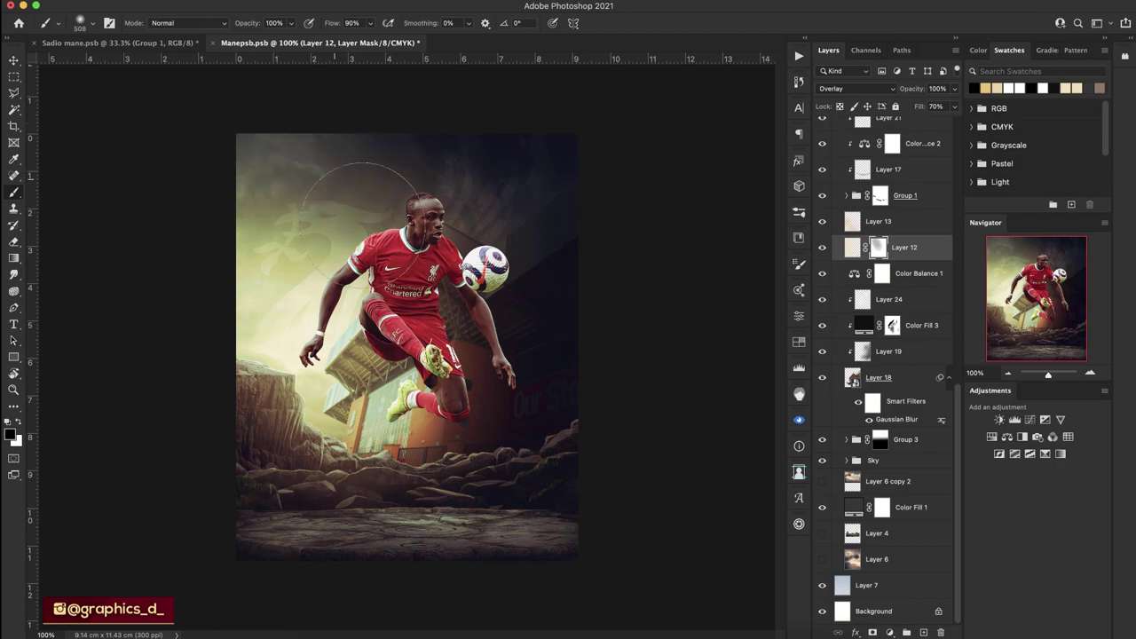
pyautogui.moveTo(359, 225); pyautogui.dragTo(497, 178)
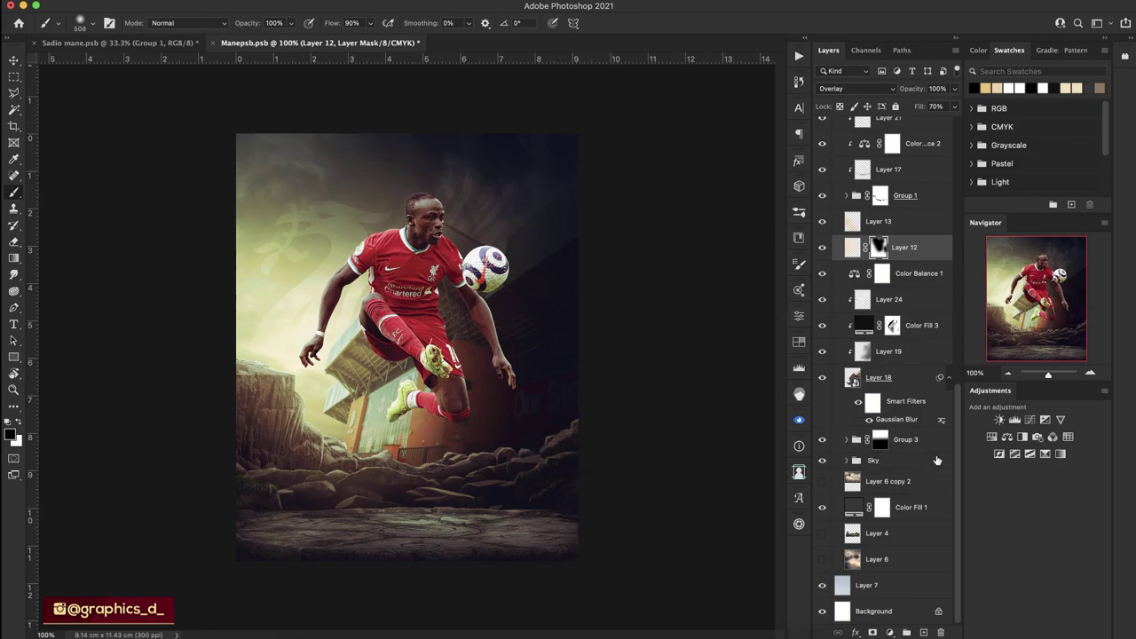
pyautogui.click(923, 463)
pyautogui.click(923, 633)
# Draw a top-down gradient on Layer 29, blended as Overlay (after trying Multiply) at 69% fill.
pyautogui.press('g')
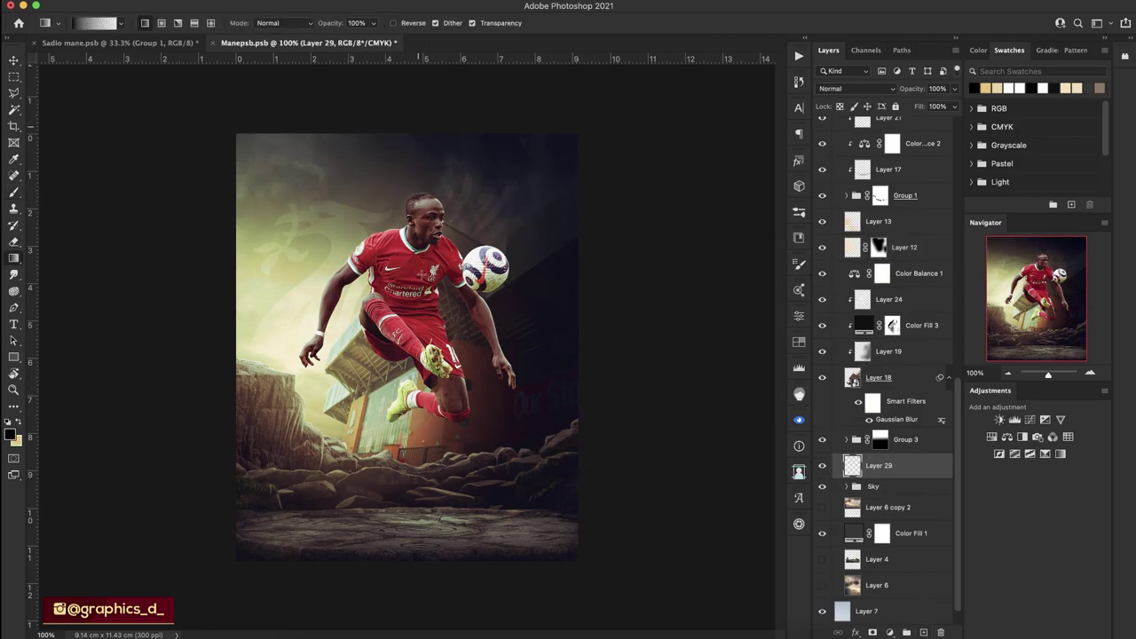
pyautogui.moveTo(407, 126); pyautogui.dragTo(406, 284)
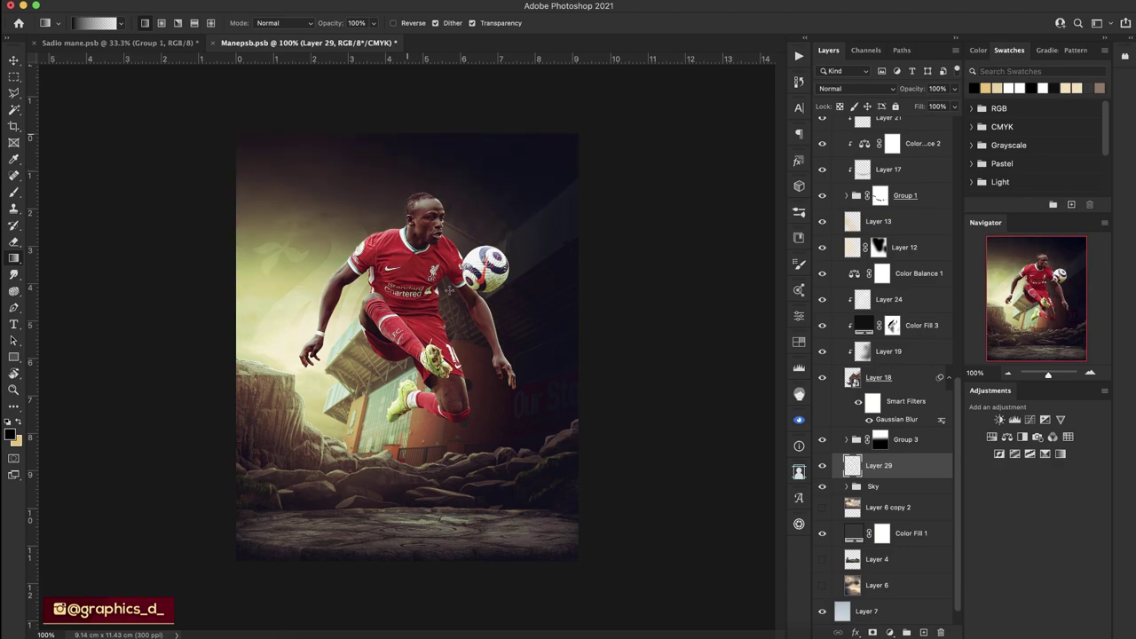
pyautogui.click(883, 88)
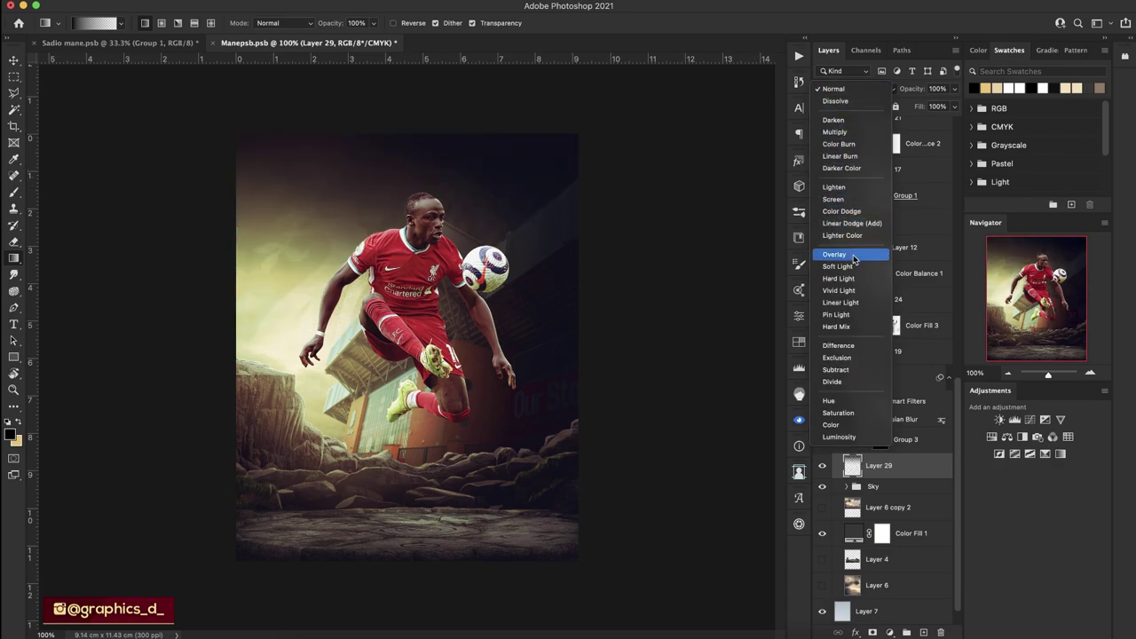
pyautogui.click(856, 134)
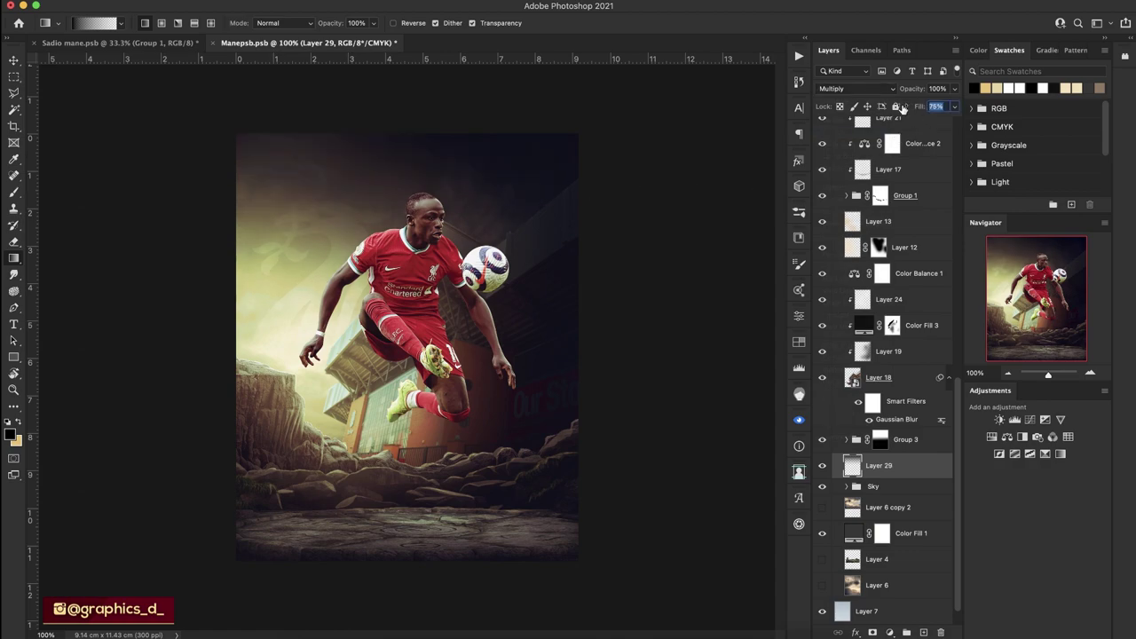
pyautogui.write('80')
pyautogui.click(872, 88)
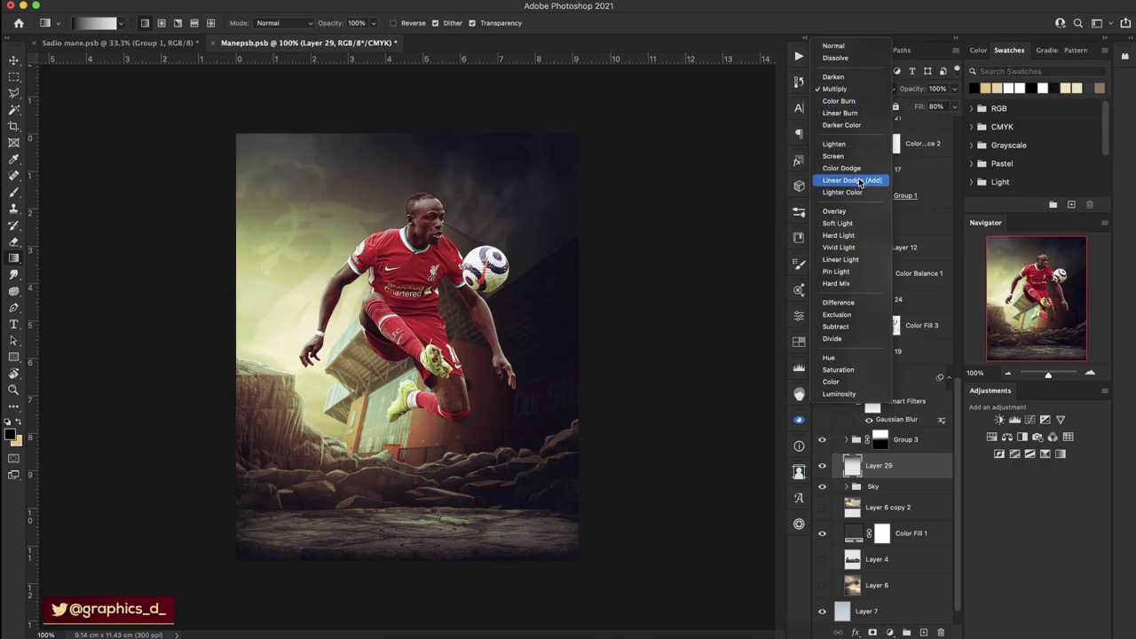
pyautogui.click(857, 213)
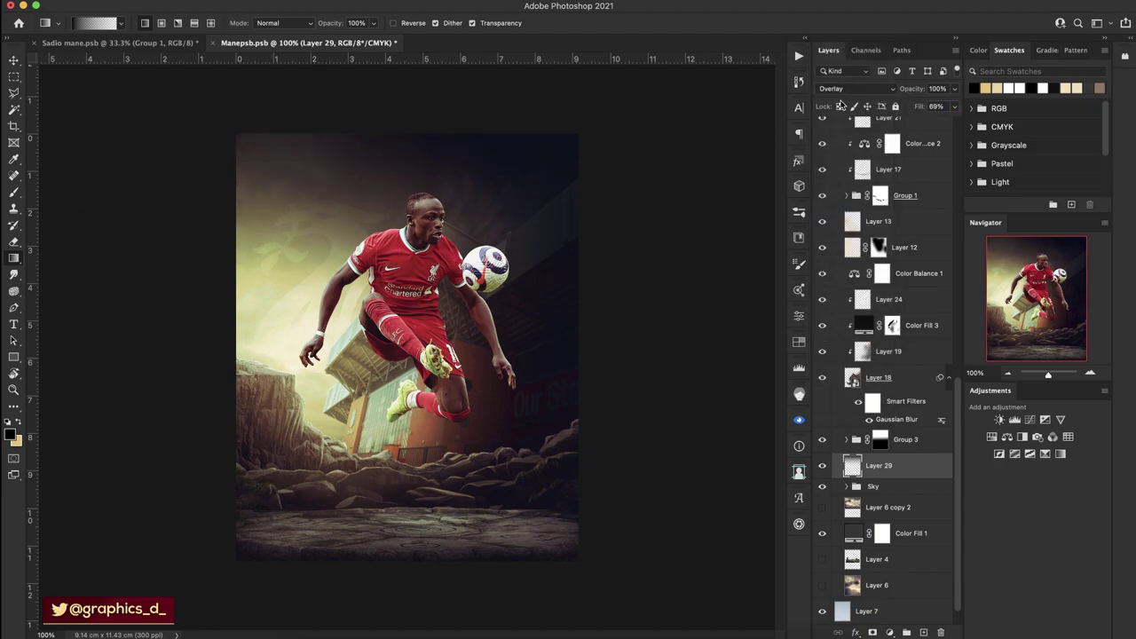
pyautogui.press('r')
pyautogui.moveTo(458, 270)
pyautogui.mouseDown()
pyautogui.moveTo(638, 331)
pyautogui.moveTo(612, 197)
pyautogui.mouseUp()
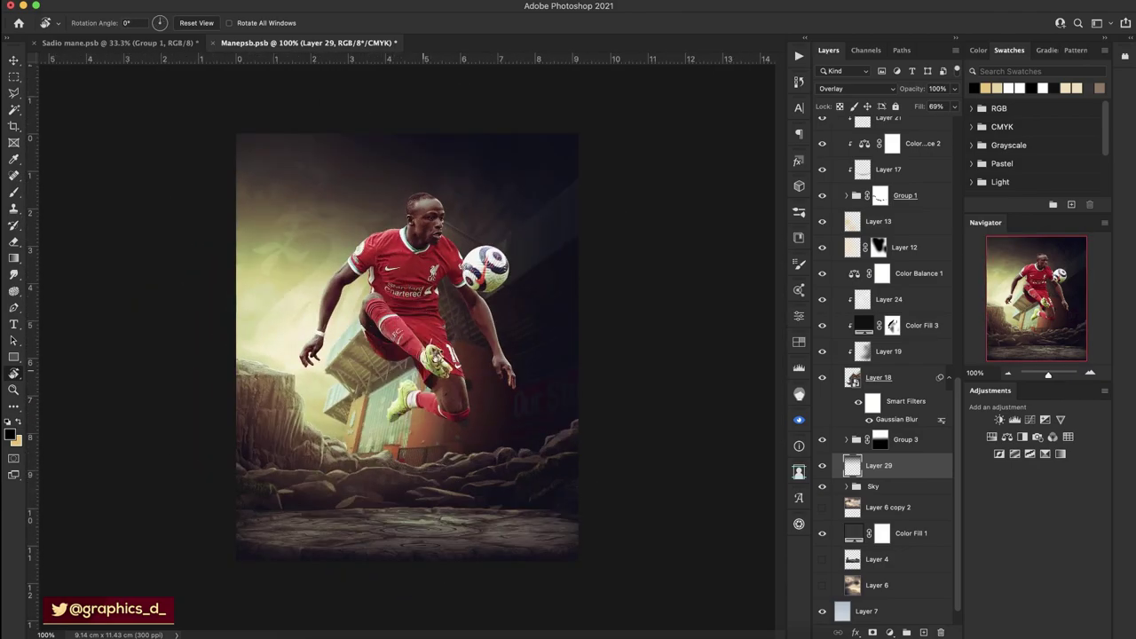
pyautogui.scroll(10, 896, 266)
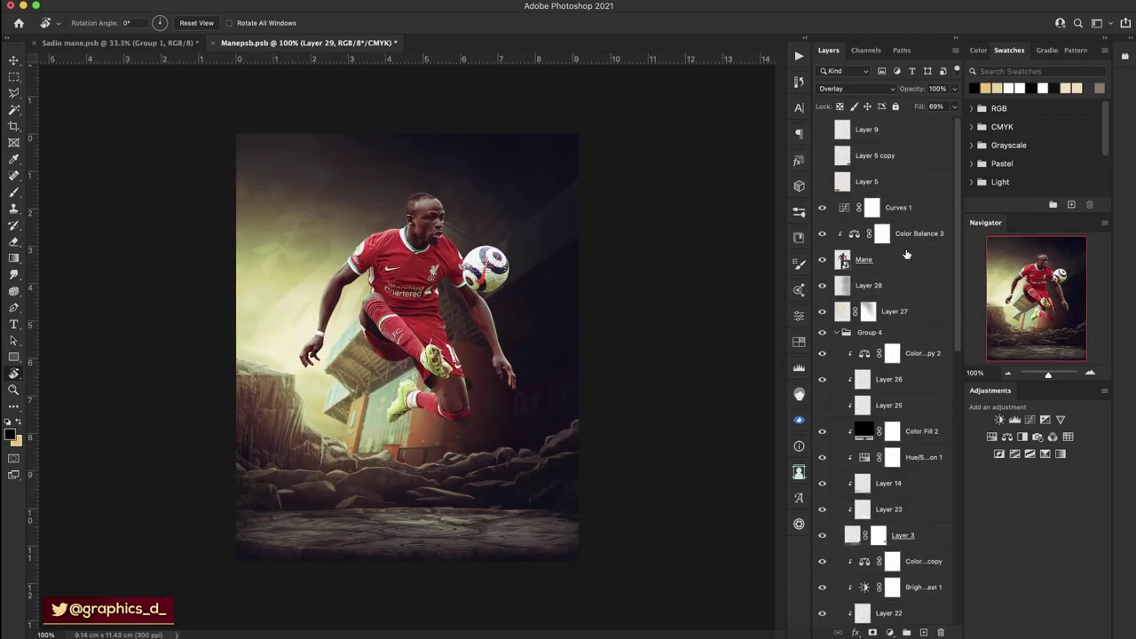
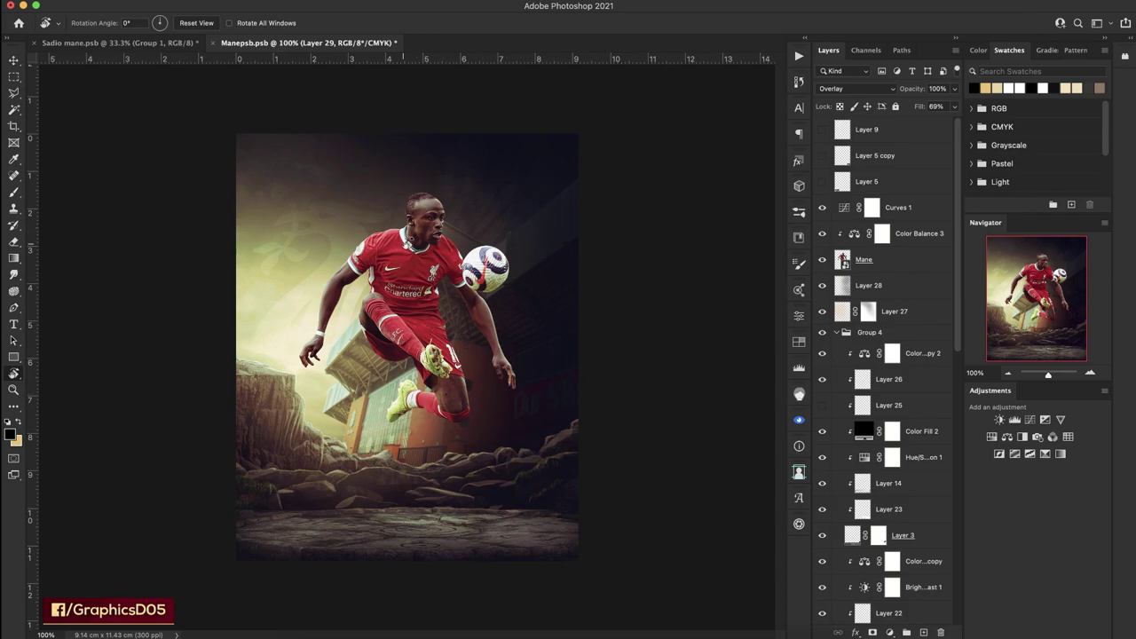
# Set the canvas backdrop to black and toggle Color Balance 3 to compare.
pyautogui.moveTo(454, 315); pyautogui.dragTo(445, 303)
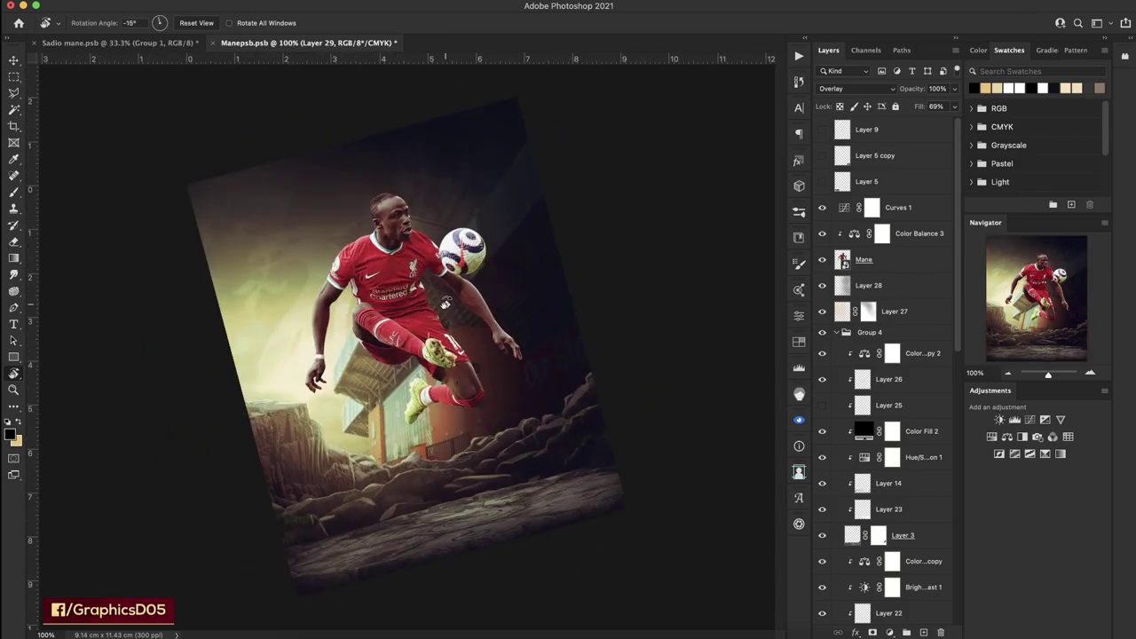
pyautogui.press('Escape')
pyautogui.rightClick(645, 169)
pyautogui.click(674, 181)
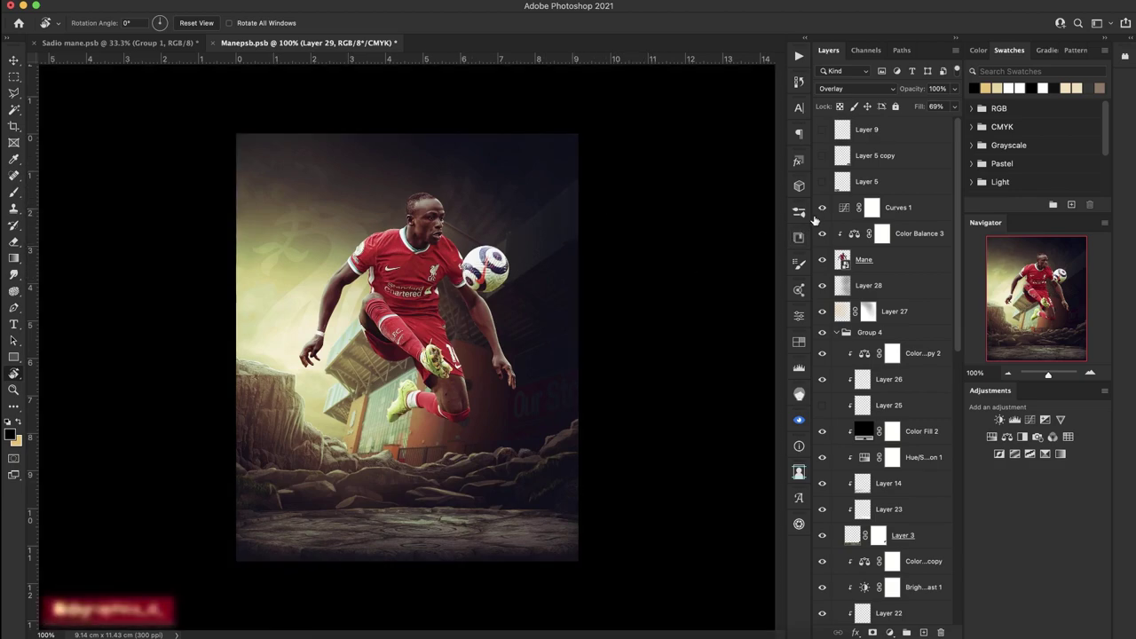
pyautogui.click(822, 231)
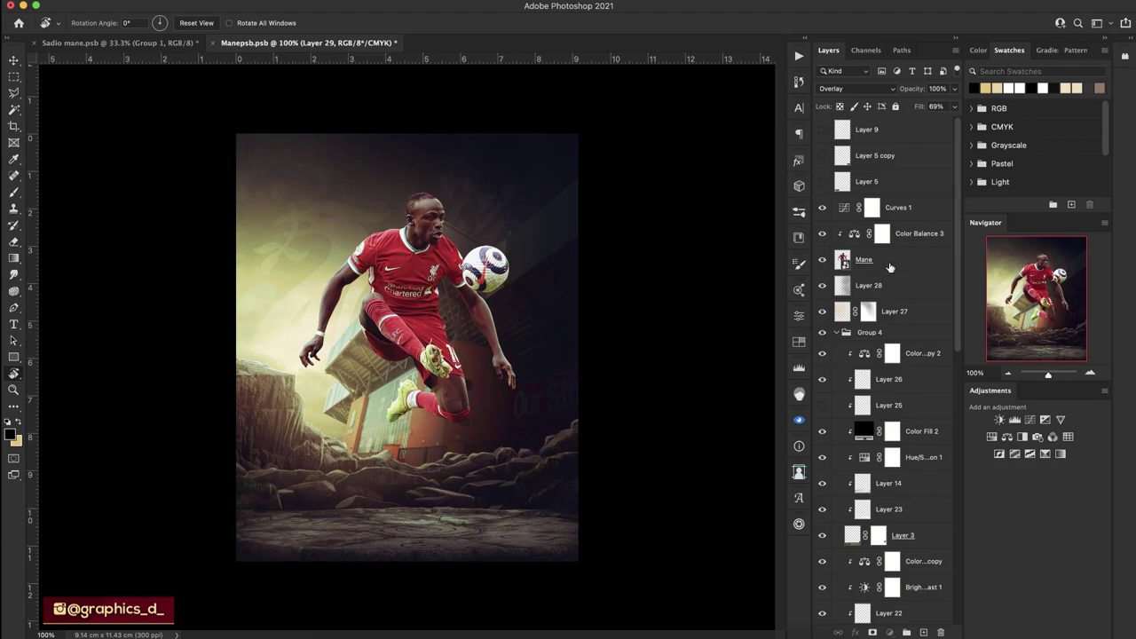
# Add a near-black Solid Color fill layer above the Mane layer.
pyautogui.click(890, 265)
pyautogui.click(890, 632)
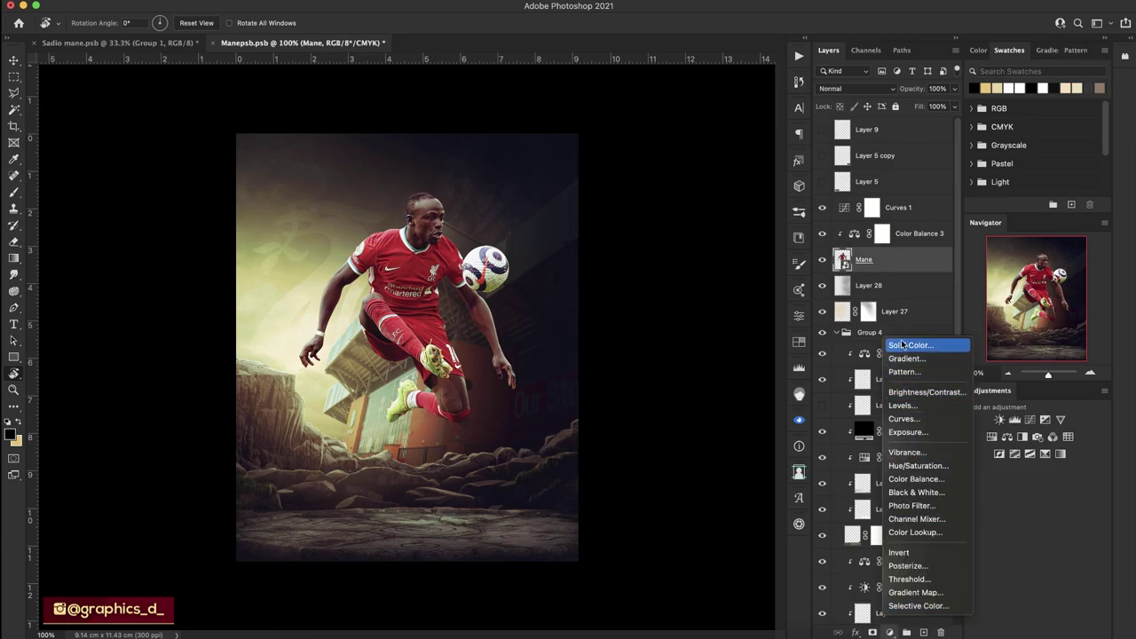
pyautogui.click(914, 346)
pyautogui.moveTo(672, 474)
pyautogui.mouseDown()
pyautogui.moveTo(547, 437)
pyautogui.moveTo(606, 444)
pyautogui.mouseUp()
pyautogui.moveTo(729, 516)
pyautogui.mouseDown()
pyautogui.moveTo(659, 554)
pyautogui.moveTo(674, 564)
pyautogui.mouseUp()
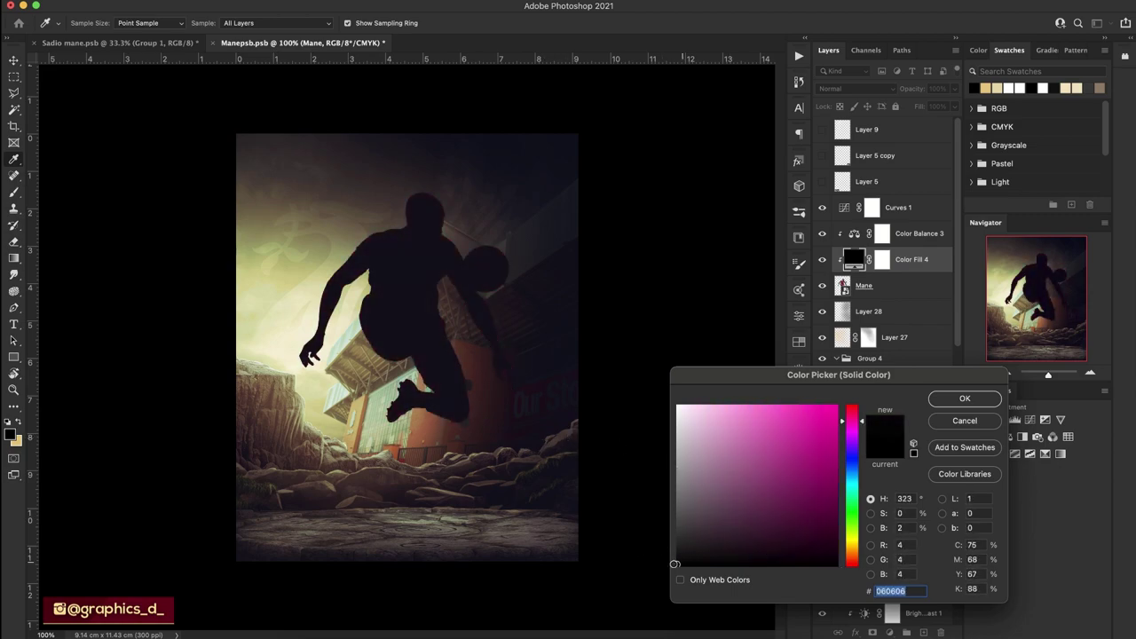
pyautogui.click(943, 401)
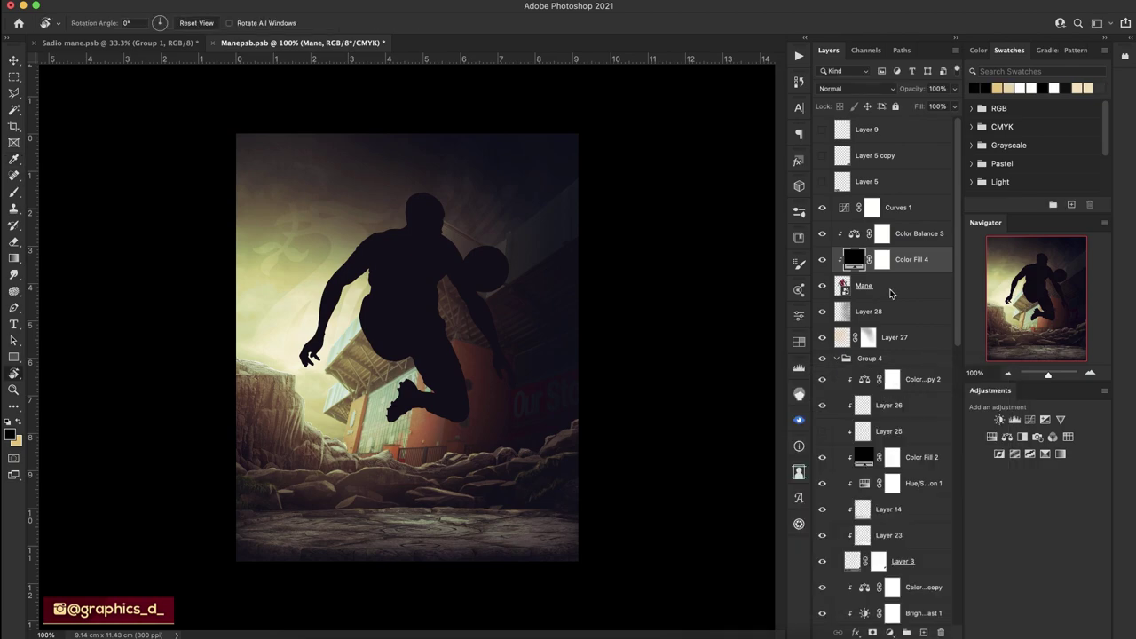
# Set the fill layer to Multiply blend at about 61% fill.
pyautogui.click(862, 91)
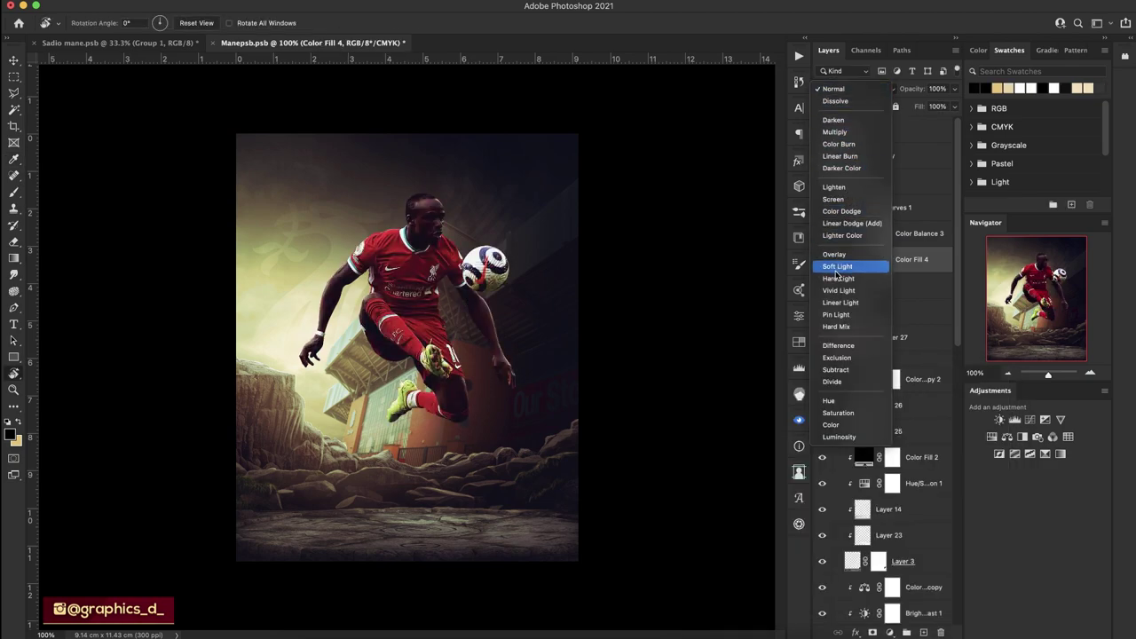
pyautogui.click(838, 135)
pyautogui.click(936, 106)
pyautogui.write('57')
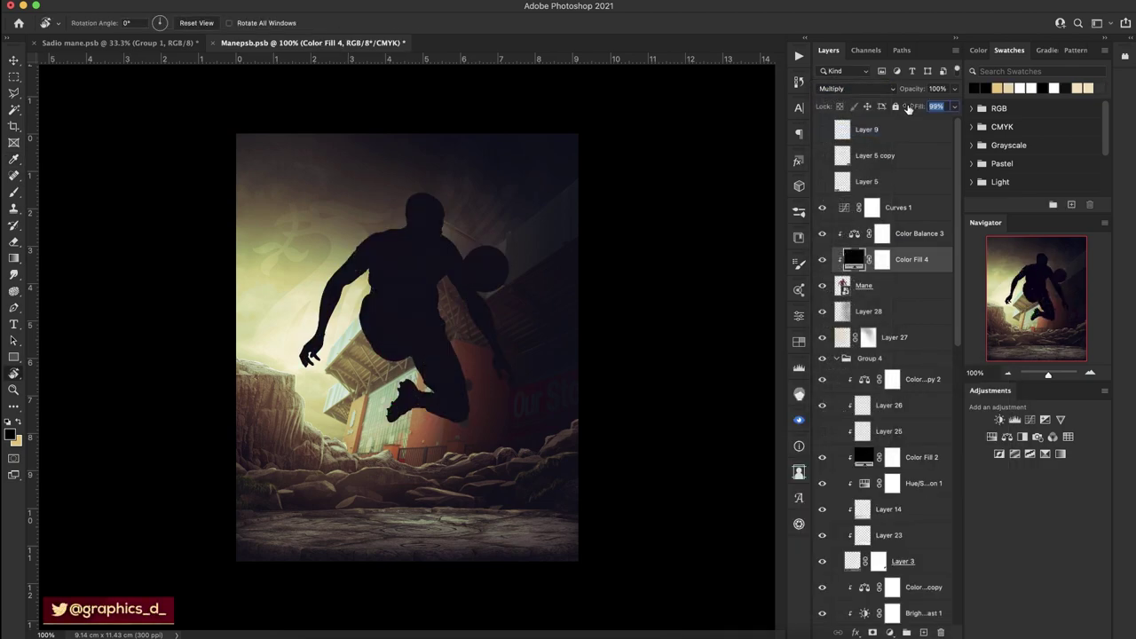
pyautogui.press('Return')
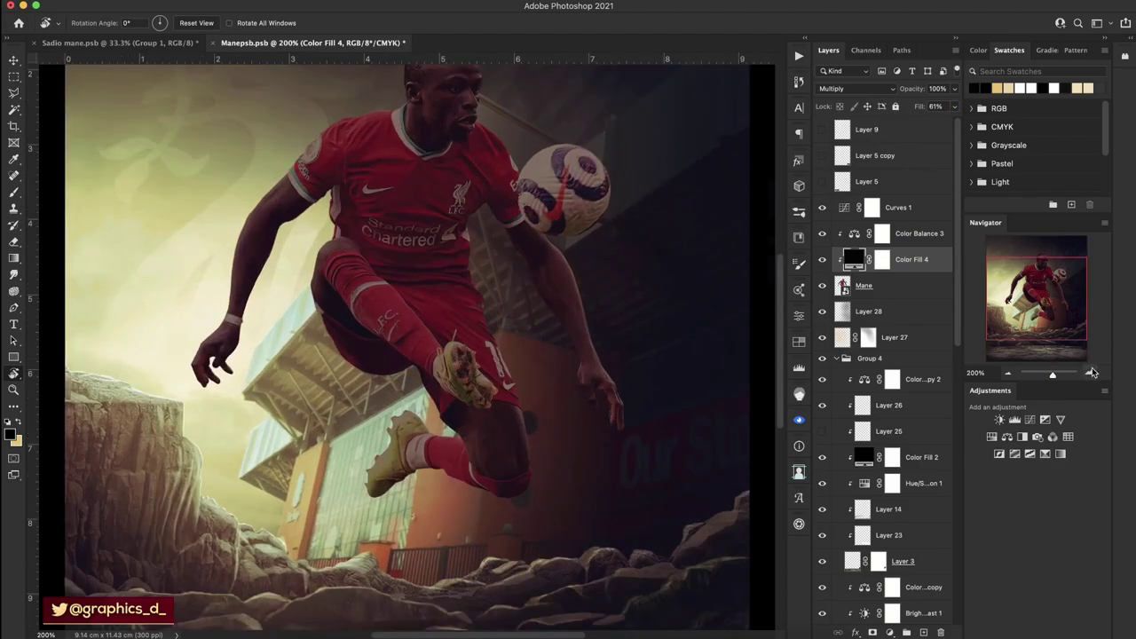
pyautogui.scroll(10, 346, 253)
# Brush on the Color Fill 4 mask to lighten the shoulder and arm edges.
pyautogui.press('b')
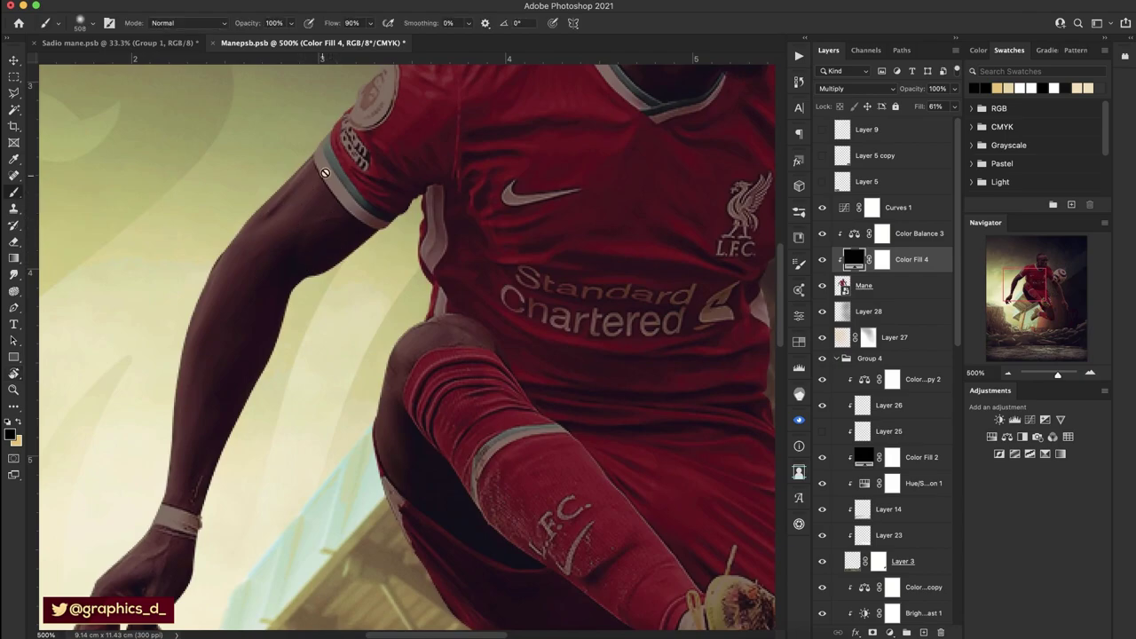
pyautogui.moveTo(326, 173); pyautogui.dragTo(342, 297)
pyautogui.click(879, 256)
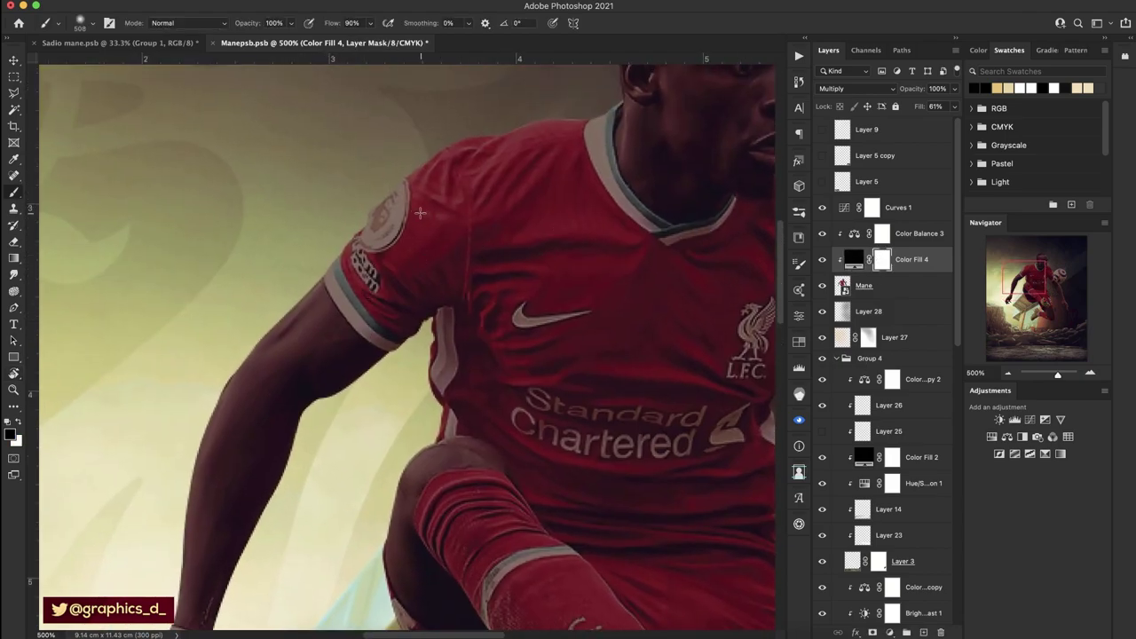
pyautogui.rightClick(421, 212)
pyautogui.press('Return')
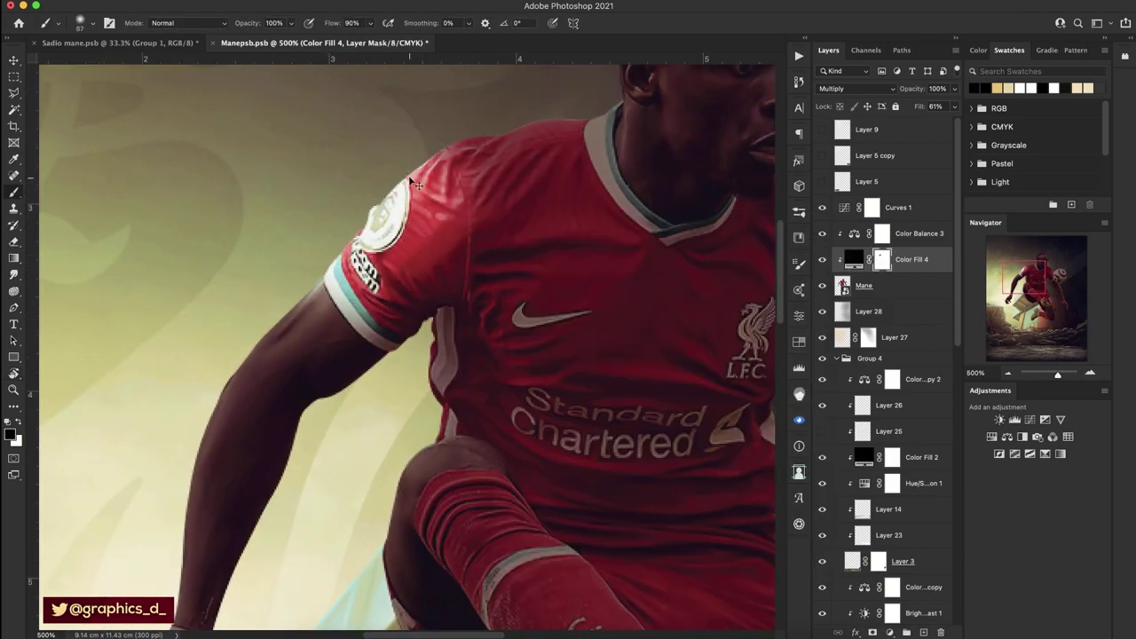
pyautogui.moveTo(399, 204)
pyautogui.mouseDown()
pyautogui.moveTo(168, 436)
pyautogui.moveTo(293, 244)
pyautogui.mouseUp()
pyautogui.moveTo(254, 372)
pyautogui.mouseDown()
pyautogui.moveTo(288, 339)
pyautogui.moveTo(329, 198)
pyautogui.moveTo(196, 446)
pyautogui.mouseUp()
pyautogui.moveTo(355, 293); pyautogui.dragTo(568, 182)
# Lighten the edges around the hair, ear, face, neck and ball.
pyautogui.scroll(5, 571, 182)
pyautogui.hscroll(3, 571, 182)
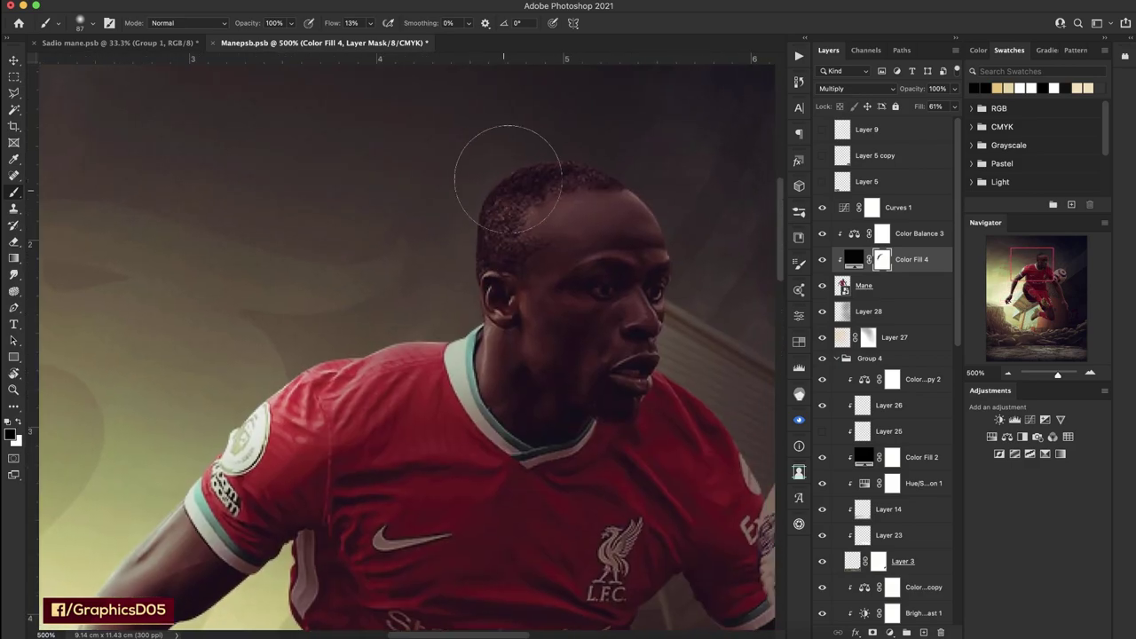
pyautogui.moveTo(494, 165)
pyautogui.mouseDown()
pyautogui.moveTo(509, 250)
pyautogui.moveTo(613, 338)
pyautogui.moveTo(568, 381)
pyautogui.moveTo(497, 408)
pyautogui.moveTo(348, 348)
pyautogui.moveTo(382, 417)
pyautogui.mouseUp()
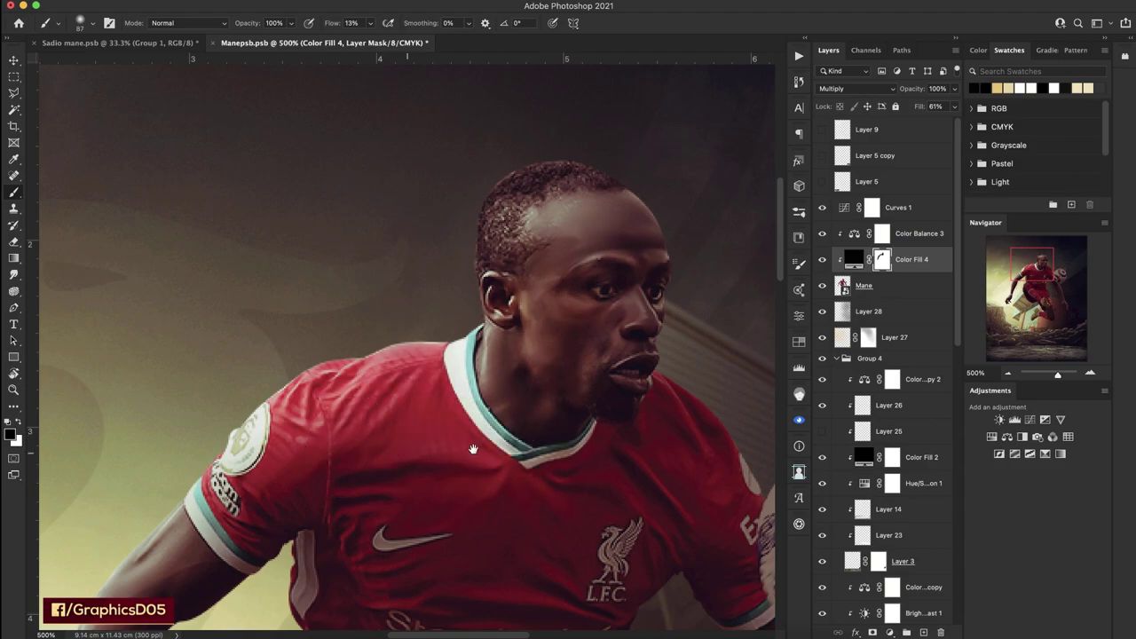
pyautogui.scroll(-4, 381, 417)
pyautogui.hscroll(3, 381, 417)
pyautogui.moveTo(577, 266)
pyautogui.mouseDown()
pyautogui.moveTo(621, 329)
pyautogui.moveTo(604, 171)
pyautogui.mouseUp()
pyautogui.scroll(4, 612, 204)
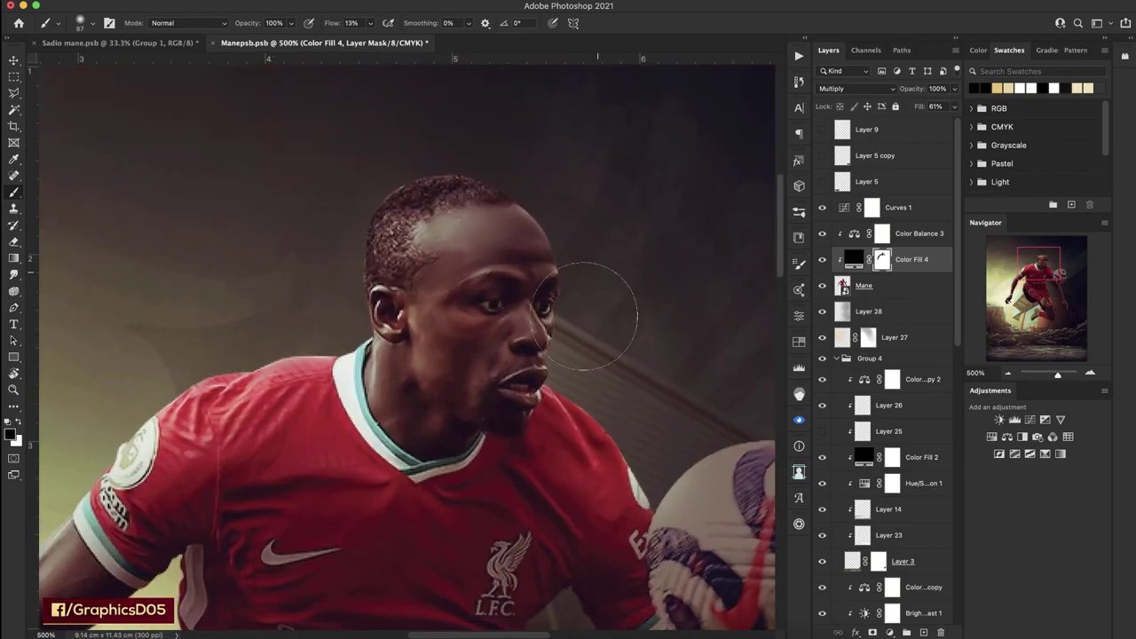
pyautogui.scroll(-5, 497, 160)
pyautogui.hscroll(2, 497, 160)
pyautogui.moveTo(557, 283)
pyautogui.mouseDown()
pyautogui.moveTo(692, 338)
pyautogui.moveTo(551, 399)
pyautogui.moveTo(462, 213)
pyautogui.mouseUp()
# Lighten the edges along the arm, hand, fingers and boot.
pyautogui.moveTo(605, 391); pyautogui.dragTo(520, 272)
pyautogui.scroll(-3, 520, 272)
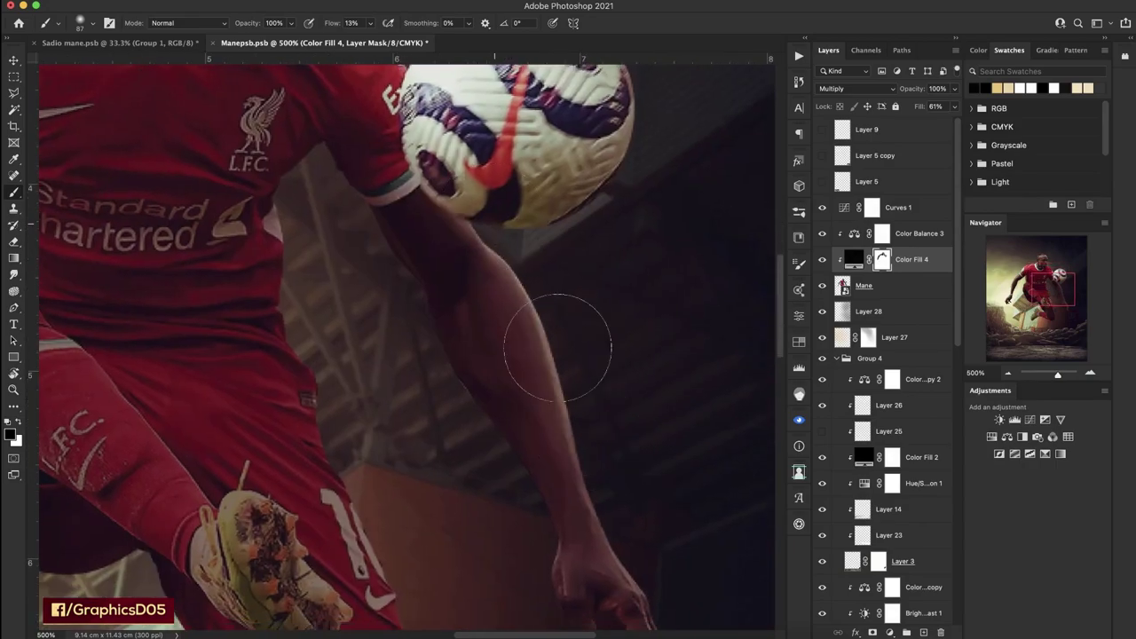
pyautogui.moveTo(568, 329); pyautogui.dragTo(631, 539)
pyautogui.scroll(-8, 631, 540)
pyautogui.moveTo(583, 405); pyautogui.dragTo(514, 373)
pyautogui.scroll(8, 486, 428)
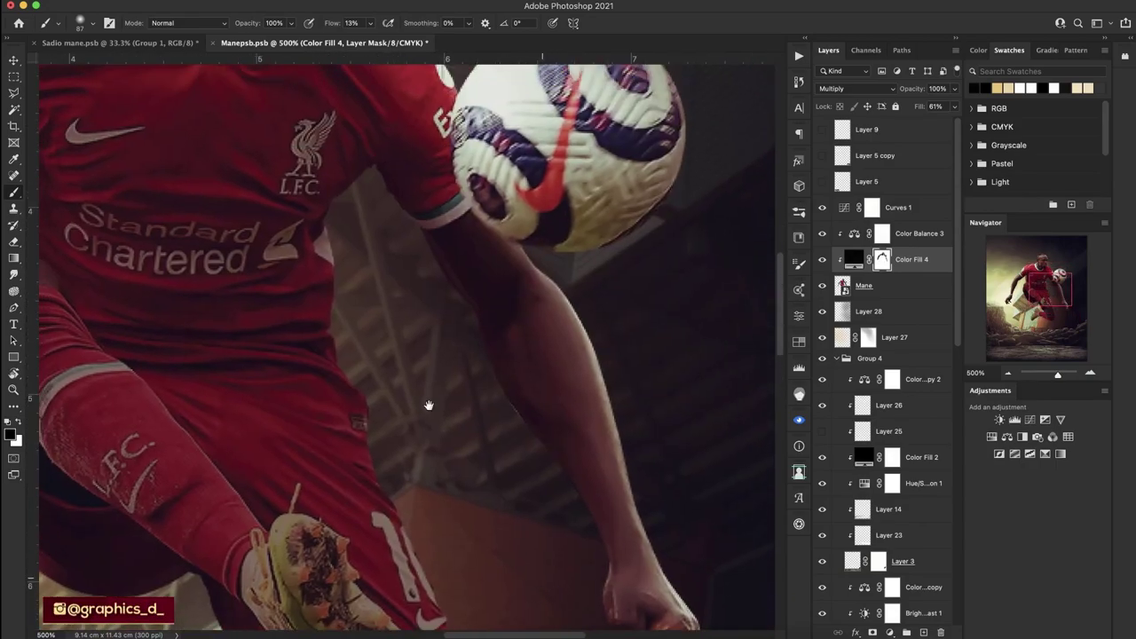
pyautogui.moveTo(382, 249)
pyautogui.mouseDown()
pyautogui.moveTo(373, 373)
pyautogui.moveTo(444, 577)
pyautogui.mouseUp()
pyautogui.scroll(-6, 415, 265)
pyautogui.scroll(-2, 415, 265)
pyautogui.moveTo(408, 266)
pyautogui.mouseDown()
pyautogui.moveTo(431, 381)
pyautogui.moveTo(418, 544)
pyautogui.mouseUp()
pyautogui.scroll(-5, 418, 545)
pyautogui.hscroll(-5, 418, 545)
pyautogui.moveTo(350, 284)
pyautogui.mouseDown()
pyautogui.moveTo(390, 204)
pyautogui.moveTo(444, 177)
pyautogui.mouseUp()
# Lighten the edges along the forearms, thigh and knee.
pyautogui.scroll(6, 438, 341)
pyautogui.hscroll(-5, 439, 341)
pyautogui.moveTo(439, 341); pyautogui.dragTo(444, 349)
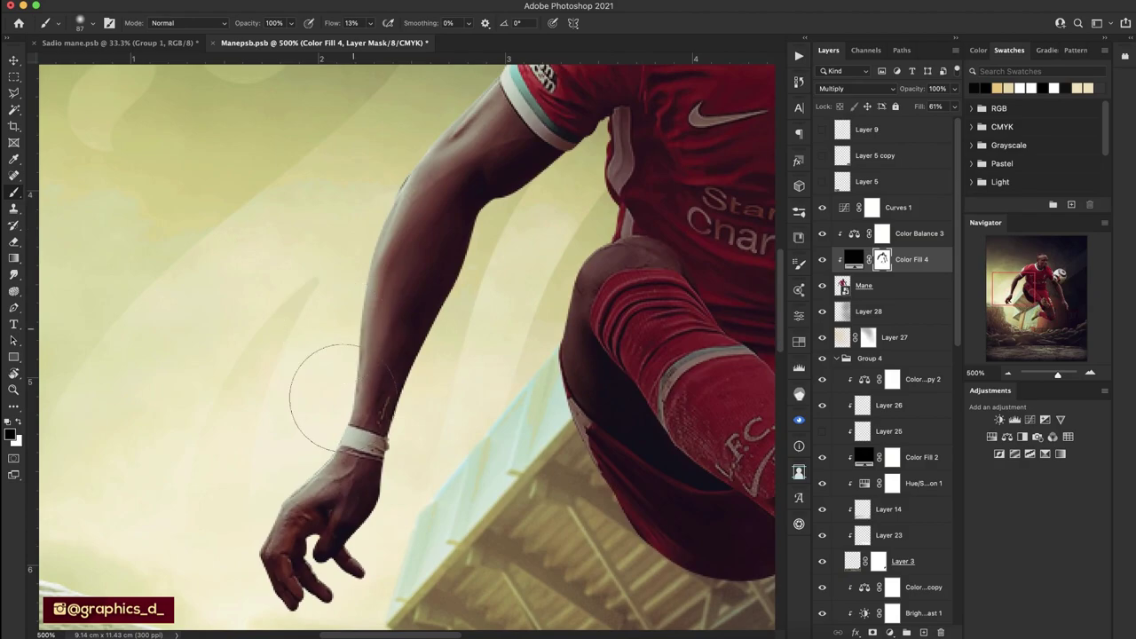
pyautogui.moveTo(382, 222); pyautogui.dragTo(337, 480)
pyautogui.moveTo(577, 195); pyautogui.dragTo(551, 382)
pyautogui.moveTo(612, 204); pyautogui.dragTo(586, 453)
pyautogui.scroll(-4, 662, 493)
pyautogui.hscroll(4, 661, 493)
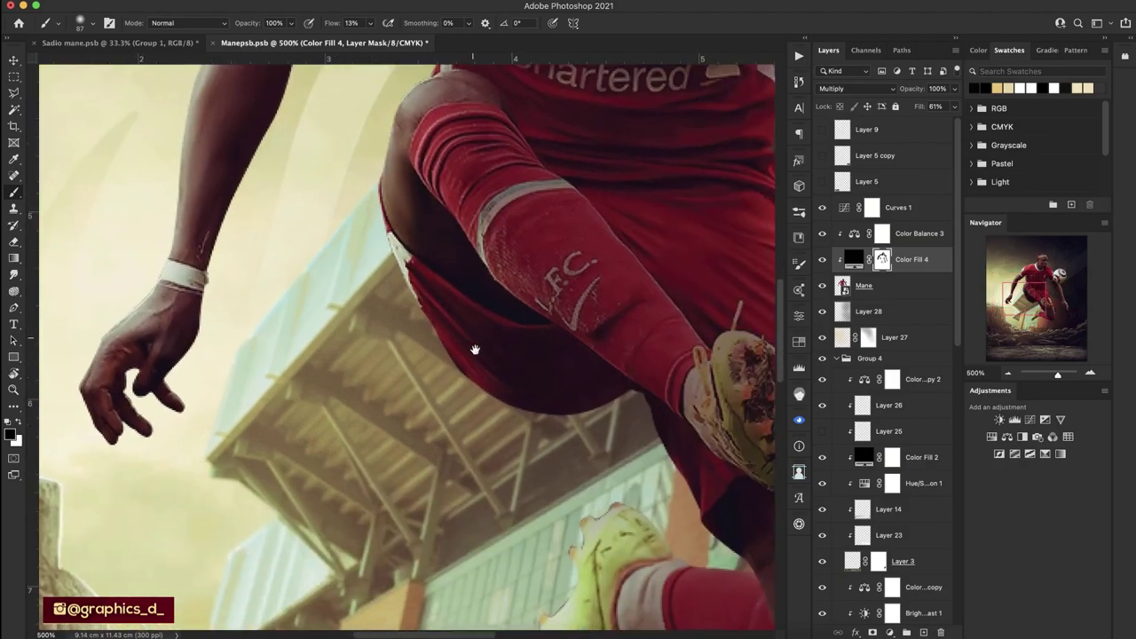
pyautogui.scroll(1, 596, 270)
# Resize the brush and lighten the red sock, leg, arm and shirt edges.
pyautogui.rightClick(596, 271)
pyautogui.moveTo(444, 170)
pyautogui.mouseDown()
pyautogui.moveTo(524, 275)
pyautogui.moveTo(529, 393)
pyautogui.mouseUp()
pyautogui.moveTo(451, 232); pyautogui.dragTo(504, 453)
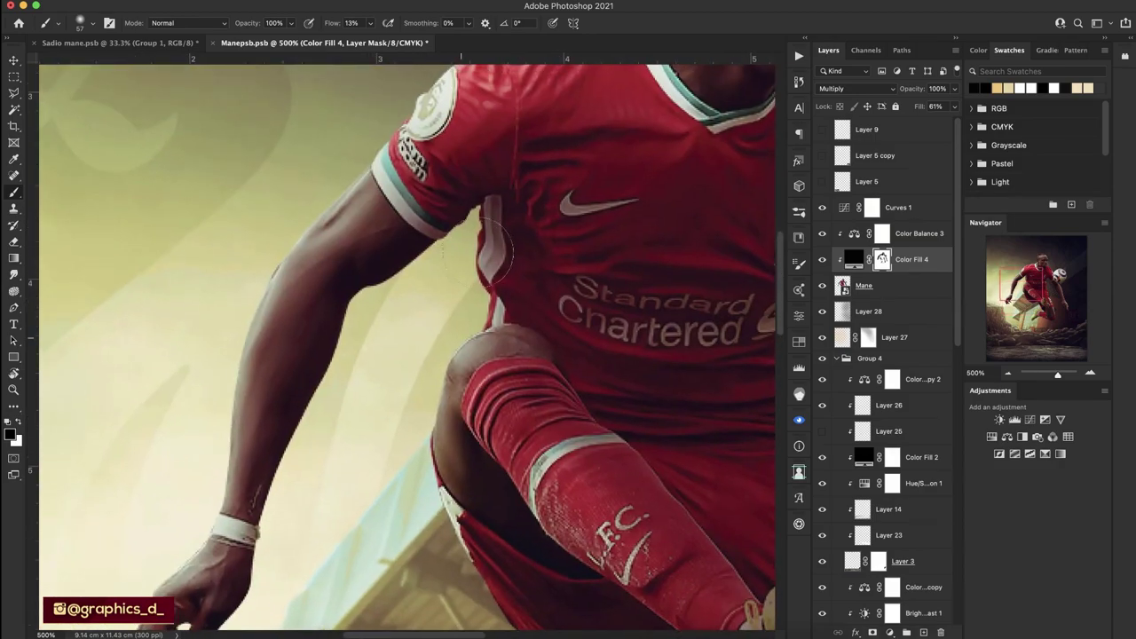
pyautogui.moveTo(489, 232)
pyautogui.mouseDown()
pyautogui.moveTo(550, 346)
pyautogui.moveTo(666, 355)
pyautogui.mouseUp()
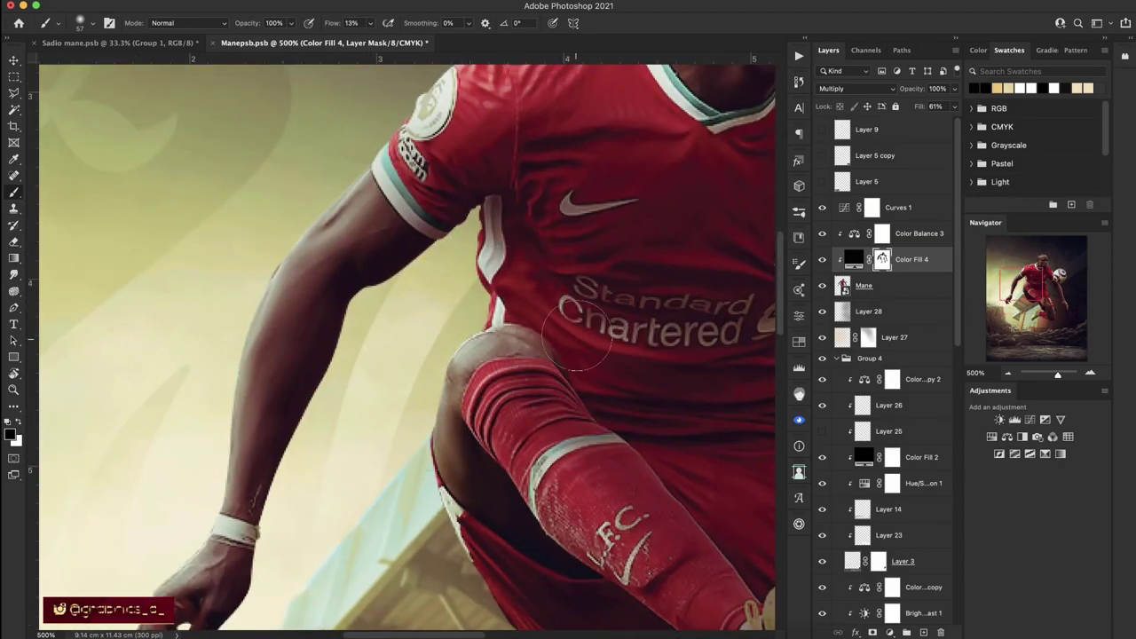
pyautogui.moveTo(598, 321); pyautogui.dragTo(500, 277)
# Lighten beside the sponsor logo and sock/boot edges, restoring darkening between sock and boot.
pyautogui.press('x')
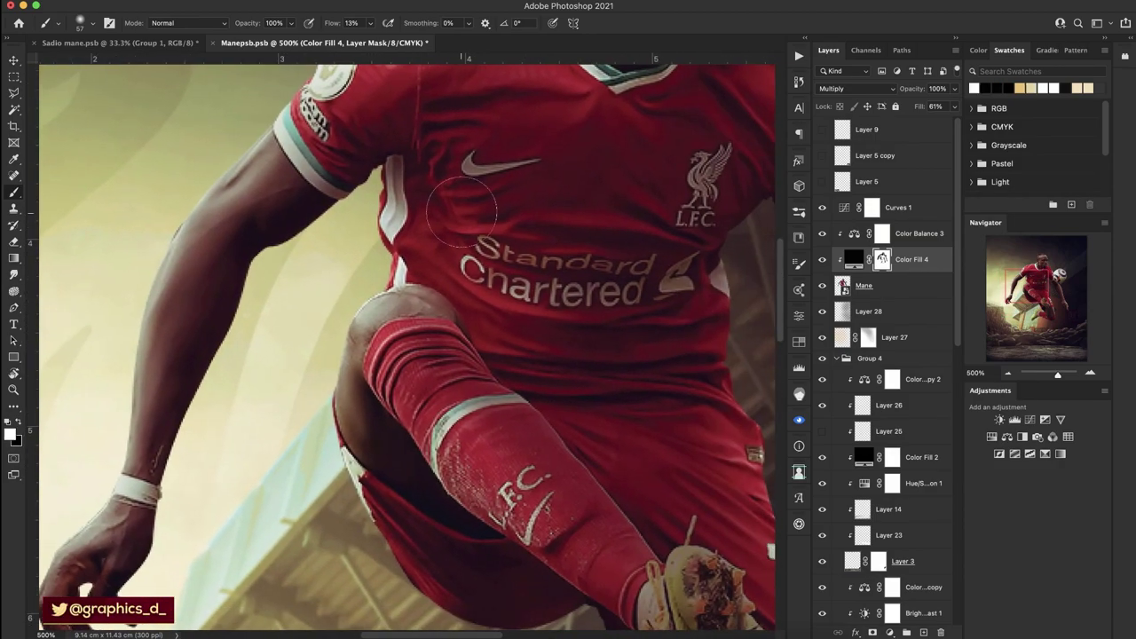
pyautogui.press('x')
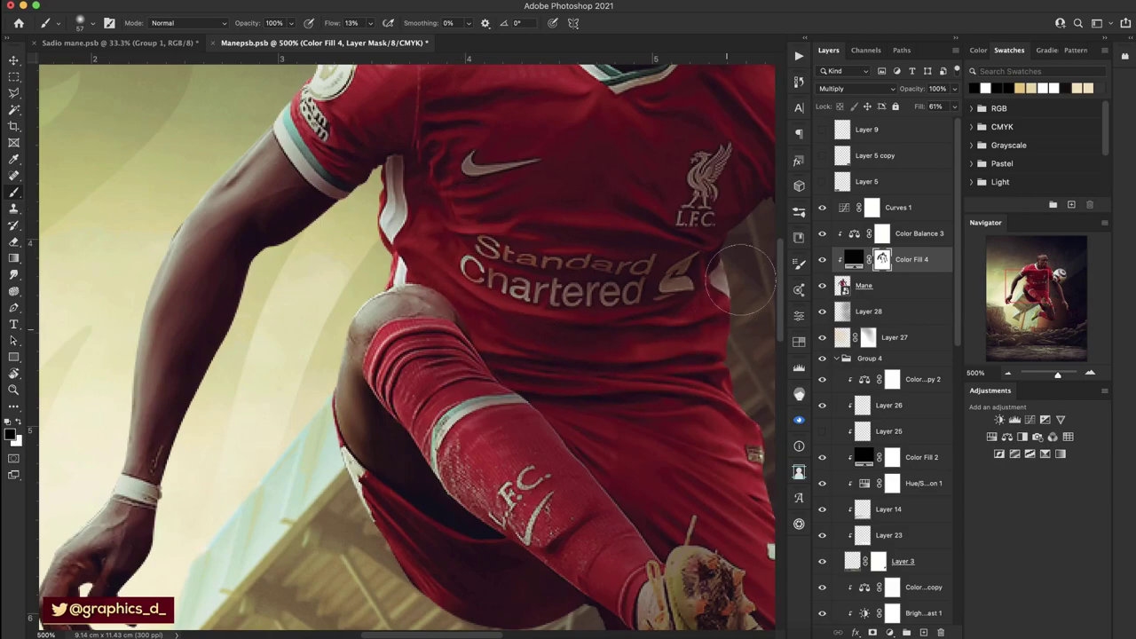
pyautogui.moveTo(741, 280); pyautogui.dragTo(670, 284)
pyautogui.moveTo(693, 411); pyautogui.dragTo(598, 234)
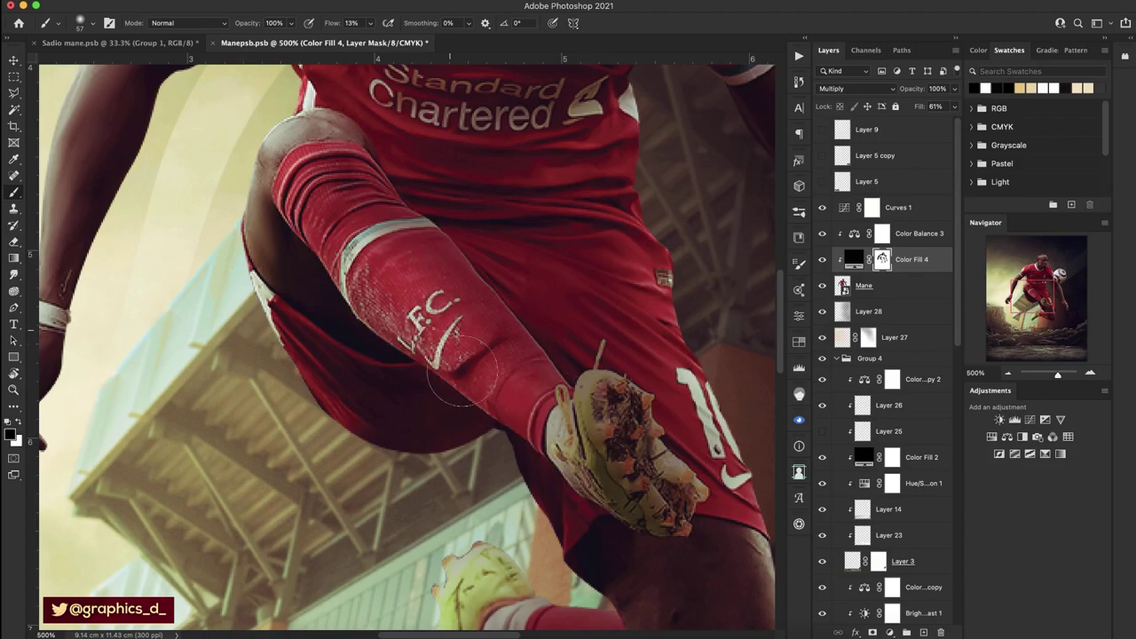
pyautogui.moveTo(418, 366)
pyautogui.mouseDown()
pyautogui.moveTo(580, 516)
pyautogui.moveTo(476, 315)
pyautogui.mouseUp()
pyautogui.moveTo(492, 257); pyautogui.dragTo(533, 337)
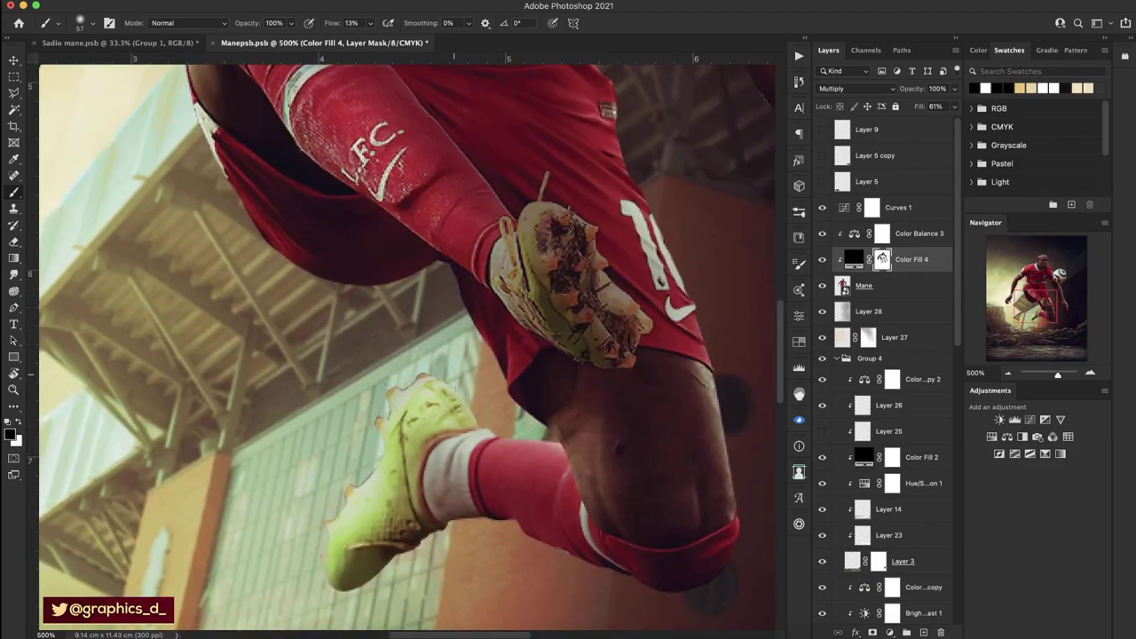
pyautogui.moveTo(414, 373); pyautogui.dragTo(454, 484)
pyautogui.moveTo(486, 189); pyautogui.dragTo(562, 309)
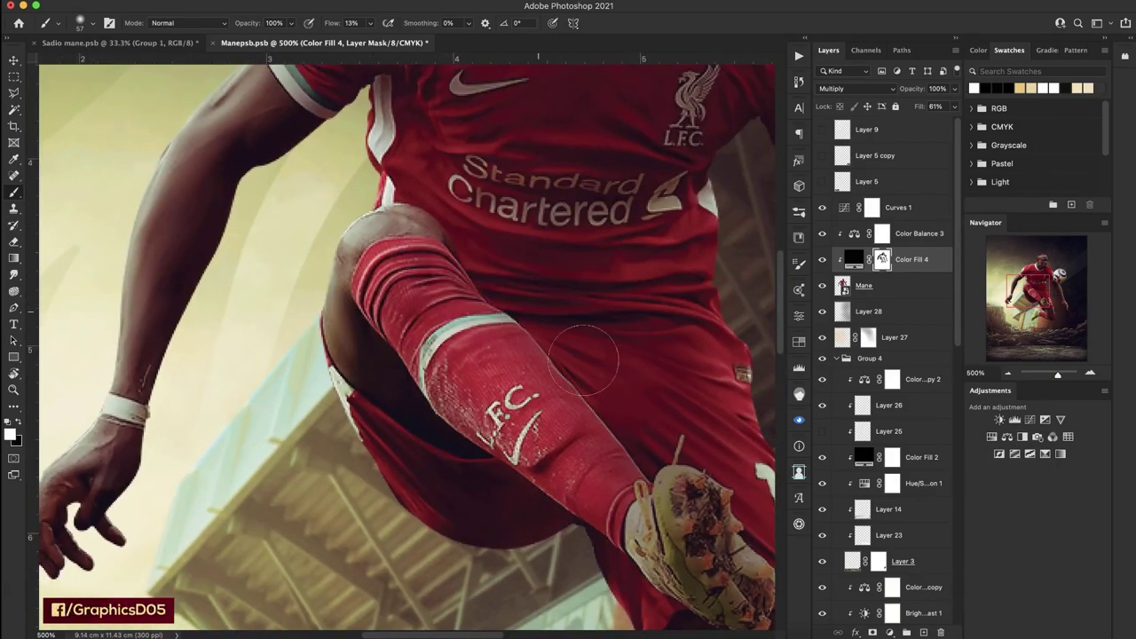
pyautogui.moveTo(463, 262); pyautogui.dragTo(560, 372)
pyautogui.press('x')
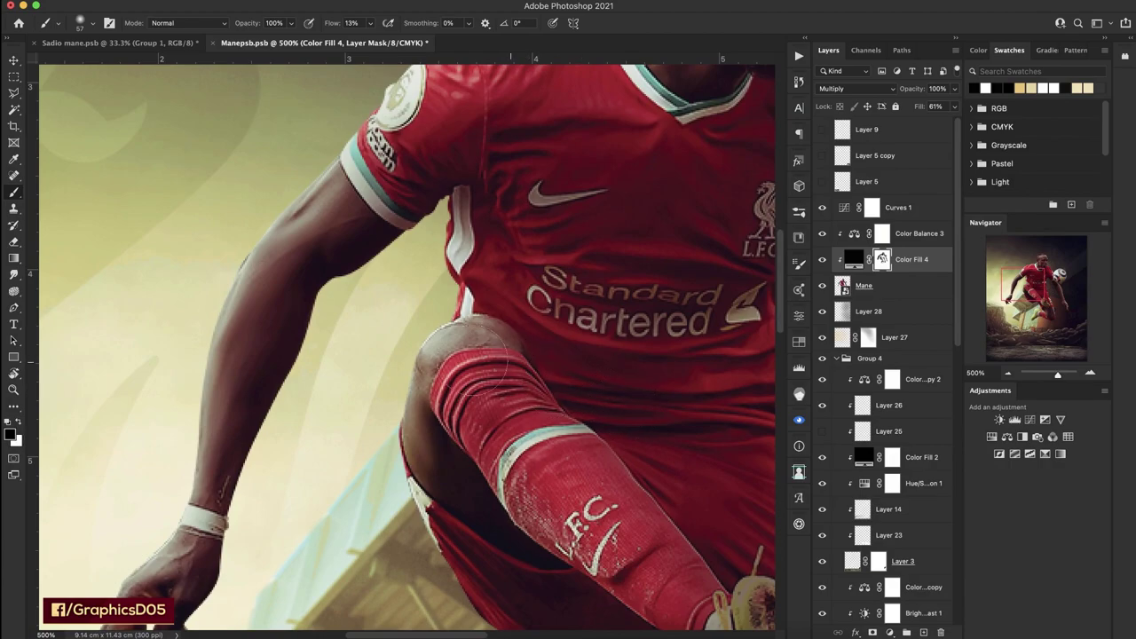
pyautogui.moveTo(246, 313); pyautogui.dragTo(330, 365)
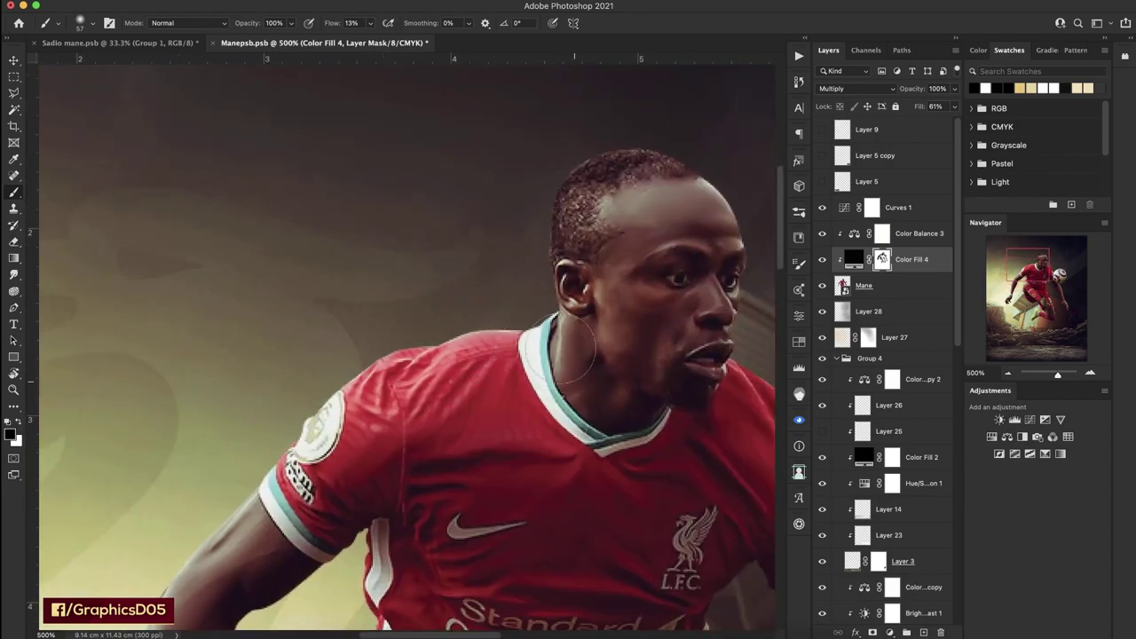
# Scroll around the close-up to review the player, then zoom out toward the full poster.
pyautogui.scroll(-5, 563, 251)
pyautogui.scroll(-3, 562, 252)
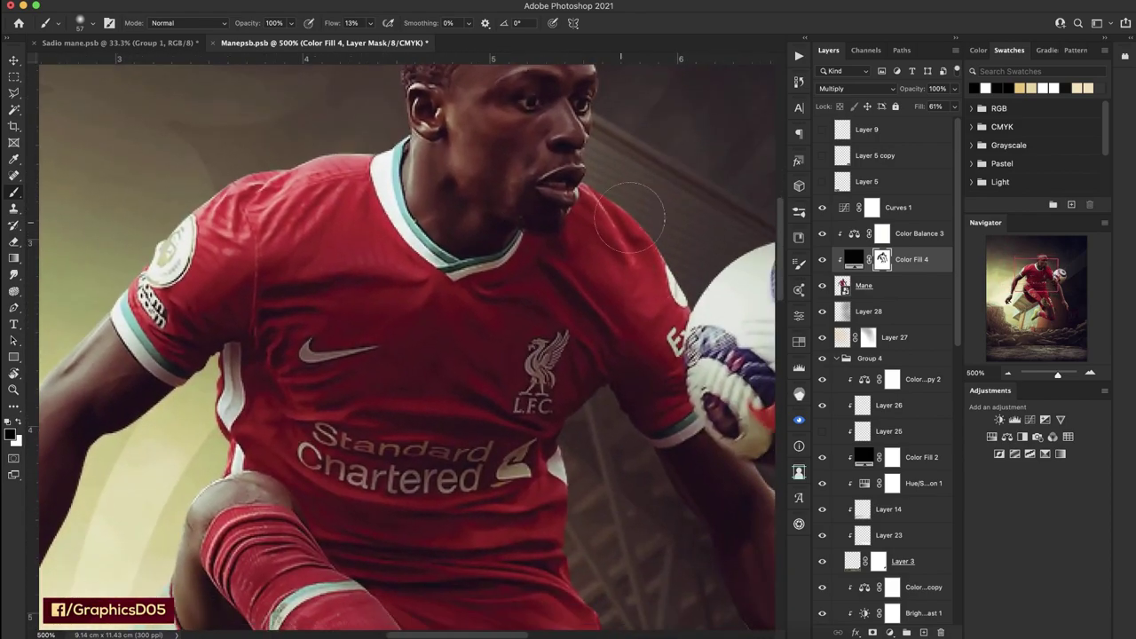
pyautogui.hscroll(5, 511, 355)
pyautogui.scroll(-6, 586, 489)
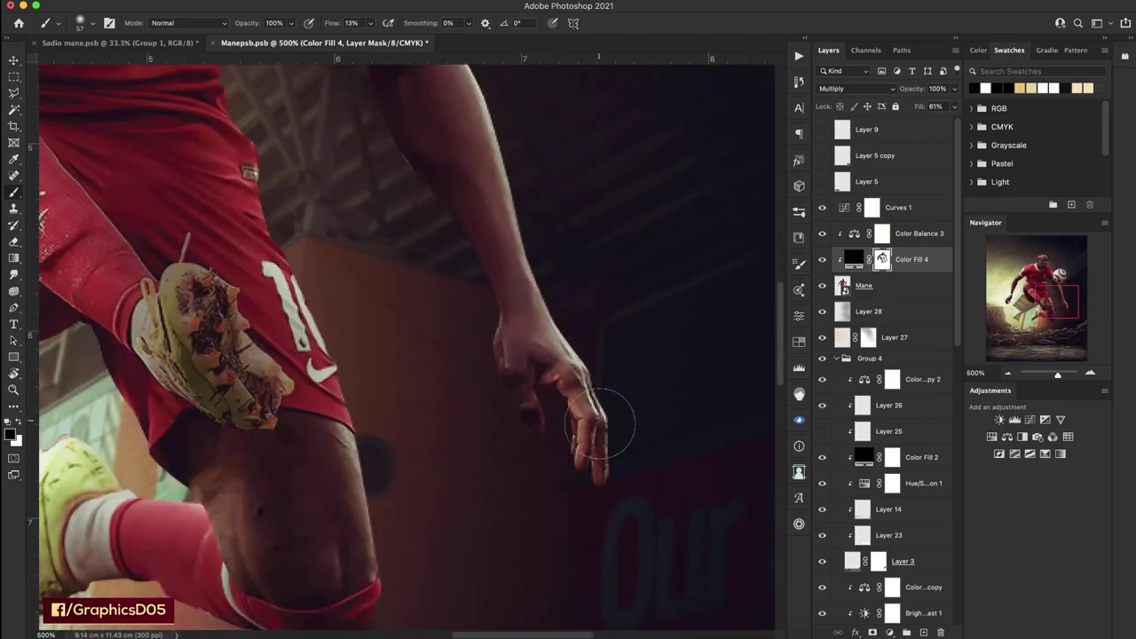
pyautogui.scroll(-3, 351, 554)
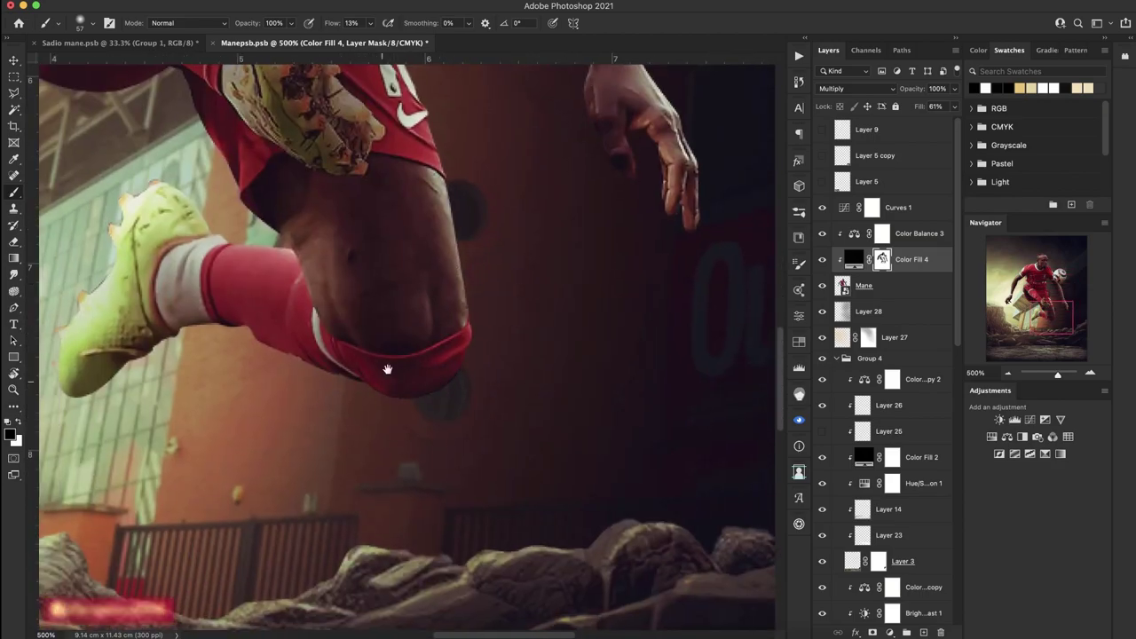
pyautogui.scroll(8, 405, 393)
pyautogui.hscroll(-3, 390, 342)
pyautogui.scroll(4, 391, 342)
pyautogui.hscroll(-1, 444, 293)
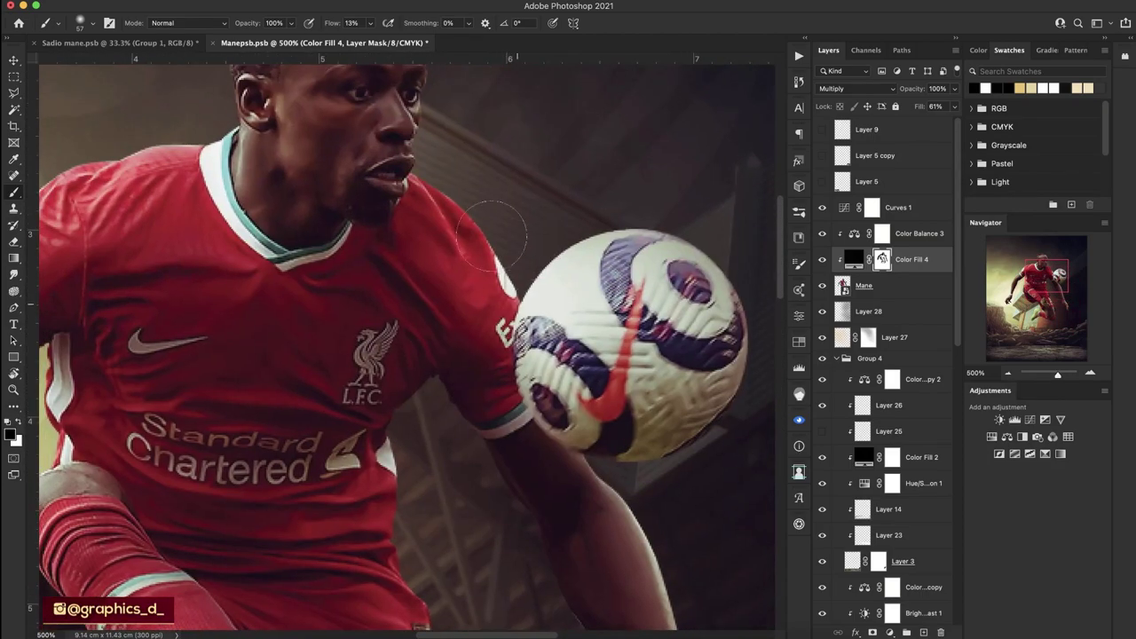
pyautogui.scroll(4, 508, 233)
pyautogui.hscroll(-2, 508, 233)
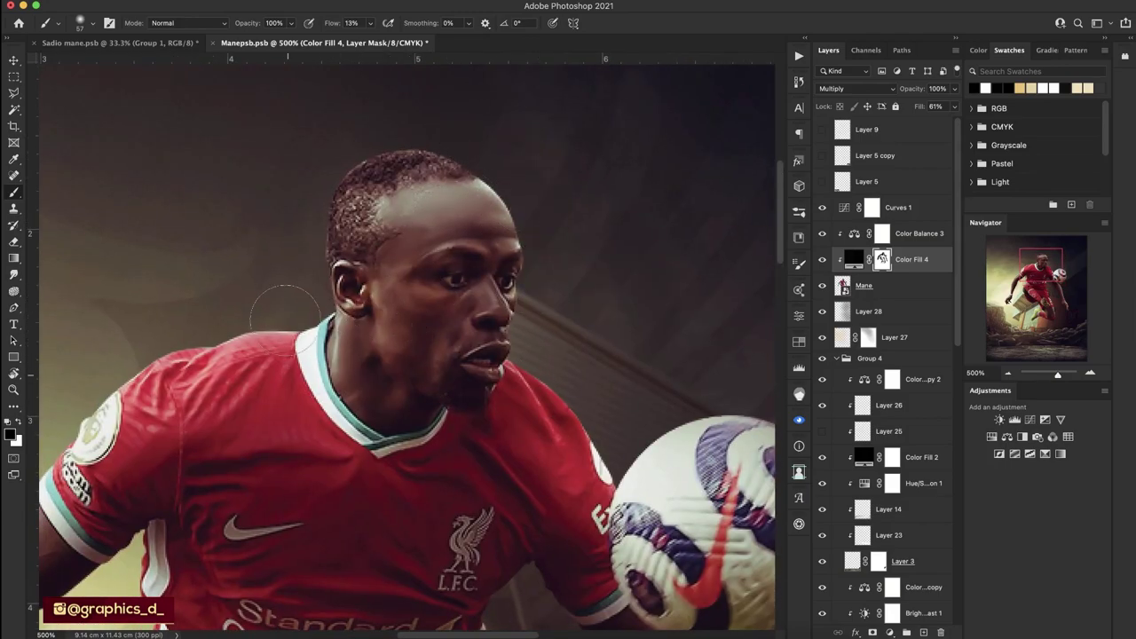
pyautogui.moveTo(163, 427); pyautogui.dragTo(416, 257)
pyautogui.hscroll(-1, 416, 257)
pyautogui.scroll(-3, 355, 337)
pyautogui.hscroll(-1, 355, 338)
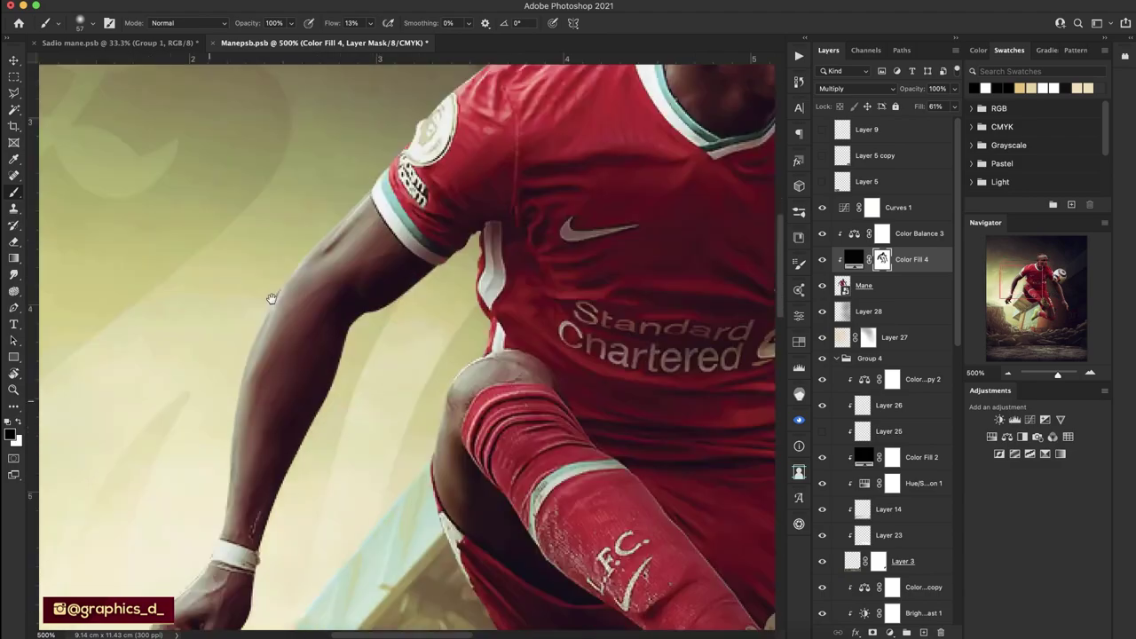
pyautogui.scroll(-3, 293, 390)
pyautogui.hscroll(-1, 293, 390)
pyautogui.scroll(5, 291, 479)
pyautogui.hscroll(2, 290, 479)
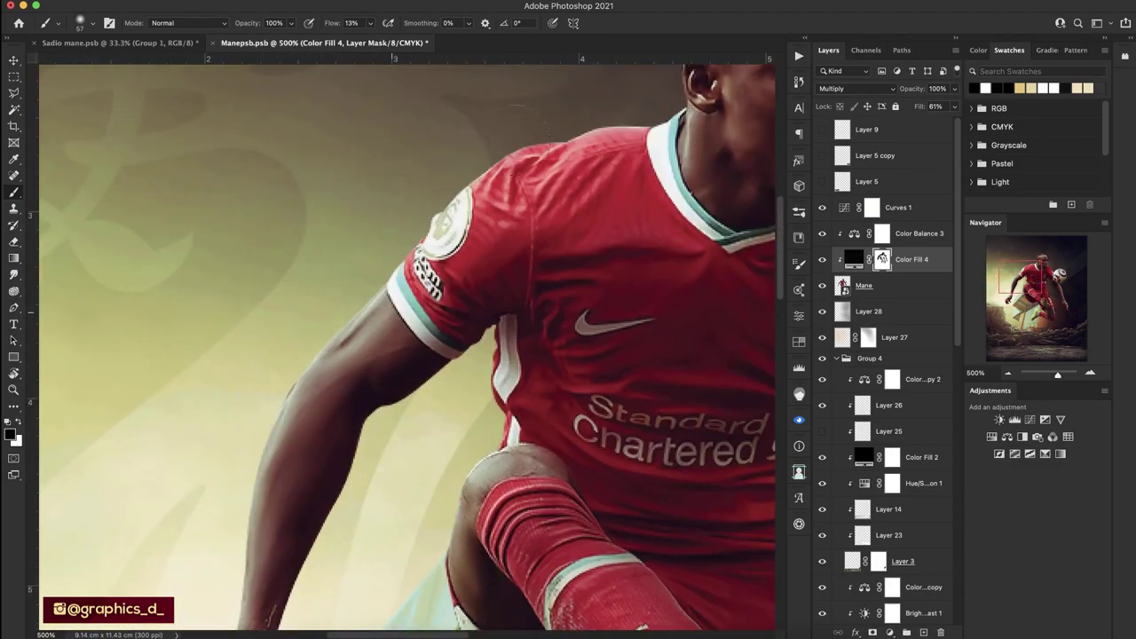
pyautogui.click(1008, 373)
pyautogui.click(1008, 373)
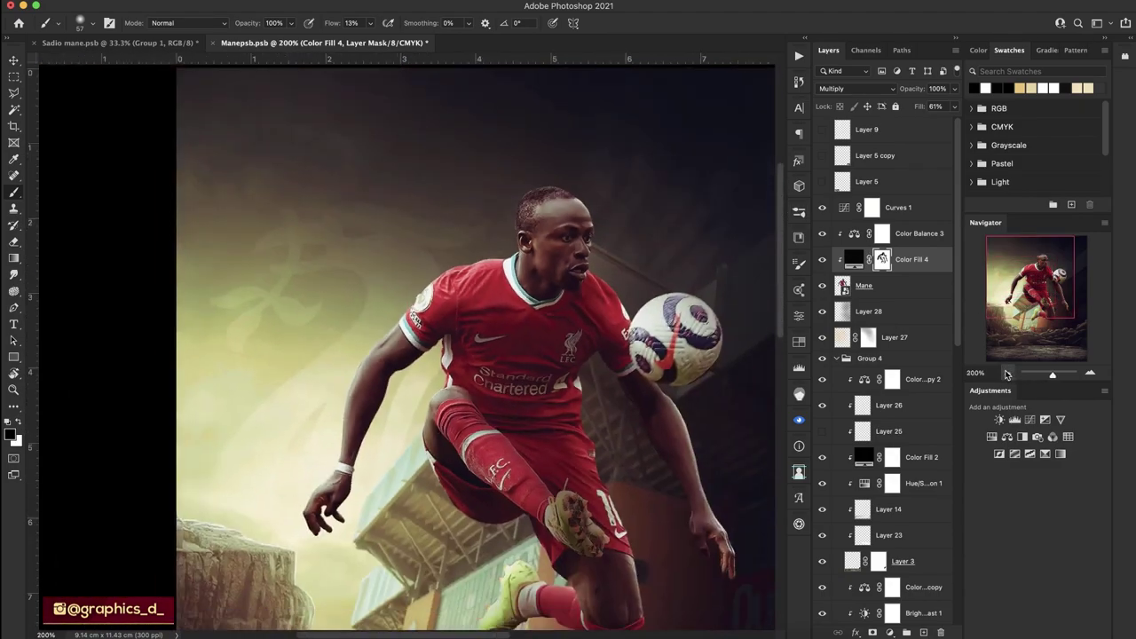
pyautogui.click(1009, 373)
# Tilt the view to 15° and back upright, then select the Curves 1 layer.
pyautogui.press('r')
pyautogui.moveTo(424, 228); pyautogui.dragTo(424, 315)
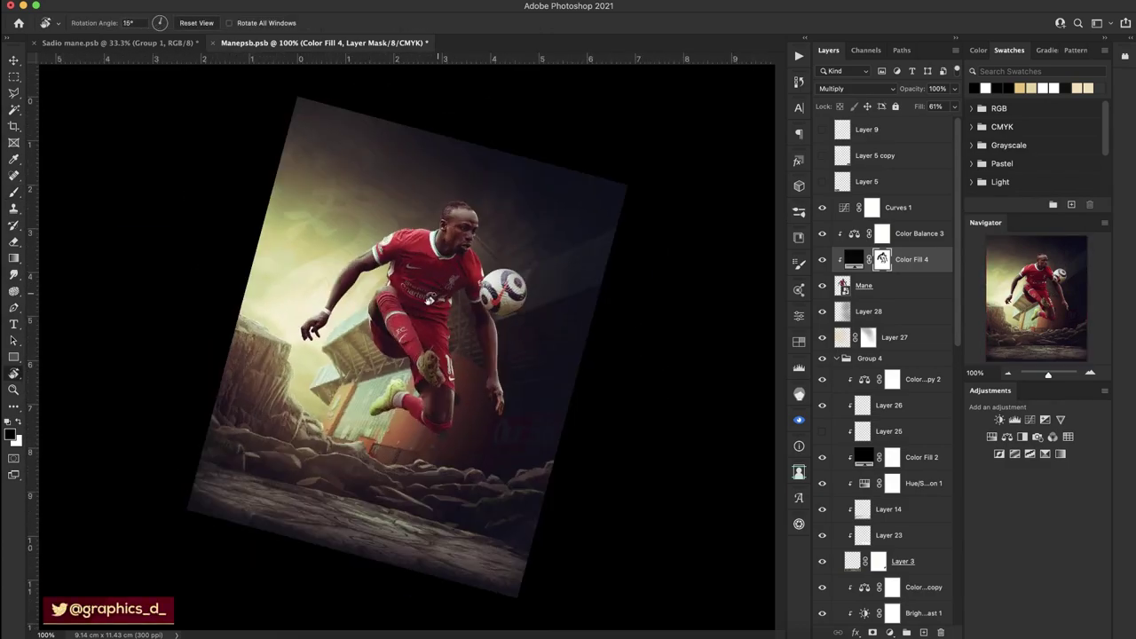
pyautogui.press('Escape')
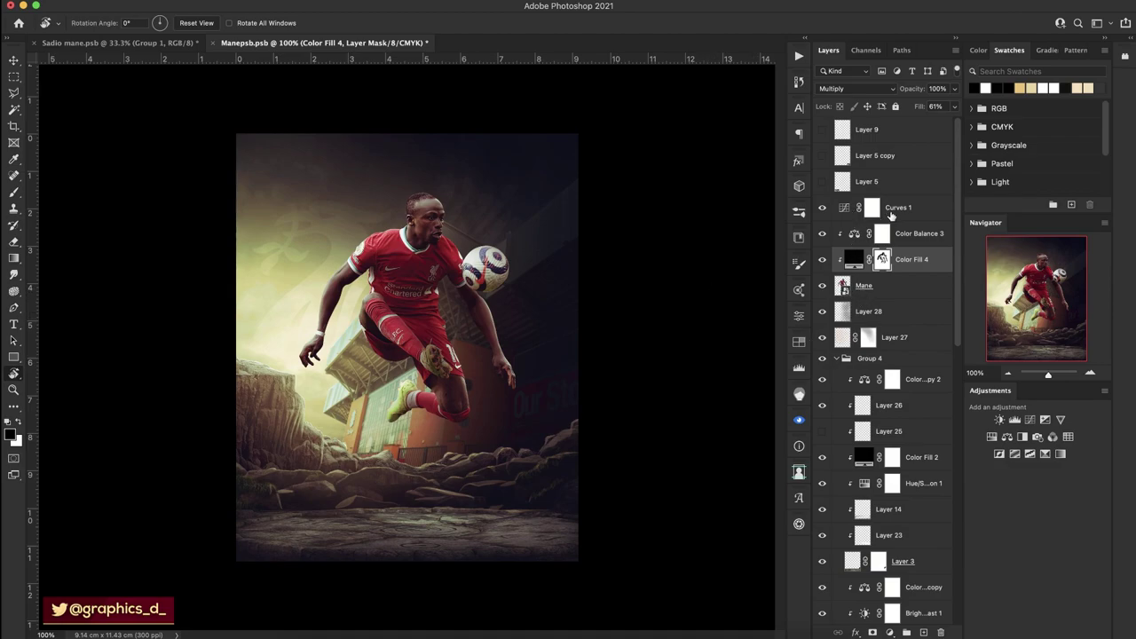
pyautogui.click(892, 213)
# Add a Solid Color fill layer blended as Soft Light at 29% fill.
pyautogui.click(890, 633)
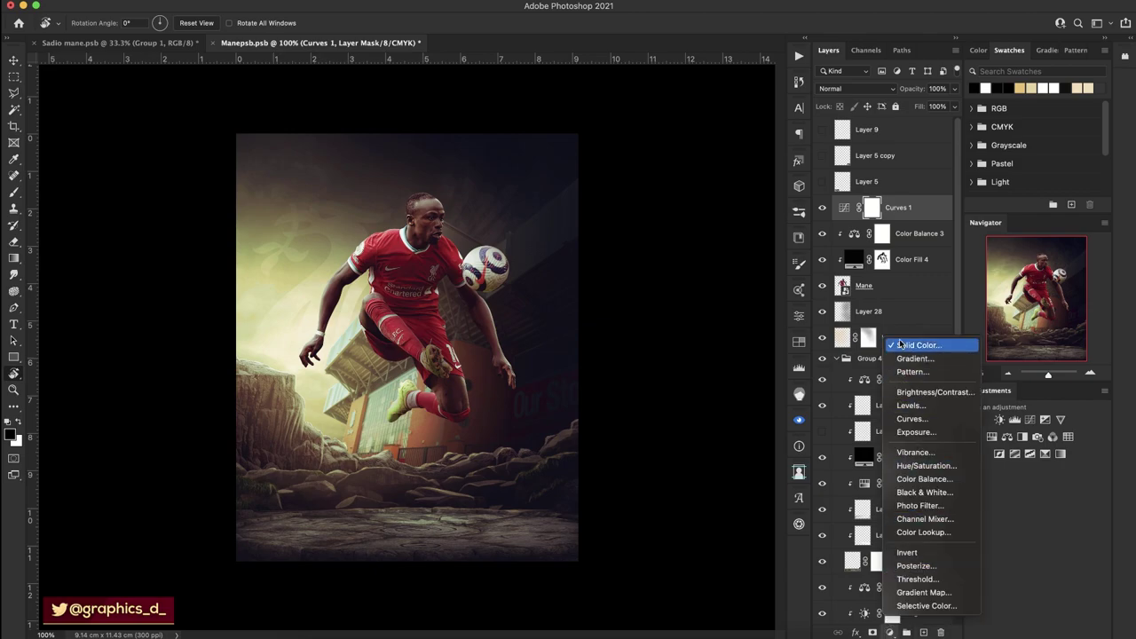
pyautogui.click(899, 345)
pyautogui.click(814, 431)
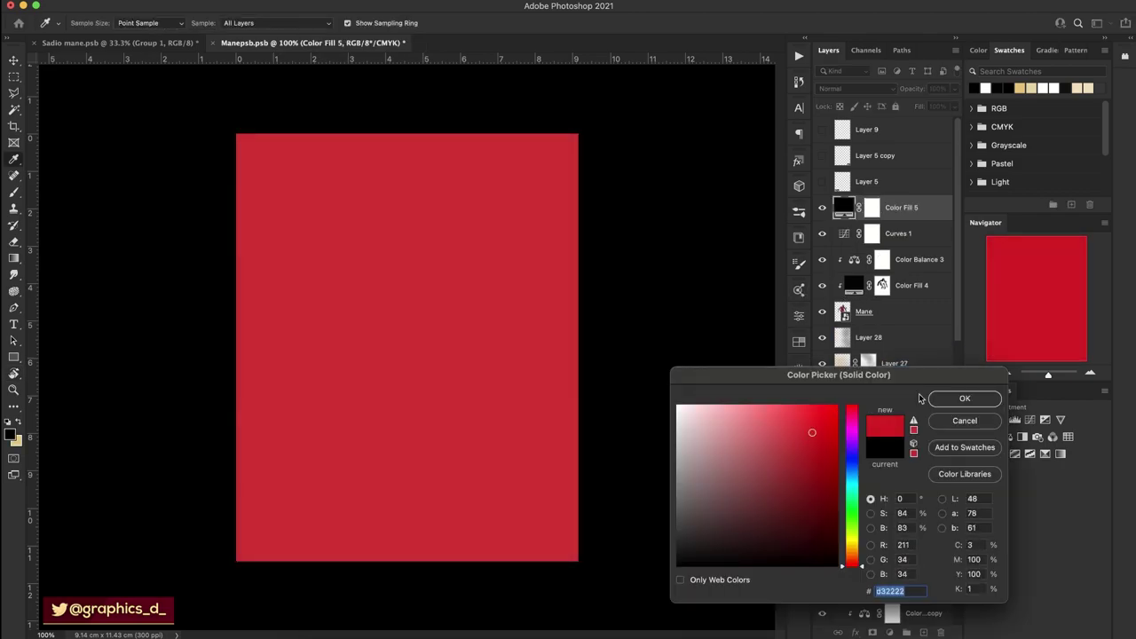
pyautogui.click(963, 398)
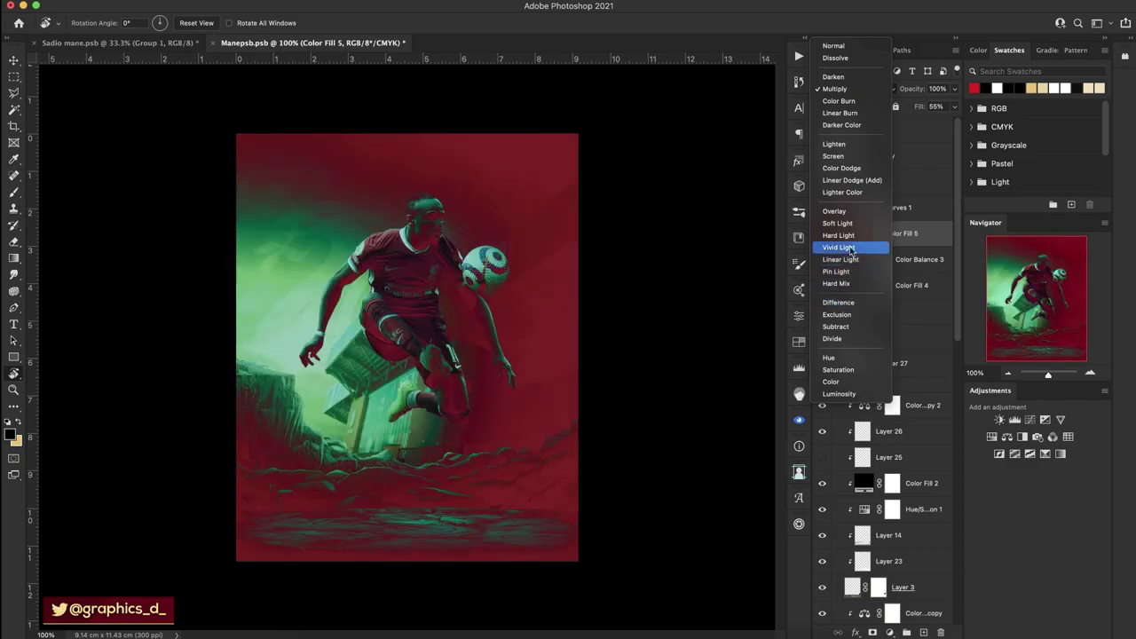
pyautogui.click(852, 223)
pyautogui.moveTo(915, 109); pyautogui.dragTo(895, 113)
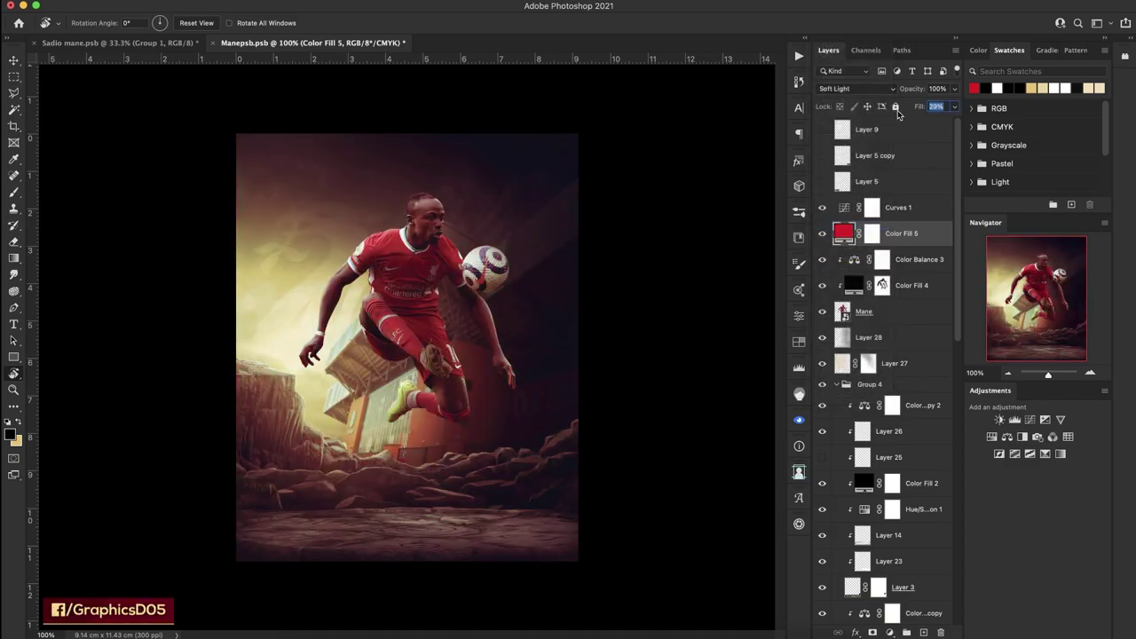
pyautogui.click(843, 233)
# Try red, cyan and other tints for the fill, settling on a soft purple.
pyautogui.doubleClick(842, 234)
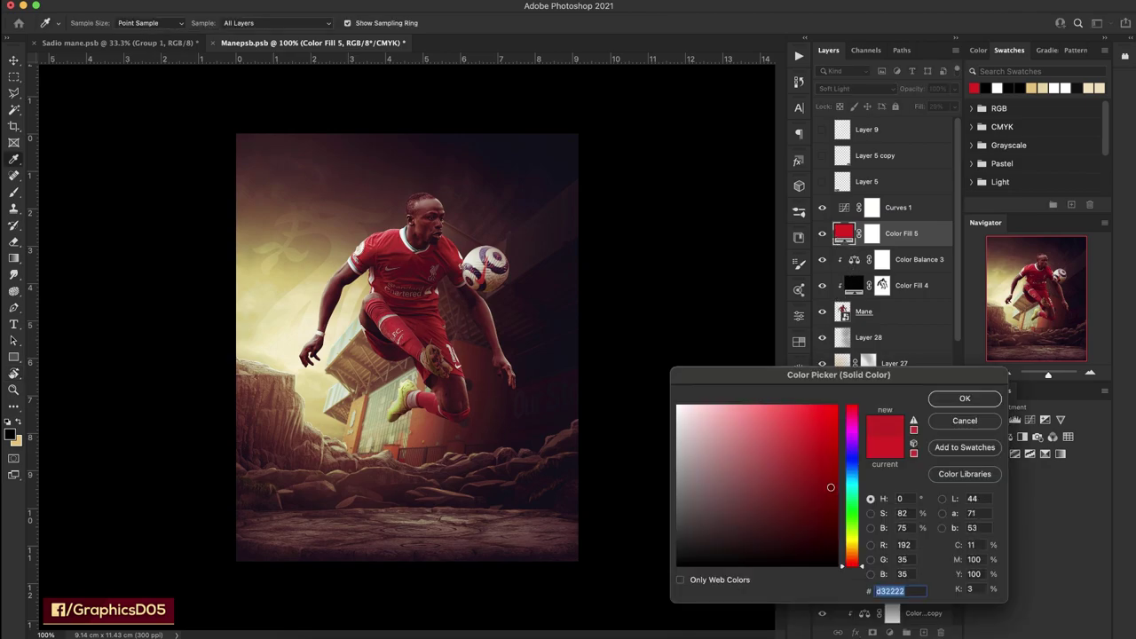
pyautogui.write('023240')
pyautogui.click(850, 405)
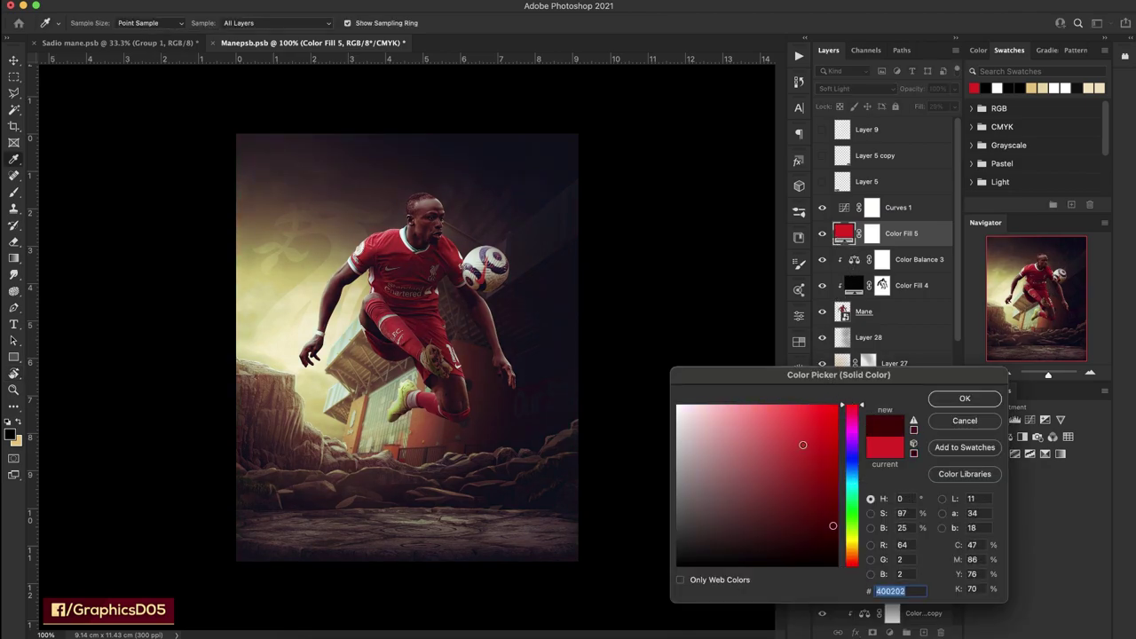
pyautogui.click(777, 406)
pyautogui.moveTo(850, 435)
pyautogui.mouseDown()
pyautogui.moveTo(858, 509)
pyautogui.moveTo(840, 550)
pyautogui.mouseUp()
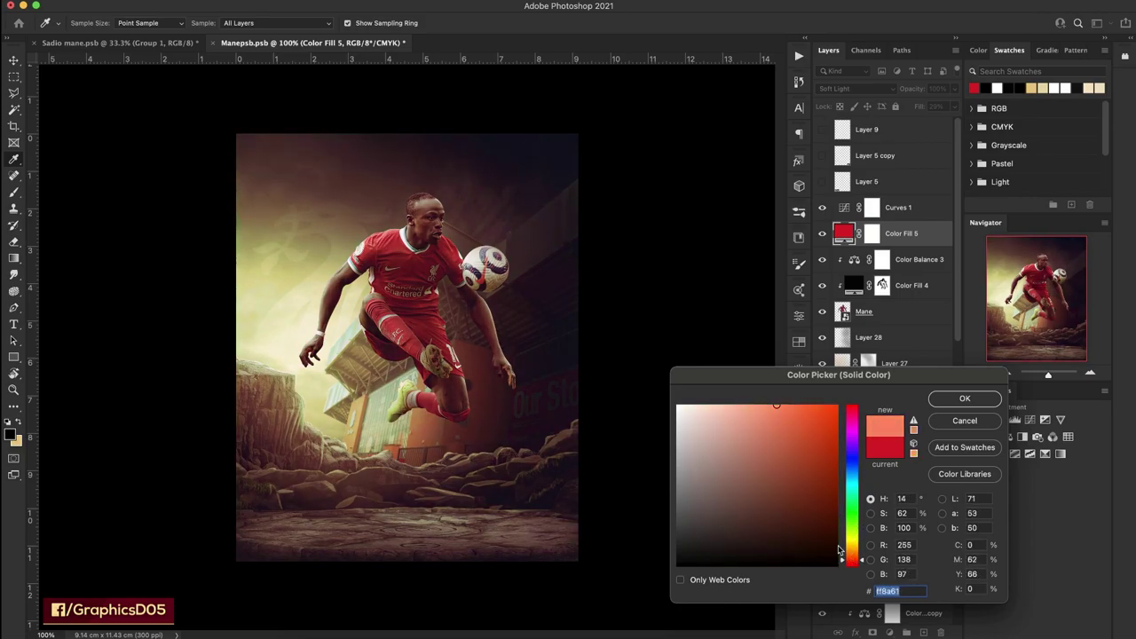
pyautogui.moveTo(807, 463)
pyautogui.mouseDown()
pyautogui.moveTo(814, 418)
pyautogui.moveTo(710, 439)
pyautogui.moveTo(775, 495)
pyautogui.moveTo(819, 473)
pyautogui.mouseUp()
pyautogui.moveTo(853, 421); pyautogui.dragTo(853, 408)
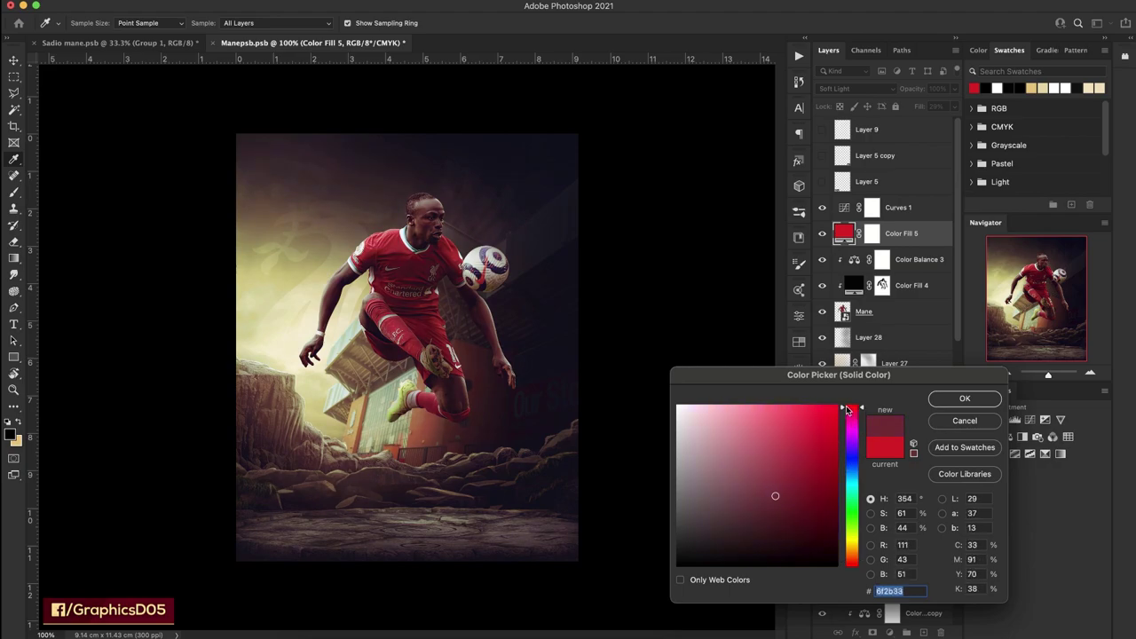
pyautogui.moveTo(809, 438)
pyautogui.mouseDown()
pyautogui.moveTo(805, 414)
pyautogui.moveTo(859, 455)
pyautogui.moveTo(850, 484)
pyautogui.moveTo(850, 461)
pyautogui.moveTo(848, 472)
pyautogui.mouseUp()
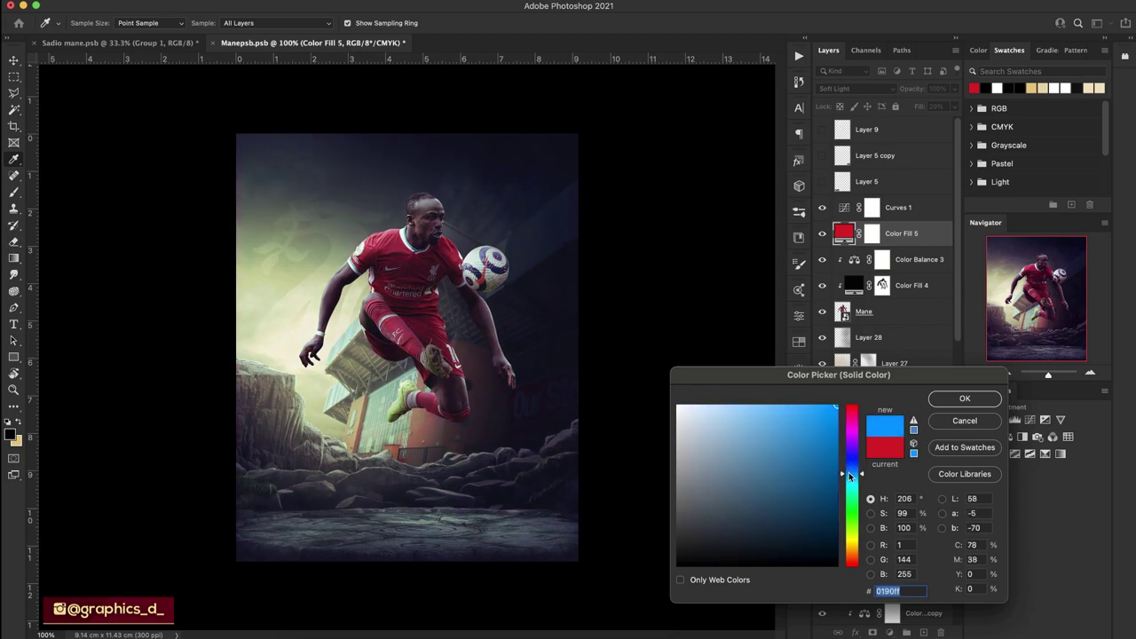
pyautogui.moveTo(849, 472)
pyautogui.mouseDown()
pyautogui.moveTo(846, 459)
pyautogui.moveTo(845, 482)
pyautogui.moveTo(847, 426)
pyautogui.moveTo(849, 447)
pyautogui.mouseUp()
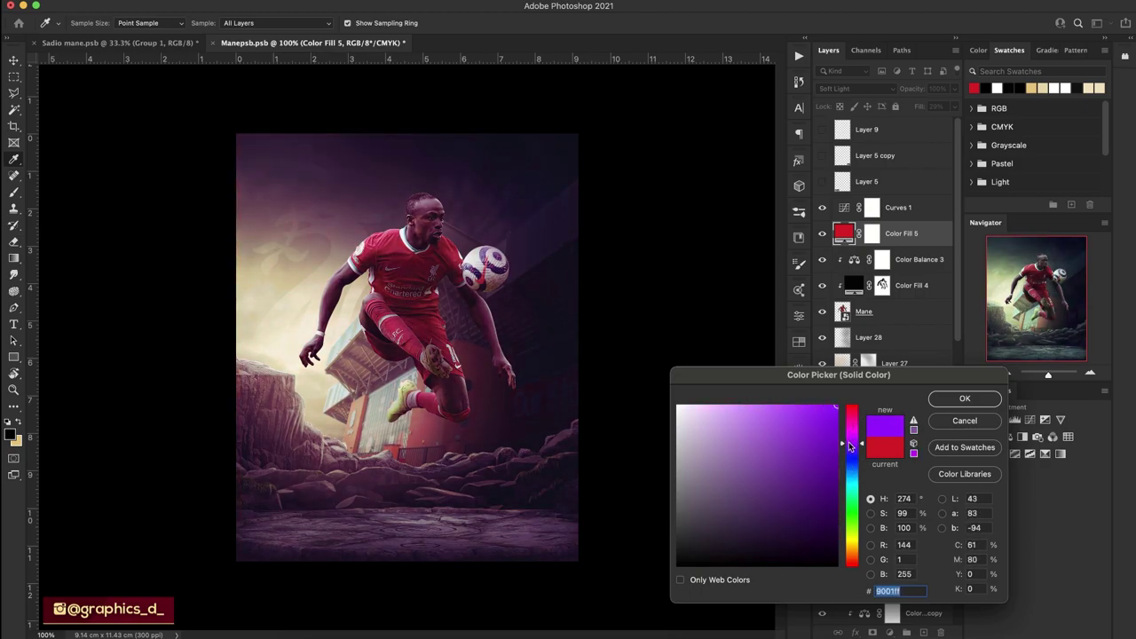
pyautogui.moveTo(802, 412); pyautogui.dragTo(775, 382)
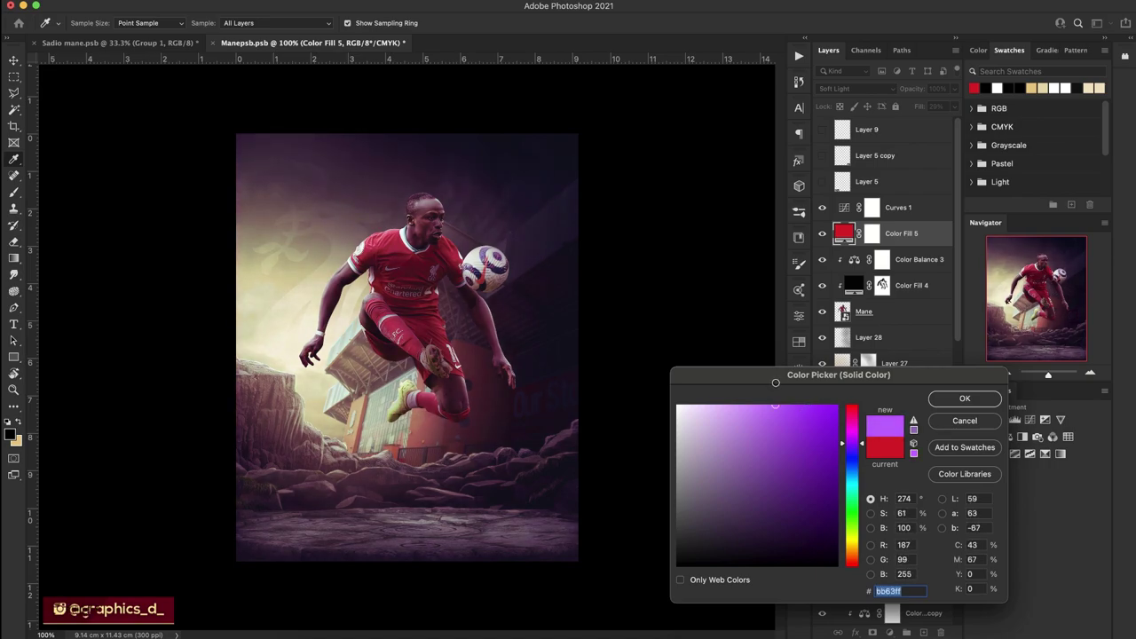
pyautogui.click(965, 399)
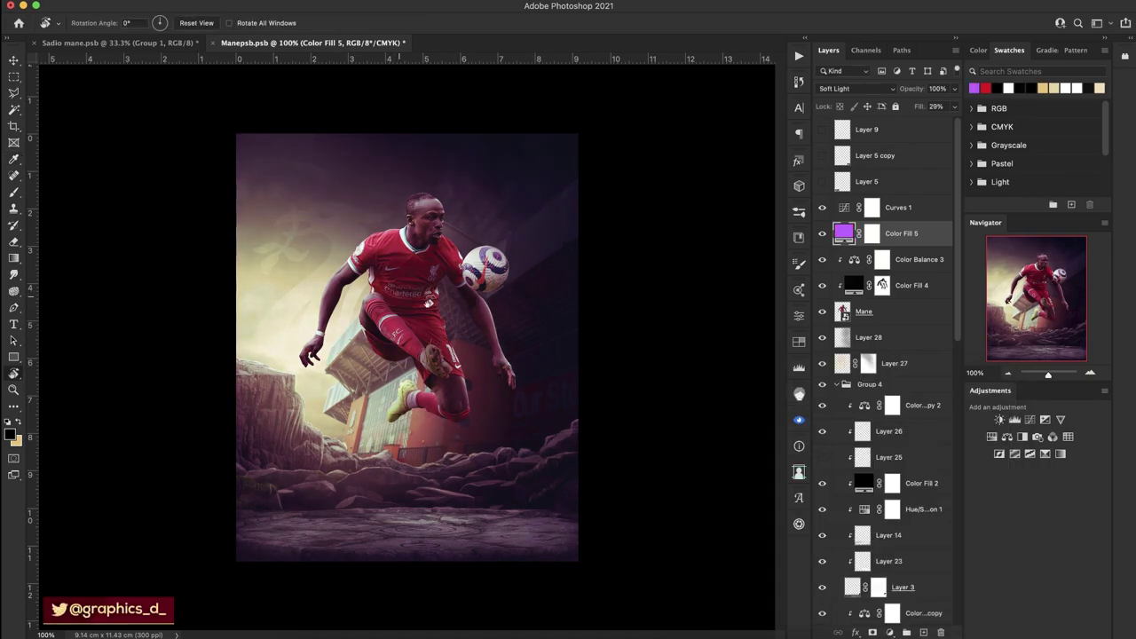
# Change the fill colour from purple to a warm, saturated orange.
pyautogui.moveTo(427, 304); pyautogui.dragTo(424, 392)
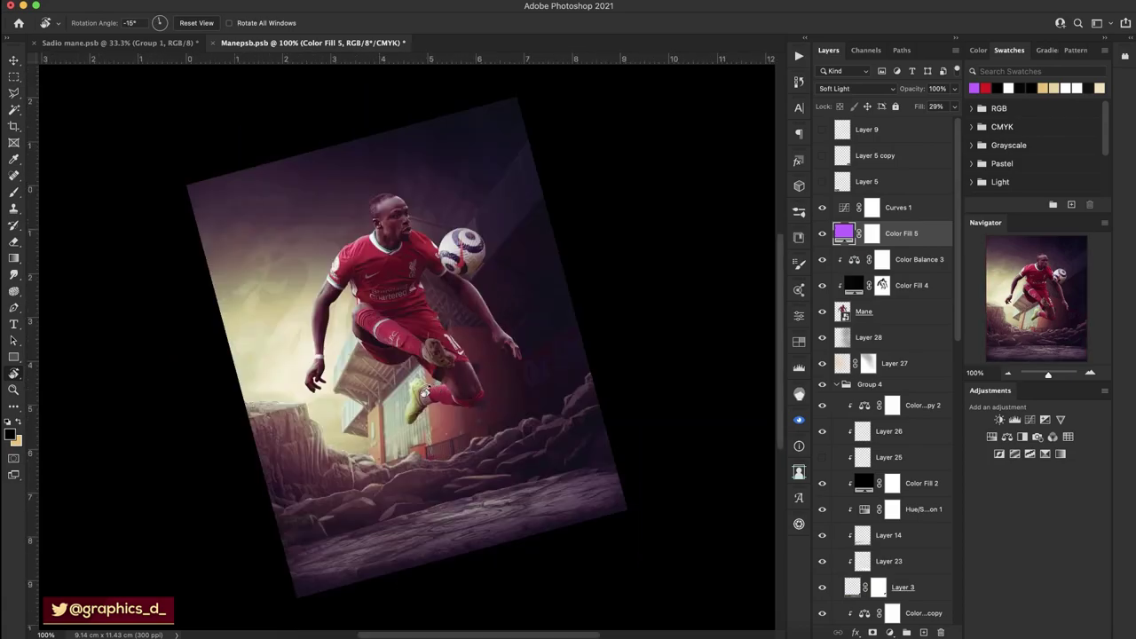
pyautogui.moveTo(424, 391); pyautogui.dragTo(435, 351)
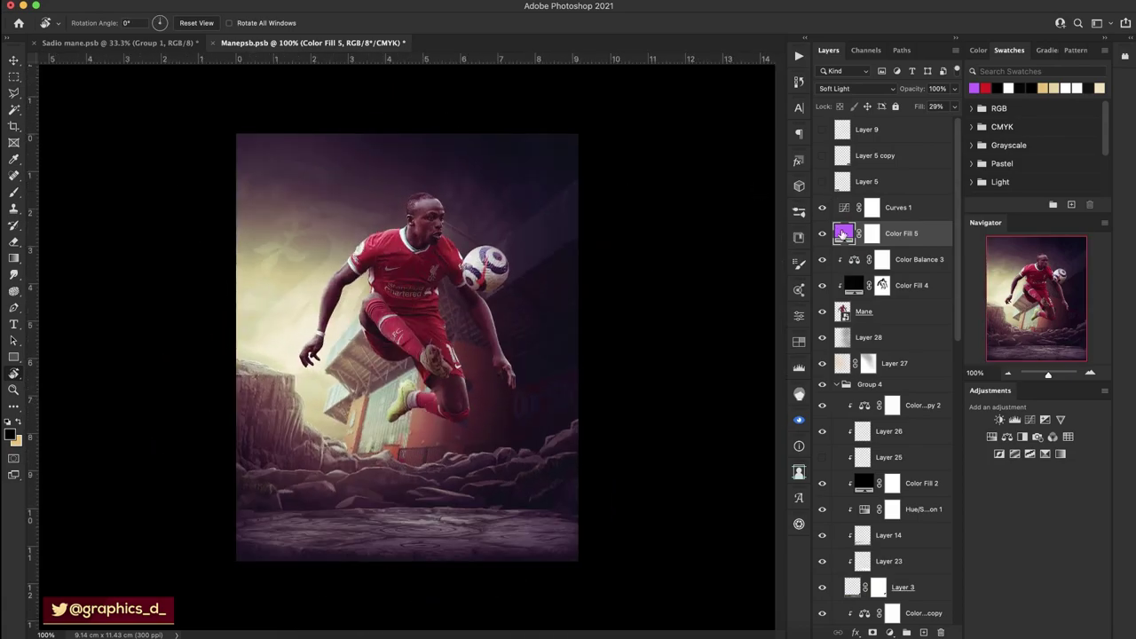
pyautogui.doubleClick(841, 235)
pyautogui.moveTo(852, 435)
pyautogui.mouseDown()
pyautogui.moveTo(858, 401)
pyautogui.moveTo(854, 557)
pyautogui.mouseUp()
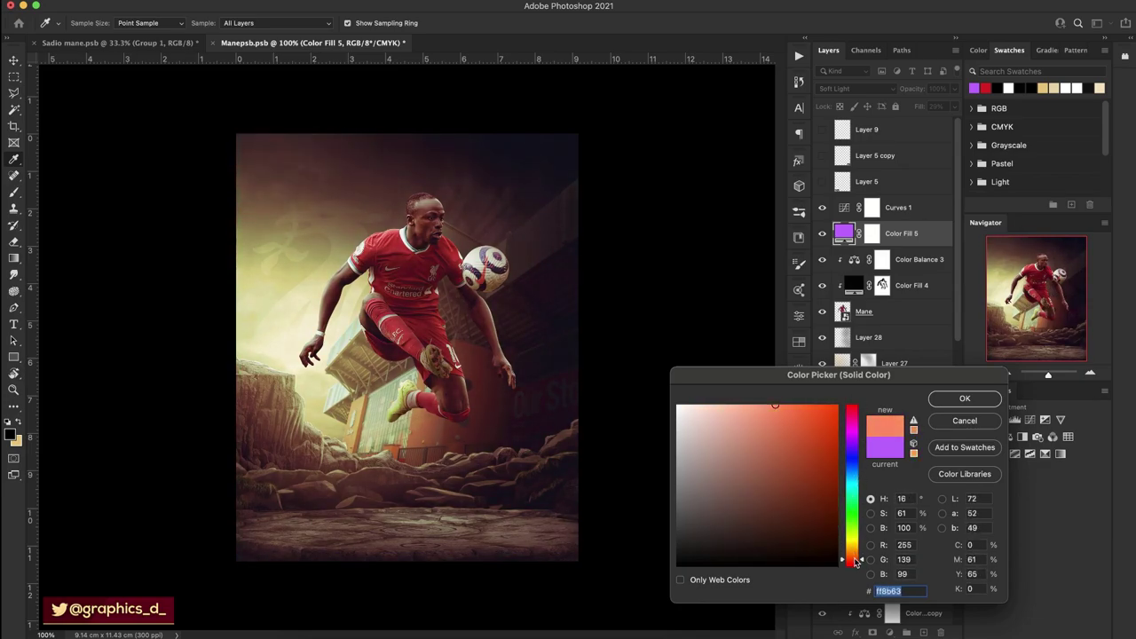
pyautogui.moveTo(800, 429); pyautogui.dragTo(783, 388)
pyautogui.click(965, 400)
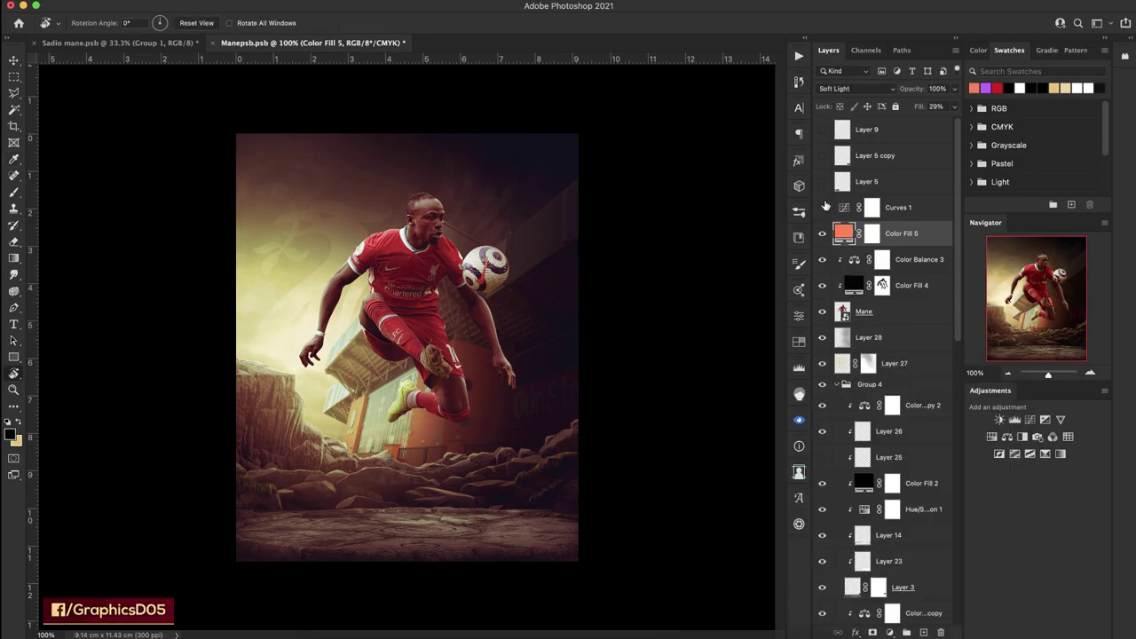
# Turn Curves 1 back on and check the result in a rotated, then upright view.
pyautogui.click(823, 208)
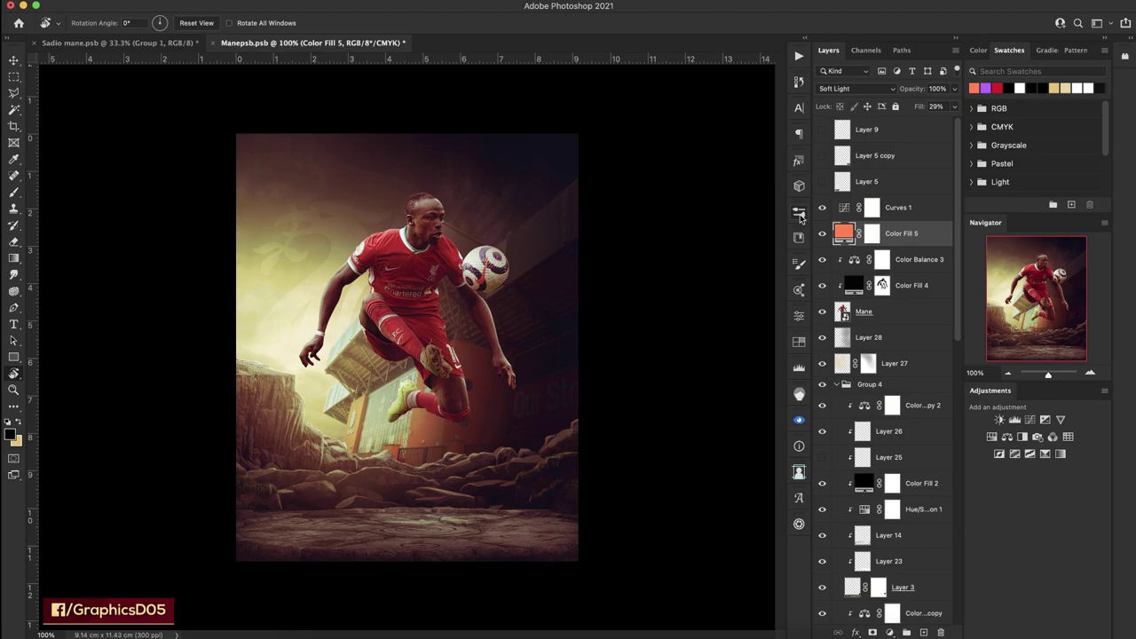
pyautogui.moveTo(407, 169); pyautogui.dragTo(323, 90)
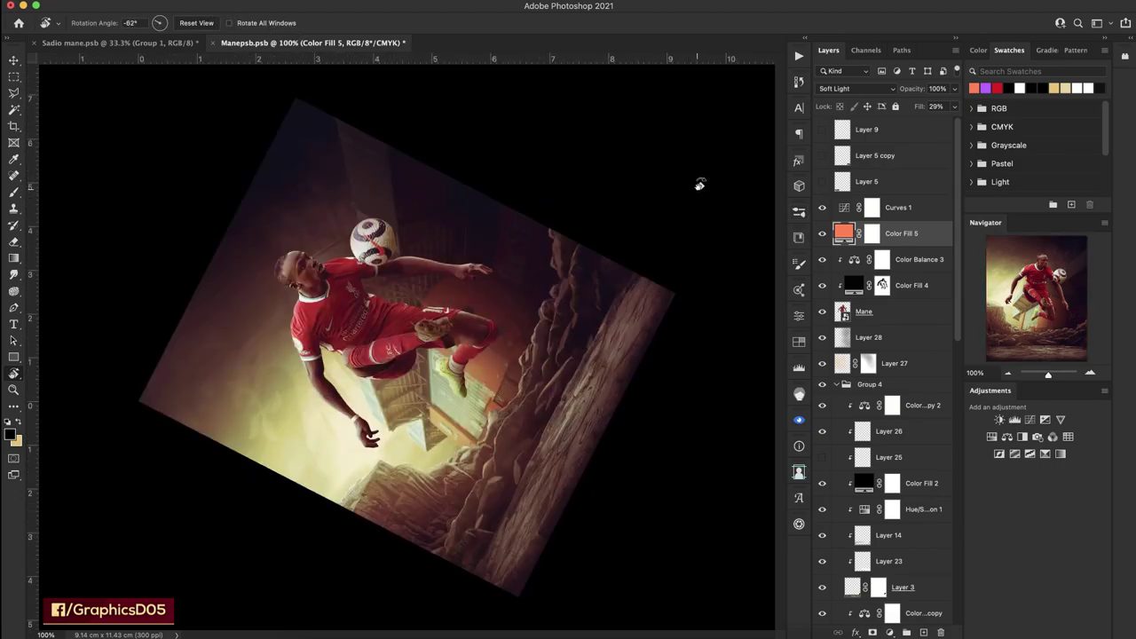
pyautogui.click(209, 23)
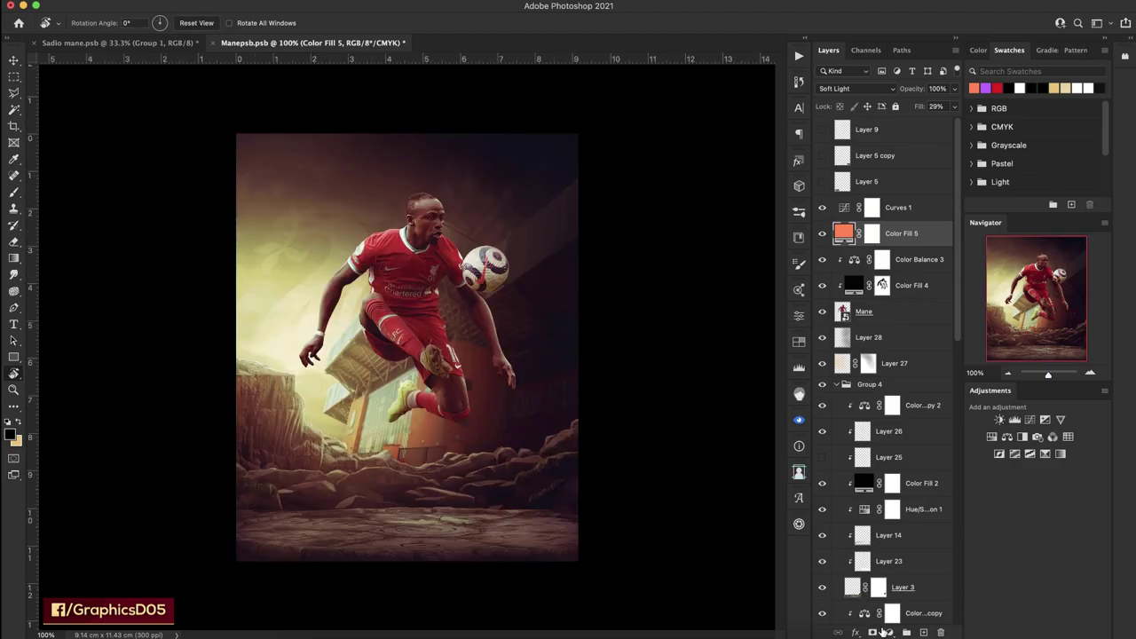
pyautogui.click(886, 631)
# Add Brightness/Contrast (brightness 11, contrast 40) and a Warming Filter (85) Photo Filter.
pyautogui.click(915, 389)
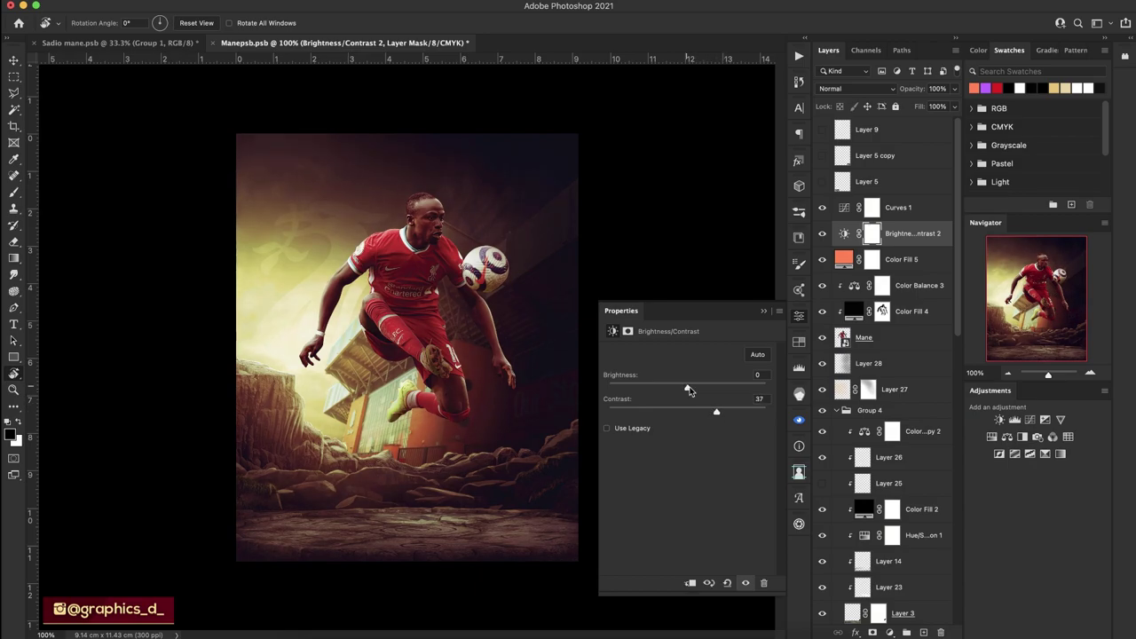
pyautogui.moveTo(689, 391); pyautogui.dragTo(695, 392)
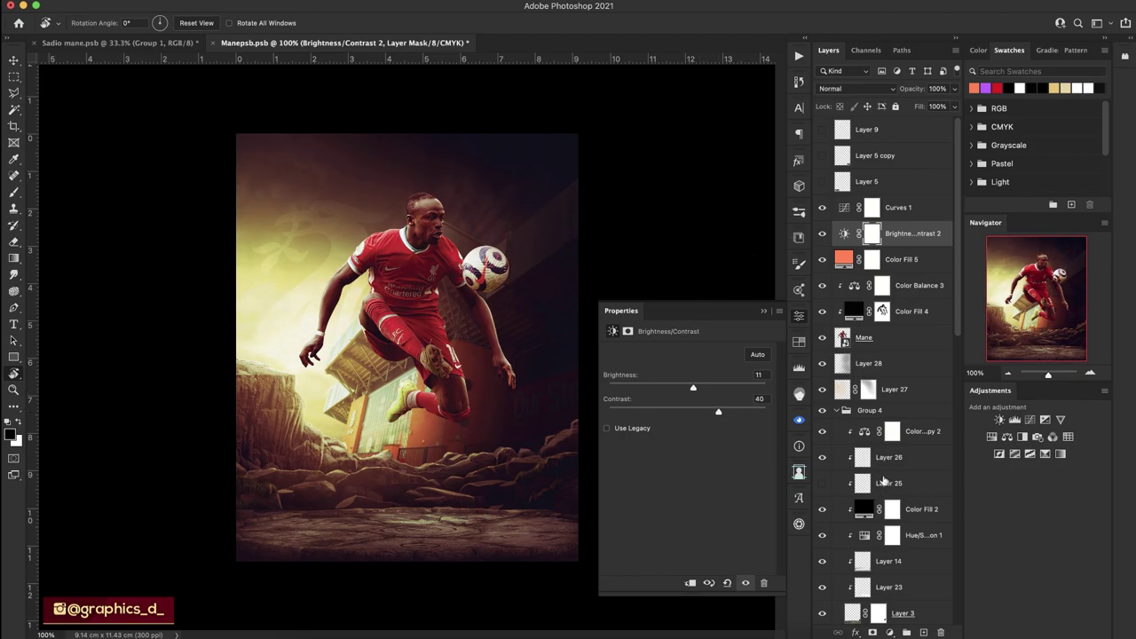
pyautogui.click(890, 632)
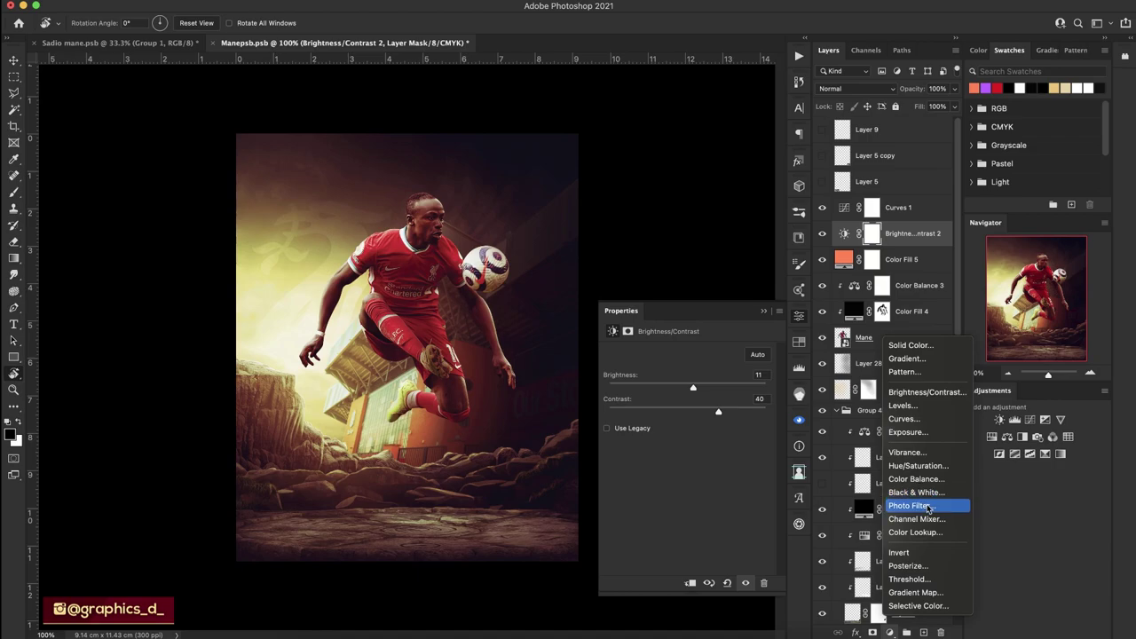
pyautogui.press('Escape')
pyautogui.moveTo(674, 406); pyautogui.dragTo(691, 405)
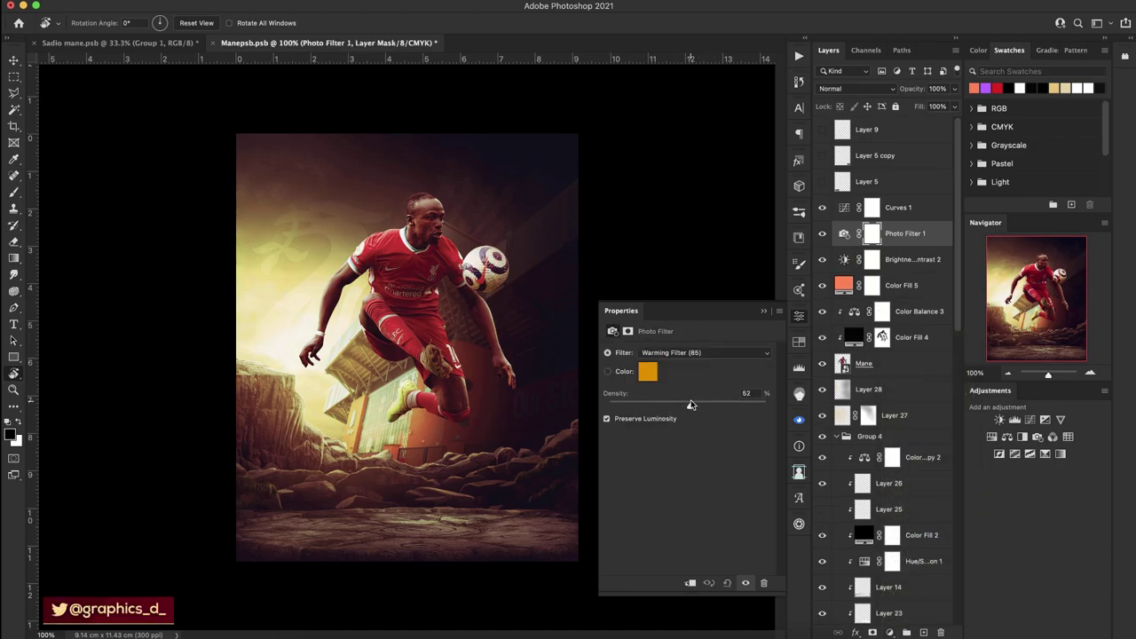
# Add a Color Lookup layer, try the 2Strip and 3Strip looks, and move it above Curves 1.
pyautogui.click(892, 632)
pyautogui.click(914, 532)
pyautogui.click(696, 355)
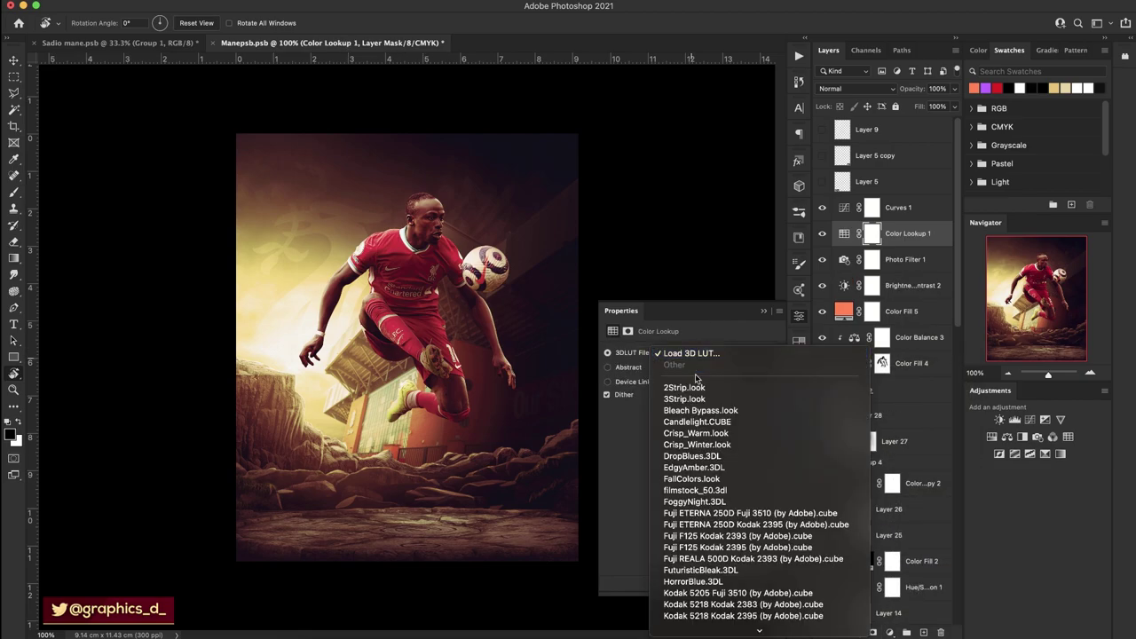
pyautogui.click(697, 388)
pyautogui.click(701, 353)
pyautogui.click(683, 287)
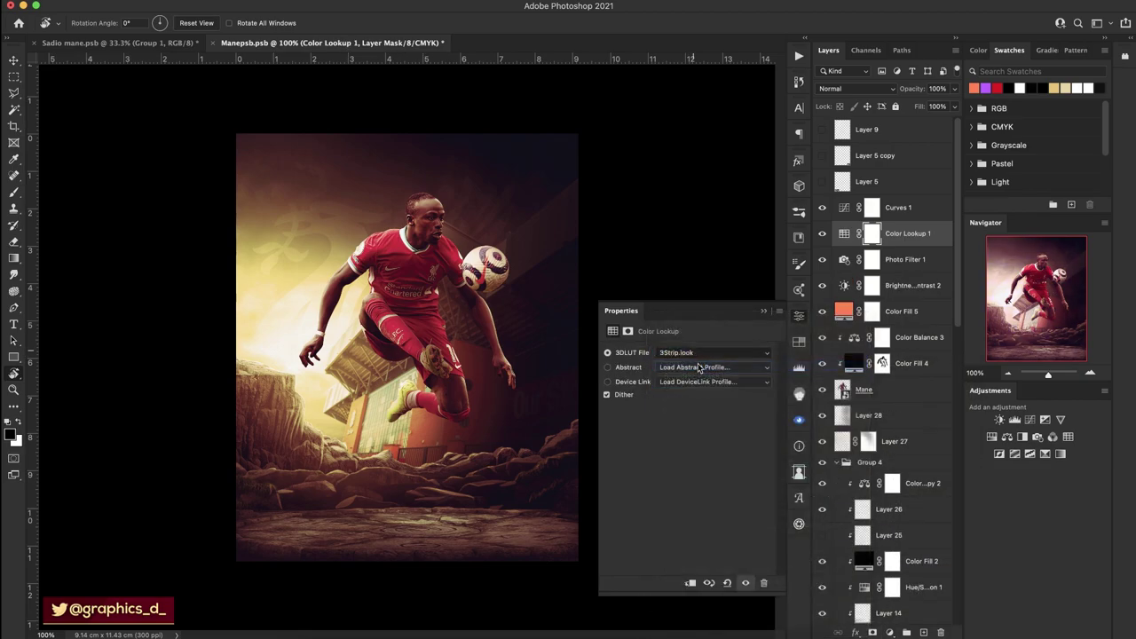
pyautogui.moveTo(899, 233); pyautogui.dragTo(896, 198)
# Delete the old Color Lookup layer and add a fresh one, previewing DropBlues.3DL.
pyautogui.click(685, 355)
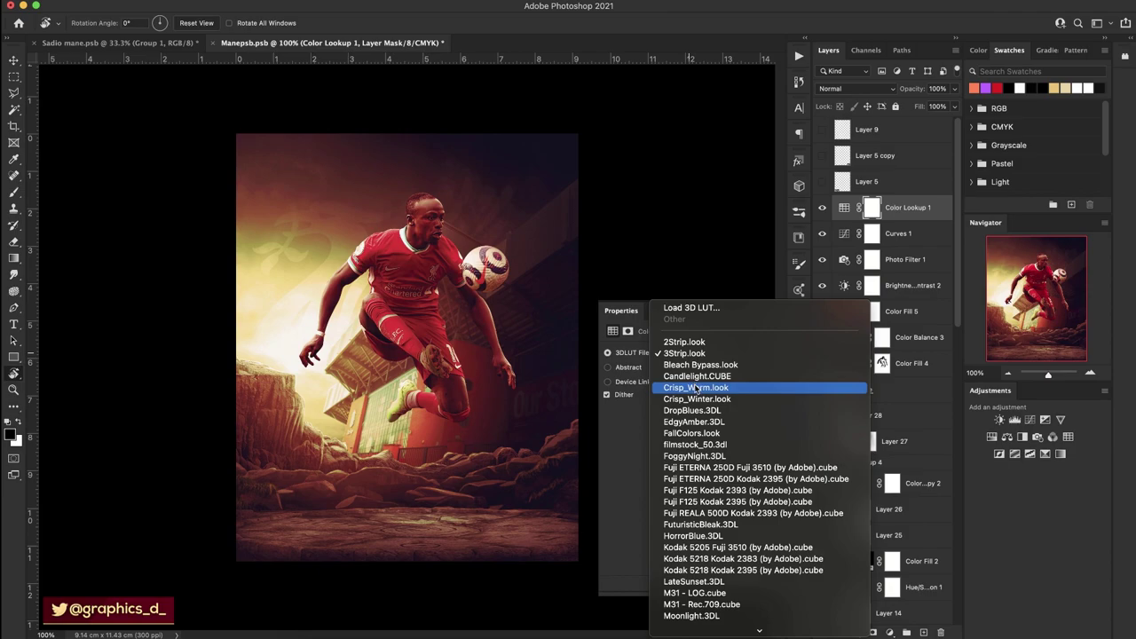
pyautogui.press('Escape')
pyautogui.press('Delete')
pyautogui.click(892, 632)
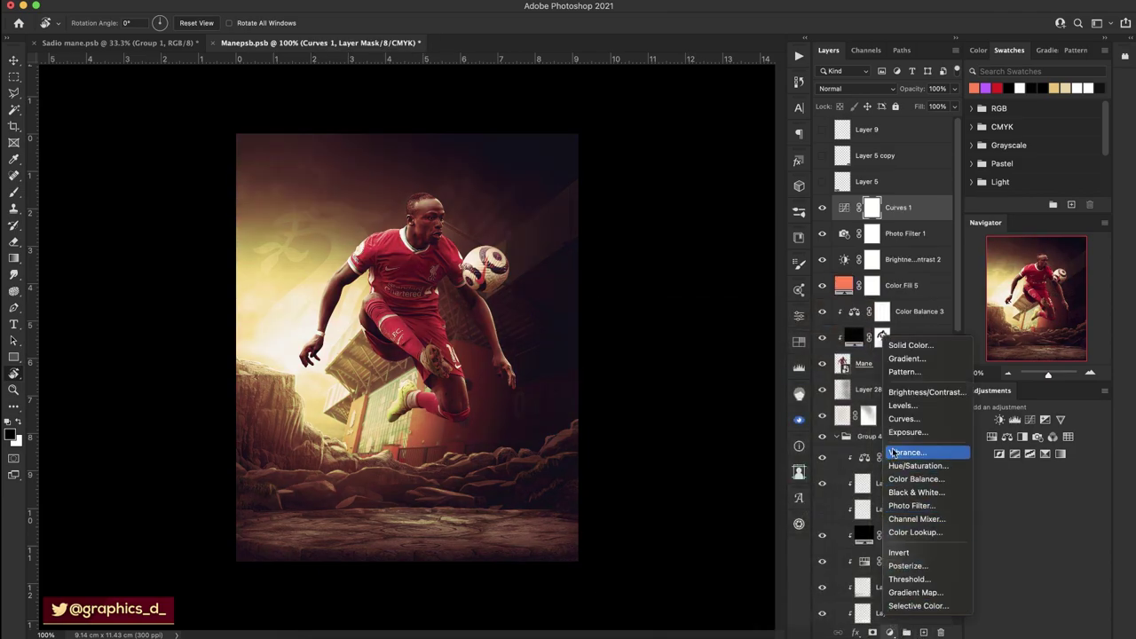
pyautogui.click(914, 531)
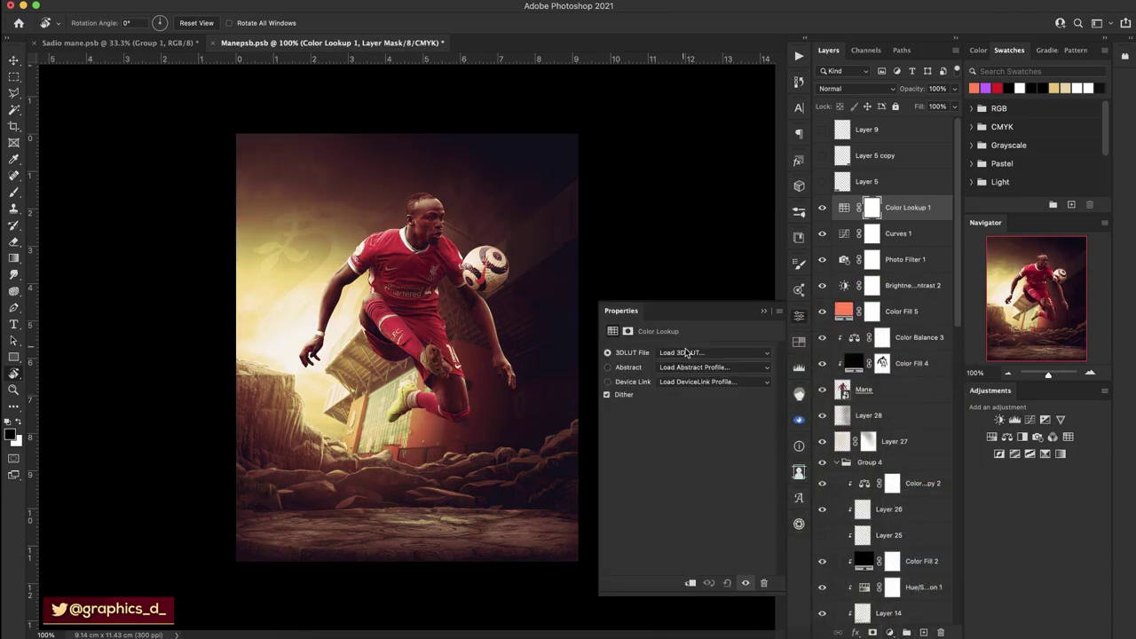
pyautogui.click(689, 352)
pyautogui.click(710, 446)
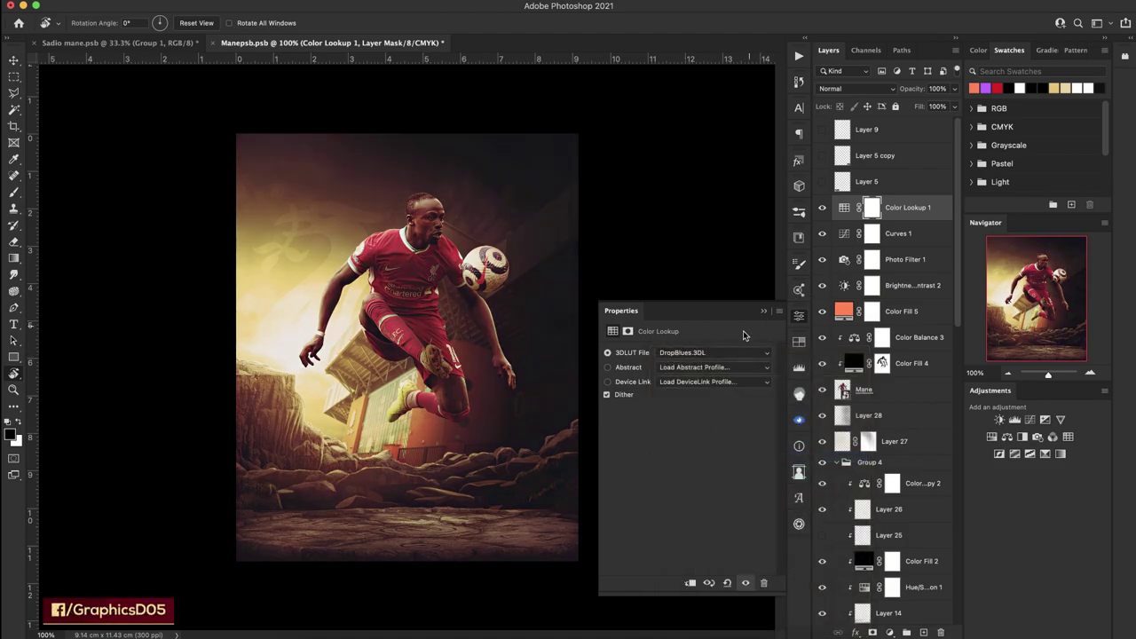
# Preview HorrorBlue.3DL and FuturisticBleak.3DL, then settle on filmstock_50.3dl.
pyautogui.click(715, 353)
pyautogui.click(706, 475)
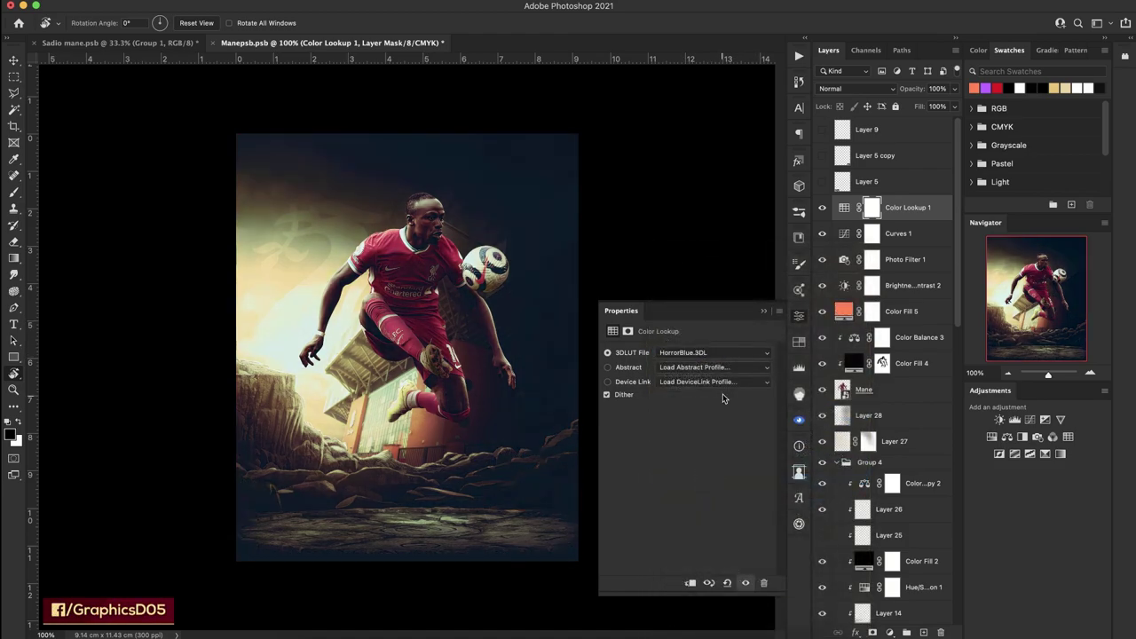
pyautogui.click(724, 354)
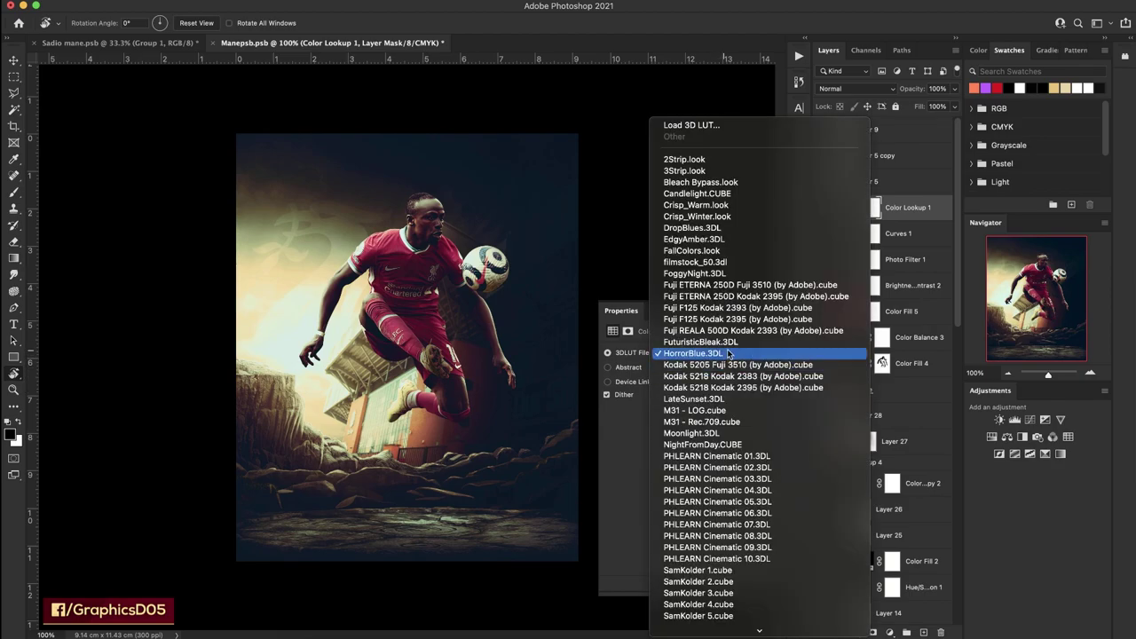
pyautogui.click(723, 342)
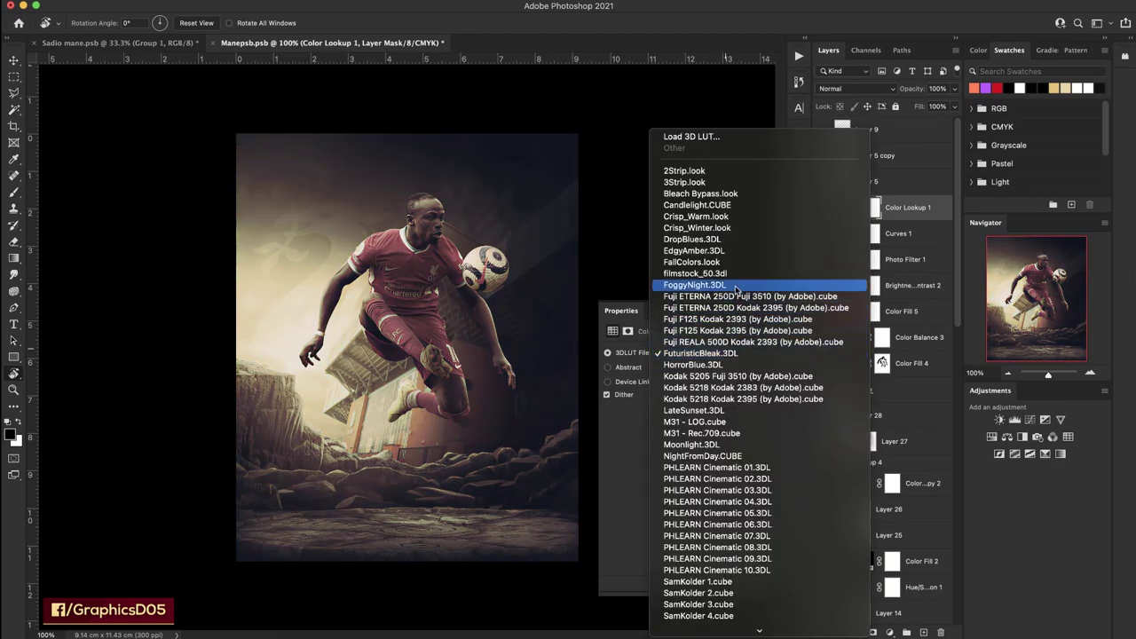
pyautogui.click(731, 274)
pyautogui.click(710, 352)
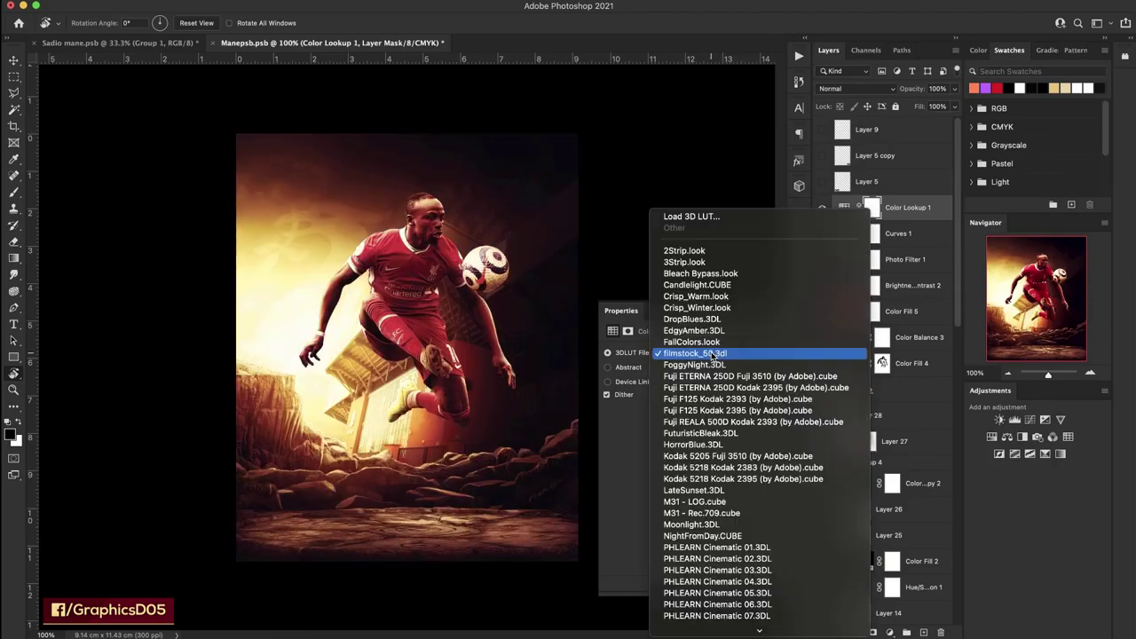
pyautogui.click(591, 369)
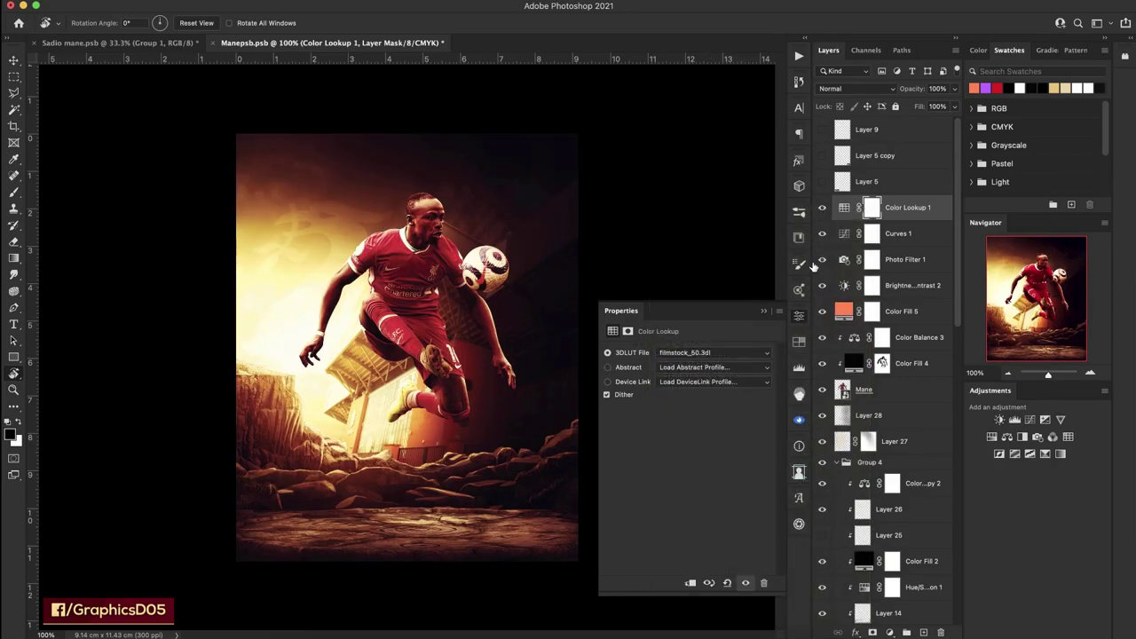
# Lower the filmstock lookup layer's fill and set its opacity to 56%.
pyautogui.moveTo(929, 108); pyautogui.dragTo(871, 118)
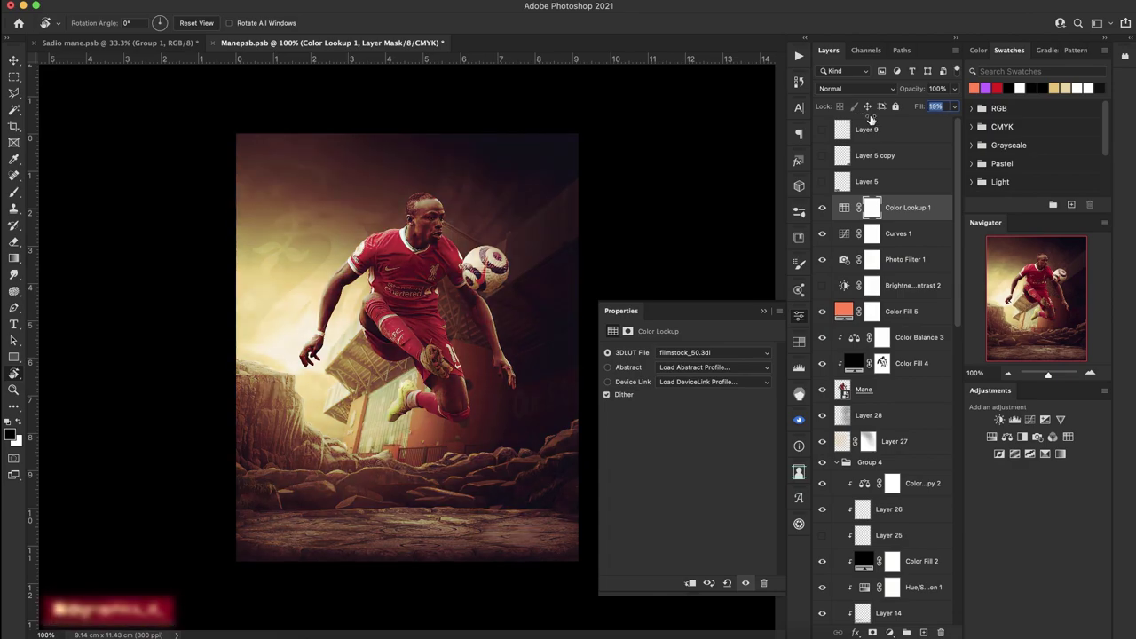
pyautogui.moveTo(871, 118)
pyautogui.mouseDown()
pyautogui.moveTo(840, 124)
pyautogui.moveTo(855, 126)
pyautogui.mouseUp()
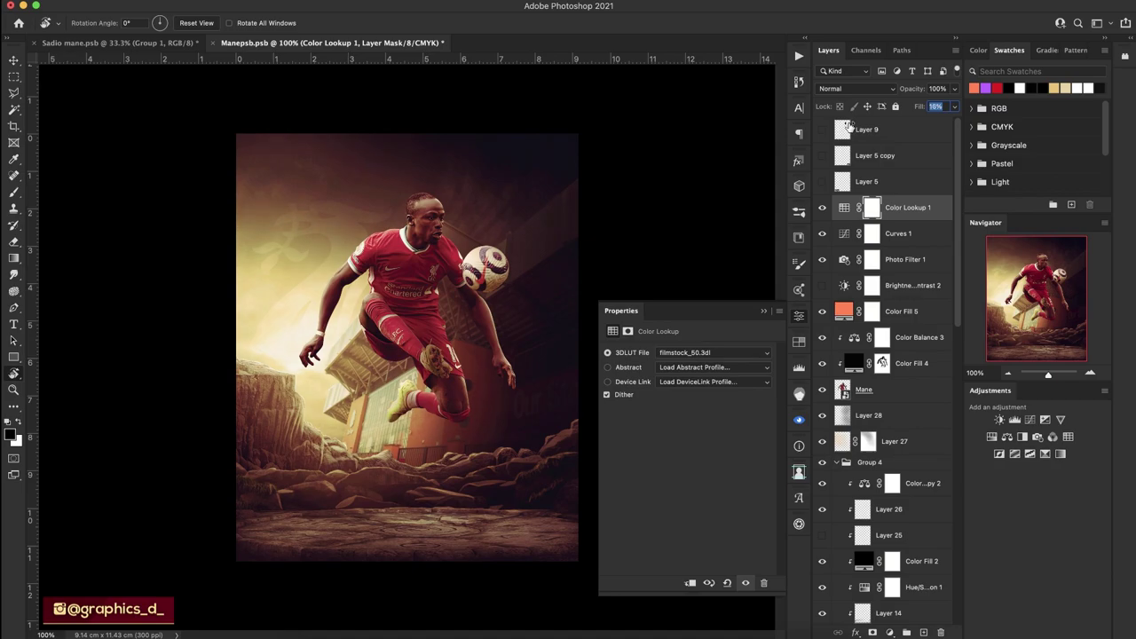
pyautogui.moveTo(444, 279)
pyautogui.mouseDown()
pyautogui.moveTo(411, 349)
pyautogui.moveTo(427, 377)
pyautogui.moveTo(447, 304)
pyautogui.mouseUp()
pyautogui.click(763, 311)
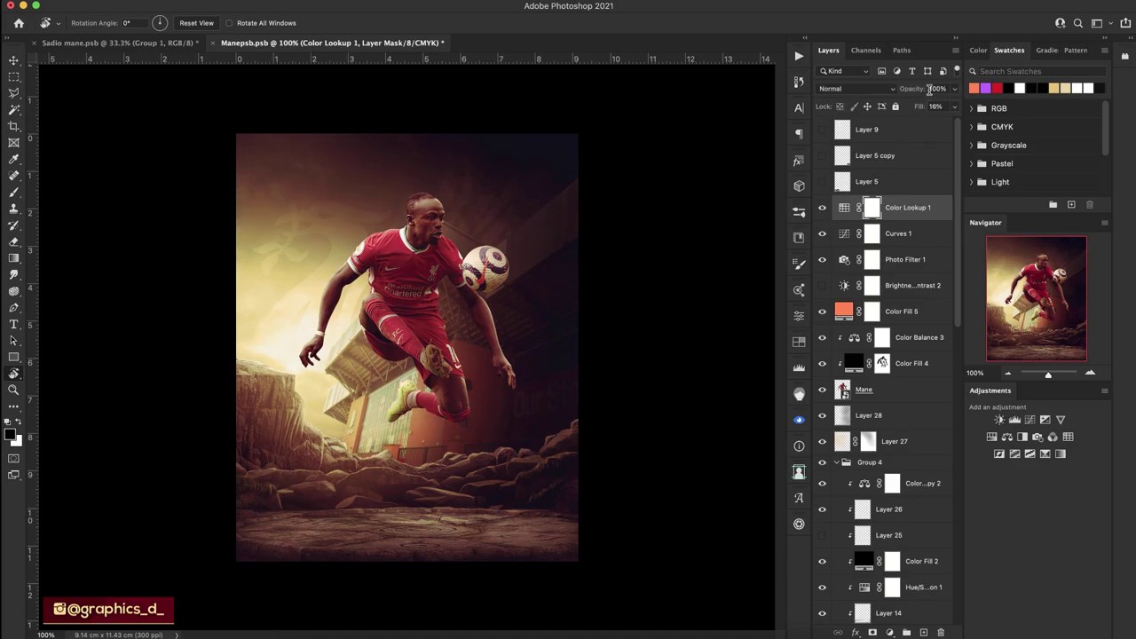
pyautogui.moveTo(929, 89)
pyautogui.mouseDown()
pyautogui.moveTo(888, 97)
pyautogui.moveTo(922, 108)
pyautogui.moveTo(900, 112)
pyautogui.mouseUp()
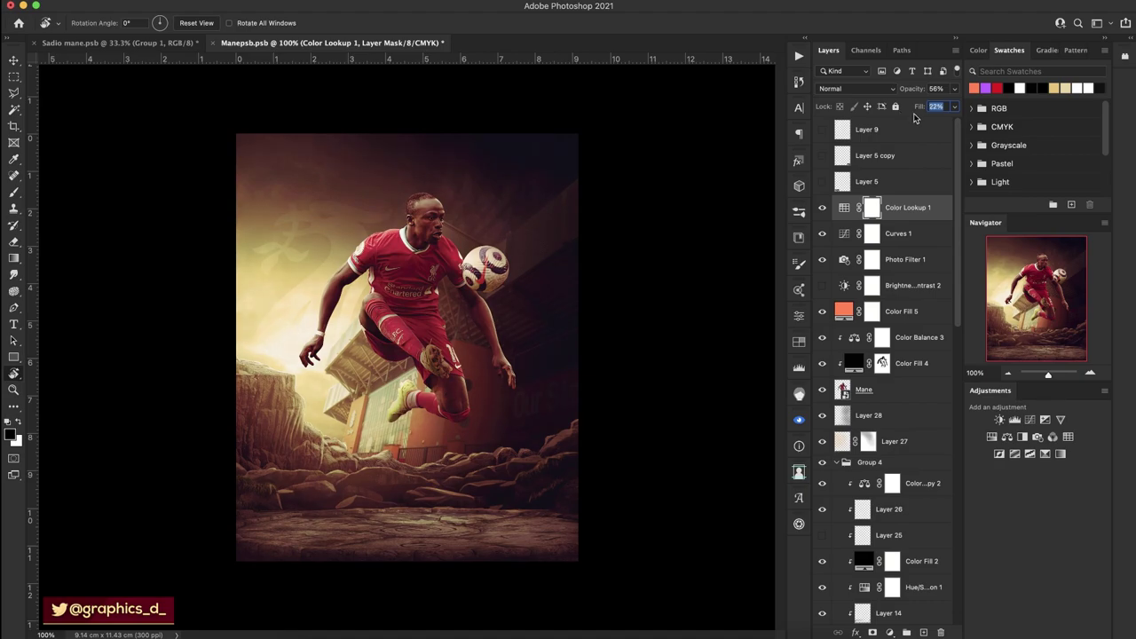
# Duplicate Color Lookup 1, switch the copy to DropBlues.3DL, and reduce its fill to 31%.
pyautogui.moveTo(925, 216); pyautogui.dragTo(914, 196)
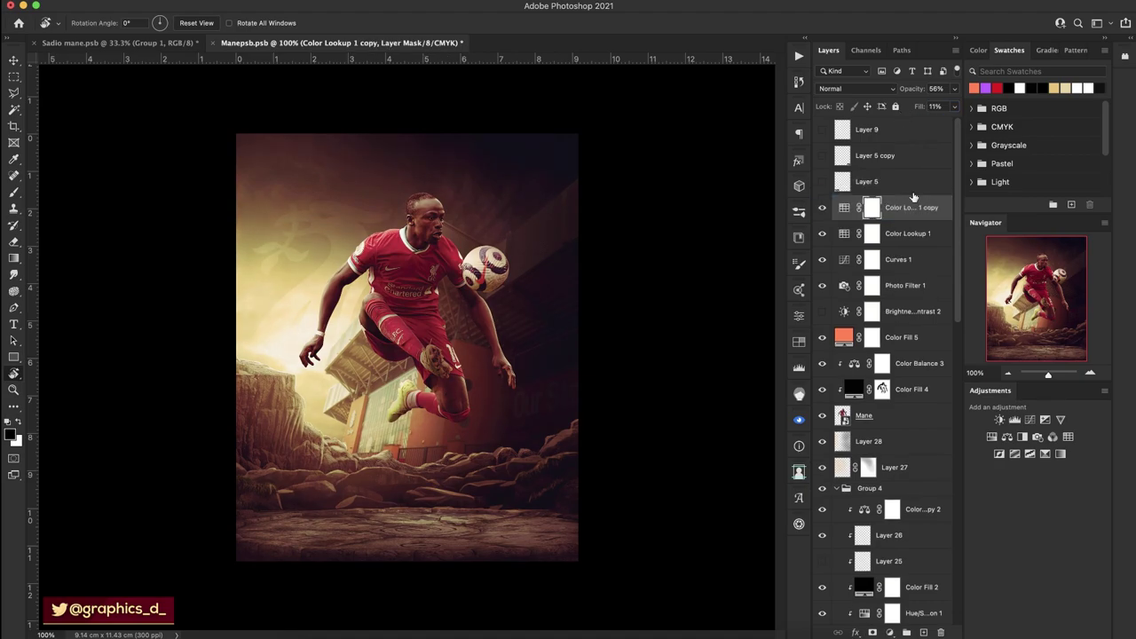
pyautogui.doubleClick(845, 209)
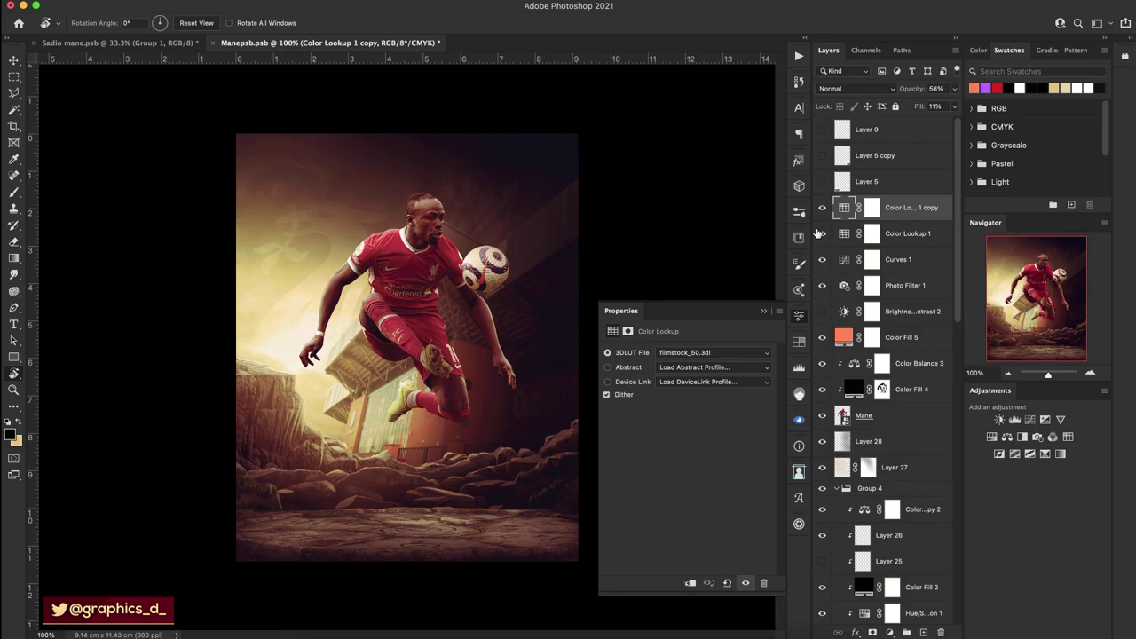
pyautogui.click(710, 355)
pyautogui.click(715, 323)
pyautogui.write('22')
pyautogui.press('Return')
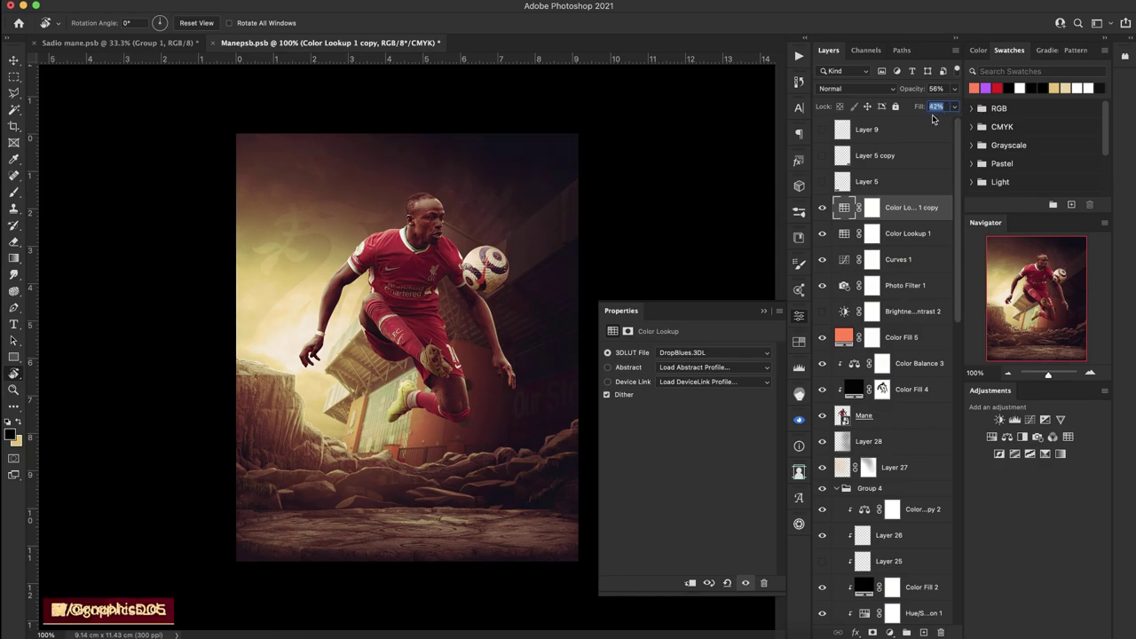
pyautogui.write('31')
pyautogui.press('Return')
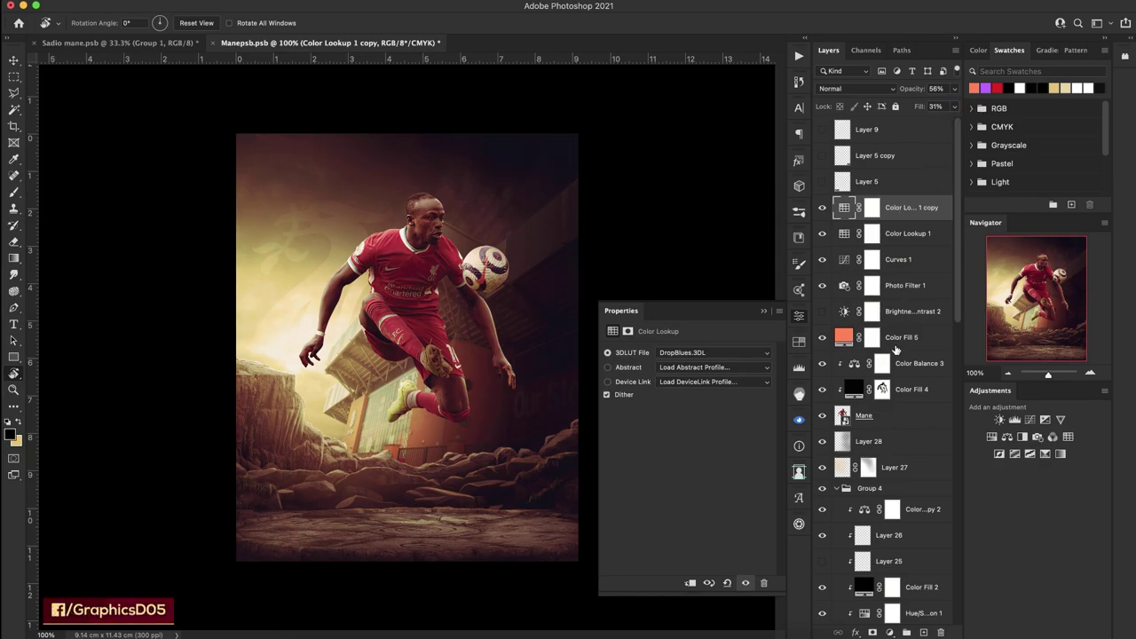
# Group the grading layers down to Color Fill 5 into a group named cc.
pyautogui.keyDown('shift'); pyautogui.click(922, 346); pyautogui.keyUp('shift')
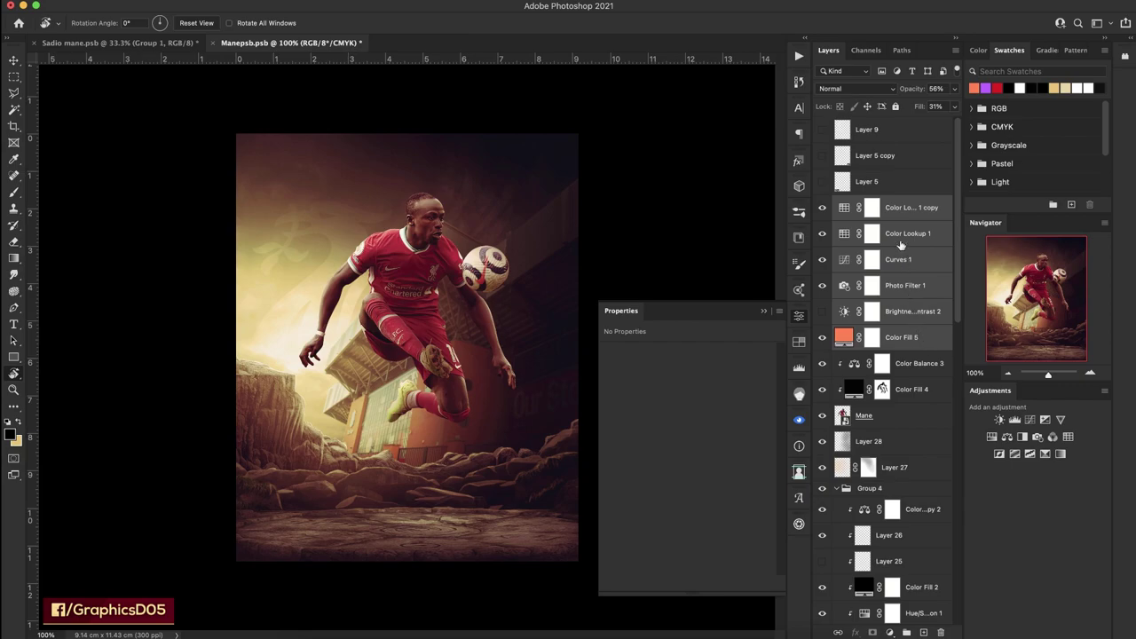
pyautogui.press('super+g')
pyautogui.doubleClick(871, 204)
pyautogui.write('cc')
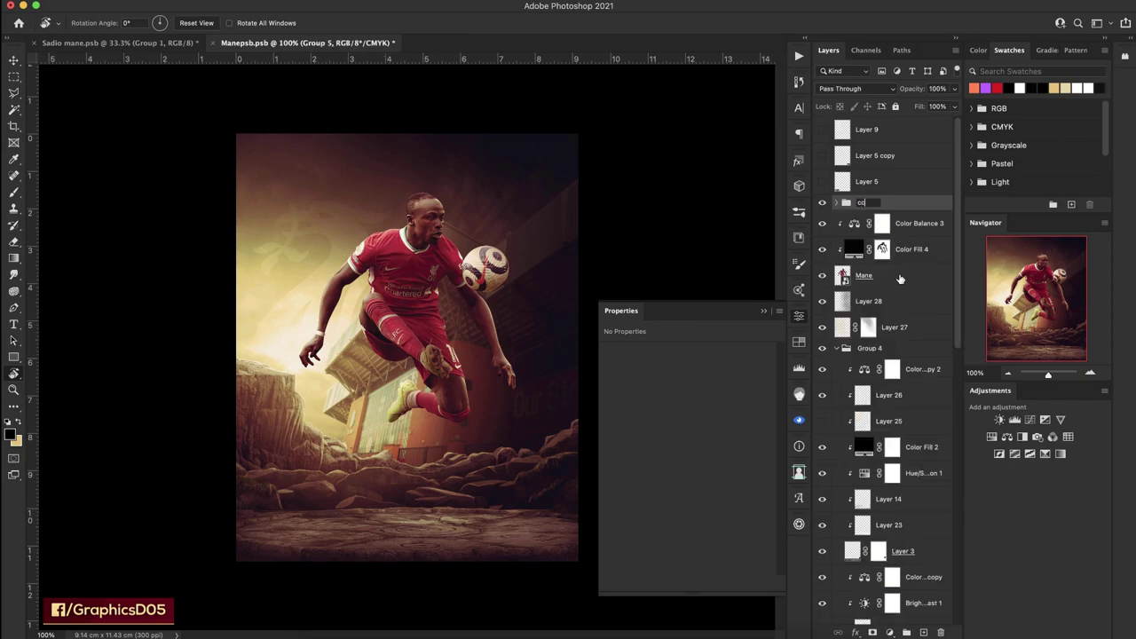
pyautogui.press('Return')
pyautogui.click(837, 348)
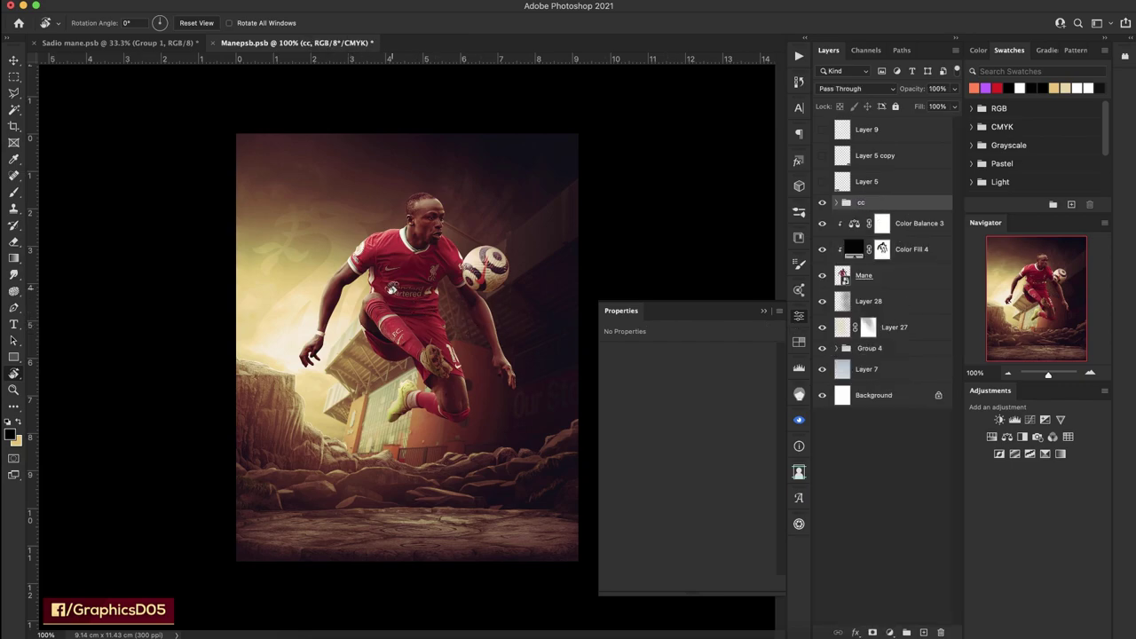
# Zoom in on the player's arm and add an empty layer above Color Balance 3.
pyautogui.moveTo(391, 289); pyautogui.dragTo(467, 340)
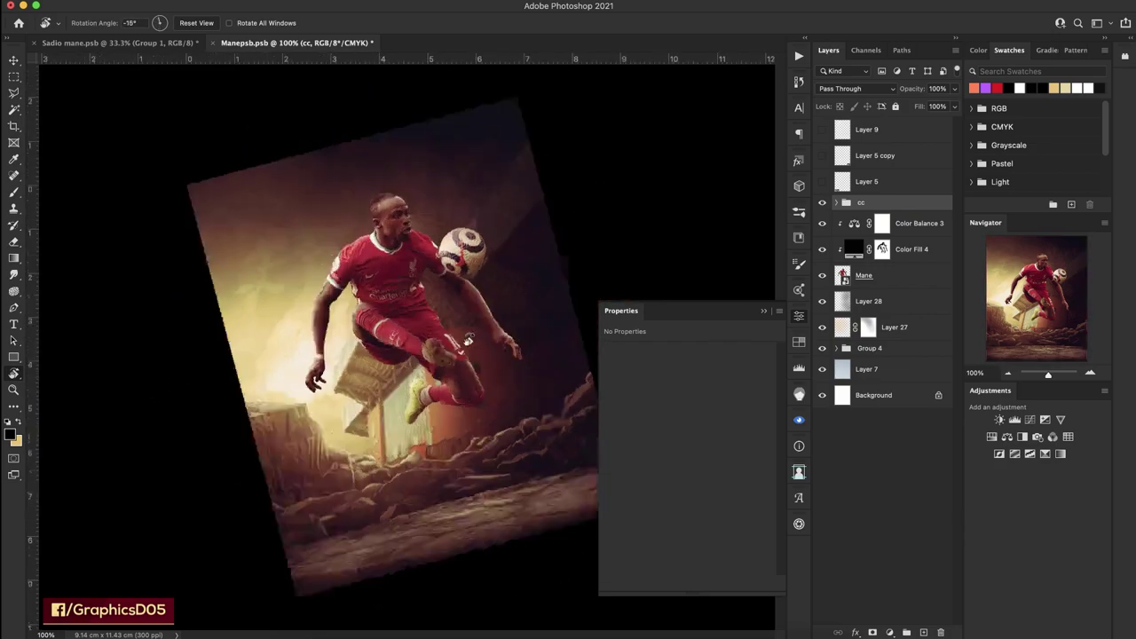
pyautogui.press('Escape')
pyautogui.click(762, 312)
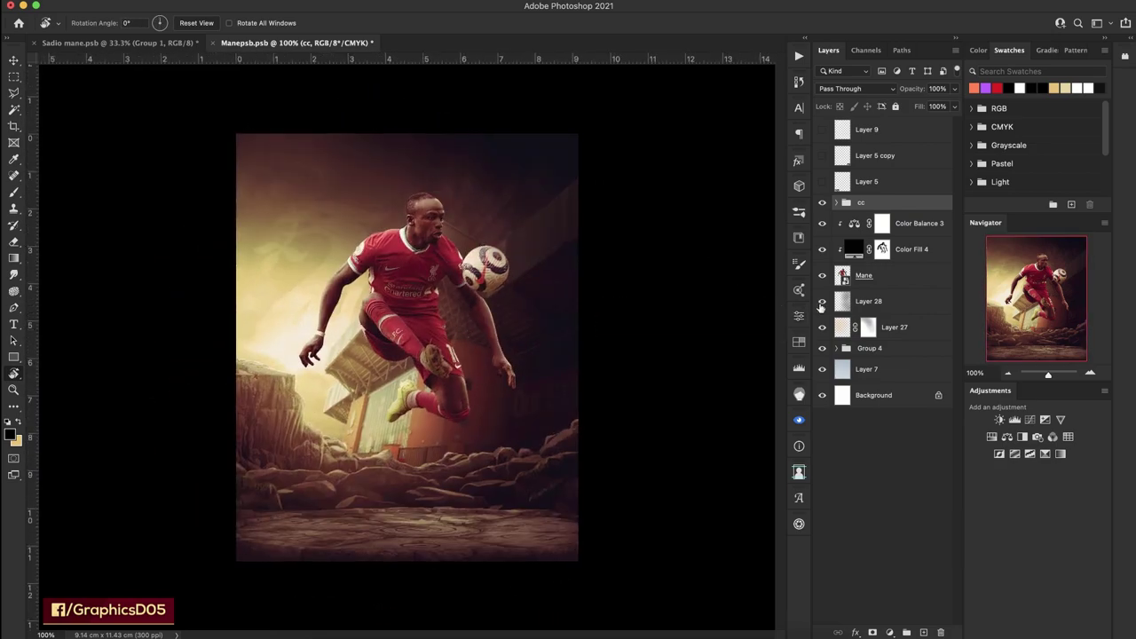
pyautogui.click(1090, 374)
pyautogui.click(1091, 374)
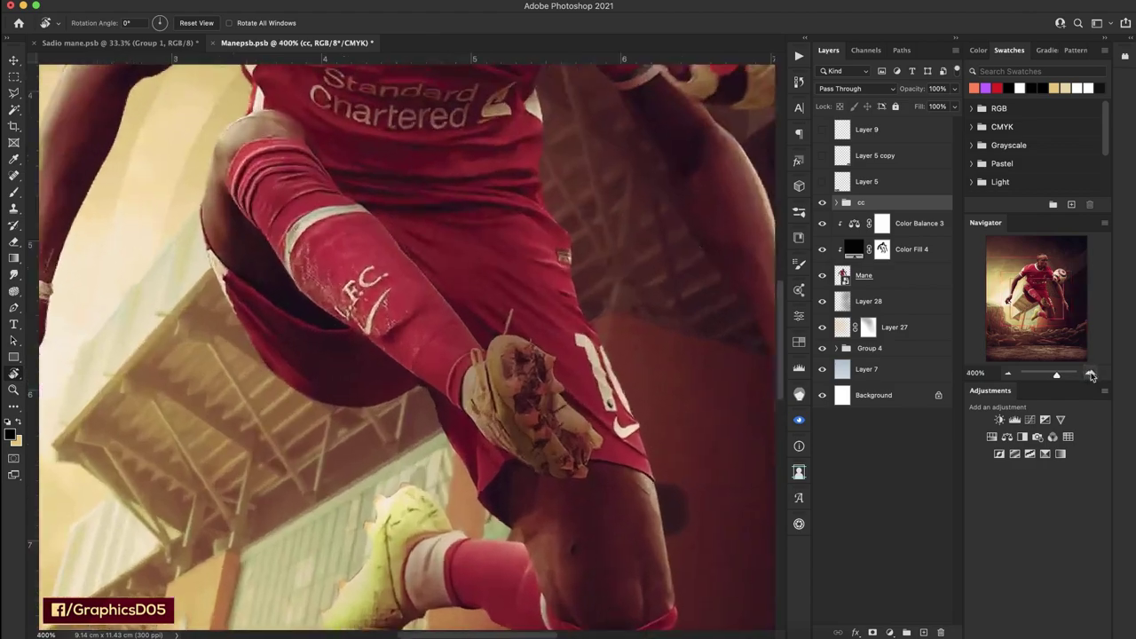
pyautogui.click(1091, 374)
pyautogui.scroll(5, 492, 425)
pyautogui.moveTo(492, 425); pyautogui.dragTo(573, 309)
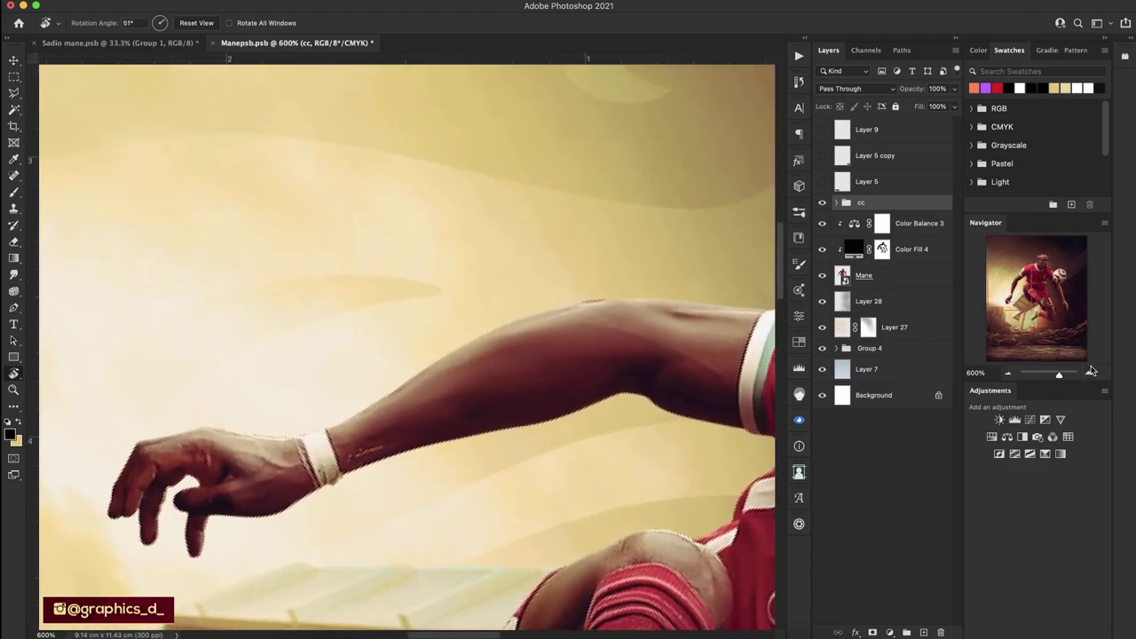
pyautogui.doubleClick(1090, 373)
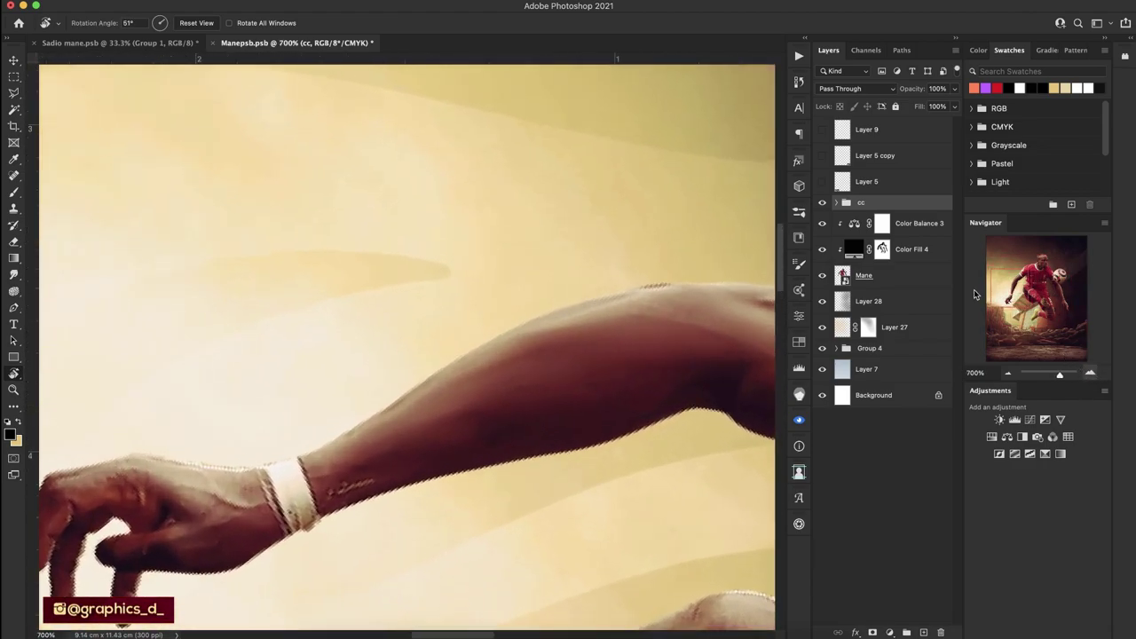
pyautogui.click(896, 286)
pyautogui.click(914, 226)
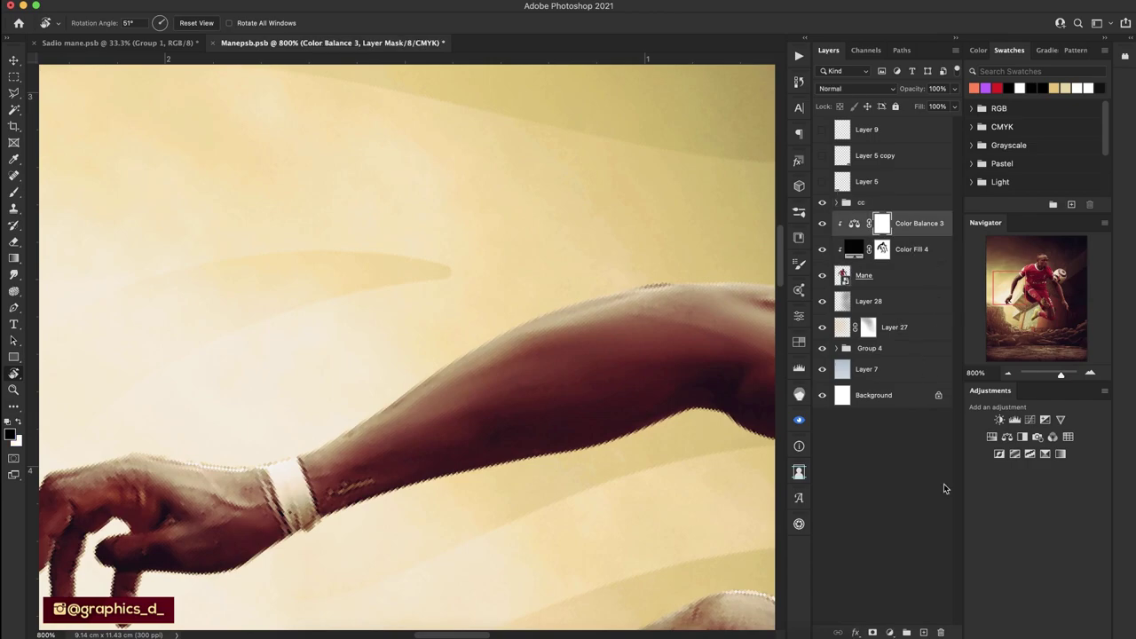
pyautogui.click(923, 632)
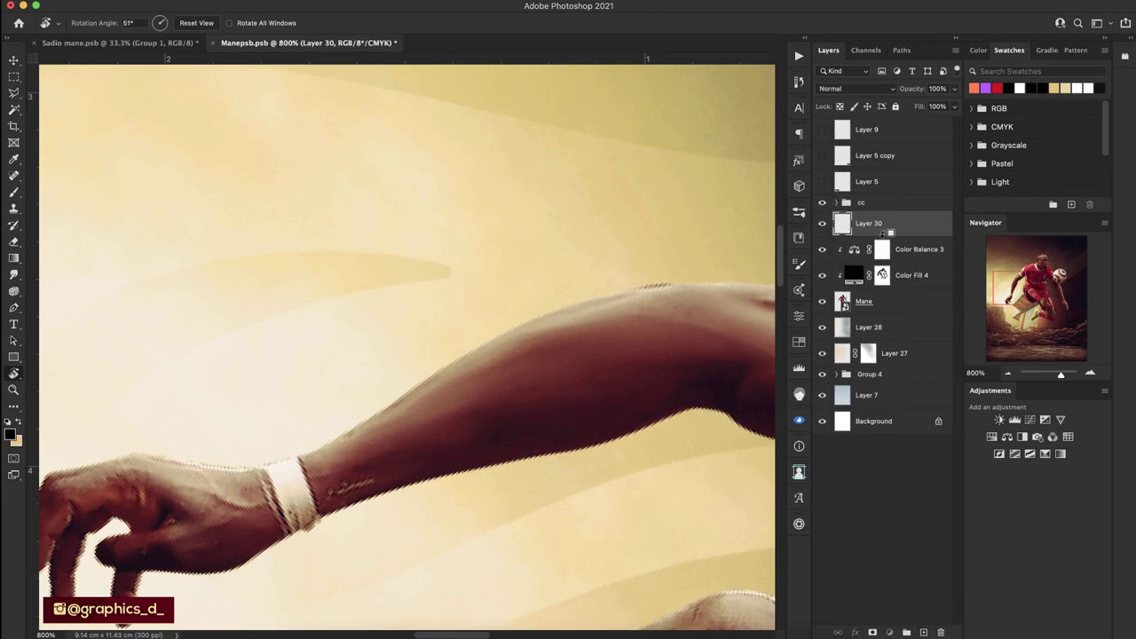
# Clip Layer 30 below, paint a beige highlight on the arm, and set Overlay blending.
pyautogui.hotkey('ctrl', 'alt', 'g')
pyautogui.press('b')
pyautogui.keyDown('alt'); pyautogui.click(362, 335); pyautogui.keyUp('alt')
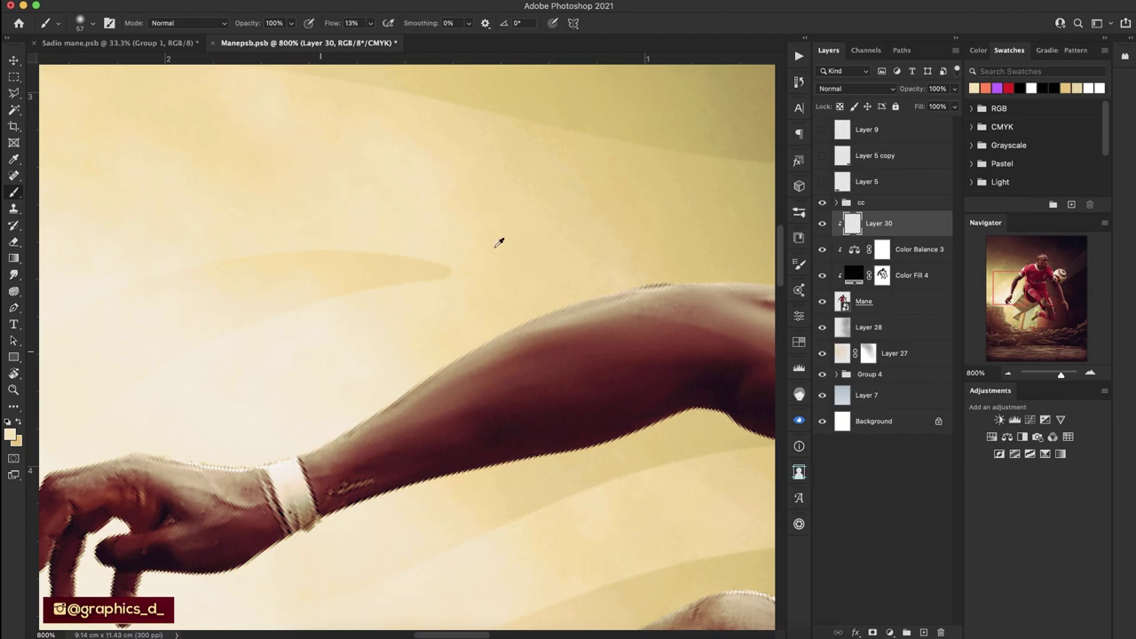
pyautogui.moveTo(355, 373)
pyautogui.mouseDown()
pyautogui.moveTo(399, 335)
pyautogui.moveTo(469, 310)
pyautogui.moveTo(701, 284)
pyautogui.moveTo(444, 249)
pyautogui.mouseUp()
pyautogui.click(874, 89)
pyautogui.click(848, 259)
# Pan around the zoomed-in player: head, shorts, hands, raised knee and red sleeve.
pyautogui.moveTo(657, 275); pyautogui.dragTo(421, 266)
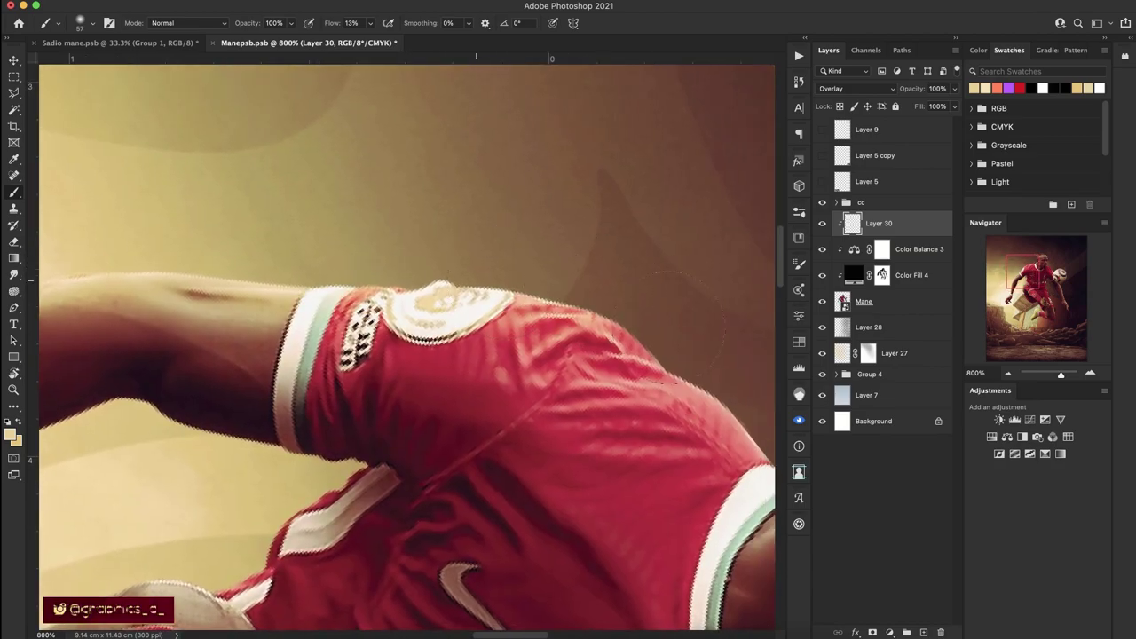
pyautogui.moveTo(698, 373); pyautogui.dragTo(496, 315)
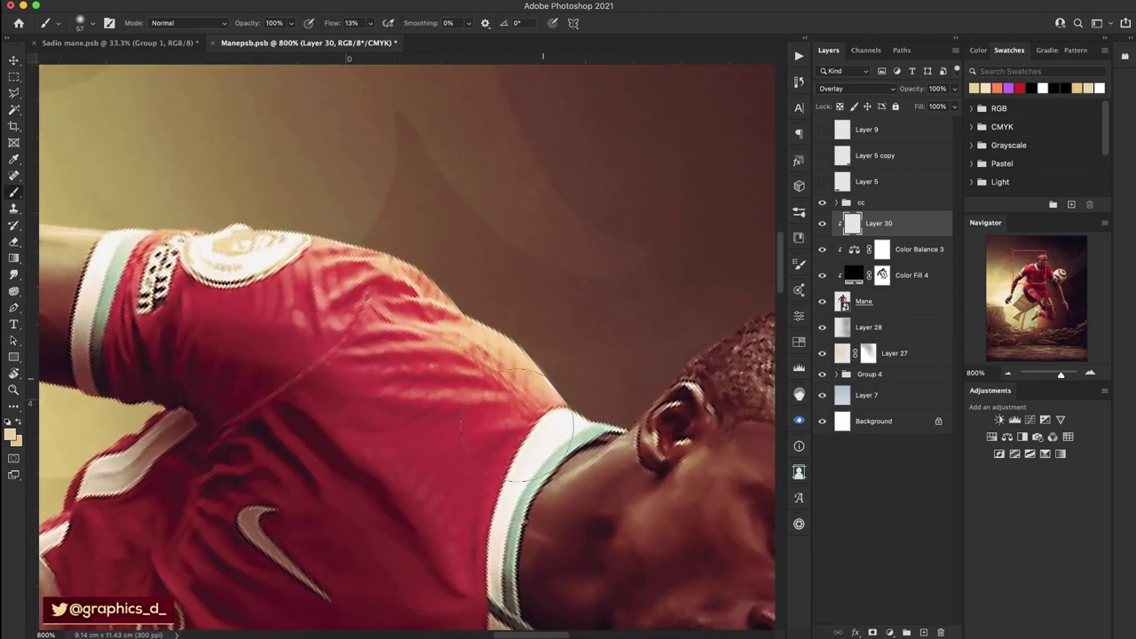
pyautogui.moveTo(518, 426); pyautogui.dragTo(362, 373)
pyautogui.moveTo(619, 262); pyautogui.dragTo(448, 229)
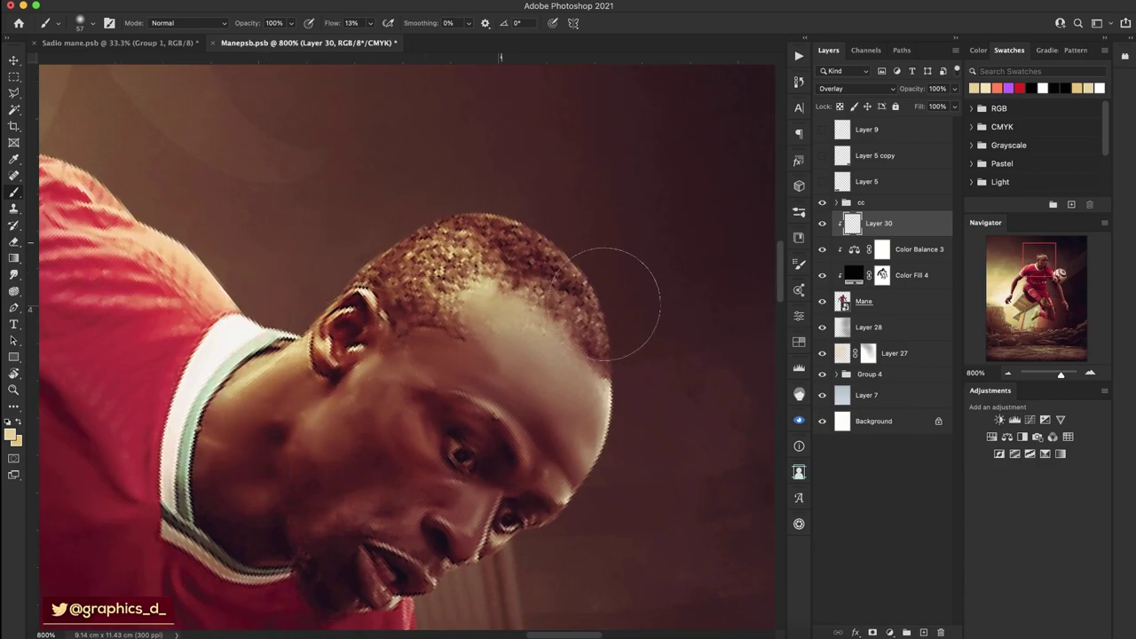
pyautogui.scroll(-10, 497, 351)
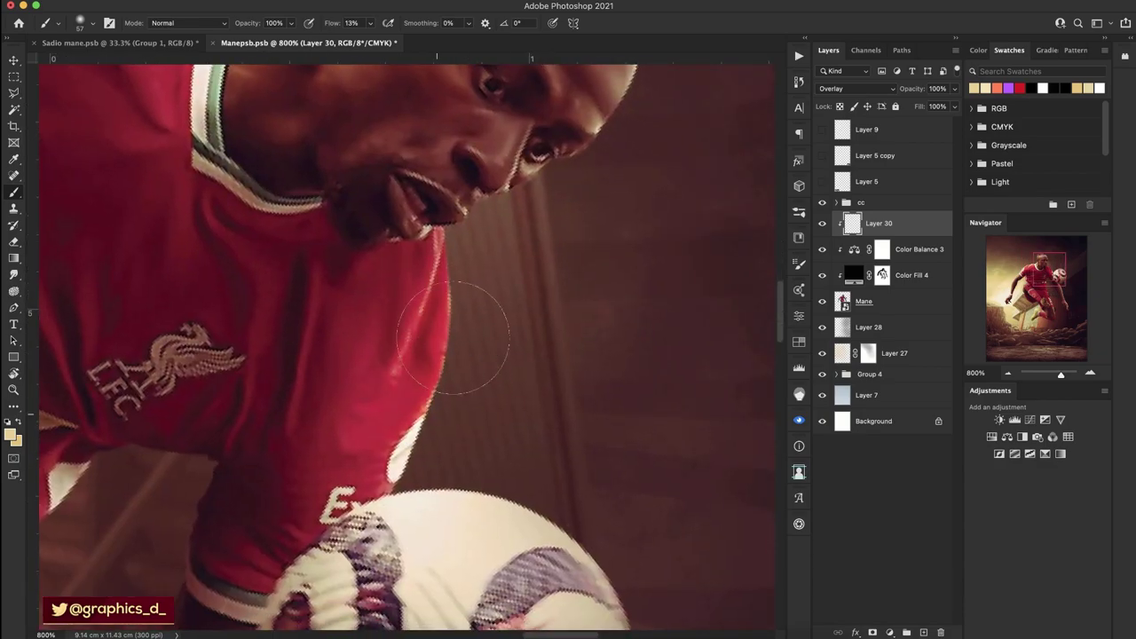
pyautogui.hscroll(-4, 532, 319)
pyautogui.hscroll(-11, 626, 307)
pyautogui.scroll(-3, 626, 307)
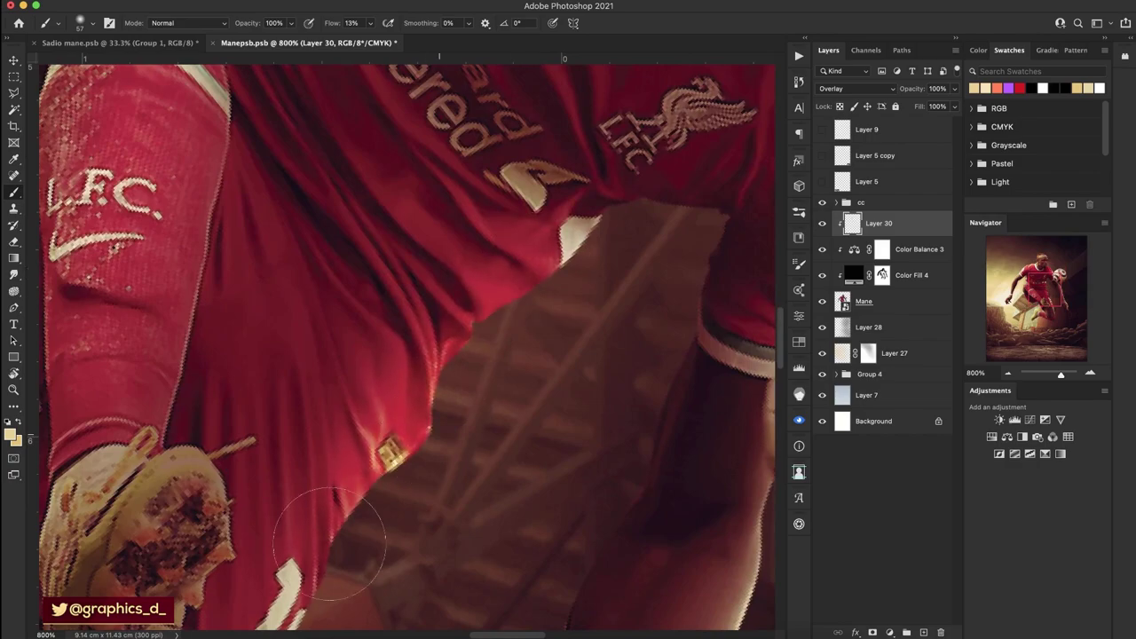
pyautogui.scroll(-4, 477, 305)
pyautogui.hscroll(-3, 477, 304)
pyautogui.scroll(-3, 488, 293)
pyautogui.scroll(-3, 515, 272)
pyautogui.hscroll(-3, 515, 272)
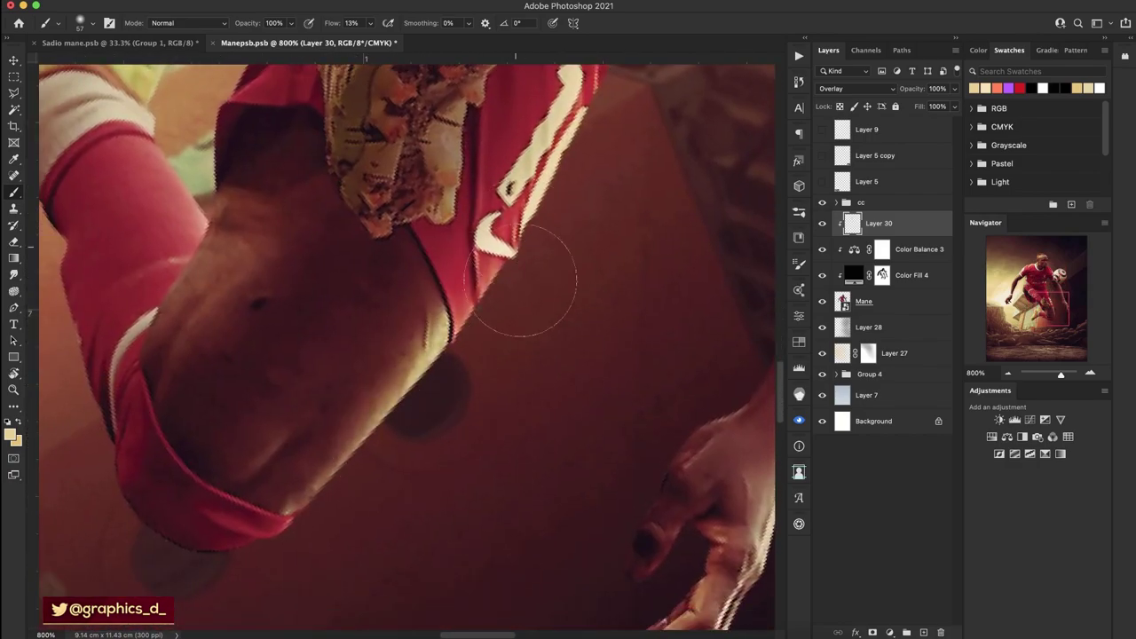
pyautogui.moveTo(328, 471); pyautogui.dragTo(558, 335)
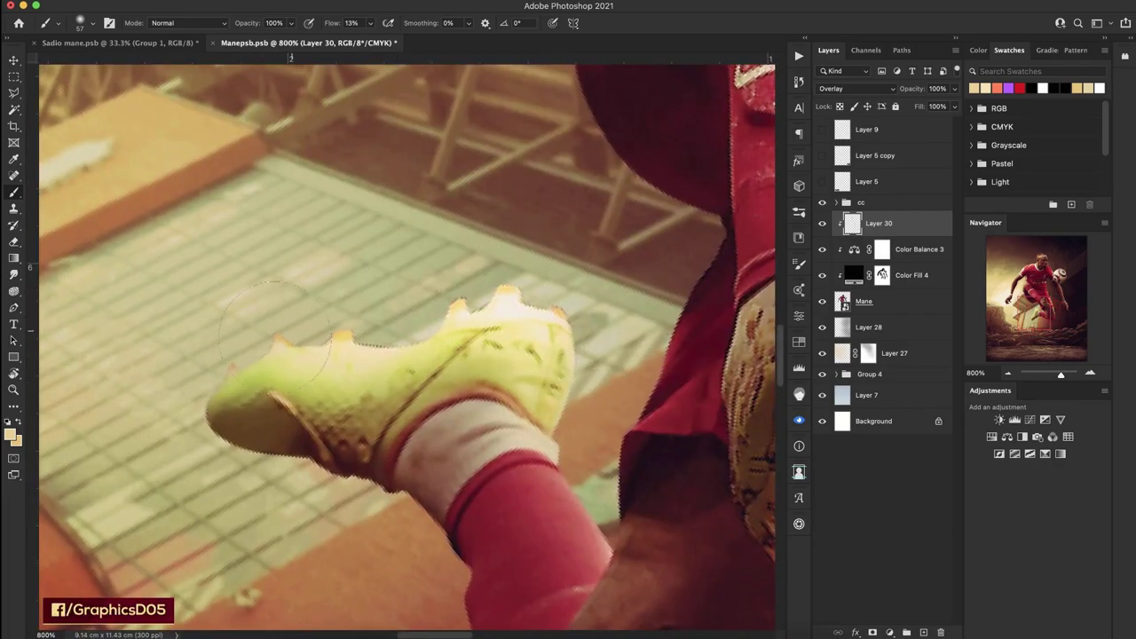
pyautogui.moveTo(588, 223); pyautogui.dragTo(558, 437)
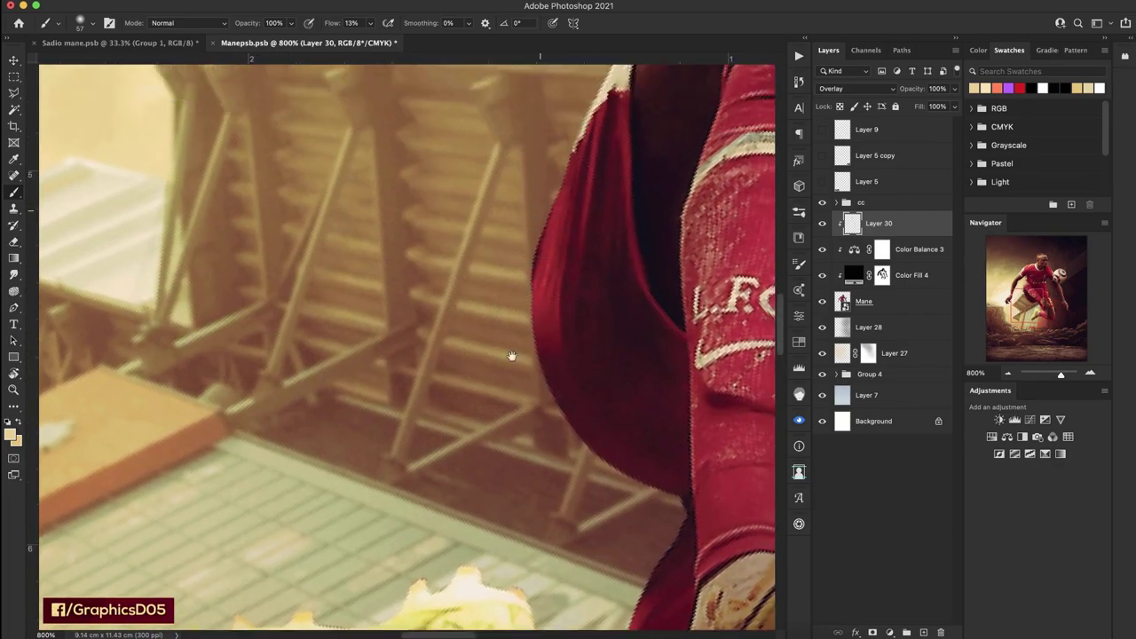
pyautogui.moveTo(507, 355); pyautogui.dragTo(484, 541)
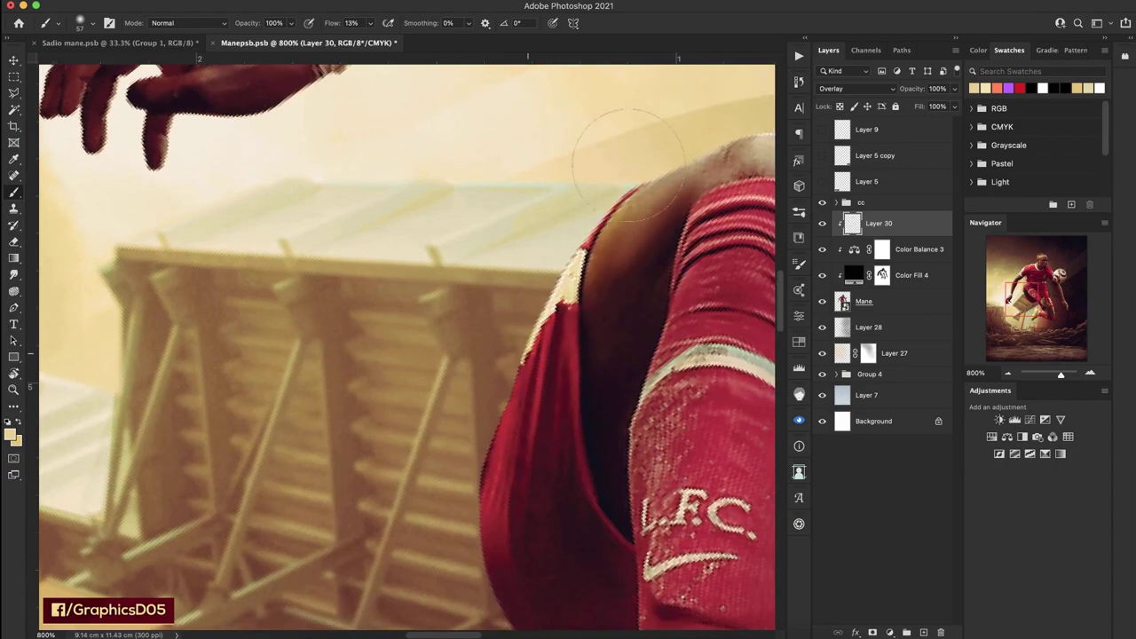
pyautogui.moveTo(628, 160); pyautogui.dragTo(482, 347)
pyautogui.moveTo(690, 322); pyautogui.dragTo(459, 337)
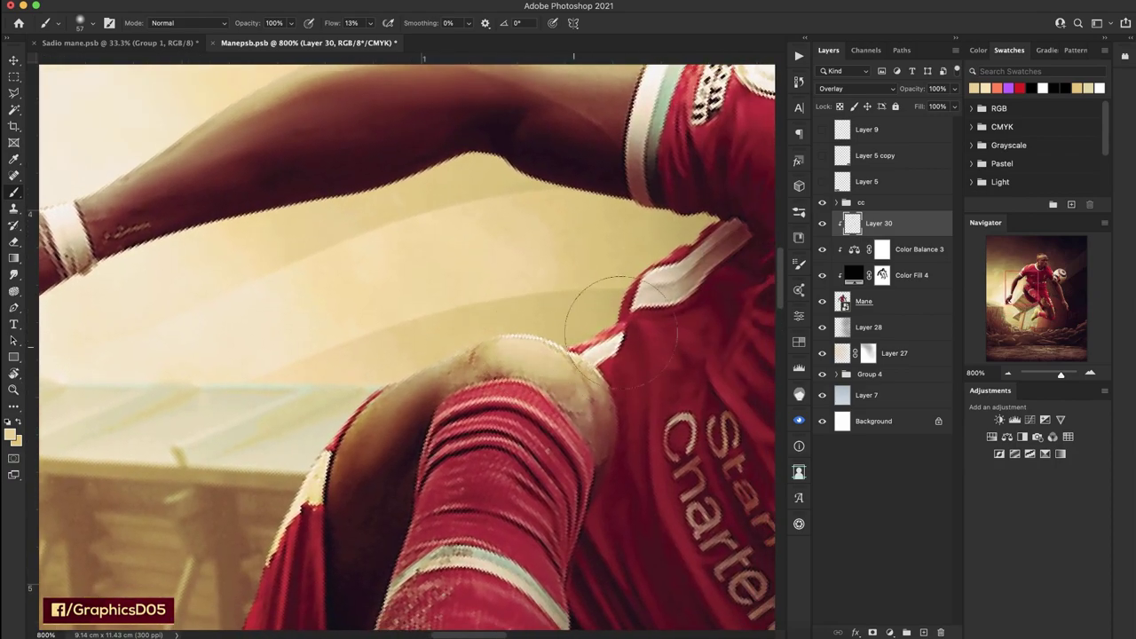
pyautogui.moveTo(328, 258); pyautogui.dragTo(558, 329)
pyautogui.moveTo(142, 262); pyautogui.dragTo(379, 268)
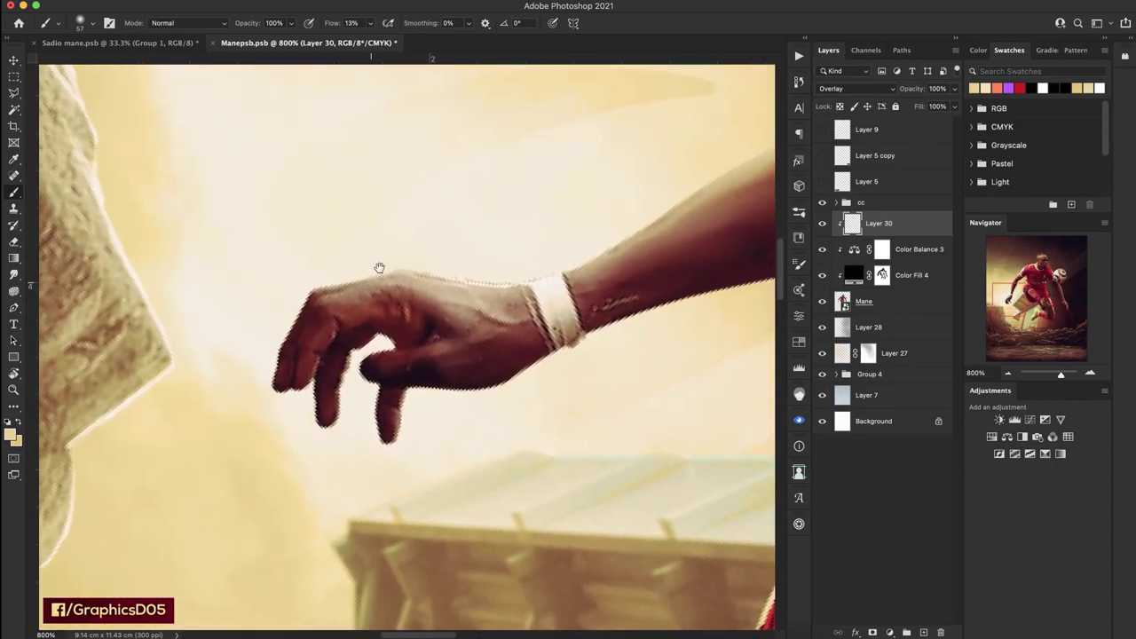
pyautogui.moveTo(625, 178); pyautogui.dragTo(300, 329)
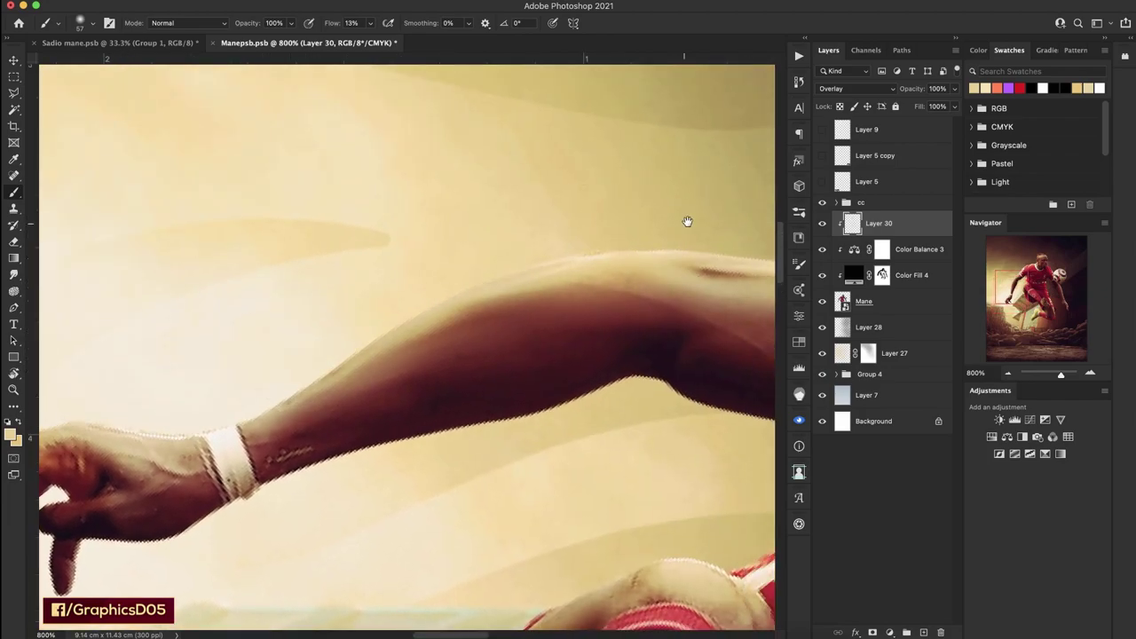
pyautogui.moveTo(687, 221); pyautogui.dragTo(385, 249)
pyautogui.moveTo(684, 304); pyautogui.dragTo(355, 241)
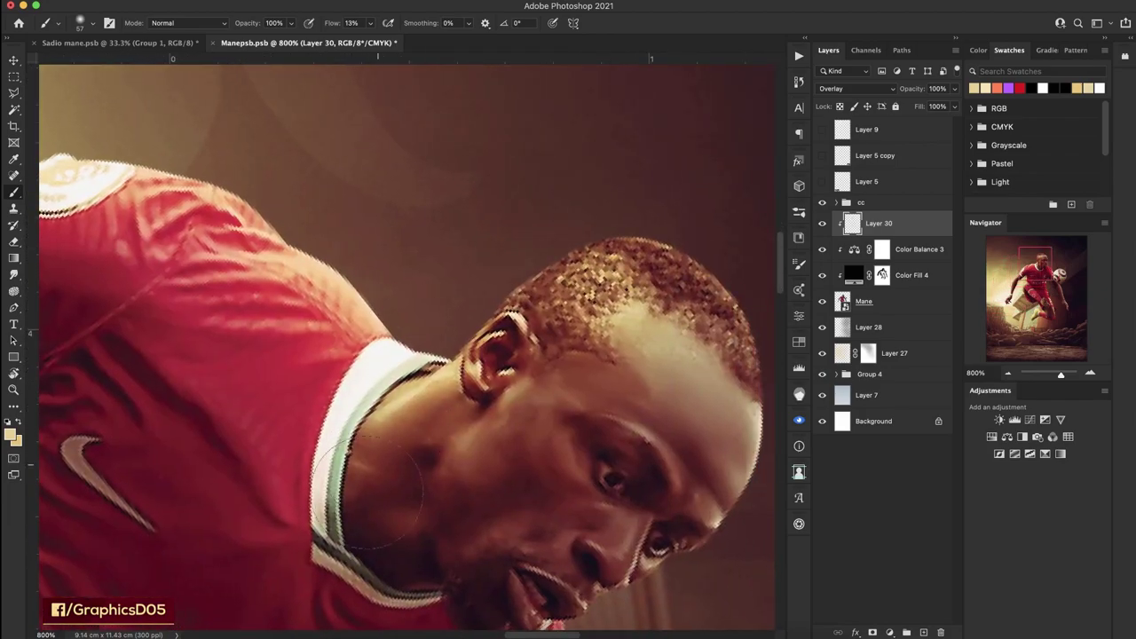
pyautogui.scroll(-5, 417, 328)
# Rotate the canvas and paint black over the red sock and boot underside.
pyautogui.press('r')
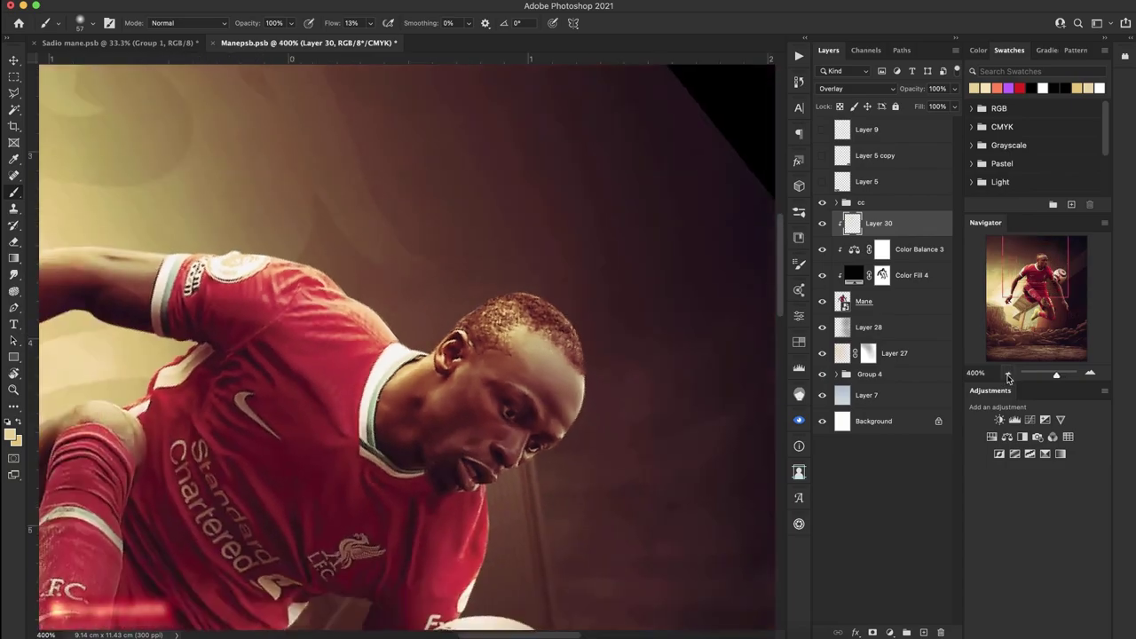
pyautogui.moveTo(497, 266)
pyautogui.mouseDown()
pyautogui.moveTo(417, 329)
pyautogui.moveTo(523, 299)
pyautogui.moveTo(570, 318)
pyautogui.mouseUp()
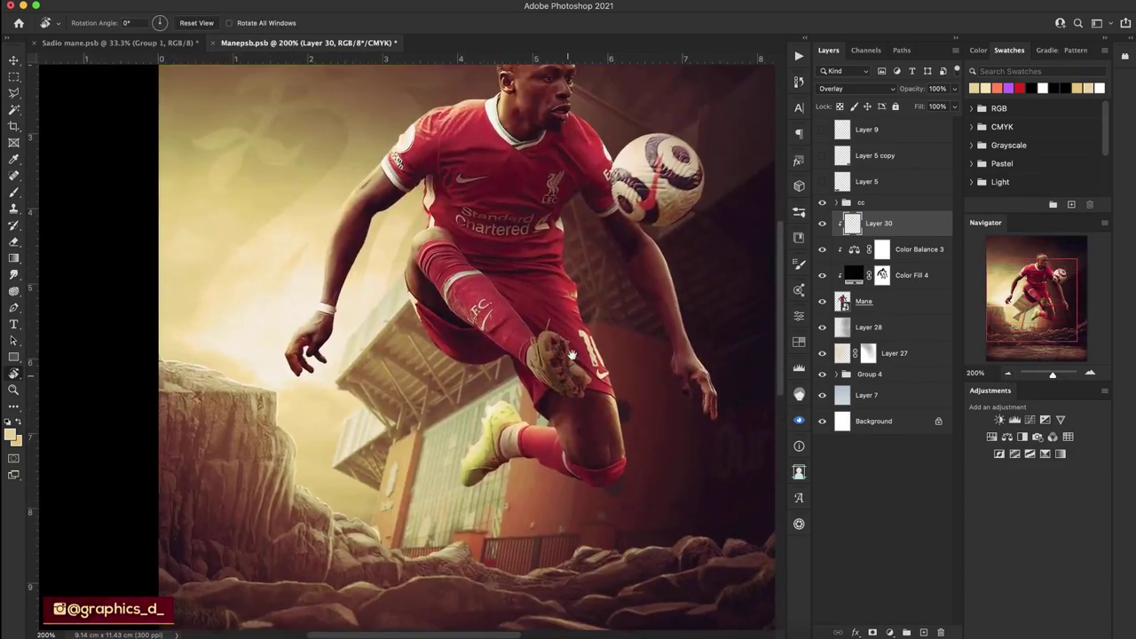
pyautogui.scroll(5, 504, 305)
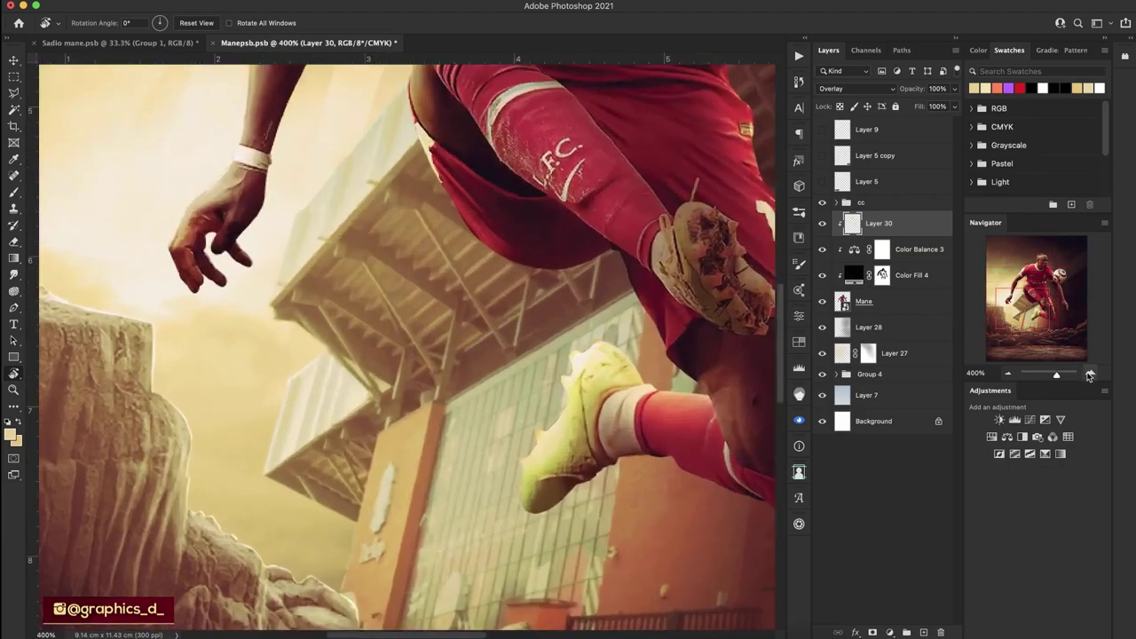
pyautogui.press('b')
pyautogui.press('d')
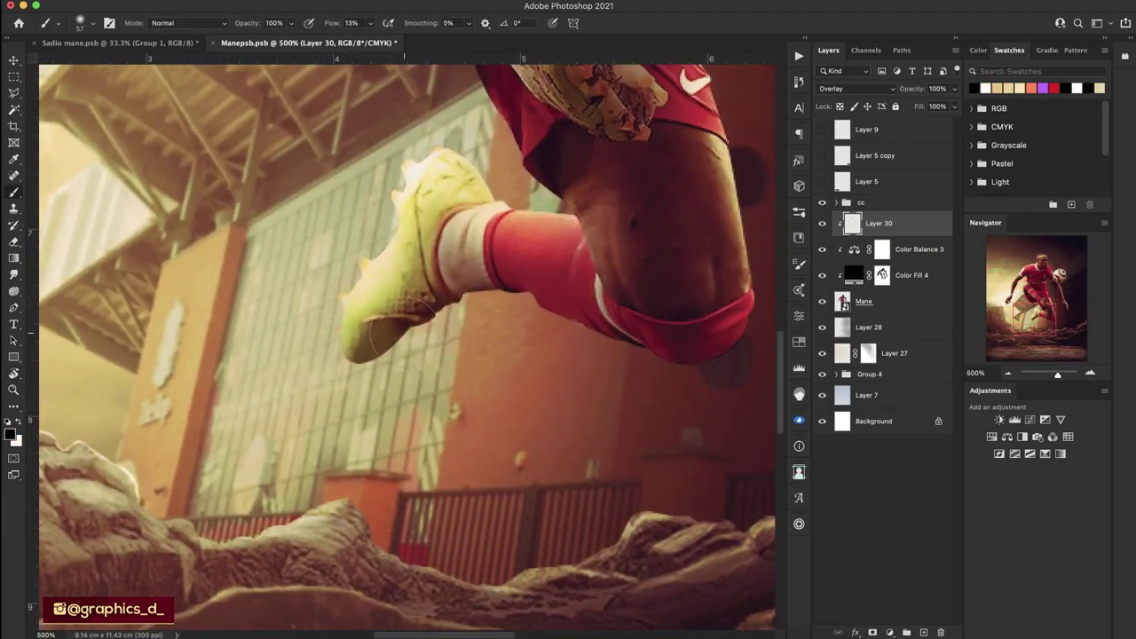
pyautogui.moveTo(387, 323)
pyautogui.mouseDown()
pyautogui.moveTo(480, 275)
pyautogui.moveTo(605, 338)
pyautogui.mouseUp()
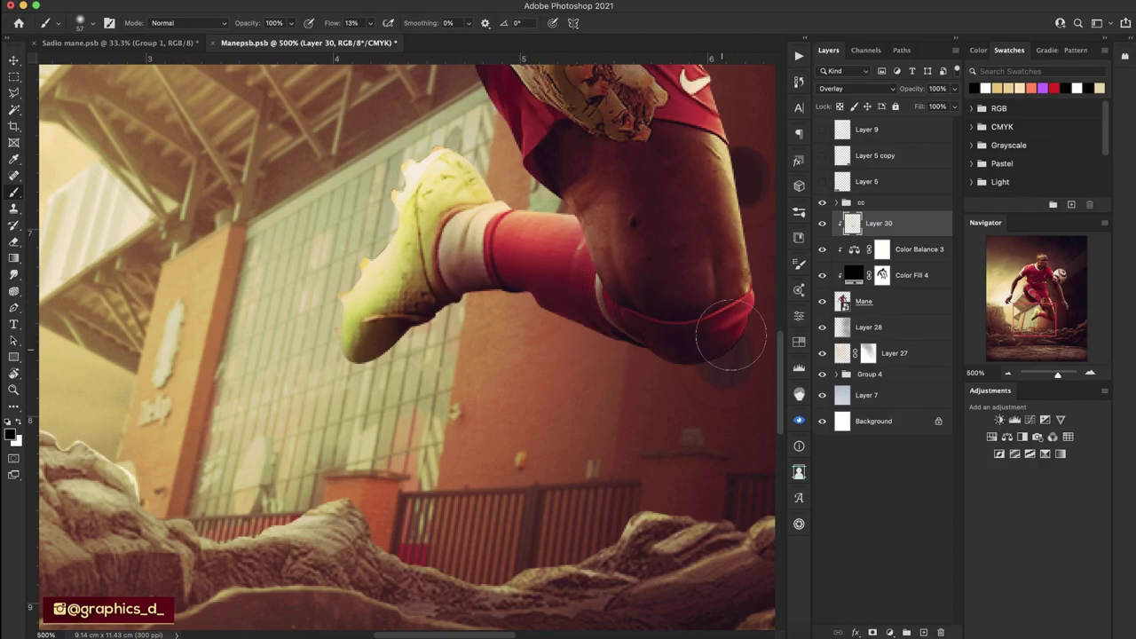
pyautogui.scroll(3, 586, 282)
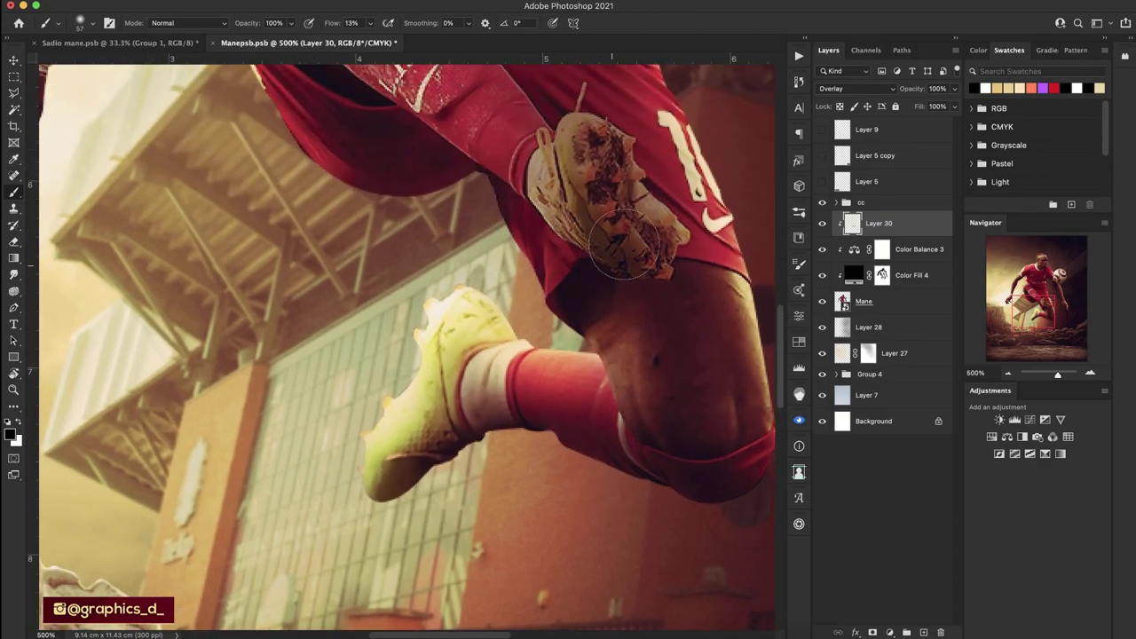
pyautogui.press('x')
# Pan over the upper boot and shorts, then zoom out to the whole poster.
pyautogui.moveTo(568, 178); pyautogui.dragTo(614, 295)
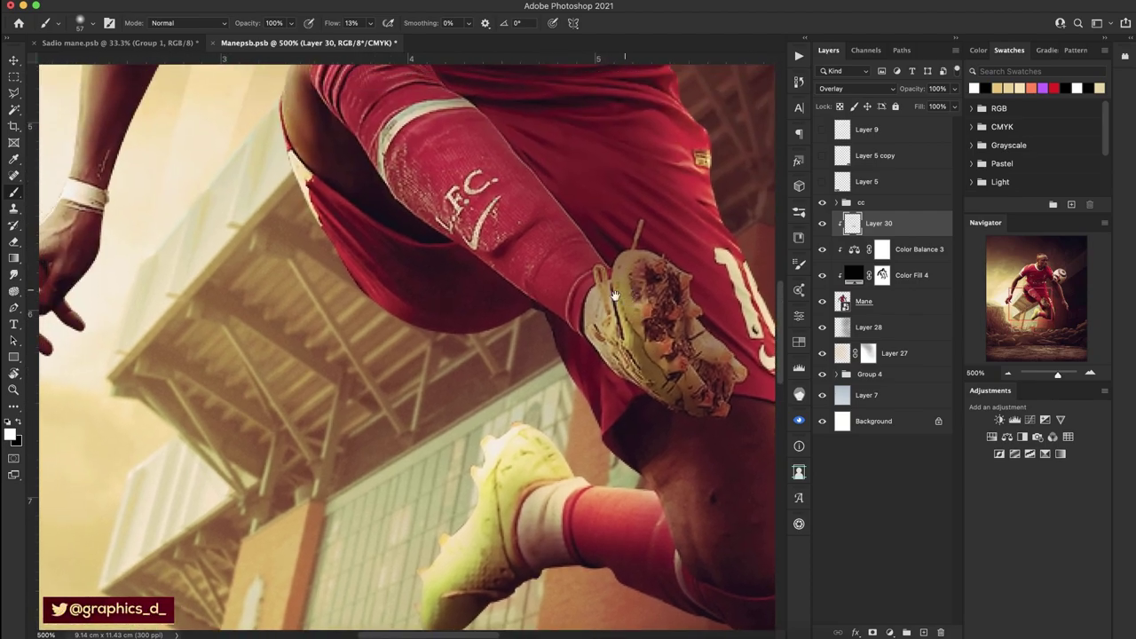
pyautogui.scroll(4, 494, 204)
pyautogui.hscroll(4, 495, 204)
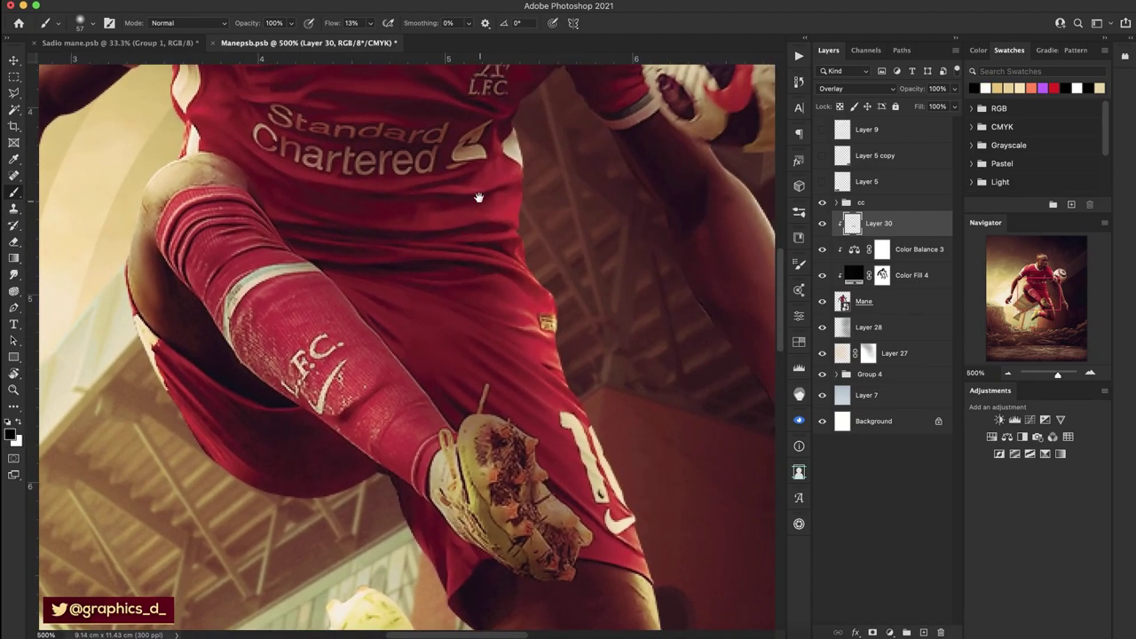
pyautogui.scroll(5, 478, 197)
pyautogui.scroll(4, 487, 296)
pyautogui.hscroll(-5, 489, 297)
pyautogui.scroll(-4, 489, 296)
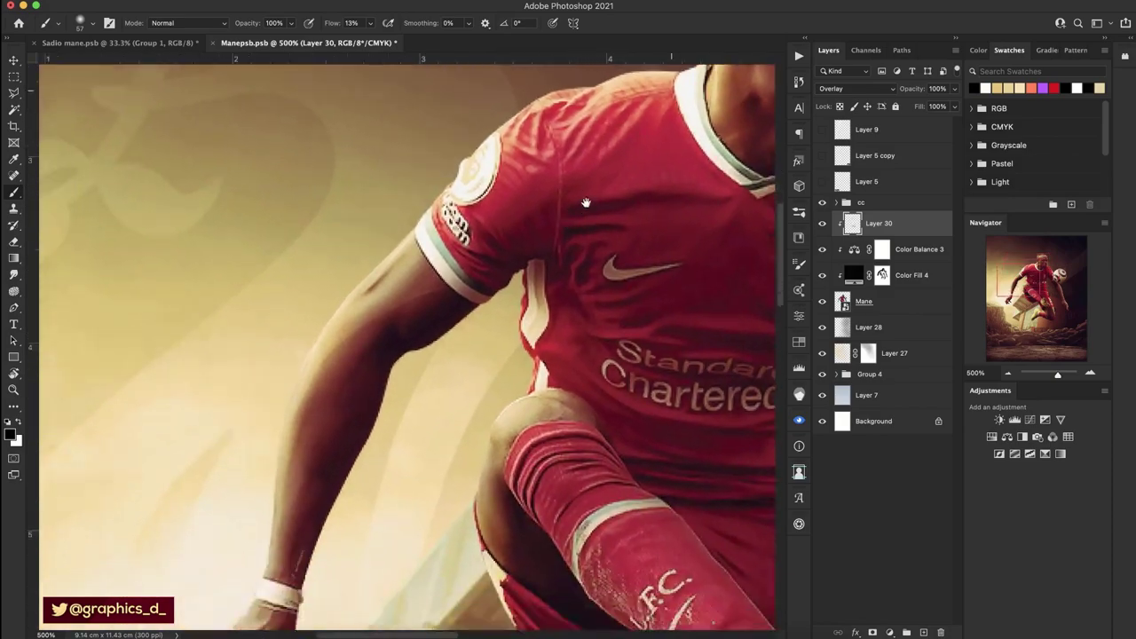
pyautogui.scroll(-3, 482, 278)
pyautogui.click(1003, 372)
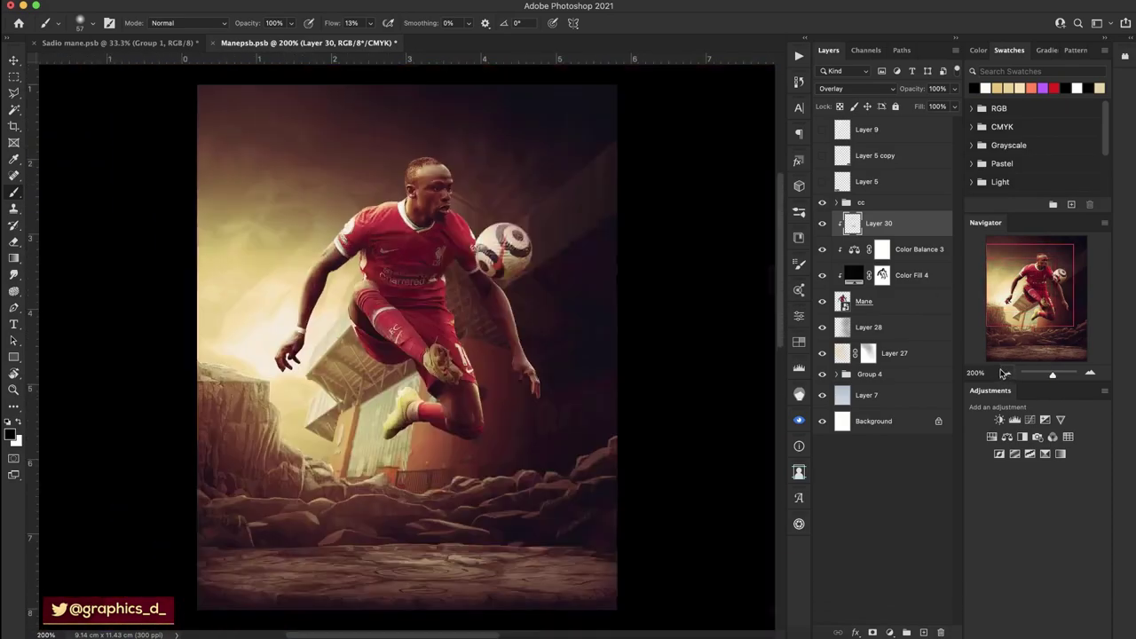
# Rotate and zoom the view to the raised knee, then add a clipped Layer 31.
pyautogui.hotkey('ctrl', 's')
pyautogui.press('r')
pyautogui.moveTo(391, 251)
pyautogui.mouseDown()
pyautogui.moveTo(484, 330)
pyautogui.moveTo(463, 302)
pyautogui.mouseUp()
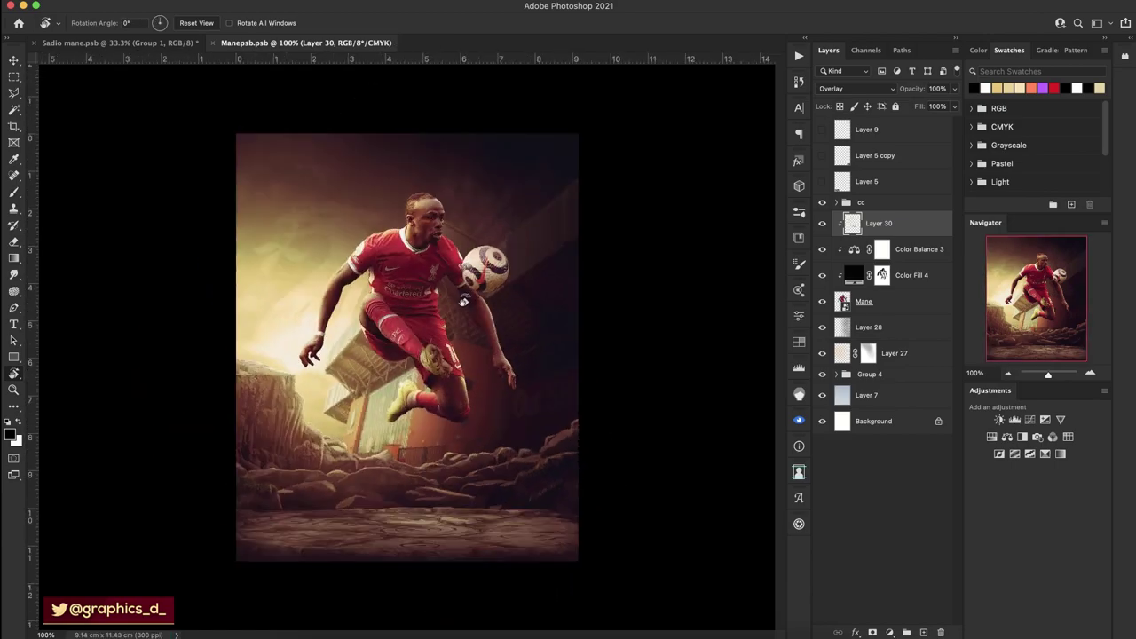
pyautogui.click(1090, 373)
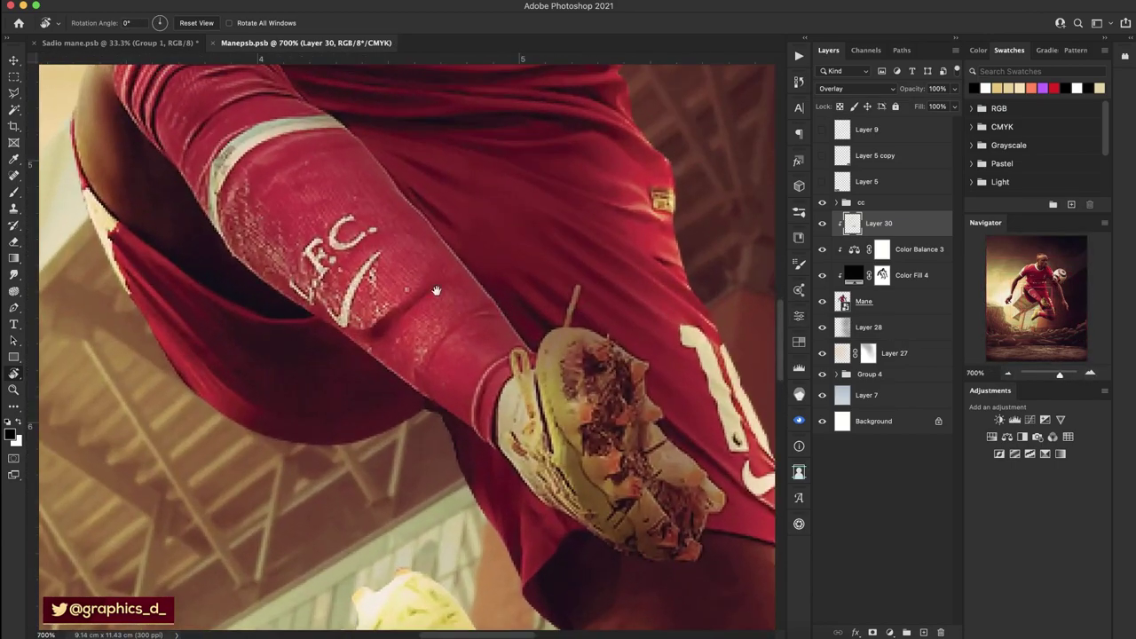
pyautogui.moveTo(435, 291)
pyautogui.mouseDown()
pyautogui.moveTo(504, 400)
pyautogui.moveTo(677, 244)
pyautogui.mouseUp()
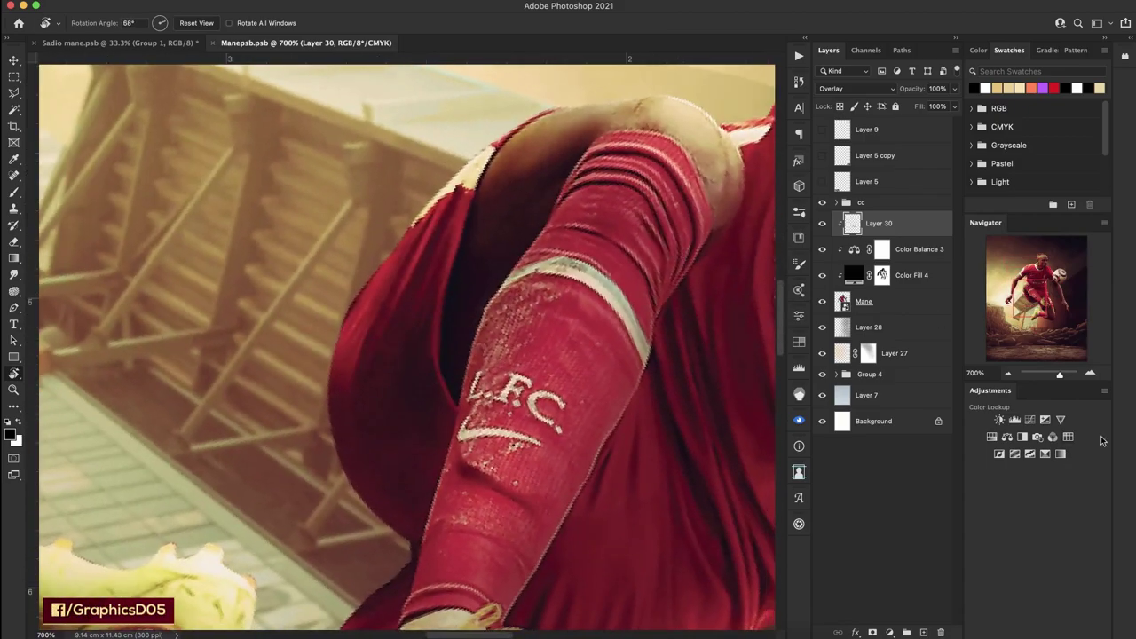
pyautogui.click(1090, 373)
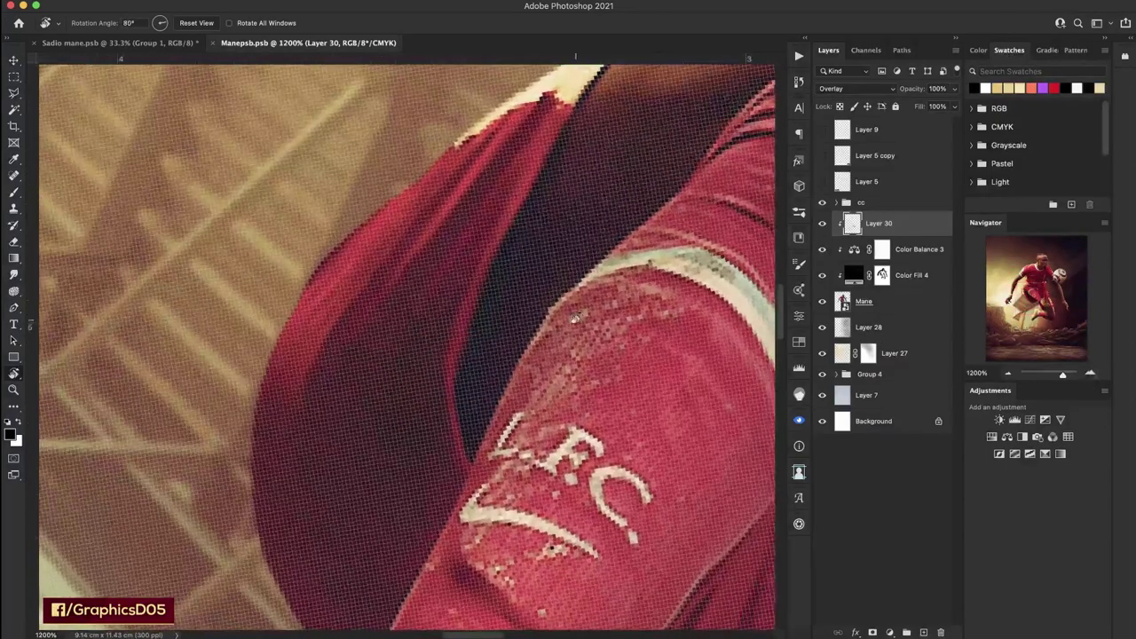
pyautogui.moveTo(591, 342); pyautogui.dragTo(588, 380)
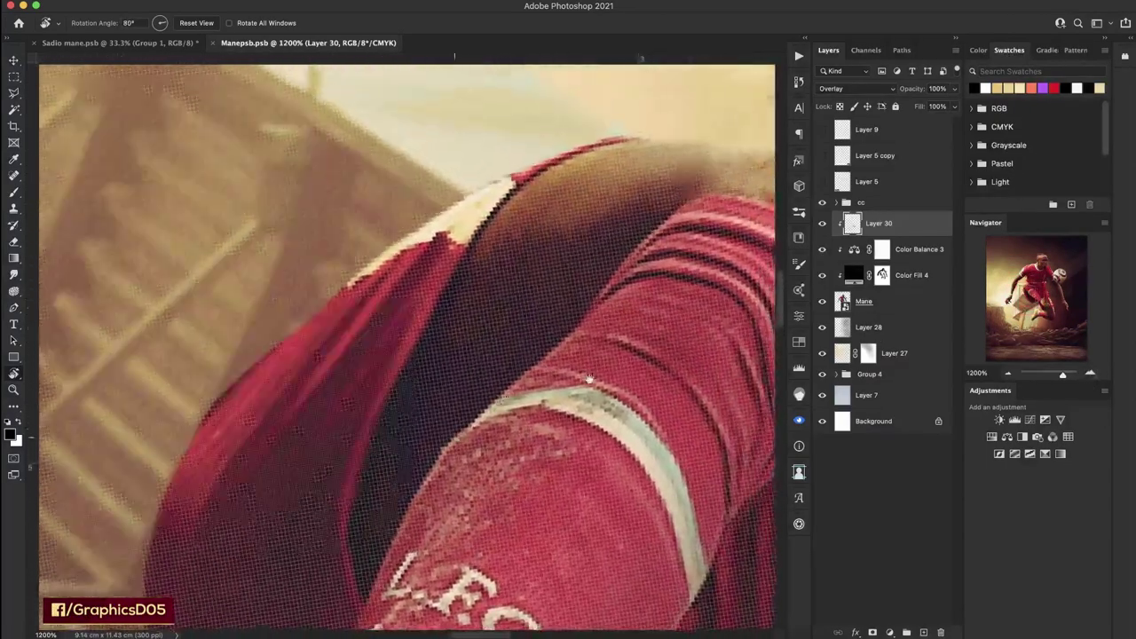
pyautogui.click(1008, 373)
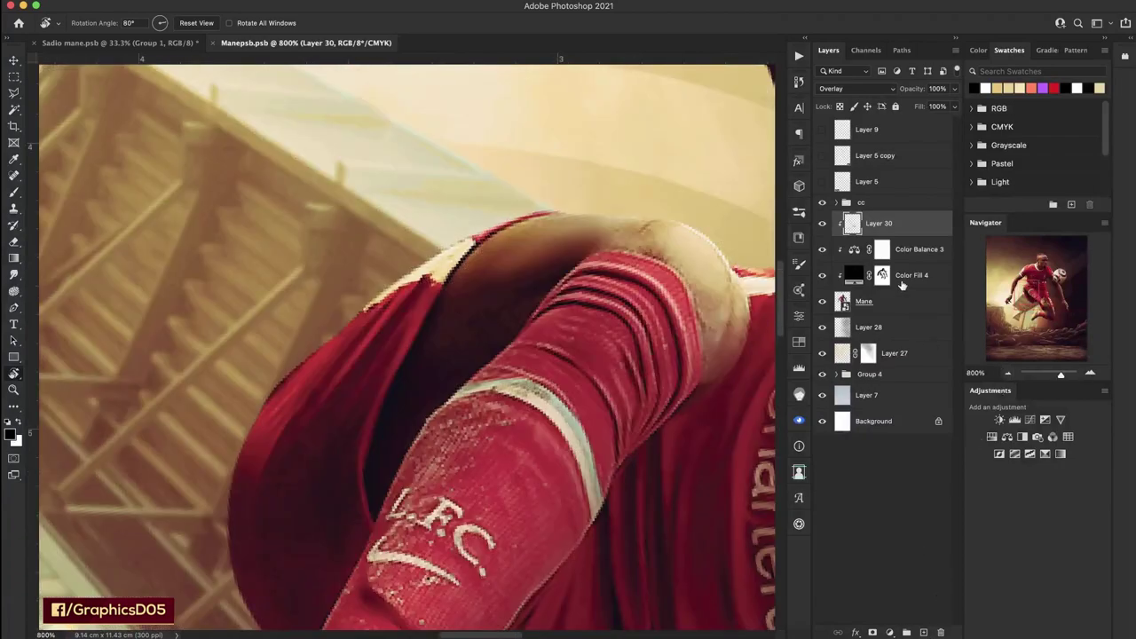
pyautogui.keyDown('ctrl'); pyautogui.click(923, 632); pyautogui.keyUp('ctrl')
pyautogui.hotkey('ctrl', 'alt', 'g')
# Choose a soft general brush with 80% flow.
pyautogui.press('b')
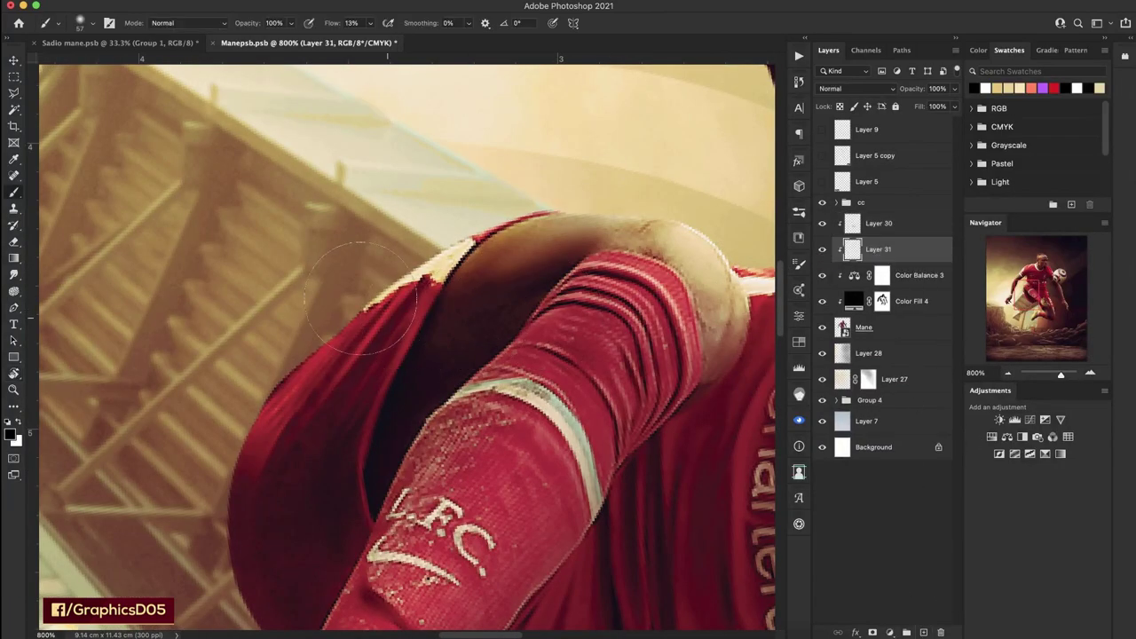
pyautogui.rightClick(393, 257)
pyautogui.click(465, 455)
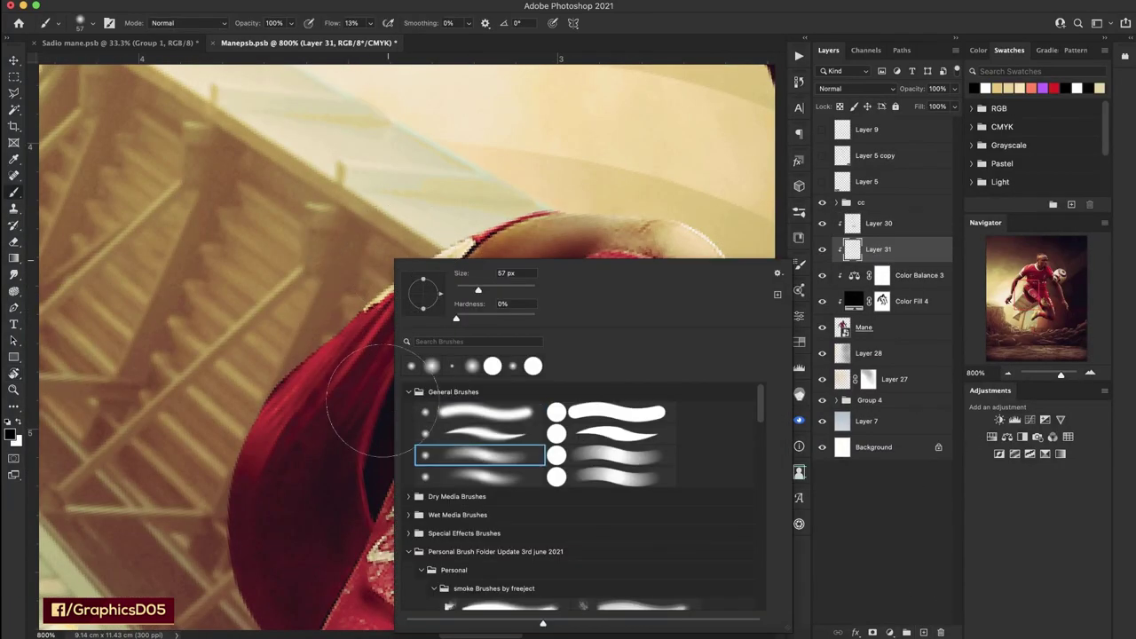
pyautogui.click(459, 434)
pyautogui.moveTo(343, 19); pyautogui.dragTo(374, 30)
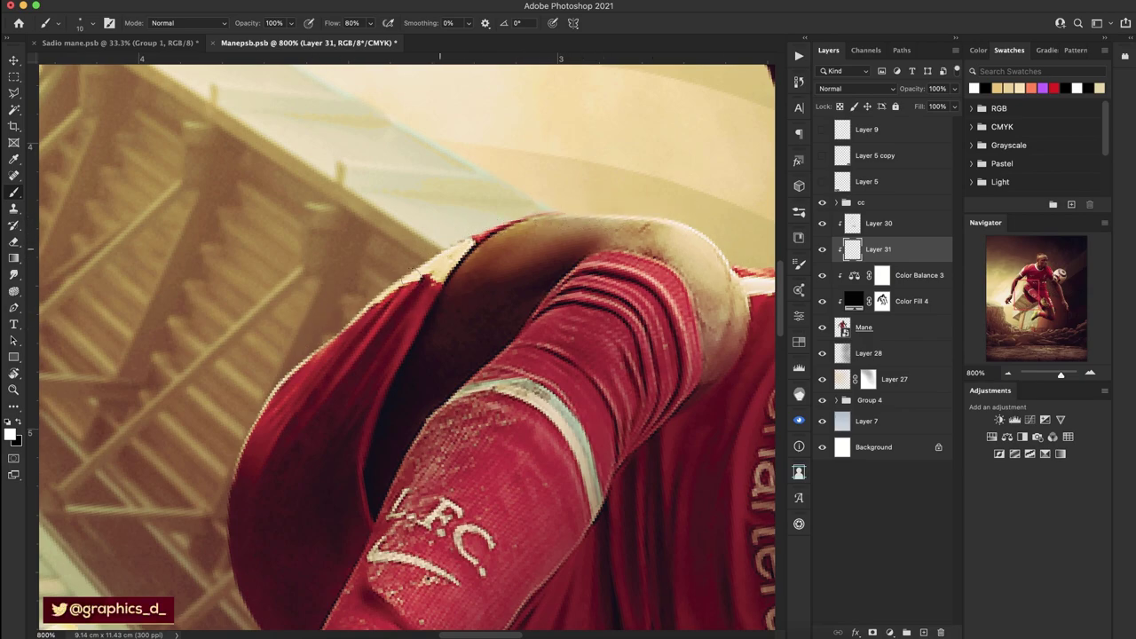
# Paint soft light strokes along the red sleeve's edge.
pyautogui.moveTo(410, 282); pyautogui.dragTo(325, 387)
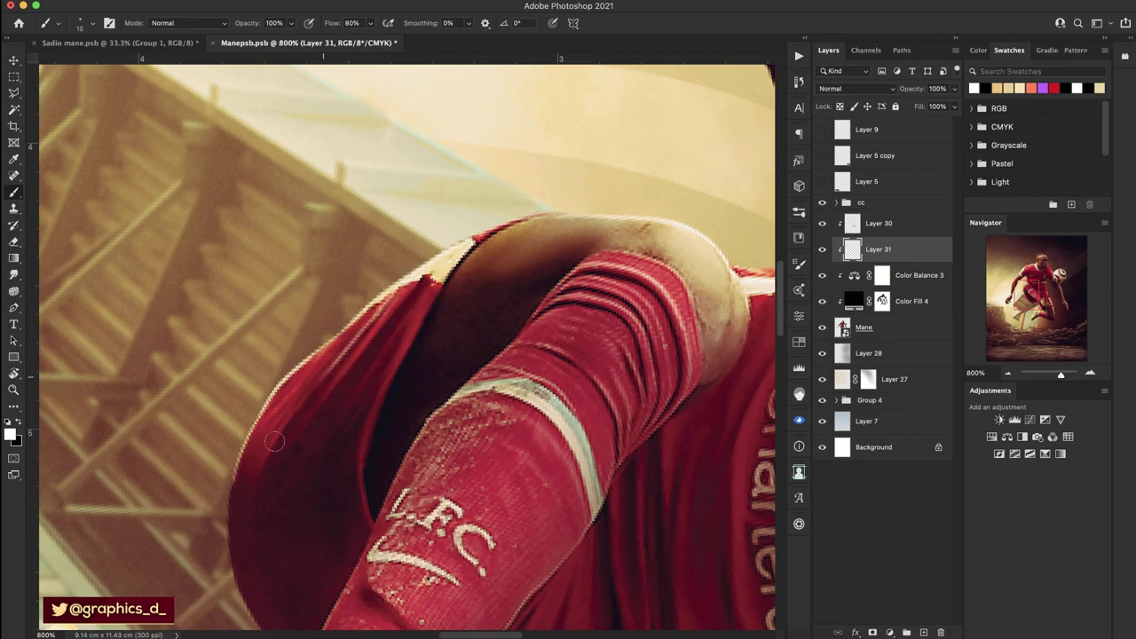
pyautogui.moveTo(399, 284); pyautogui.dragTo(335, 361)
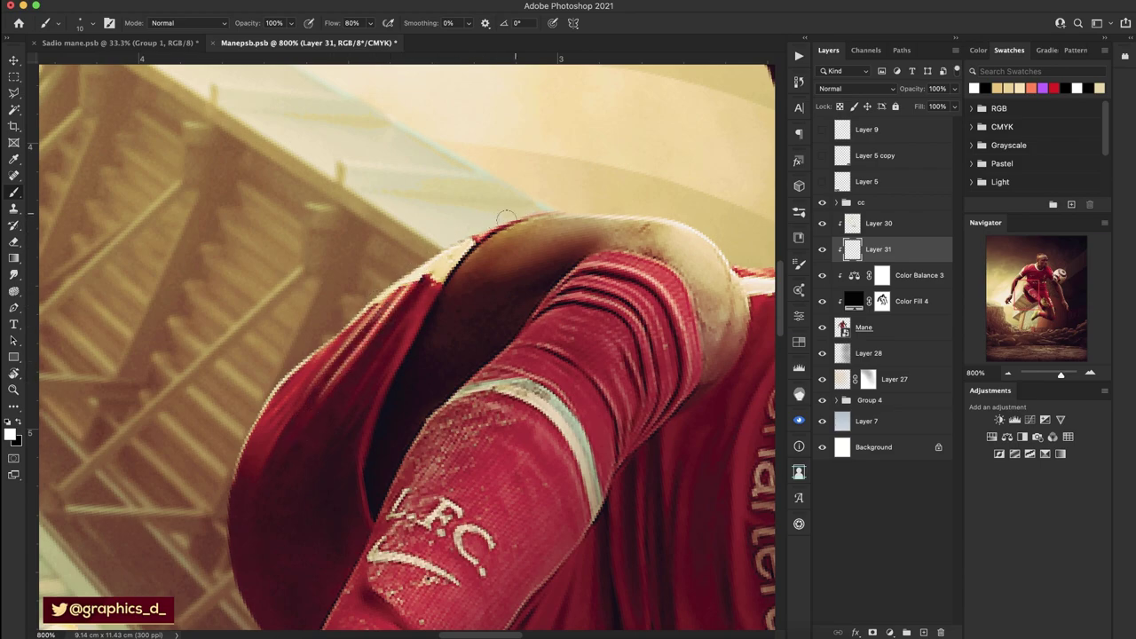
pyautogui.scroll(-2, 390, 306)
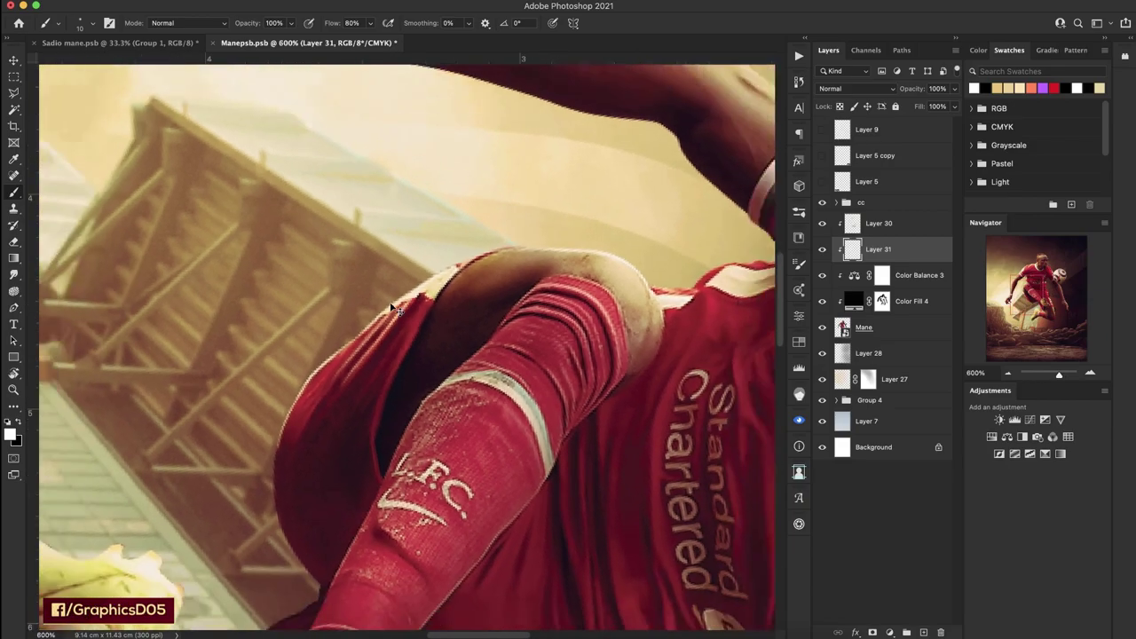
pyautogui.scroll(-2, 391, 306)
pyautogui.scroll(-3, 390, 306)
pyautogui.scroll(2, 391, 306)
pyautogui.scroll(2, 390, 306)
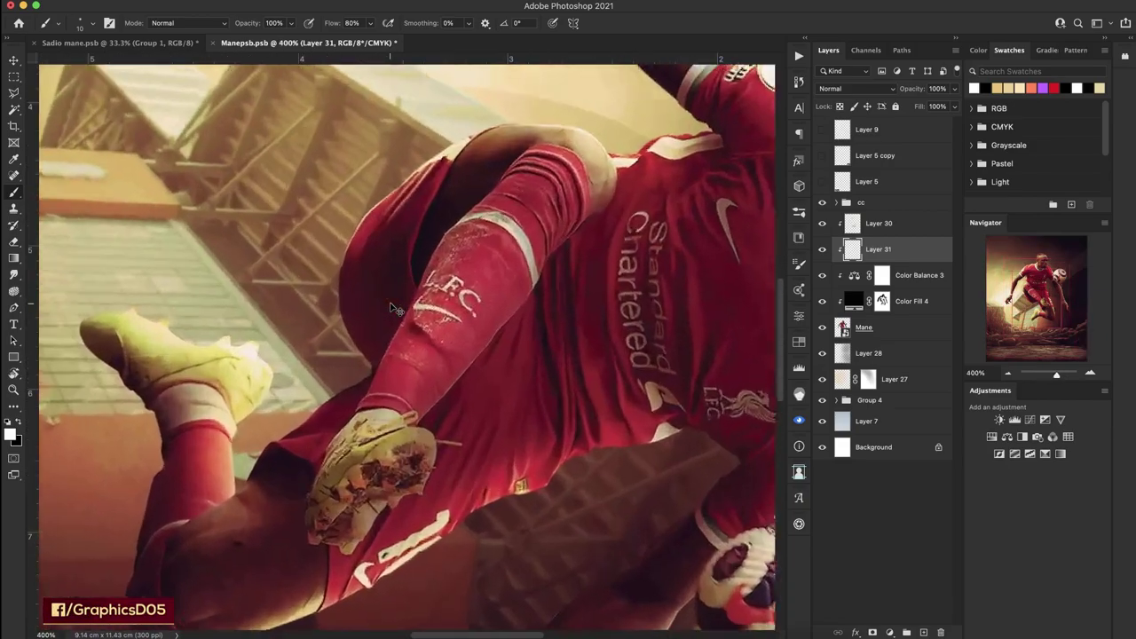
pyautogui.scroll(2, 391, 306)
# Discard a stray text box, then paint light along the sock's upper edge.
pyautogui.press('t')
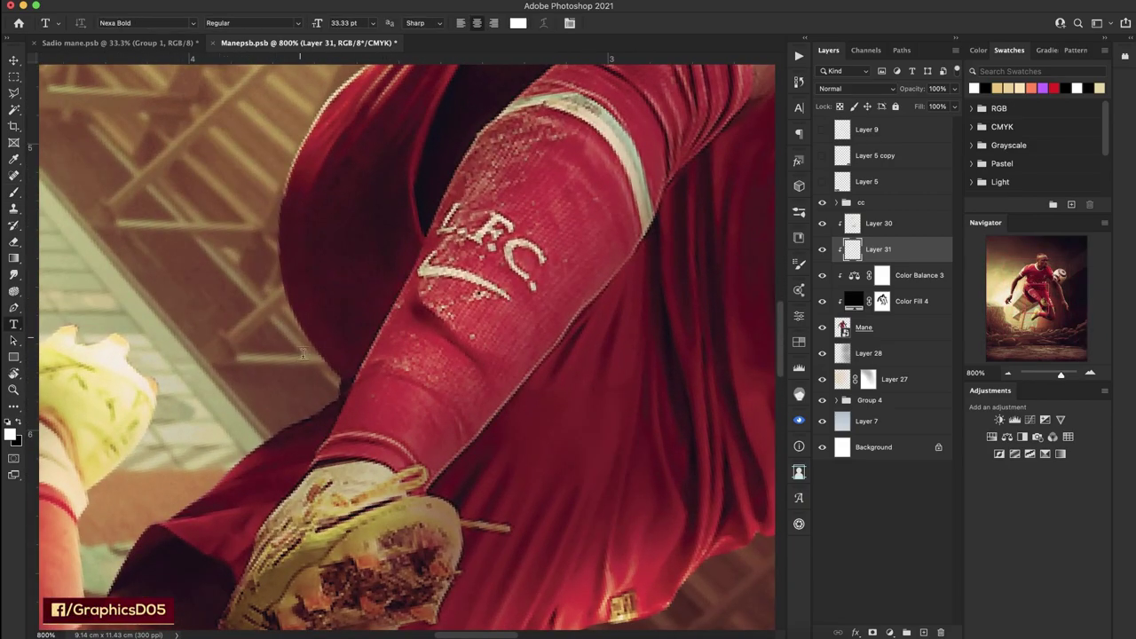
pyautogui.moveTo(391, 306); pyautogui.dragTo(444, 335)
pyautogui.click(898, 270)
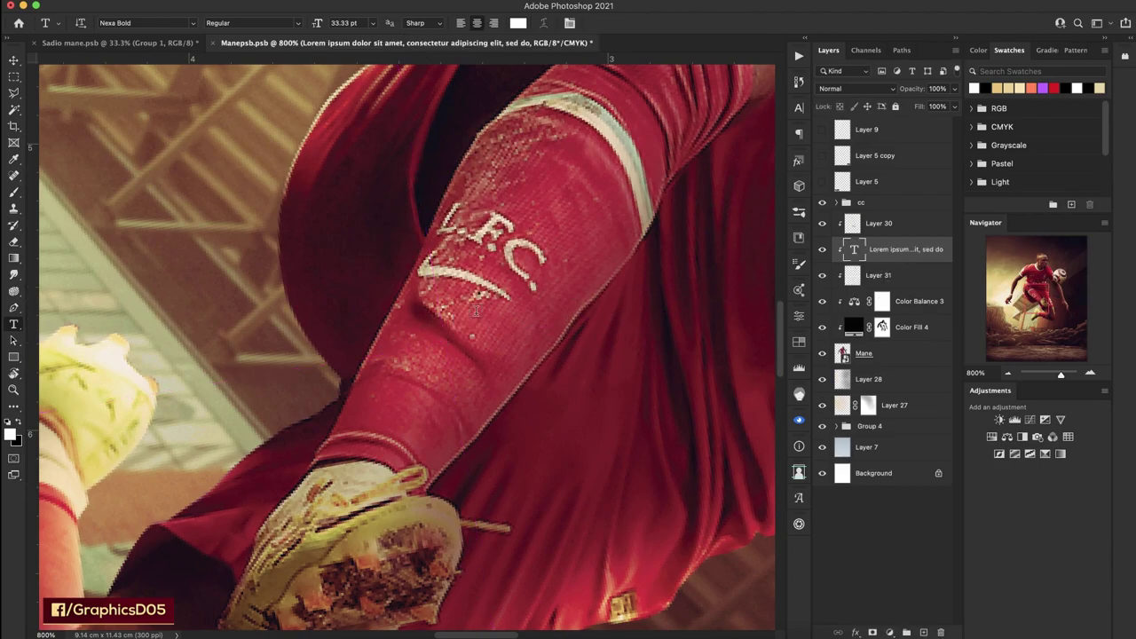
pyautogui.press('r')
pyautogui.moveTo(444, 266); pyautogui.dragTo(268, 357)
pyautogui.press('b')
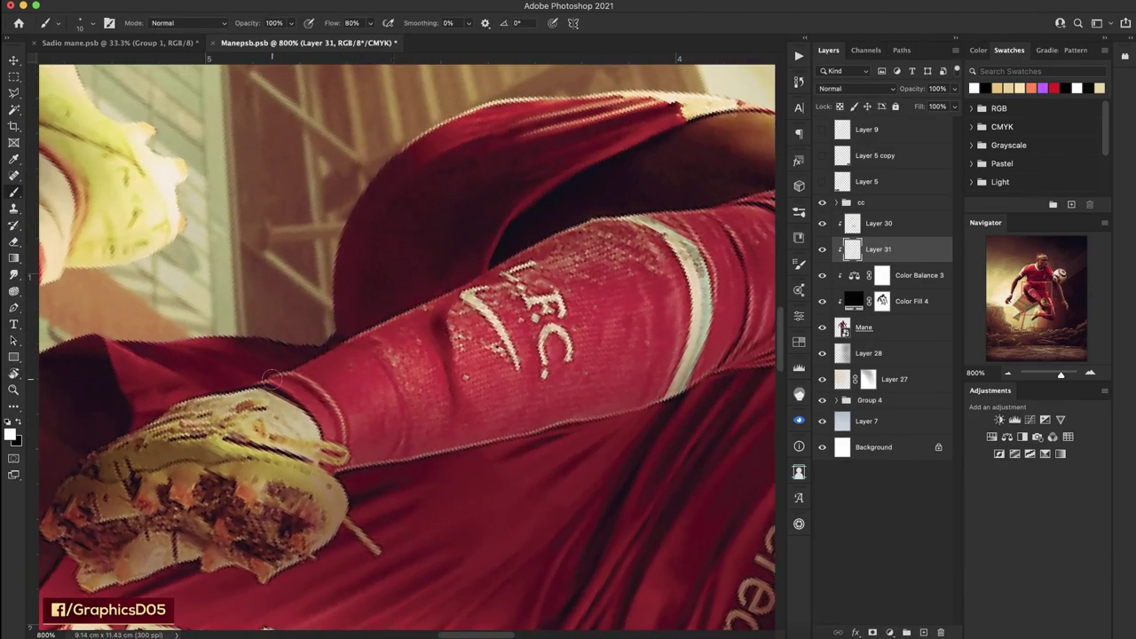
pyautogui.moveTo(356, 337); pyautogui.dragTo(452, 291)
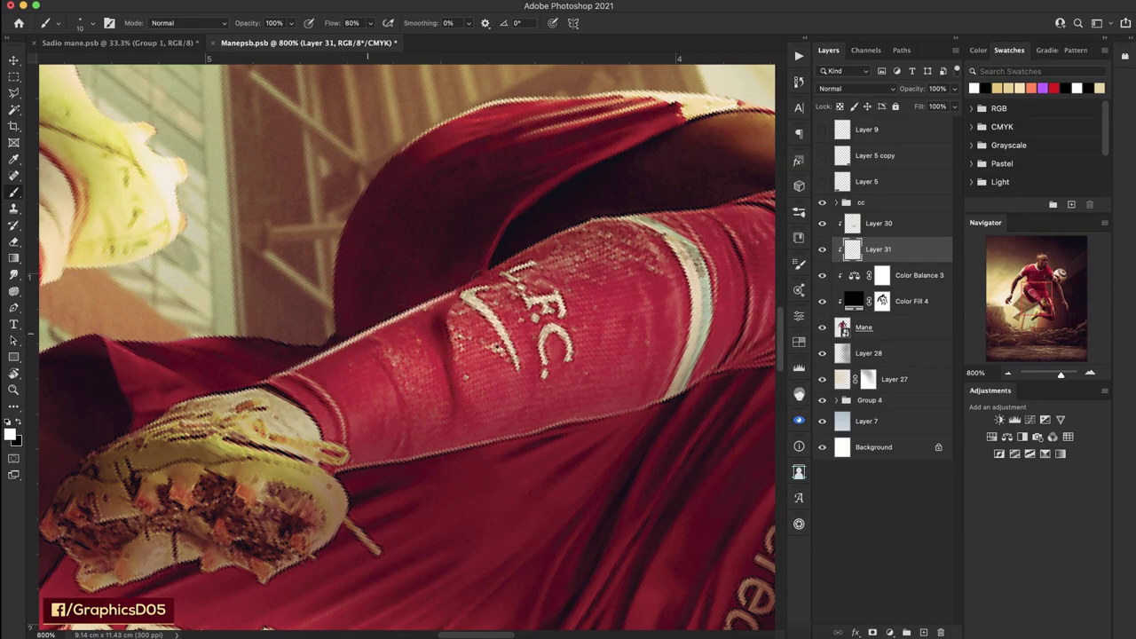
pyautogui.press('r')
pyautogui.press('Escape')
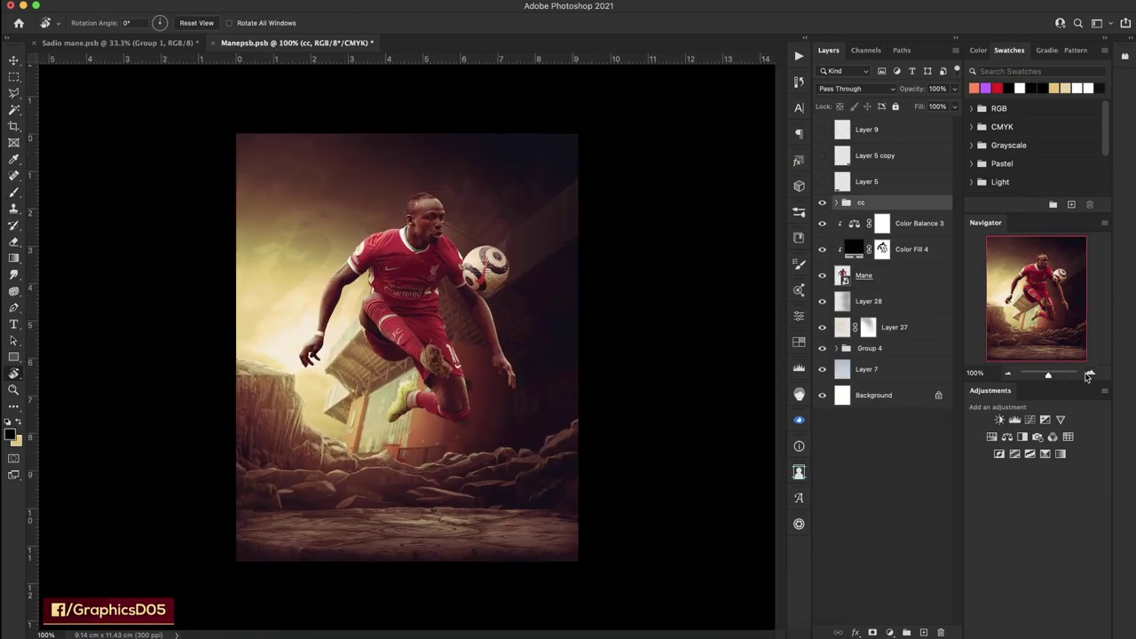
# Set Layer 30's blend mode to Overlay.
pyautogui.scroll(5, 480, 393)
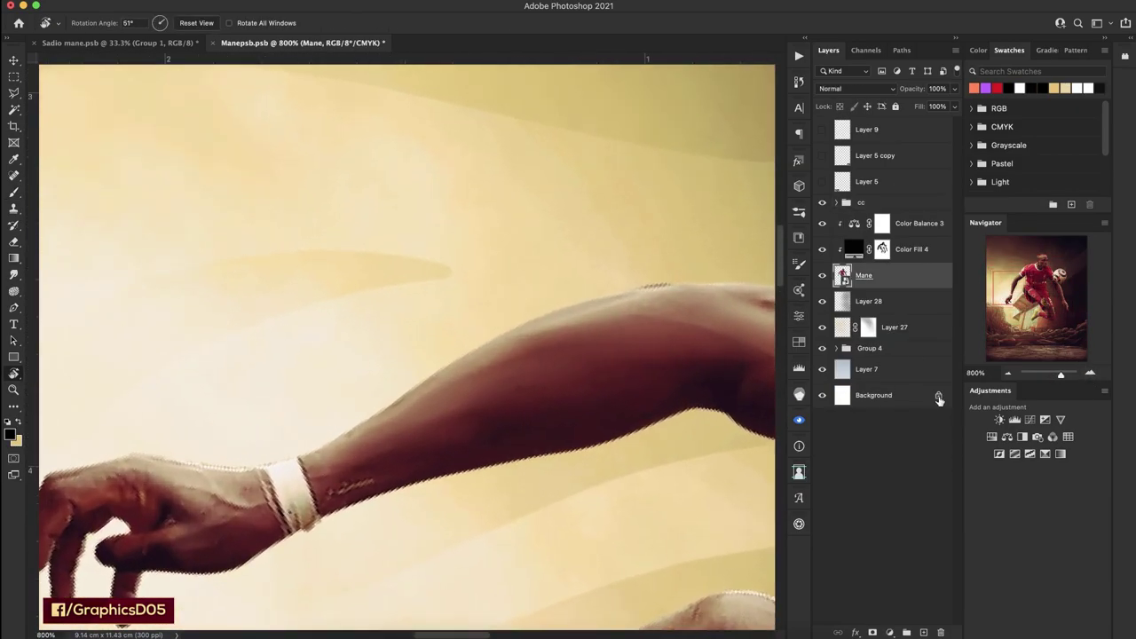
pyautogui.press('b')
pyautogui.keyDown('alt'); pyautogui.click(319, 349); pyautogui.keyUp('alt')
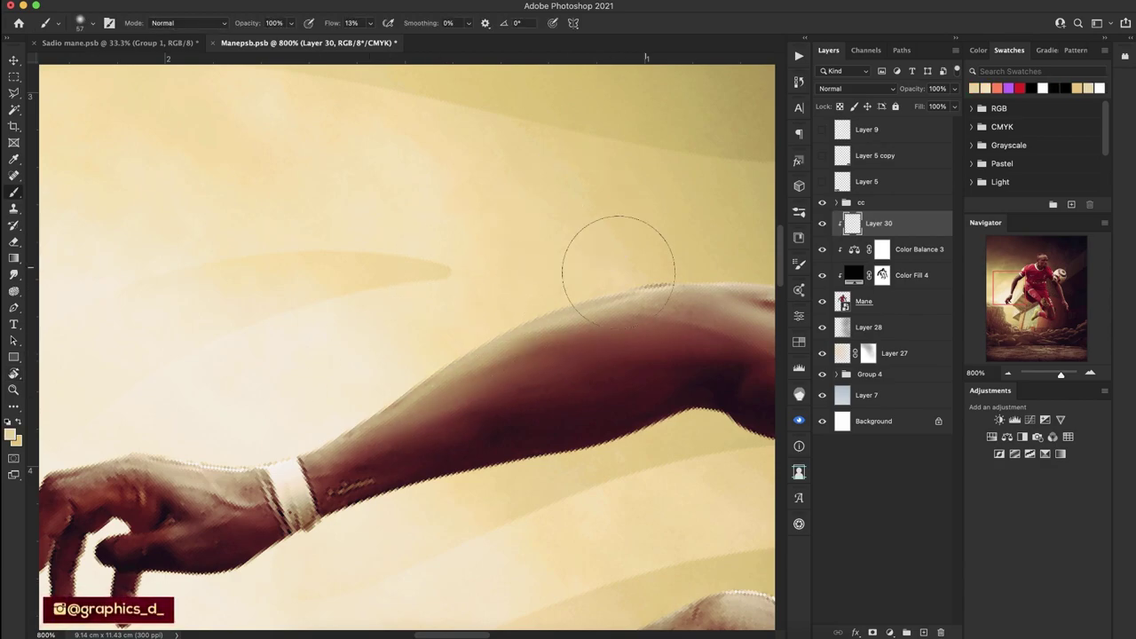
pyautogui.click(856, 88)
pyautogui.click(846, 257)
# Pan, rotate and reset the canvas view, then zoom in on the boot.
pyautogui.hscroll(15, 497, 257)
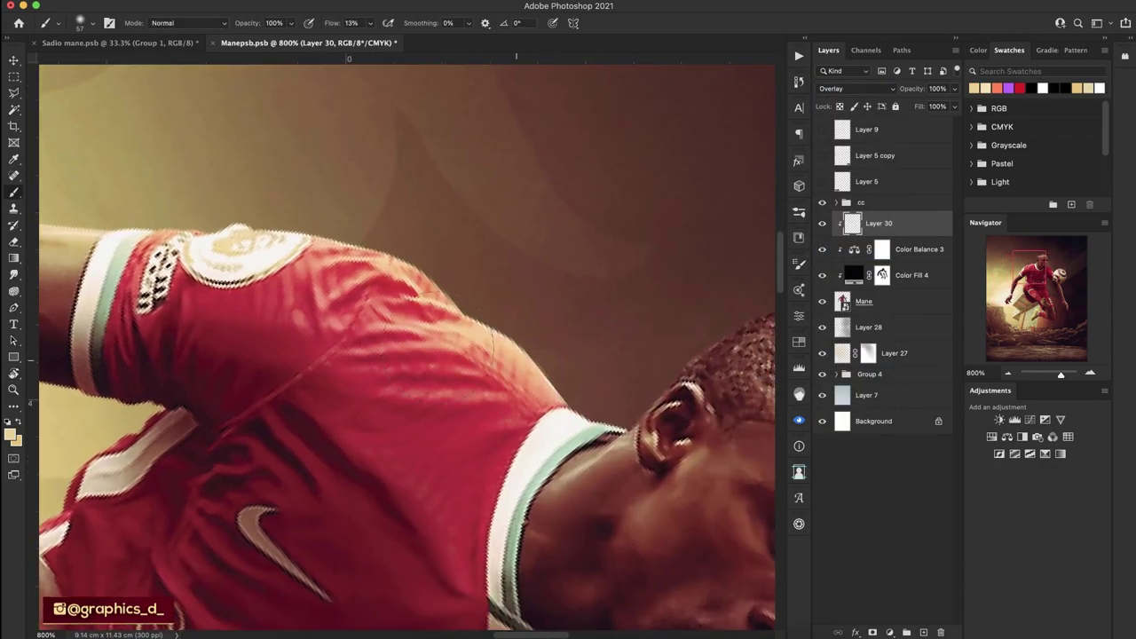
pyautogui.scroll(-3, 550, 276)
pyautogui.scroll(-5, 523, 289)
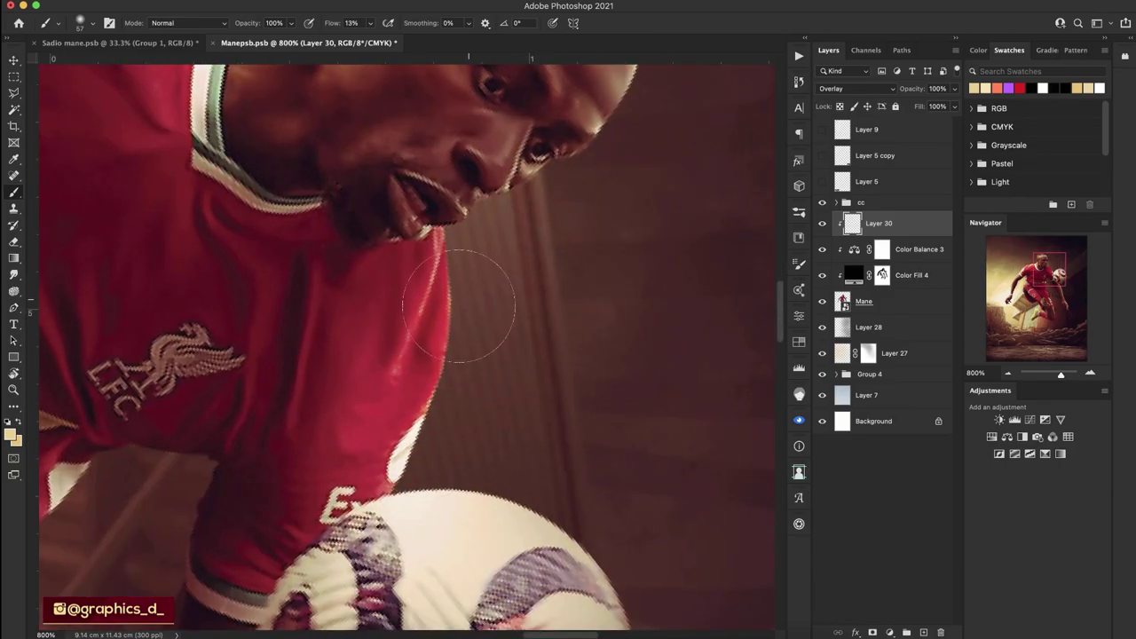
pyautogui.scroll(-5, 503, 304)
pyautogui.scroll(-5, 504, 304)
pyautogui.scroll(-5, 432, 406)
pyautogui.scroll(-5, 330, 470)
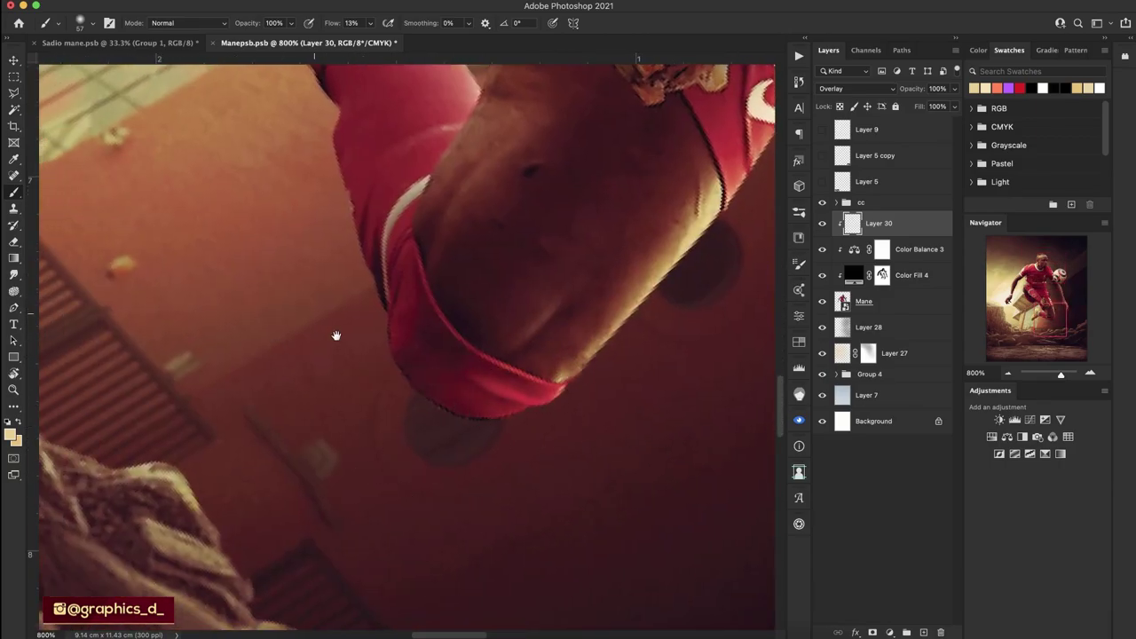
pyautogui.scroll(-5, 337, 332)
pyautogui.scroll(5, 551, 520)
pyautogui.hscroll(-5, 482, 381)
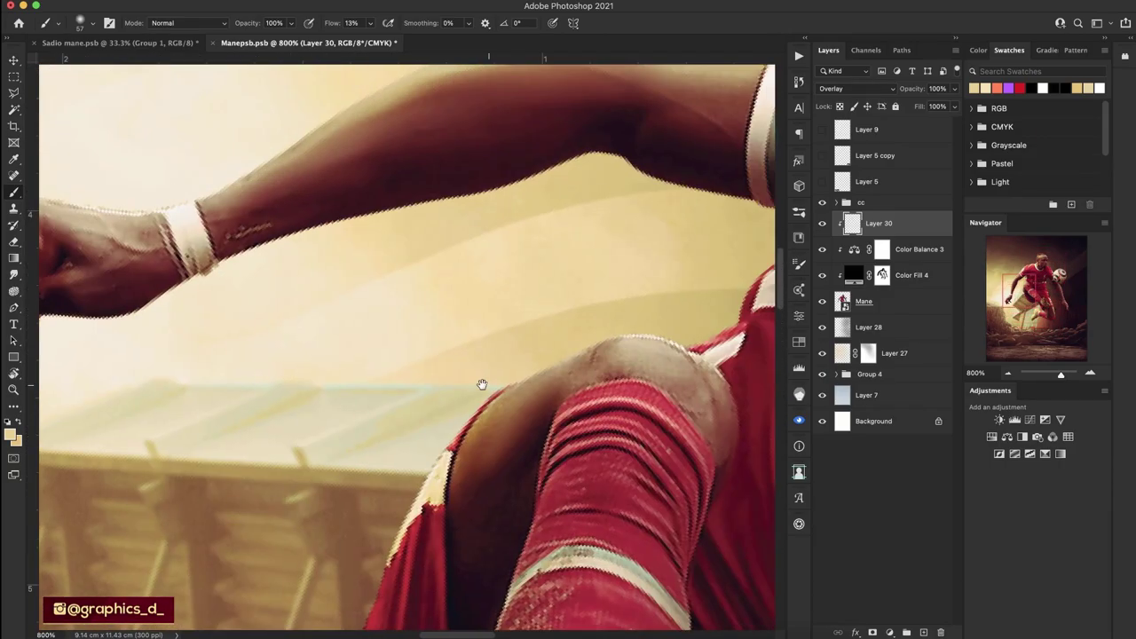
pyautogui.hscroll(3, 532, 317)
pyautogui.hscroll(-5, 184, 297)
pyautogui.hscroll(-5, 185, 297)
pyautogui.scroll(-5, 386, 246)
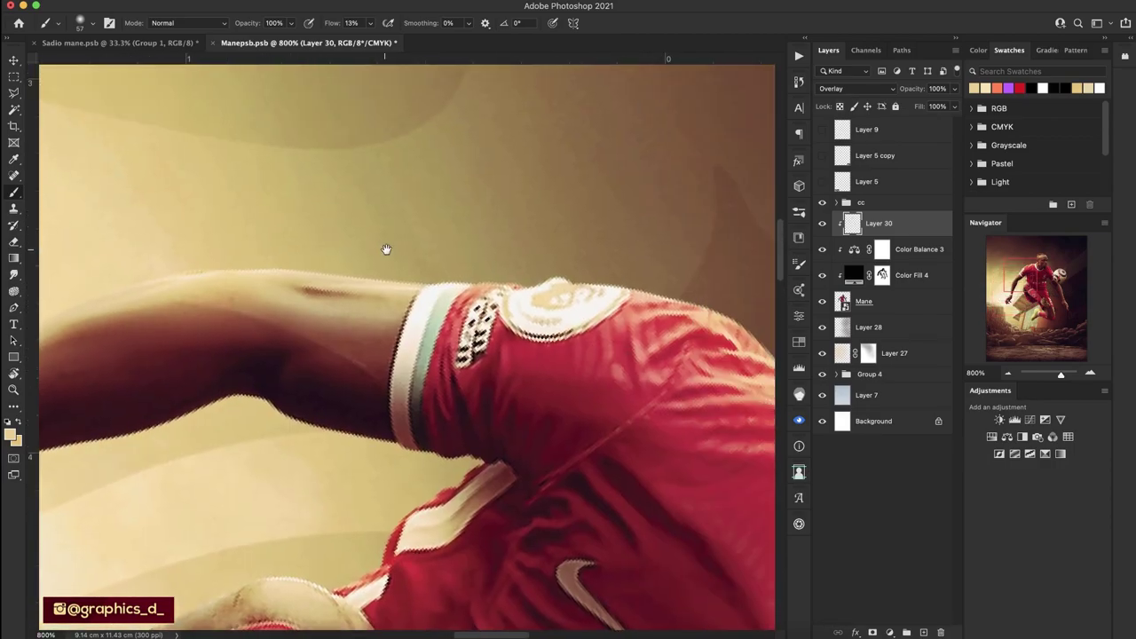
pyautogui.scroll(-5, 385, 245)
pyautogui.click(1006, 374)
pyautogui.press('r')
pyautogui.press('Escape')
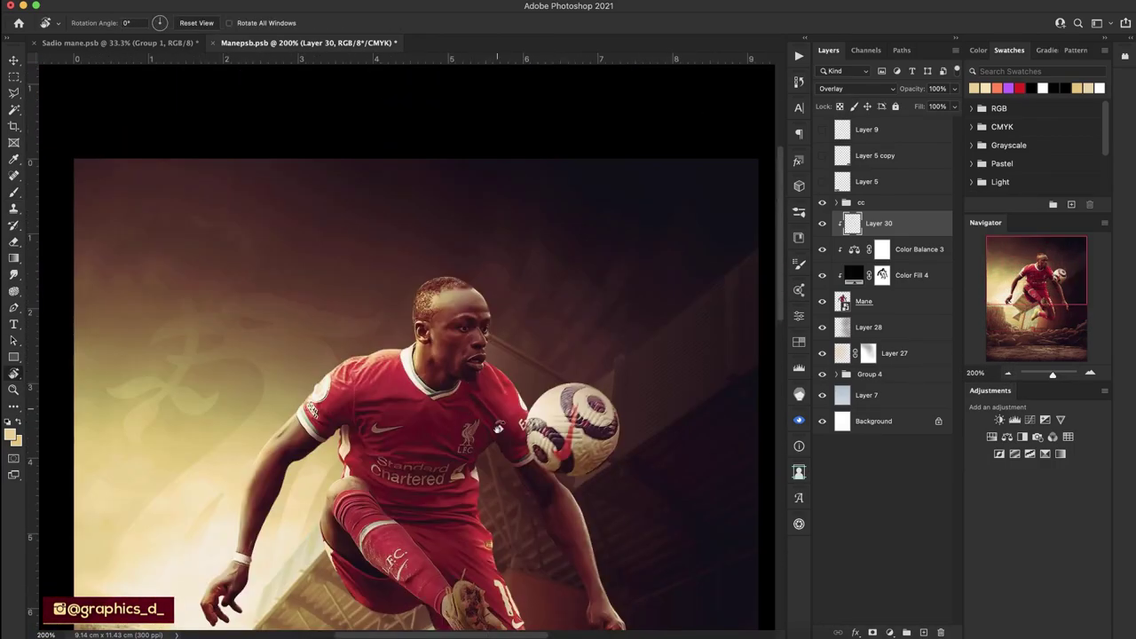
pyautogui.click(1090, 373)
pyautogui.click(1089, 374)
pyautogui.click(1090, 374)
# Ready the Brush with white as the painting colour, framing the shirt and knee.
pyautogui.press('b')
pyautogui.press('d')
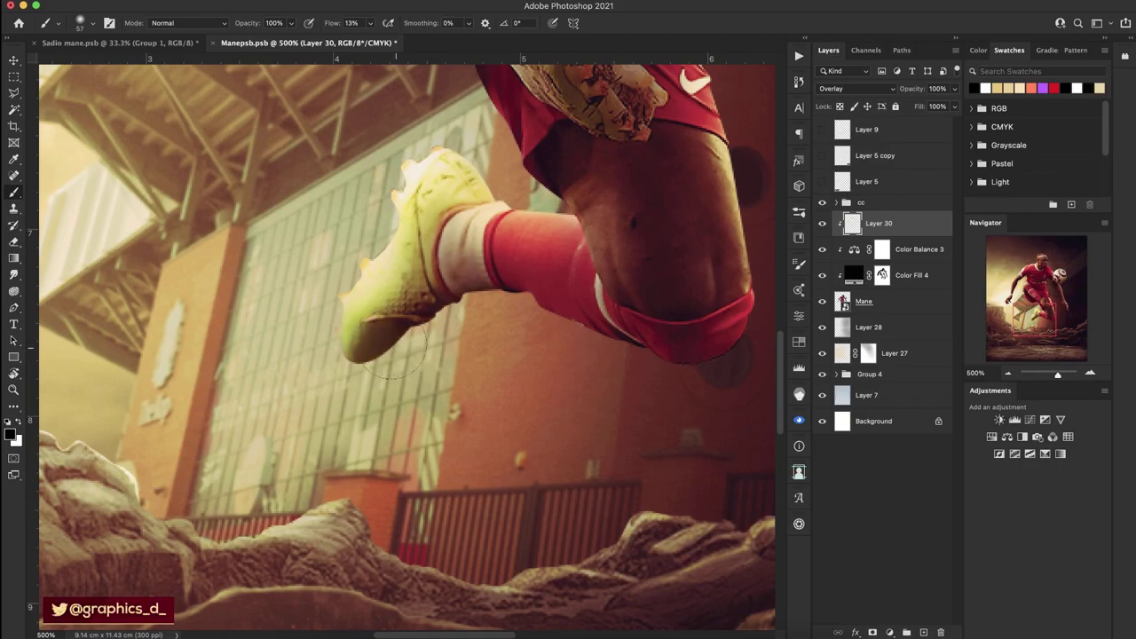
pyautogui.moveTo(578, 273); pyautogui.dragTo(613, 397)
pyautogui.press('x')
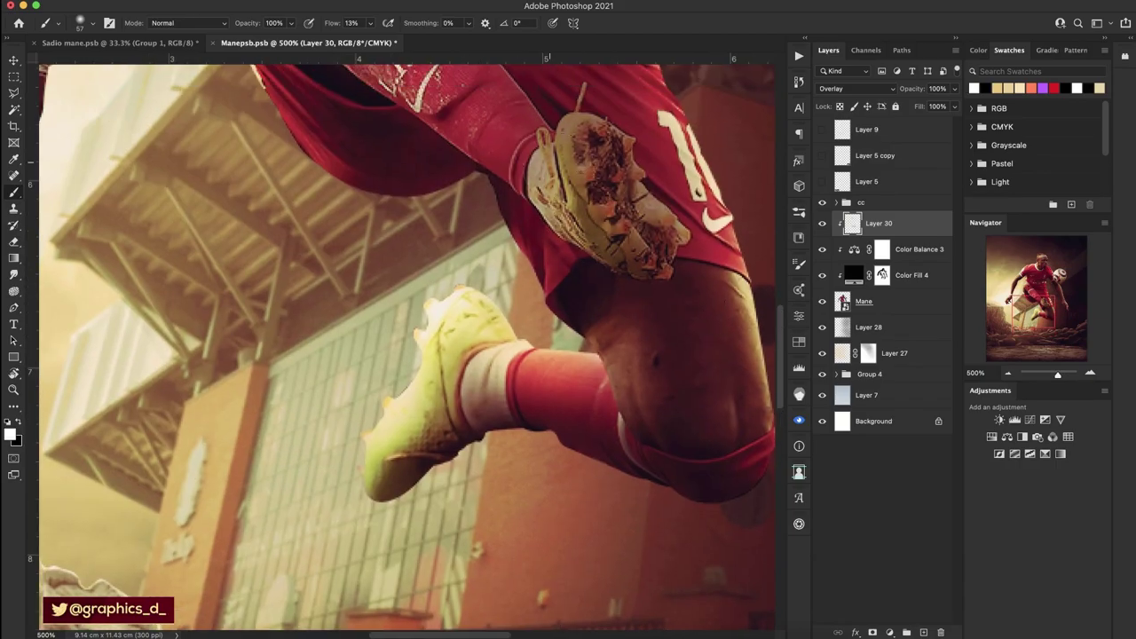
pyautogui.moveTo(490, 101); pyautogui.dragTo(533, 216)
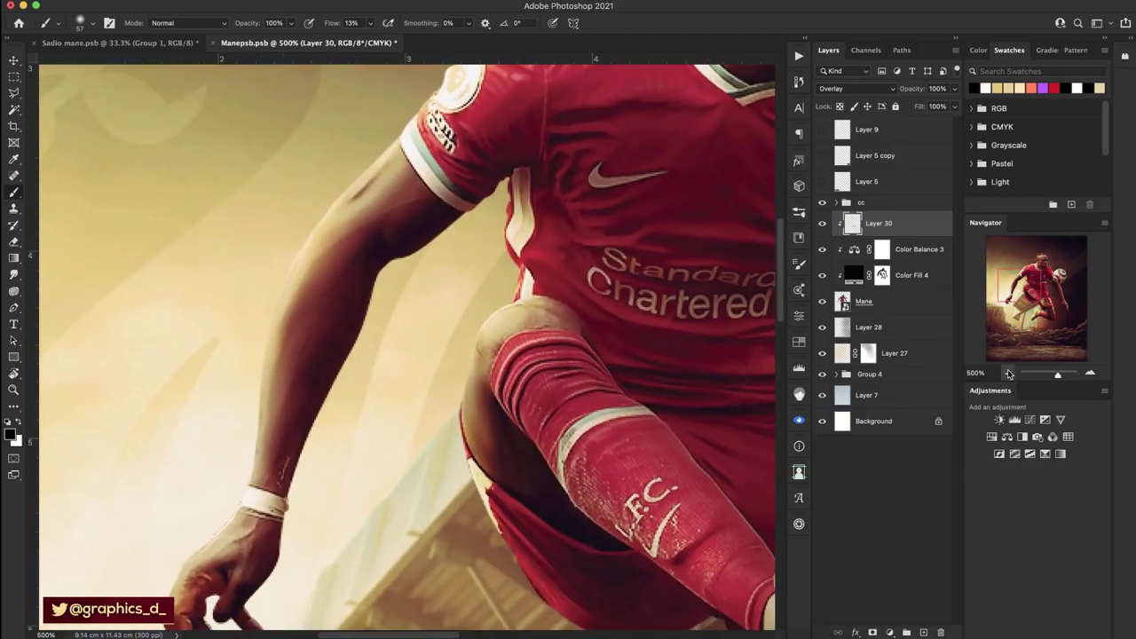
# Save the poster and zoom in close on the sock and shorts.
pyautogui.hotkey('ctrl', '1')
pyautogui.hotkey('ctrl', 's')
pyautogui.press('r')
pyautogui.moveTo(412, 267); pyautogui.dragTo(463, 300)
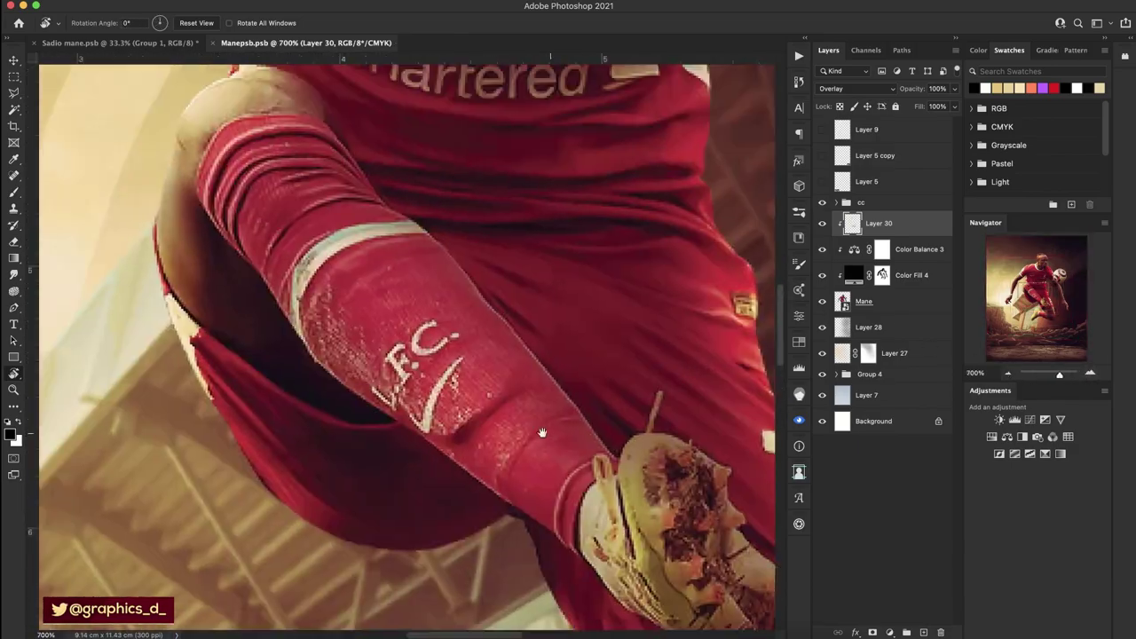
pyautogui.moveTo(540, 431); pyautogui.dragTo(468, 407)
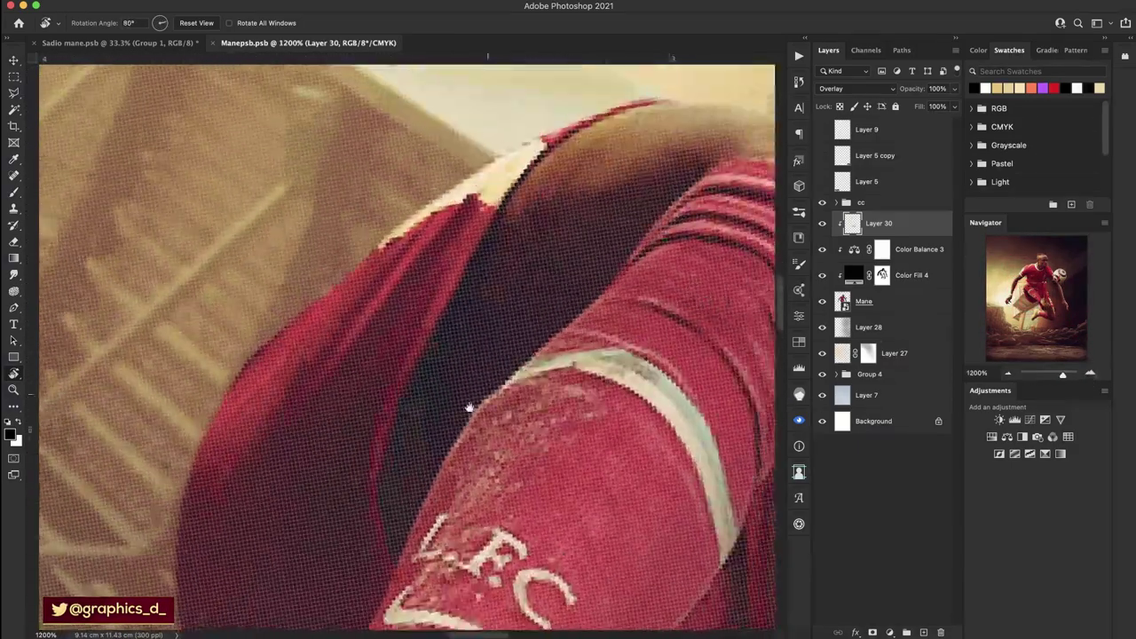
# Add a new layer and set up a soft round brush at 80% flow.
pyautogui.press('b')
pyautogui.hotkey('ctrl', 'shift', 'alt', 'n')
pyautogui.rightClick(394, 259)
pyautogui.click(460, 435)
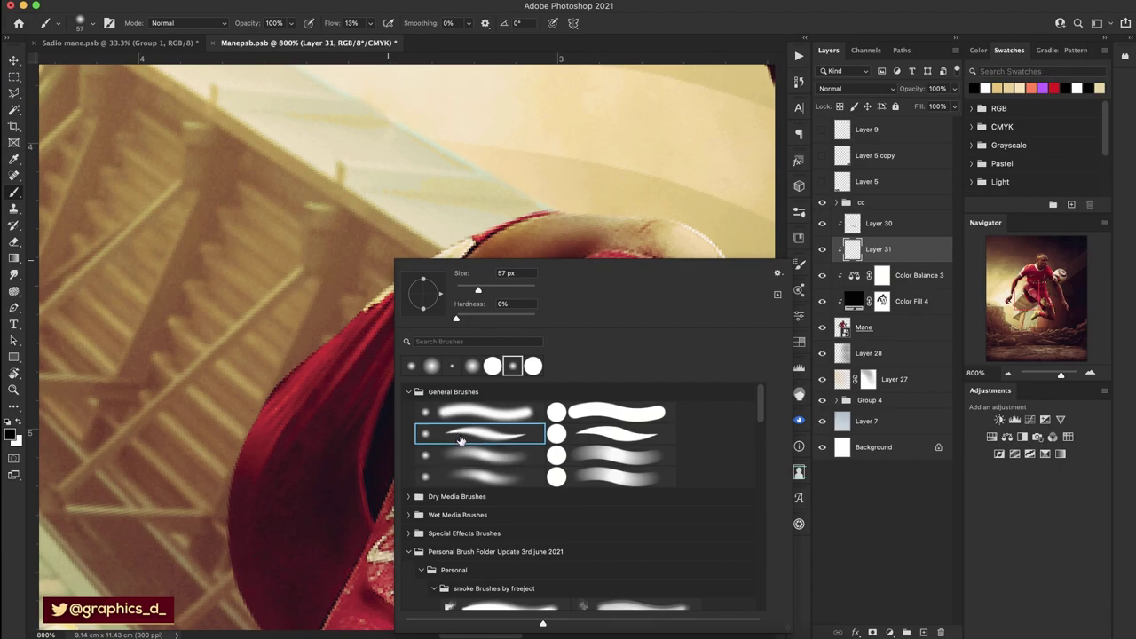
pyautogui.moveTo(335, 21); pyautogui.dragTo(394, 22)
# Deepen the sock's lower edge with darker red and smooth its top outline using a size-9 brush.
pyautogui.moveTo(312, 358); pyautogui.dragTo(266, 408)
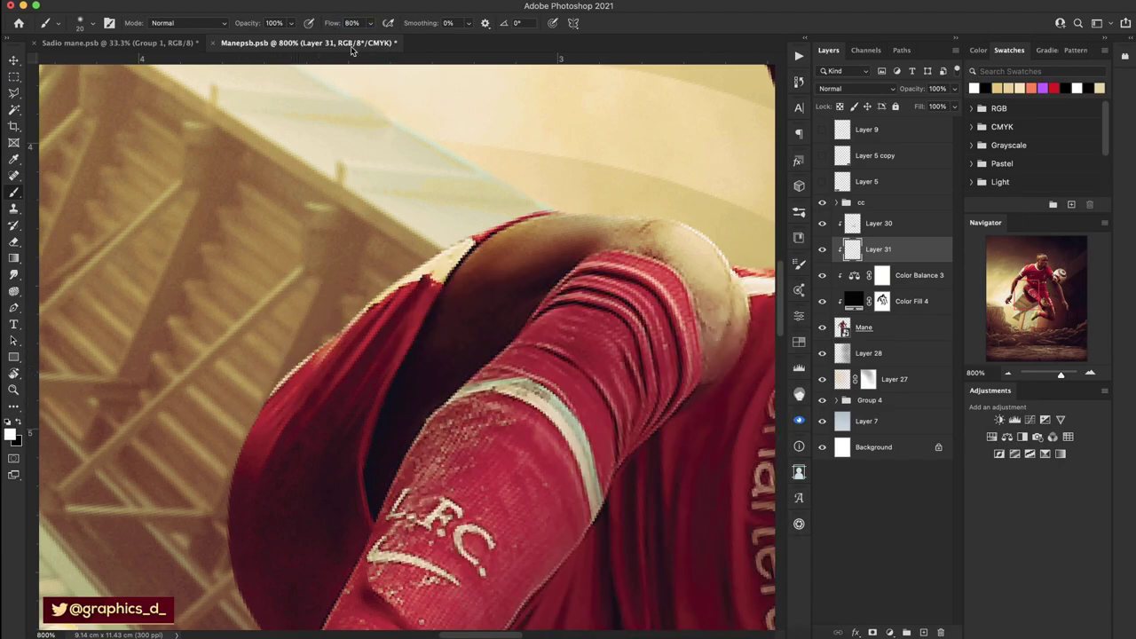
pyautogui.press('[')
pyautogui.press('[')
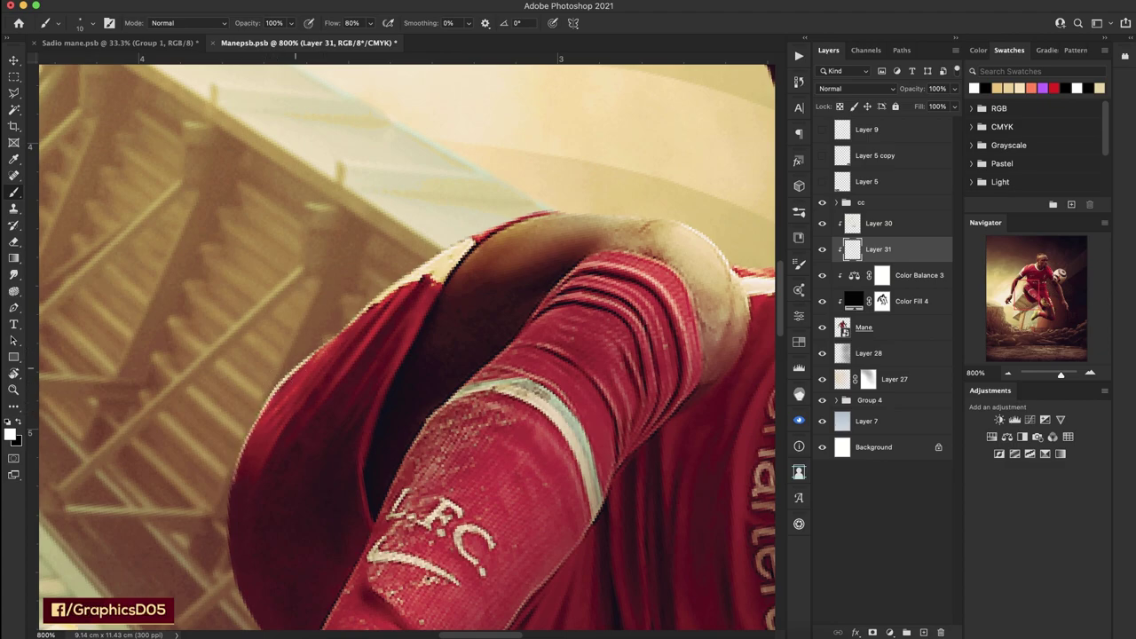
pyautogui.moveTo(461, 239); pyautogui.dragTo(692, 225)
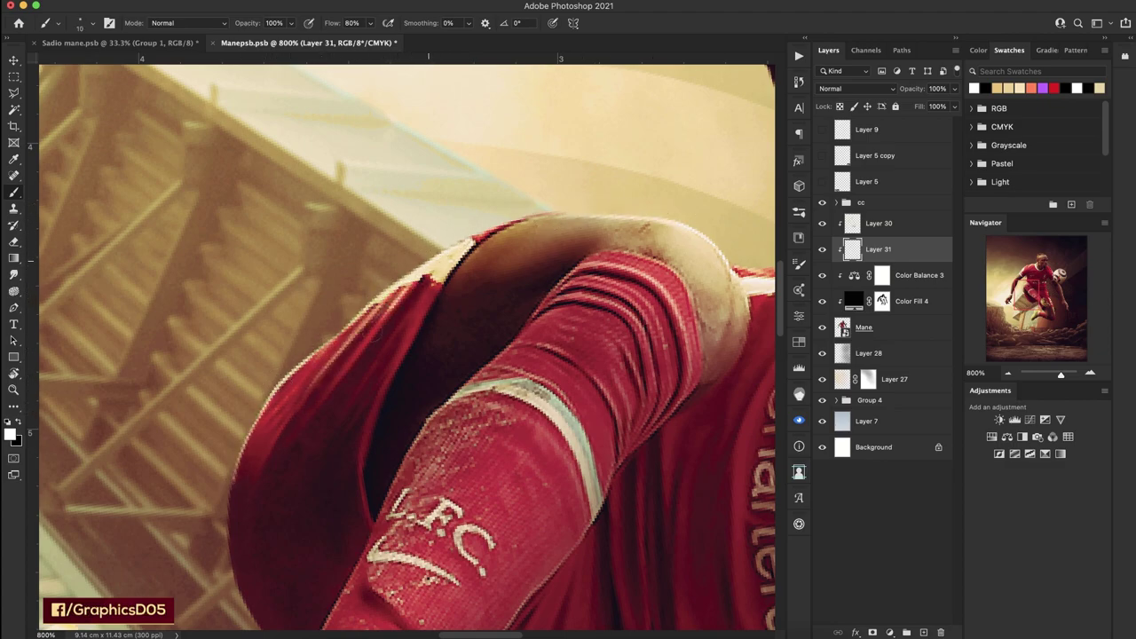
pyautogui.scroll(-2, 395, 310)
pyautogui.scroll(-2, 396, 310)
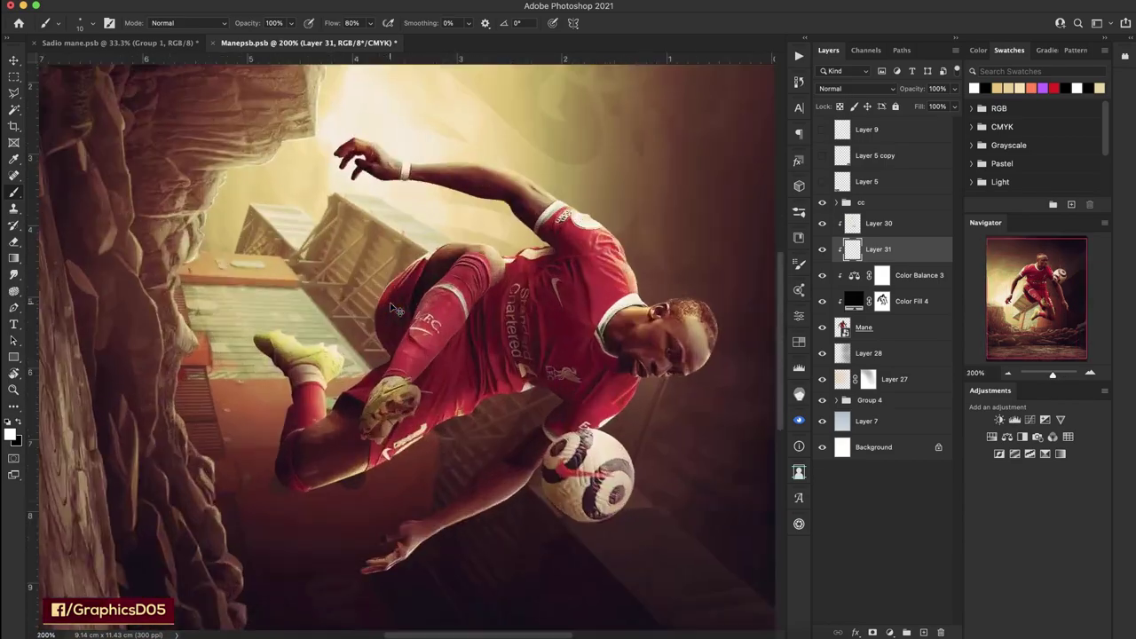
pyautogui.scroll(4, 396, 309)
# Load the player's outline as a selection and pan around to inspect the sock edges.
pyautogui.keyDown('ctrl'); pyautogui.click(842, 326); pyautogui.keyUp('ctrl')
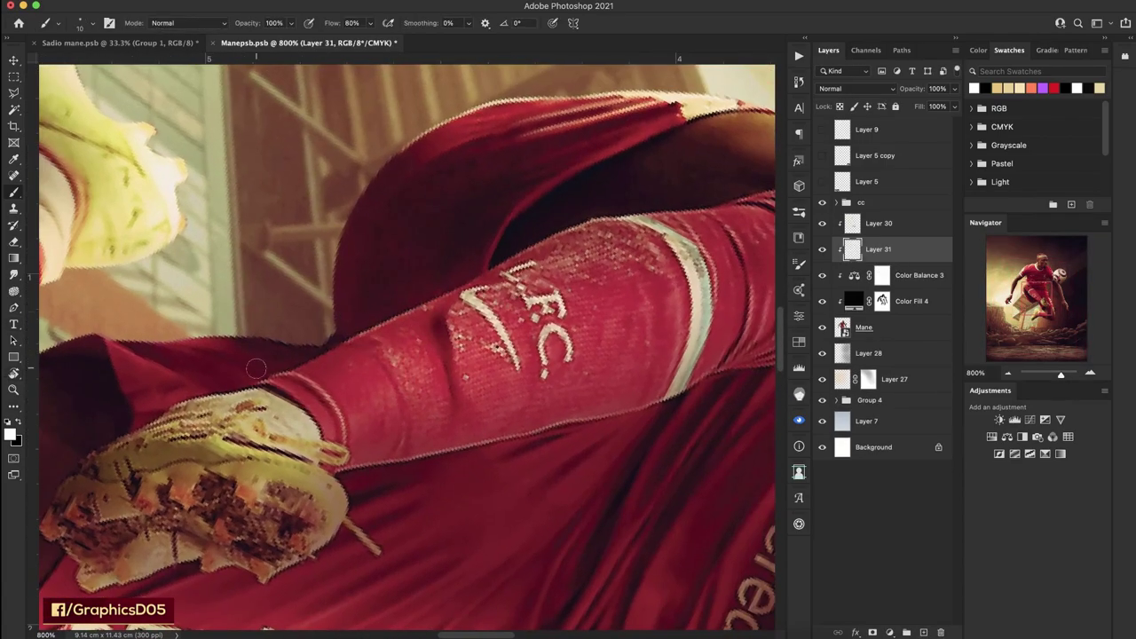
pyautogui.hscroll(5, 622, 222)
pyautogui.scroll(2, 621, 222)
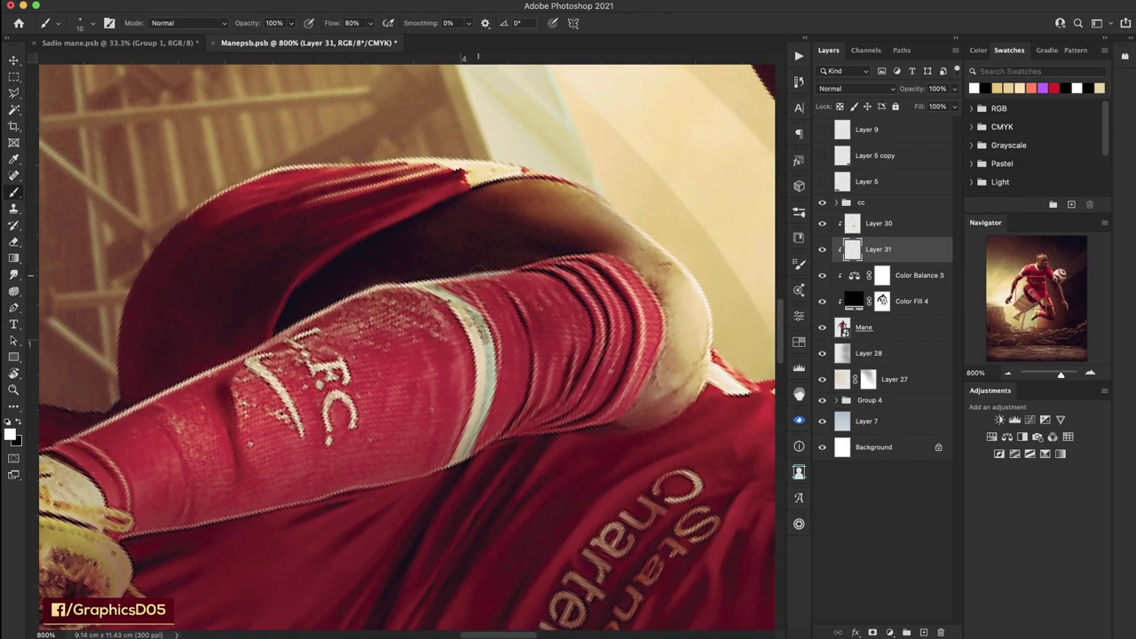
pyautogui.hscroll(-5, 520, 286)
pyautogui.scroll(-2, 521, 287)
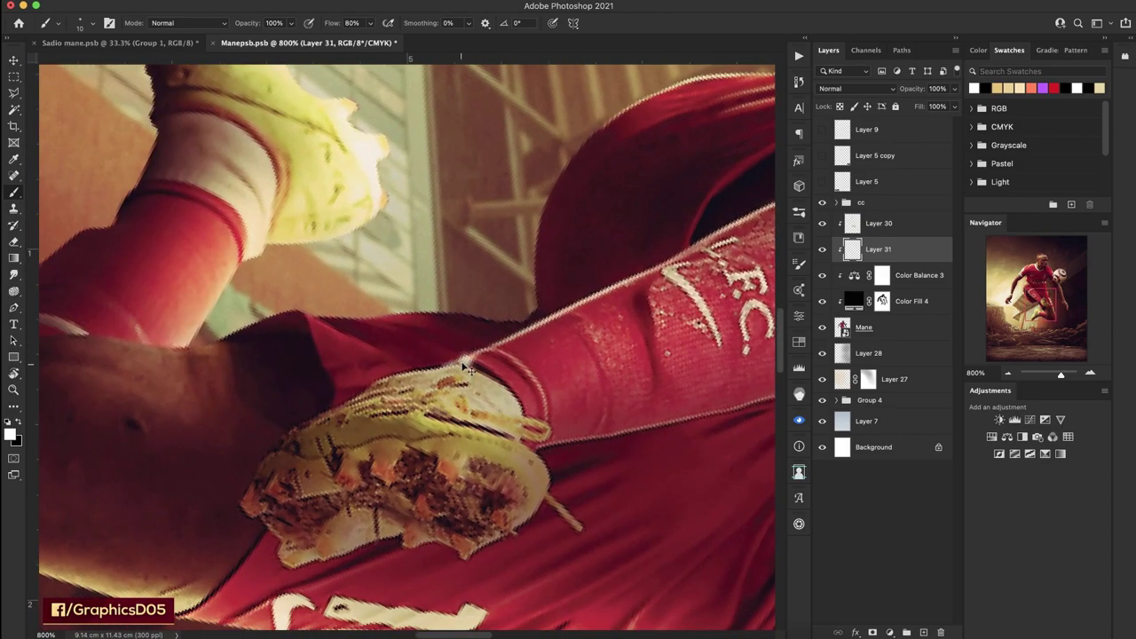
pyautogui.hscroll(-2, 527, 339)
pyautogui.hscroll(1, 527, 339)
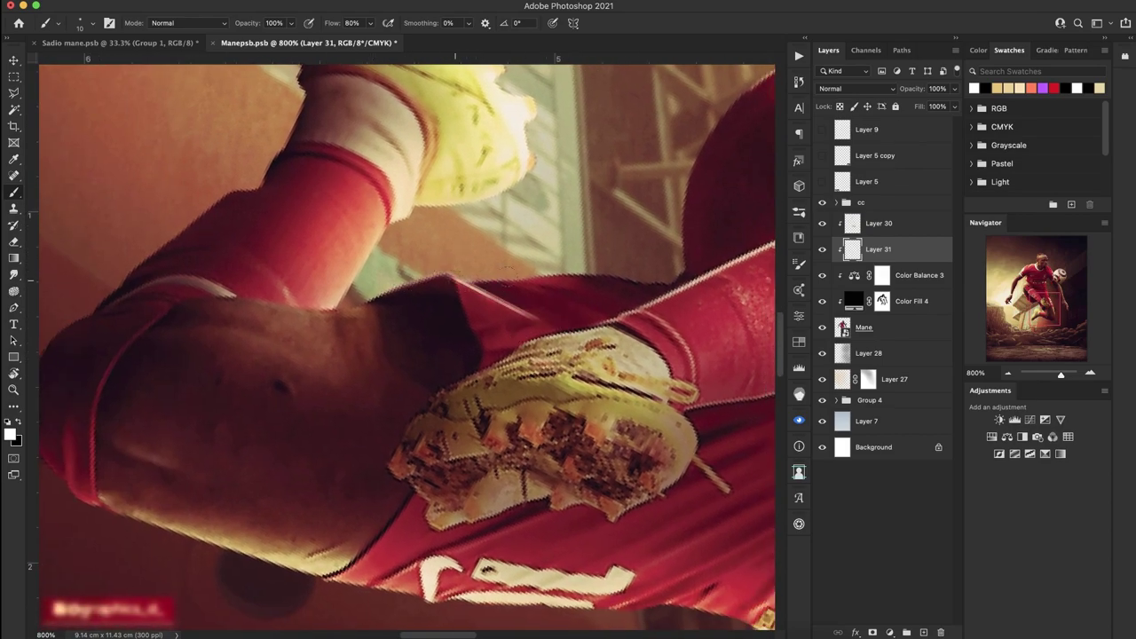
pyautogui.hscroll(3, 656, 281)
pyautogui.scroll(1, 656, 280)
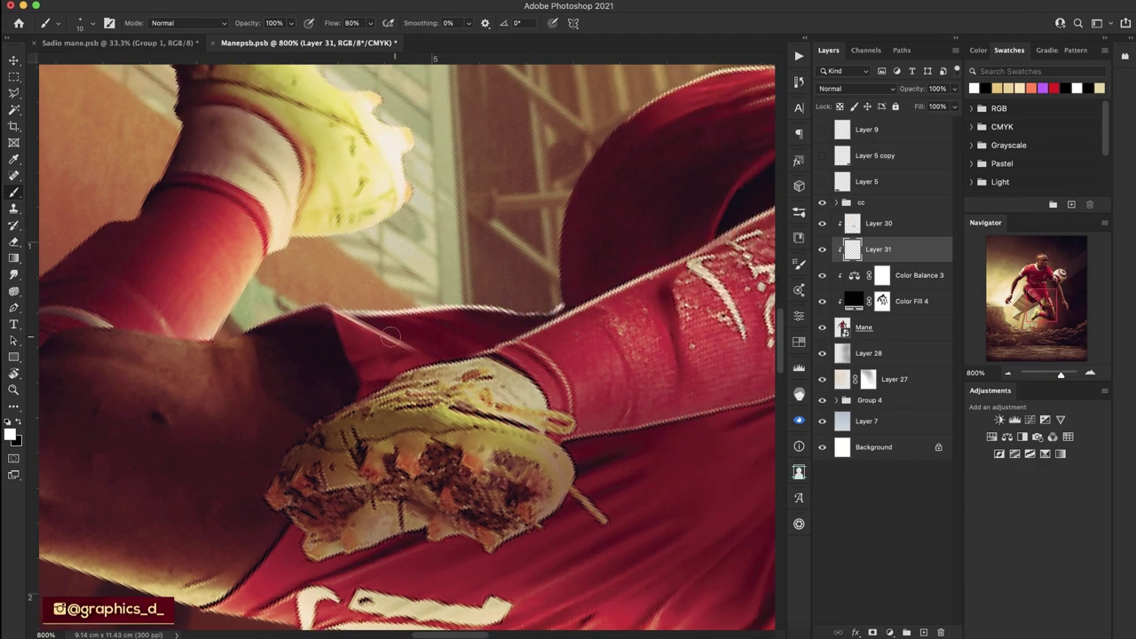
pyautogui.hscroll(3, 390, 336)
pyautogui.scroll(3, 476, 317)
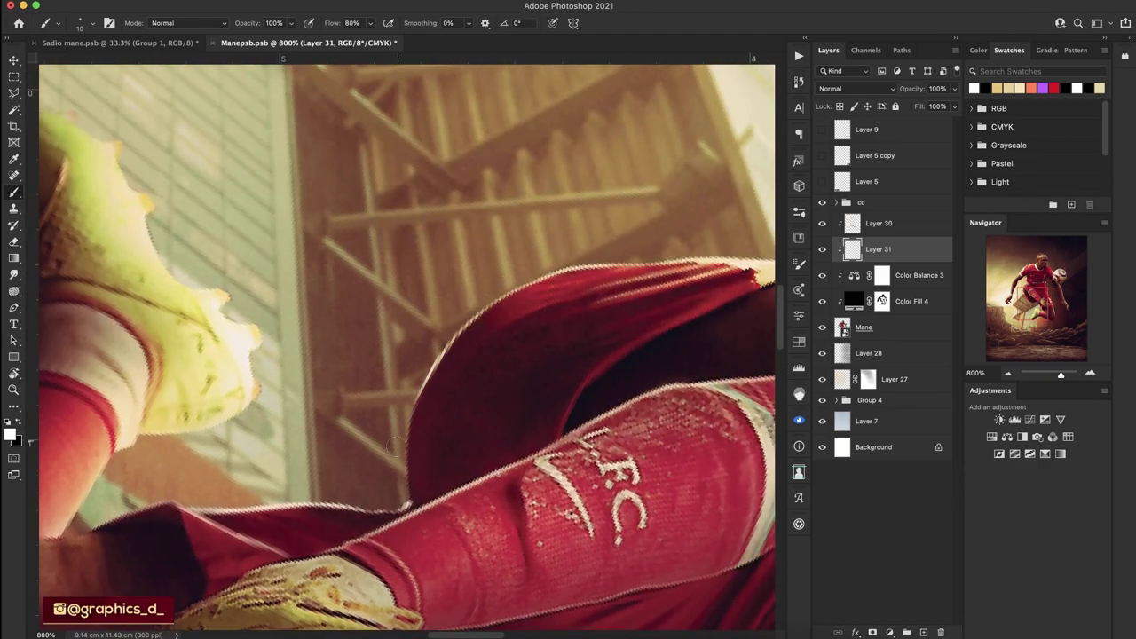
pyautogui.hscroll(-5, 396, 443)
pyautogui.scroll(1, 438, 360)
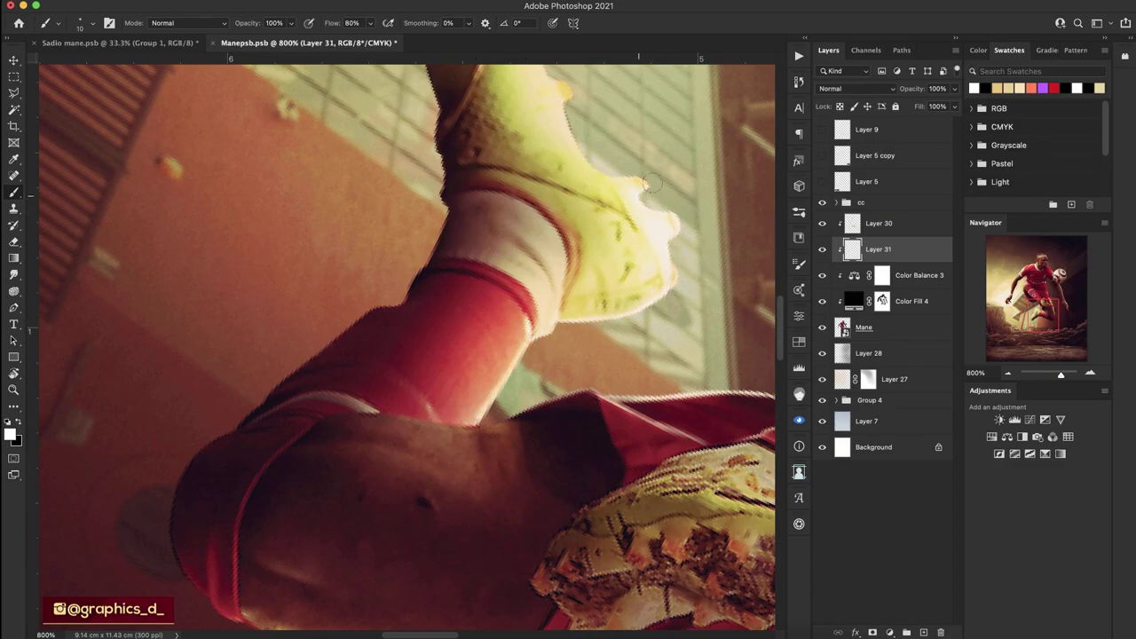
pyautogui.scroll(3, 646, 184)
pyautogui.scroll(-8, 557, 199)
pyautogui.scroll(3, 497, 240)
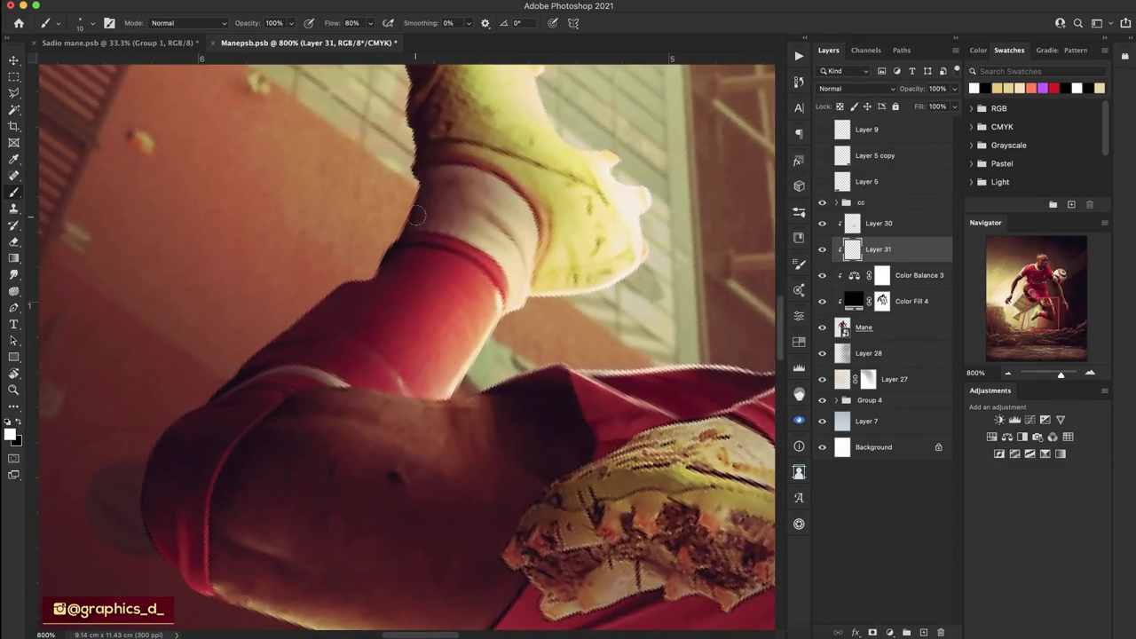
pyautogui.scroll(9, 413, 293)
pyautogui.hscroll(2, 413, 293)
pyautogui.hotkey('ctrl', '1')
# Paint a white rim-light stroke along the shirt stripe's edge.
pyautogui.press('r')
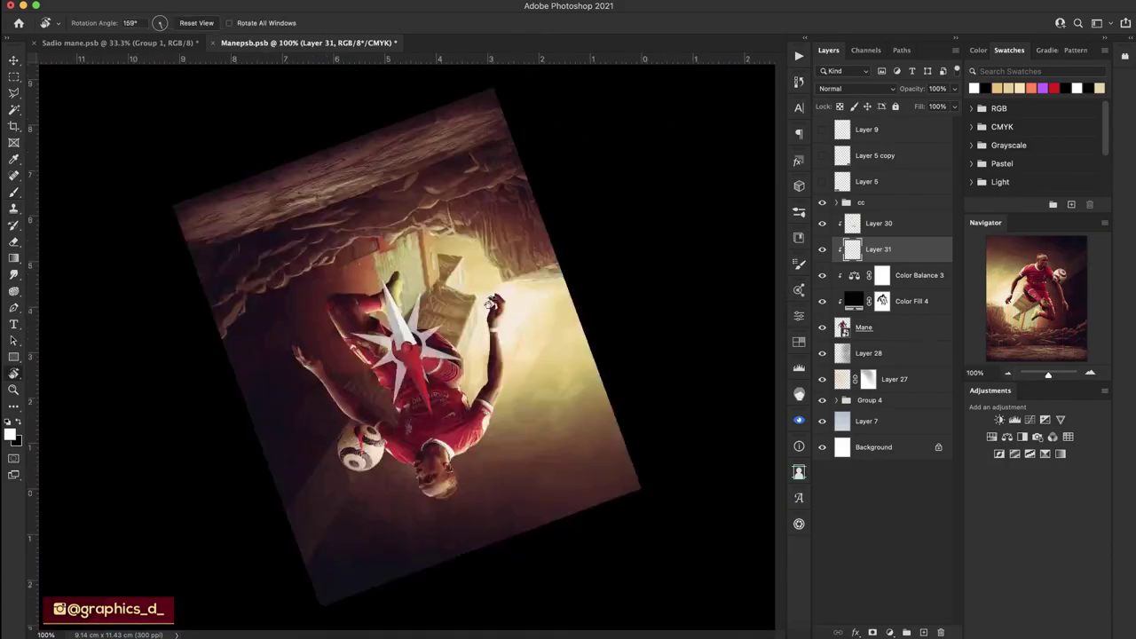
pyautogui.moveTo(532, 222); pyautogui.dragTo(568, 426)
pyautogui.press('Escape')
pyautogui.scroll(6, 335, 373)
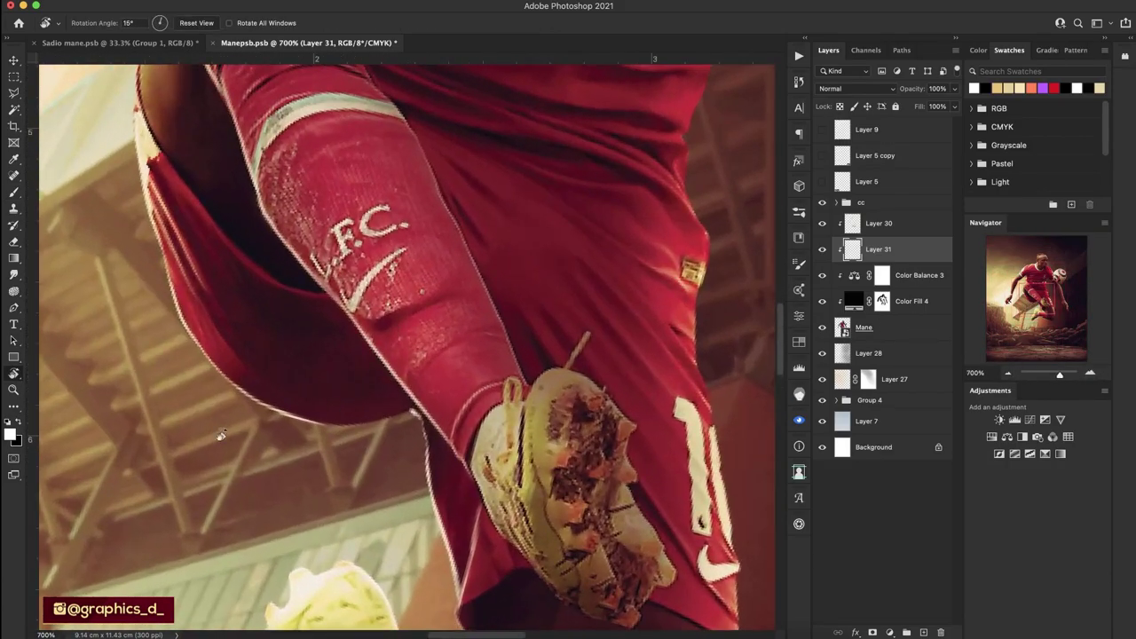
pyautogui.press('b')
pyautogui.scroll(5, 335, 373)
pyautogui.moveTo(335, 373); pyautogui.dragTo(321, 306)
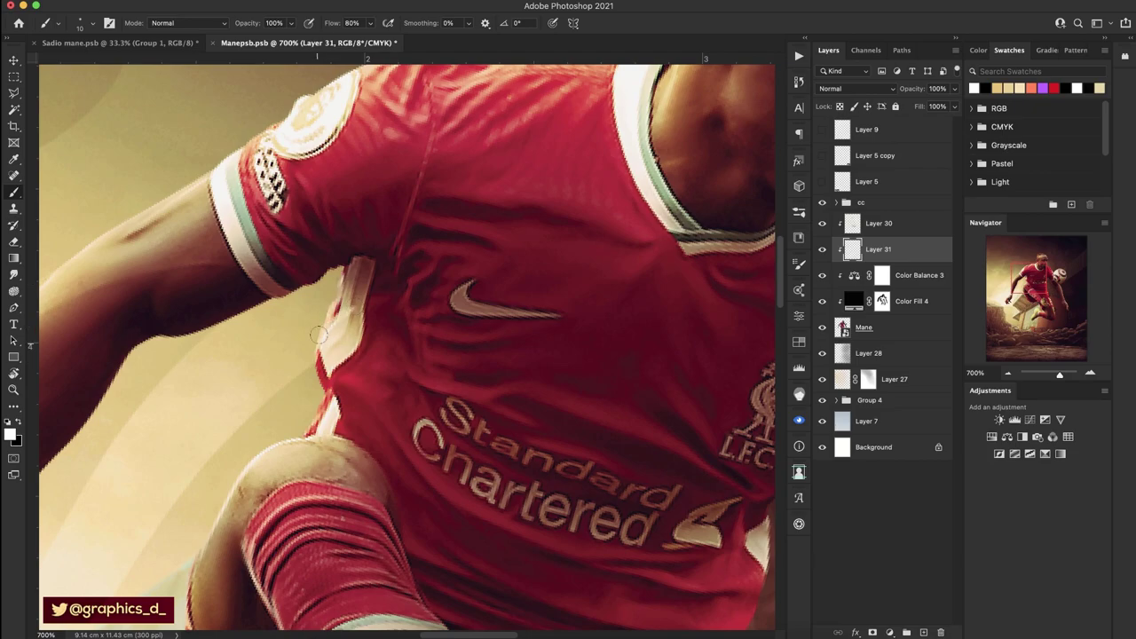
pyautogui.scroll(5, 312, 414)
pyautogui.hscroll(4, 313, 414)
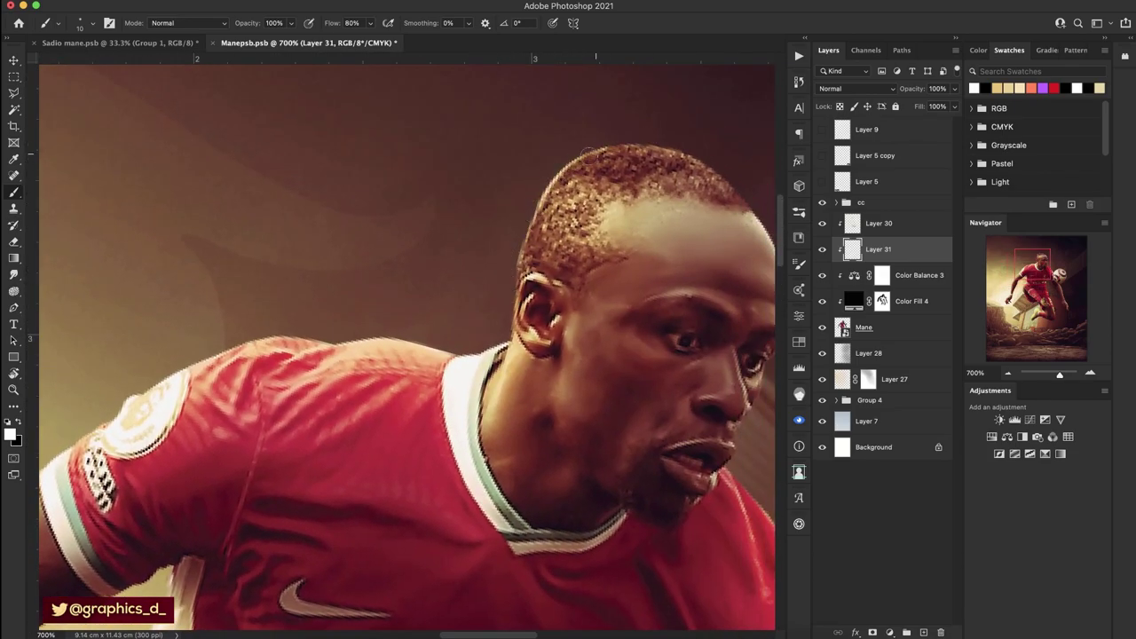
# Tilt the view and paint small rim highlights around the head's edge.
pyautogui.press('r')
pyautogui.moveTo(532, 266); pyautogui.dragTo(462, 213)
pyautogui.press('b')
pyautogui.moveTo(306, 293); pyautogui.dragTo(399, 231)
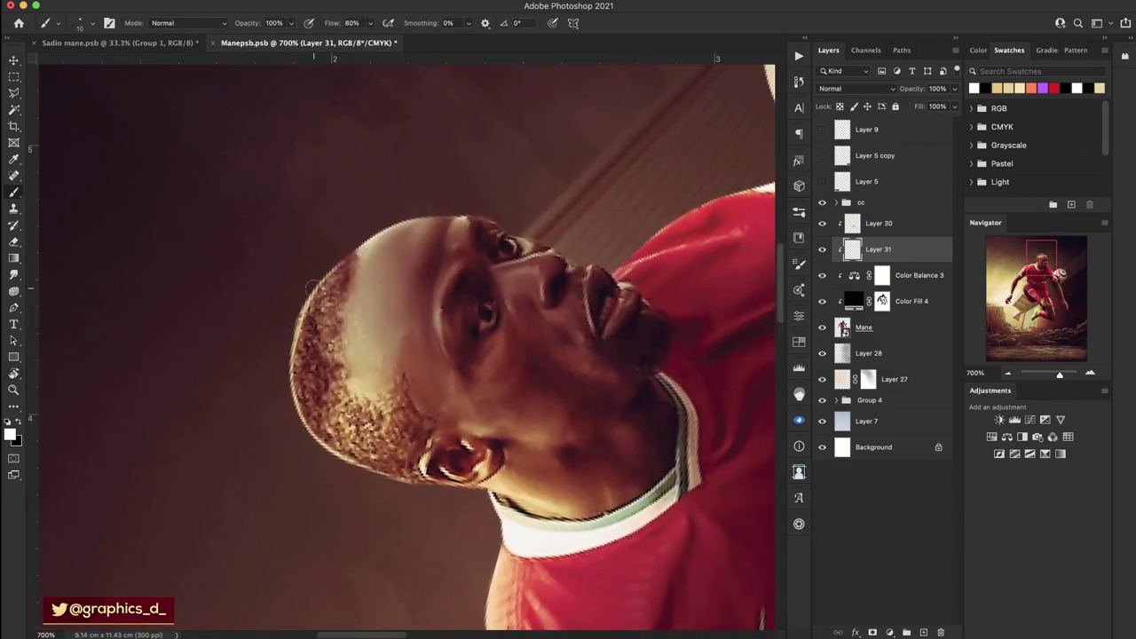
pyautogui.moveTo(621, 240); pyautogui.dragTo(439, 293)
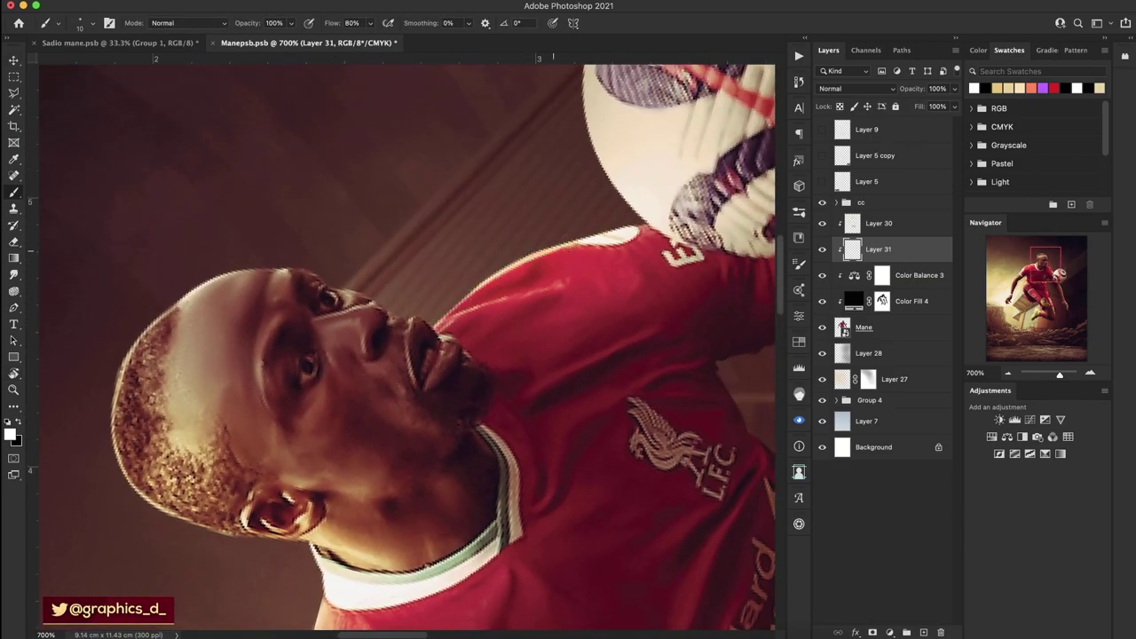
# Paint rim light along the lower edges of the arm and hand.
pyautogui.moveTo(674, 267); pyautogui.dragTo(182, 311)
pyautogui.moveTo(621, 293)
pyautogui.mouseDown()
pyautogui.moveTo(520, 297)
pyautogui.moveTo(717, 238)
pyautogui.mouseUp()
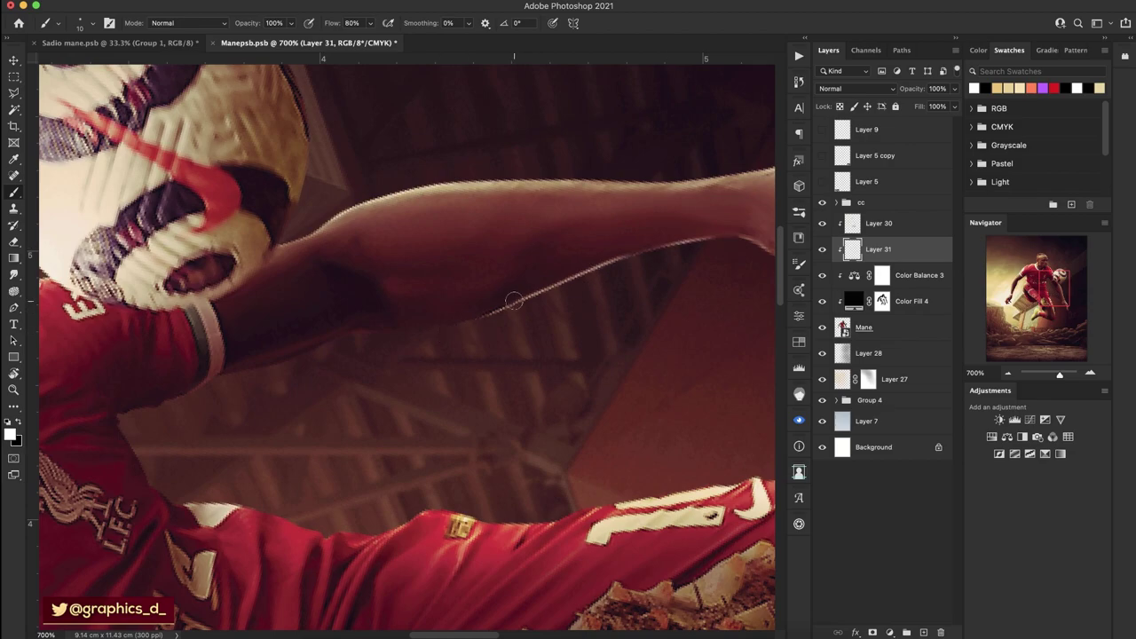
pyautogui.moveTo(514, 301); pyautogui.dragTo(422, 326)
pyautogui.moveTo(711, 244)
pyautogui.mouseDown()
pyautogui.moveTo(550, 284)
pyautogui.moveTo(695, 287)
pyautogui.mouseUp()
pyautogui.moveTo(604, 301); pyautogui.dragTo(666, 302)
pyautogui.moveTo(710, 266)
pyautogui.mouseDown()
pyautogui.moveTo(627, 293)
pyautogui.moveTo(678, 303)
pyautogui.mouseUp()
# Erase excess highlight on the forearm with a 91 px eraser.
pyautogui.press('e')
pyautogui.rightClick(409, 195)
pyautogui.moveTo(461, 228); pyautogui.dragTo(519, 228)
pyautogui.press('Return')
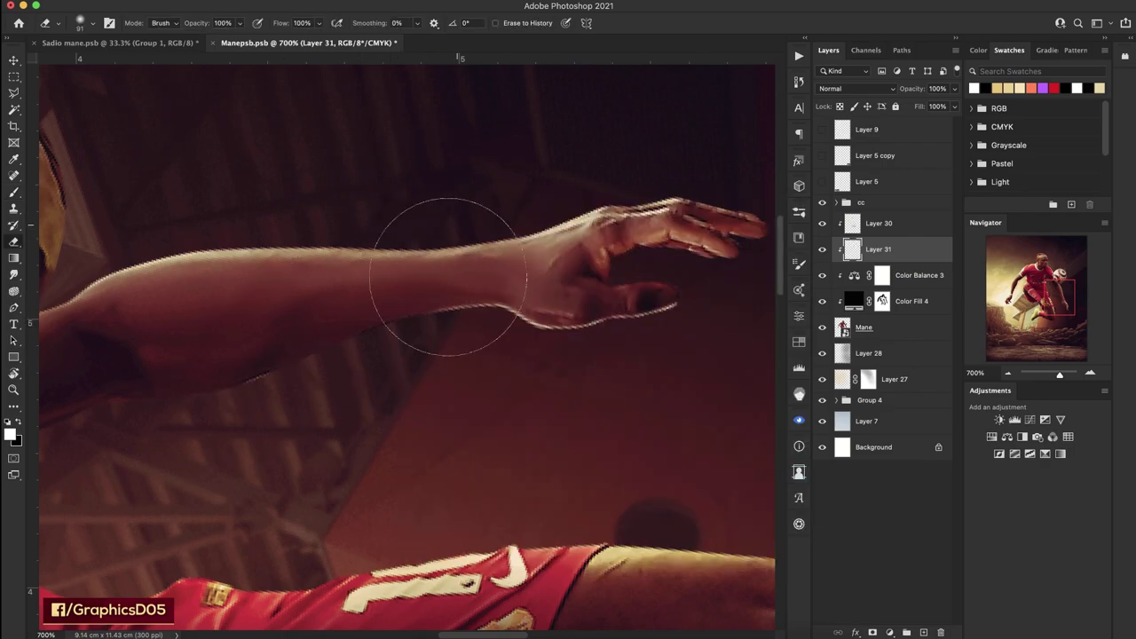
pyautogui.moveTo(636, 239)
pyautogui.mouseDown()
pyautogui.moveTo(475, 284)
pyautogui.moveTo(609, 261)
pyautogui.mouseUp()
pyautogui.press('b')
# Brighten the arm's top edge with a white rim stroke.
pyautogui.hscroll(-10, 525, 294)
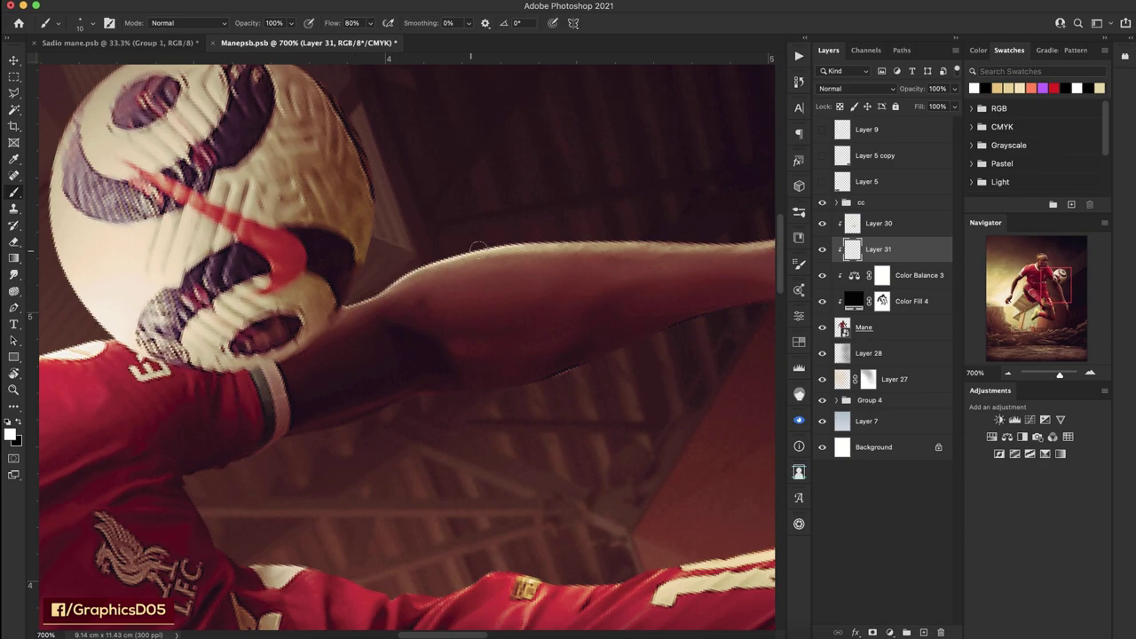
pyautogui.hscroll(4, 478, 246)
pyautogui.moveTo(448, 264); pyautogui.dragTo(612, 261)
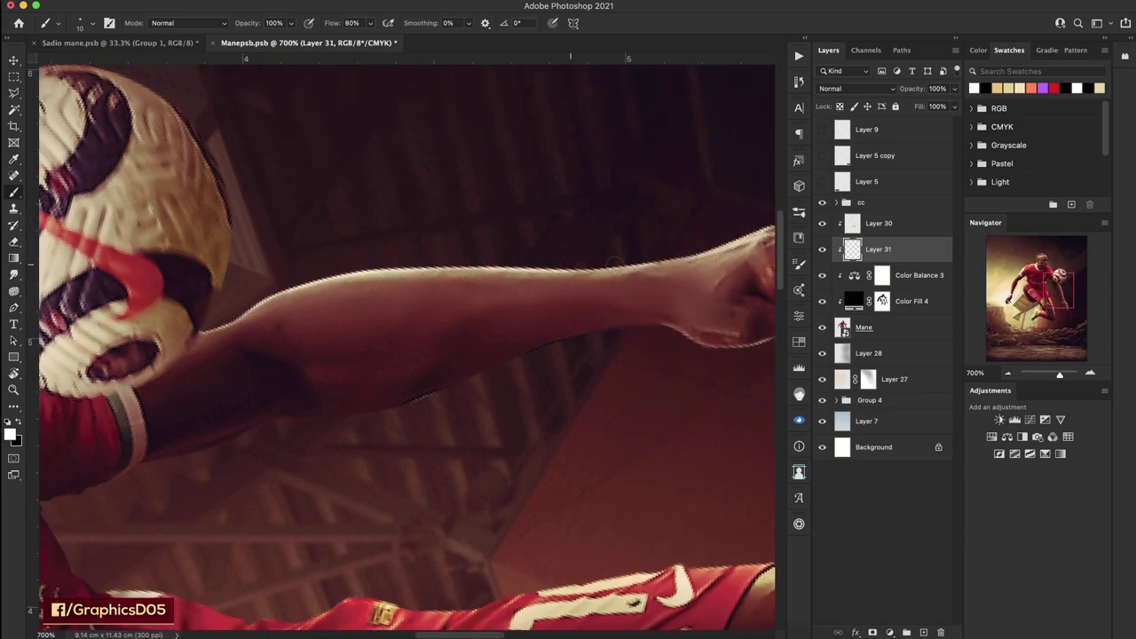
pyautogui.hscroll(4, 614, 263)
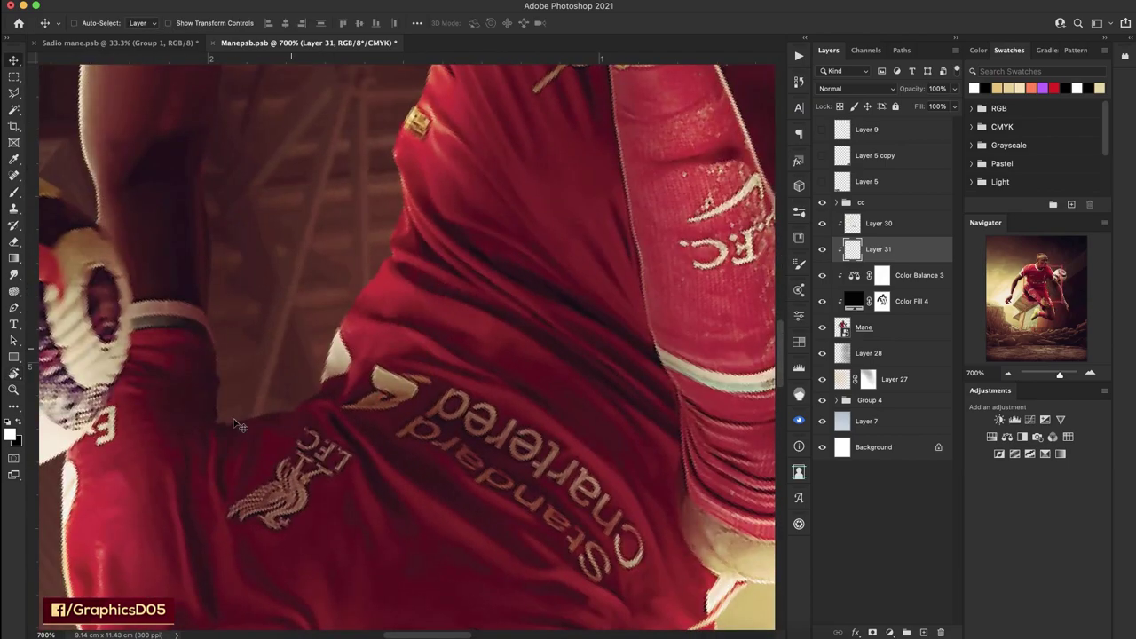
pyautogui.press('b')
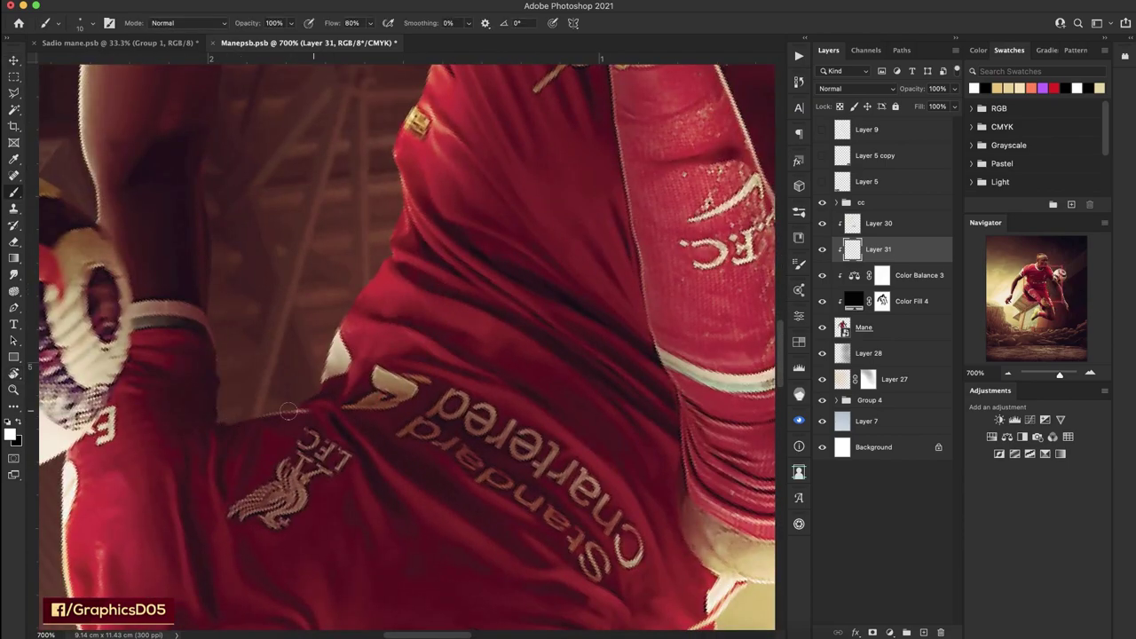
pyautogui.scroll(3, 310, 412)
pyautogui.scroll(1, 360, 355)
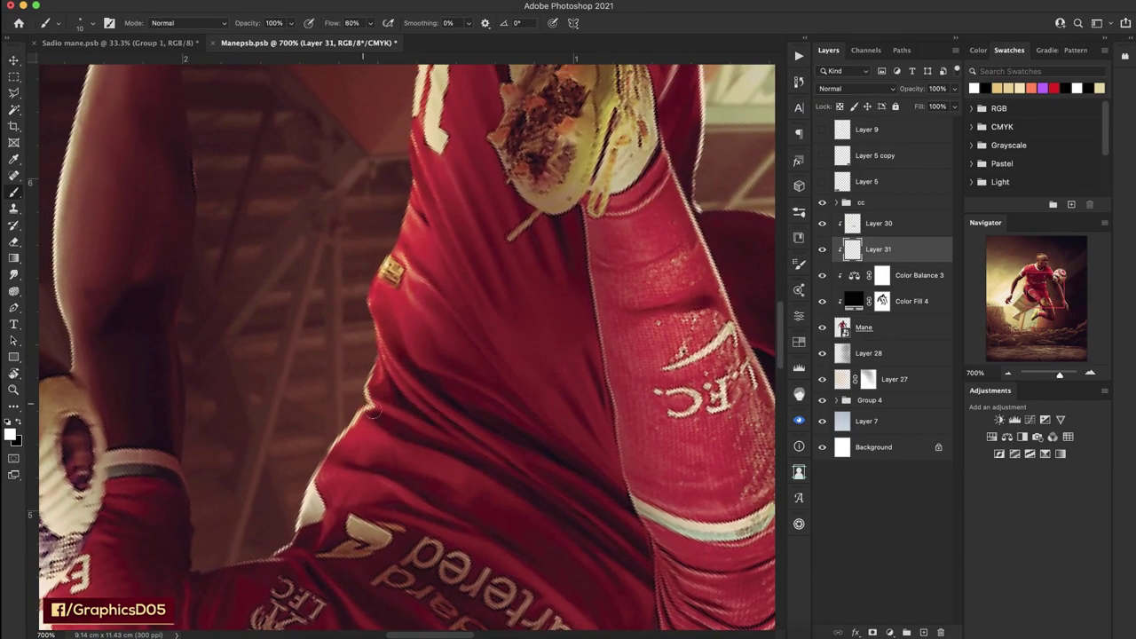
pyautogui.scroll(1, 373, 411)
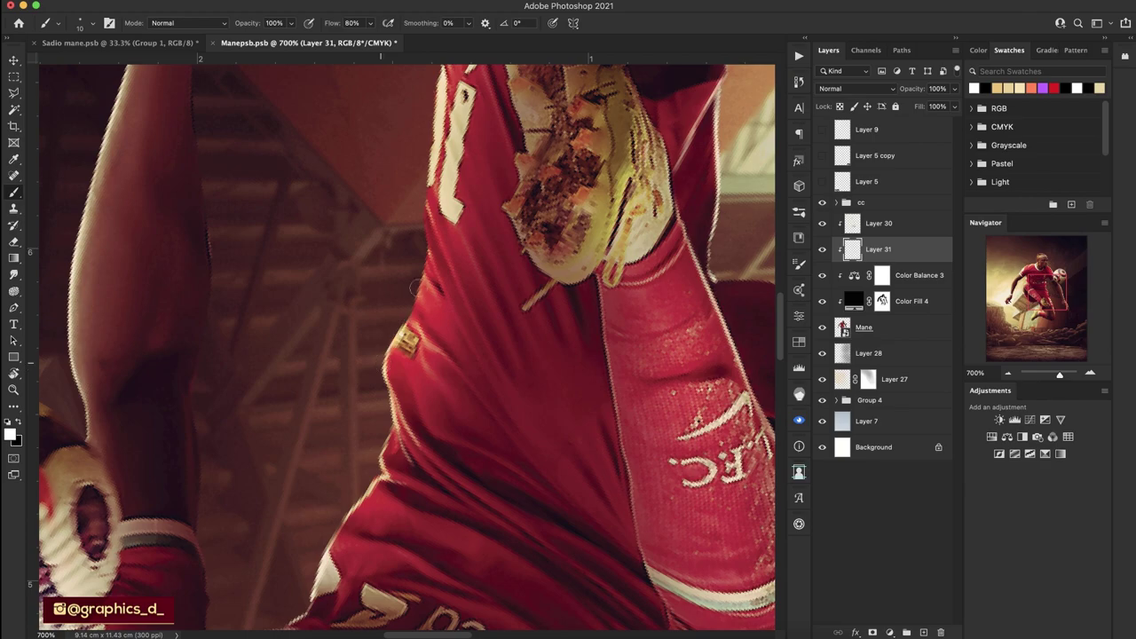
pyautogui.scroll(2, 415, 293)
pyautogui.scroll(2, 417, 306)
pyautogui.scroll(2, 419, 319)
# Add a white rim highlight along the arm's left edge.
pyautogui.scroll(2, 422, 334)
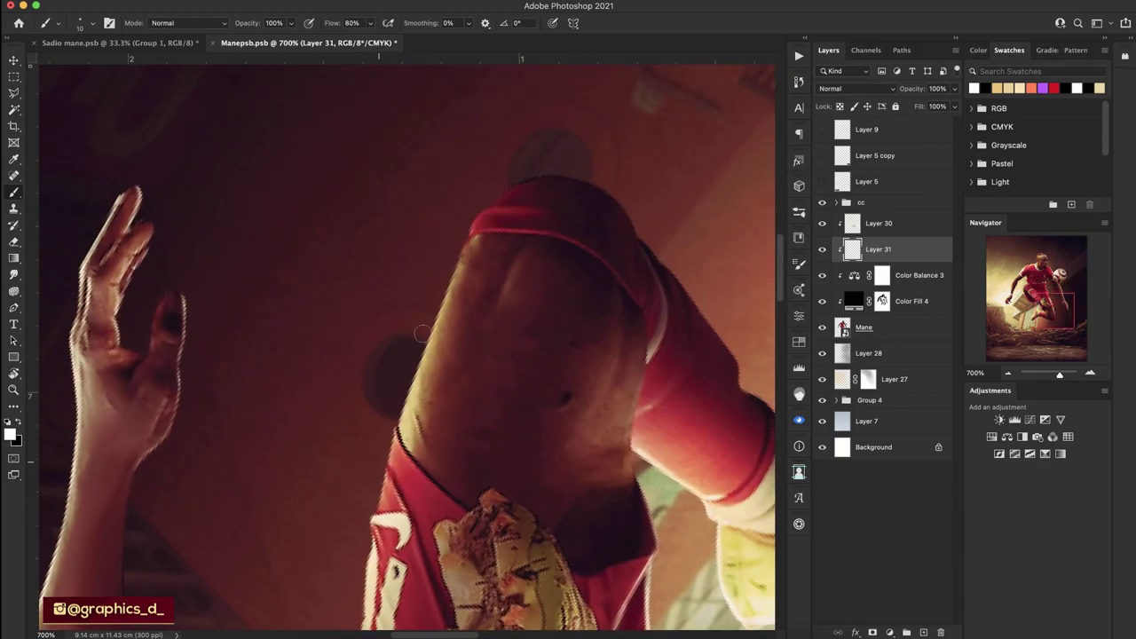
pyautogui.moveTo(413, 390); pyautogui.dragTo(460, 264)
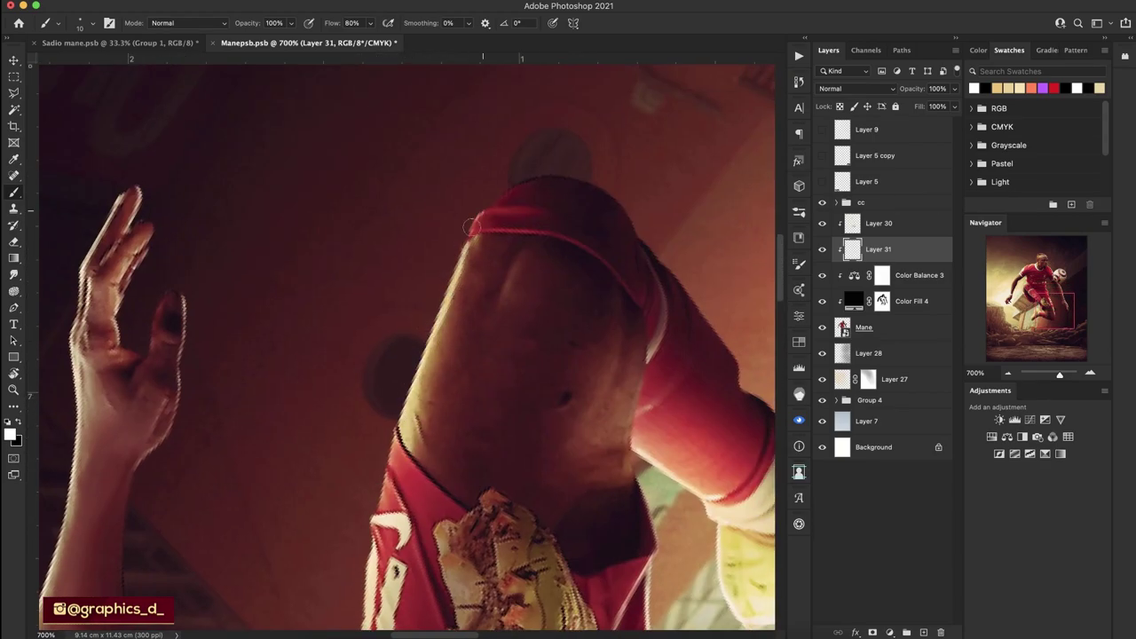
pyautogui.scroll(-2, 502, 193)
pyautogui.scroll(-2, 527, 228)
pyautogui.scroll(-2, 520, 254)
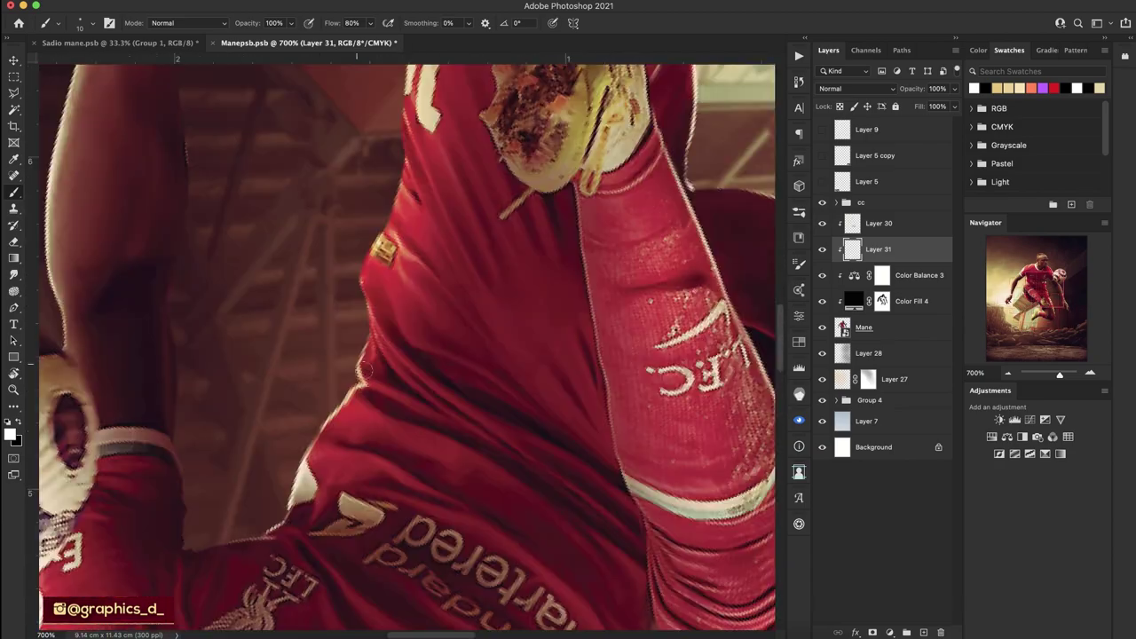
pyautogui.scroll(2, 416, 419)
pyautogui.scroll(2, 399, 390)
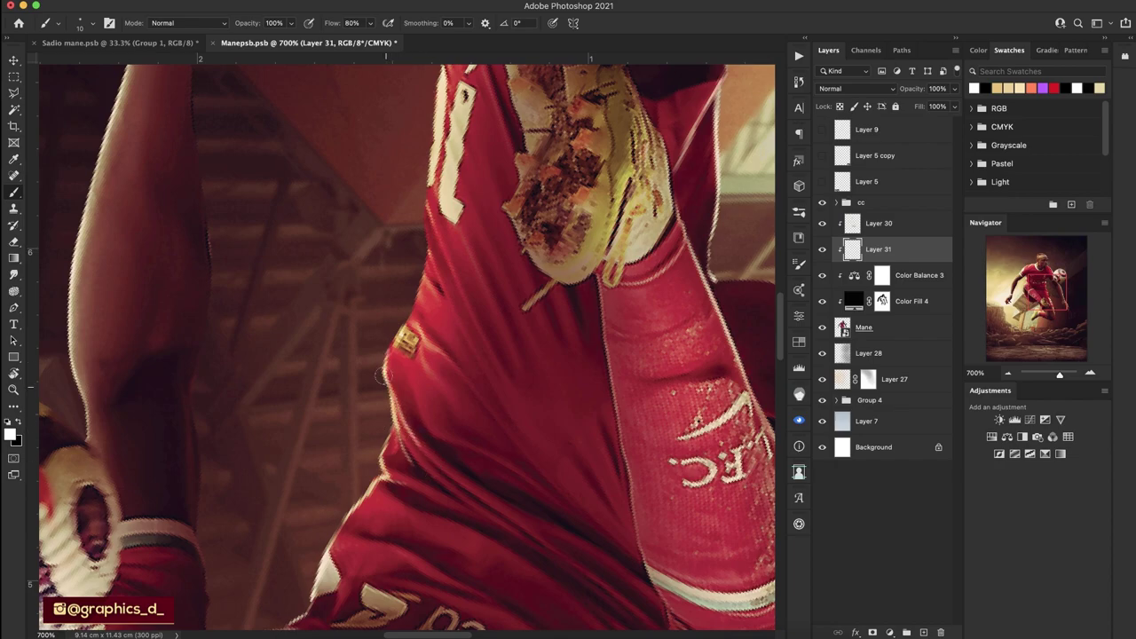
pyautogui.scroll(2, 414, 280)
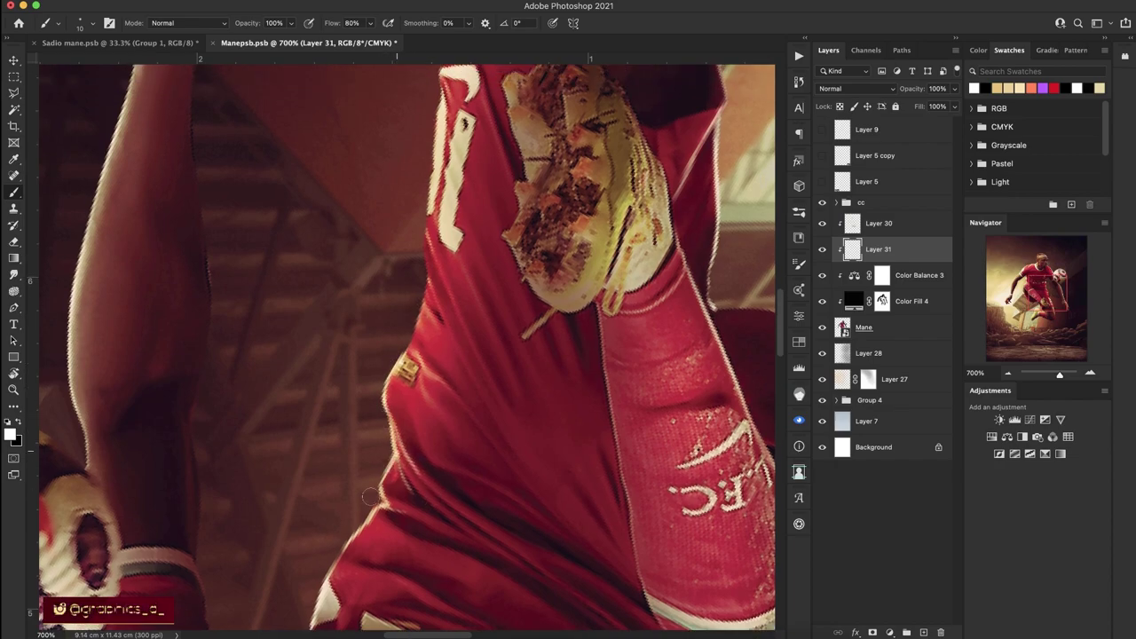
pyautogui.scroll(3, 414, 280)
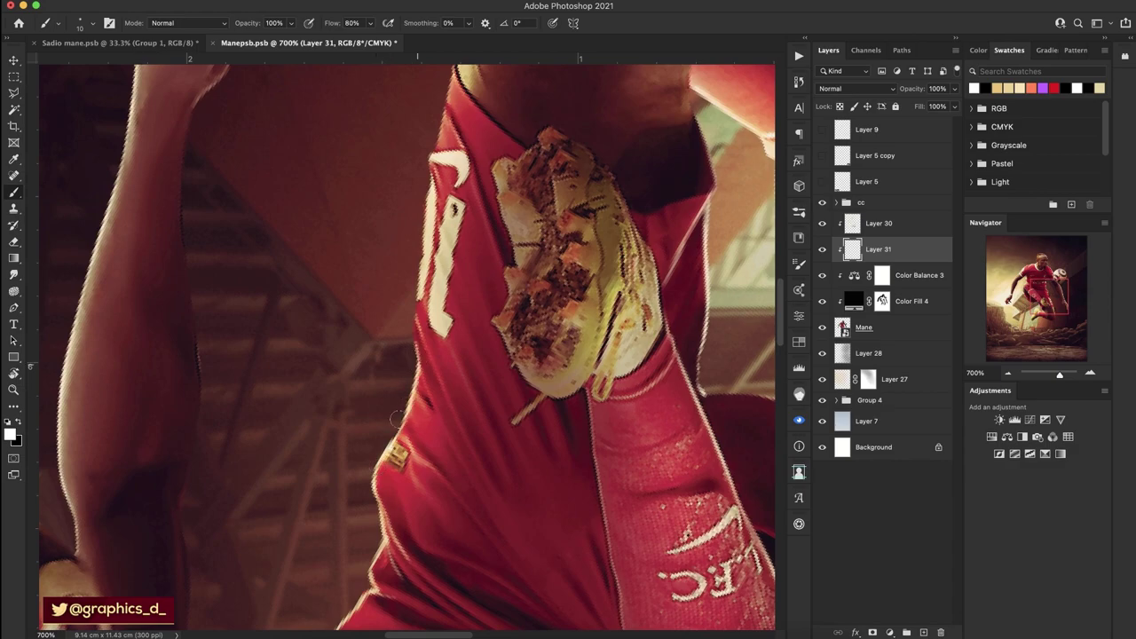
# Add rim light along the torso's left edge and the top of the shoulder.
pyautogui.moveTo(424, 257); pyautogui.dragTo(420, 415)
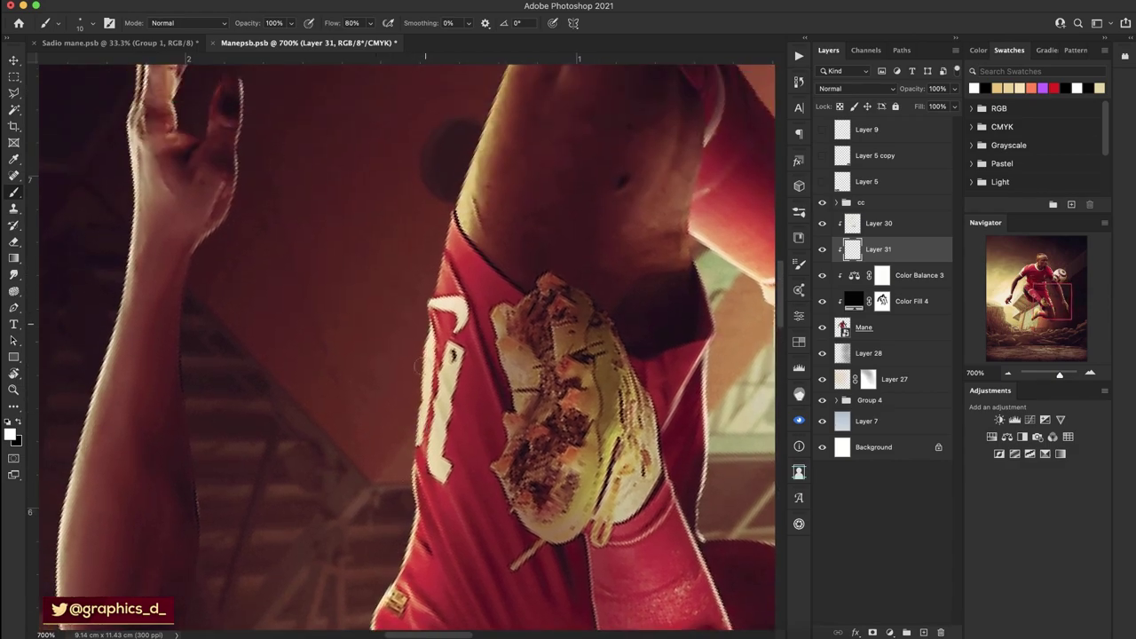
pyautogui.scroll(5, 417, 355)
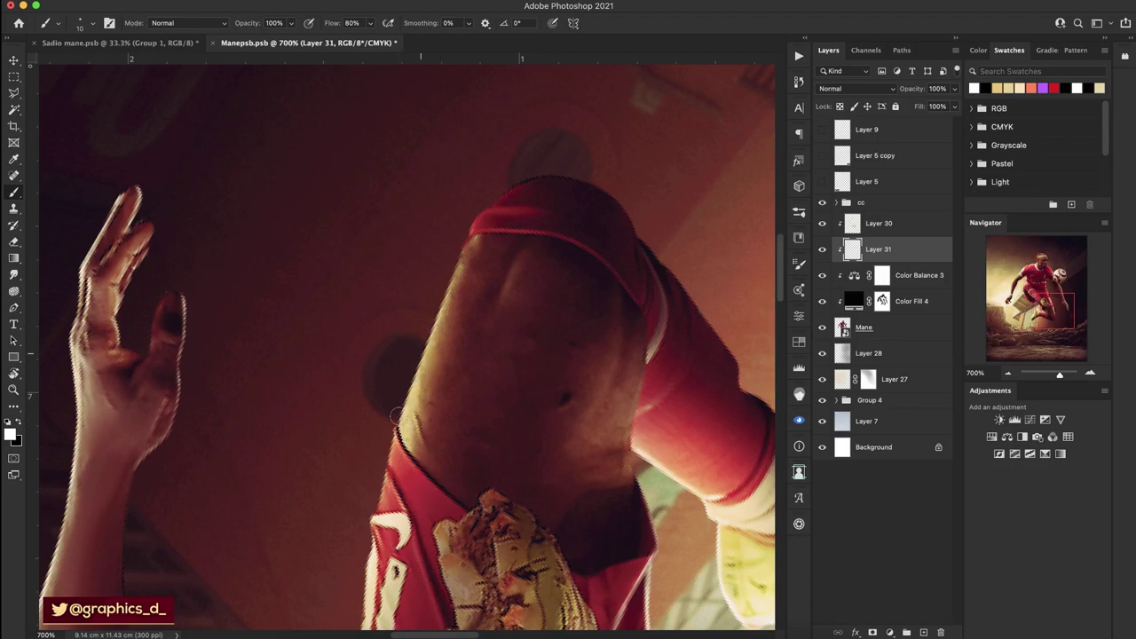
pyautogui.moveTo(441, 317); pyautogui.dragTo(463, 240)
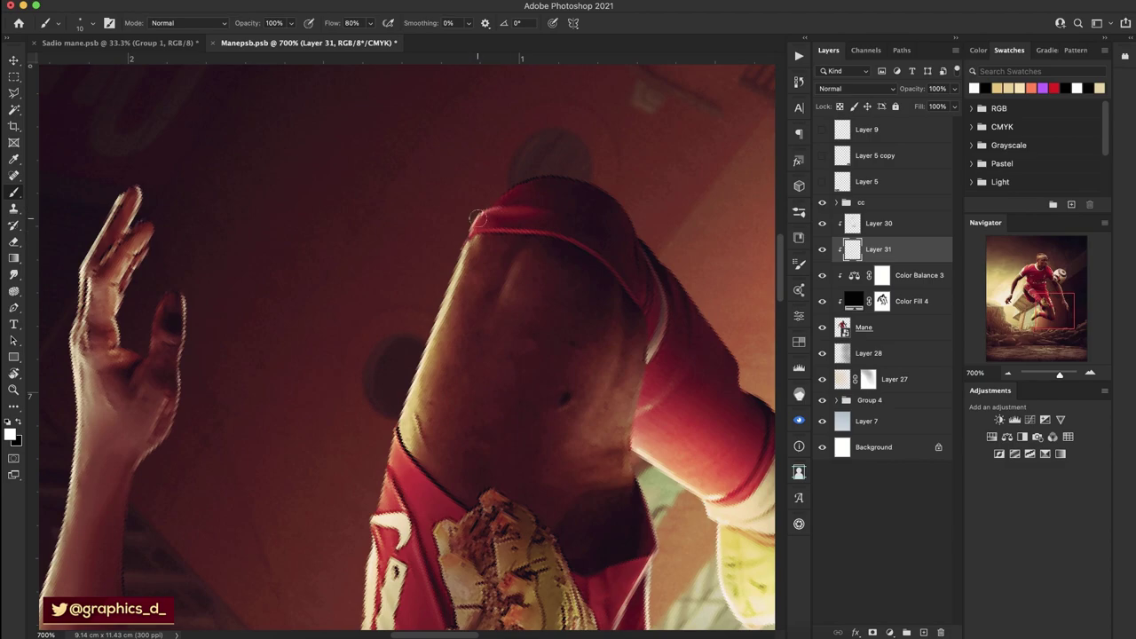
pyautogui.moveTo(497, 190); pyautogui.dragTo(573, 174)
pyautogui.scroll(-10, 551, 246)
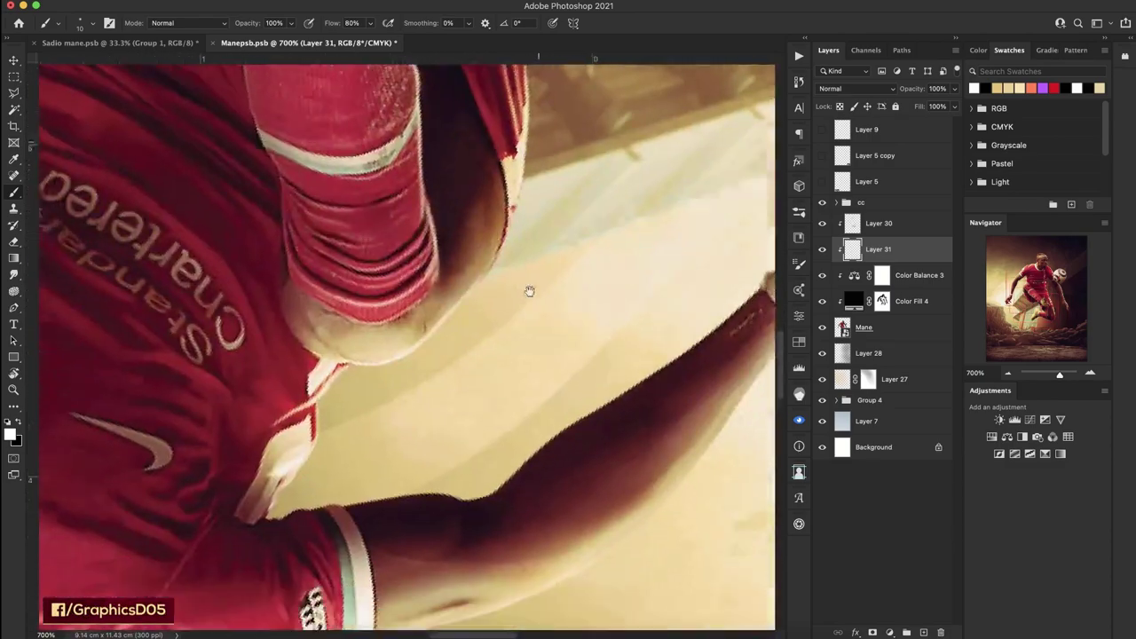
pyautogui.scroll(-5, 529, 291)
pyautogui.scroll(-5, 464, 300)
pyautogui.scroll(-3, 413, 347)
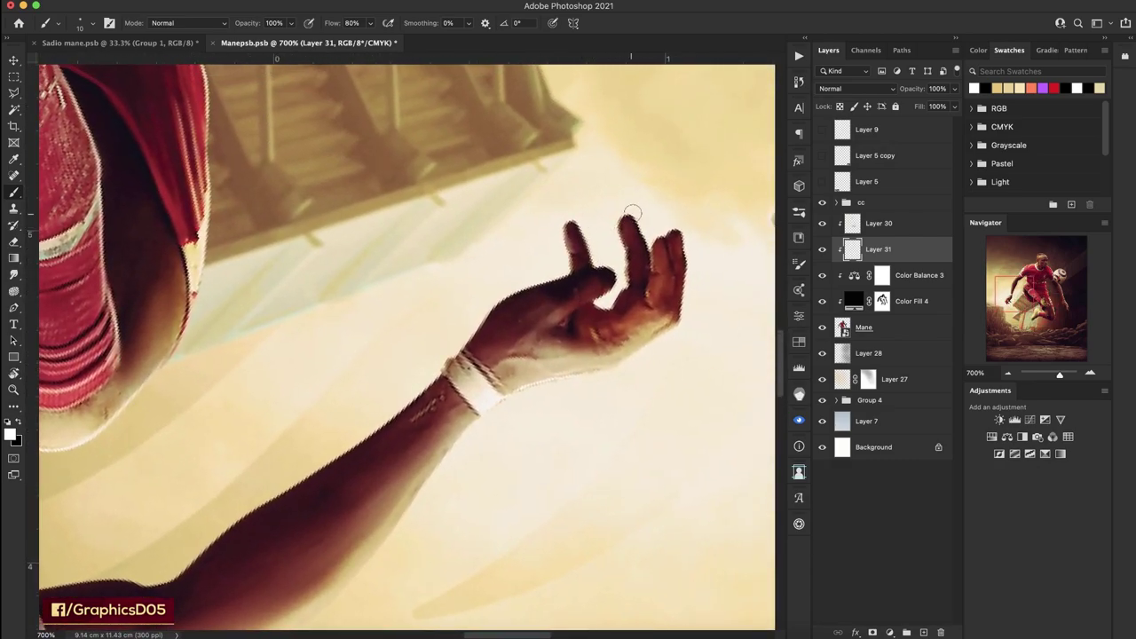
pyautogui.hscroll(2, 476, 379)
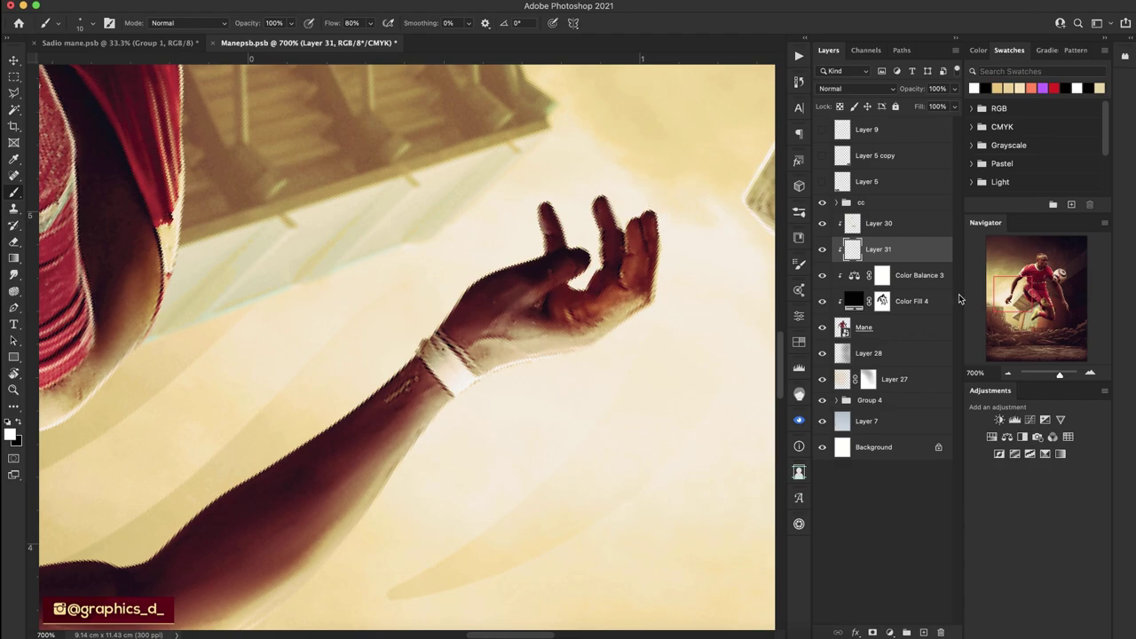
# Zoom out and straighten the canvas view to show the whole poster upright.
pyautogui.press('r')
pyautogui.moveTo(533, 267)
pyautogui.mouseDown()
pyautogui.moveTo(472, 395)
pyautogui.moveTo(463, 342)
pyautogui.moveTo(464, 405)
pyautogui.mouseUp()
pyautogui.moveTo(568, 394)
pyautogui.mouseDown()
pyautogui.moveTo(541, 397)
pyautogui.moveTo(540, 377)
pyautogui.mouseUp()
# Add a new shadow layer above Layer 28 and pick a flattened elliptical soft round brush.
pyautogui.click(1090, 373)
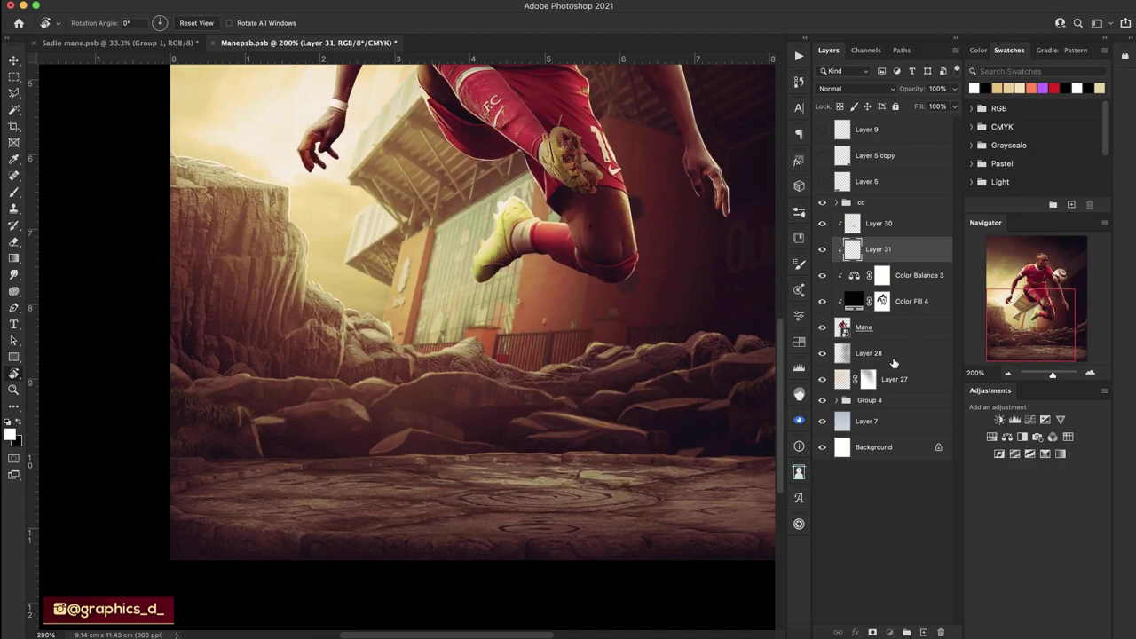
pyautogui.click(894, 363)
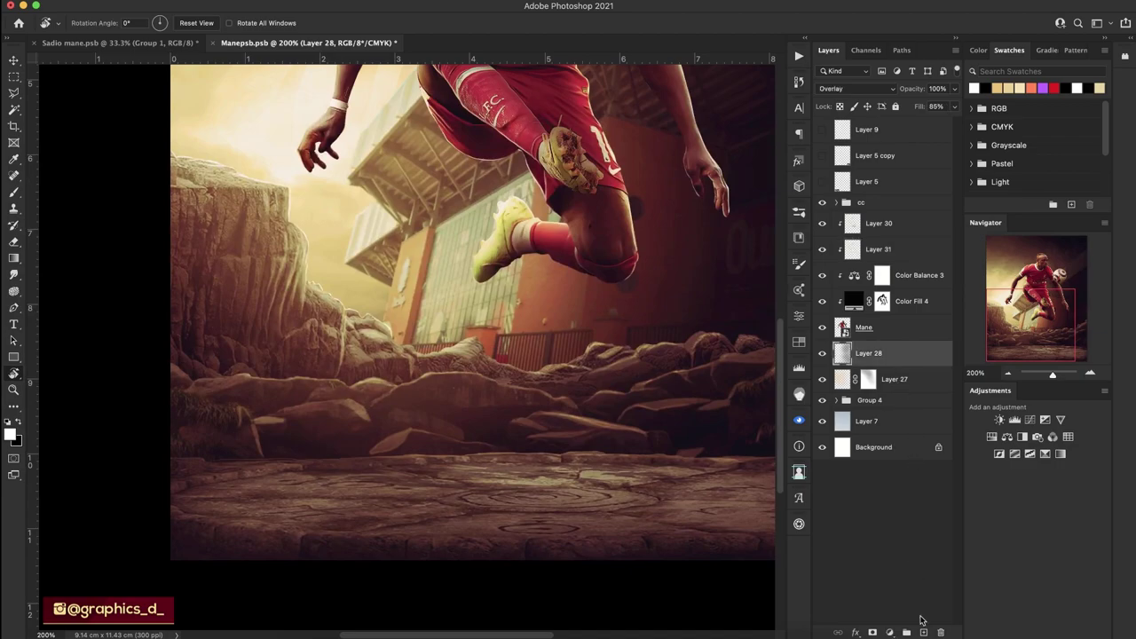
pyautogui.click(923, 632)
pyautogui.press('b')
pyautogui.rightClick(539, 339)
pyautogui.click(600, 426)
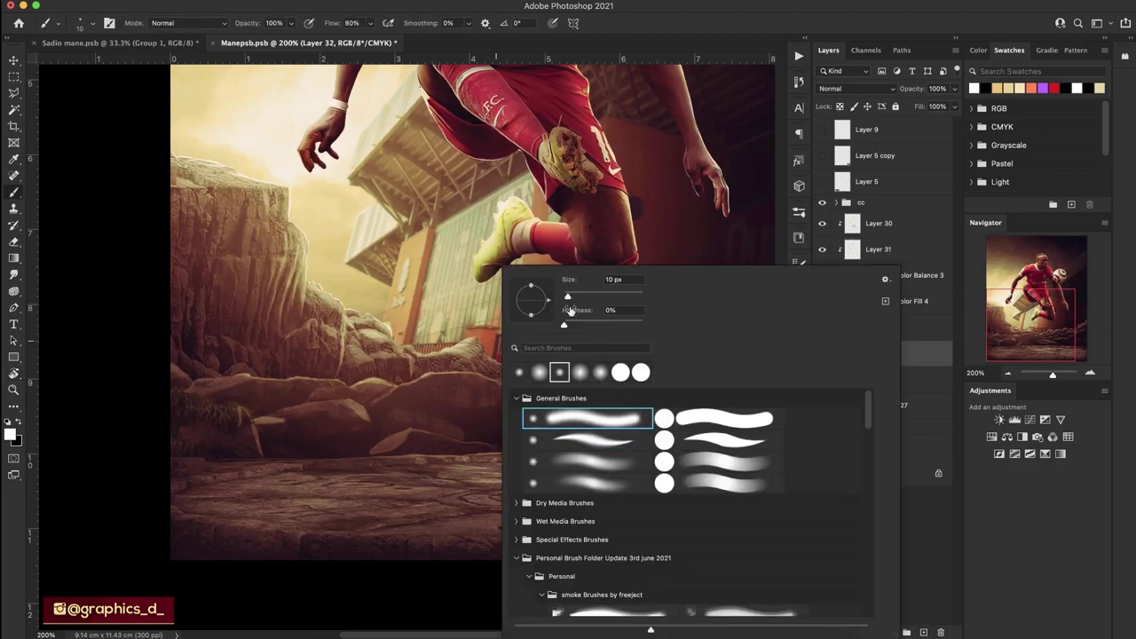
pyautogui.moveTo(533, 318)
pyautogui.mouseDown()
pyautogui.moveTo(531, 302)
pyautogui.moveTo(607, 298)
pyautogui.mouseUp()
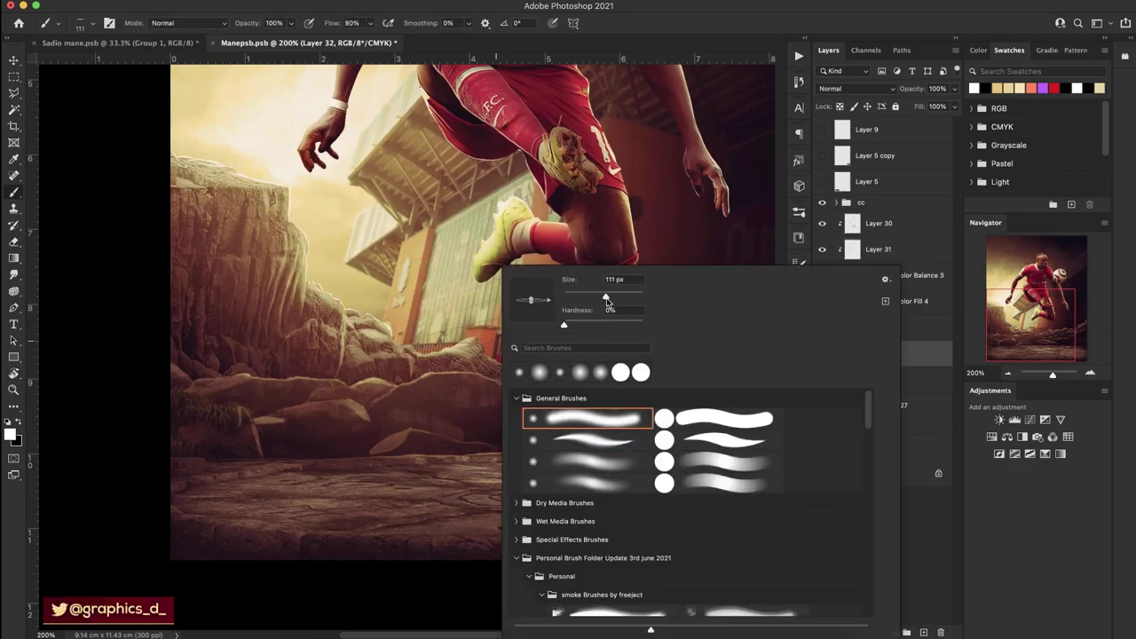
pyautogui.press('Return')
# Set the brush to 396 px and paint the ground shadow on Layer 32, fading its fill to 25%.
pyautogui.rightClick(631, 351)
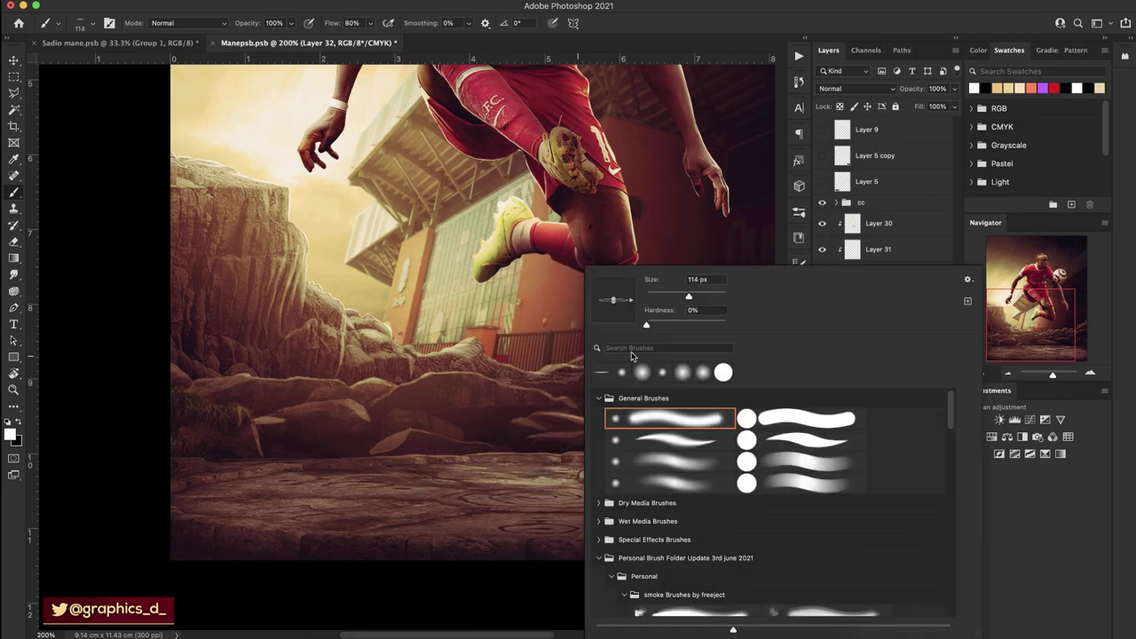
pyautogui.click(698, 280)
pyautogui.write('396')
pyautogui.press('Return')
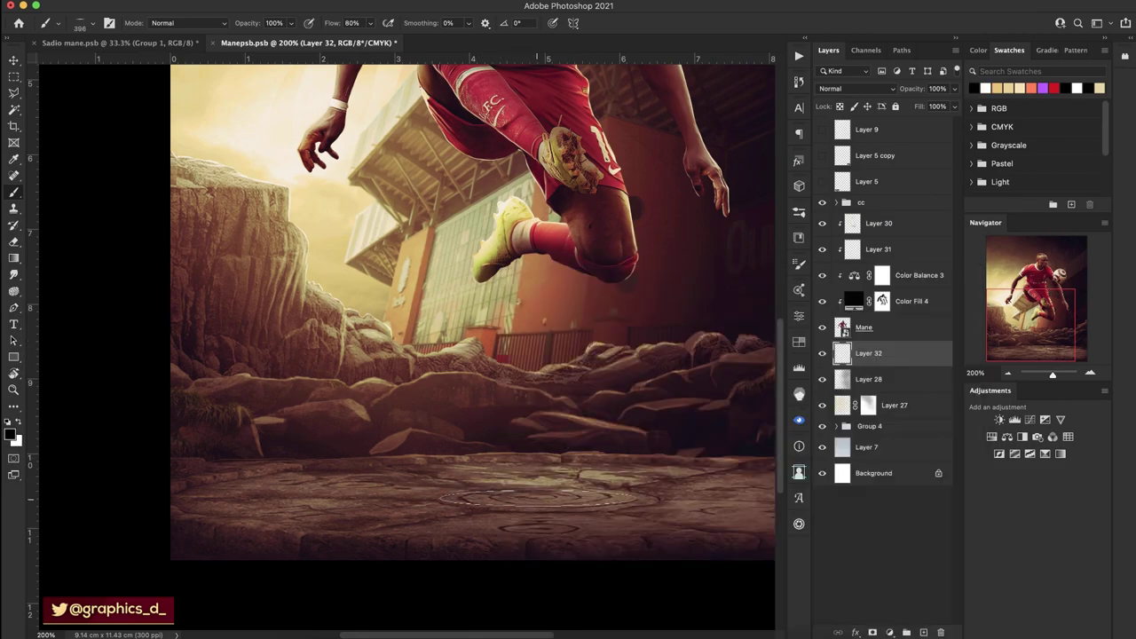
pyautogui.moveTo(537, 499)
pyautogui.mouseDown()
pyautogui.moveTo(668, 501)
pyautogui.moveTo(548, 495)
pyautogui.mouseUp()
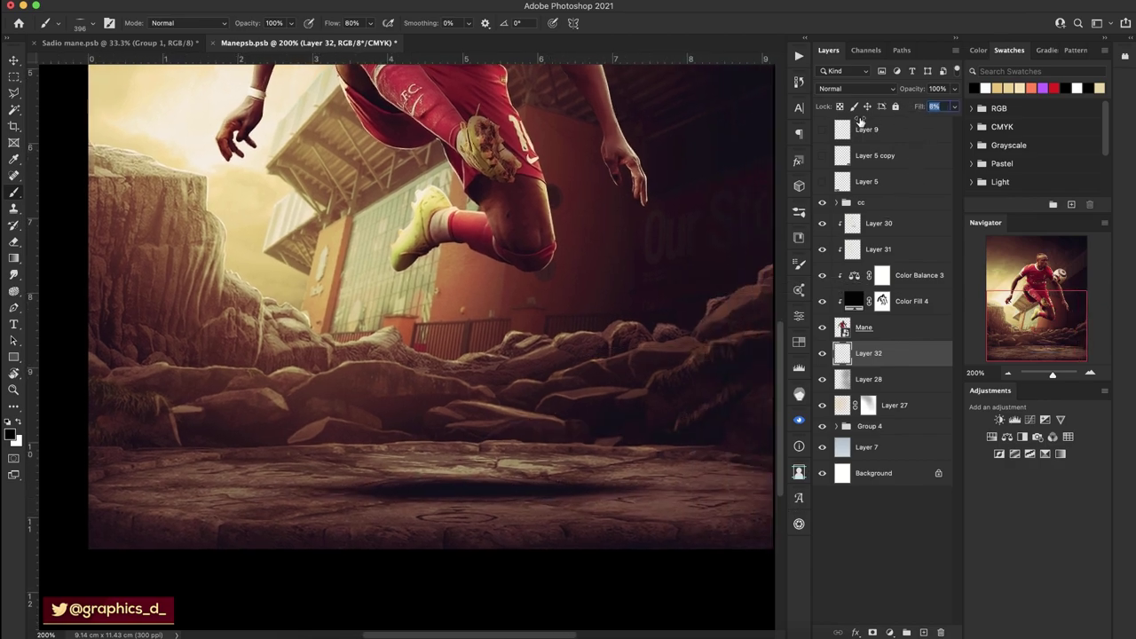
pyautogui.moveTo(918, 107); pyautogui.dragTo(873, 126)
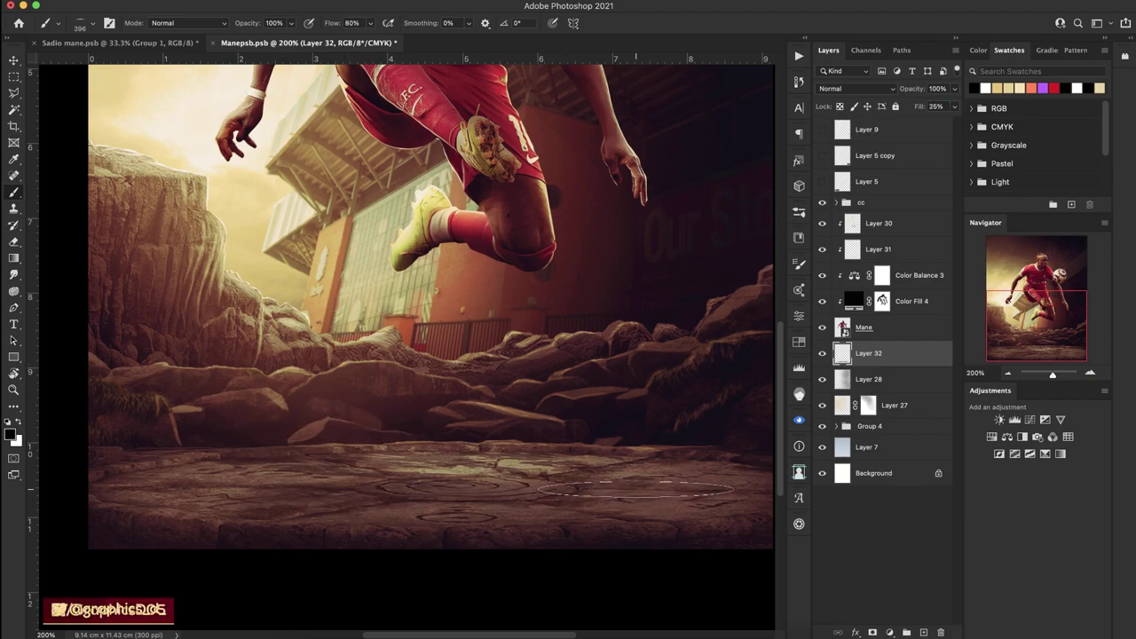
# Paint more floor shadow below the player on Layer 33 and lower its fill to 58%.
pyautogui.click(923, 632)
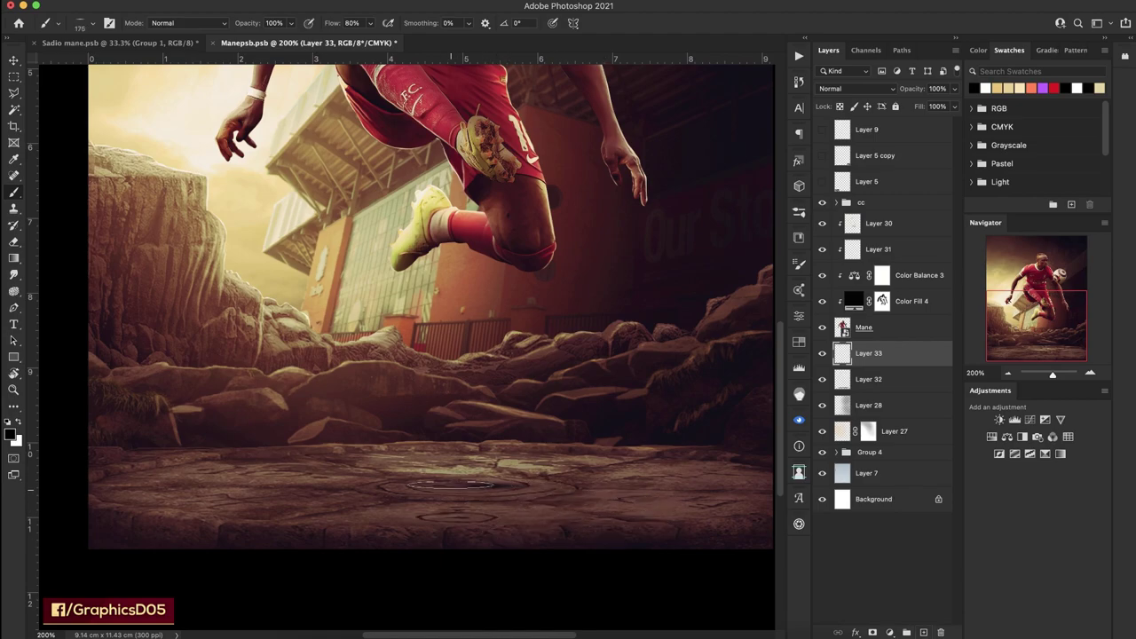
pyautogui.press(']')
pyautogui.click(474, 491)
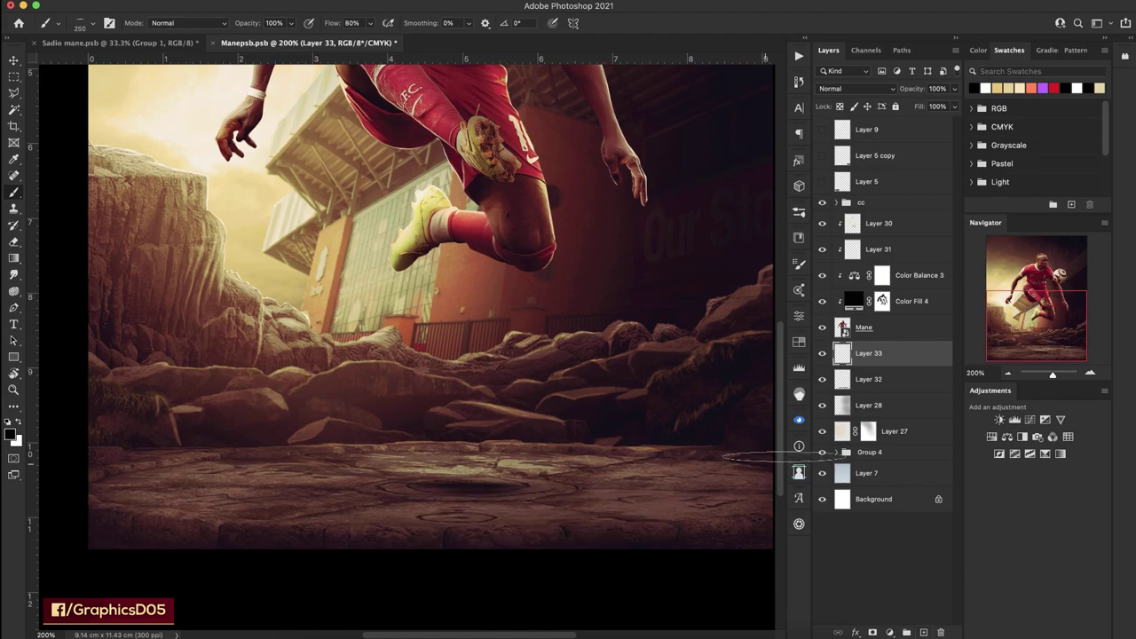
pyautogui.press('[')
pyautogui.moveTo(924, 109); pyautogui.dragTo(895, 112)
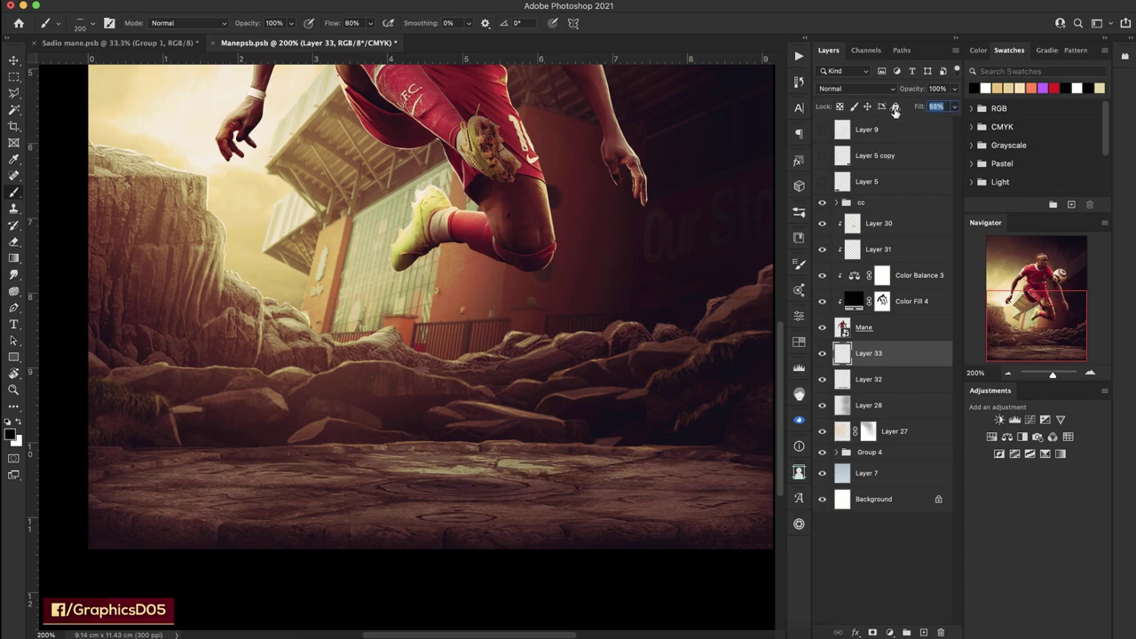
pyautogui.press('[')
pyautogui.press('[')
pyautogui.press('[')
# Dab a darker shadow under the player on a new Layer 34 and zoom out.
pyautogui.click(925, 633)
pyautogui.press('[')
pyautogui.press('[')
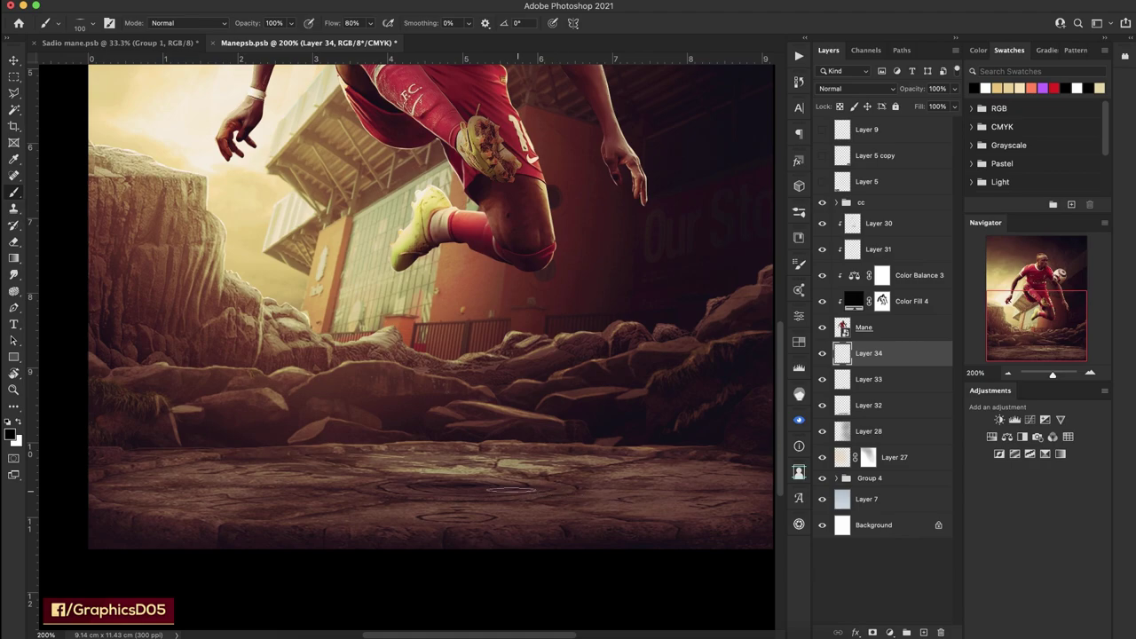
pyautogui.press(']')
pyautogui.click(463, 486)
pyautogui.moveTo(1052, 373)
pyautogui.mouseDown()
pyautogui.moveTo(1038, 376)
pyautogui.moveTo(1051, 380)
pyautogui.mouseUp()
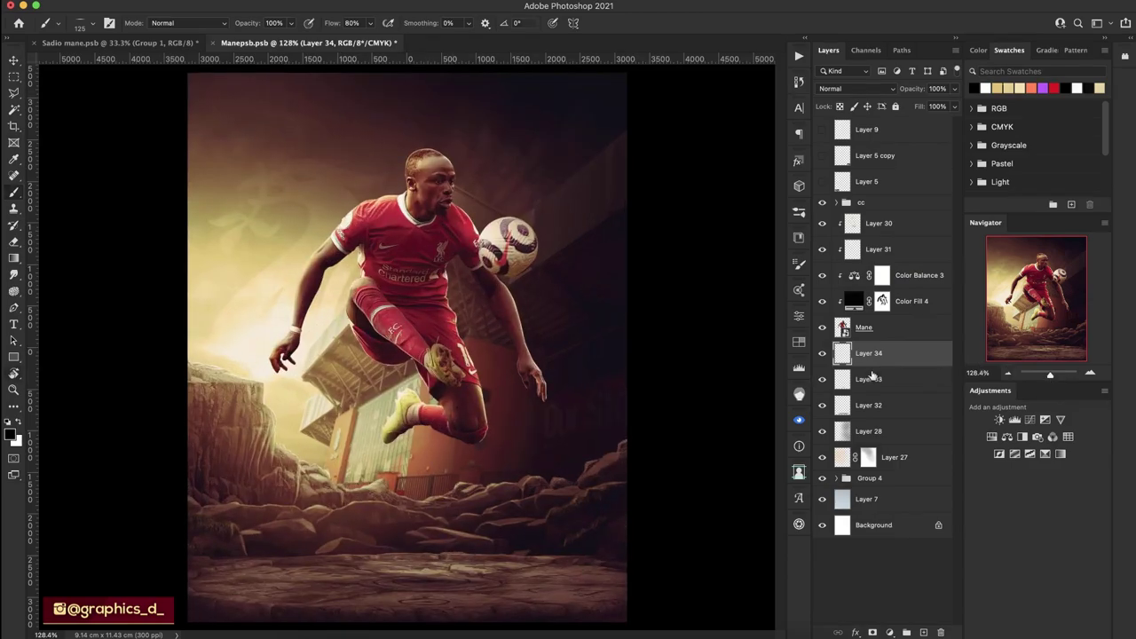
# Group the three shadow Layers 32–34 into Group 5.
pyautogui.press('r')
pyautogui.moveTo(473, 319)
pyautogui.mouseDown()
pyautogui.moveTo(425, 277)
pyautogui.moveTo(516, 215)
pyautogui.mouseUp()
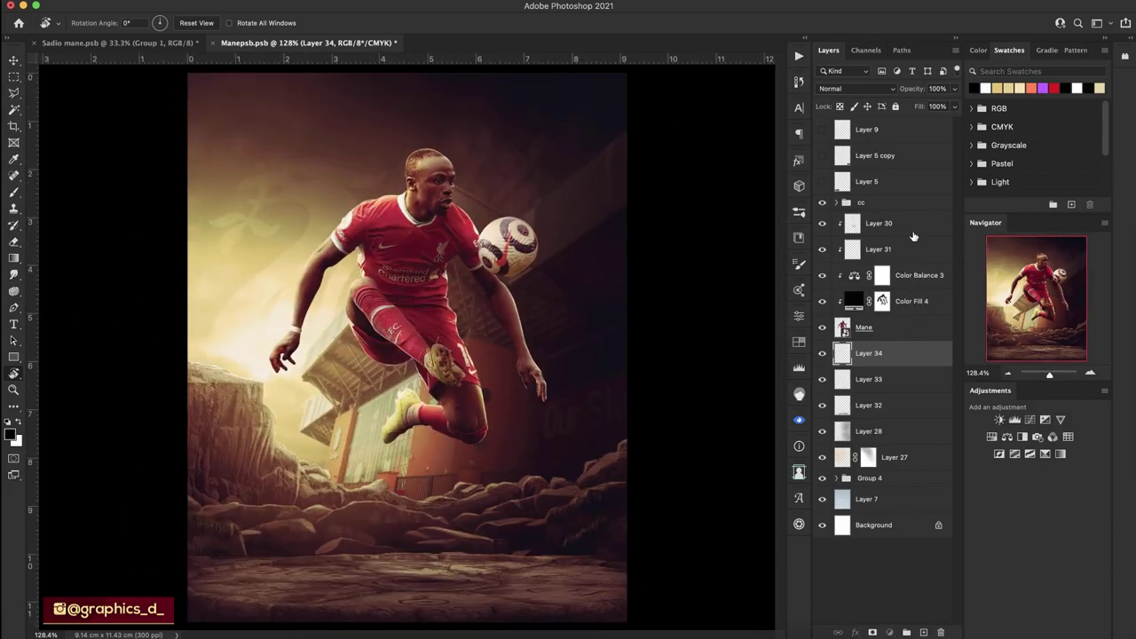
pyautogui.keyDown('shift'); pyautogui.click(912, 232); pyautogui.keyUp('shift')
pyautogui.keyDown('shift'); pyautogui.click(884, 442); pyautogui.keyUp('shift')
pyautogui.keyDown('shift'); pyautogui.click(907, 407); pyautogui.keyUp('shift')
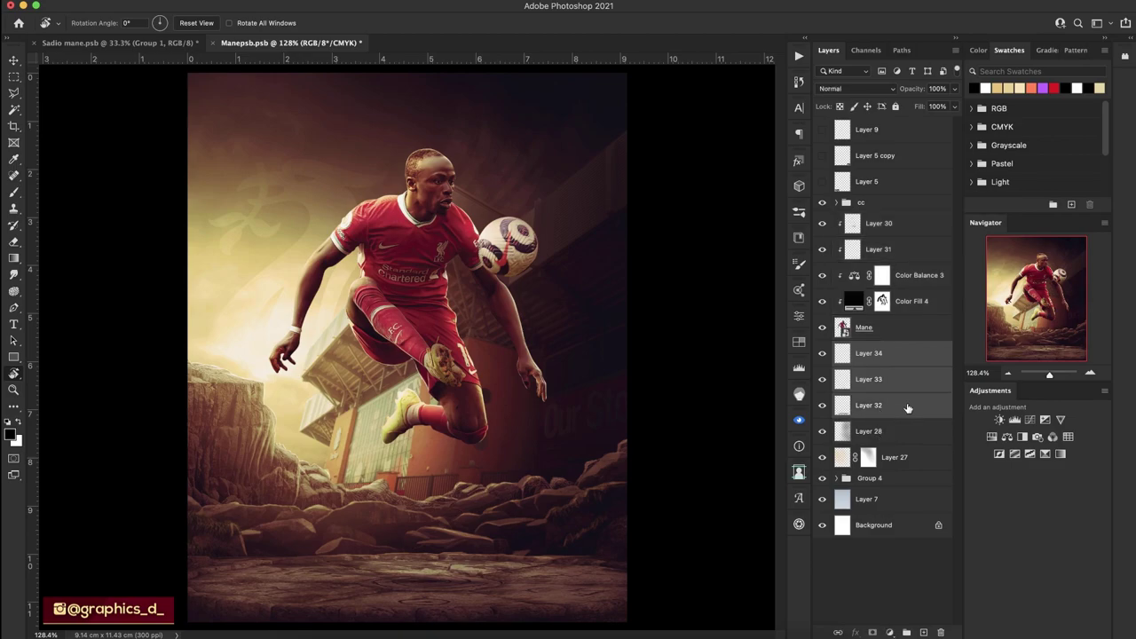
pyautogui.hotkey('ctrl', 'g')
# Group the Mane layer through Layer 30 into Group 6, reset the view upright and save.
pyautogui.click(909, 328)
pyautogui.keyDown('shift'); pyautogui.click(910, 227); pyautogui.keyUp('shift')
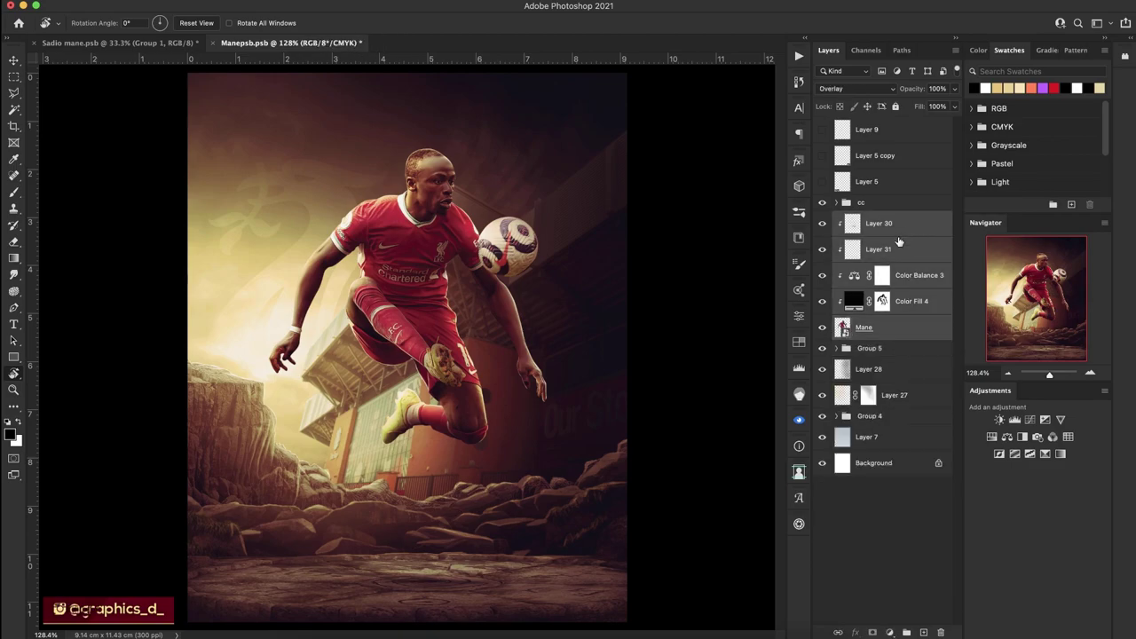
pyautogui.hotkey('ctrl', 'g')
pyautogui.moveTo(454, 252)
pyautogui.mouseDown()
pyautogui.moveTo(411, 295)
pyautogui.moveTo(454, 211)
pyautogui.mouseUp()
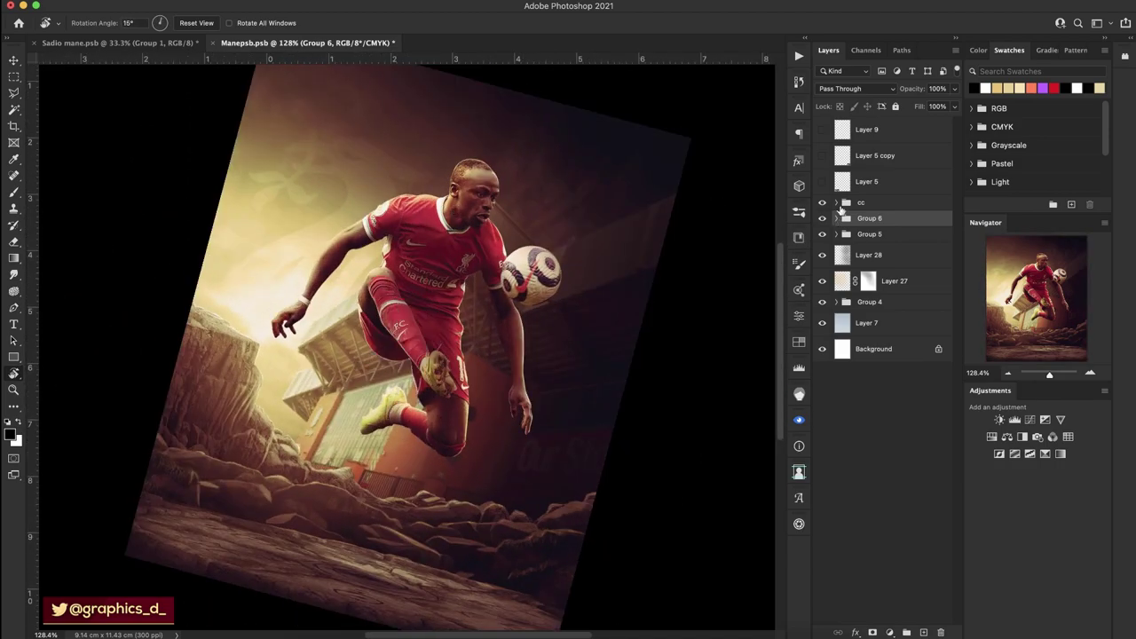
pyautogui.press('Escape')
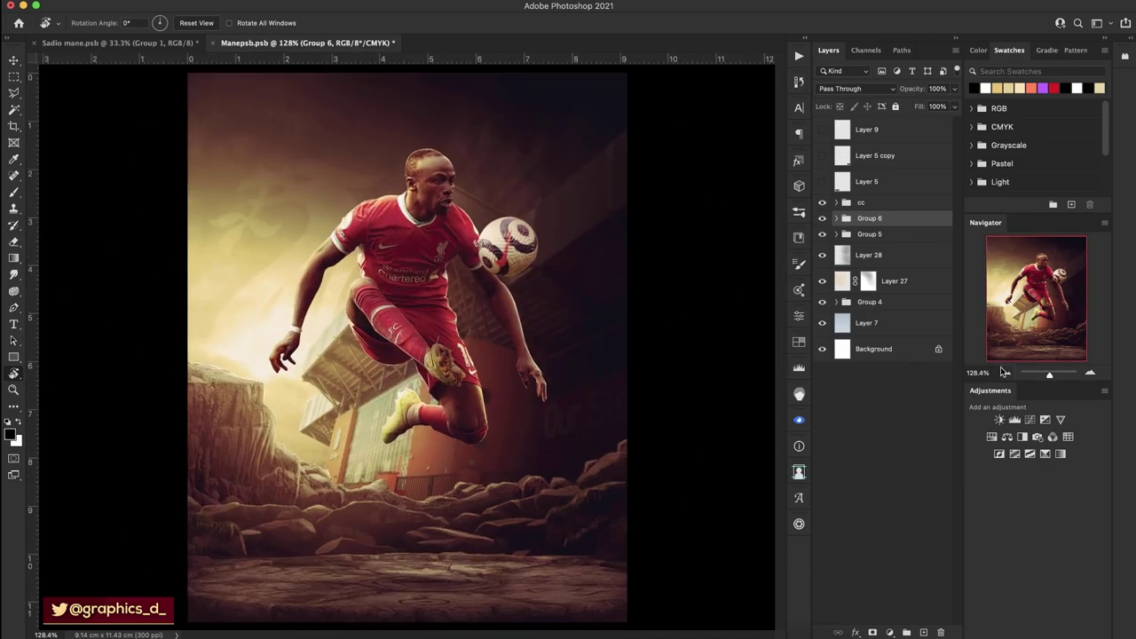
pyautogui.hotkey('ctrl', 's')
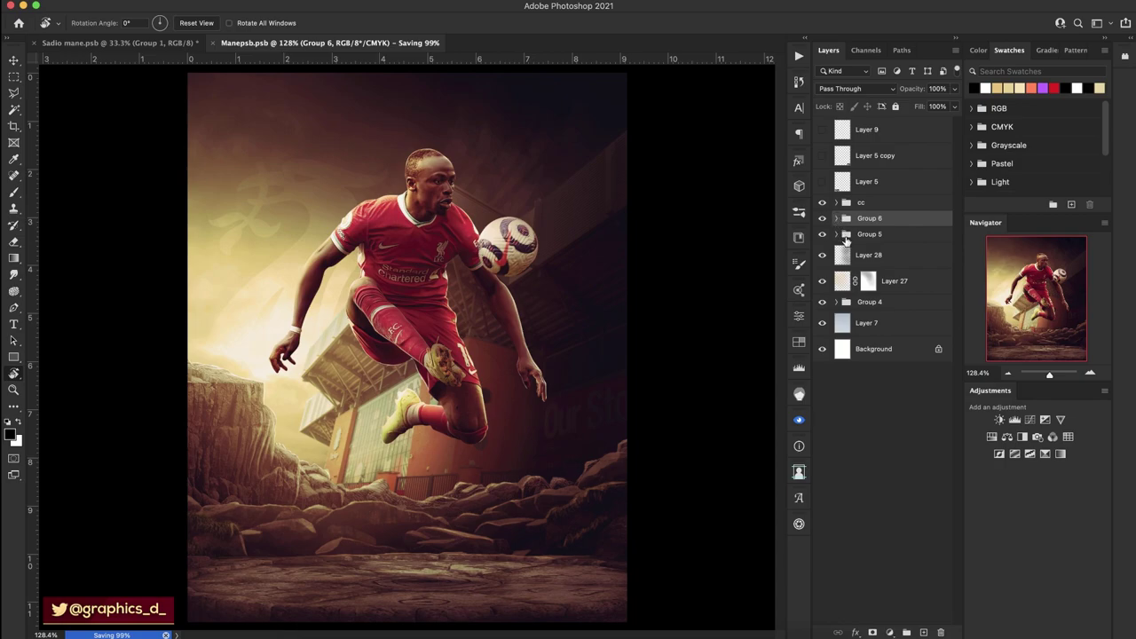
pyautogui.click(836, 219)
pyautogui.click(901, 265)
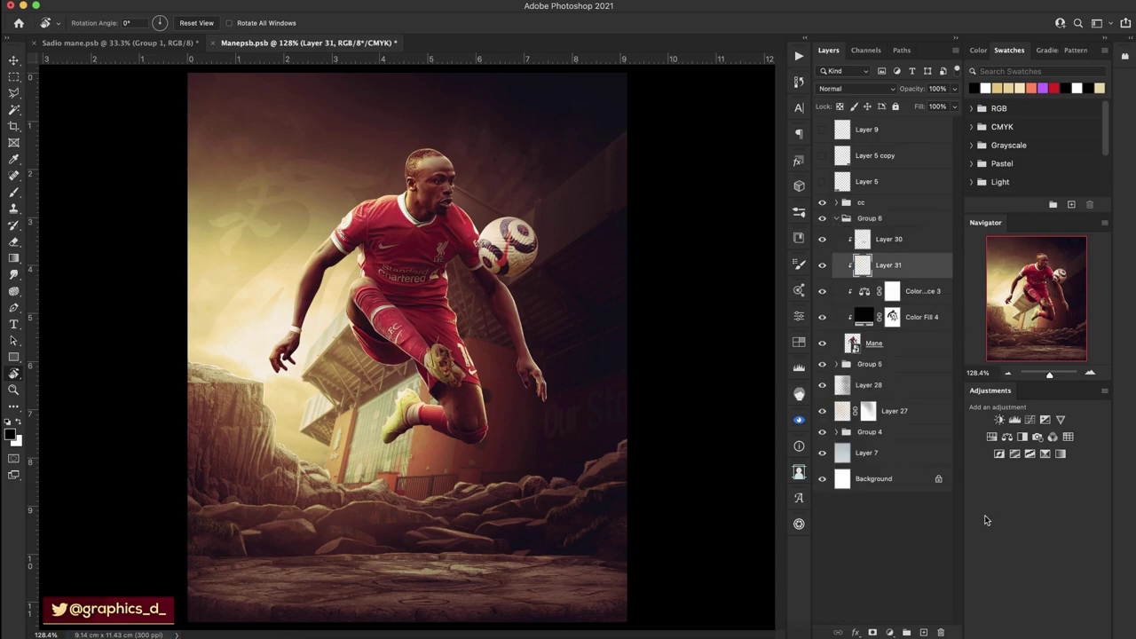
# Add Layer 35 set to Overlay and prepare a soft 38 px low-flow brush.
pyautogui.click(923, 632)
pyautogui.hotkey('ctrl', '+')
pyautogui.hotkey('ctrl', '+')
pyautogui.hotkey('ctrl', '+')
pyautogui.press('b')
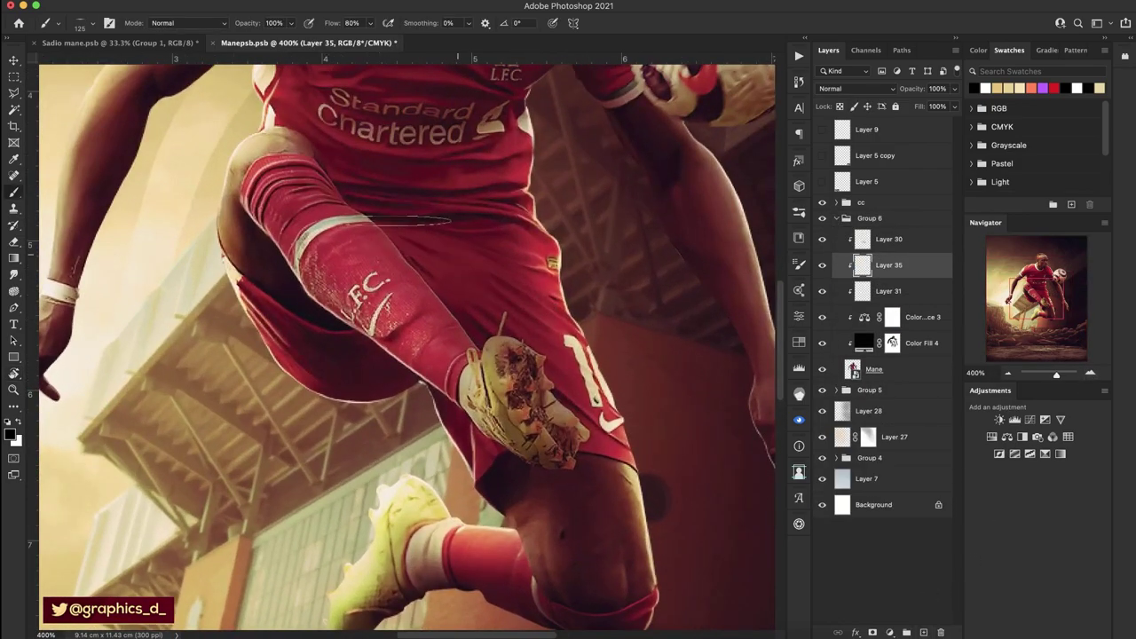
pyautogui.rightClick(413, 224)
pyautogui.click(488, 255)
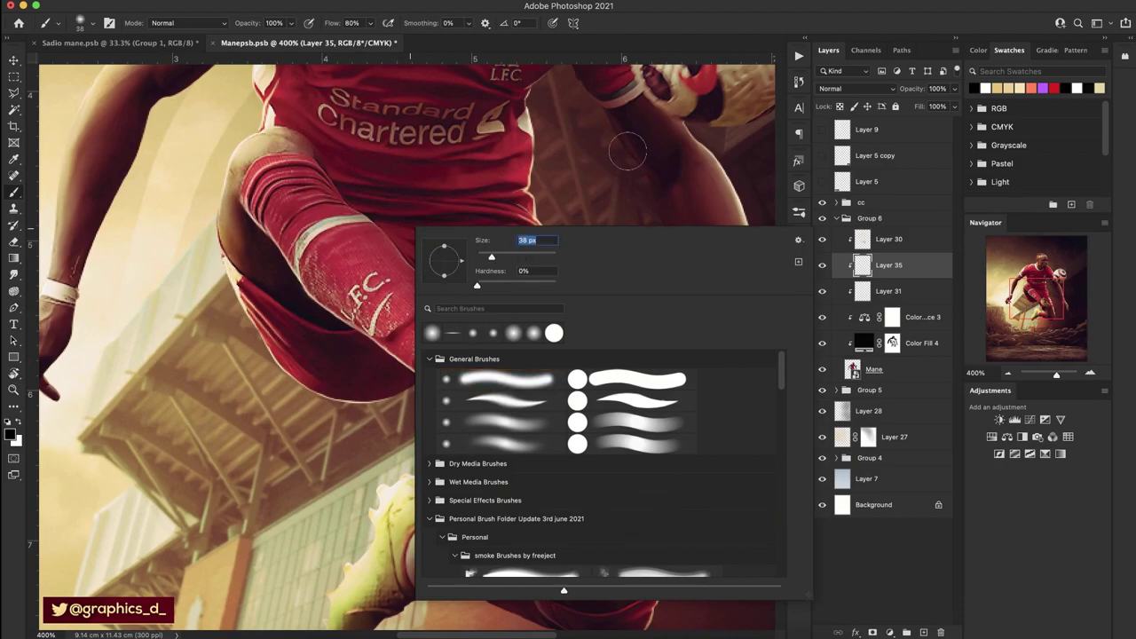
pyautogui.press('Return')
pyautogui.scroll(5, 443, 266)
pyautogui.moveTo(328, 23); pyautogui.dragTo(307, 32)
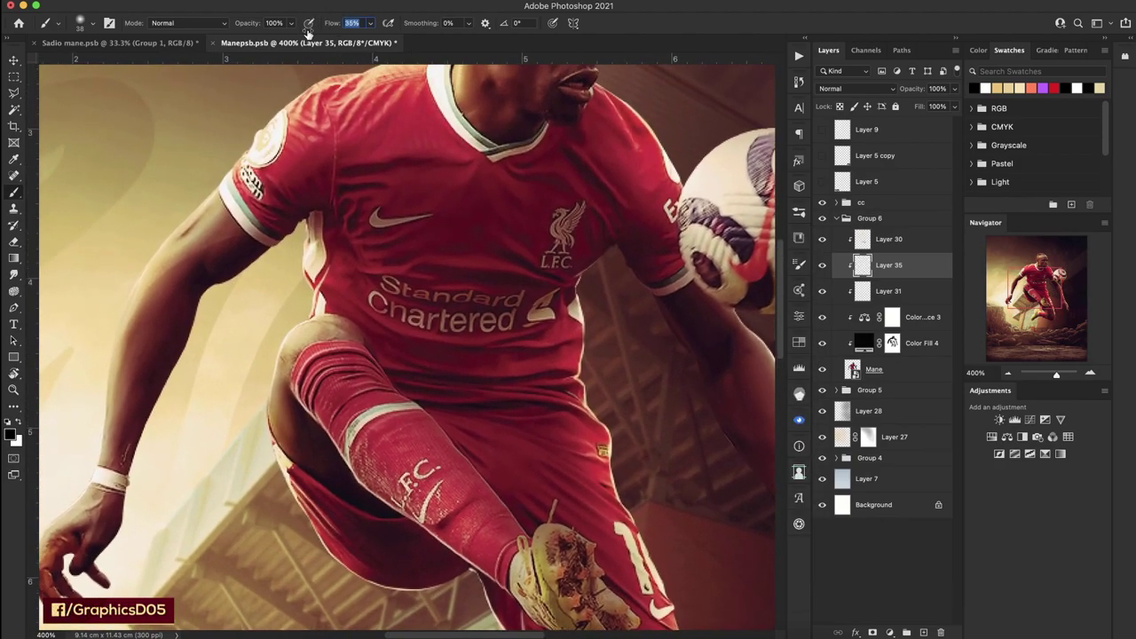
pyautogui.write('8')
pyautogui.click(825, 89)
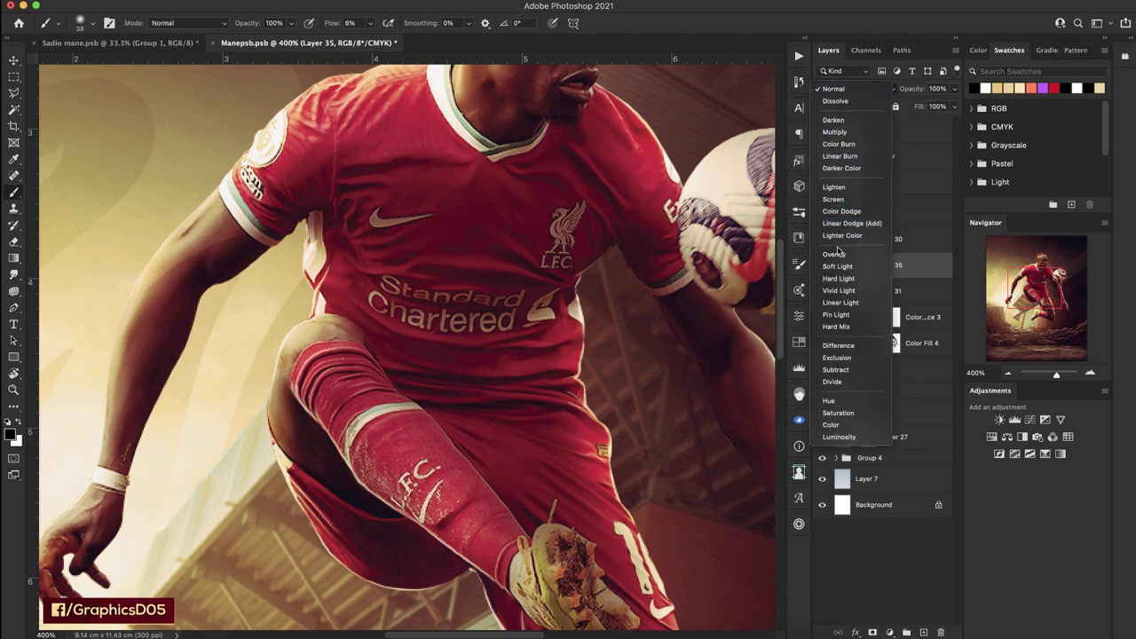
pyautogui.click(838, 251)
# Brighten the shin sock with a white 28 px brush, then drop to 19 px at 1% flow.
pyautogui.rightClick(481, 245)
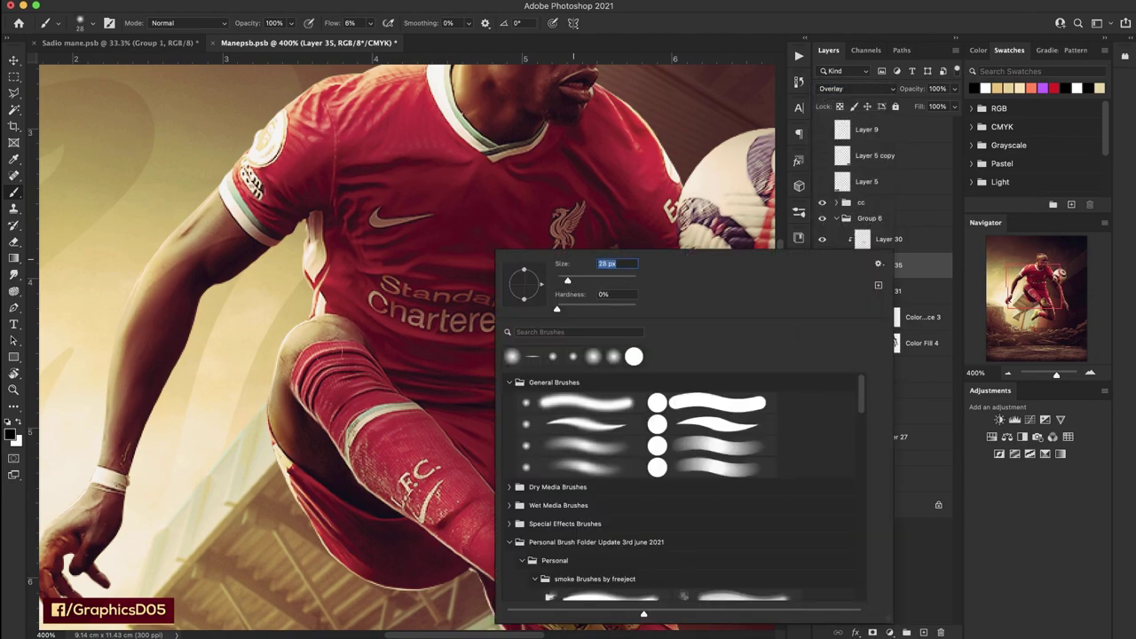
pyautogui.press('Return')
pyautogui.press('x')
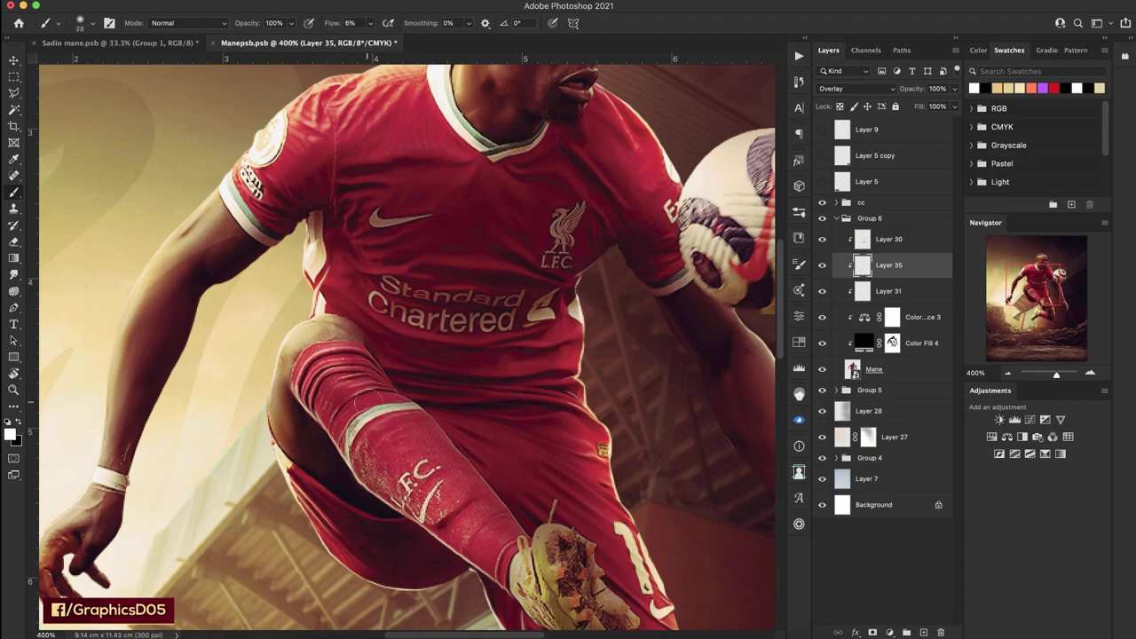
pyautogui.moveTo(341, 363); pyautogui.dragTo(498, 516)
pyautogui.scroll(-5, 498, 516)
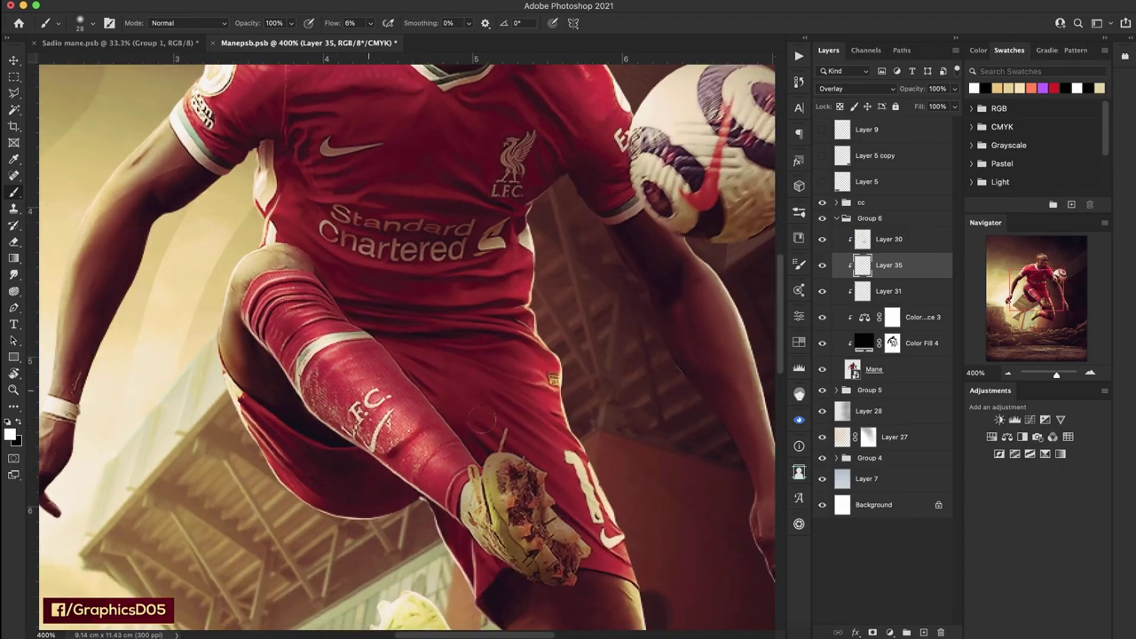
pyautogui.rightClick(488, 271)
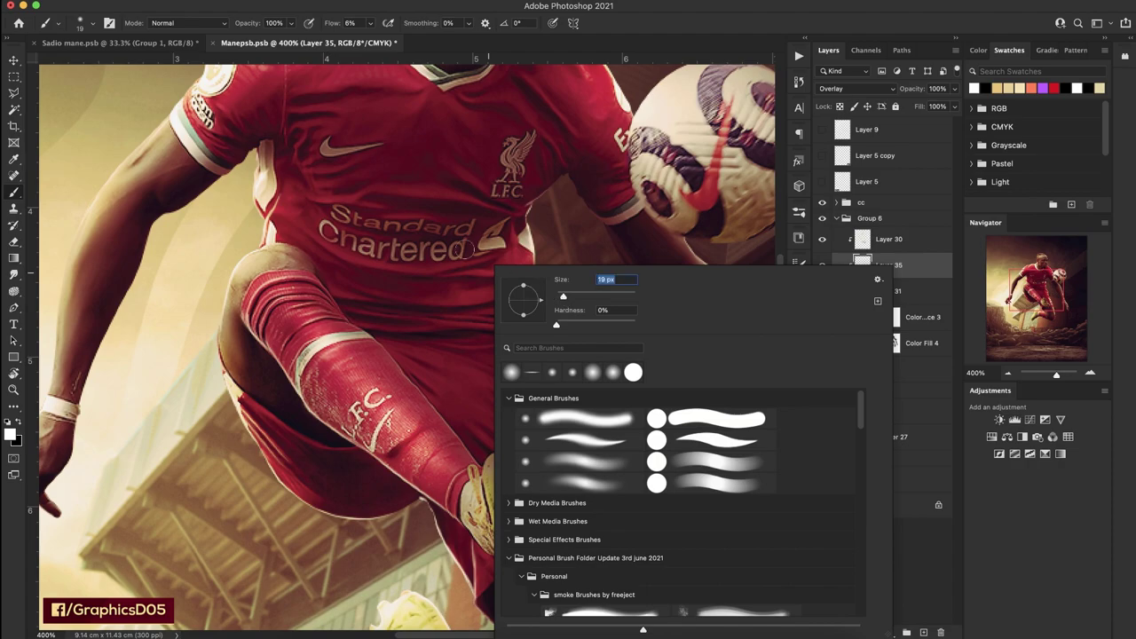
pyautogui.press('Return')
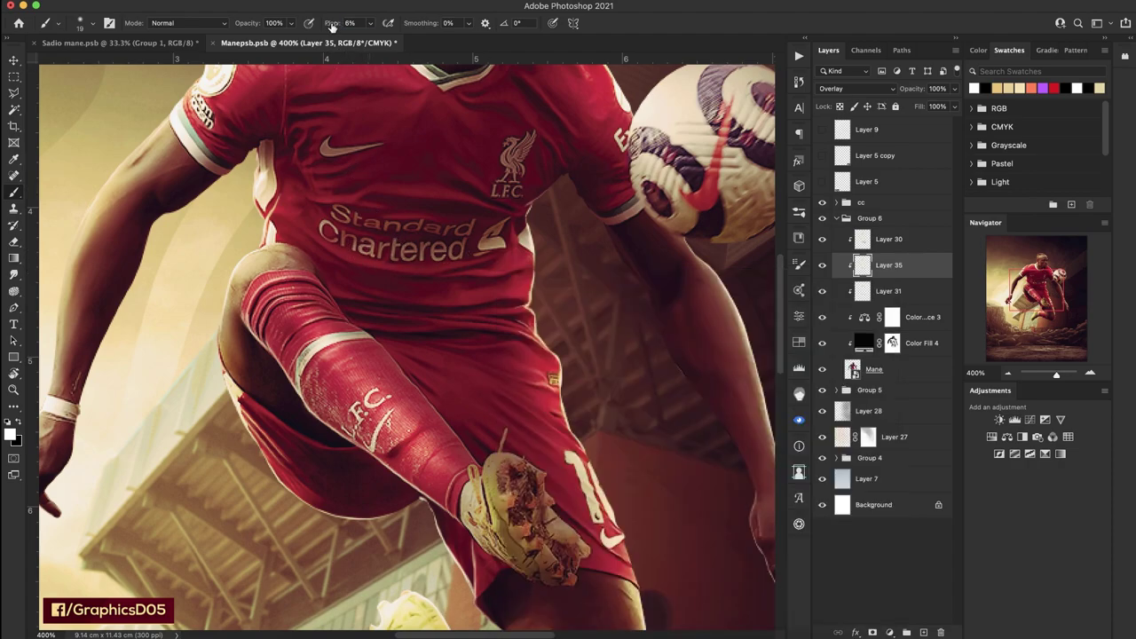
pyautogui.moveTo(331, 27); pyautogui.dragTo(324, 26)
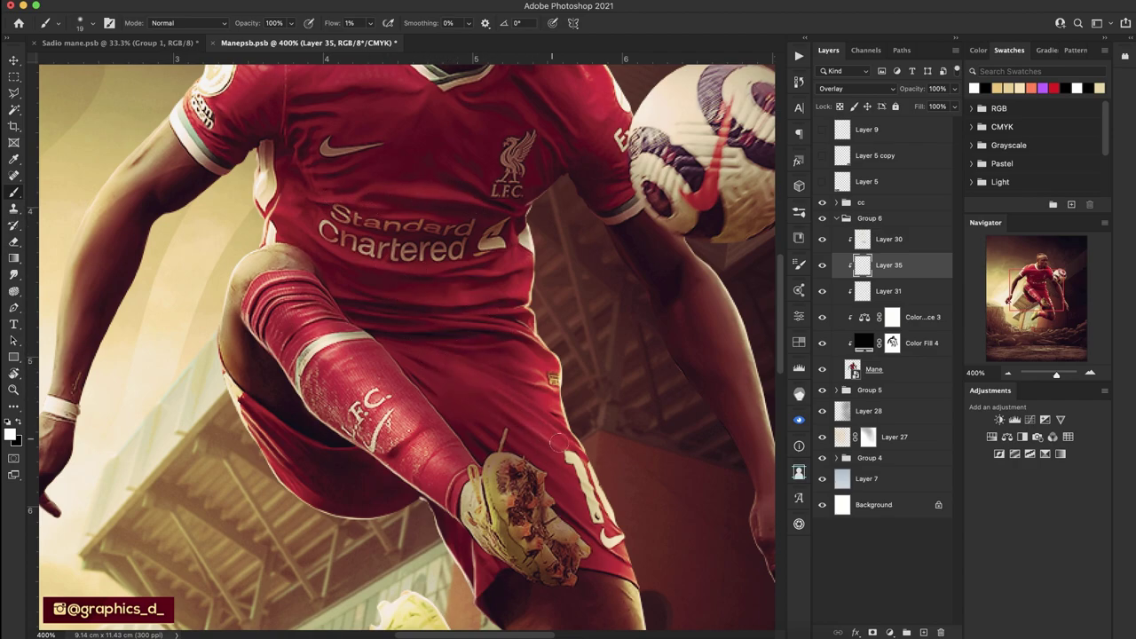
# Toggle the painting colour between white and black and frame the lower leg and right arm.
pyautogui.press('x')
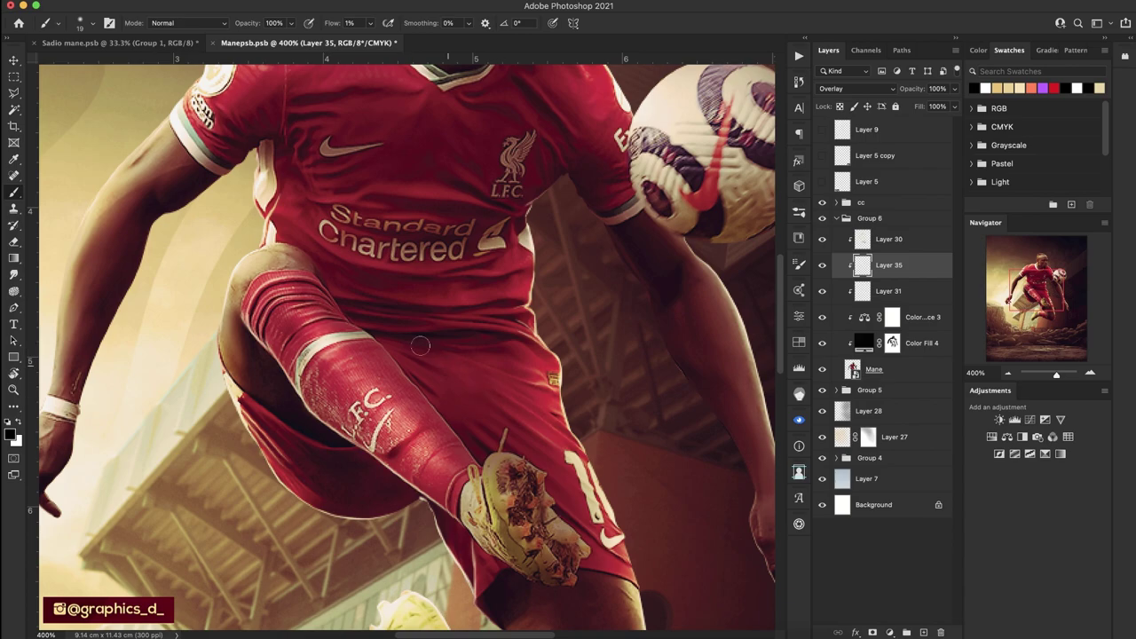
pyautogui.press('x')
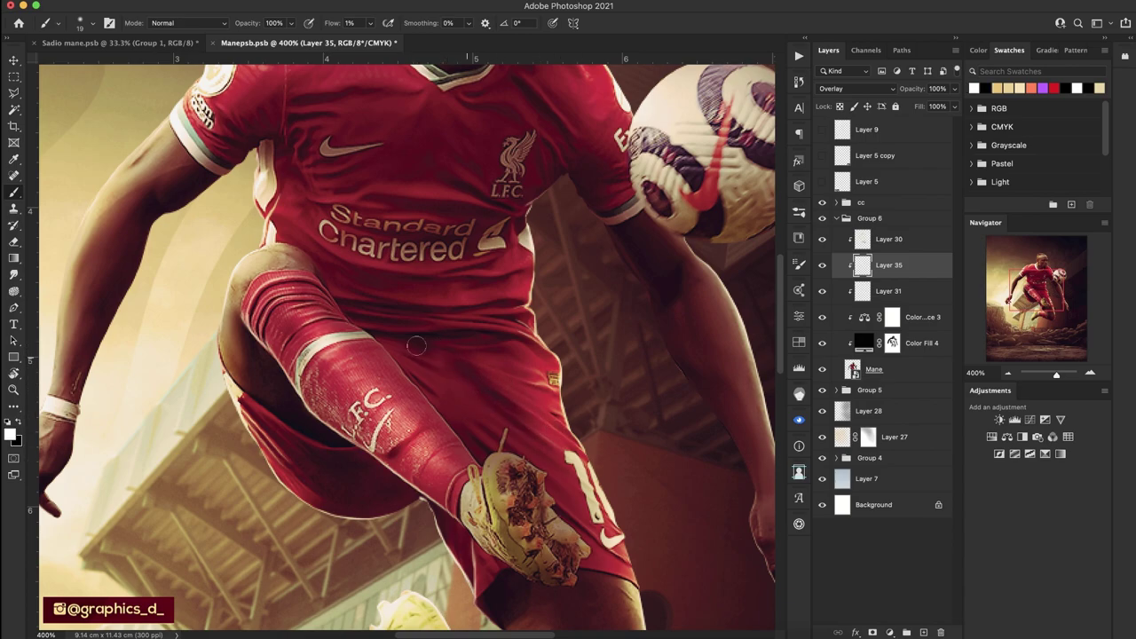
pyautogui.press('x')
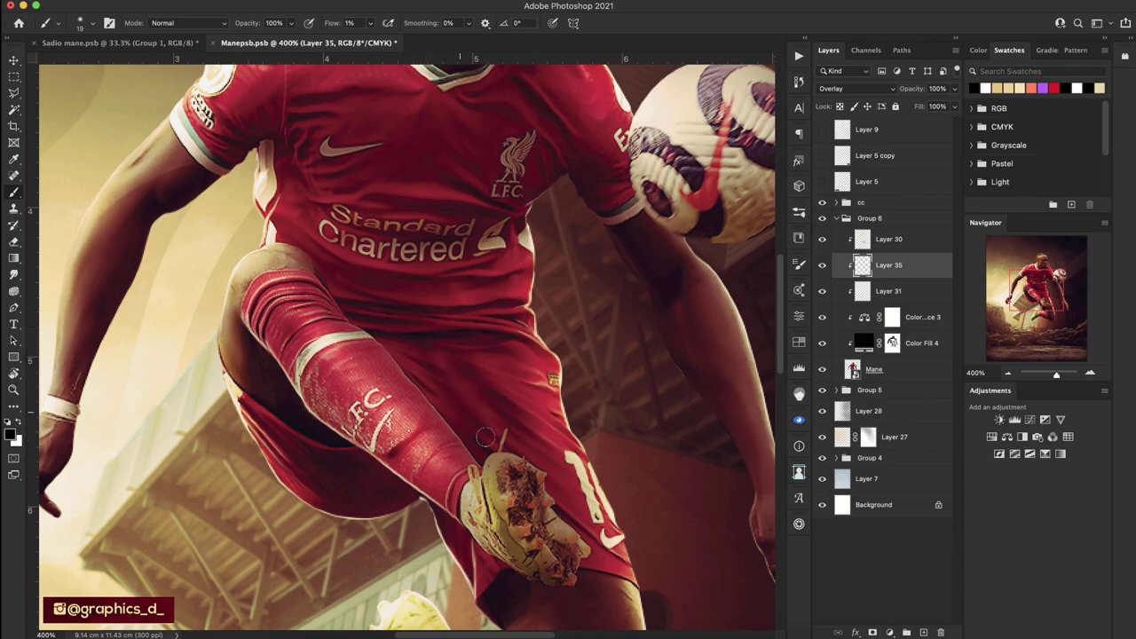
pyautogui.press('x')
pyautogui.moveTo(586, 505)
pyautogui.mouseDown()
pyautogui.moveTo(480, 372)
pyautogui.moveTo(530, 471)
pyautogui.mouseUp()
pyautogui.press('x')
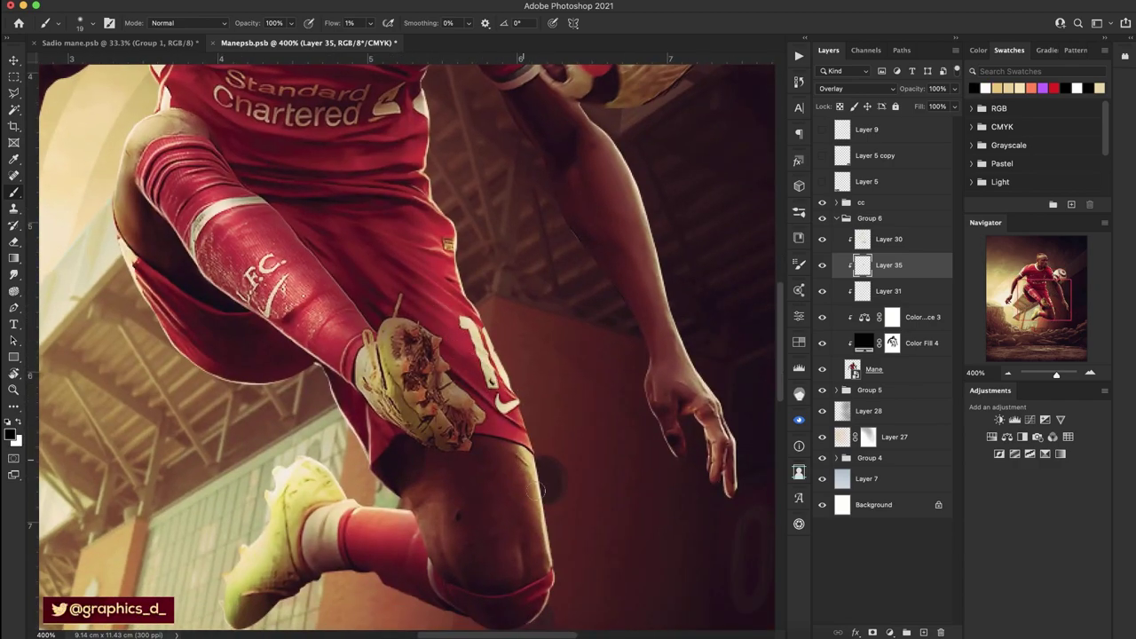
pyautogui.press('x')
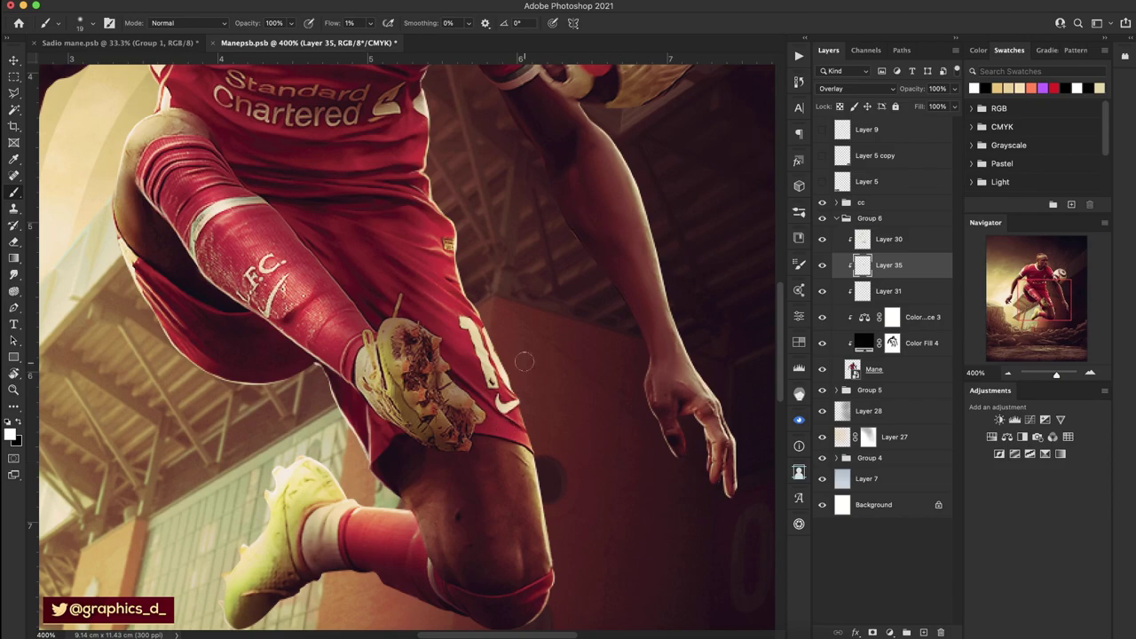
pyautogui.rightClick(524, 362)
pyautogui.press('Return')
# Paint white highlights along the shorts' left edge and the leg and arm edges.
pyautogui.scroll(-3, 497, 550)
pyautogui.hscroll(-3, 444, 444)
pyautogui.scroll(3, 411, 379)
pyautogui.hscroll(-2, 444, 391)
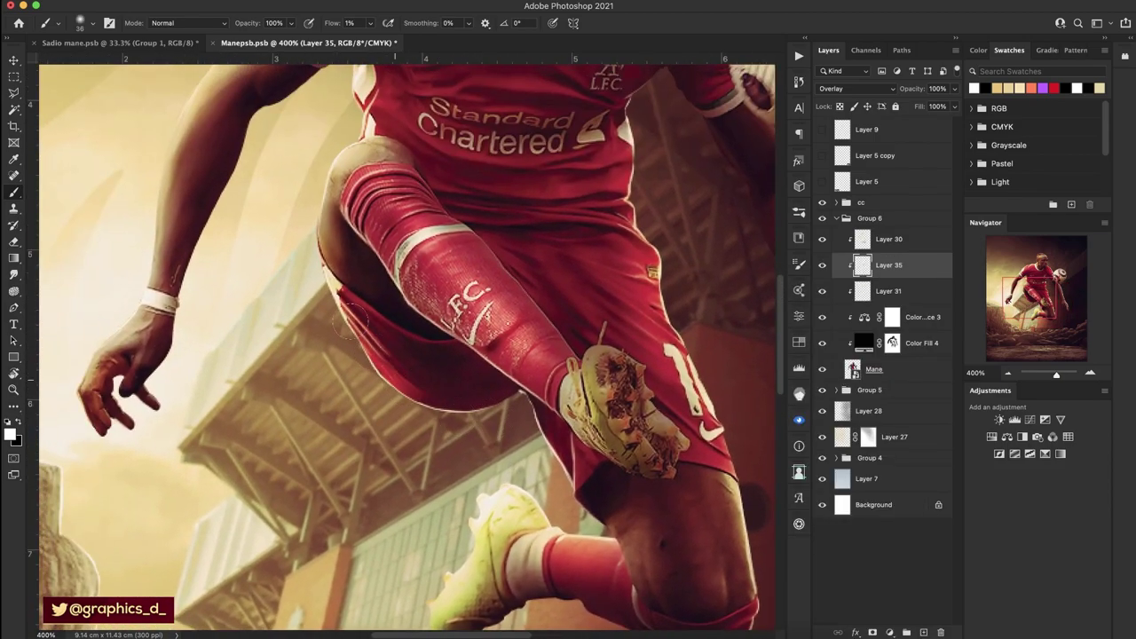
pyautogui.moveTo(350, 320)
pyautogui.mouseDown()
pyautogui.moveTo(328, 227)
pyautogui.moveTo(336, 173)
pyautogui.mouseUp()
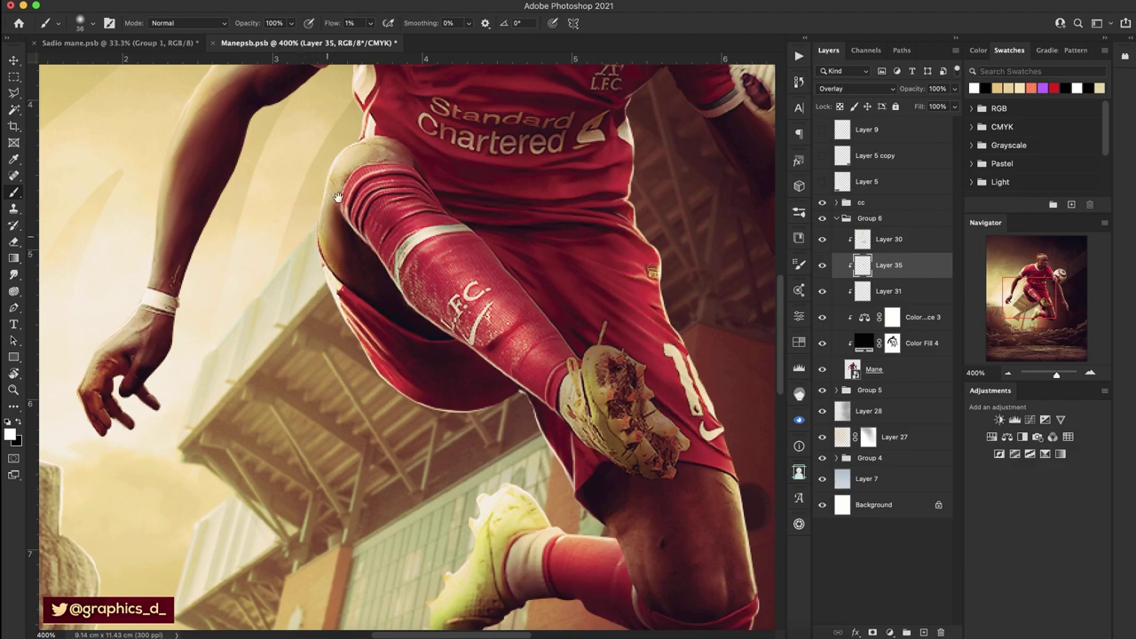
pyautogui.scroll(5, 399, 355)
pyautogui.hscroll(-2, 399, 355)
pyautogui.moveTo(267, 342)
pyautogui.mouseDown()
pyautogui.moveTo(250, 400)
pyautogui.moveTo(322, 296)
pyautogui.moveTo(400, 260)
pyautogui.moveTo(421, 213)
pyautogui.moveTo(536, 177)
pyautogui.moveTo(622, 199)
pyautogui.mouseUp()
pyautogui.press('x')
# Lighten the forehead and cheek with white, and darken under the chin and neck with black.
pyautogui.scroll(3, 586, 204)
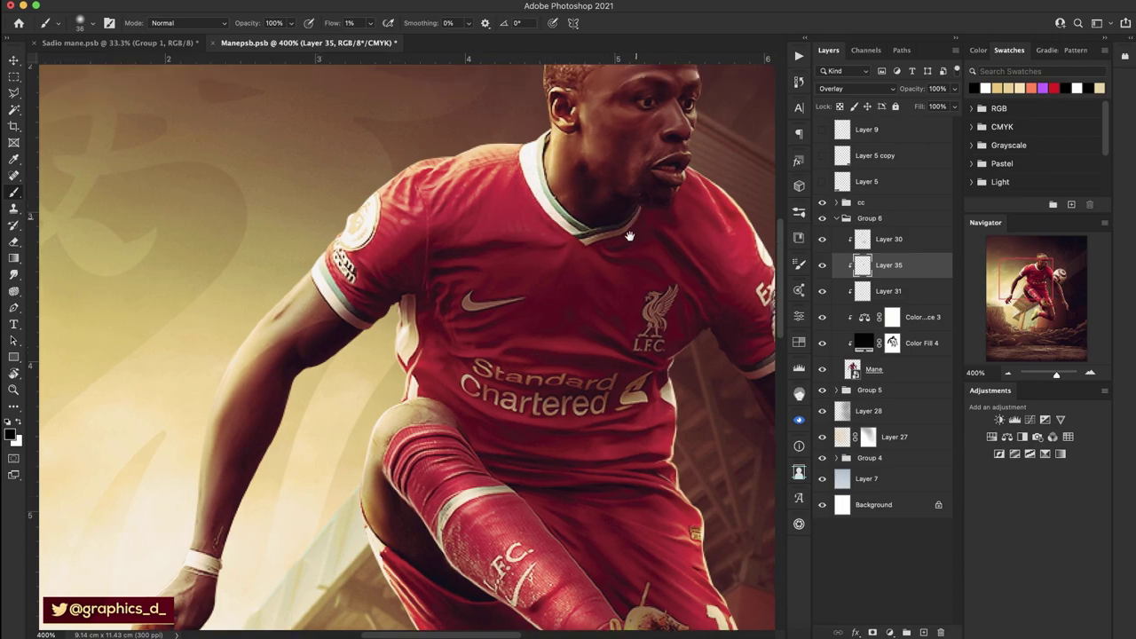
pyautogui.scroll(3, 568, 213)
pyautogui.press('x')
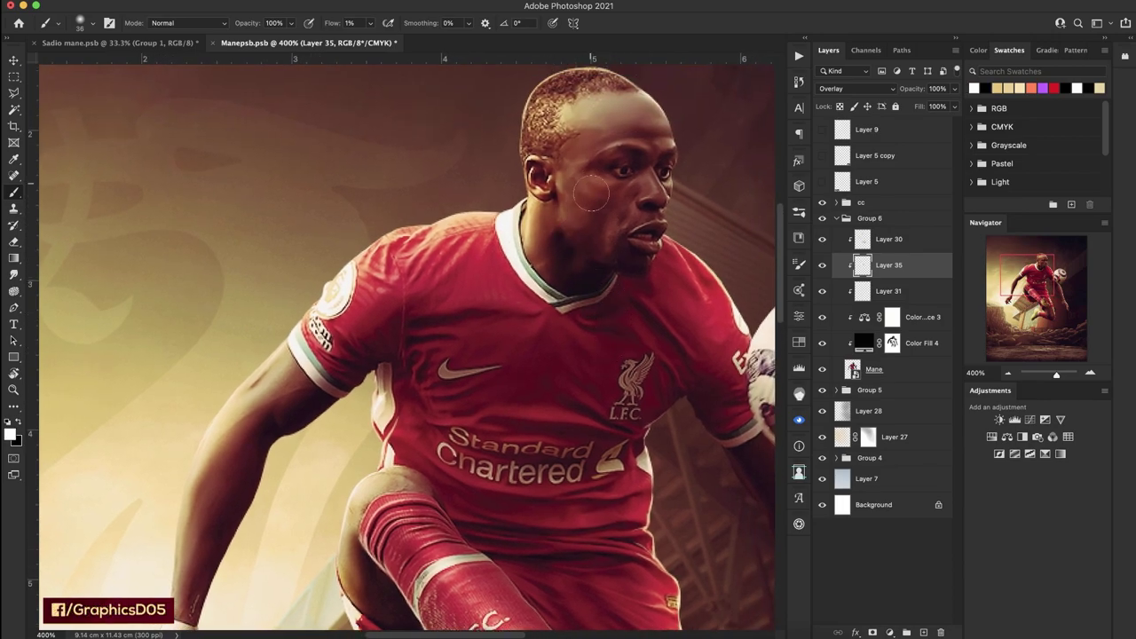
pyautogui.moveTo(591, 192); pyautogui.dragTo(620, 227)
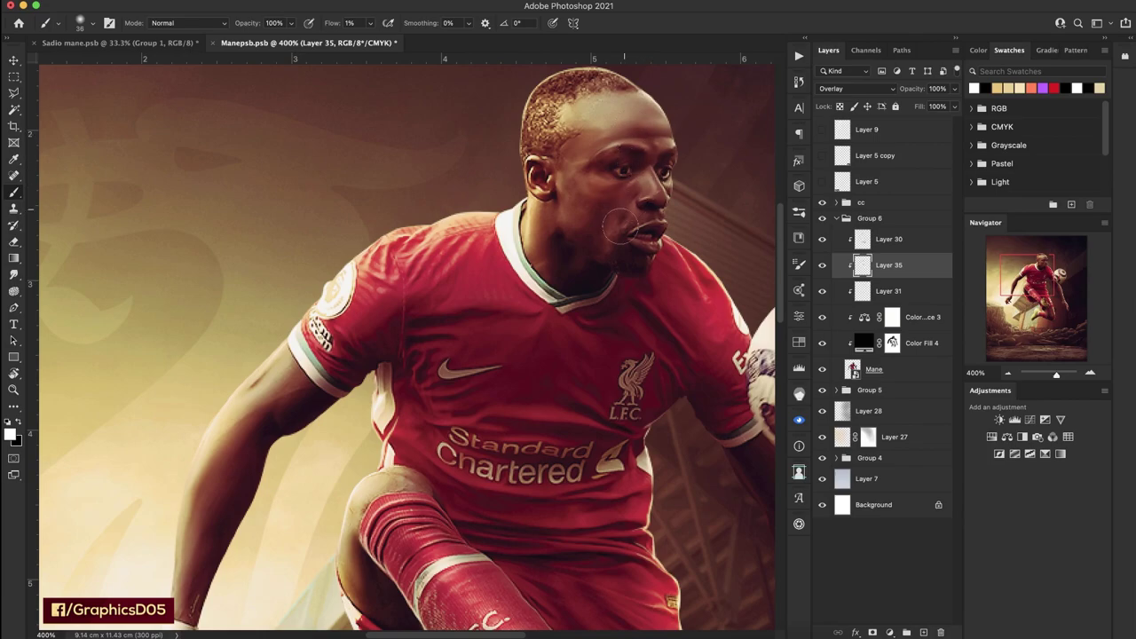
pyautogui.press('x')
pyautogui.moveTo(616, 286)
pyautogui.mouseDown()
pyautogui.moveTo(591, 299)
pyautogui.moveTo(618, 363)
pyautogui.moveTo(658, 292)
pyautogui.mouseUp()
# Switch painting colours and pan down to the lower leg and boot.
pyautogui.press('x')
pyautogui.hscroll(5, 658, 292)
pyautogui.scroll(-1, 658, 292)
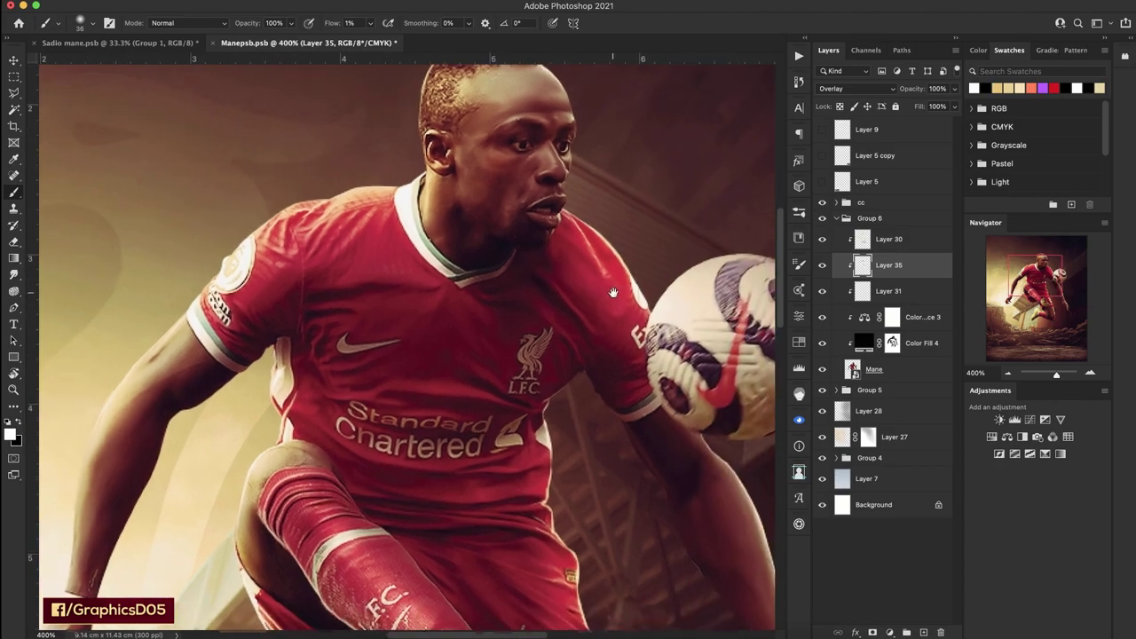
pyautogui.press('x')
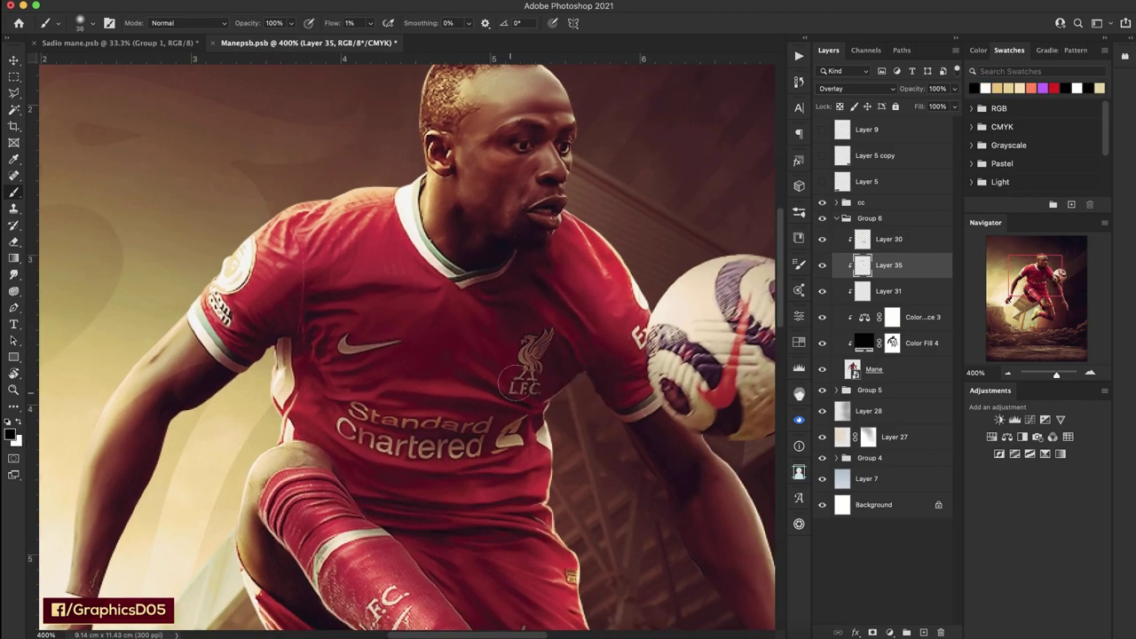
pyautogui.scroll(-3, 571, 351)
pyautogui.hscroll(2, 571, 350)
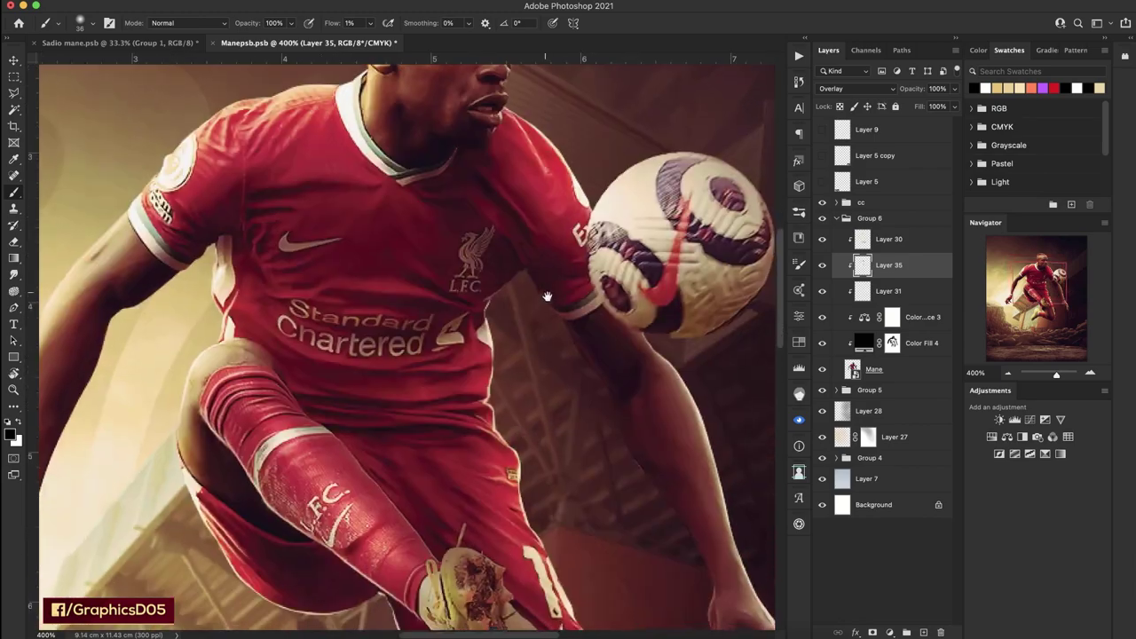
pyautogui.moveTo(622, 443); pyautogui.dragTo(491, 186)
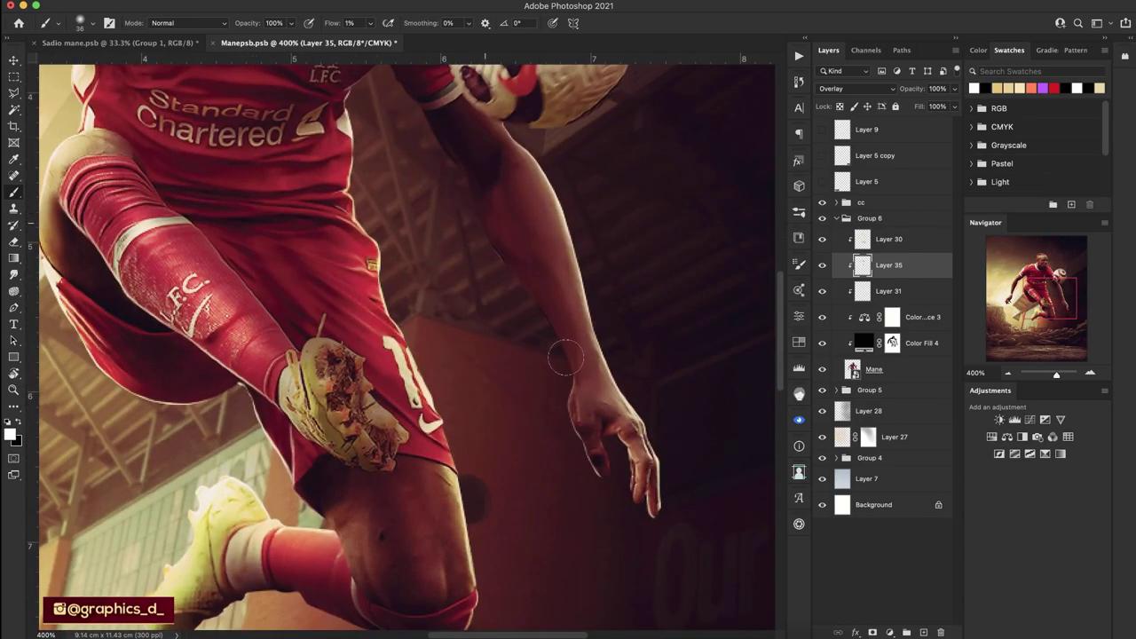
# Darken the shadow under the red sock with black, then view the artwork at 100%.
pyautogui.scroll(3, 554, 401)
pyautogui.hscroll(-2, 554, 401)
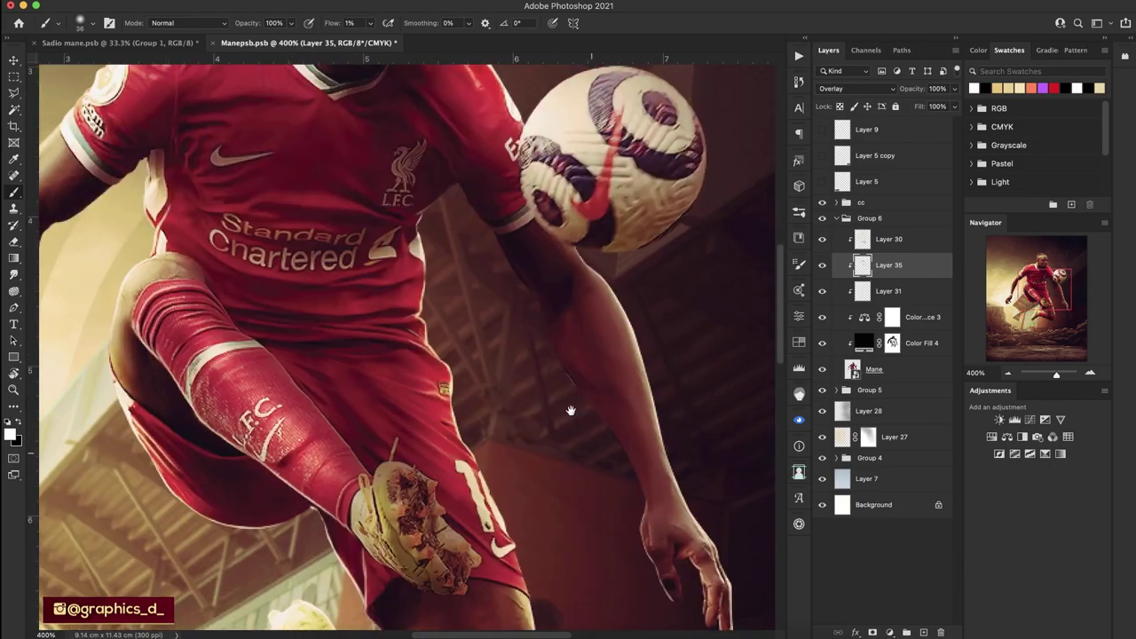
pyautogui.scroll(1, 398, 360)
pyautogui.hscroll(-2, 398, 361)
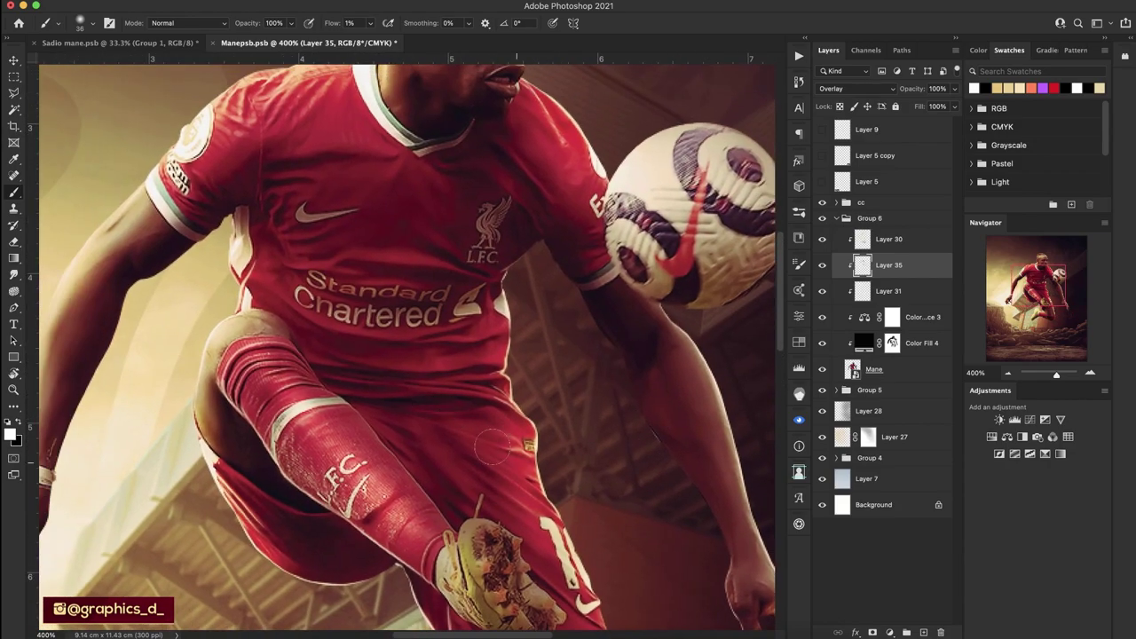
pyautogui.scroll(-4, 490, 448)
pyautogui.scroll(-1, 482, 367)
pyautogui.press('x')
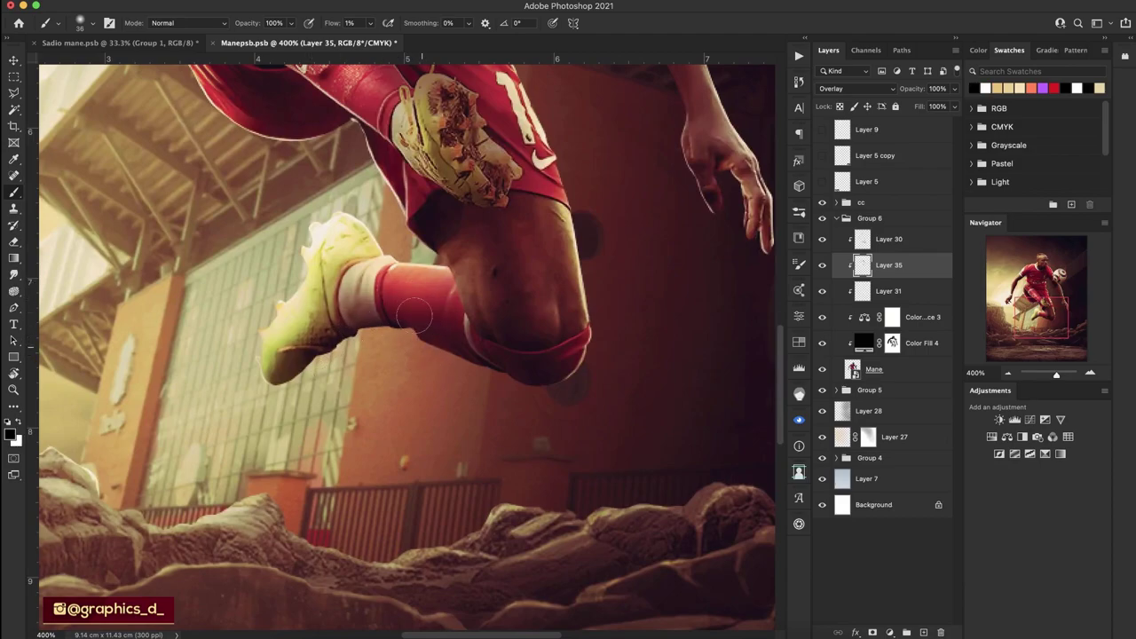
pyautogui.moveTo(406, 302); pyautogui.dragTo(427, 338)
pyautogui.press('x')
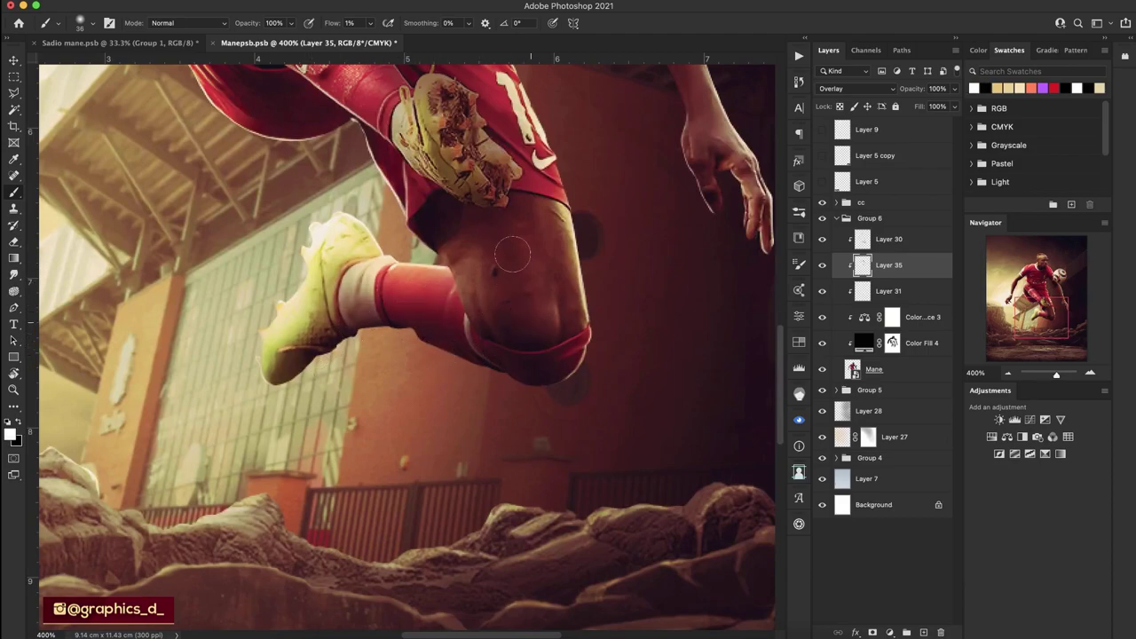
pyautogui.press('x')
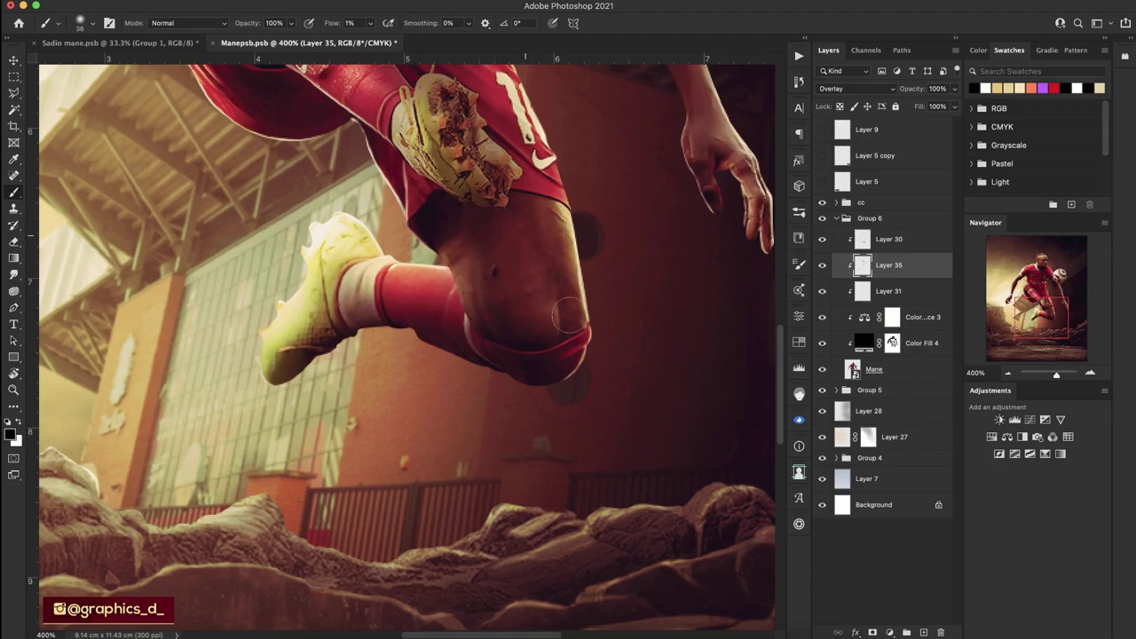
pyautogui.press('x')
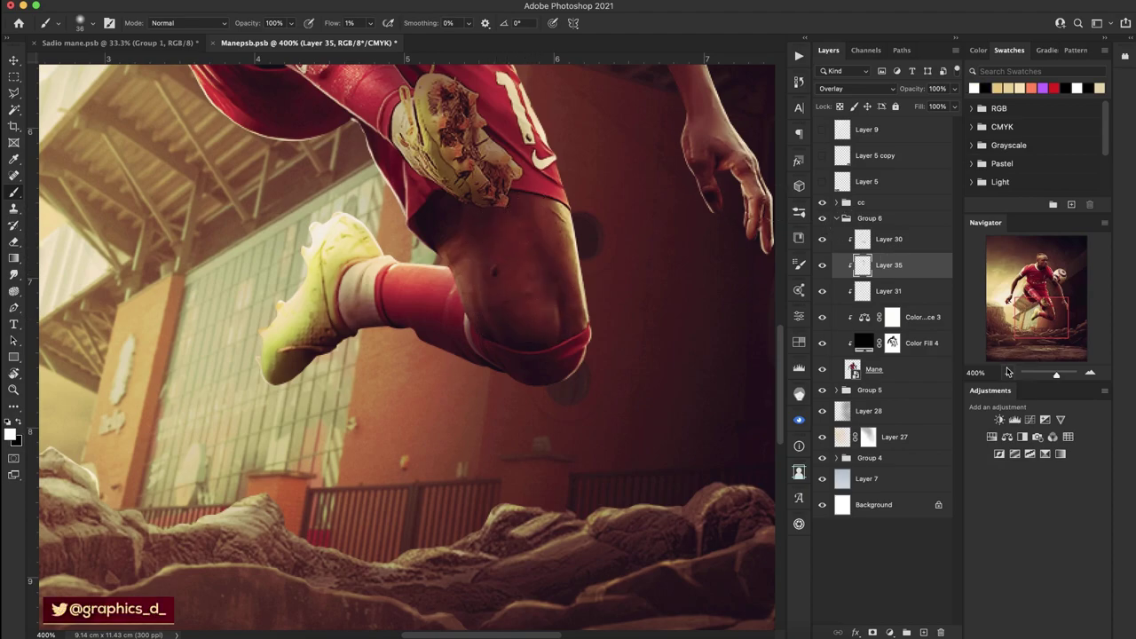
pyautogui.click(1007, 372)
pyautogui.click(1007, 372)
# Tilt the canvas view and lower Layer 35's opacity to 90%.
pyautogui.press('r')
pyautogui.moveTo(506, 320); pyautogui.dragTo(433, 406)
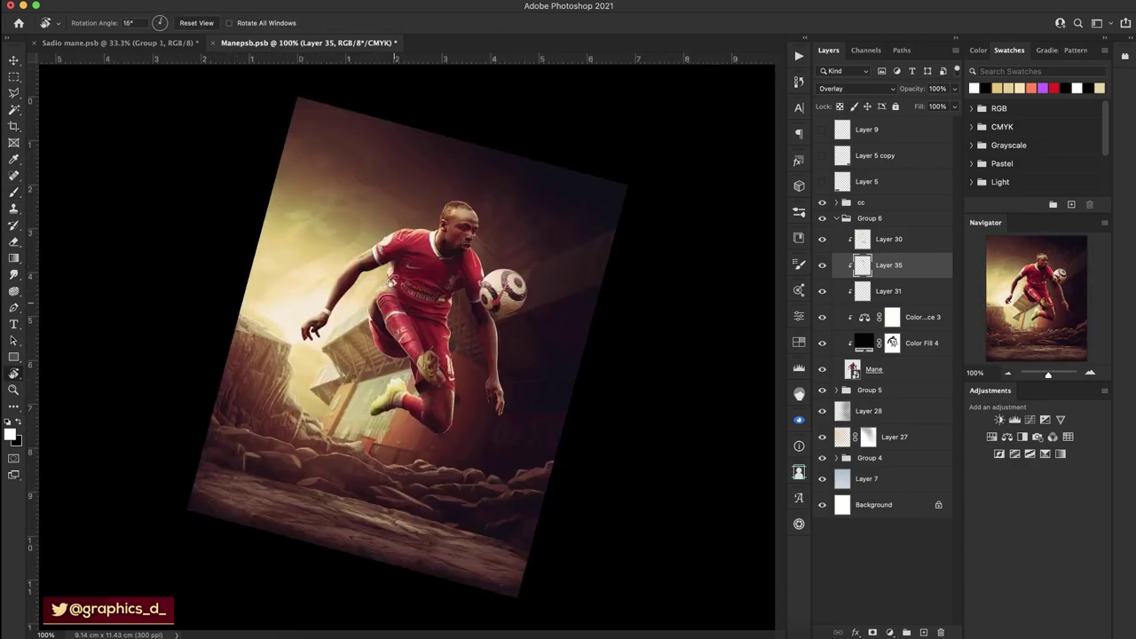
pyautogui.moveTo(432, 407)
pyautogui.mouseDown()
pyautogui.moveTo(515, 348)
pyautogui.moveTo(400, 306)
pyautogui.moveTo(426, 300)
pyautogui.moveTo(421, 284)
pyautogui.moveTo(417, 292)
pyautogui.mouseUp()
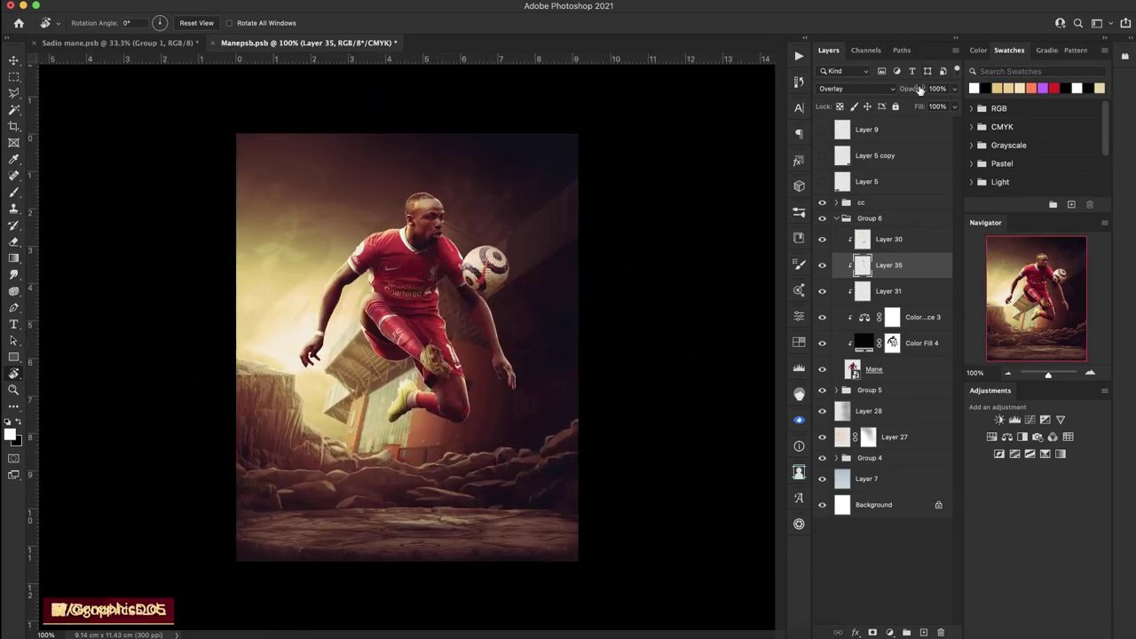
pyautogui.moveTo(920, 90); pyautogui.dragTo(894, 91)
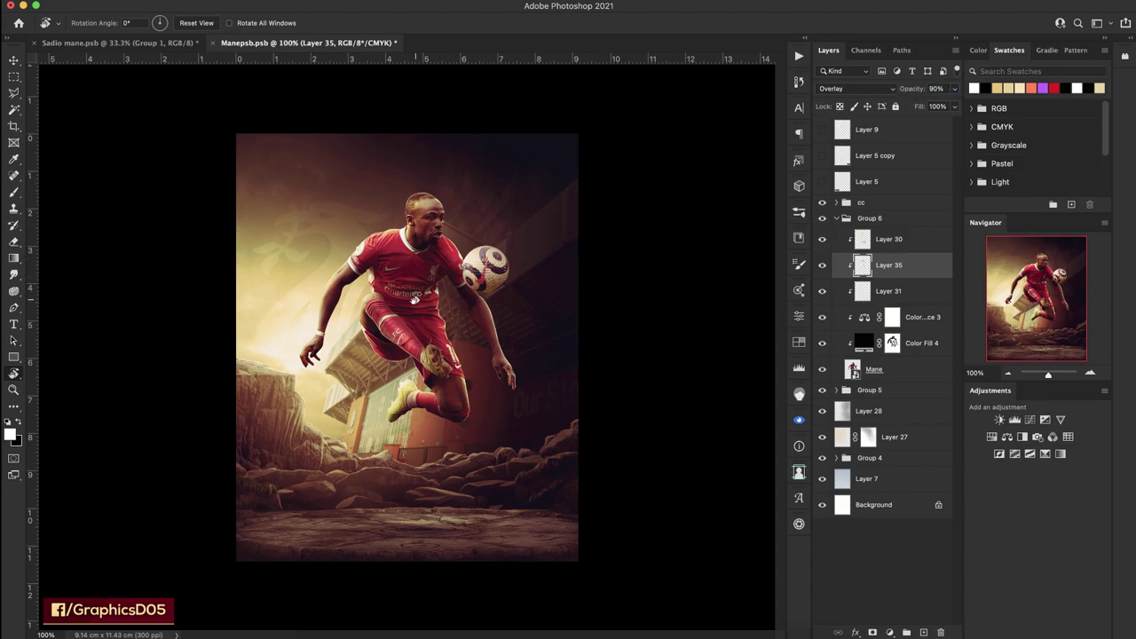
# Compare the poster at -15 degrees rotation, reset upright, and save.
pyautogui.moveTo(415, 300)
pyautogui.mouseDown()
pyautogui.moveTo(391, 282)
pyautogui.moveTo(453, 305)
pyautogui.mouseUp()
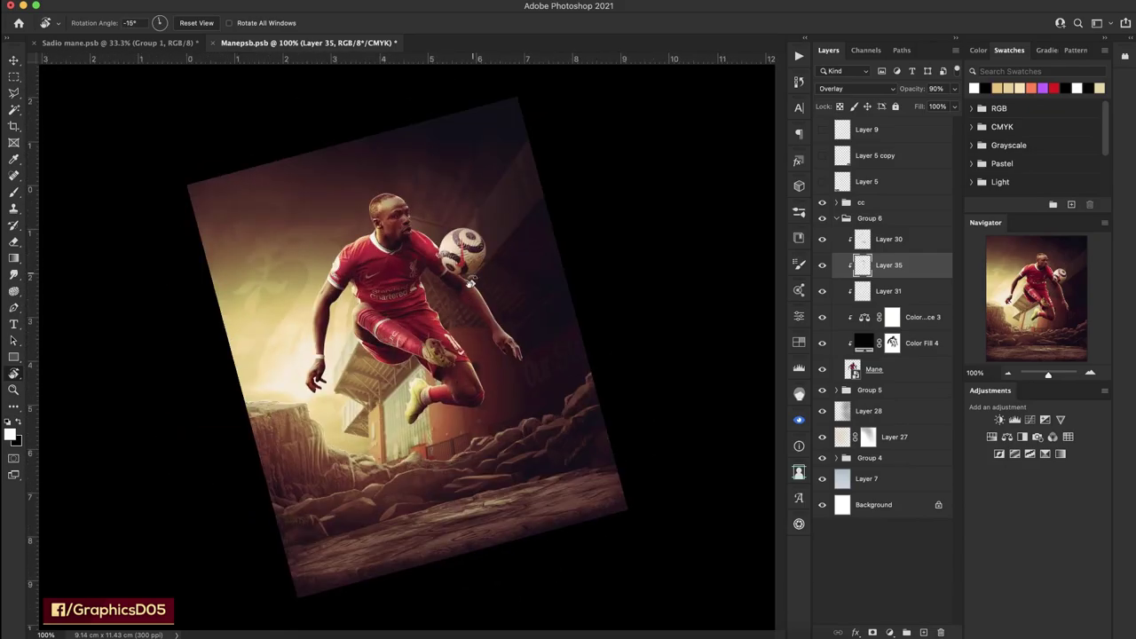
pyautogui.moveTo(487, 235)
pyautogui.mouseDown()
pyautogui.moveTo(480, 313)
pyautogui.moveTo(466, 287)
pyautogui.mouseUp()
pyautogui.hotkey('ctrl', 's')
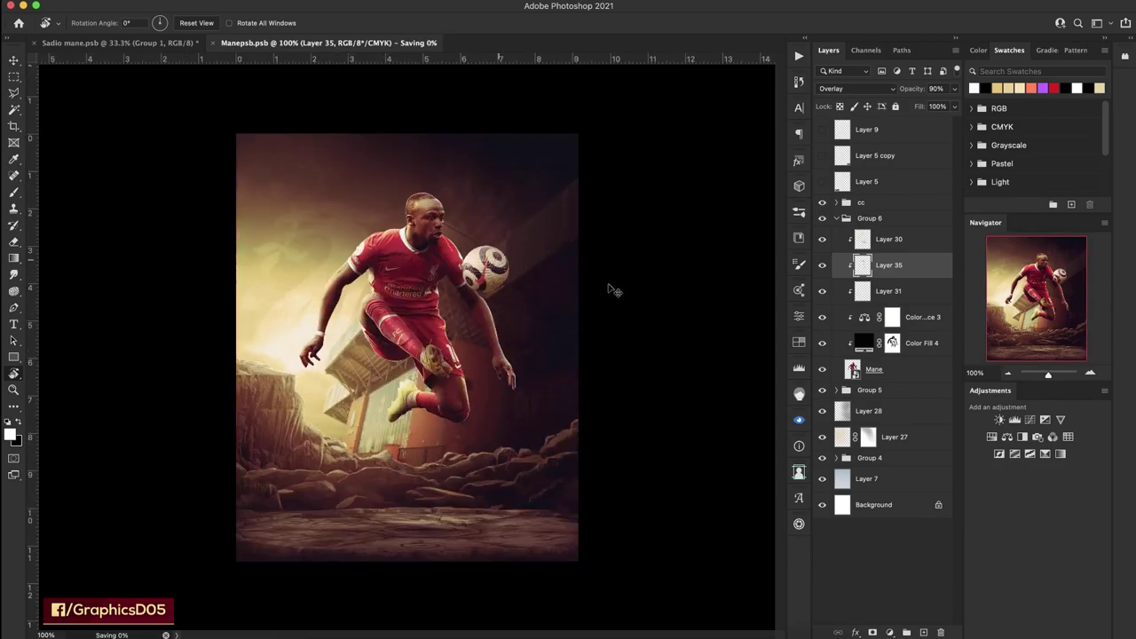
# Select the Color Fill 4 mask and zoom in on the boot with a brush ready.
pyautogui.click(892, 343)
pyautogui.hotkey('ctrl', '+')
pyautogui.hotkey('ctrl', '+')
pyautogui.hotkey('ctrl', '+')
pyautogui.hotkey('ctrl', '+')
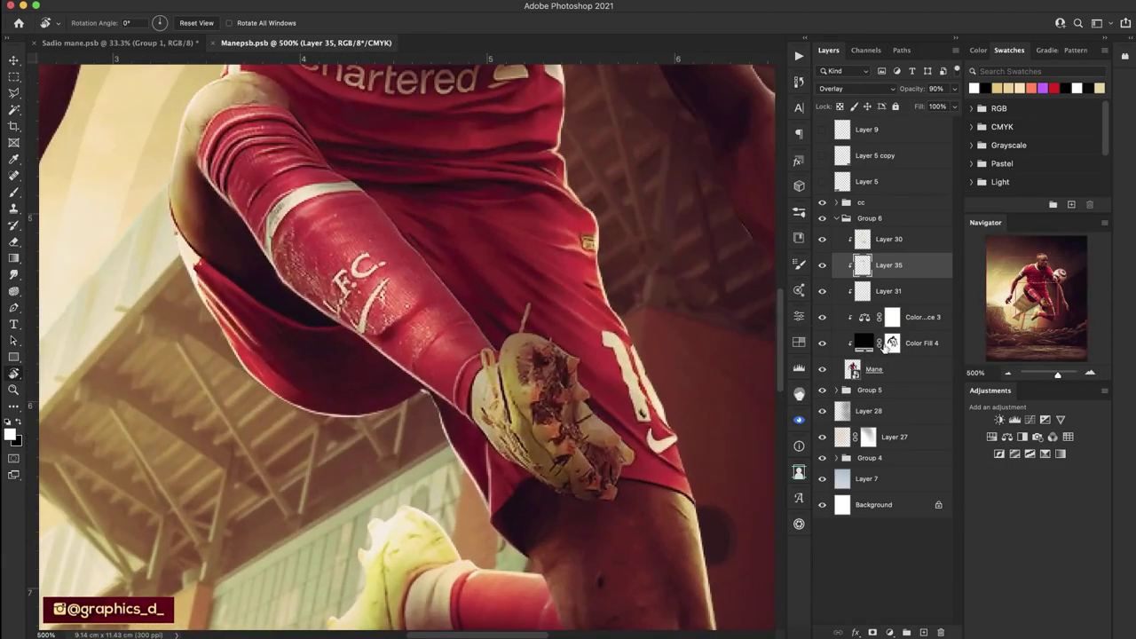
pyautogui.press('b')
pyautogui.rightClick(537, 324)
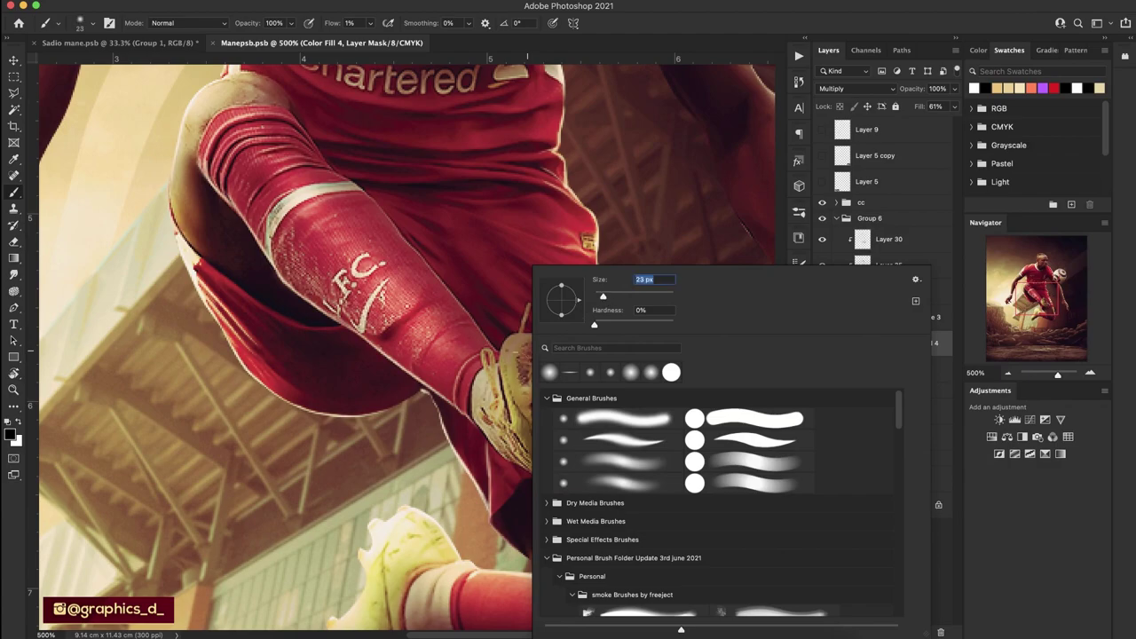
# Paint on the Color Fill 4 mask to reveal the dirty boot, then pan to the upper arm.
pyautogui.press('Return')
pyautogui.moveTo(502, 355)
pyautogui.mouseDown()
pyautogui.moveTo(551, 391)
pyautogui.moveTo(559, 444)
pyautogui.moveTo(586, 470)
pyautogui.mouseUp()
pyautogui.moveTo(523, 384)
pyautogui.mouseDown()
pyautogui.moveTo(522, 355)
pyautogui.moveTo(511, 395)
pyautogui.moveTo(577, 453)
pyautogui.moveTo(593, 486)
pyautogui.moveTo(479, 382)
pyautogui.mouseUp()
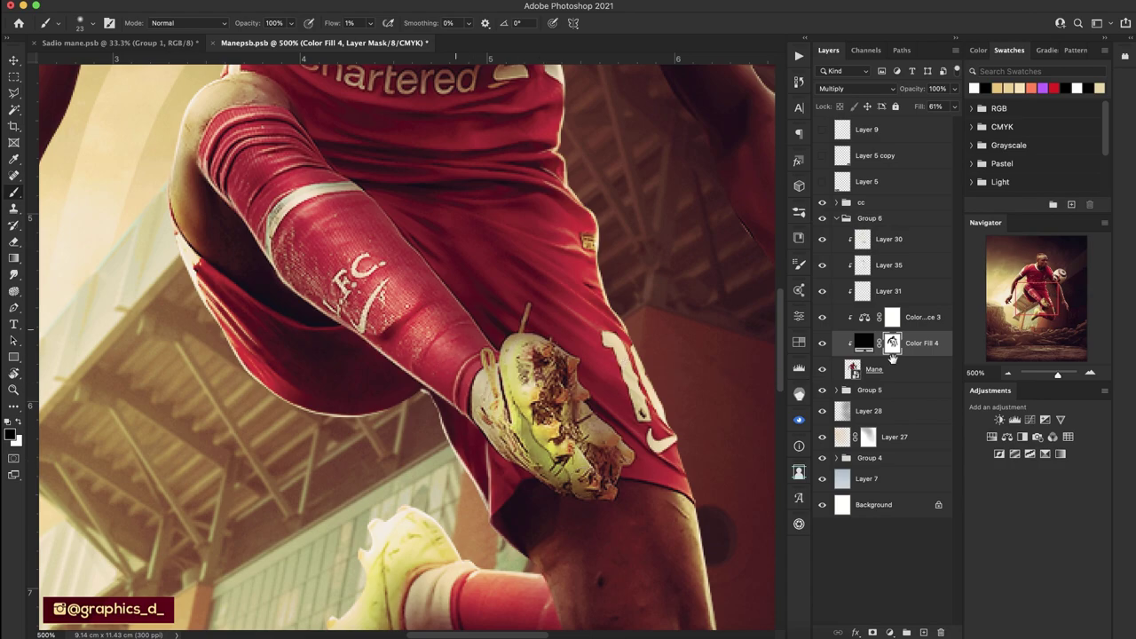
pyautogui.scroll(3, 612, 292)
pyautogui.scroll(2, 612, 293)
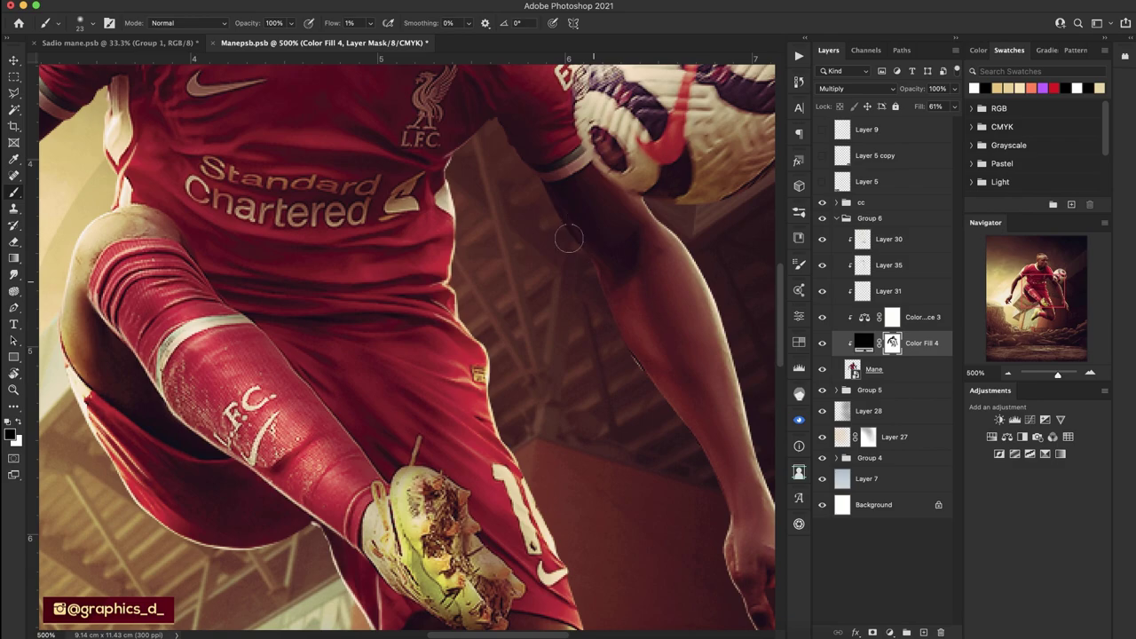
pyautogui.moveTo(568, 238); pyautogui.dragTo(574, 325)
pyautogui.moveTo(67, 384); pyautogui.dragTo(414, 406)
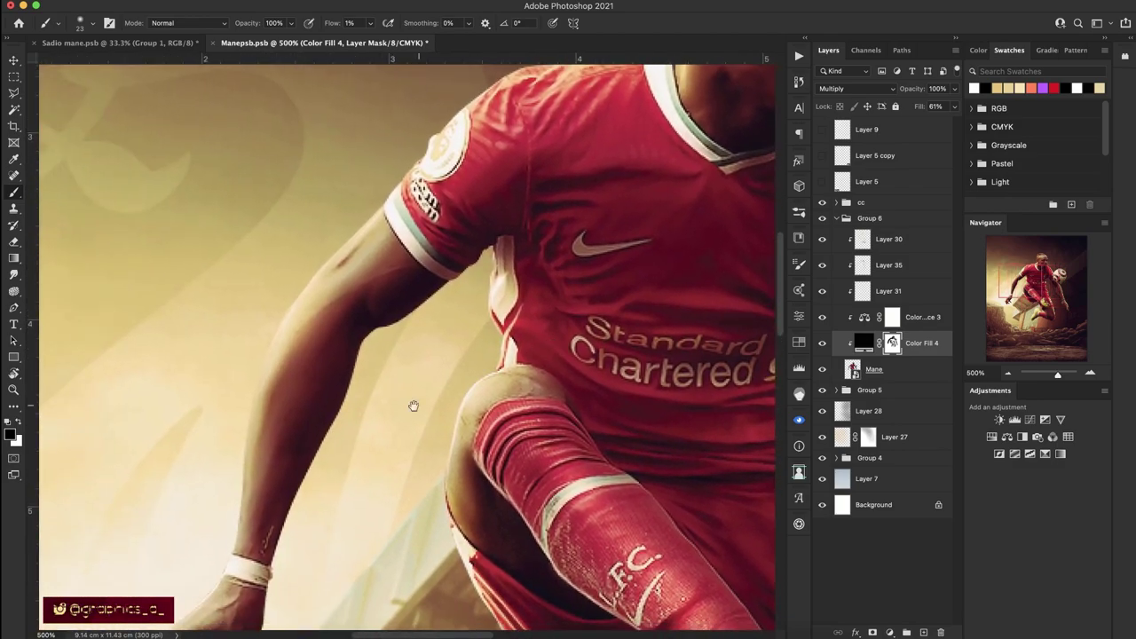
pyautogui.scroll(10, 600, 337)
pyautogui.hscroll(5, 533, 319)
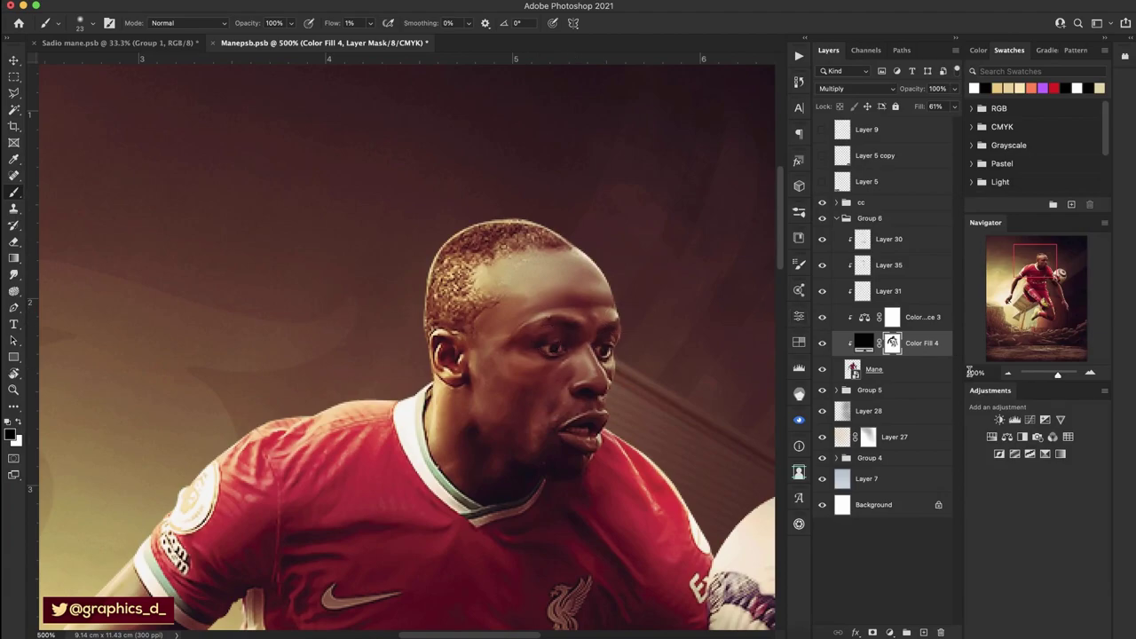
# Zoom out to the whole player and rotate the view to check the artwork.
pyautogui.click(1009, 372)
pyautogui.click(1008, 373)
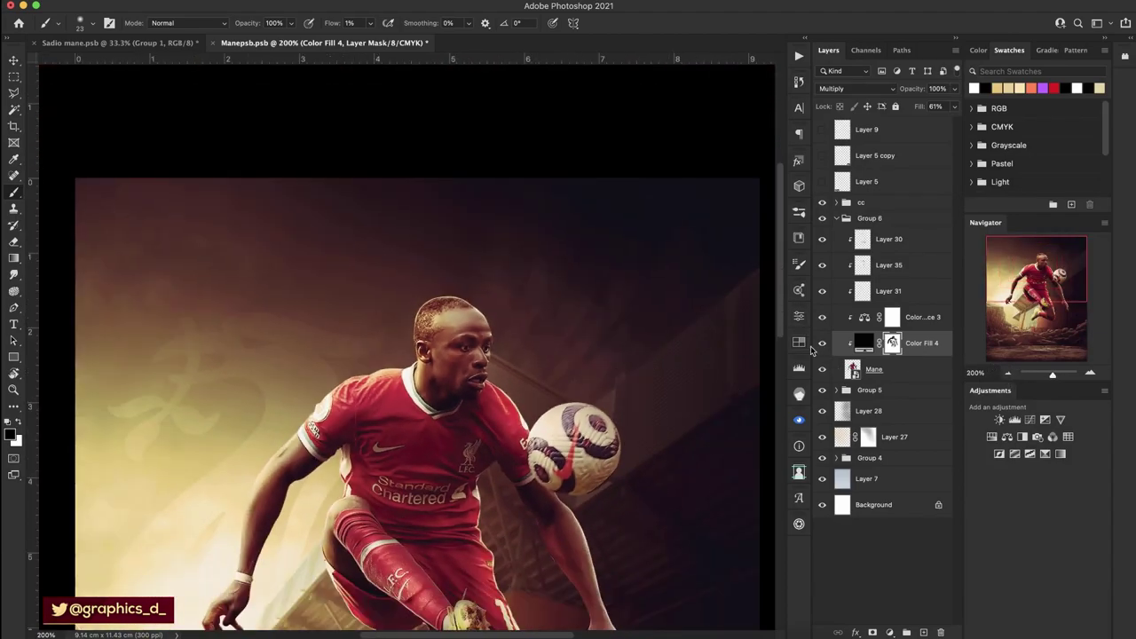
pyautogui.click(1008, 373)
pyautogui.press('r')
pyautogui.moveTo(493, 263)
pyautogui.mouseDown()
pyautogui.moveTo(476, 287)
pyautogui.moveTo(605, 272)
pyautogui.mouseUp()
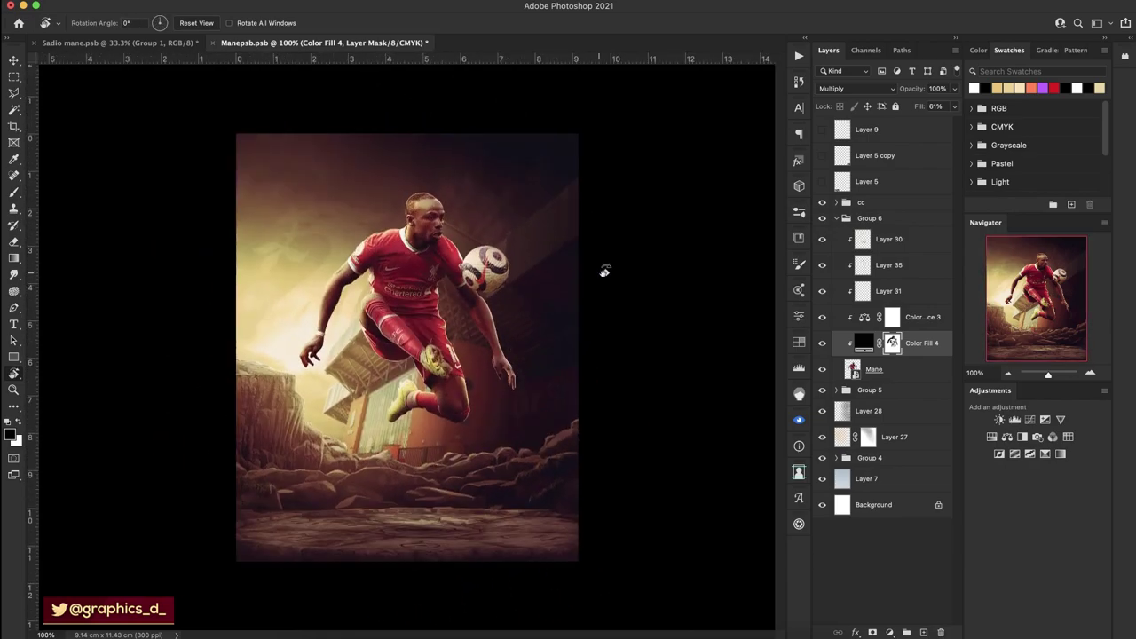
pyautogui.click(897, 265)
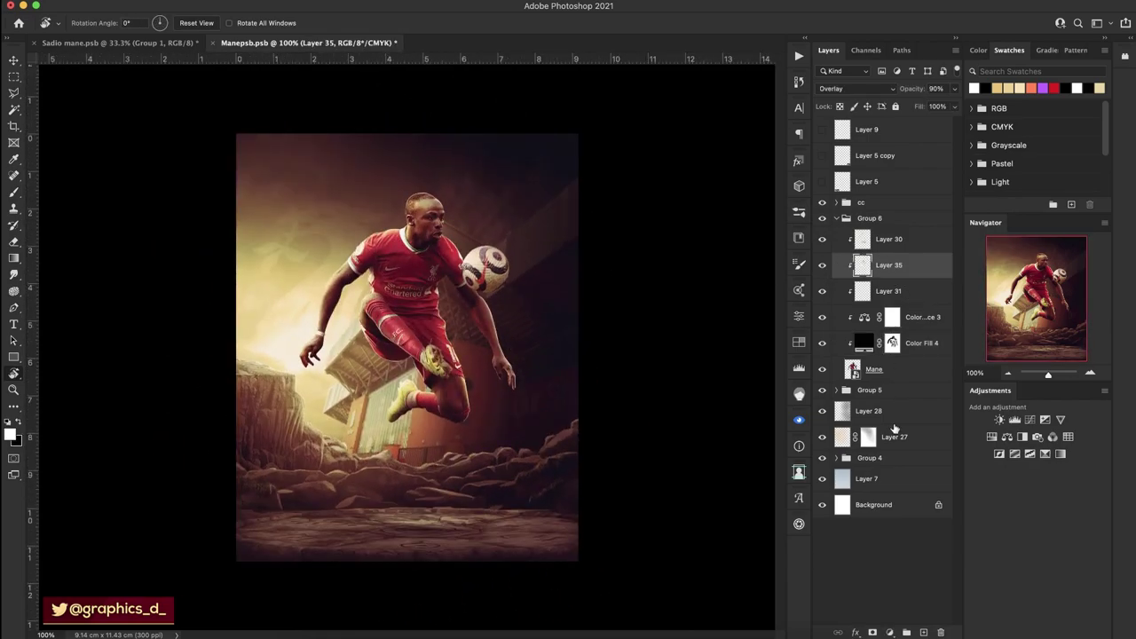
# Add a white mask to Layer 35 and rotate the canvas view to -45°.
pyautogui.click(872, 632)
pyautogui.press('b')
pyautogui.rightClick(631, 406)
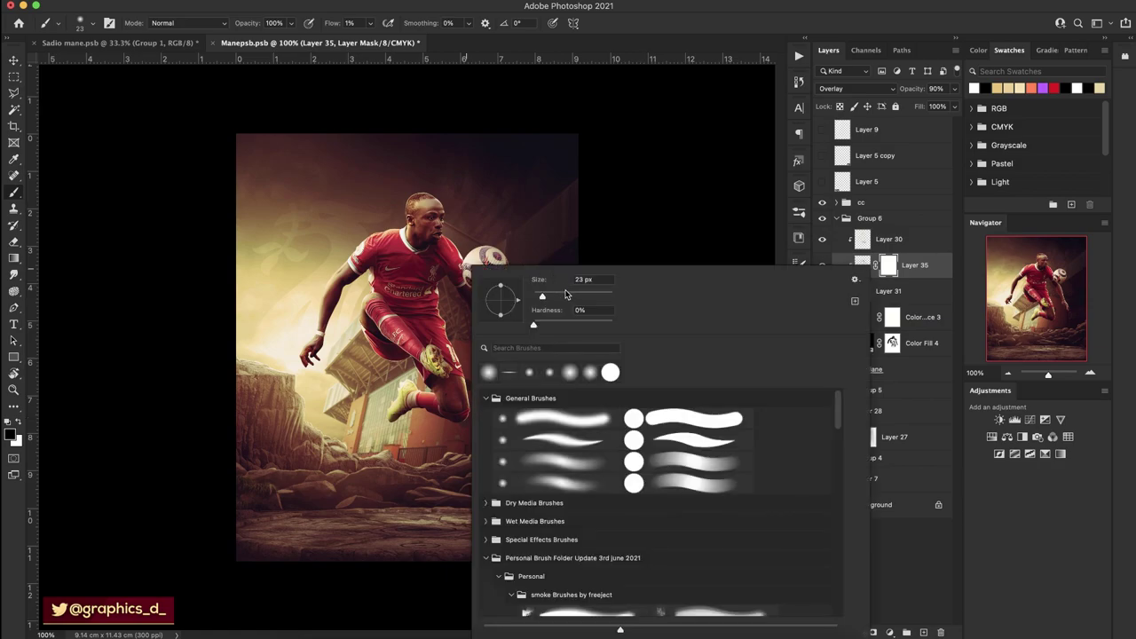
pyautogui.press('Return')
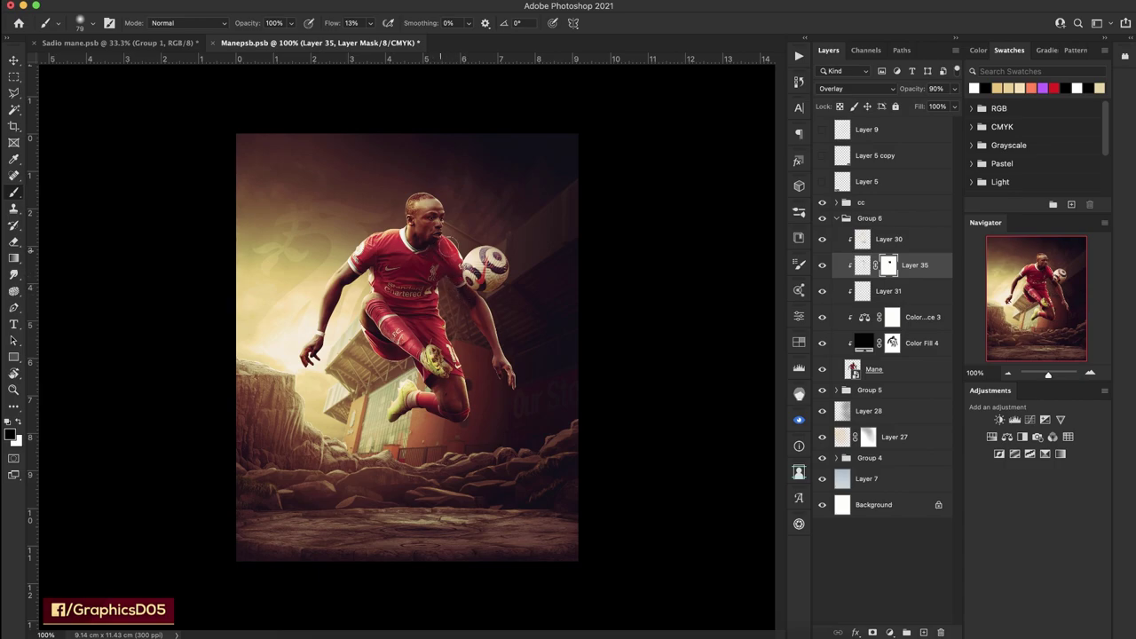
pyautogui.press('r')
pyautogui.moveTo(404, 275); pyautogui.dragTo(483, 275)
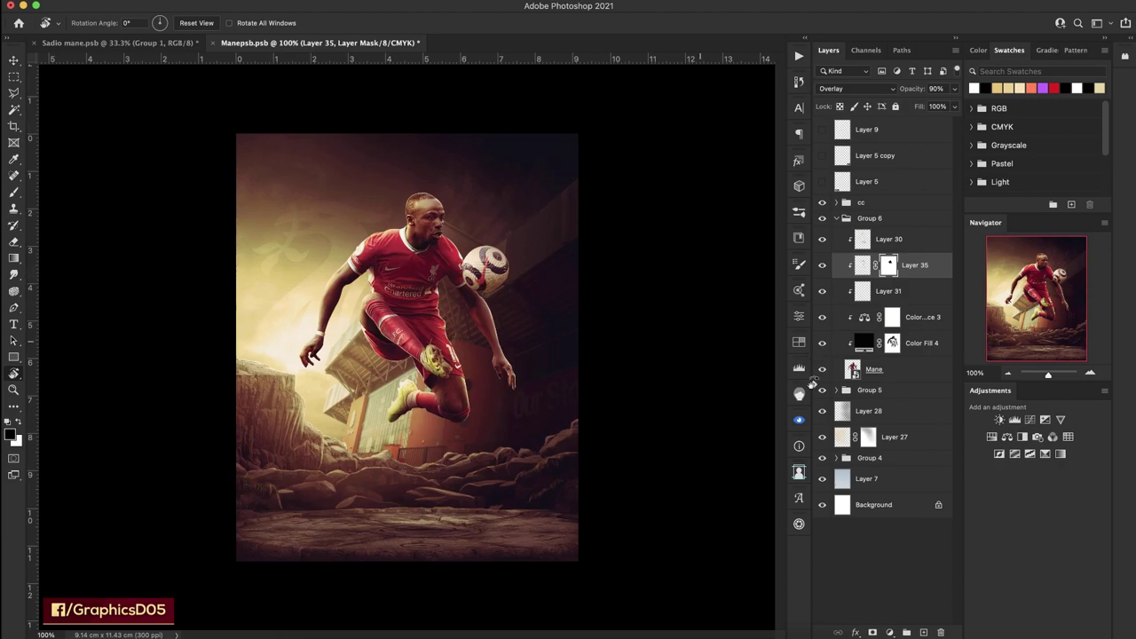
# On Layer 28, darken the lower-left rocks and floor with a 332 px black brush.
pyautogui.keyDown('shift'); pyautogui.click(888, 413); pyautogui.keyUp('shift')
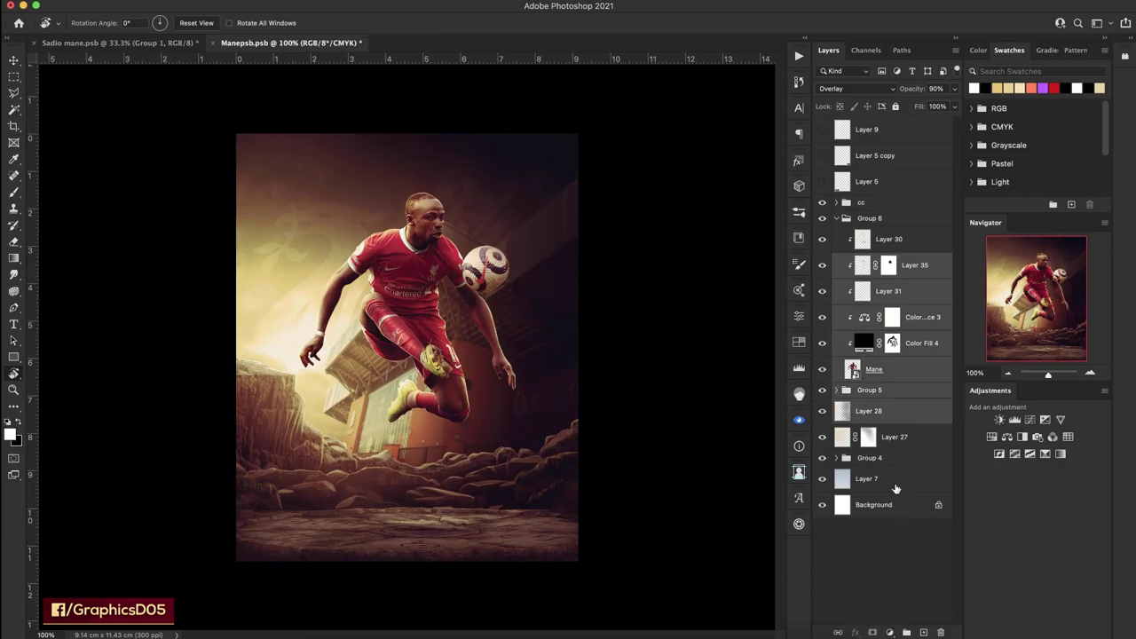
pyautogui.click(907, 414)
pyautogui.press('b')
pyautogui.rightClick(391, 266)
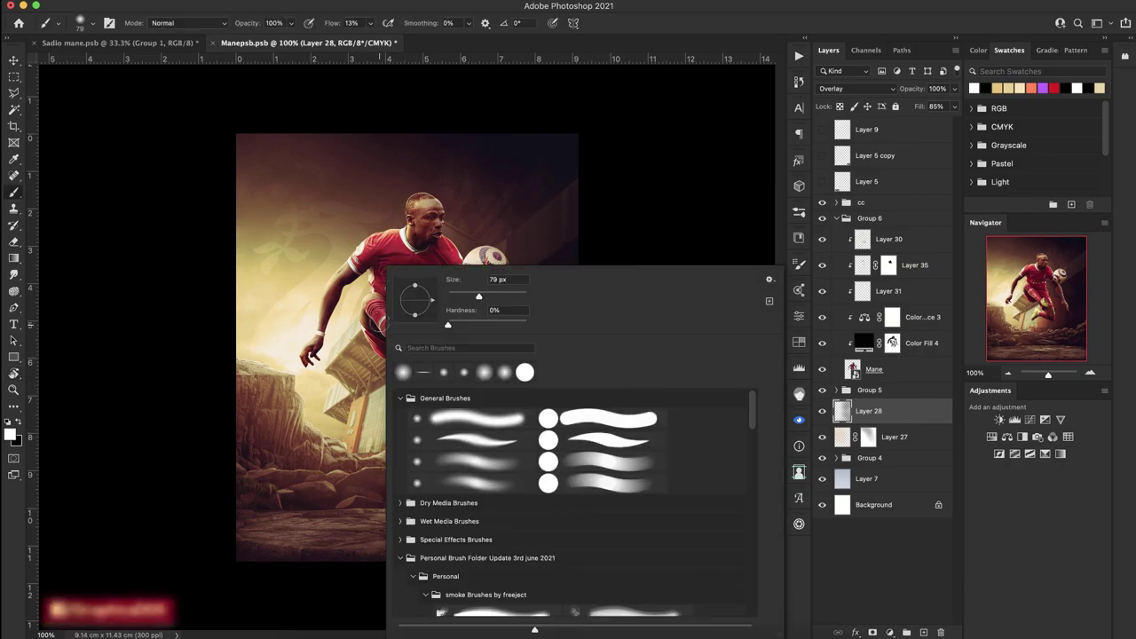
pyautogui.moveTo(448, 296); pyautogui.dragTo(512, 296)
pyautogui.click(257, 444)
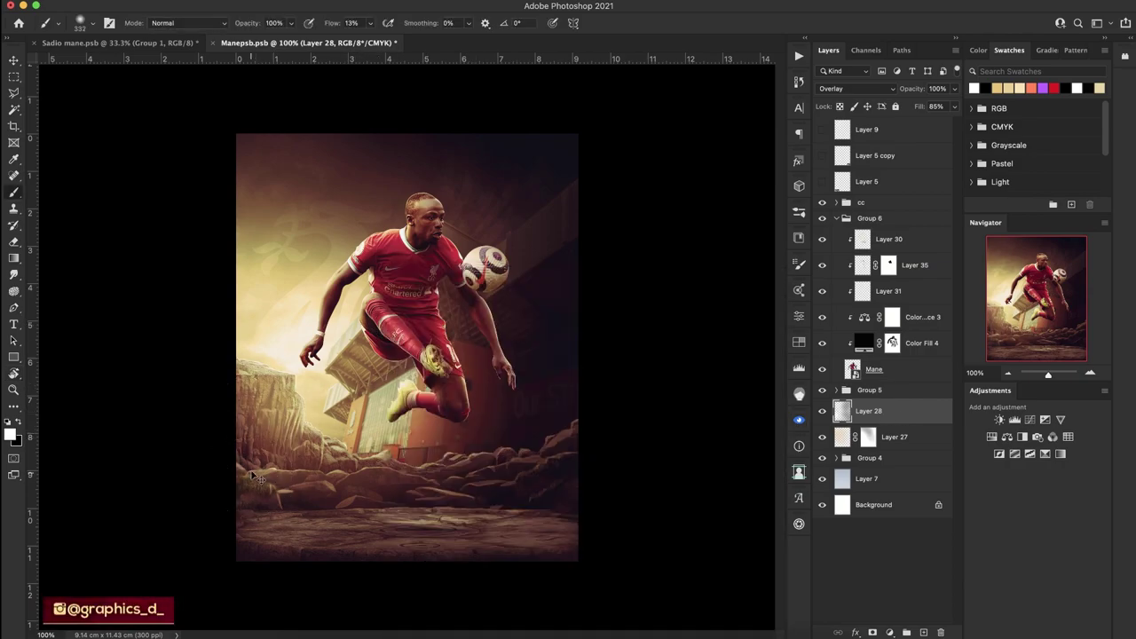
pyautogui.press('x')
pyautogui.moveTo(223, 418); pyautogui.dragTo(253, 470)
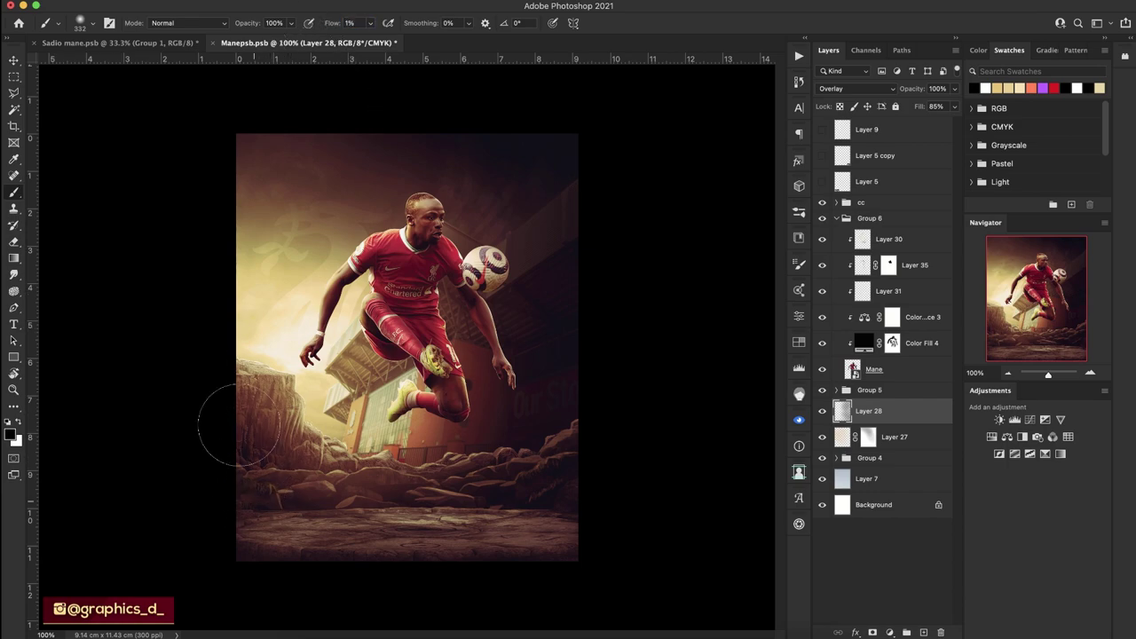
pyautogui.moveTo(234, 440)
pyautogui.mouseDown()
pyautogui.moveTo(249, 553)
pyautogui.moveTo(258, 432)
pyautogui.moveTo(228, 406)
pyautogui.mouseUp()
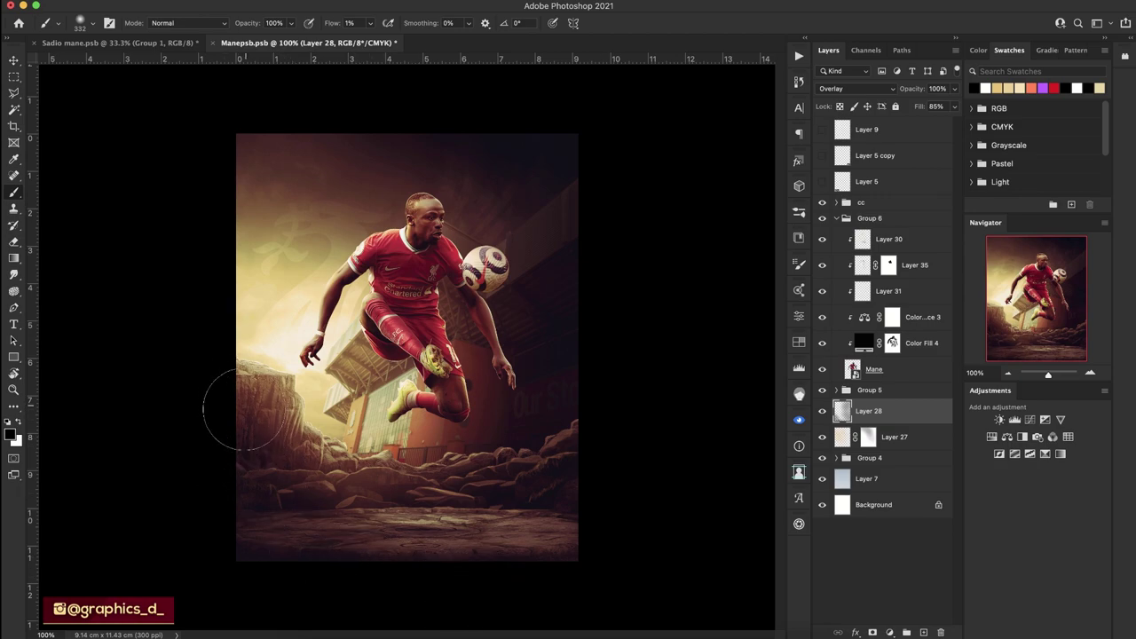
# Move Layer 28 within the layer stack and compare the earlier and latest looks in History.
pyautogui.click(837, 457)
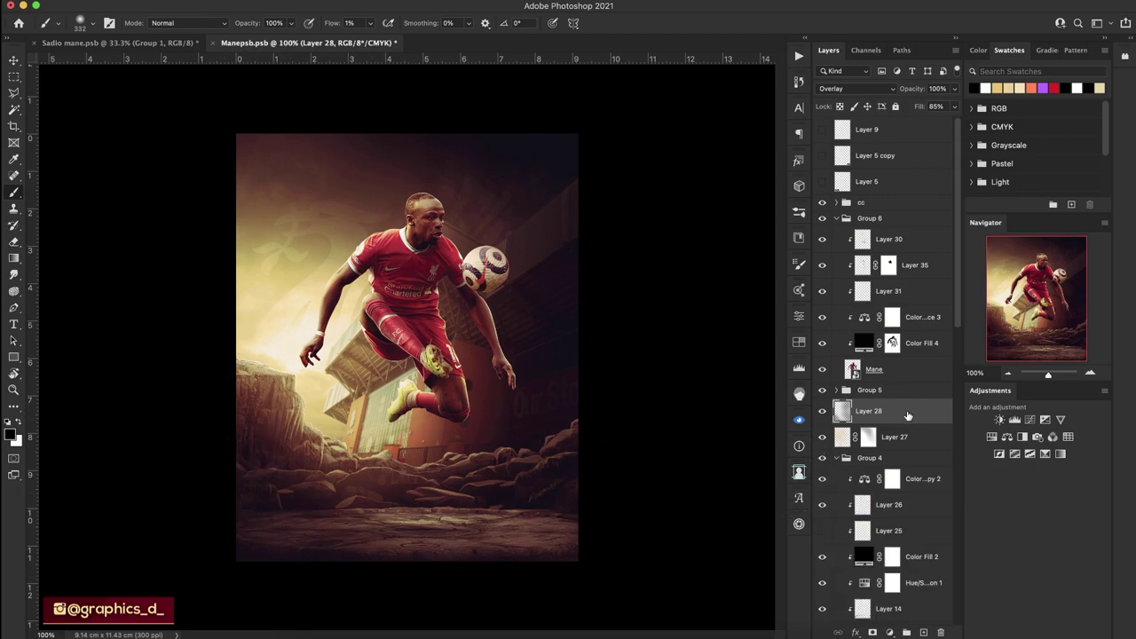
pyautogui.moveTo(875, 411)
pyautogui.mouseDown()
pyautogui.moveTo(874, 470)
pyautogui.moveTo(878, 406)
pyautogui.mouseUp()
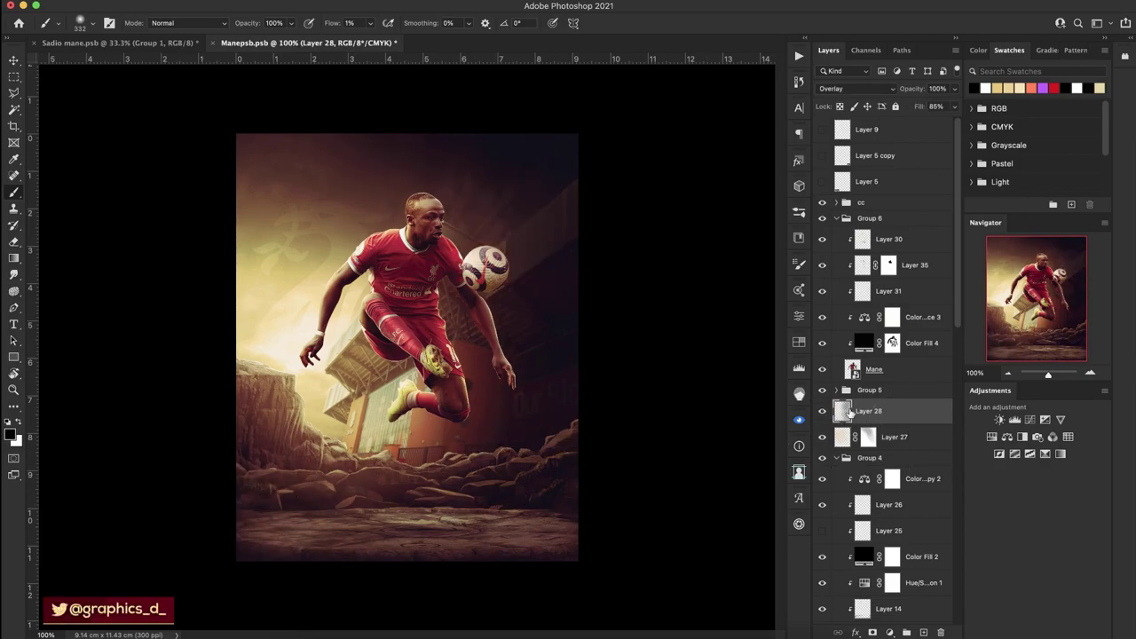
pyautogui.click(799, 81)
pyautogui.click(711, 266)
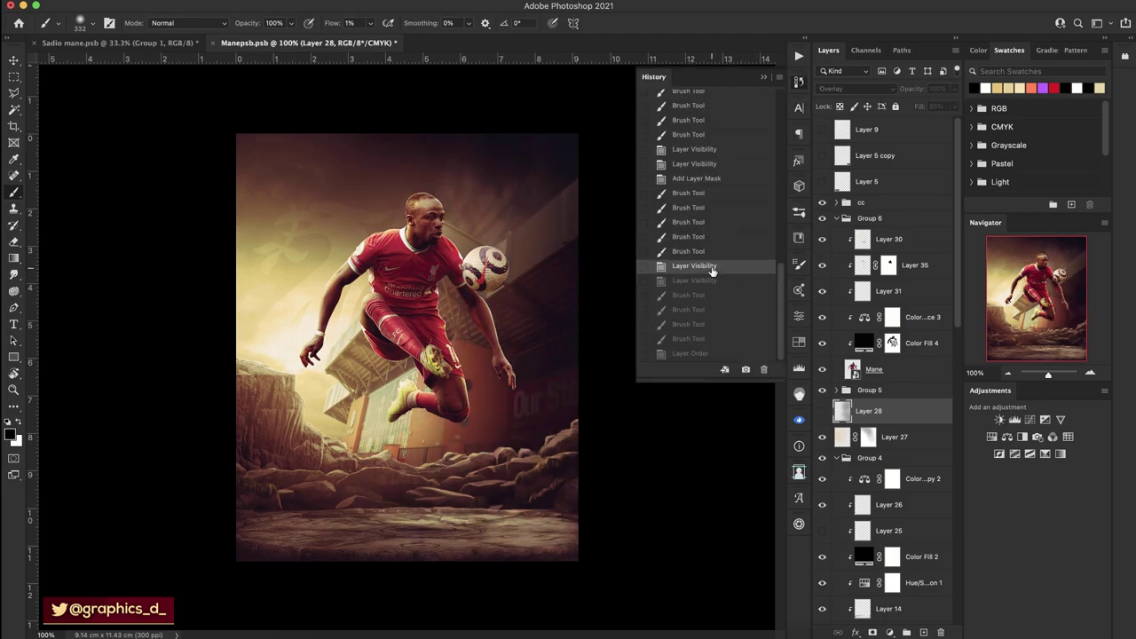
pyautogui.click(711, 281)
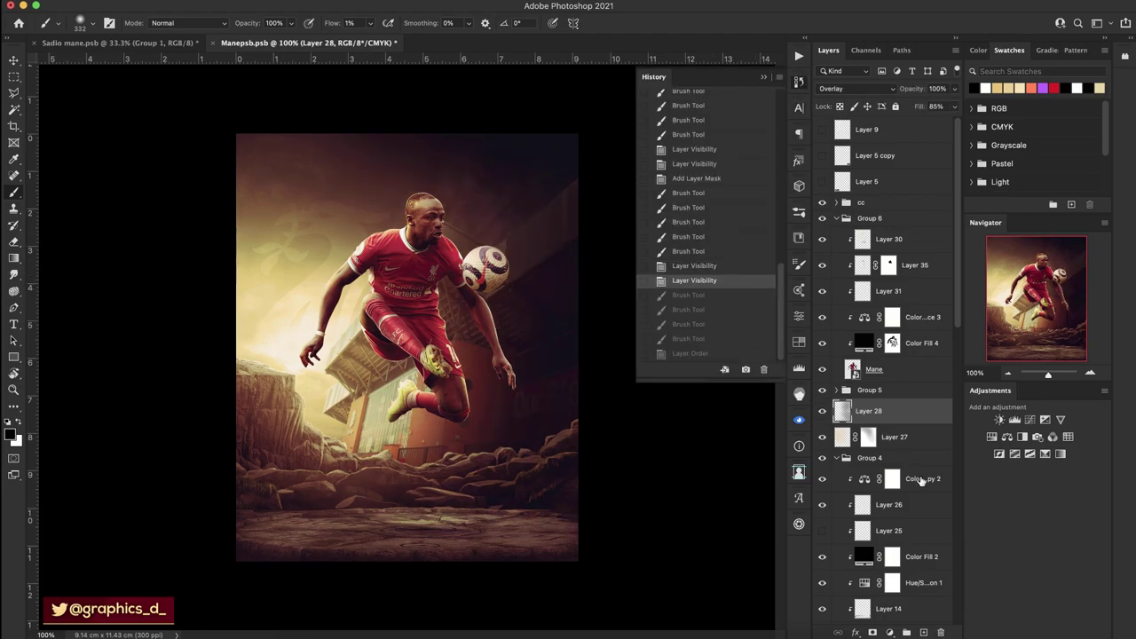
# Select Layer 27, collapse Group 4, and put Layer 27 into a new group.
pyautogui.click(893, 439)
pyautogui.click(836, 457)
pyautogui.click(906, 632)
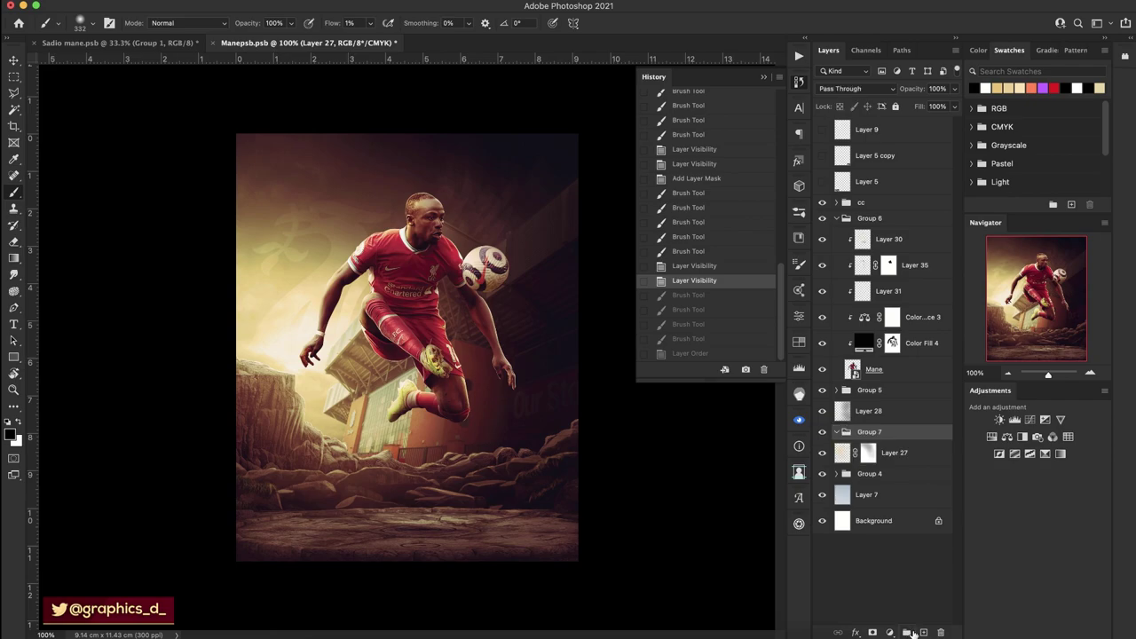
# Undo the new group and paint soft light on the lower-left rocks and ground on a new layer.
pyautogui.hotkey('ctrl', 'z')
pyautogui.click(925, 632)
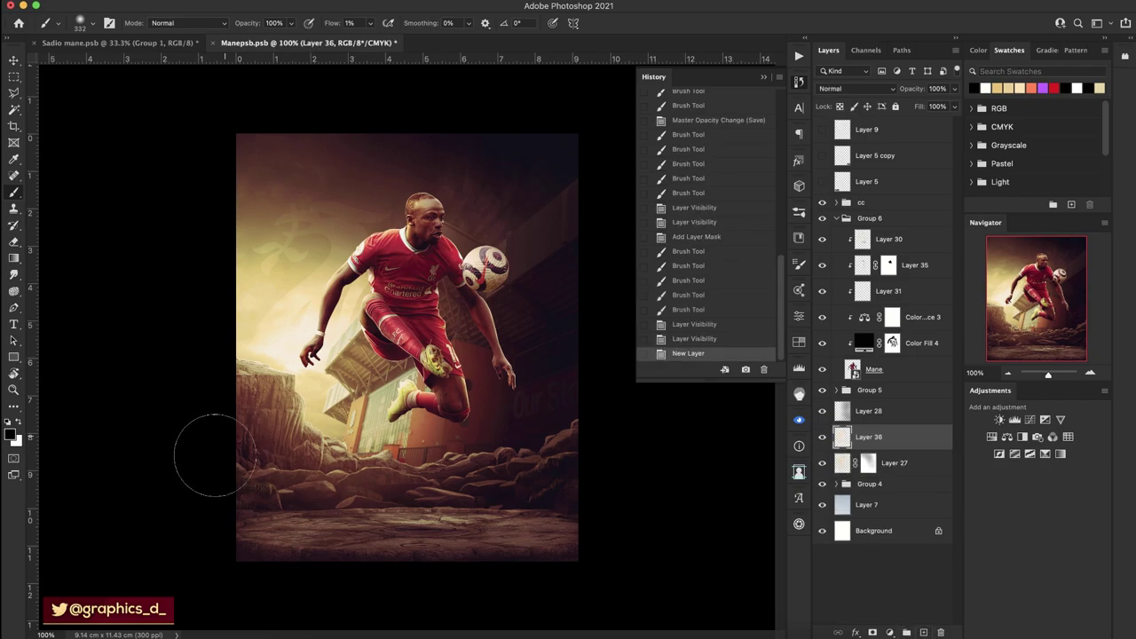
pyautogui.moveTo(203, 464)
pyautogui.mouseDown()
pyautogui.moveTo(257, 479)
pyautogui.moveTo(215, 494)
pyautogui.moveTo(241, 532)
pyautogui.mouseUp()
pyautogui.moveTo(373, 559); pyautogui.dragTo(380, 545)
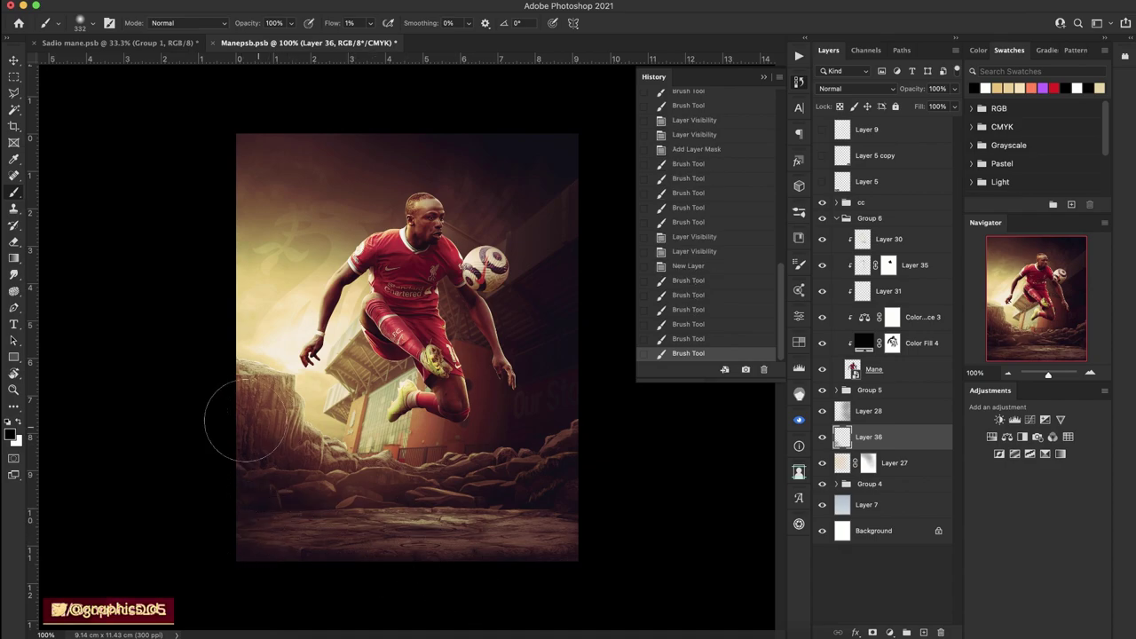
pyautogui.moveTo(222, 418)
pyautogui.mouseDown()
pyautogui.moveTo(318, 497)
pyautogui.moveTo(301, 508)
pyautogui.mouseUp()
pyautogui.moveTo(297, 513); pyautogui.dragTo(319, 541)
pyautogui.moveTo(324, 543)
pyautogui.mouseDown()
pyautogui.moveTo(350, 562)
pyautogui.moveTo(329, 588)
pyautogui.moveTo(314, 560)
pyautogui.mouseUp()
# Set the new layer's fill to 71% and extend the glow along the bottom ground.
pyautogui.moveTo(208, 545)
pyautogui.mouseDown()
pyautogui.moveTo(271, 520)
pyautogui.moveTo(294, 541)
pyautogui.moveTo(420, 583)
pyautogui.moveTo(655, 563)
pyautogui.mouseUp()
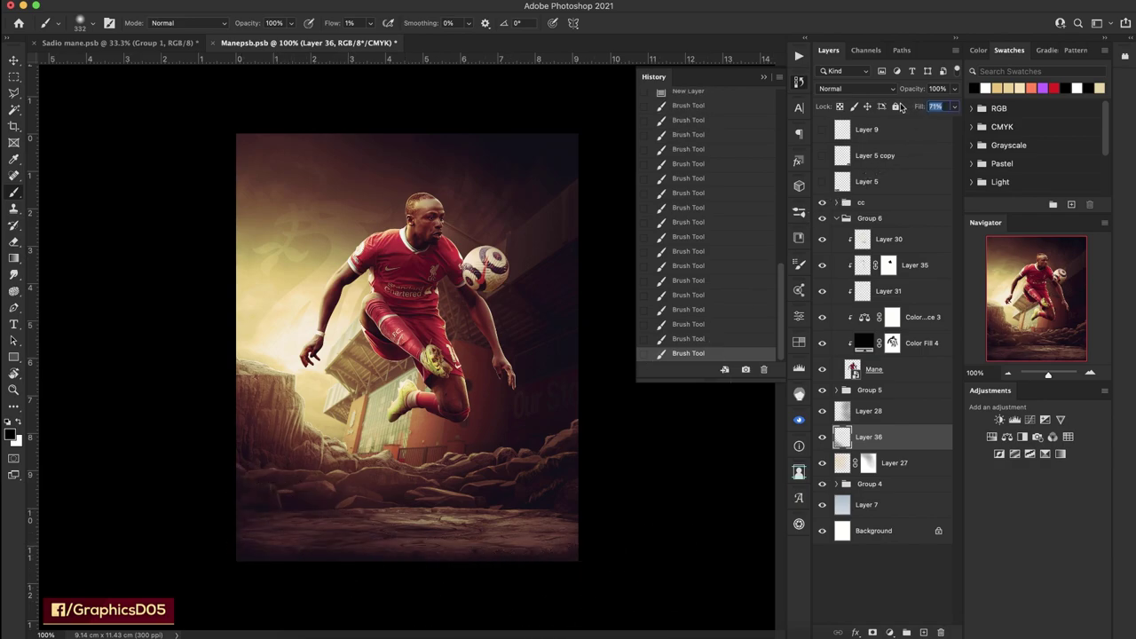
pyautogui.press('Return')
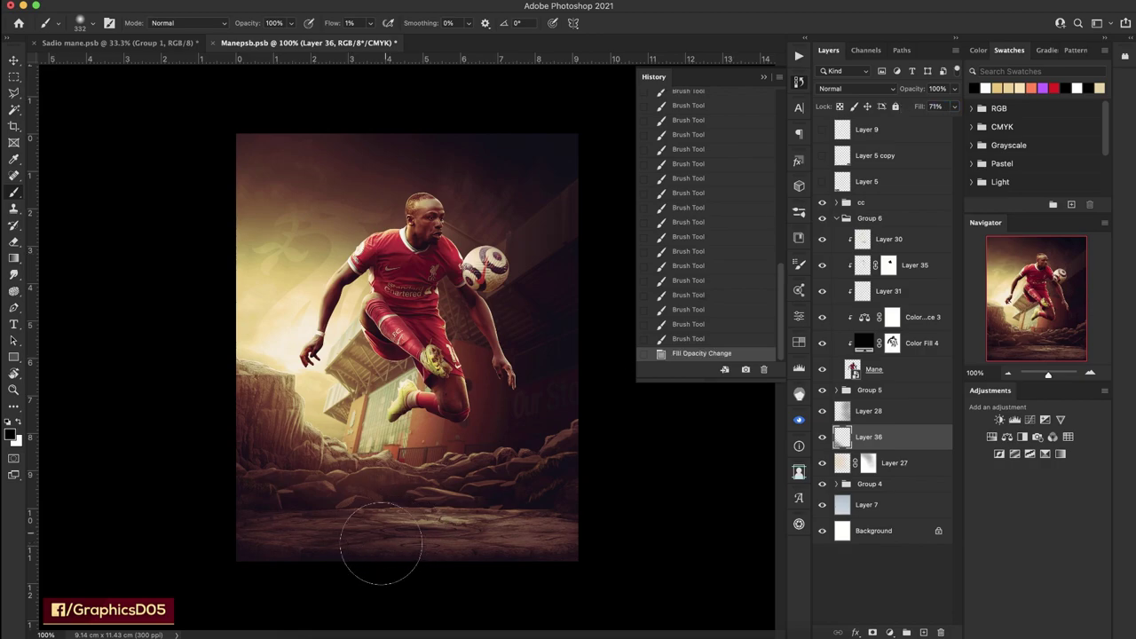
pyautogui.moveTo(380, 545); pyautogui.dragTo(216, 545)
pyautogui.moveTo(342, 570)
pyautogui.mouseDown()
pyautogui.moveTo(489, 583)
pyautogui.moveTo(626, 570)
pyautogui.mouseUp()
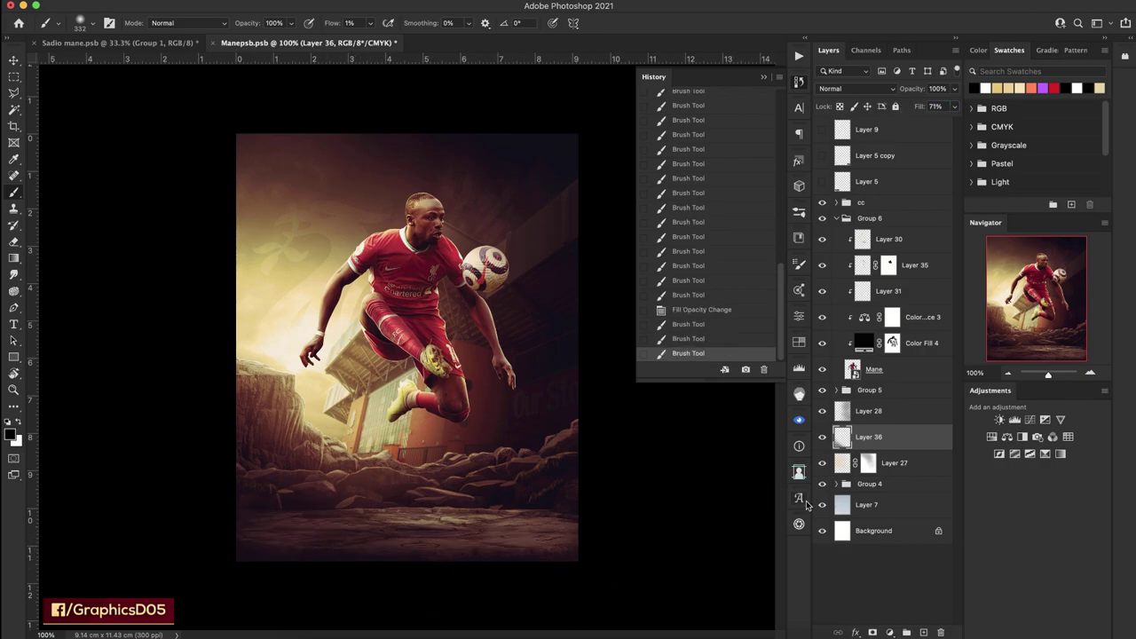
# Mask Layer 36 and hide parts of the glow with a 102 px brush.
pyautogui.click(890, 632)
pyautogui.moveTo(322, 500)
pyautogui.mouseDown()
pyautogui.moveTo(310, 473)
pyautogui.moveTo(258, 448)
pyautogui.mouseUp()
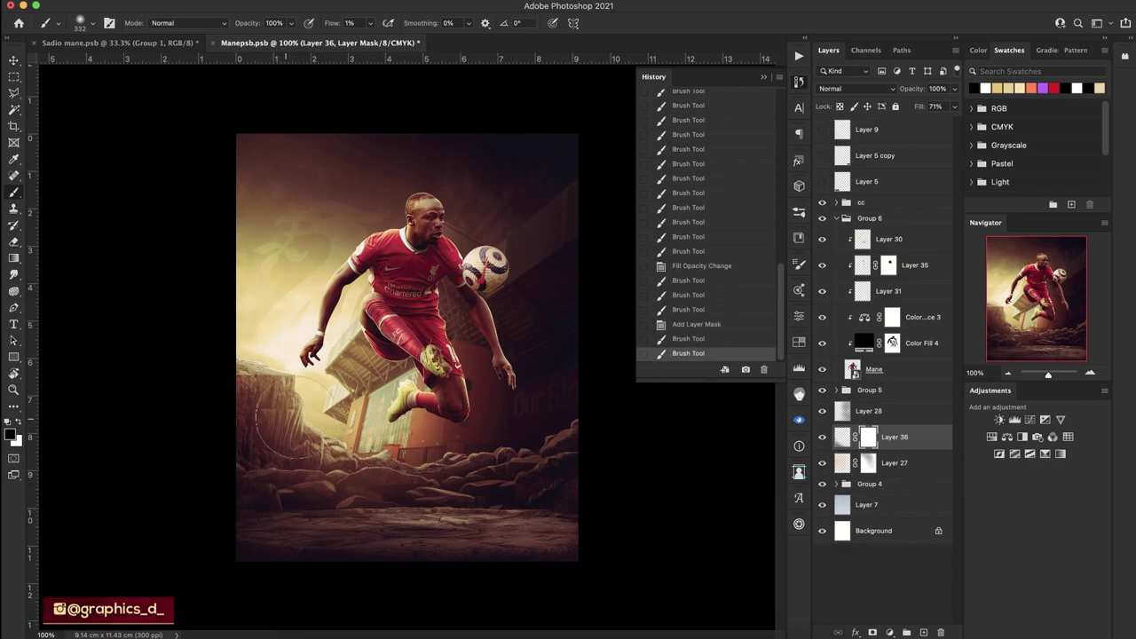
pyautogui.rightClick(470, 417)
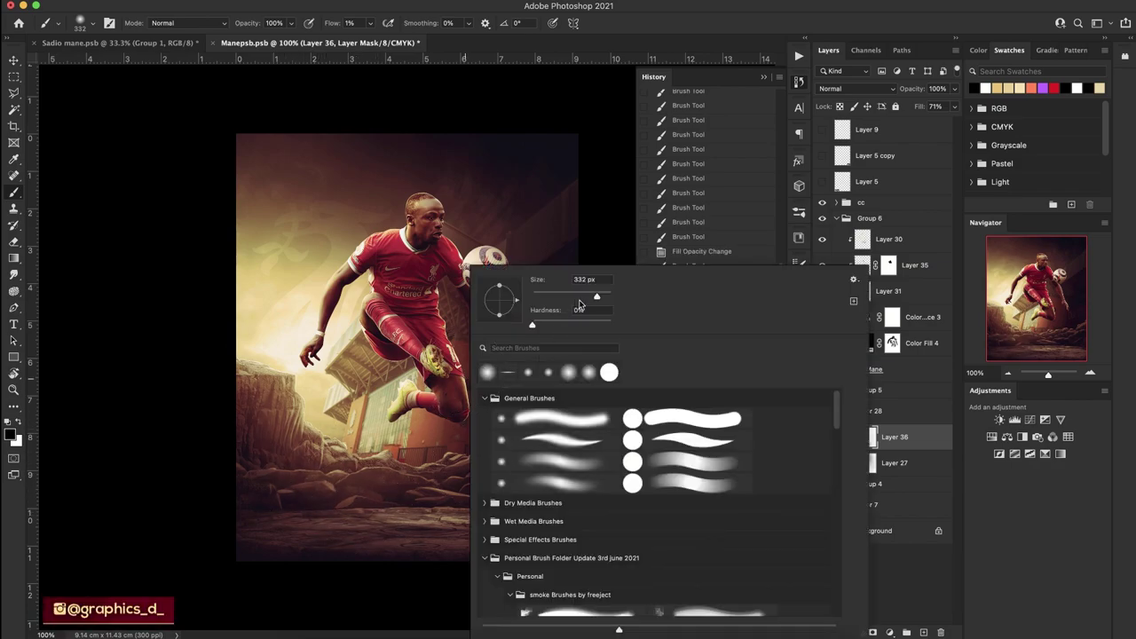
pyautogui.moveTo(337, 510); pyautogui.dragTo(391, 406)
pyautogui.rightClick(445, 320)
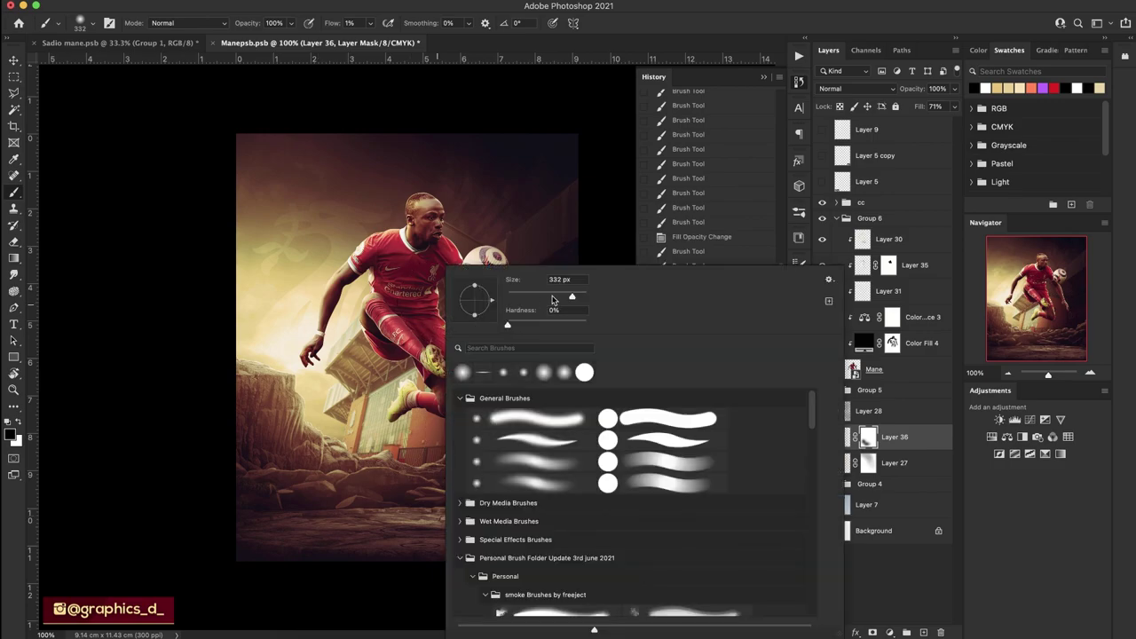
pyautogui.press('Return')
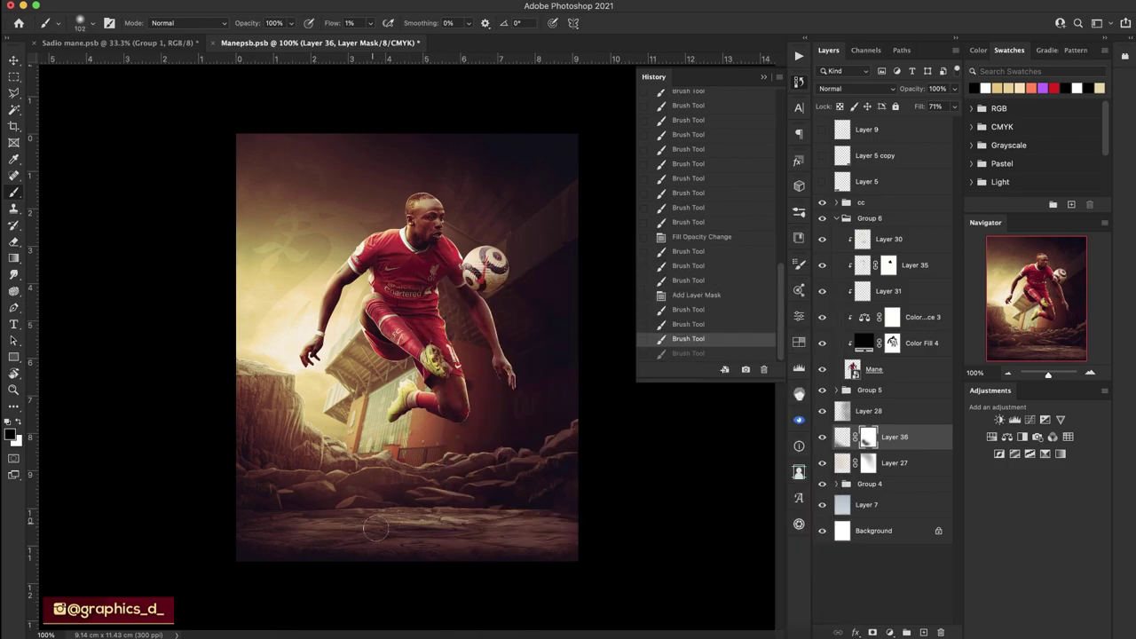
pyautogui.moveTo(334, 531)
pyautogui.mouseDown()
pyautogui.moveTo(542, 504)
pyautogui.moveTo(467, 349)
pyautogui.mouseUp()
# Reset the canvas rotation to 0° and save the poster.
pyautogui.press('r')
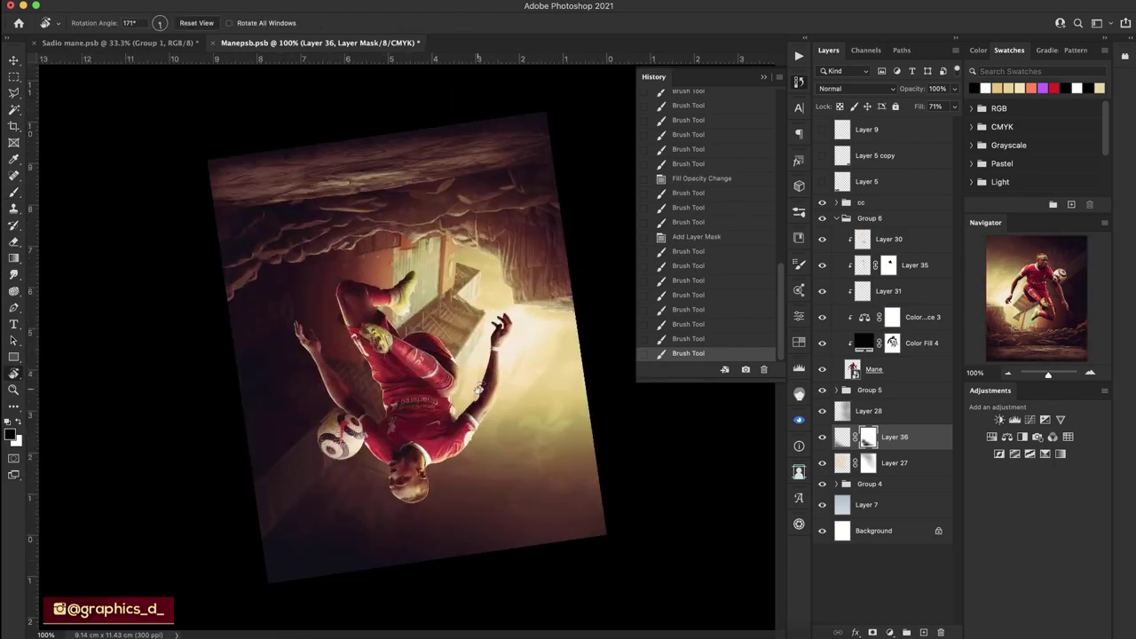
pyautogui.press('Escape')
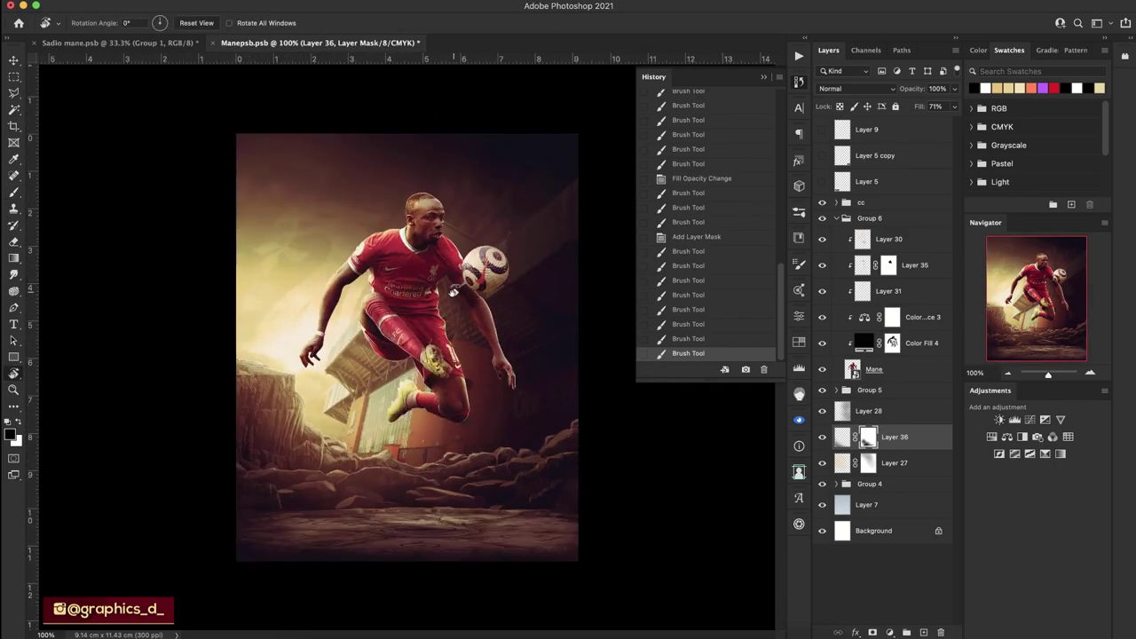
pyautogui.press('cmd+s')
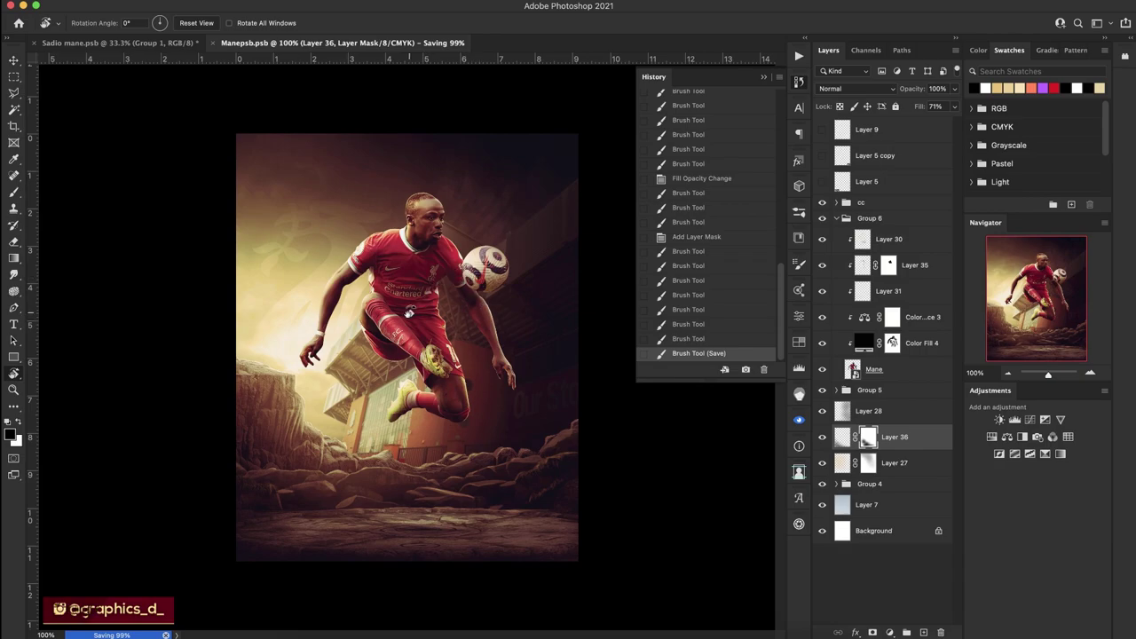
# Expand Group 4 and create Layer 37 above Color Balance 1.
pyautogui.click(836, 484)
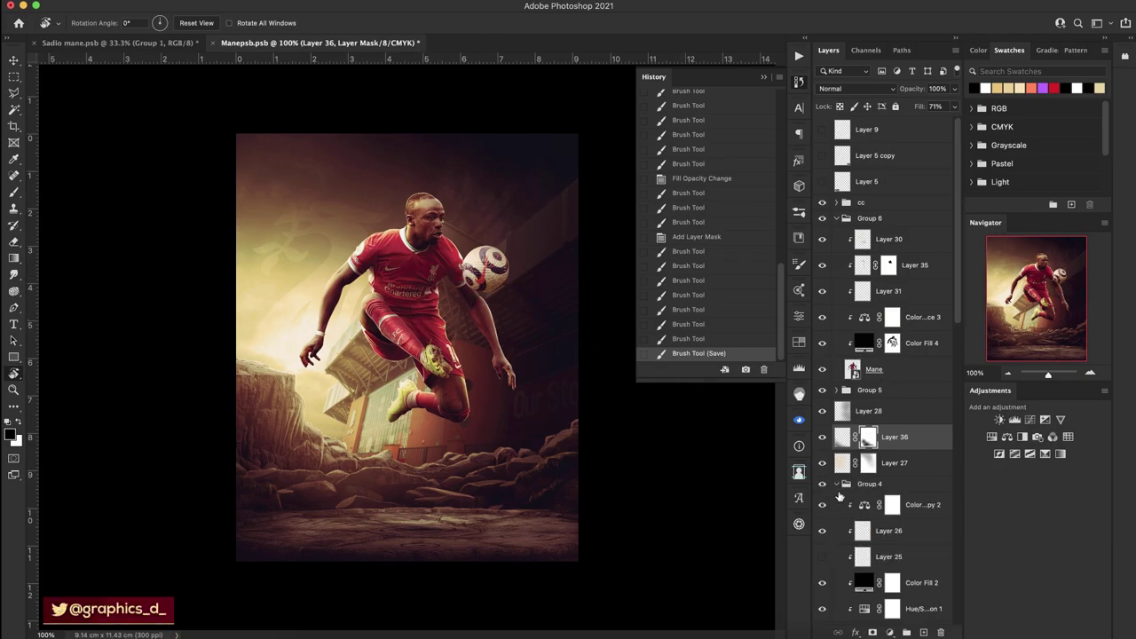
pyautogui.scroll(-3, 852, 488)
pyautogui.scroll(-3, 870, 483)
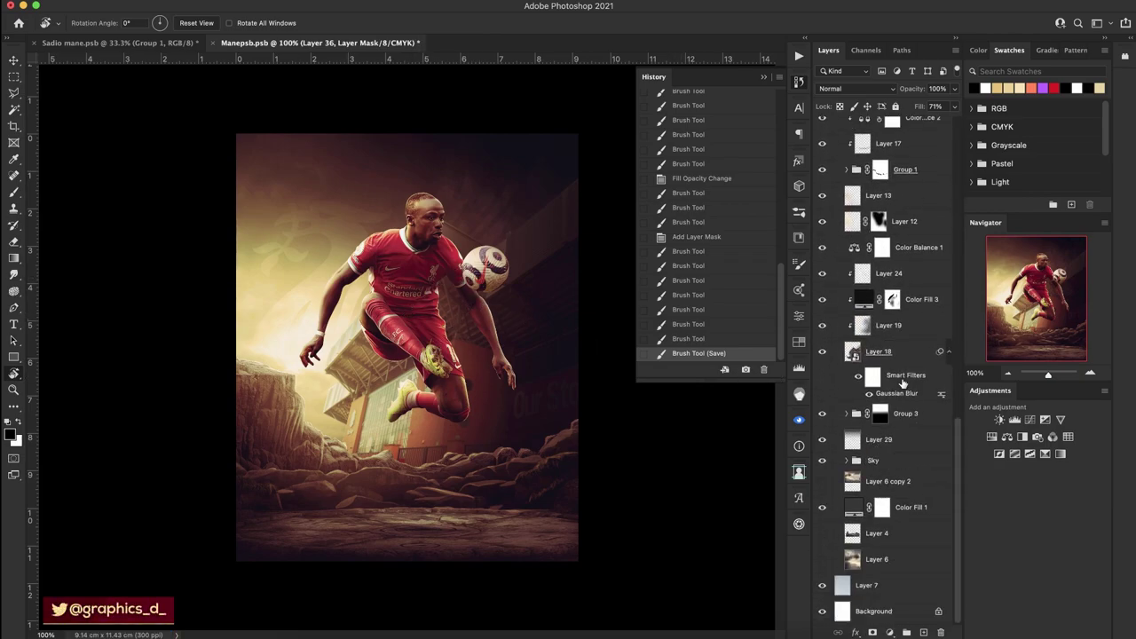
pyautogui.scroll(2, 902, 381)
pyautogui.scroll(3, 905, 418)
pyautogui.scroll(2, 902, 404)
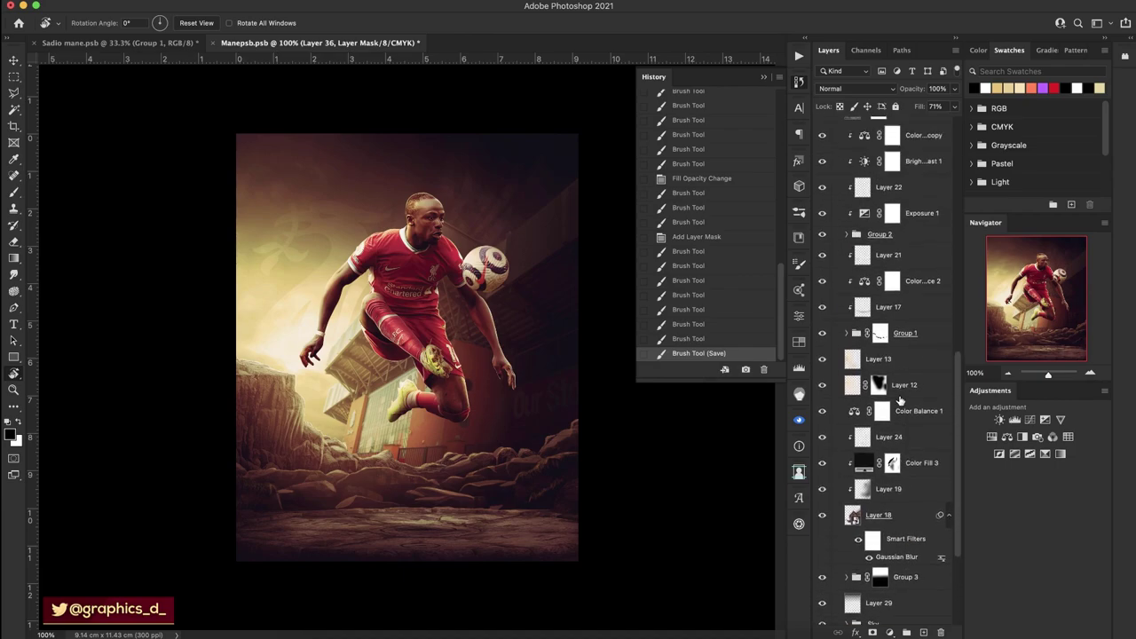
pyautogui.click(912, 411)
pyautogui.hotkey('ctrl', 'shift', 'alt', 'n')
# Choose a Smoke brush preset and set white as the painting colour.
pyautogui.press('b')
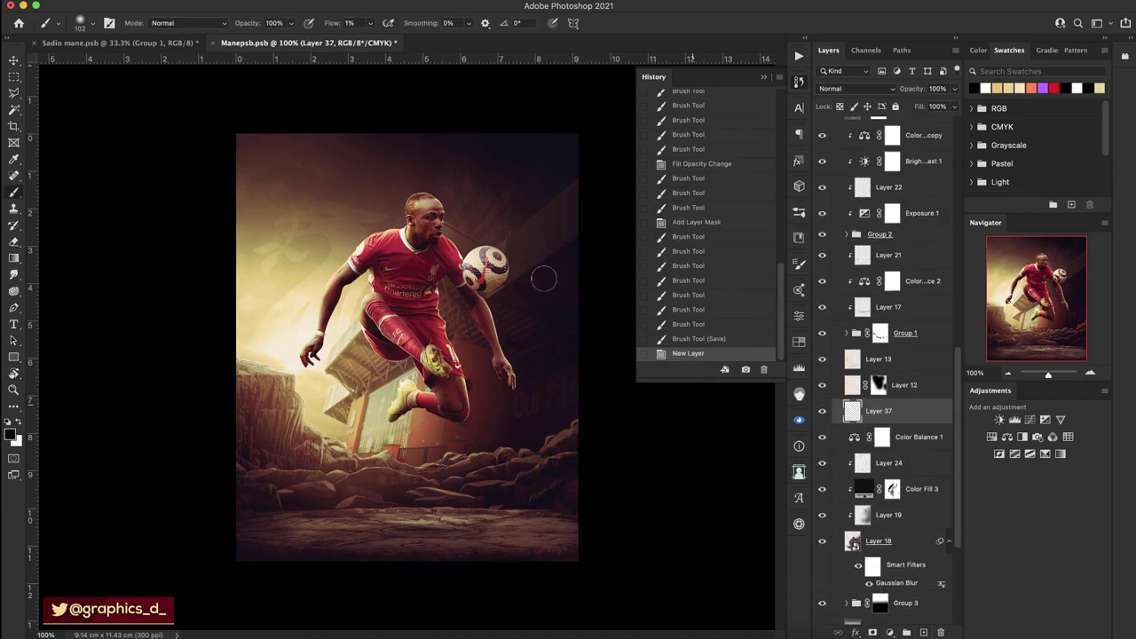
pyautogui.rightClick(557, 268)
pyautogui.scroll(-2, 636, 456)
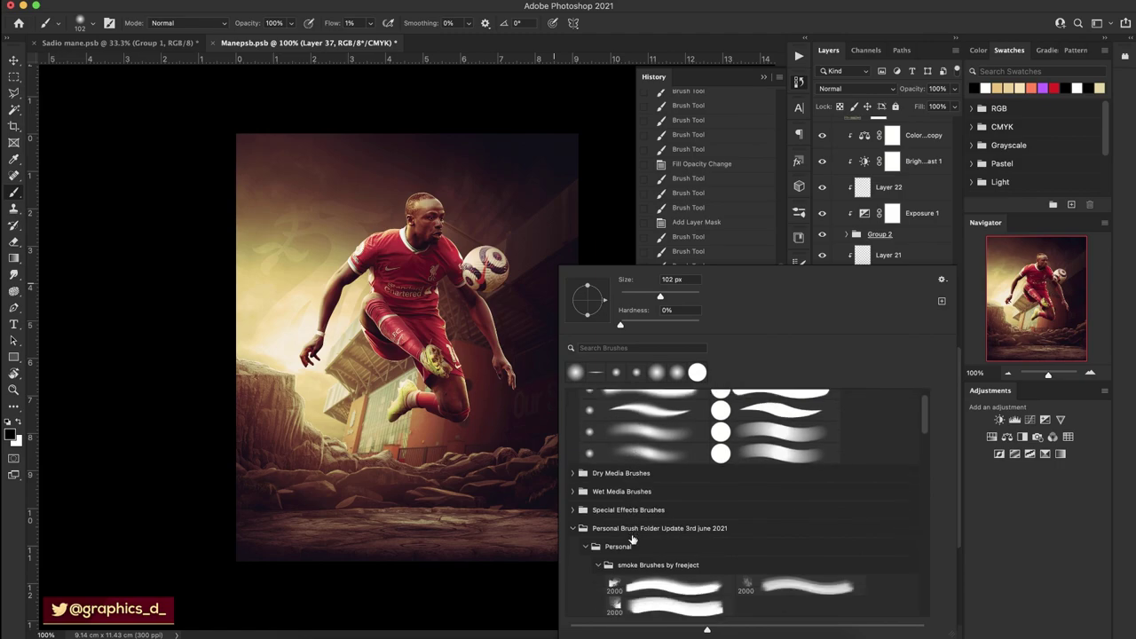
pyautogui.scroll(-3, 639, 452)
pyautogui.scroll(-3, 643, 449)
pyautogui.scroll(-3, 652, 442)
pyautogui.click(654, 440)
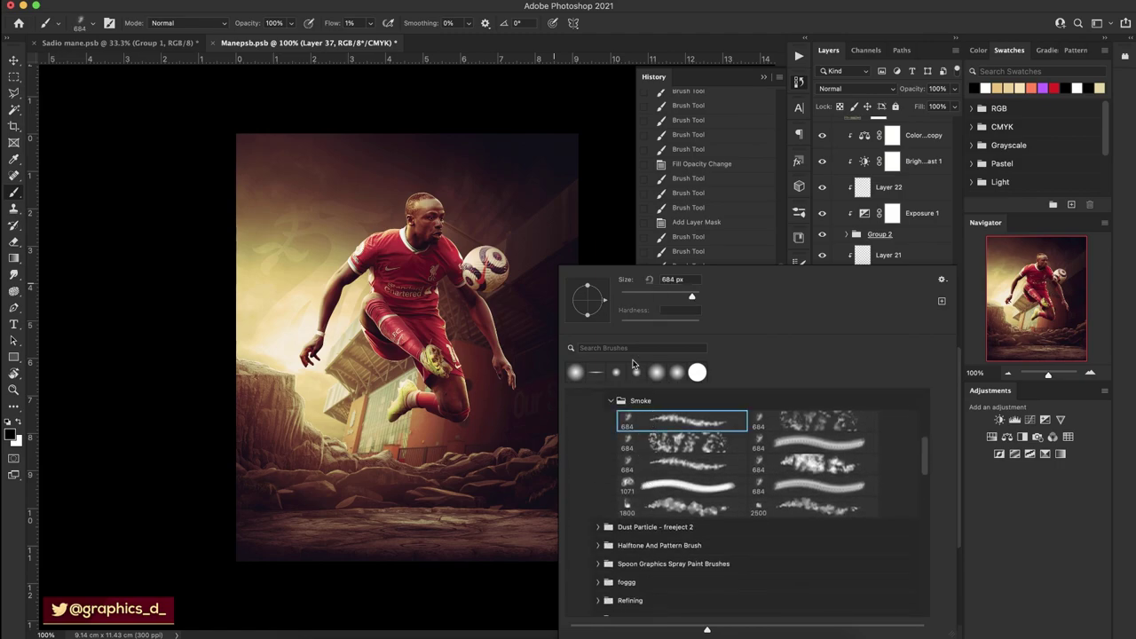
pyautogui.click(355, 471)
pyautogui.click(368, 426)
pyautogui.press('x')
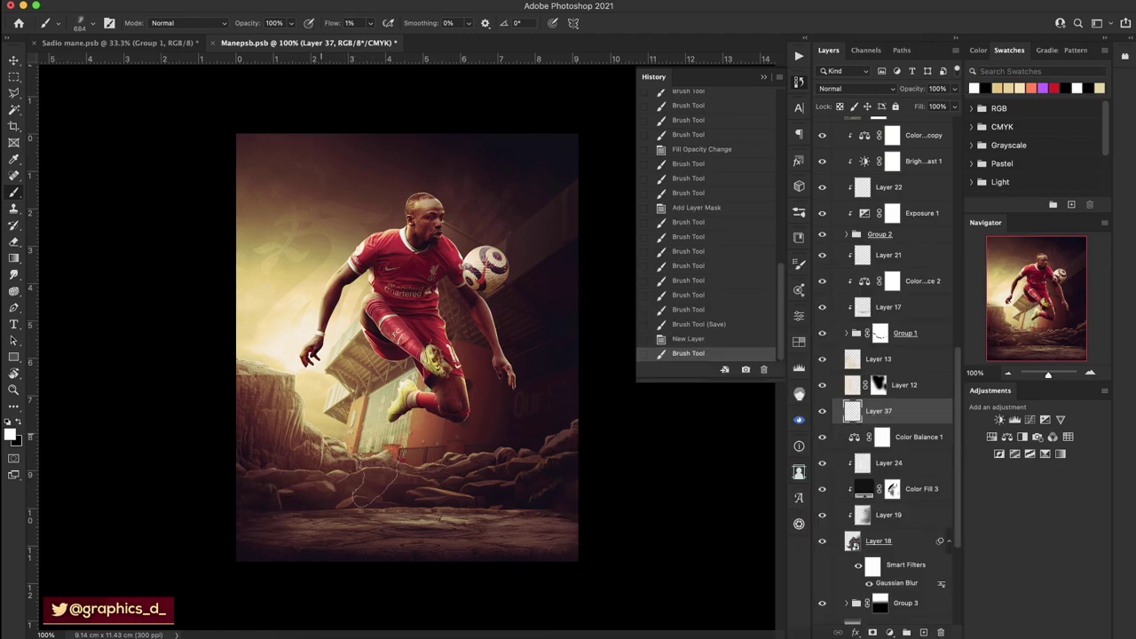
# Stamp faint white smoke near the player's legs at 24% flow and set the Size Jitter control.
pyautogui.click(374, 483)
pyautogui.click(352, 22)
pyautogui.write('24')
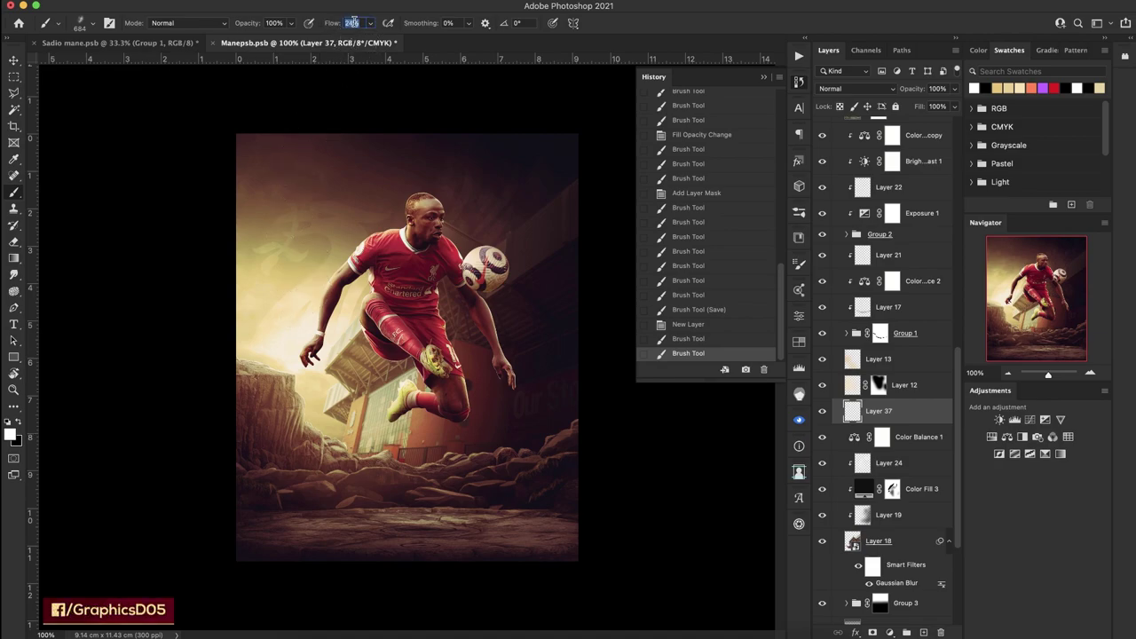
pyautogui.click(387, 442)
pyautogui.hotkey('ctrl', 'z')
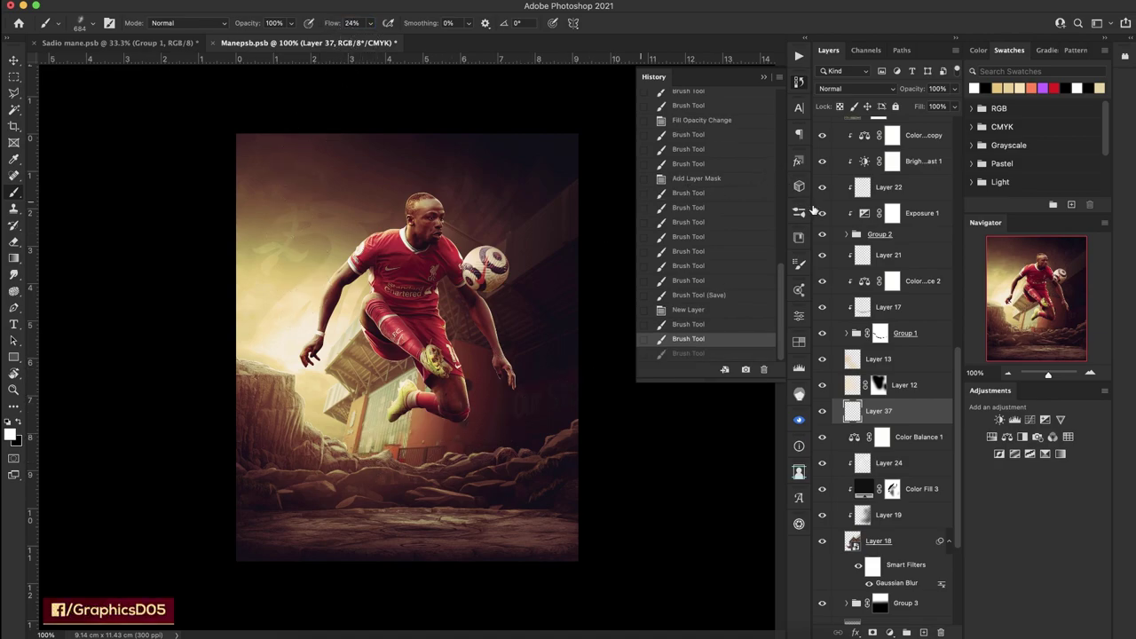
pyautogui.click(800, 266)
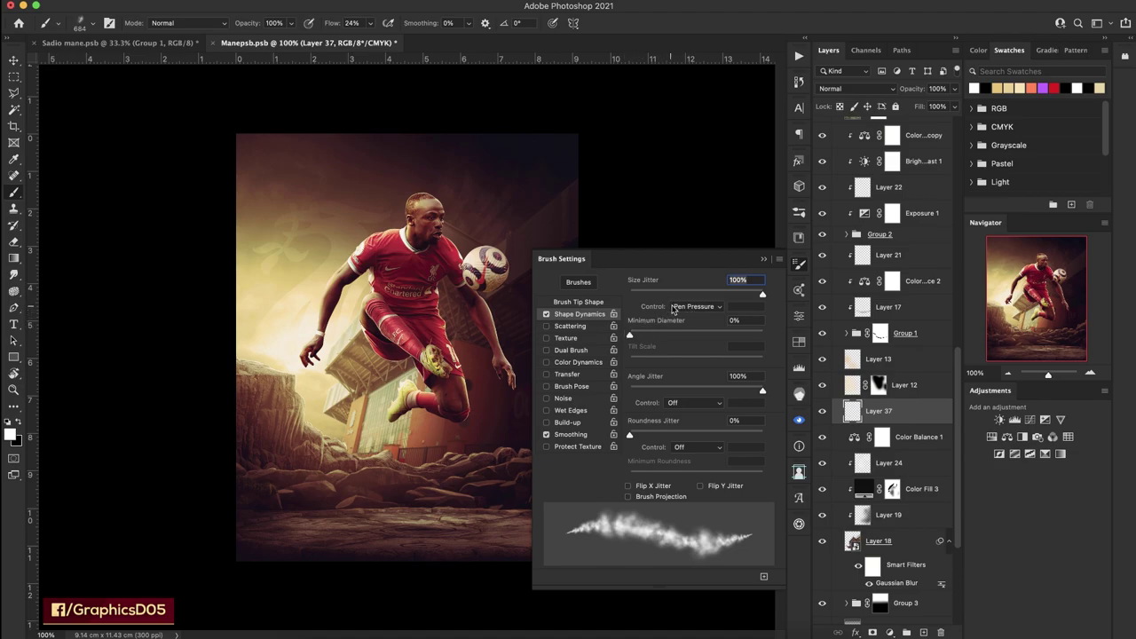
pyautogui.click(672, 307)
pyautogui.click(684, 282)
pyautogui.click(763, 258)
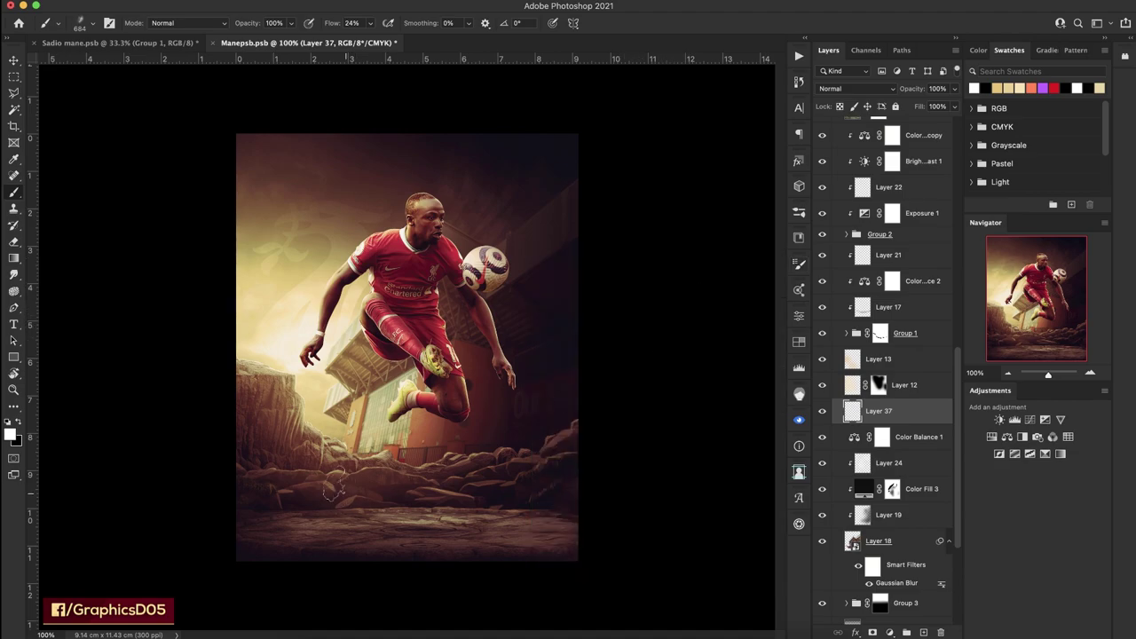
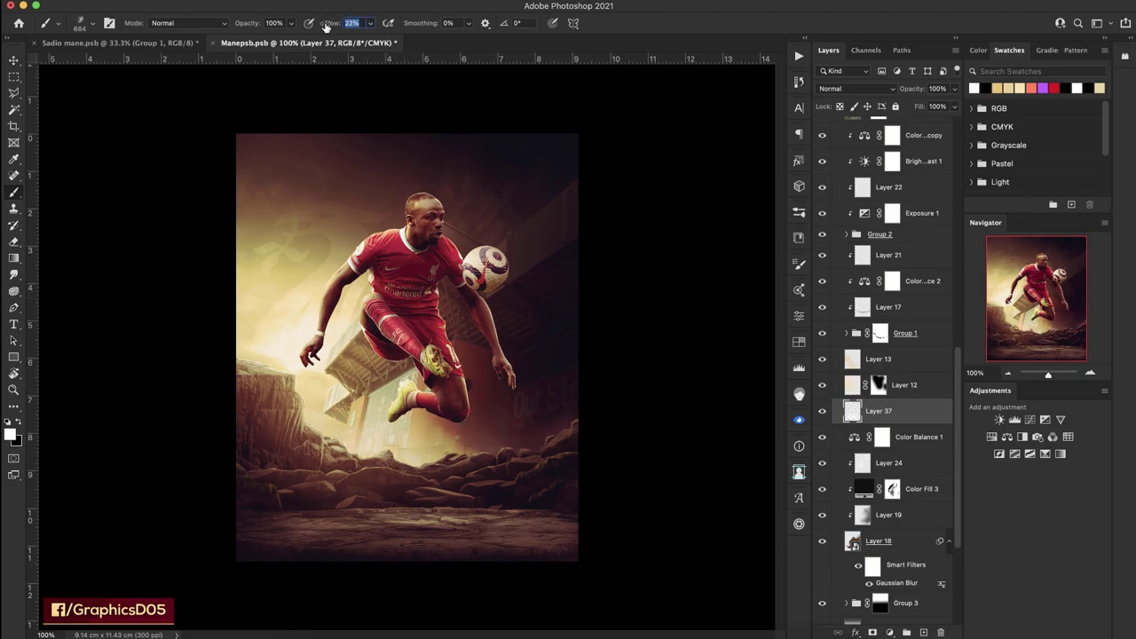
# Brush faint soft light around the player on Layer 37 at 7% flow, restoring the view upright afterwards.
pyautogui.moveTo(364, 400)
pyautogui.mouseDown()
pyautogui.moveTo(551, 471)
pyautogui.moveTo(353, 474)
pyautogui.mouseUp()
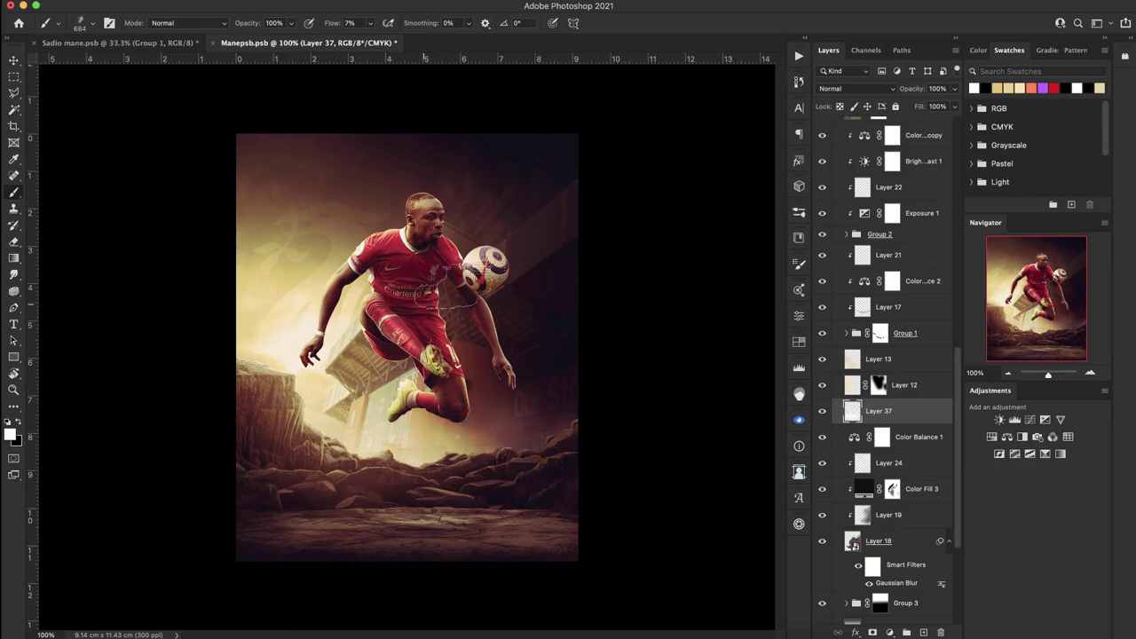
pyautogui.press('r')
pyautogui.moveTo(447, 321); pyautogui.dragTo(435, 380)
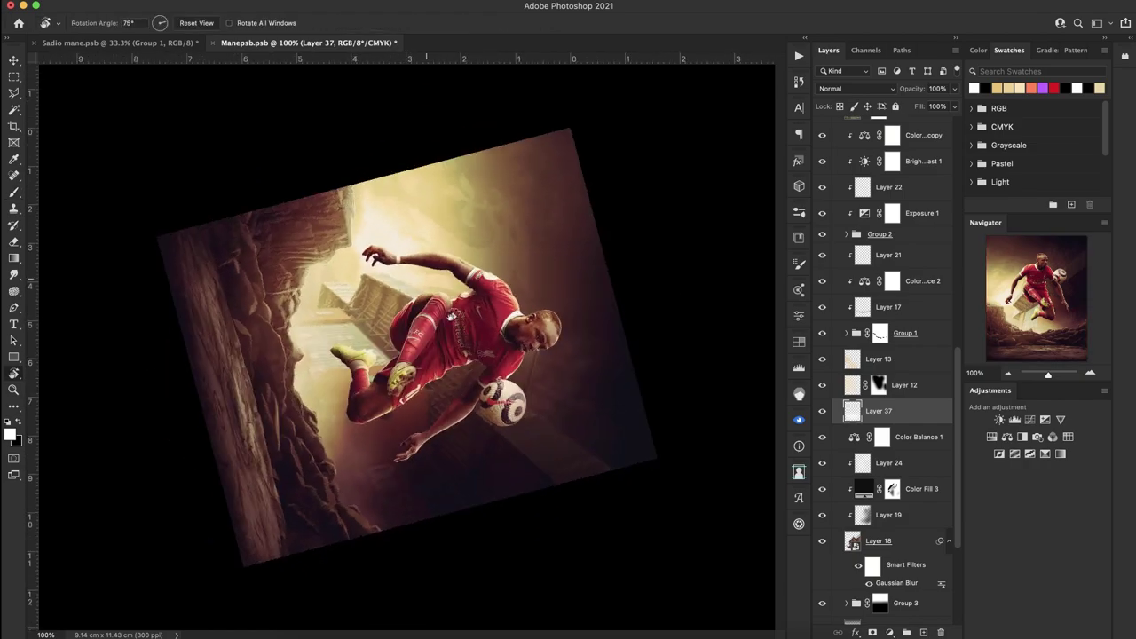
pyautogui.press('Escape')
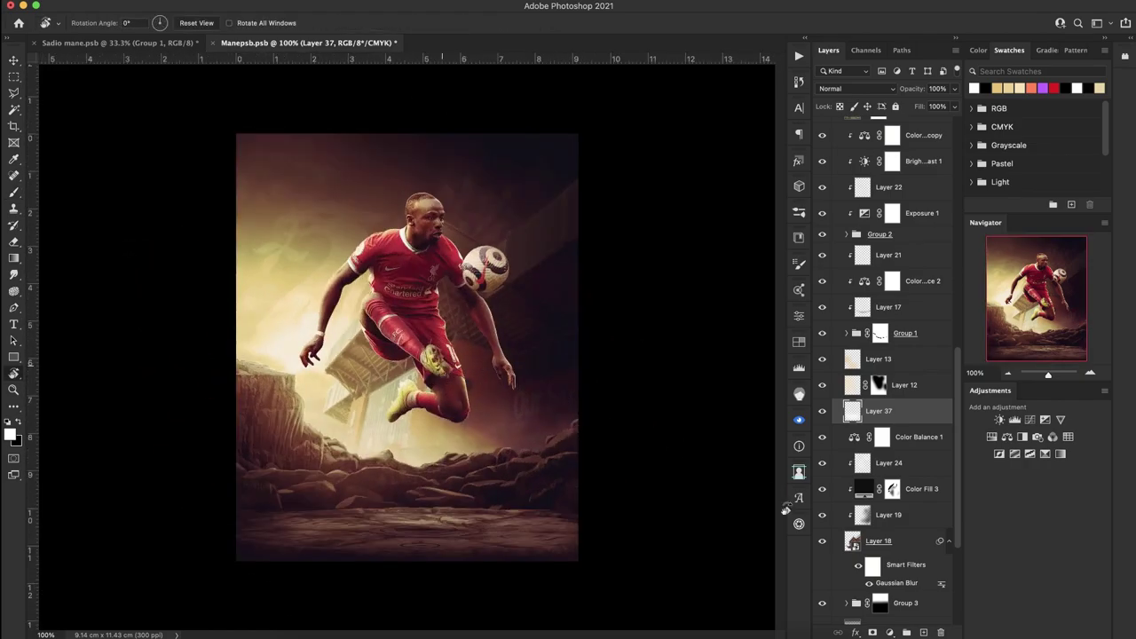
# Add a hide-all mask to Layer 37 and paint white to reveal glow around the player's legs.
pyautogui.keyDown('alt'); pyautogui.click(872, 631); pyautogui.keyUp('alt')
pyautogui.press('b')
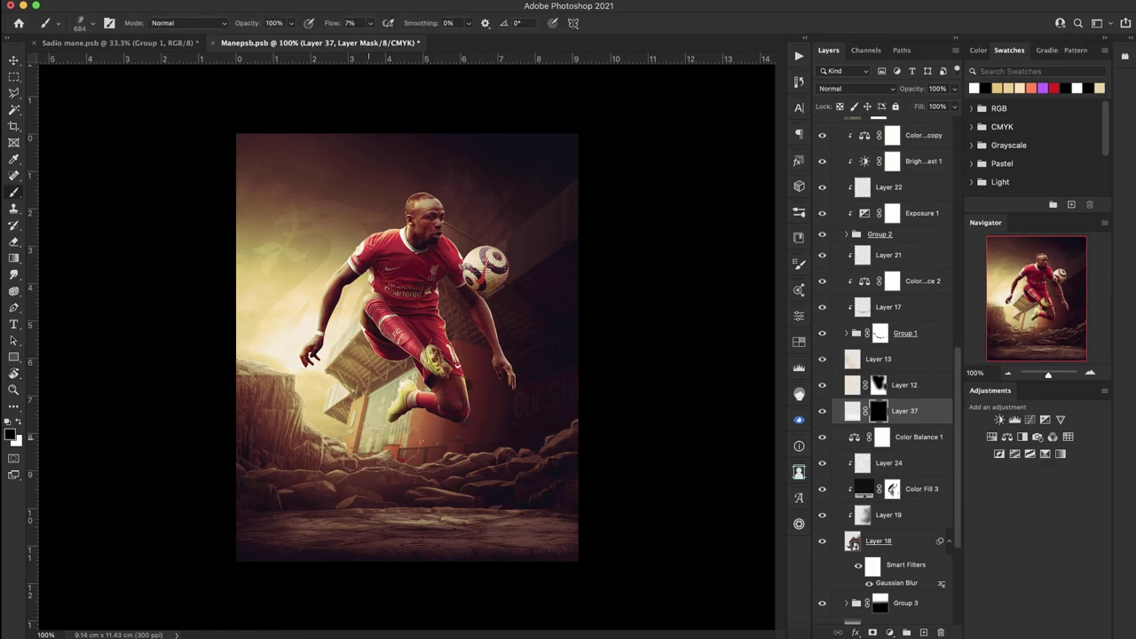
pyautogui.press('x')
pyautogui.moveTo(408, 450); pyautogui.dragTo(400, 492)
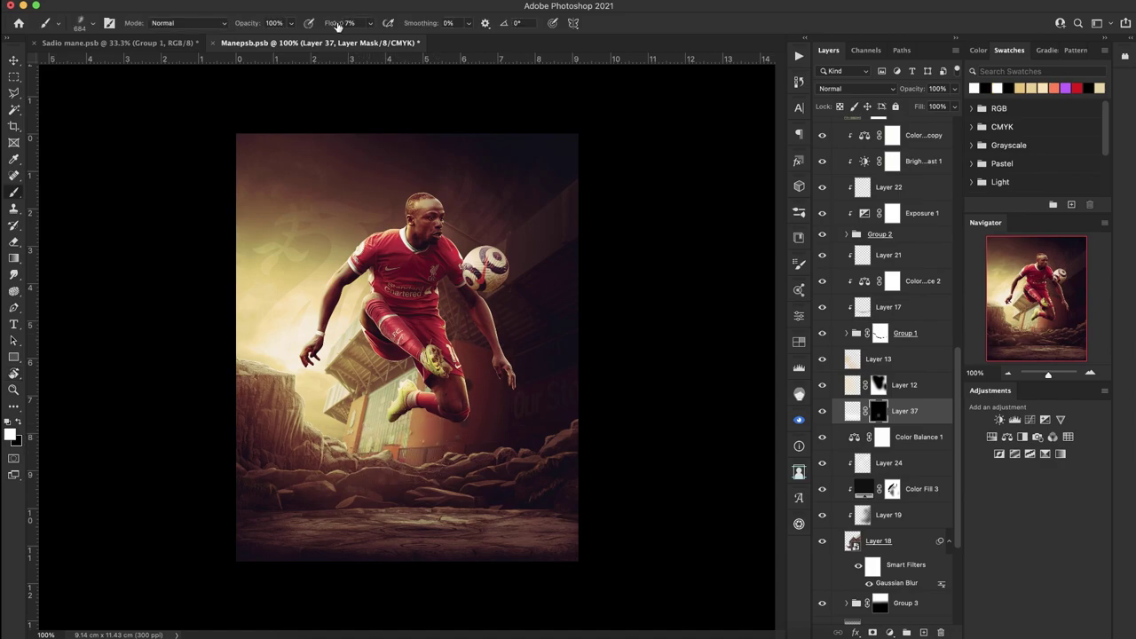
pyautogui.moveTo(410, 444); pyautogui.dragTo(480, 444)
pyautogui.moveTo(471, 446); pyautogui.dragTo(350, 442)
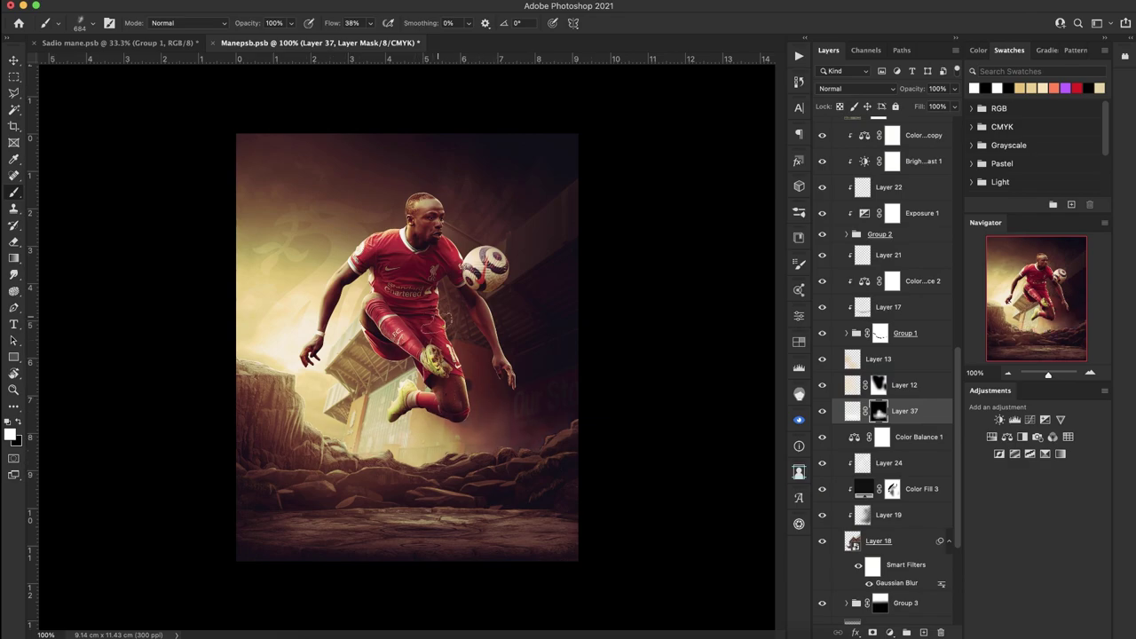
pyautogui.press('r')
pyautogui.moveTo(426, 380); pyautogui.dragTo(448, 350)
pyautogui.press('Escape')
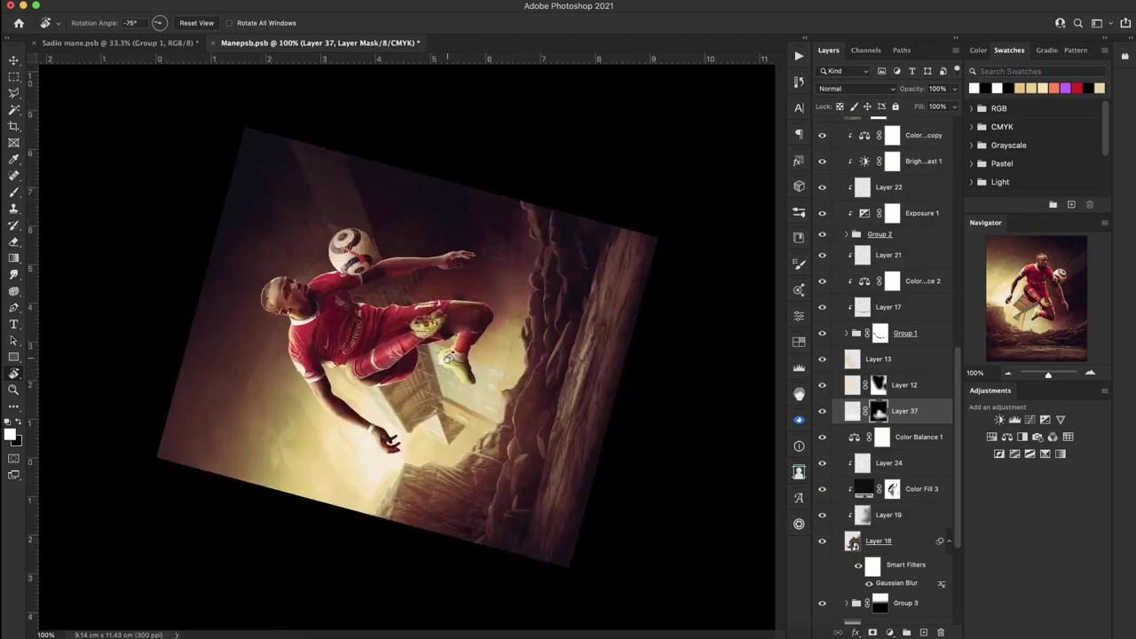
# Select the layers from the top down to Group 1 to gather into Group 7.
pyautogui.scroll(1, 854, 344)
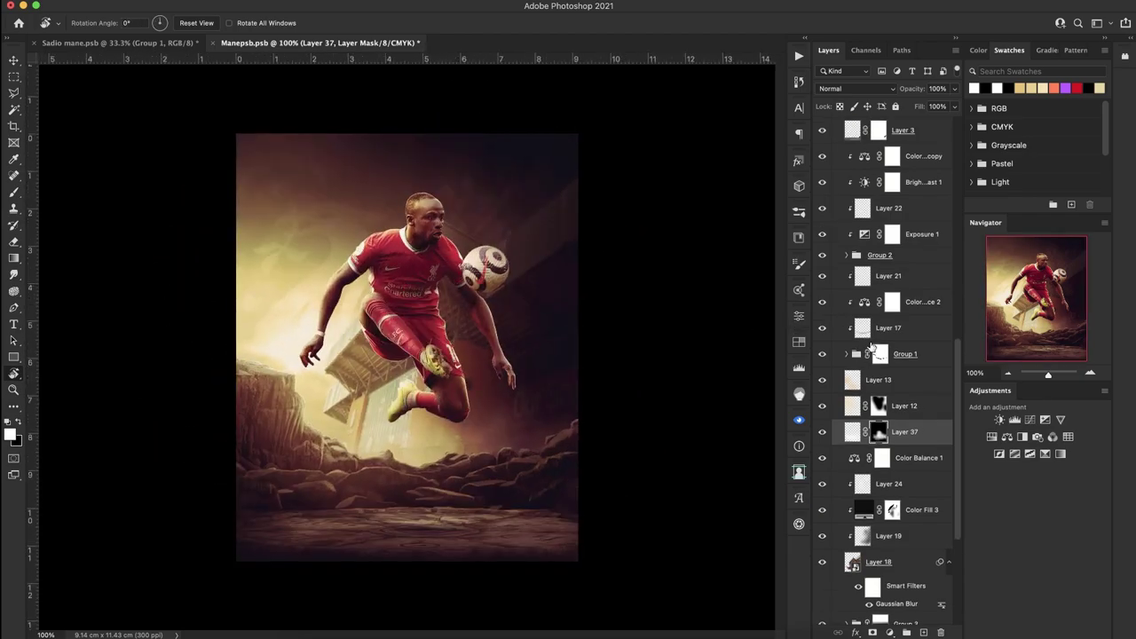
pyautogui.scroll(2, 854, 344)
pyautogui.click(892, 318)
pyautogui.keyDown('shift'); pyautogui.click(912, 394); pyautogui.keyUp('shift')
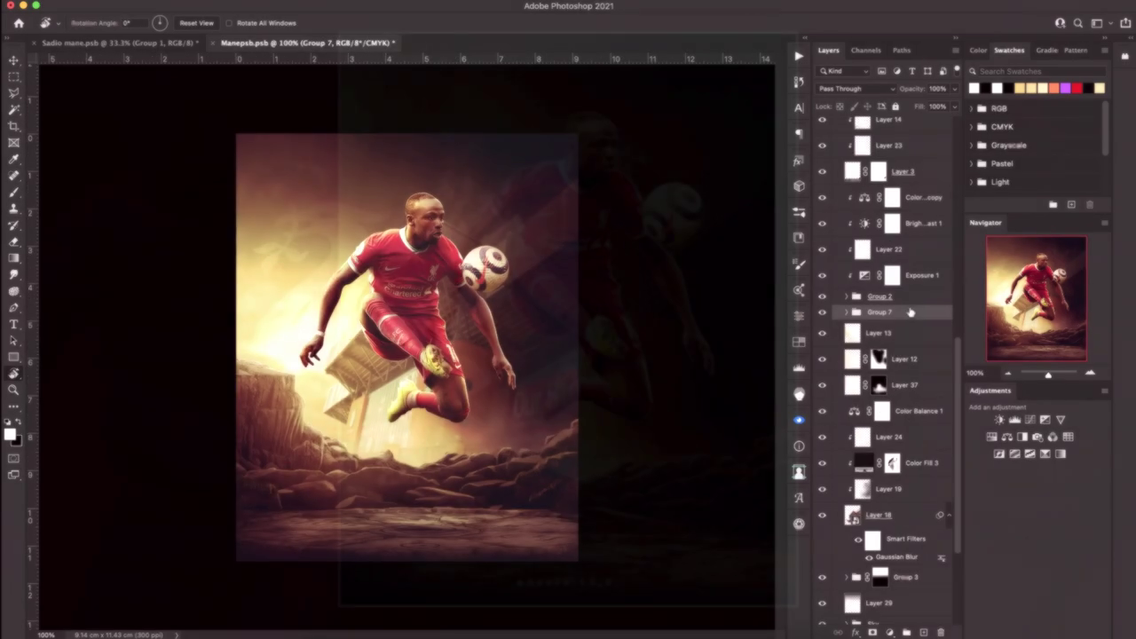